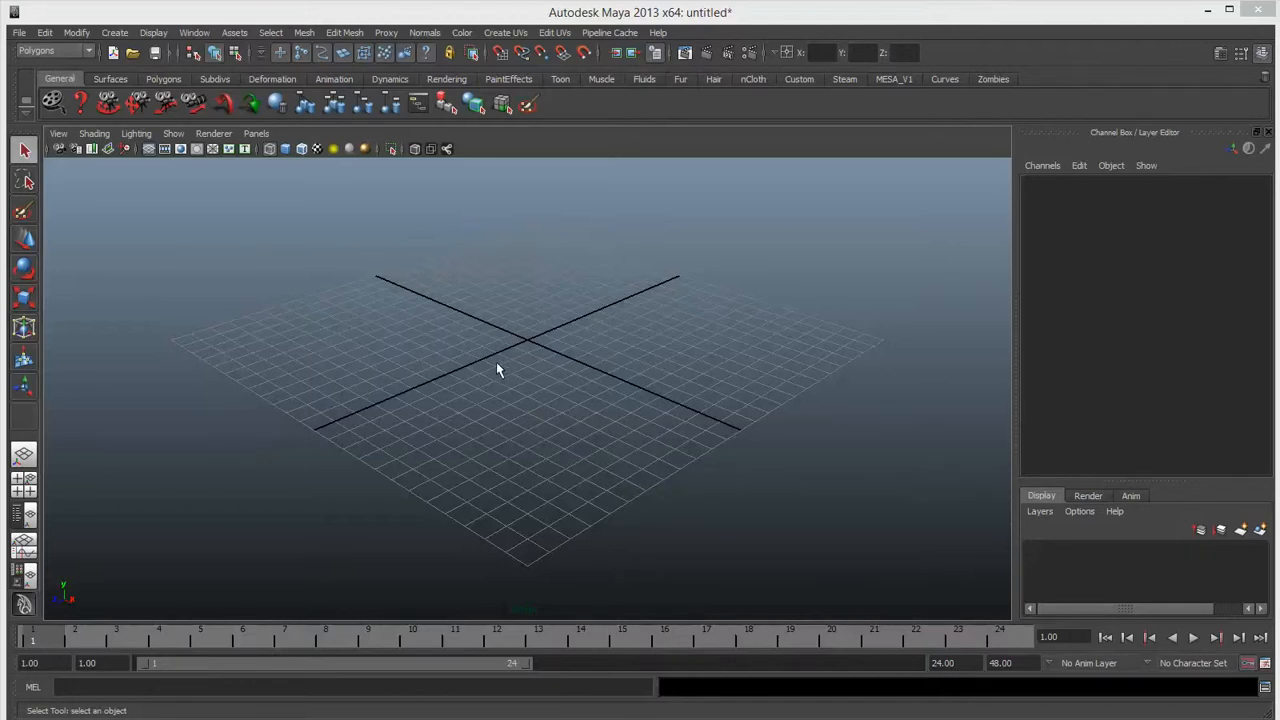
# Create a polygon cube at the origin of the grid.
pyautogui.click(78, 33)
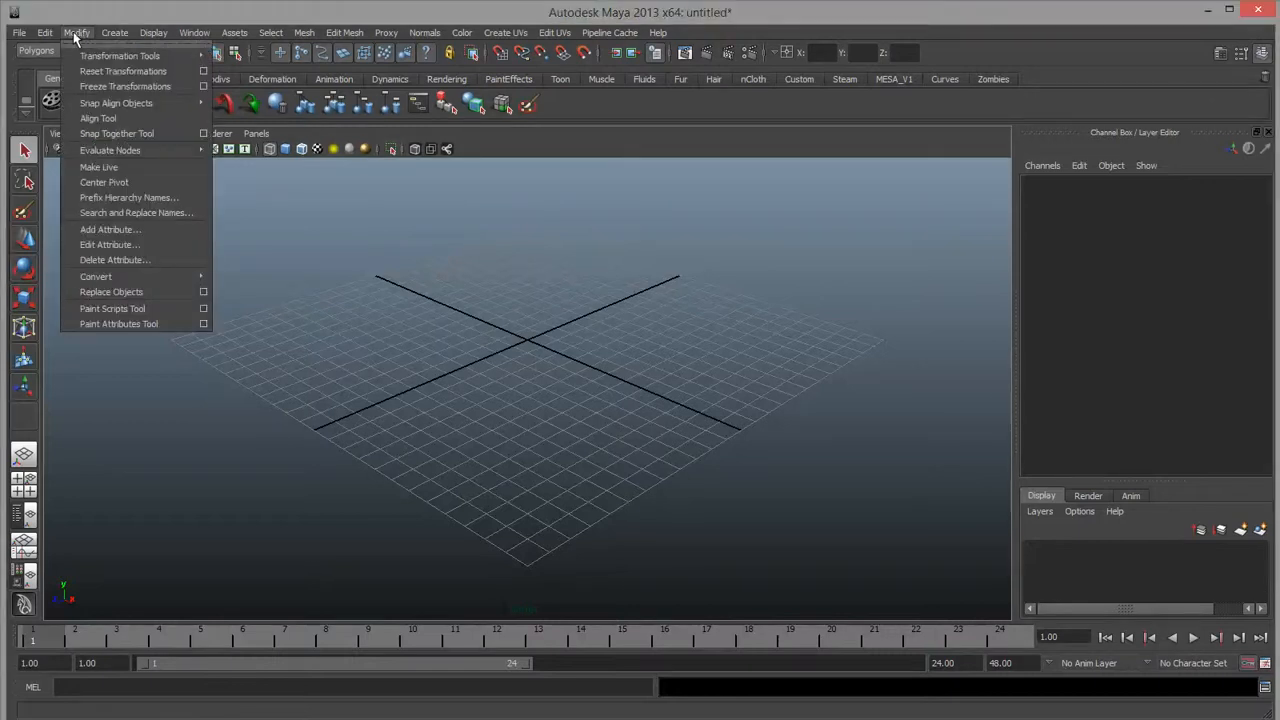
pyautogui.moveTo(44, 34)
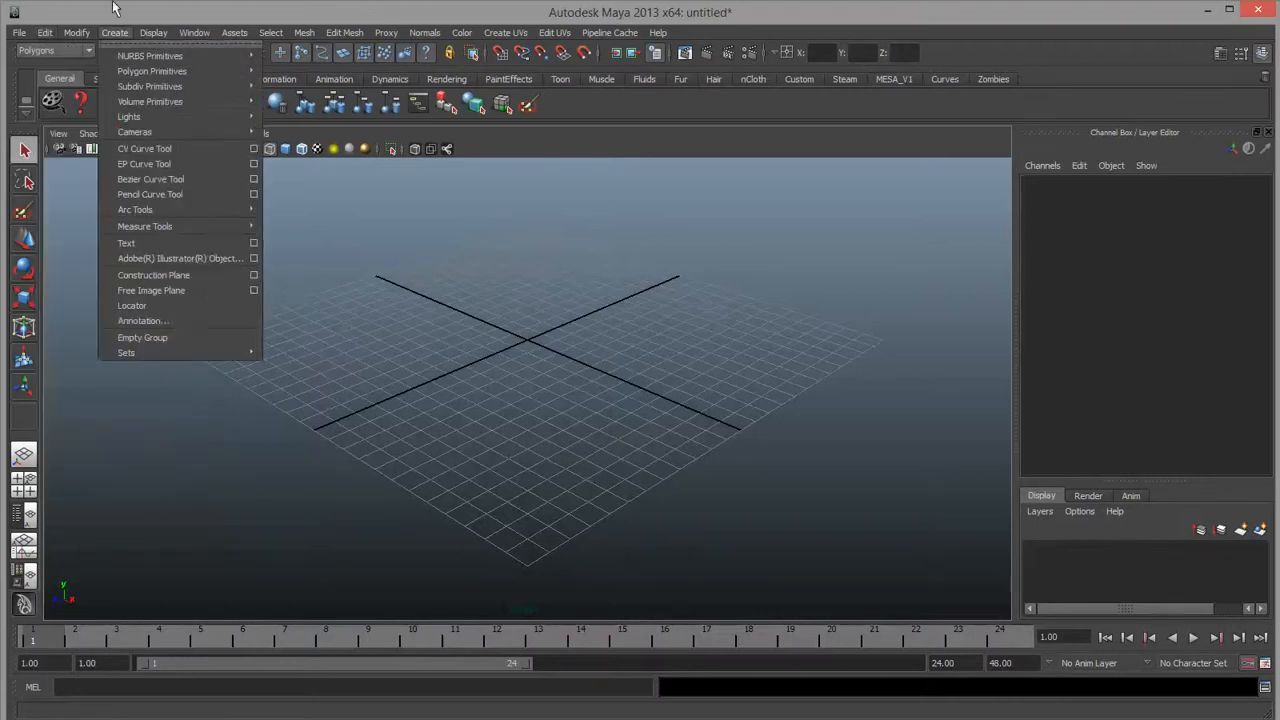
pyautogui.click(114, 32)
pyautogui.click(115, 33)
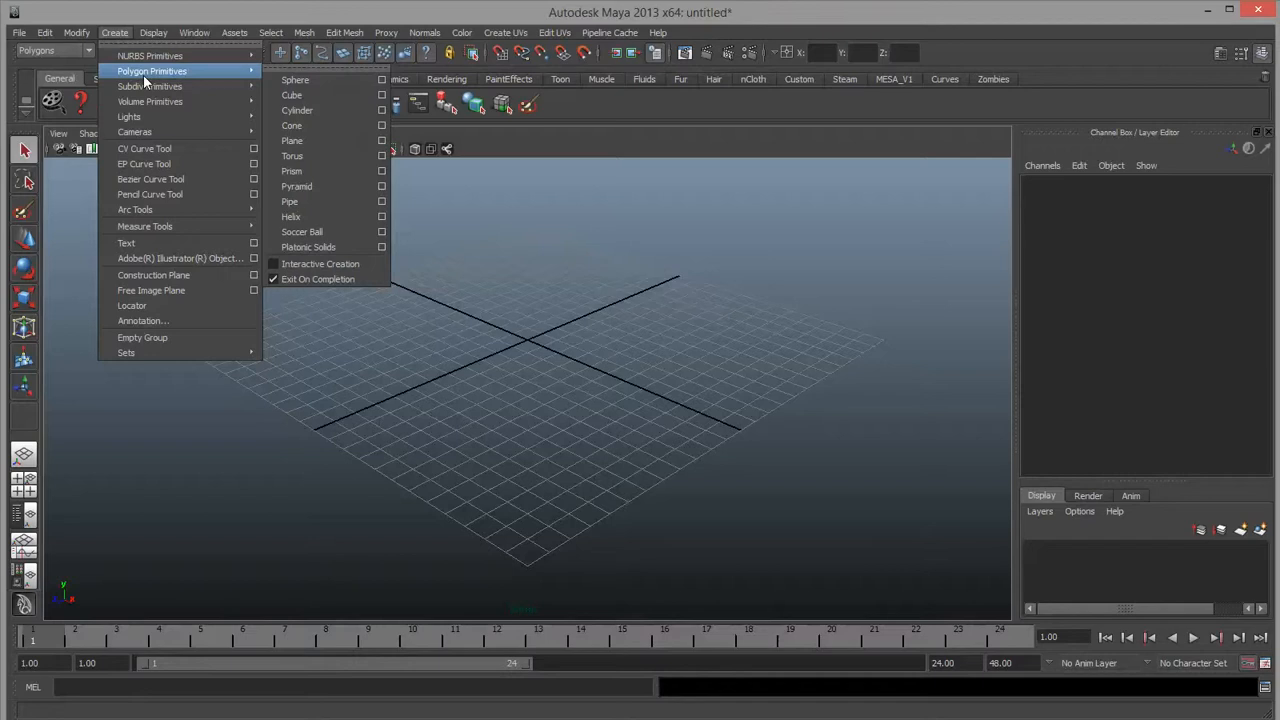
pyautogui.moveTo(200, 86)
pyautogui.moveTo(240, 71)
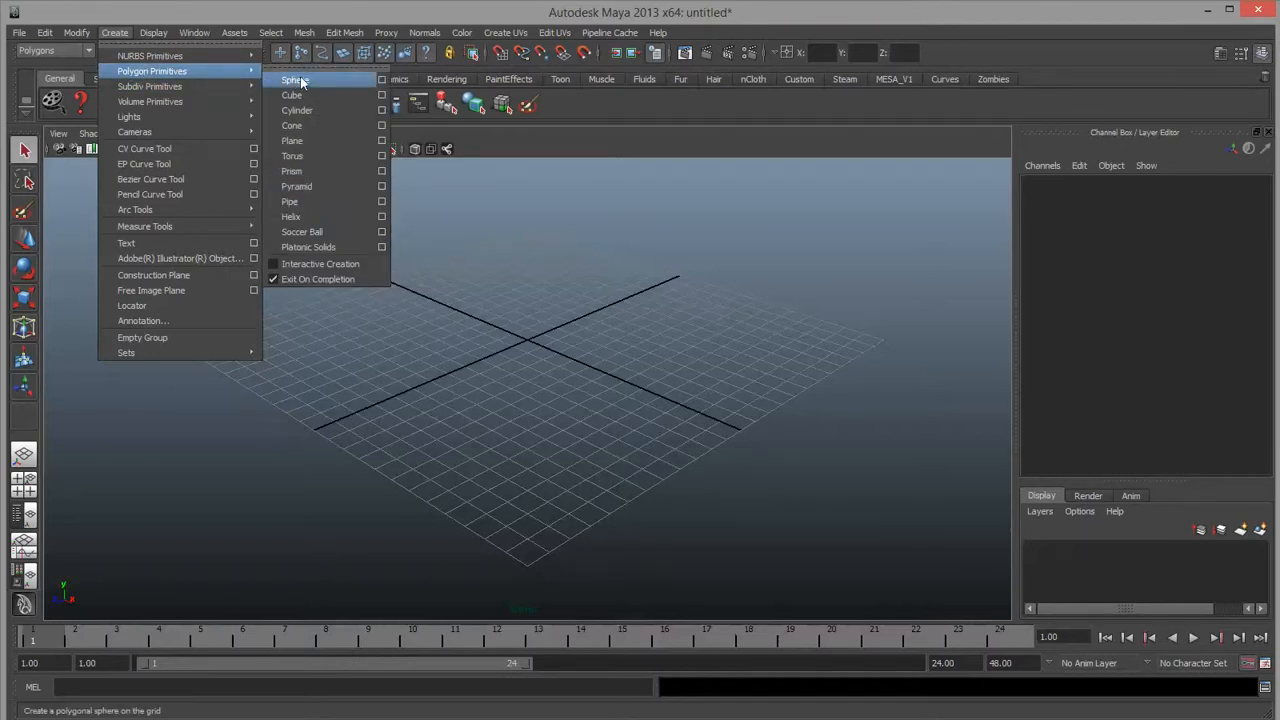
pyautogui.click(312, 96)
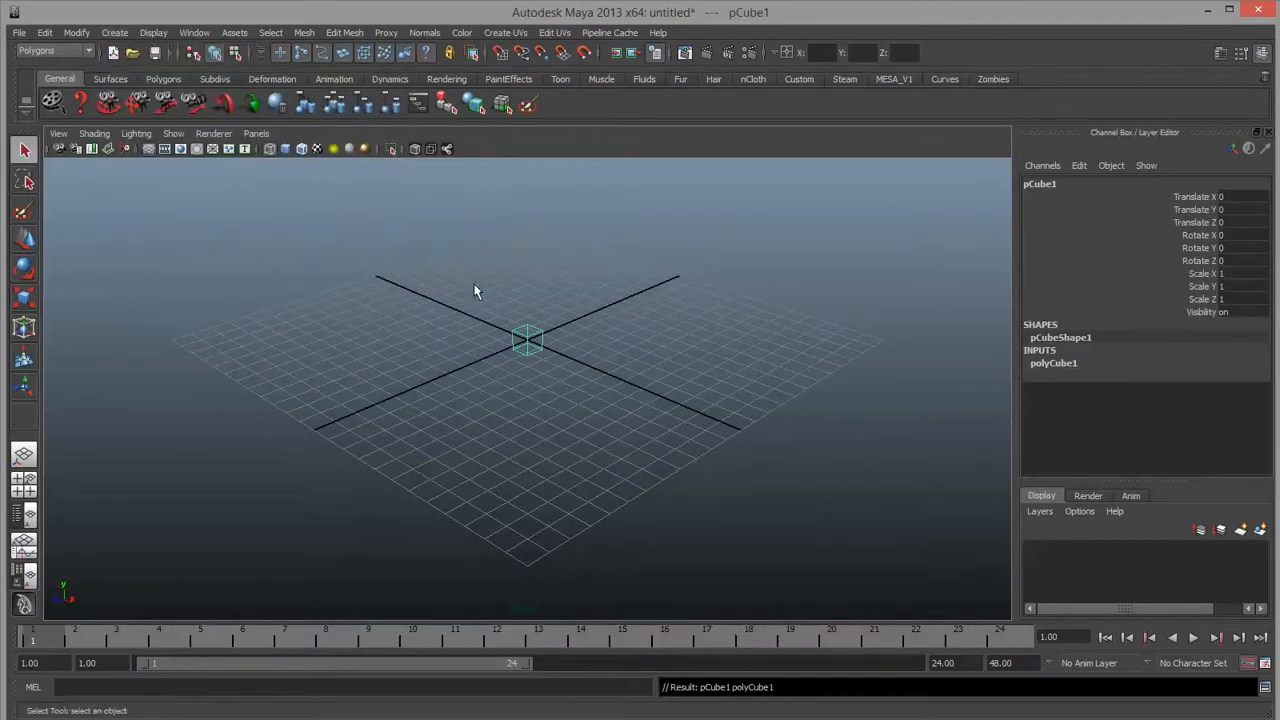
# Set the cube's height to 0.5 and its width to 3.
pyautogui.scroll(5, 529, 337)
pyautogui.scroll(3, 637, 414)
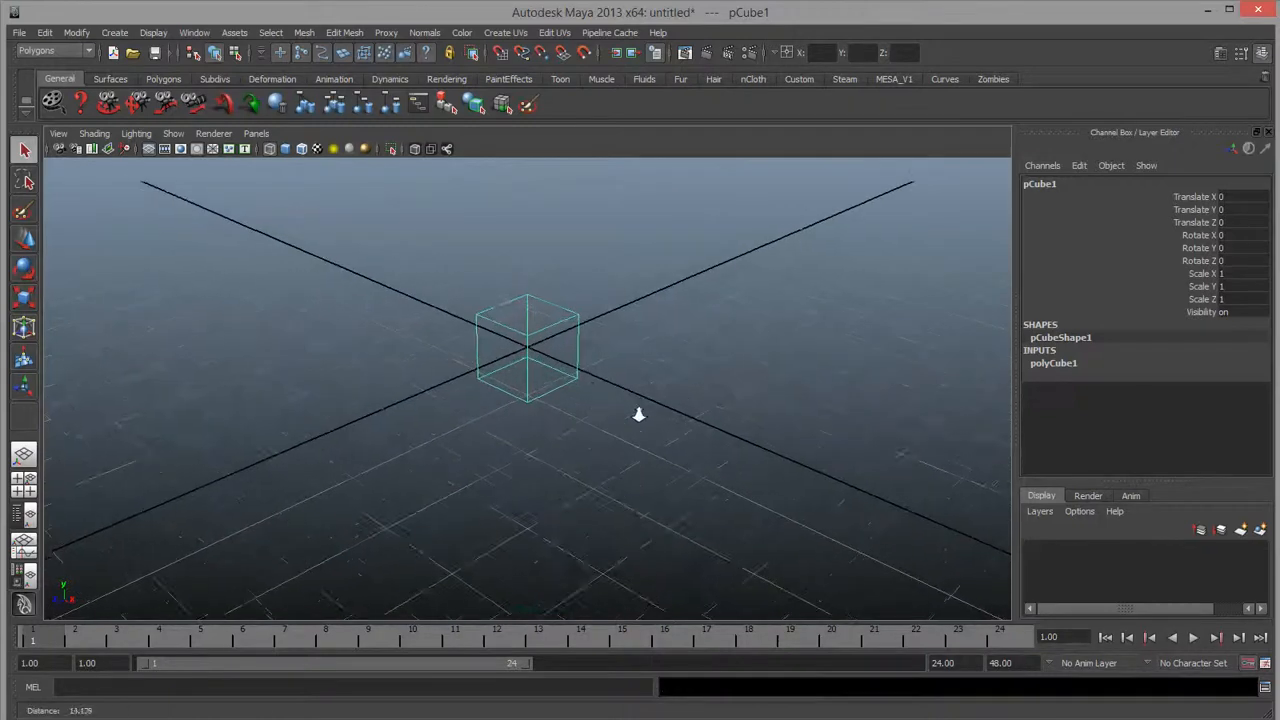
pyautogui.click(1056, 363)
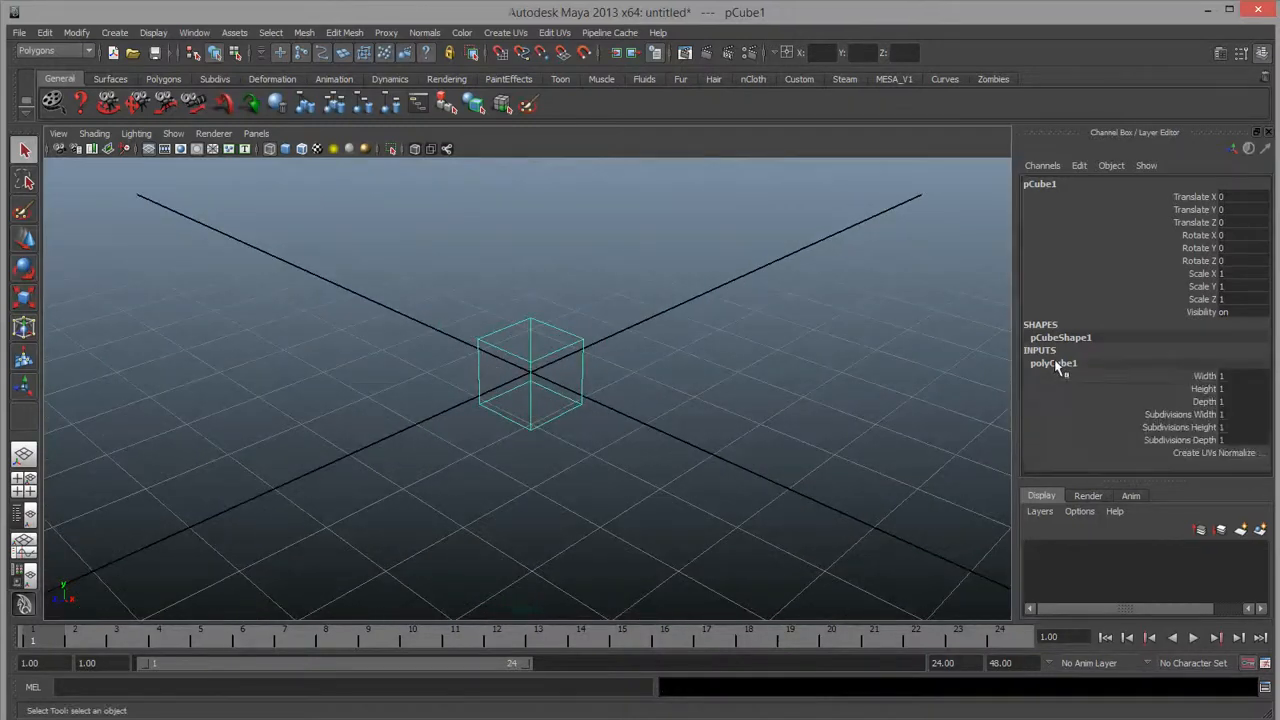
pyautogui.click(1245, 392)
pyautogui.write('.5')
pyautogui.press('Return')
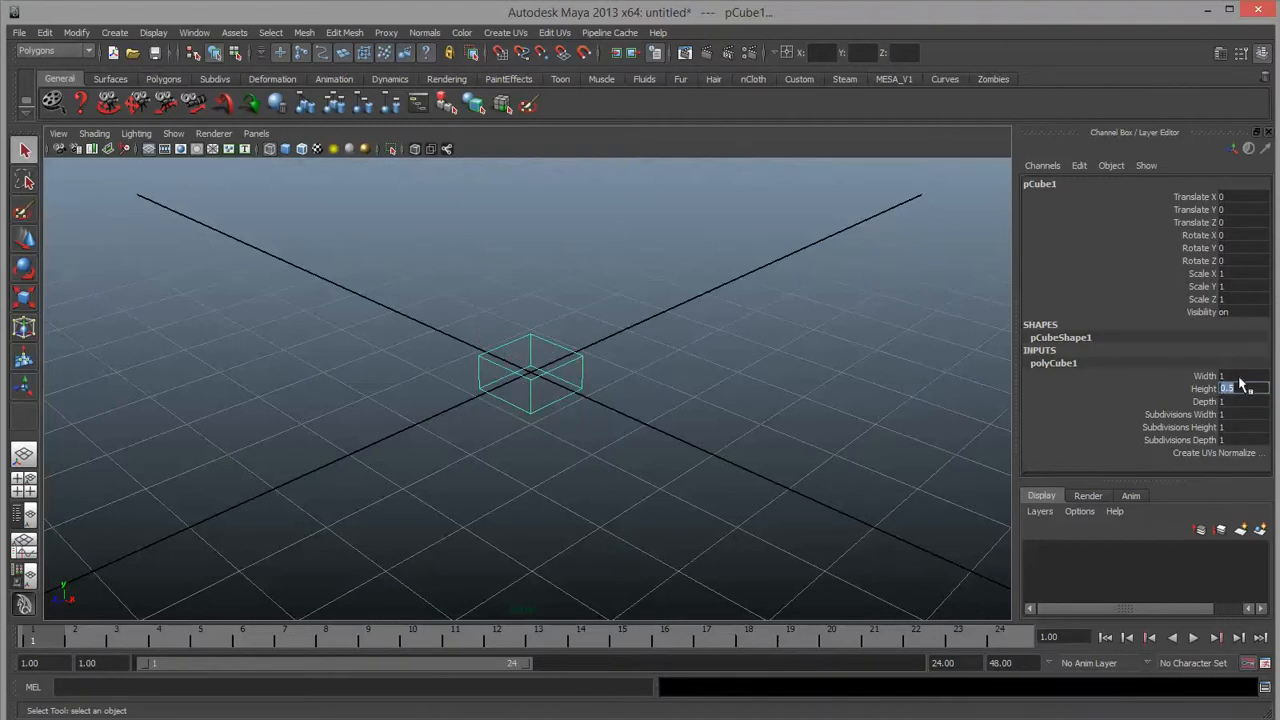
pyautogui.click(1240, 376)
pyautogui.press('Return')
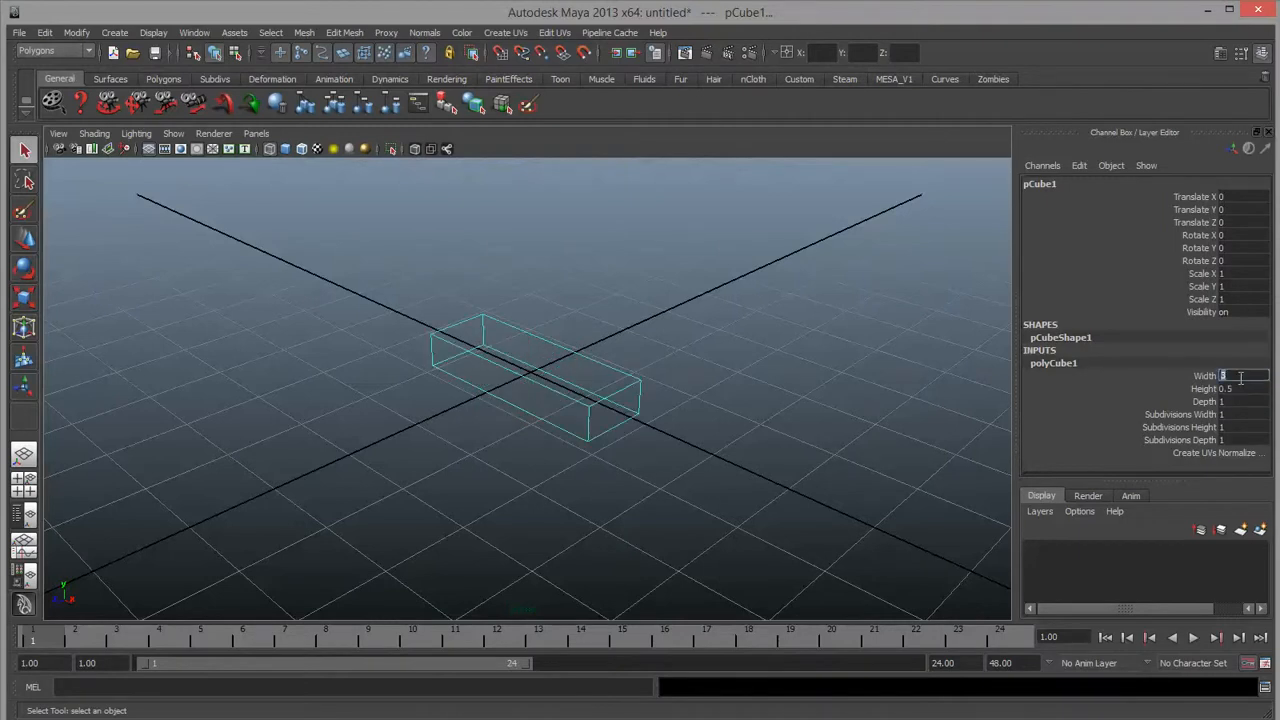
# Reduce the slab's height to 0.3 and display the scene in smooth shaded mode.
pyautogui.keyDown('alt'); pyautogui.moveTo(635, 449); pyautogui.dragTo(649, 449); pyautogui.keyUp('alt')
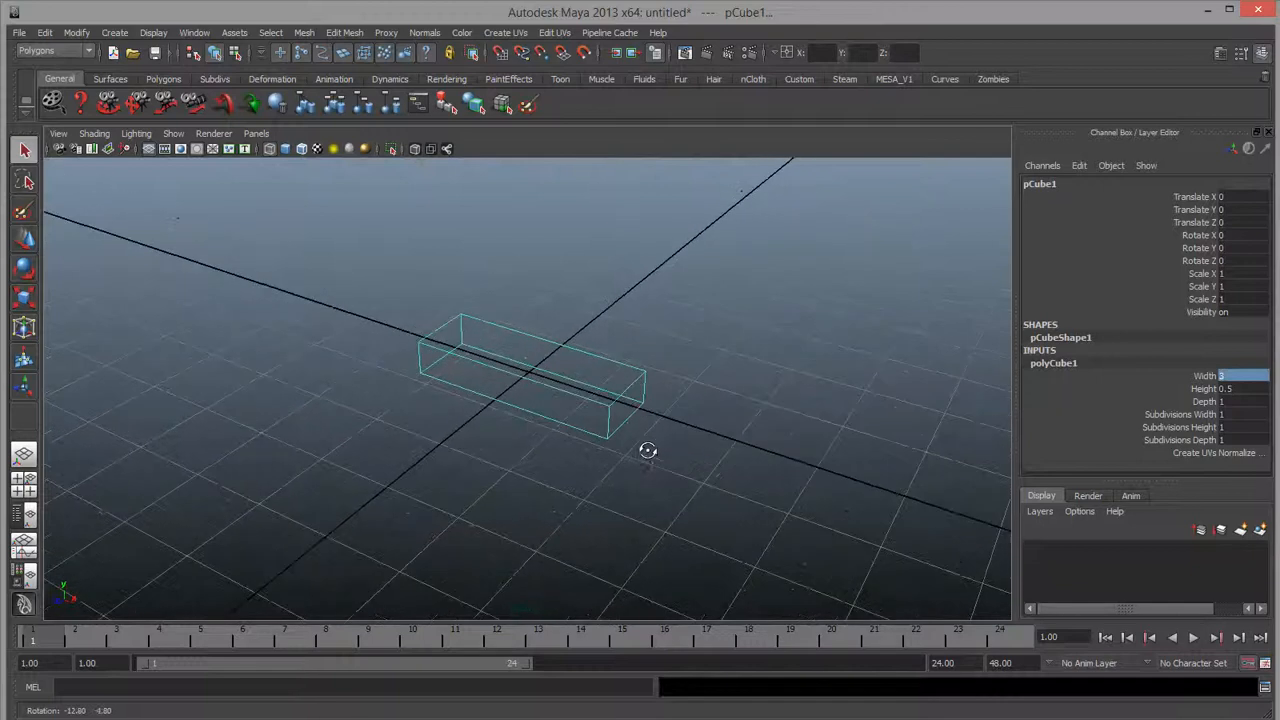
pyautogui.click(1245, 389)
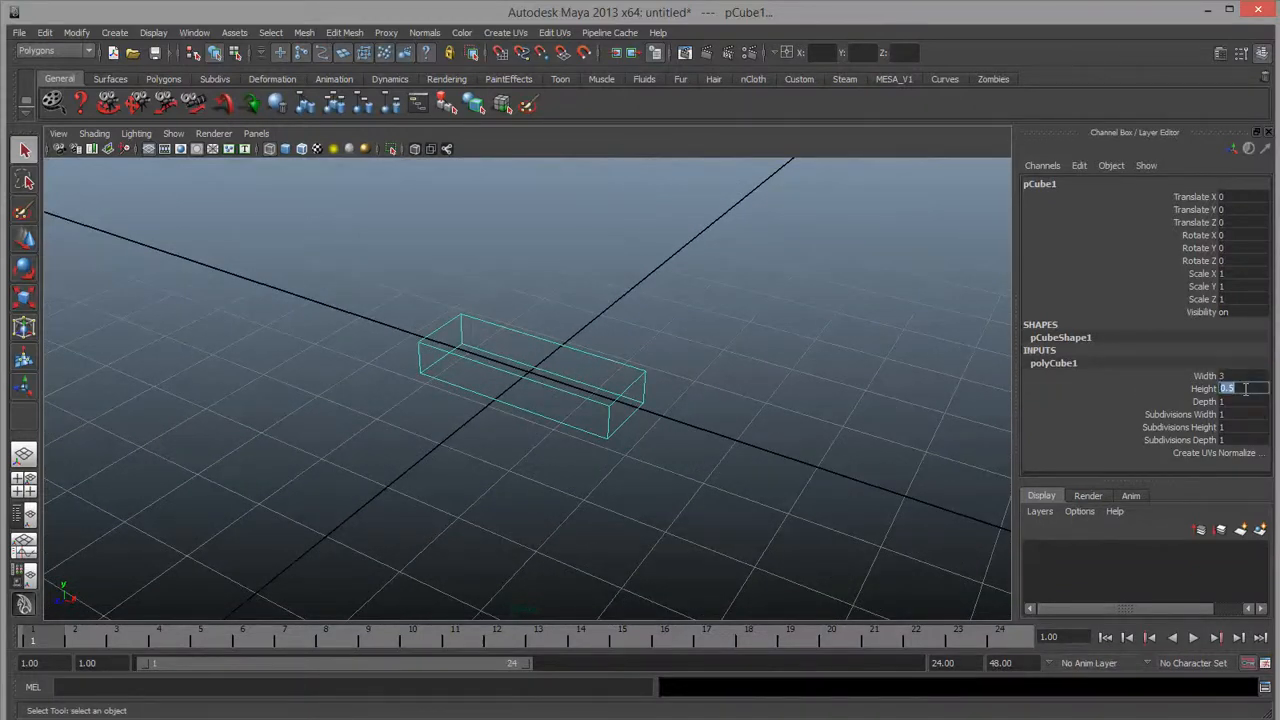
pyautogui.write('0.3')
pyautogui.press('Return')
pyautogui.keyDown('alt'); pyautogui.moveTo(650, 488); pyautogui.dragTo(597, 486); pyautogui.keyUp('alt')
pyautogui.click(596, 484)
pyautogui.press('5')
pyautogui.click(575, 391)
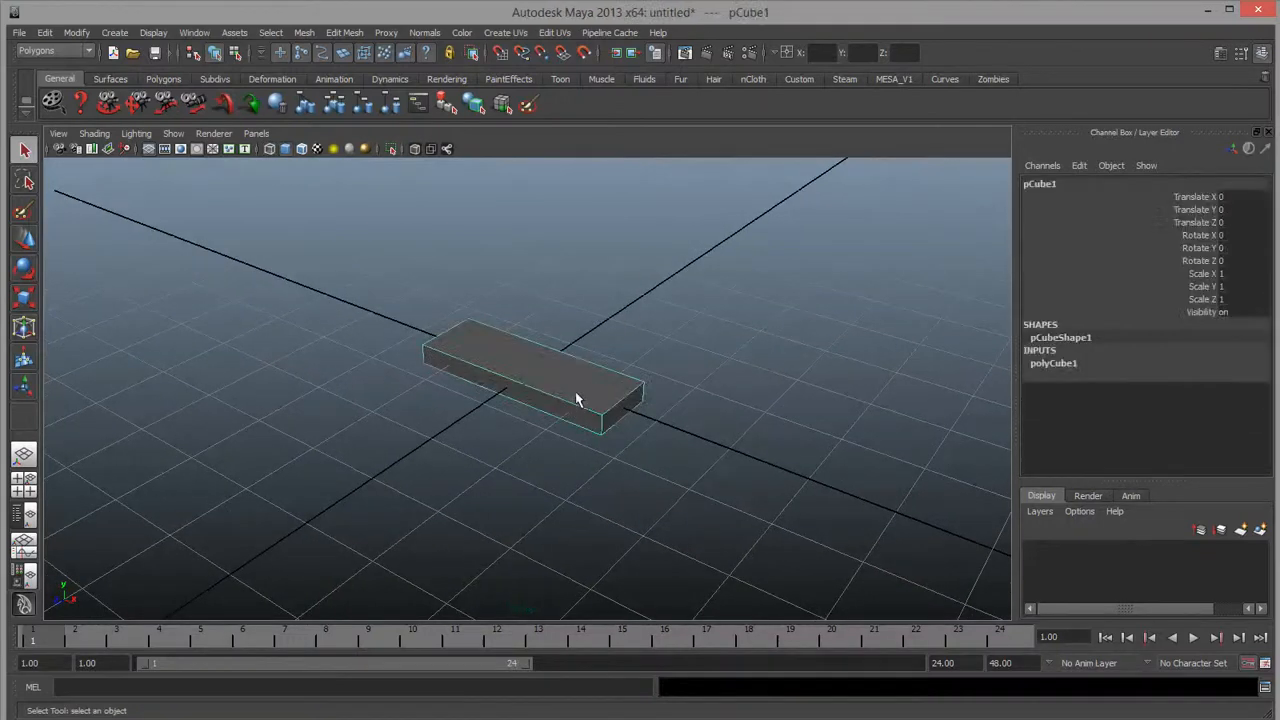
# Move the slab about 1.9 units in positive X so one end sits near the origin.
pyautogui.keyDown('alt'); pyautogui.moveTo(575, 391); pyautogui.dragTo(608, 457, button='middle'); pyautogui.keyUp('alt')
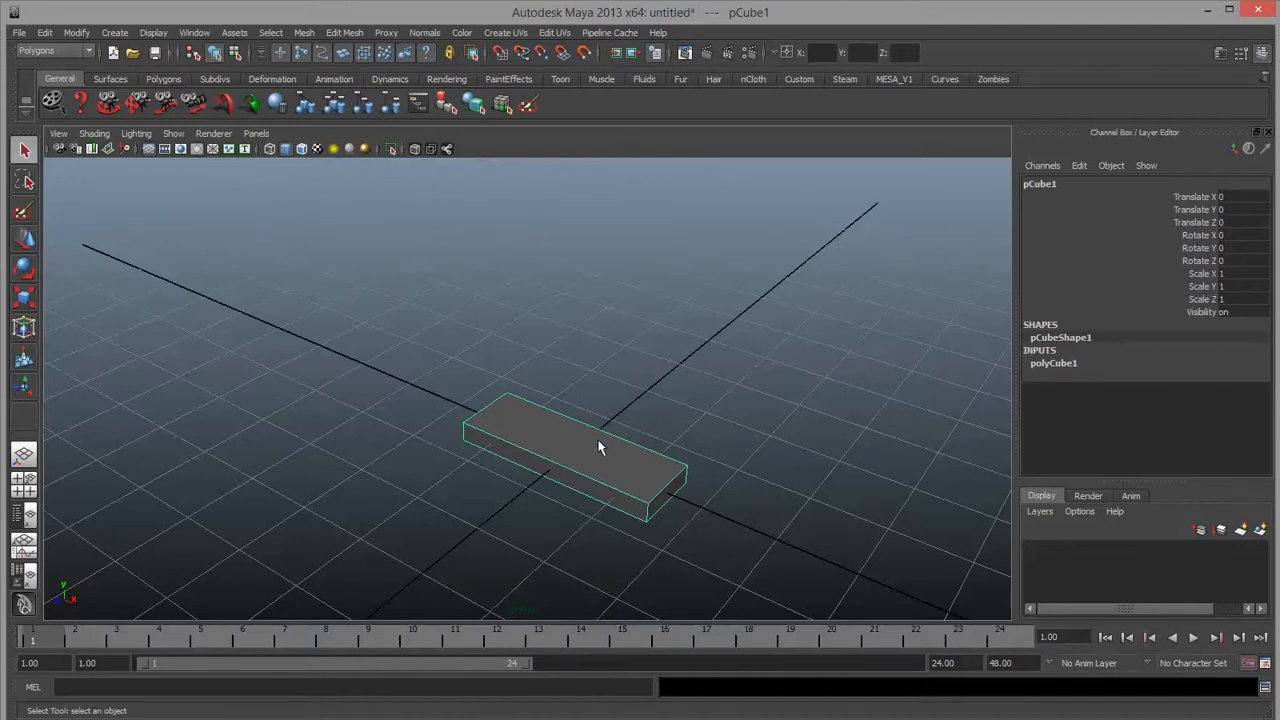
pyautogui.press('w')
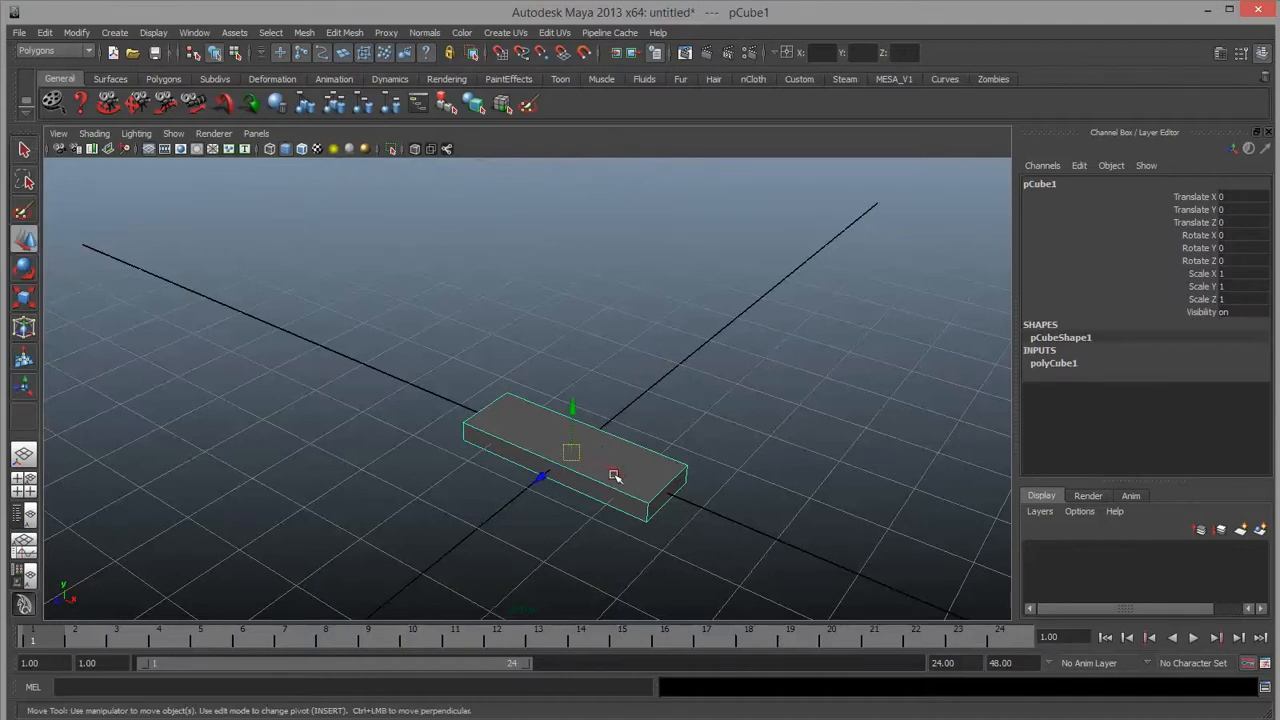
pyautogui.moveTo(614, 468); pyautogui.dragTo(751, 509)
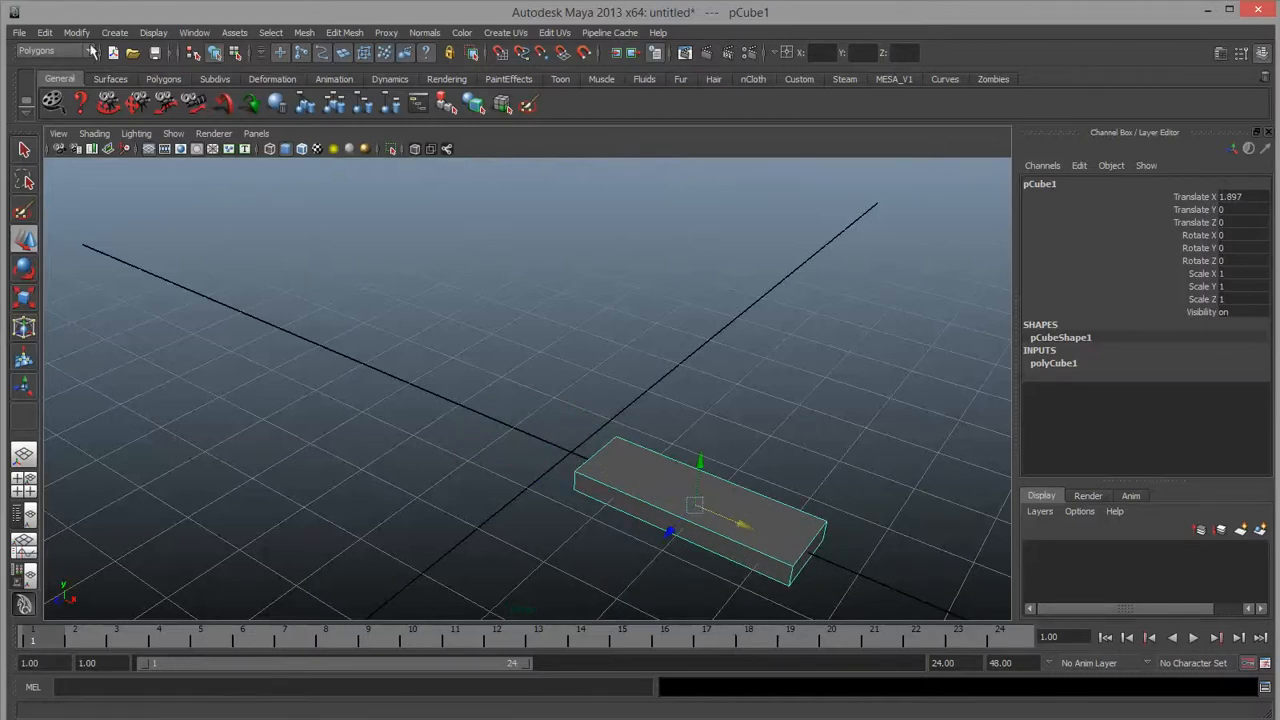
# Create a polygon cylinder at the origin and set its height to 10.
pyautogui.click(115, 32)
pyautogui.moveTo(140, 75)
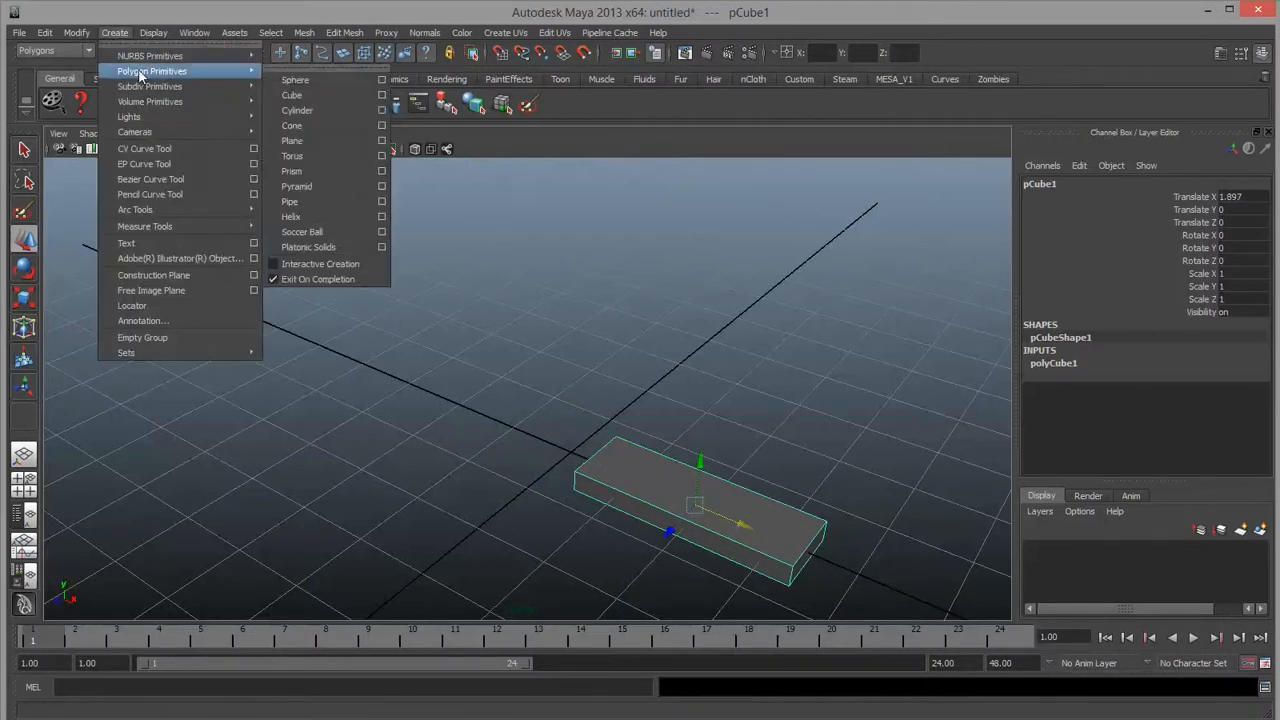
pyautogui.click(330, 112)
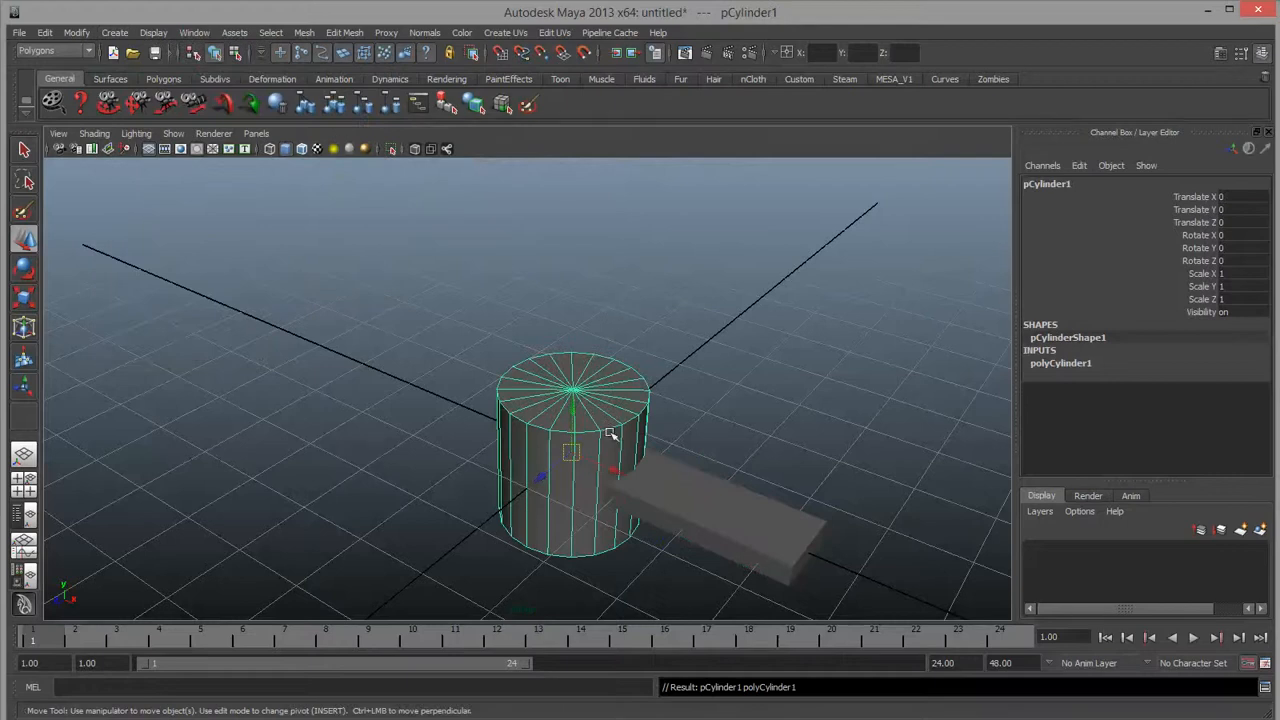
pyautogui.click(1115, 361)
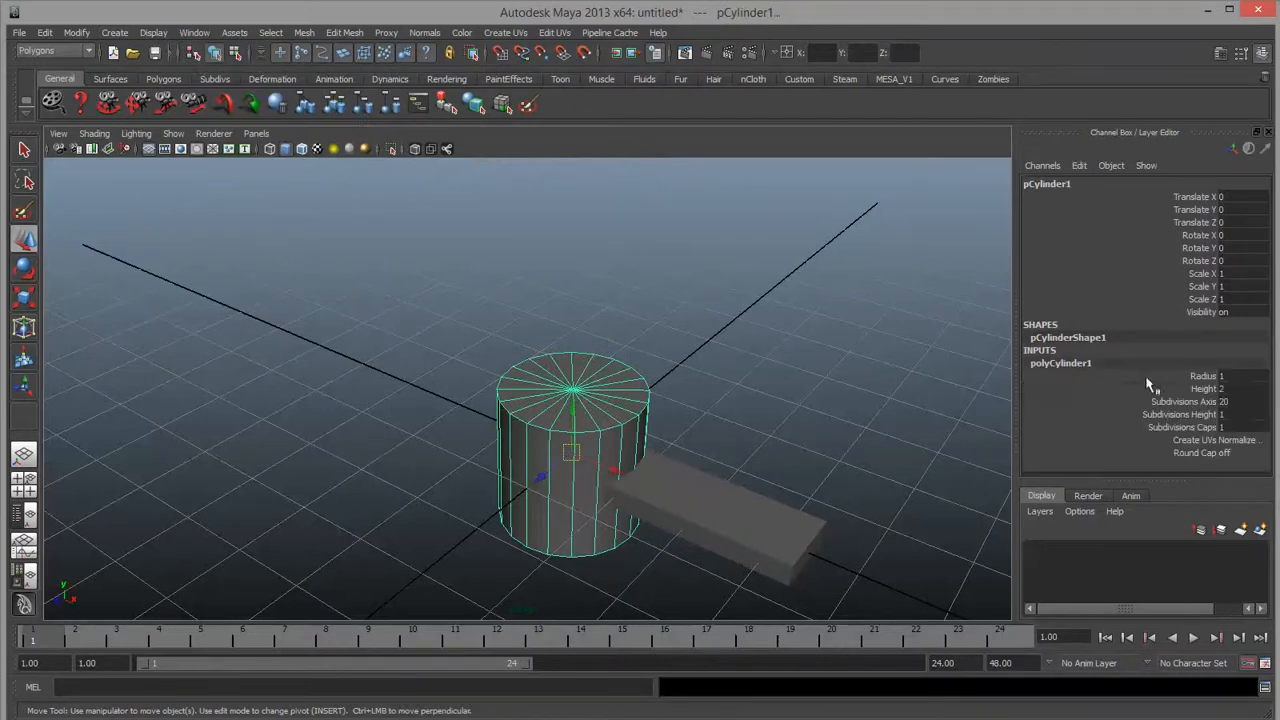
pyautogui.doubleClick(1240, 389)
pyautogui.write('10')
pyautogui.press('Return')
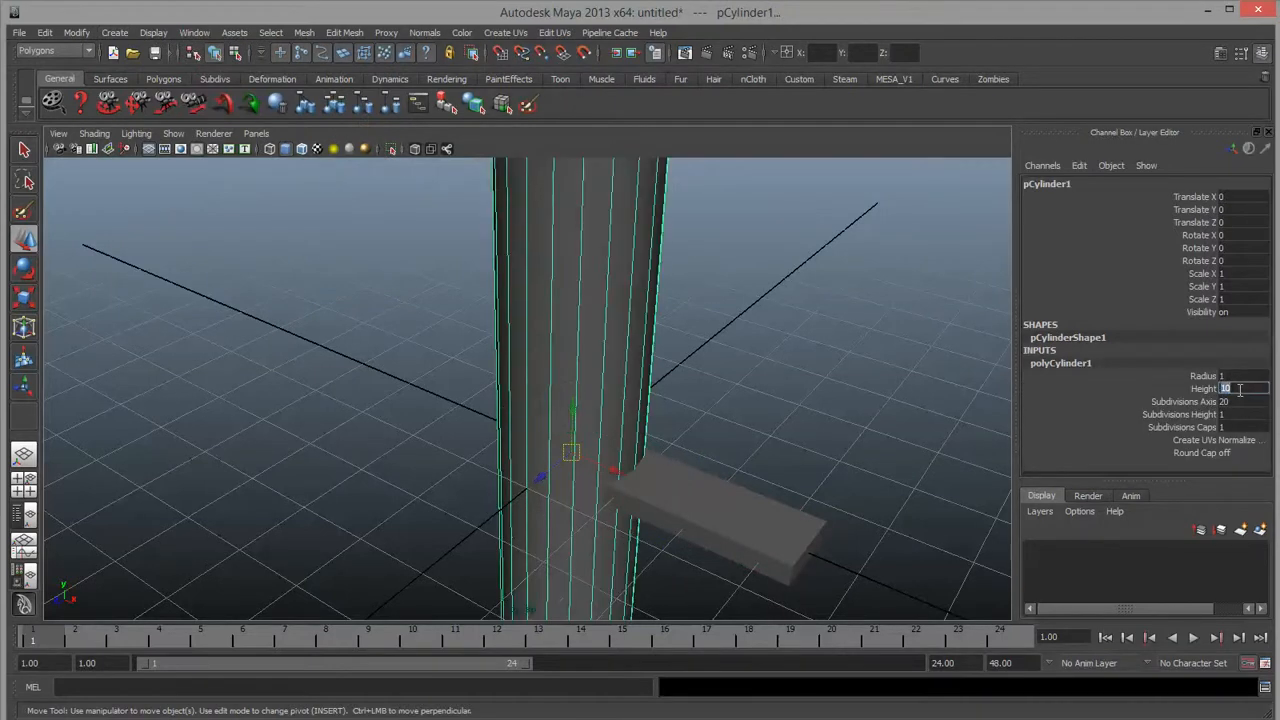
# Set the cylinder's Translate Y to 5 and its radius to 0.7.
pyautogui.doubleClick(1238, 209)
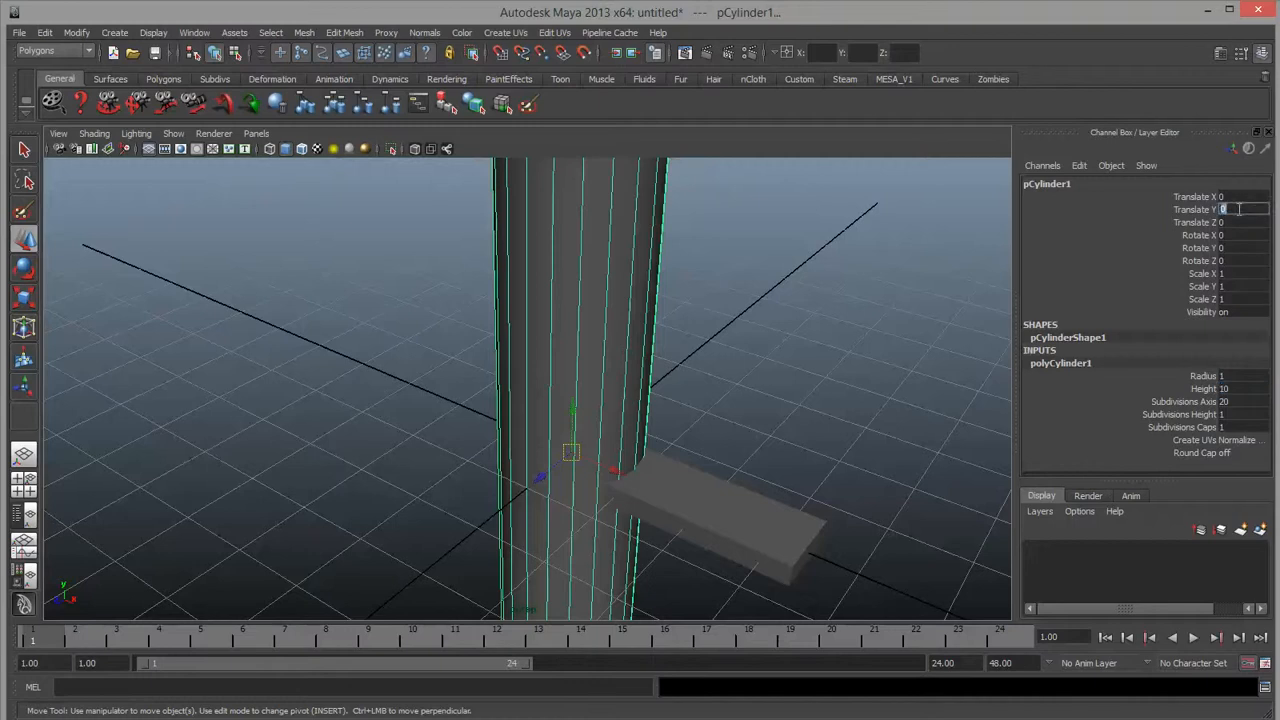
pyautogui.write('5')
pyautogui.press('Return')
pyautogui.keyDown('alt'); pyautogui.moveTo(974, 306); pyautogui.dragTo(563, 345, button='right'); pyautogui.keyUp('alt')
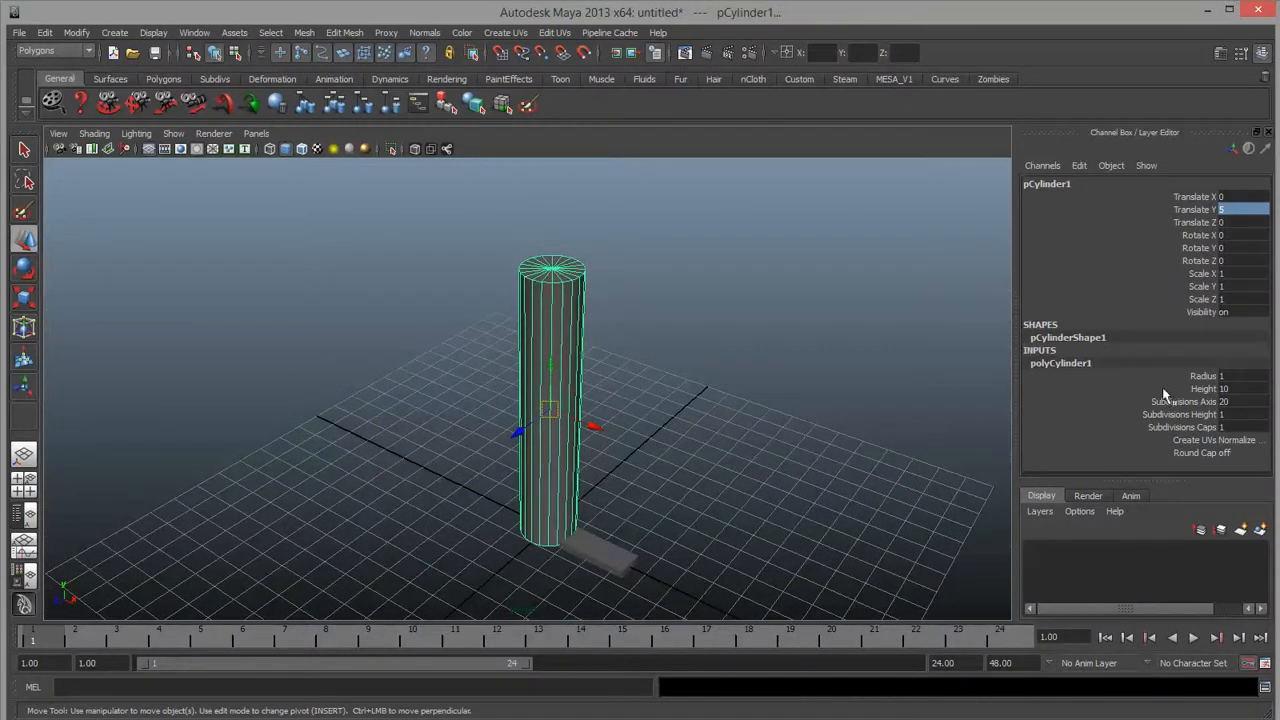
pyautogui.doubleClick(1226, 376)
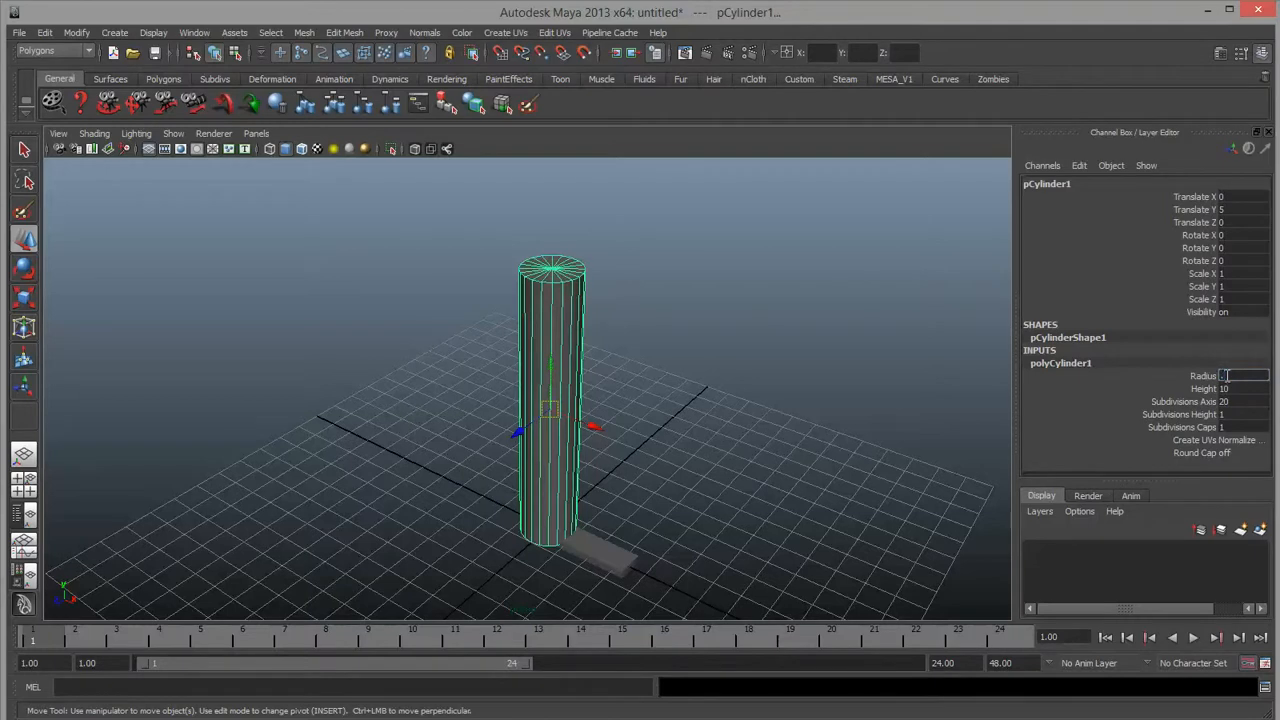
pyautogui.write('0.7')
pyautogui.press('Return')
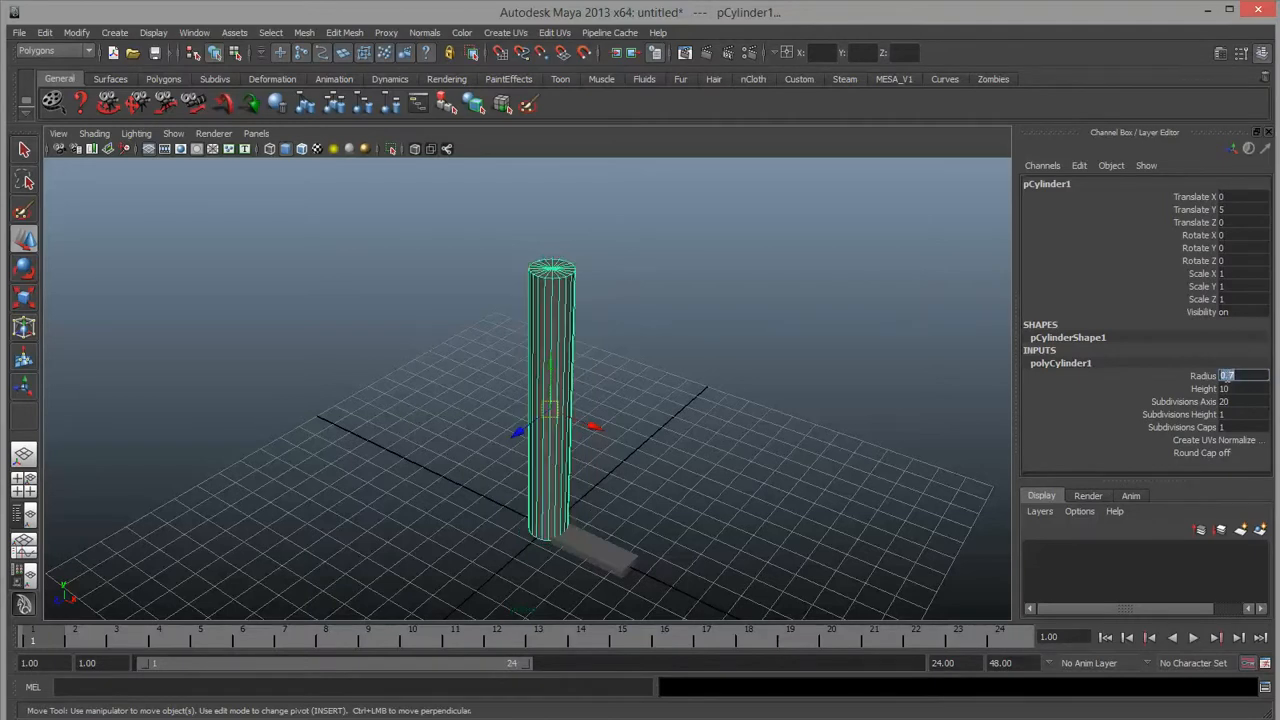
# Raise the slab beside the cylinder to a Translate Y of about 0.73.
pyautogui.keyDown('alt'); pyautogui.moveTo(688, 460); pyautogui.dragTo(643, 380); pyautogui.keyUp('alt')
pyautogui.click(586, 534)
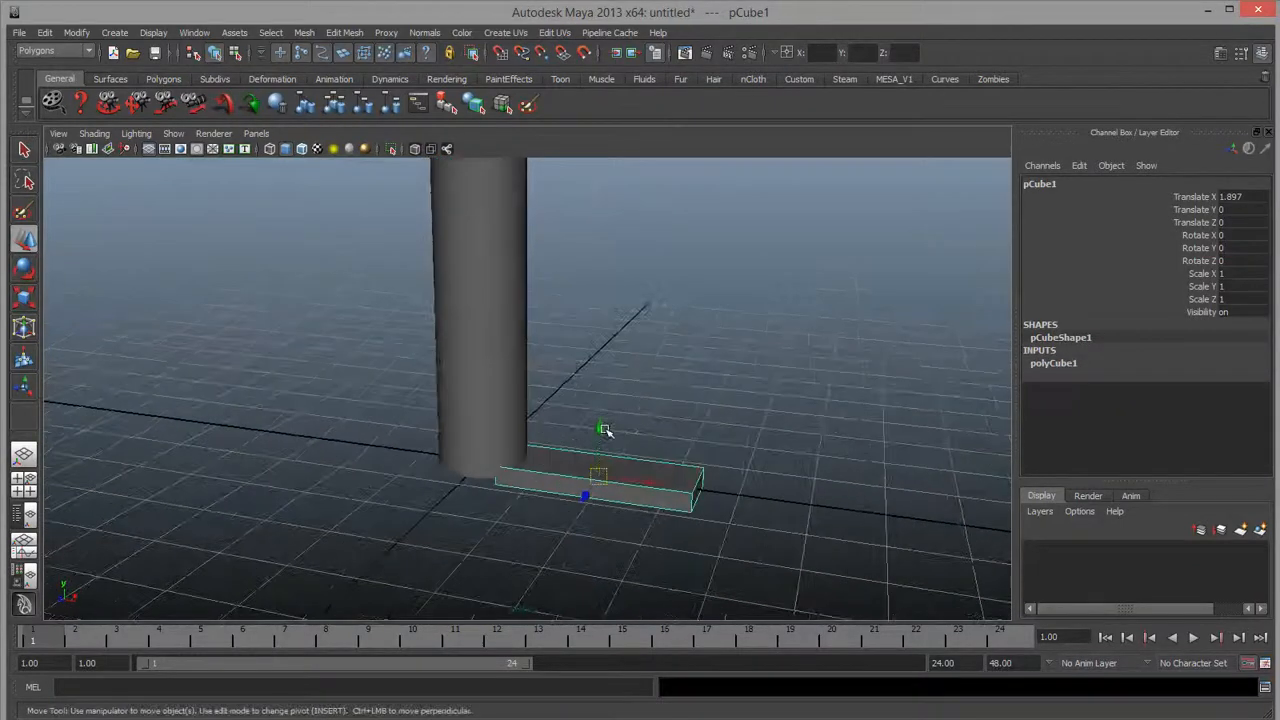
pyautogui.moveTo(603, 430)
pyautogui.mouseDown()
pyautogui.moveTo(603, 377)
pyautogui.moveTo(615, 412)
pyautogui.mouseUp()
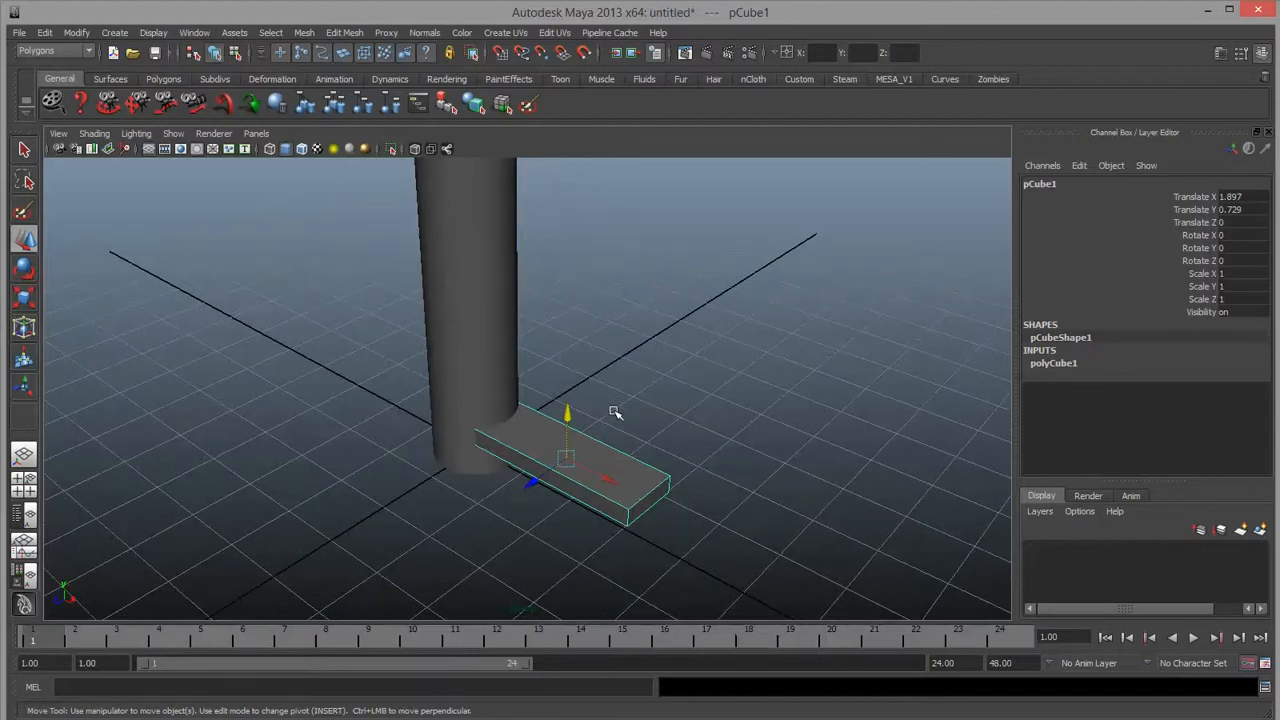
# Duplicate the slab and move the copy along Z to about -1.64.
pyautogui.hotkey('ctrl', 'd')
pyautogui.moveTo(535, 482); pyautogui.dragTo(600, 432)
pyautogui.click(45, 32)
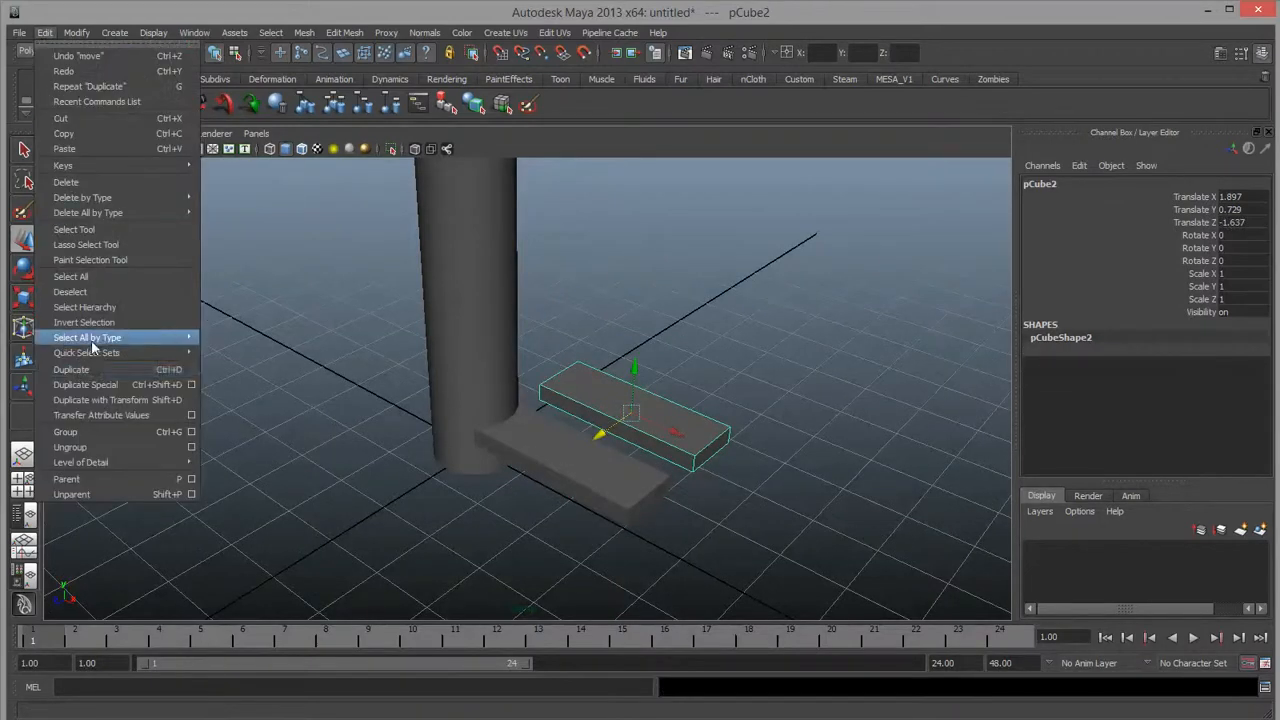
pyautogui.press('Escape')
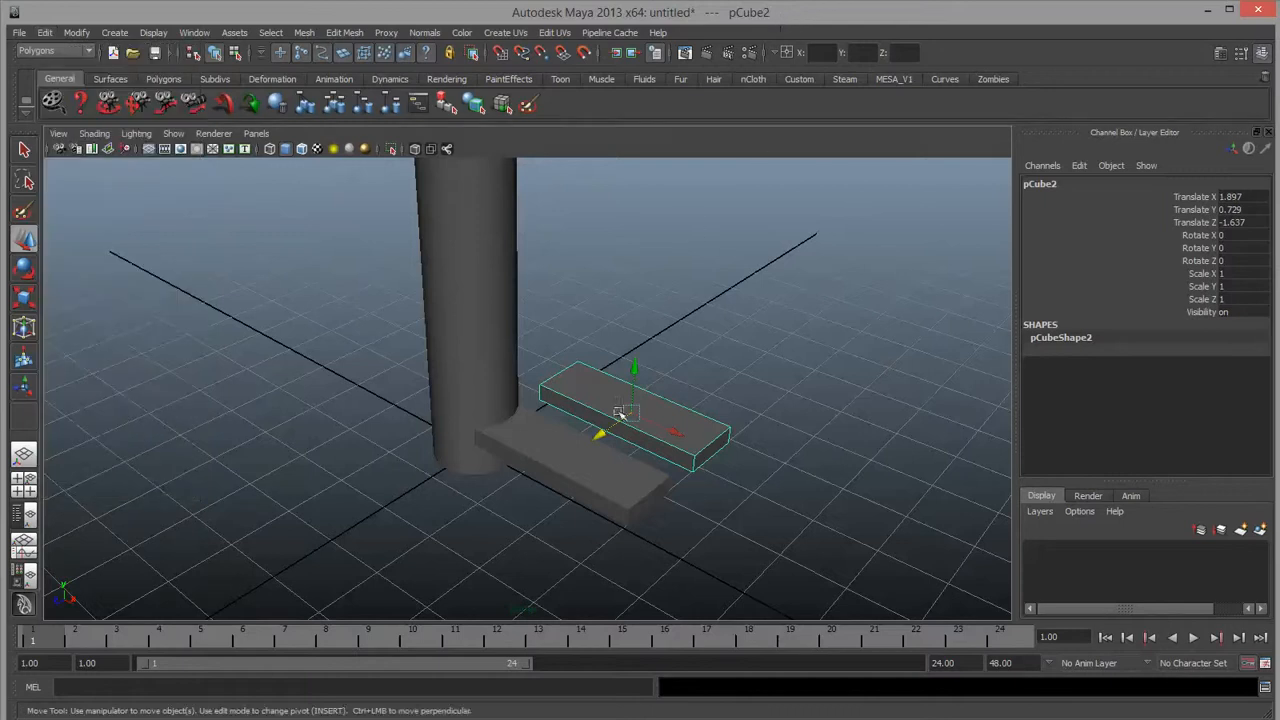
# Rotate the duplicated slab about 55 degrees around Y and move it against the column at about X 1.2, Y 1.57.
pyautogui.press('e')
pyautogui.moveTo(642, 456); pyautogui.dragTo(640, 419)
pyautogui.press('w')
pyautogui.moveTo(603, 363); pyautogui.dragTo(592, 436)
pyautogui.press('e')
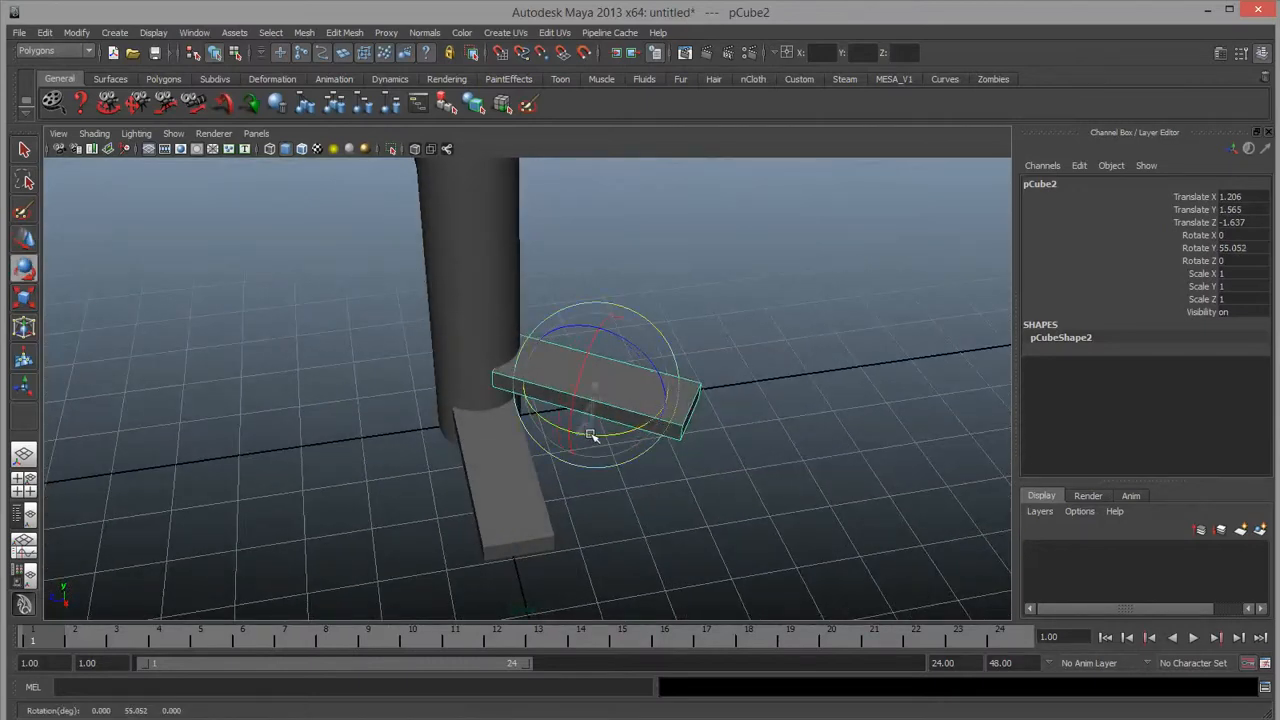
# Set the original lower slab's Translate Y to 0.5.
pyautogui.click(491, 477)
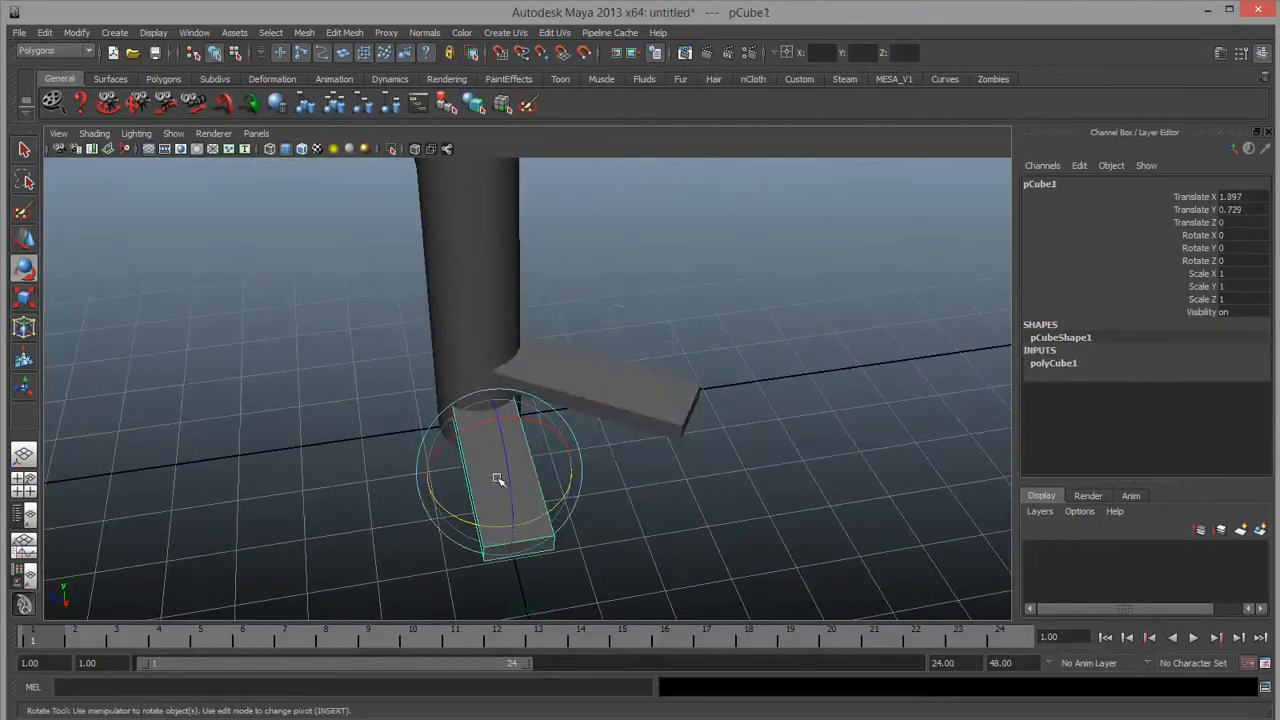
pyautogui.doubleClick(1256, 211)
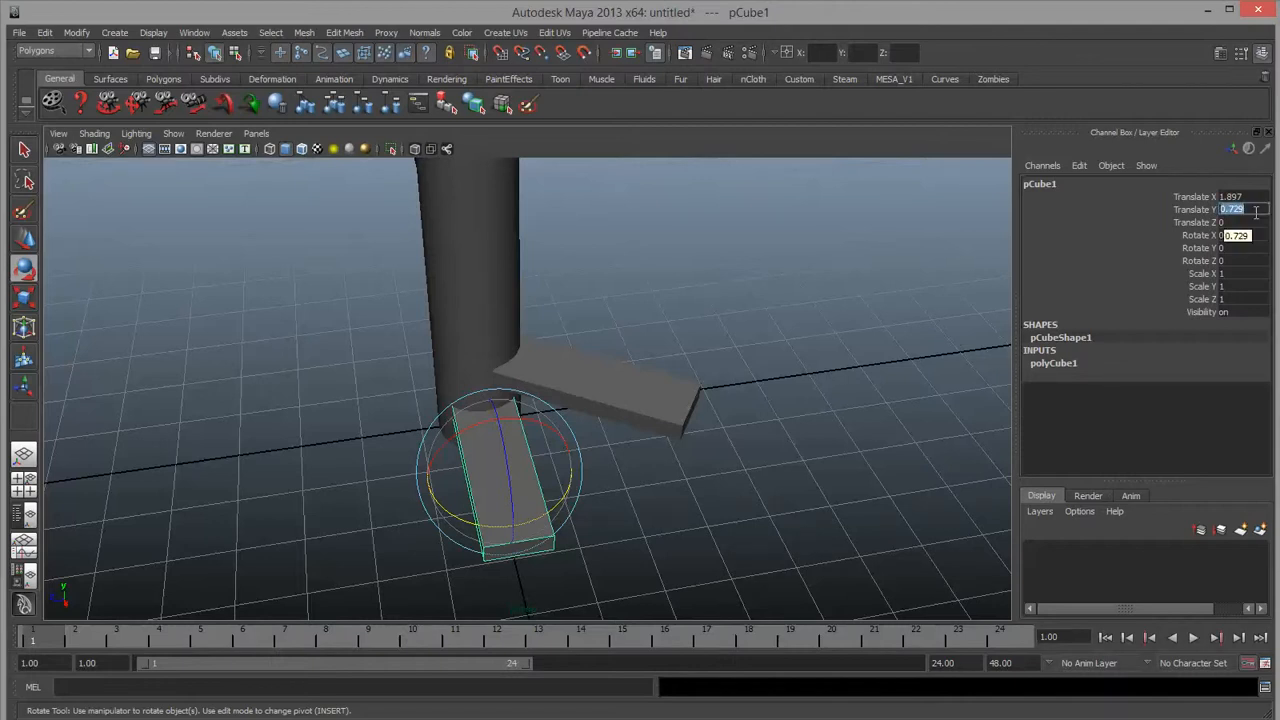
pyautogui.write('0')
pyautogui.press('Return')
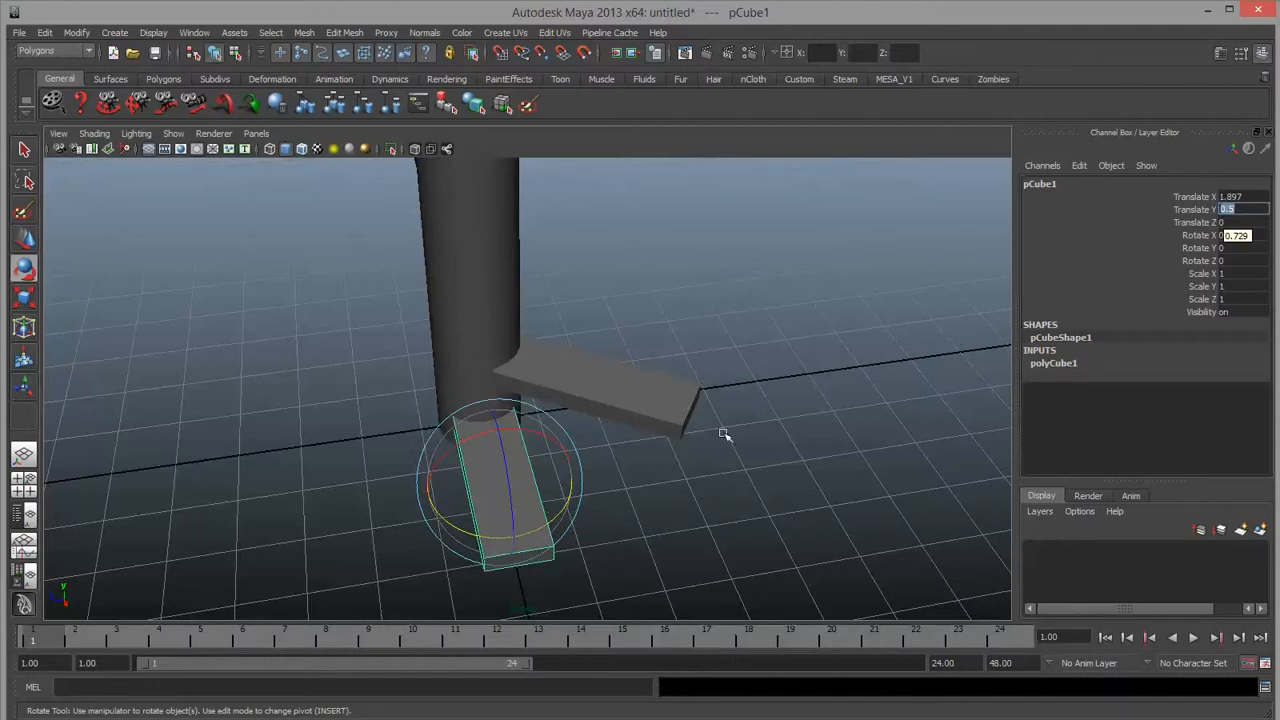
# Set the duplicated upper slab's Translate Y to 1.5.
pyautogui.keyDown('alt'); pyautogui.moveTo(722, 437); pyautogui.dragTo(778, 424); pyautogui.keyUp('alt')
pyautogui.click(690, 350)
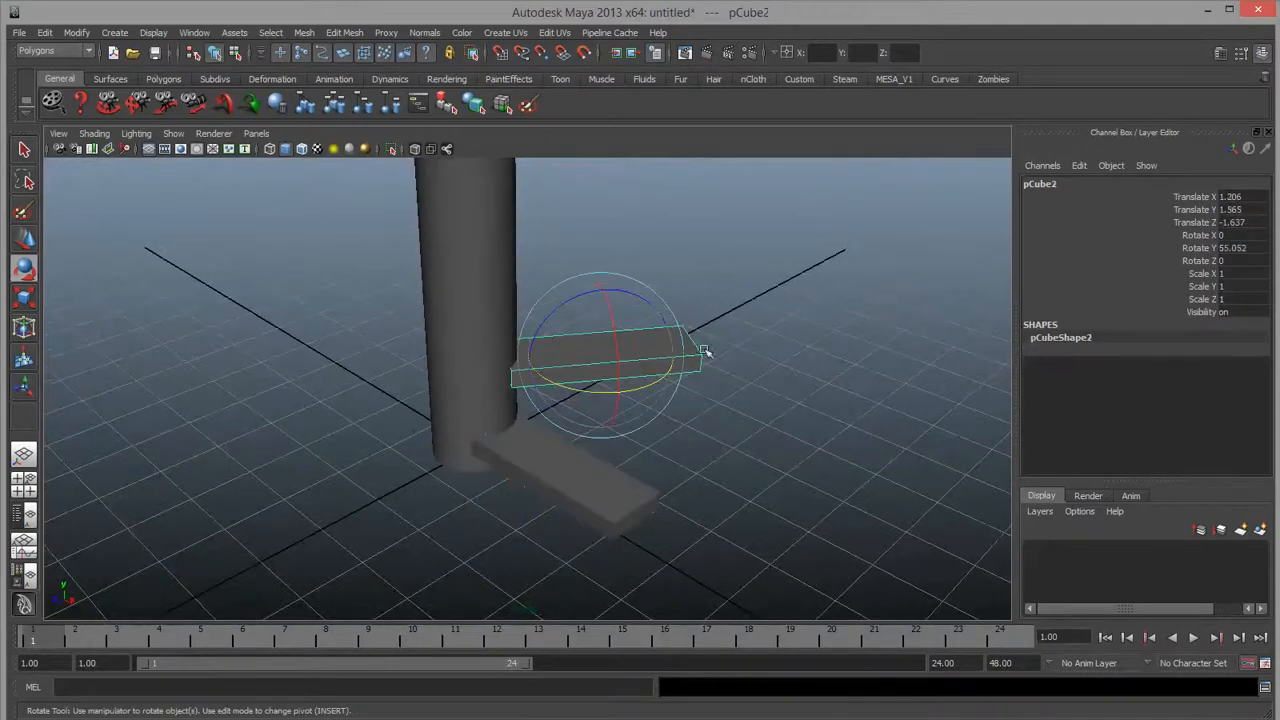
pyautogui.doubleClick(1240, 209)
pyautogui.write('1.5')
pyautogui.press('Return')
# Set the duplicated upper slab's Rotate Y to 45 degrees.
pyautogui.keyDown('alt'); pyautogui.moveTo(600, 502); pyautogui.dragTo(543, 471); pyautogui.keyUp('alt')
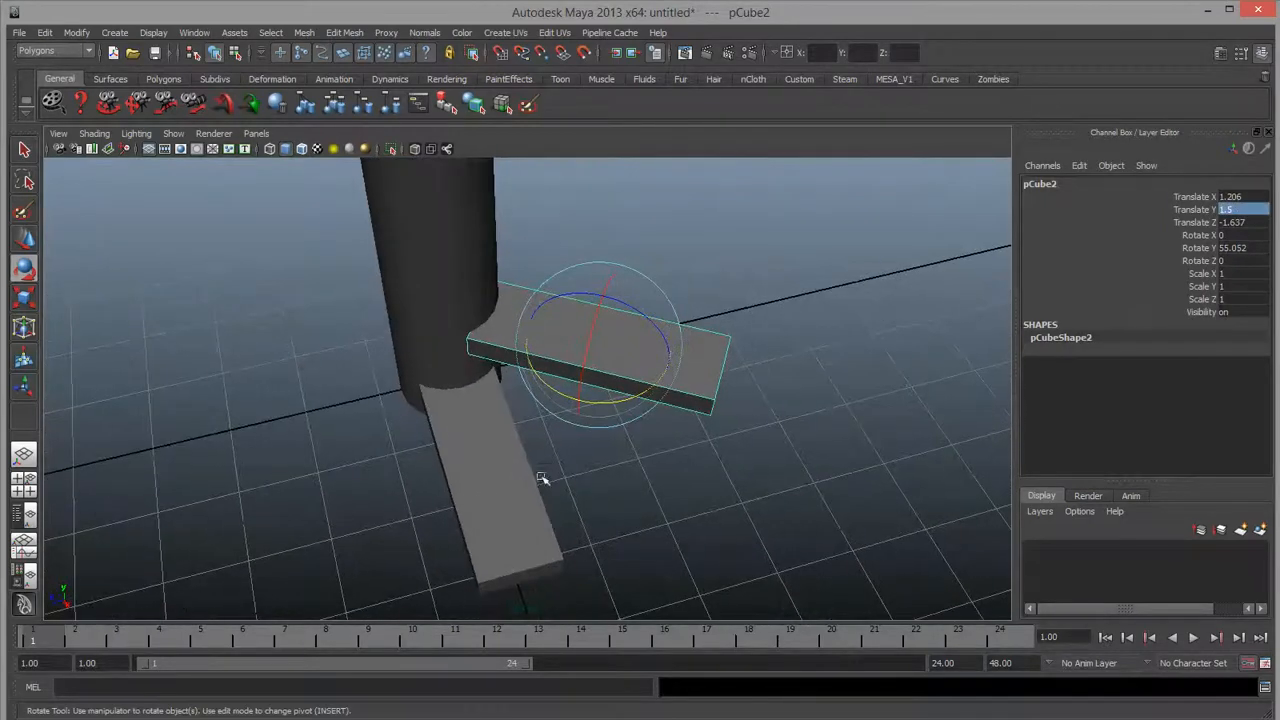
pyautogui.click(719, 356)
pyautogui.click(1249, 248)
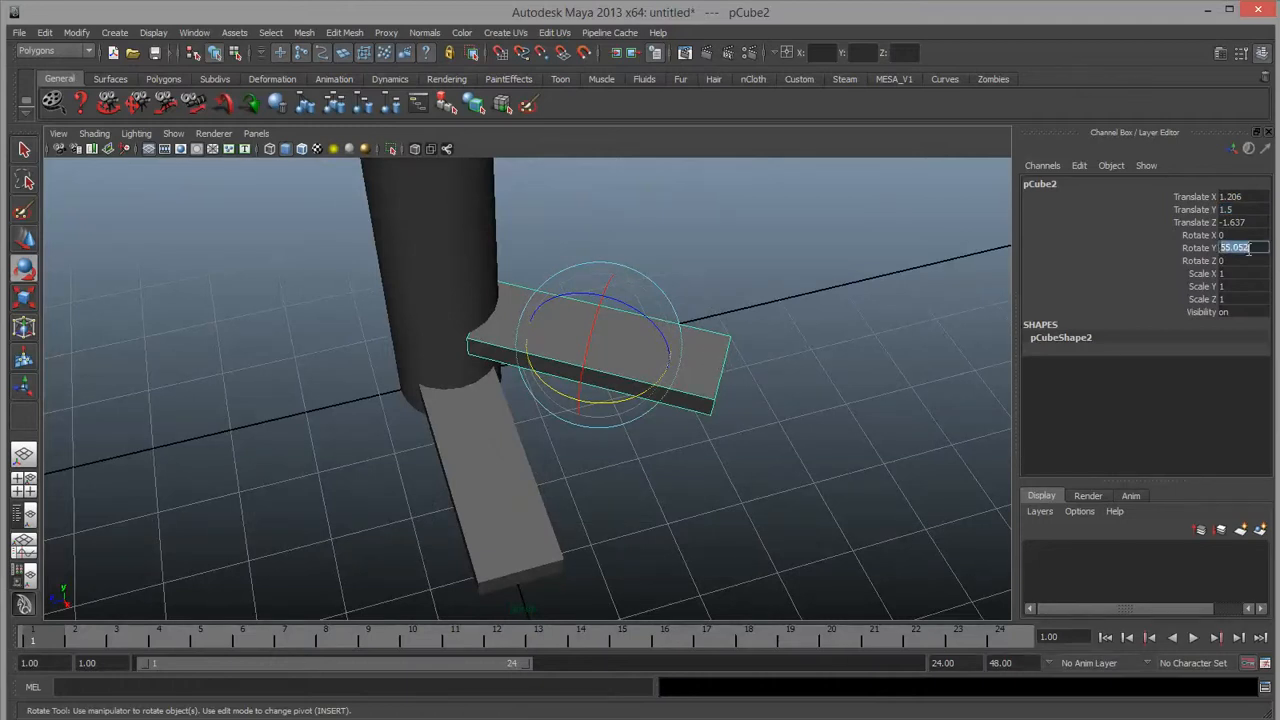
pyautogui.write('45')
pyautogui.press('Return')
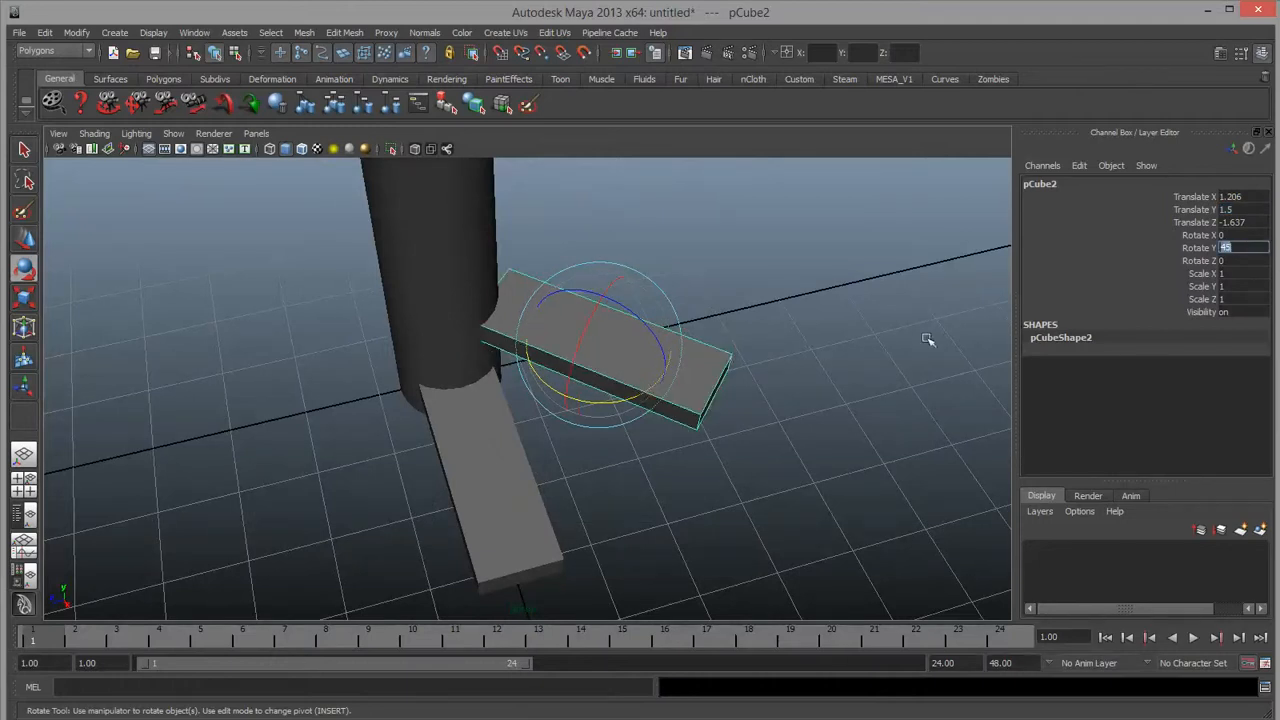
# Move the duplicated upper slab against the column at about X 1.54, Z -1.45.
pyautogui.keyDown('alt'); pyautogui.moveTo(723, 331); pyautogui.dragTo(674, 381); pyautogui.keyUp('alt')
pyautogui.press('w')
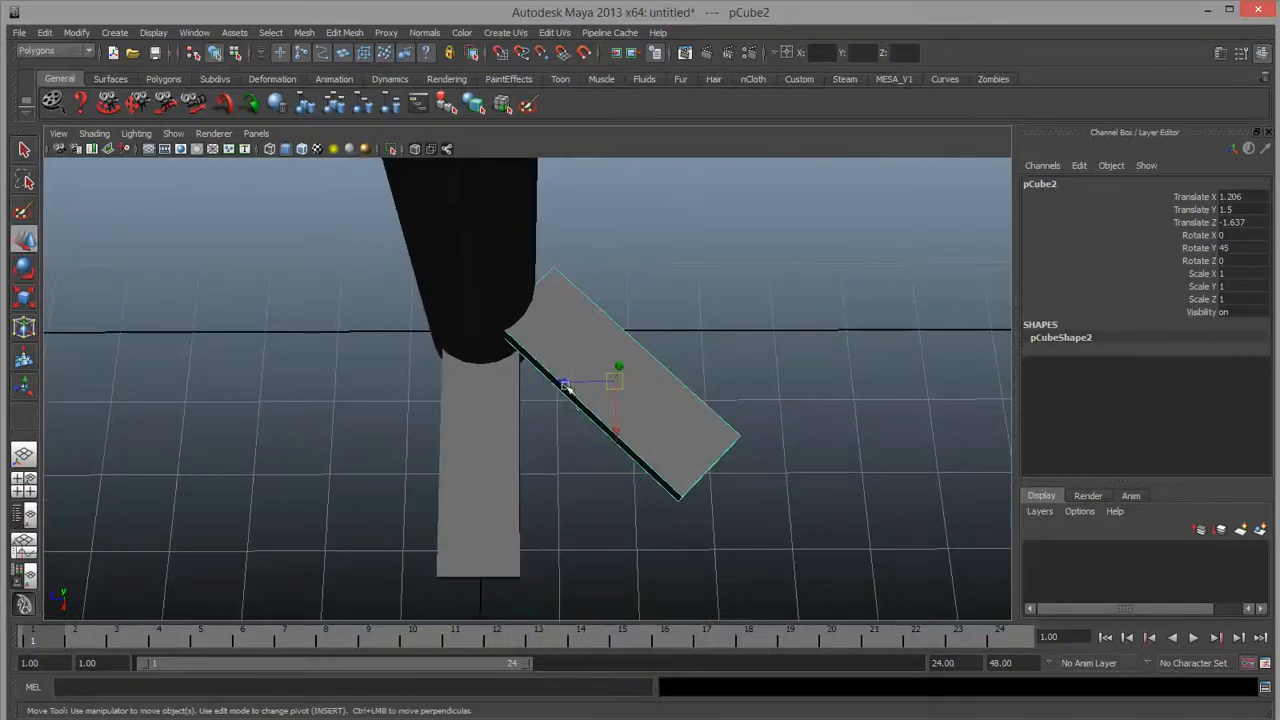
pyautogui.moveTo(571, 380); pyautogui.dragTo(520, 383)
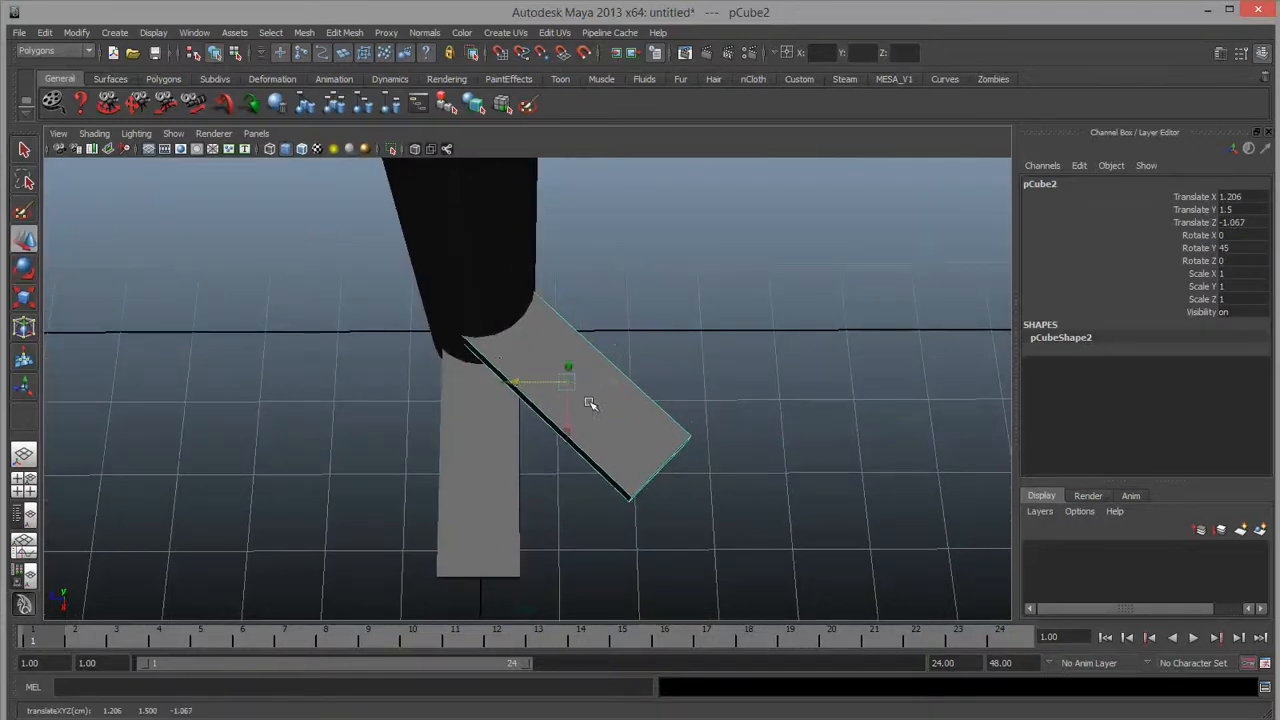
pyautogui.keyDown('alt'); pyautogui.moveTo(592, 404); pyautogui.dragTo(563, 402); pyautogui.keyUp('alt')
pyautogui.moveTo(640, 437); pyautogui.dragTo(703, 406)
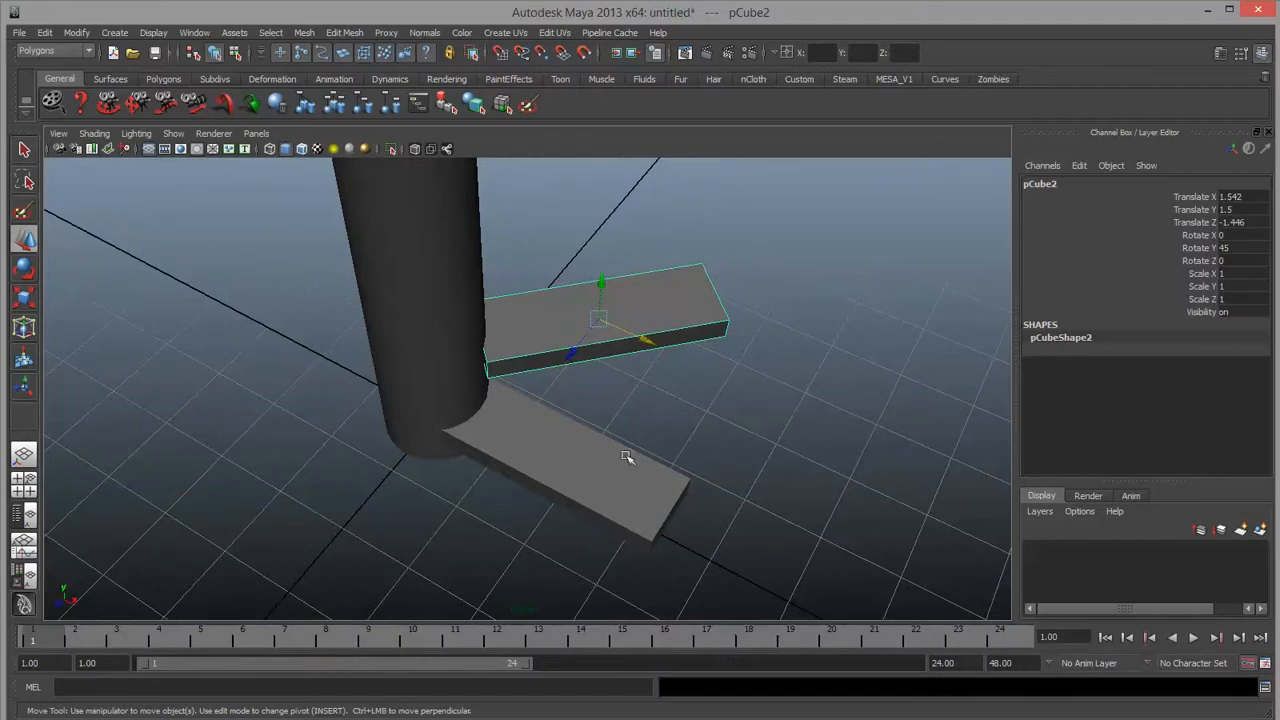
# Delete the duplicated upper slab.
pyautogui.scroll(-5, 524, 436)
pyautogui.keyDown('alt'); pyautogui.moveTo(520, 434); pyautogui.dragTo(511, 508, button='middle'); pyautogui.keyUp('alt')
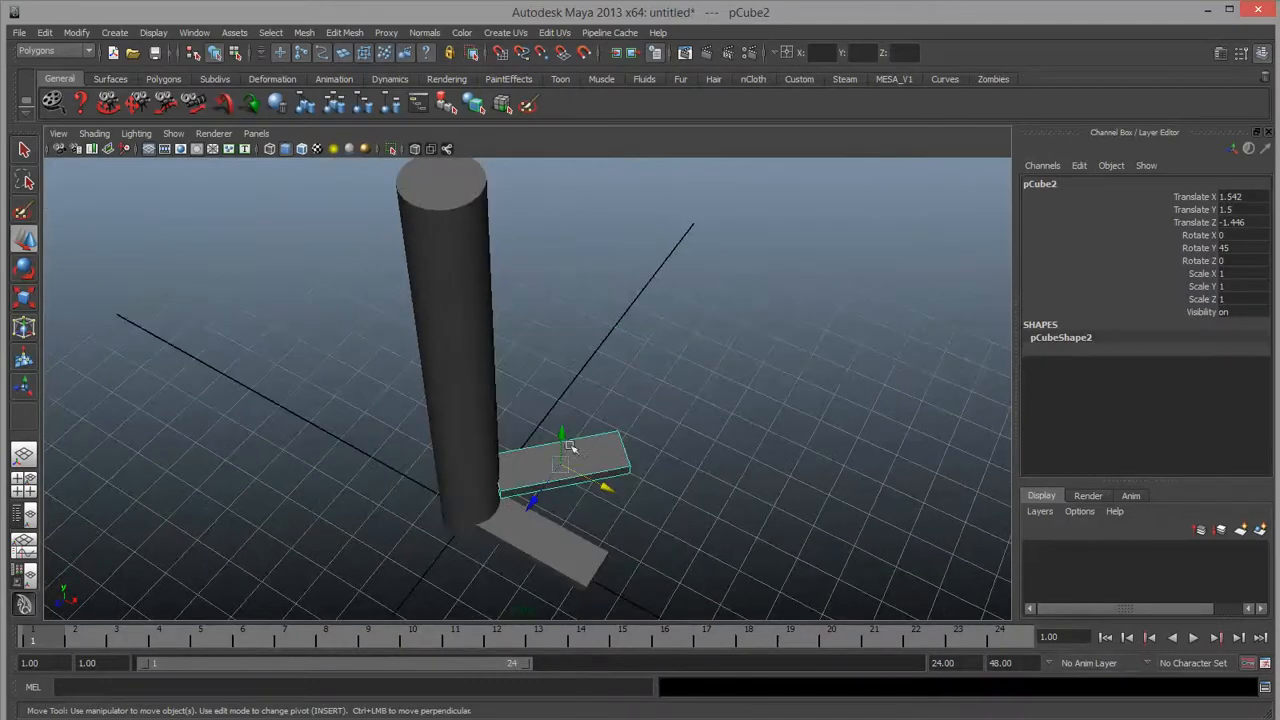
pyautogui.click(713, 474)
pyautogui.keyDown('alt'); pyautogui.moveTo(713, 474); pyautogui.dragTo(723, 391, button='middle'); pyautogui.keyUp('alt')
pyautogui.click(588, 392)
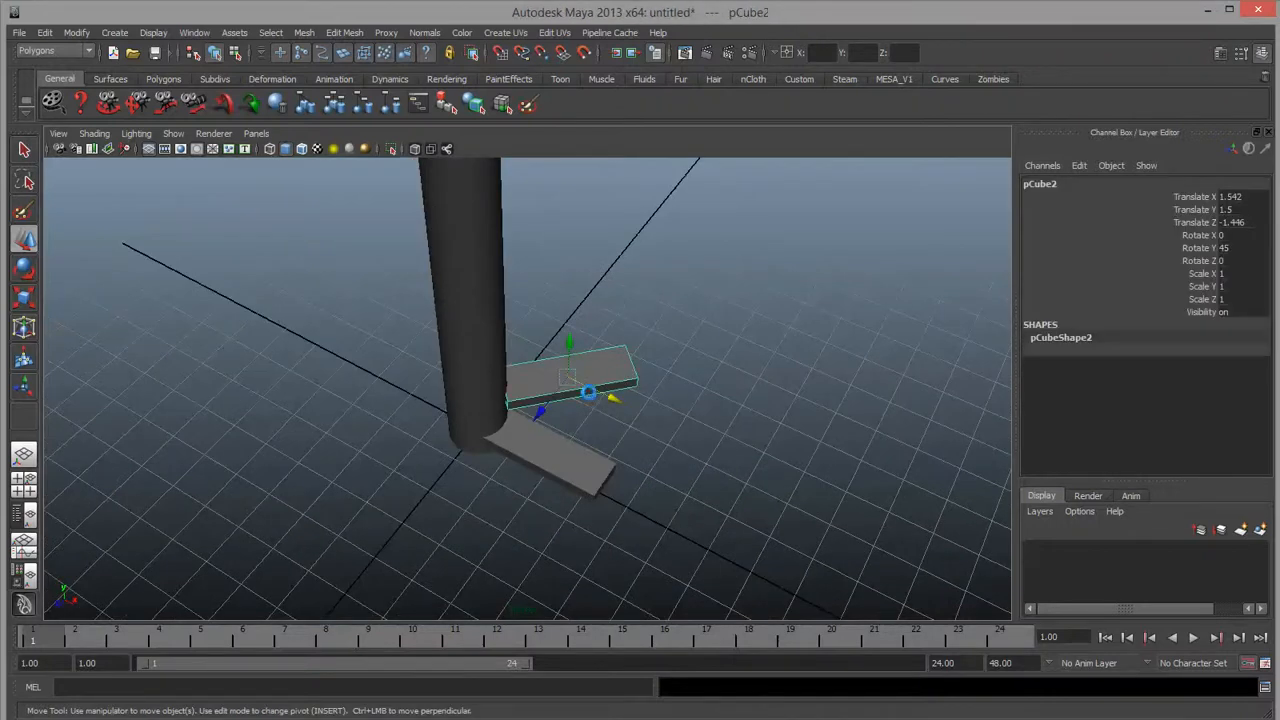
pyautogui.press('Delete')
# Select the remaining lower slab and shift its rotation pivot along X into the column.
pyautogui.click(589, 479)
pyautogui.scroll(3, 604, 493)
pyautogui.keyDown('alt'); pyautogui.moveTo(600, 494); pyautogui.dragTo(615, 404); pyautogui.keyUp('alt')
pyautogui.keyDown('alt'); pyautogui.moveTo(526, 397); pyautogui.dragTo(646, 369, button='right'); pyautogui.keyUp('alt')
pyautogui.keyDown('alt'); pyautogui.moveTo(646, 369); pyautogui.dragTo(603, 497, button='middle'); pyautogui.keyUp('alt')
pyautogui.keyDown('alt'); pyautogui.moveTo(603, 497); pyautogui.dragTo(688, 464, button='right'); pyautogui.keyUp('alt')
pyautogui.keyDown('alt'); pyautogui.moveTo(690, 462); pyautogui.dragTo(696, 408, button='middle'); pyautogui.keyUp('alt')
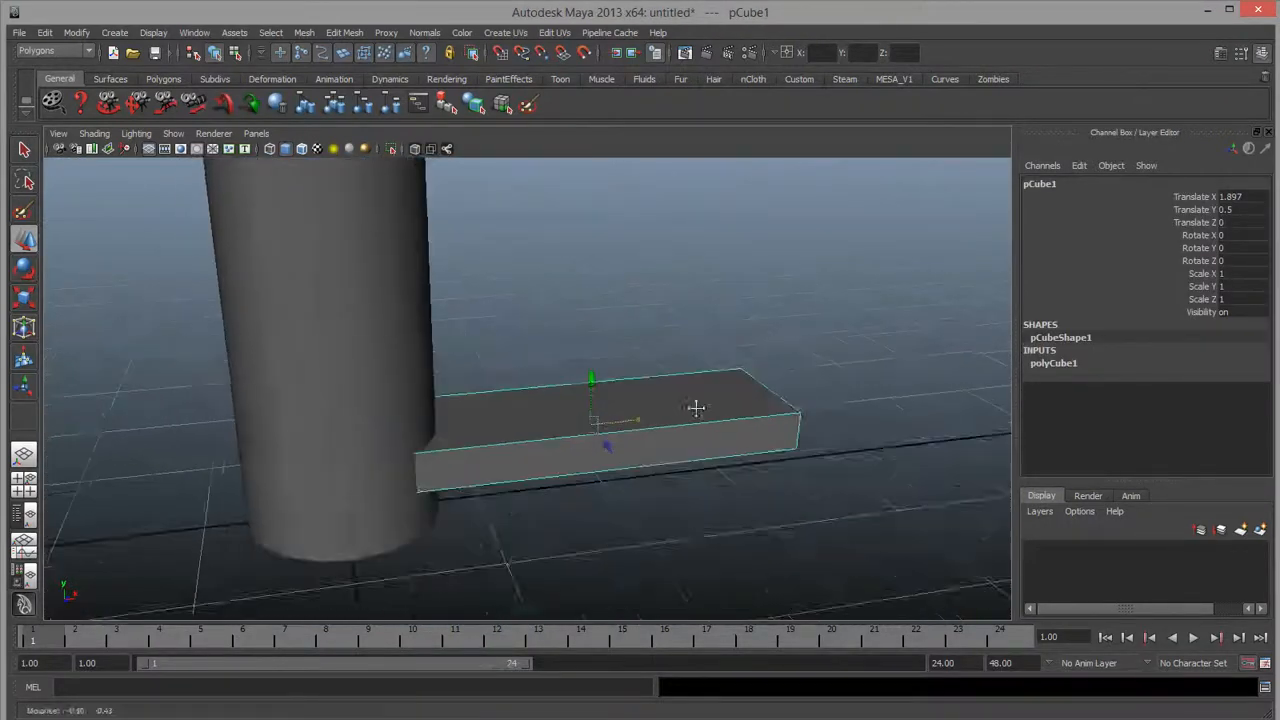
pyautogui.keyDown('alt'); pyautogui.moveTo(696, 408); pyautogui.dragTo(649, 485); pyautogui.keyUp('alt')
pyautogui.press('e')
pyautogui.hotkey('ctrl', 'z')
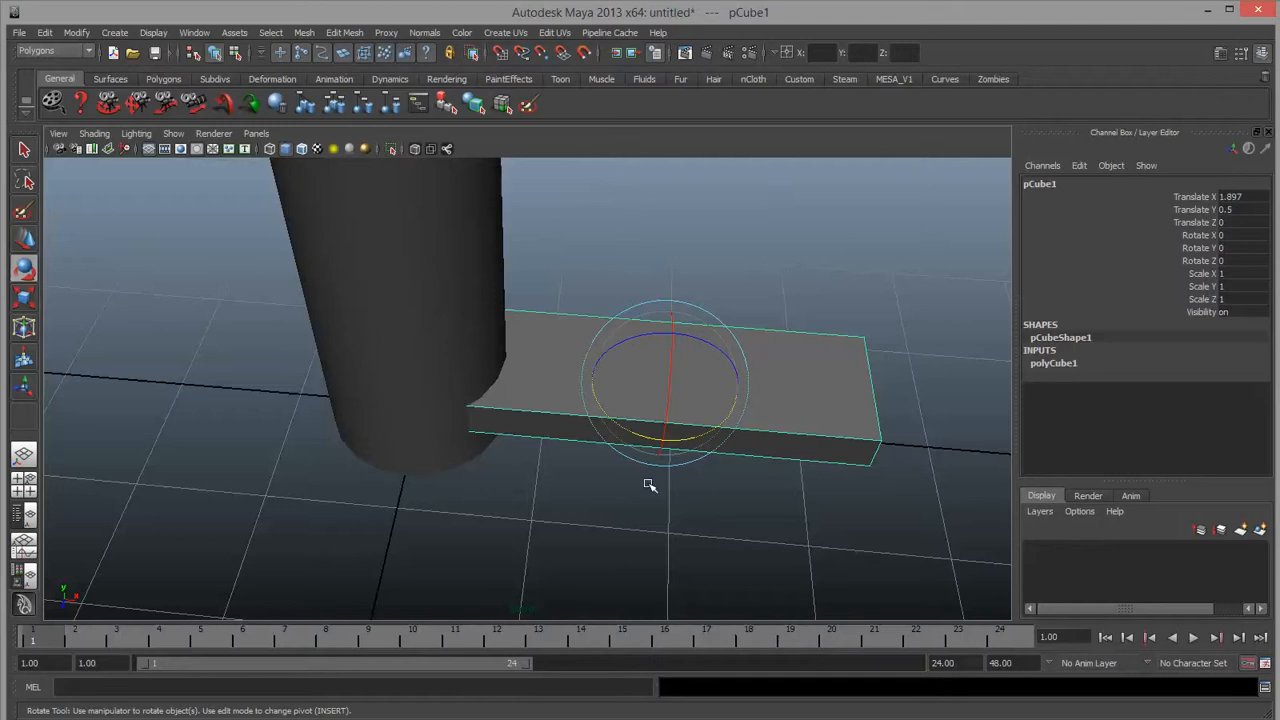
pyautogui.press('Insert')
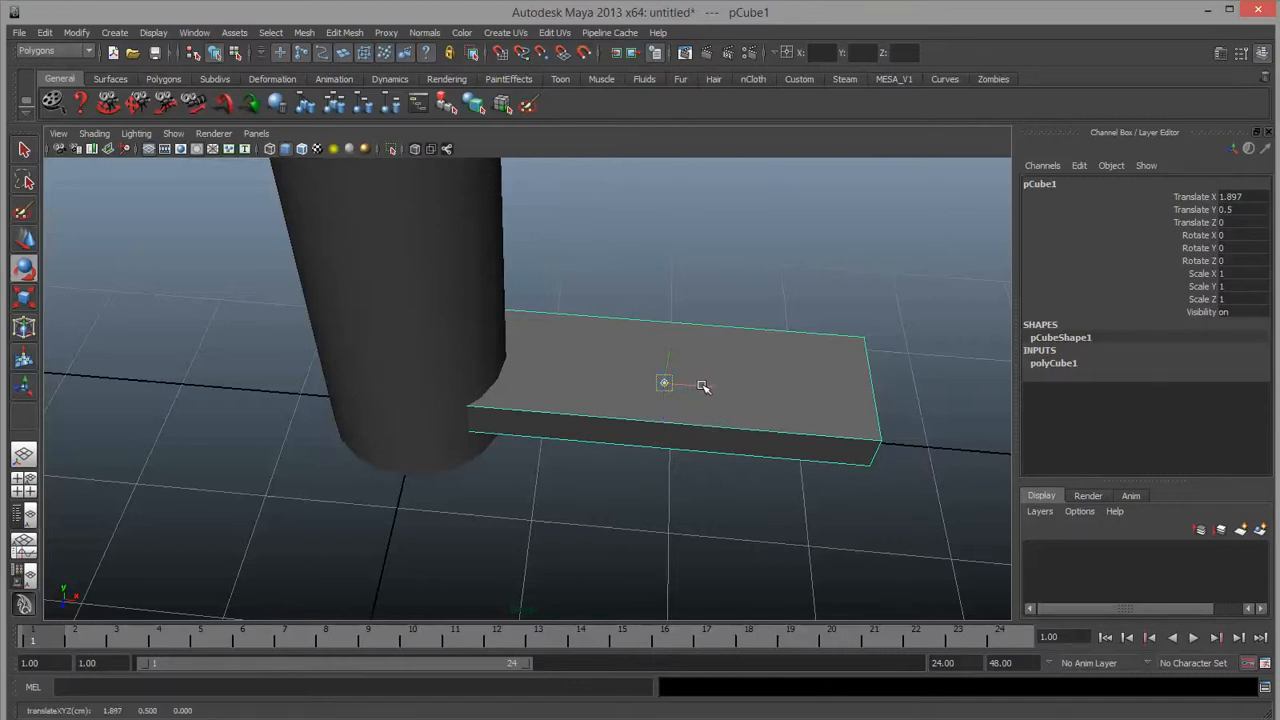
pyautogui.moveTo(700, 380); pyautogui.dragTo(495, 370, button='middle')
# Try rotating the slab about -41 degrees around Y on its shifted pivot, and undo the rotation.
pyautogui.press('e')
pyautogui.moveTo(503, 409)
pyautogui.mouseDown()
pyautogui.moveTo(523, 366)
pyautogui.moveTo(509, 389)
pyautogui.moveTo(430, 427)
pyautogui.moveTo(503, 381)
pyautogui.moveTo(517, 331)
pyautogui.moveTo(429, 394)
pyautogui.moveTo(492, 397)
pyautogui.mouseUp()
pyautogui.hotkey('ctrl', 'z')
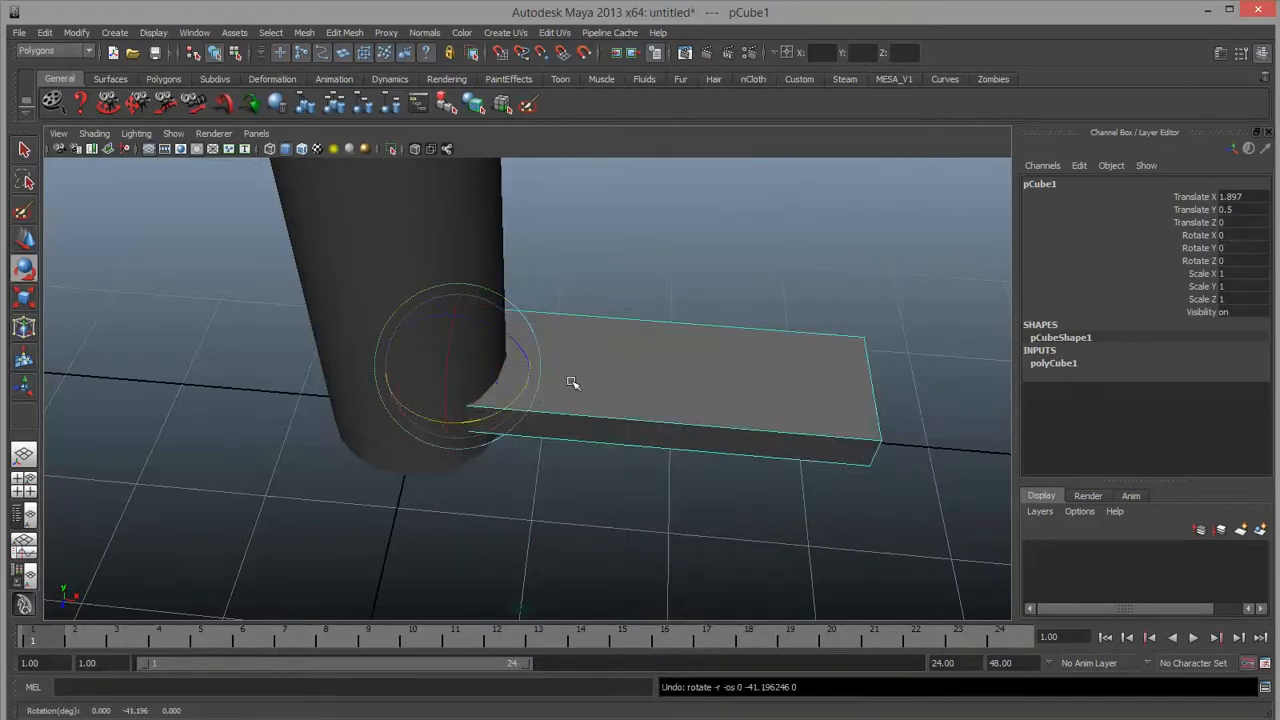
# Resume pivot editing and move the slab's pivot further along X, close to the column's central axis.
pyautogui.press('Insert')
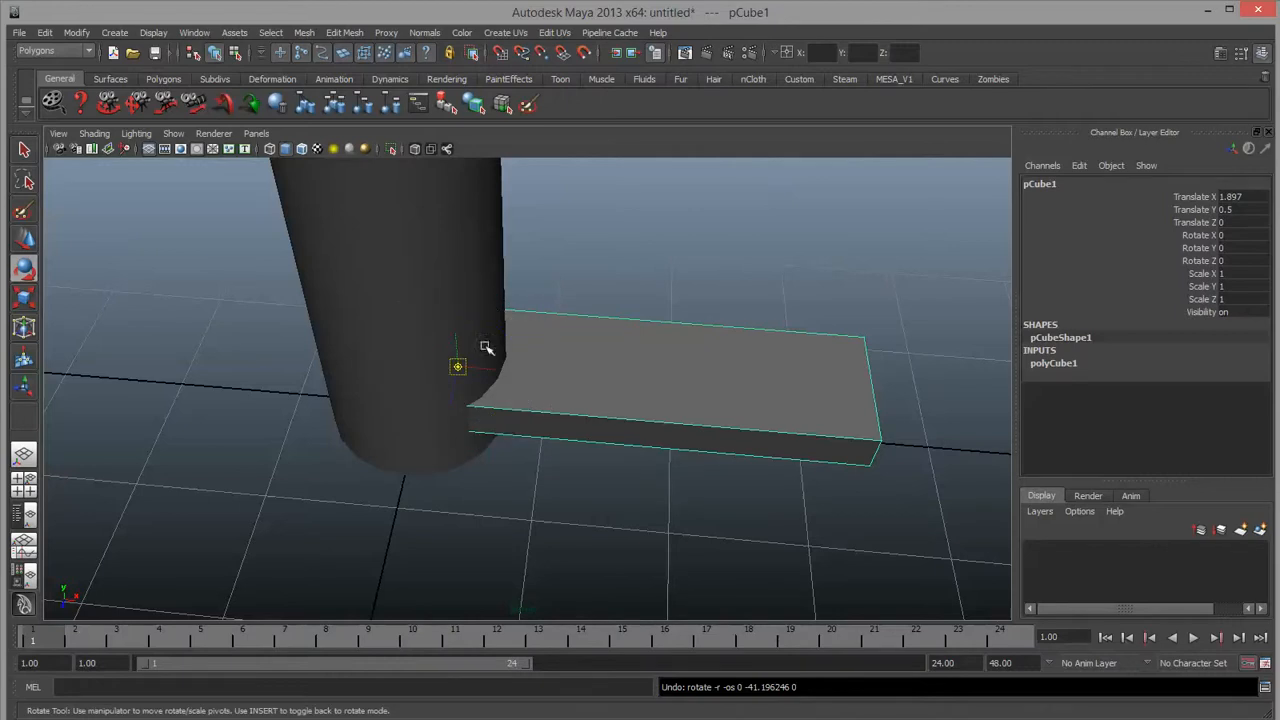
pyautogui.keyDown('alt'); pyautogui.moveTo(477, 403); pyautogui.dragTo(375, 330); pyautogui.keyUp('alt')
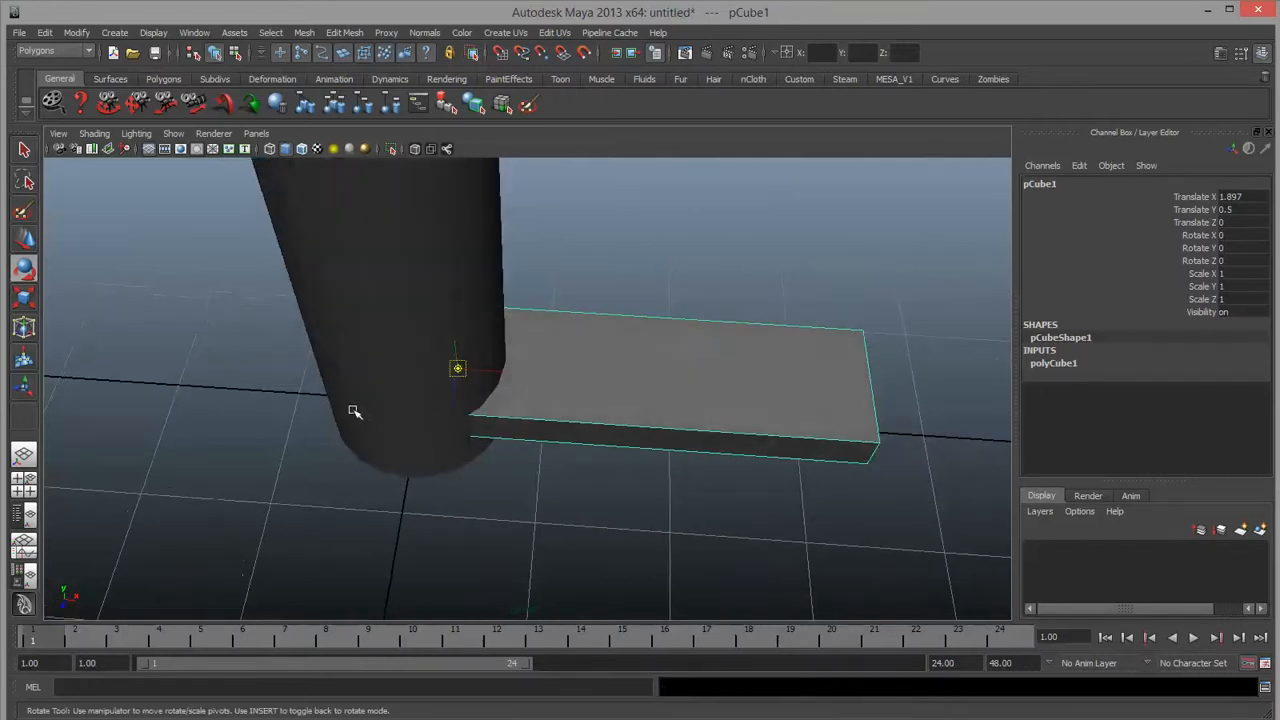
pyautogui.keyDown('alt'); pyautogui.moveTo(354, 409); pyautogui.dragTo(500, 429); pyautogui.keyUp('alt')
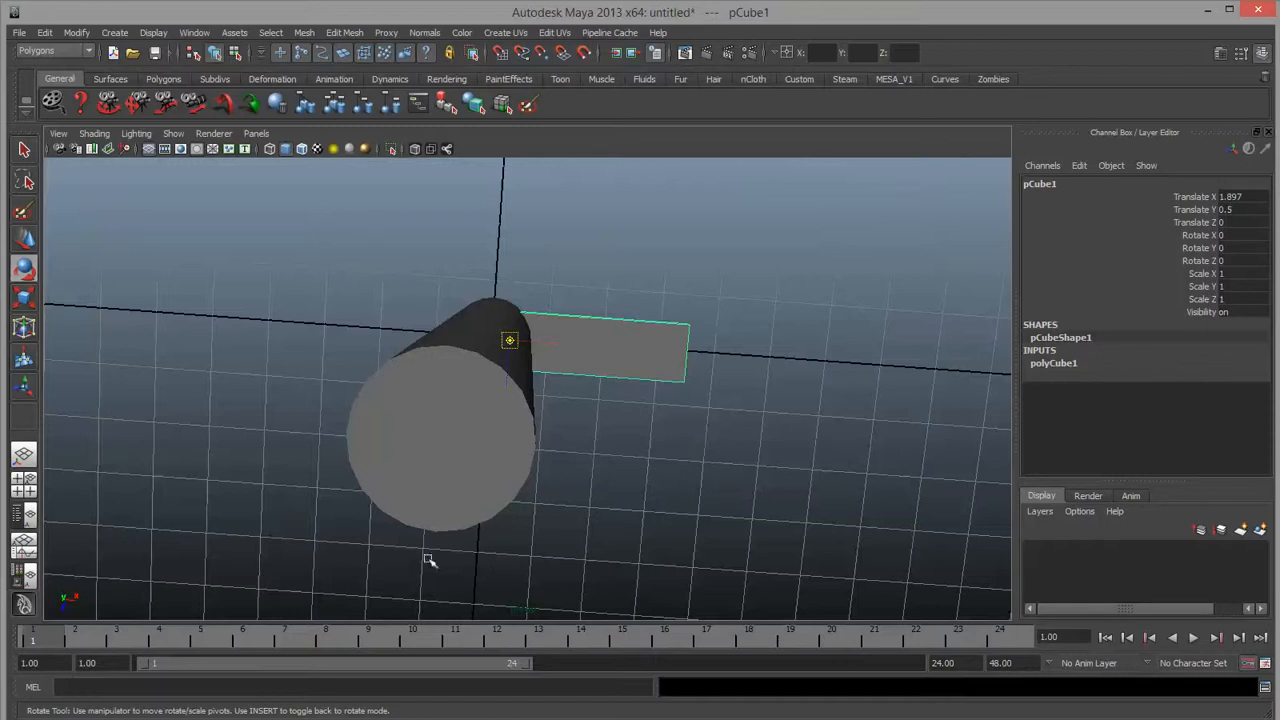
pyautogui.keyDown('alt'); pyautogui.moveTo(520, 467); pyautogui.dragTo(708, 459); pyautogui.keyUp('alt')
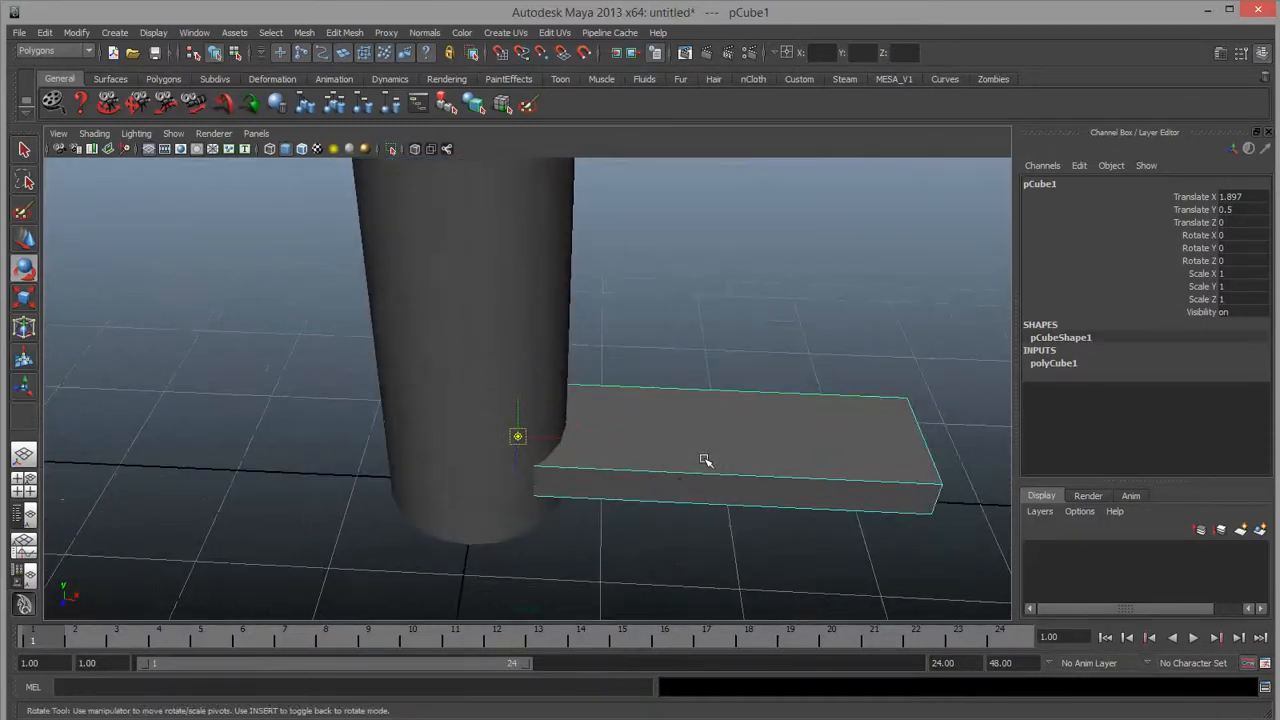
pyautogui.keyDown('alt'); pyautogui.moveTo(705, 460); pyautogui.dragTo(677, 380); pyautogui.keyUp('alt')
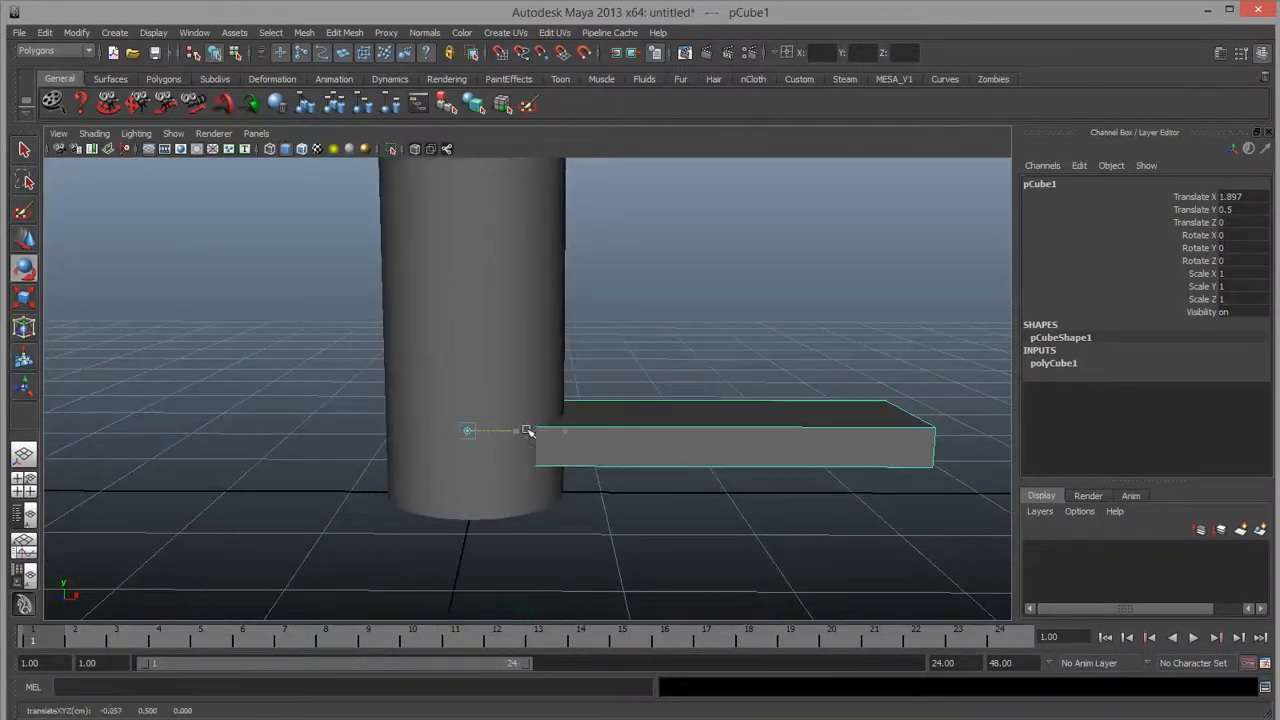
# Try nudging the slab's pivot along Y in the front view, and undo the move.
pyautogui.press('space')
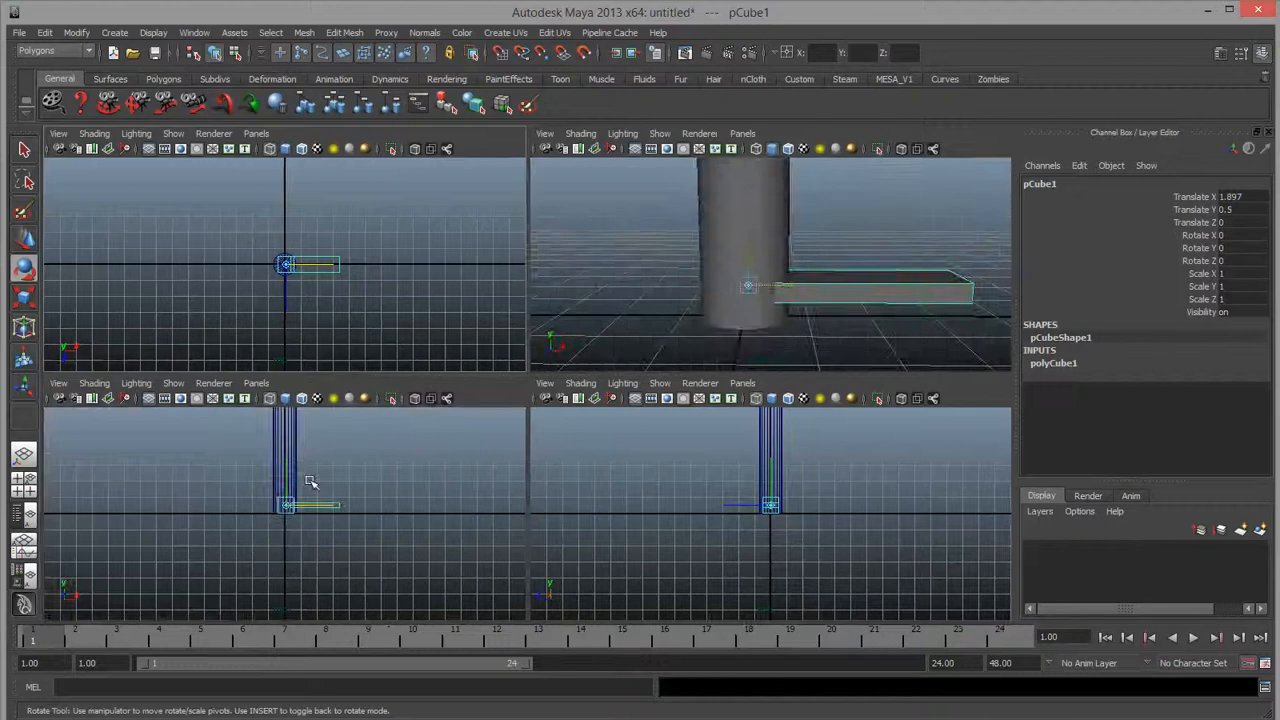
pyautogui.press('space')
pyautogui.moveTo(343, 531)
pyautogui.keyDown('alt'); pyautogui.mouseDown(button='right')
pyautogui.moveTo(466, 497)
pyautogui.moveTo(507, 350)
pyautogui.mouseUp(button='right'); pyautogui.keyUp('alt')
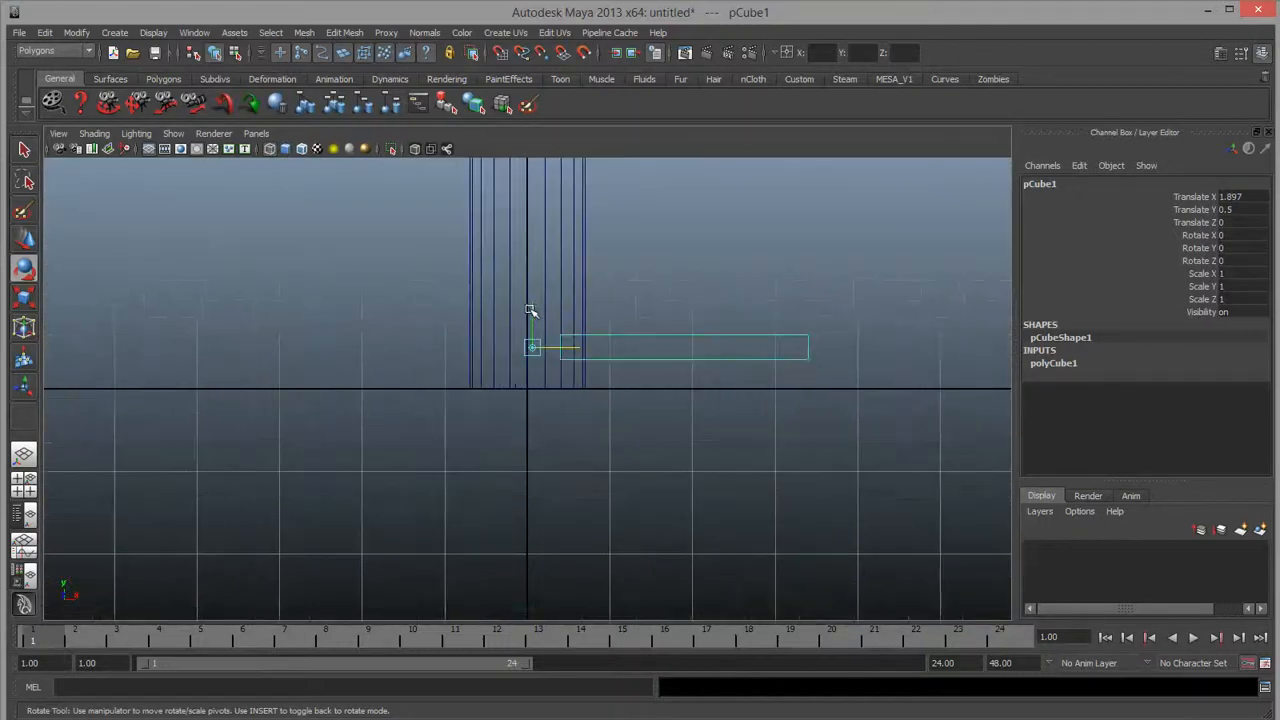
pyautogui.moveTo(532, 309); pyautogui.dragTo(536, 306)
pyautogui.hotkey('ctrl', 'z')
pyautogui.keyDown('alt'); pyautogui.moveTo(635, 361); pyautogui.dragTo(639, 379, button='middle'); pyautogui.keyUp('alt')
pyautogui.keyDown('alt'); pyautogui.moveTo(645, 385); pyautogui.dragTo(778, 438, button='right'); pyautogui.keyUp('alt')
pyautogui.keyDown('alt'); pyautogui.moveTo(692, 391); pyautogui.dragTo(691, 460, button='middle'); pyautogui.keyUp('alt')
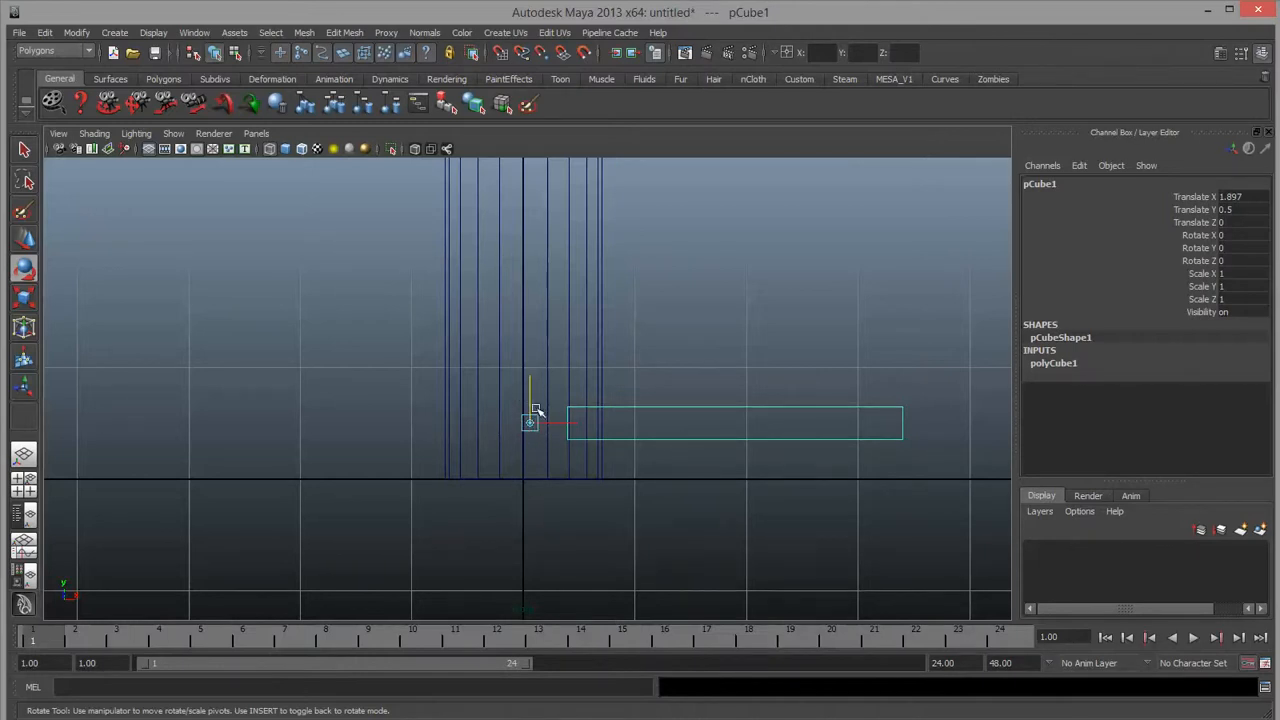
# Examine the slab pivot's alignment with the column's centre in the top view.
pyautogui.press('space')
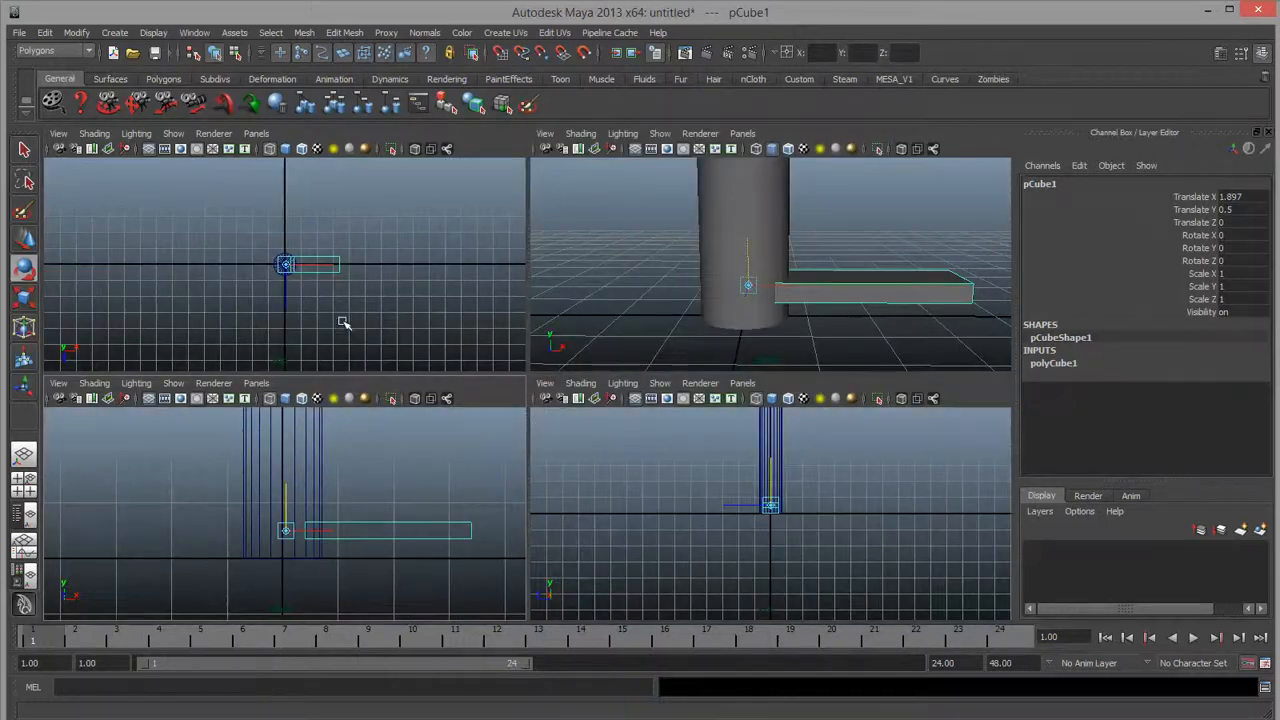
pyautogui.press('space')
pyautogui.scroll(12, 594, 403)
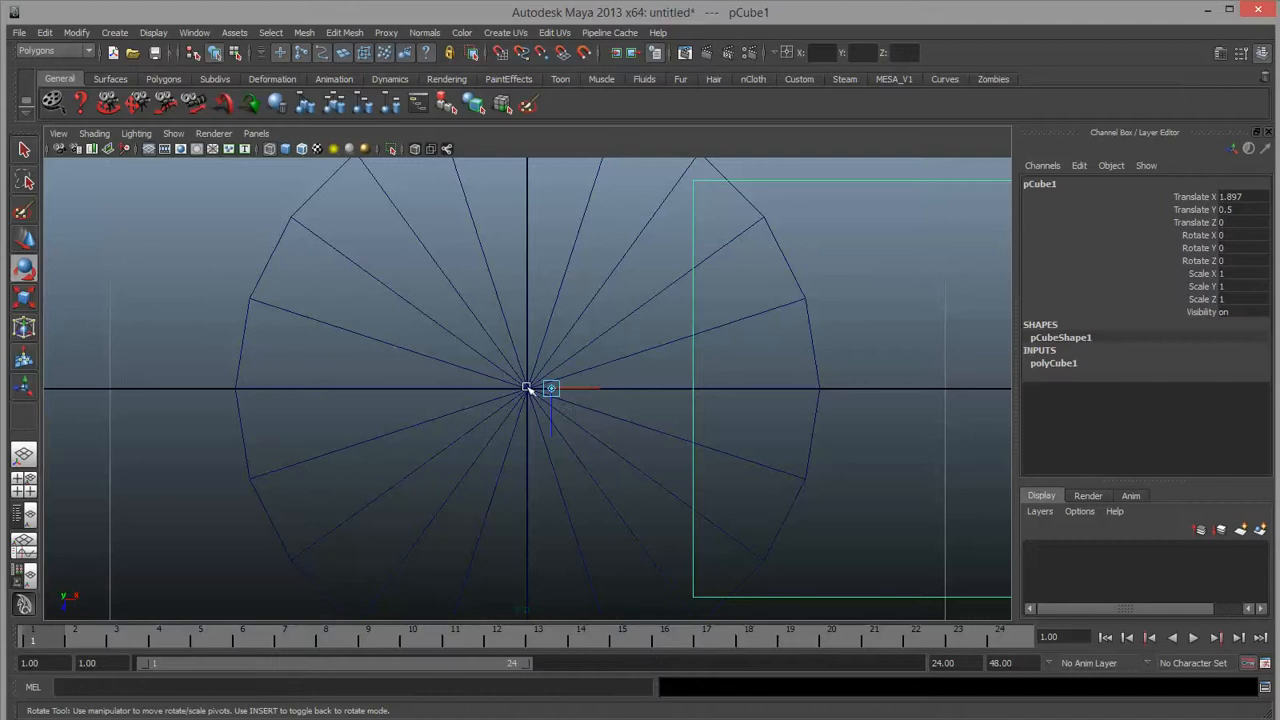
pyautogui.scroll(-6, 533, 388)
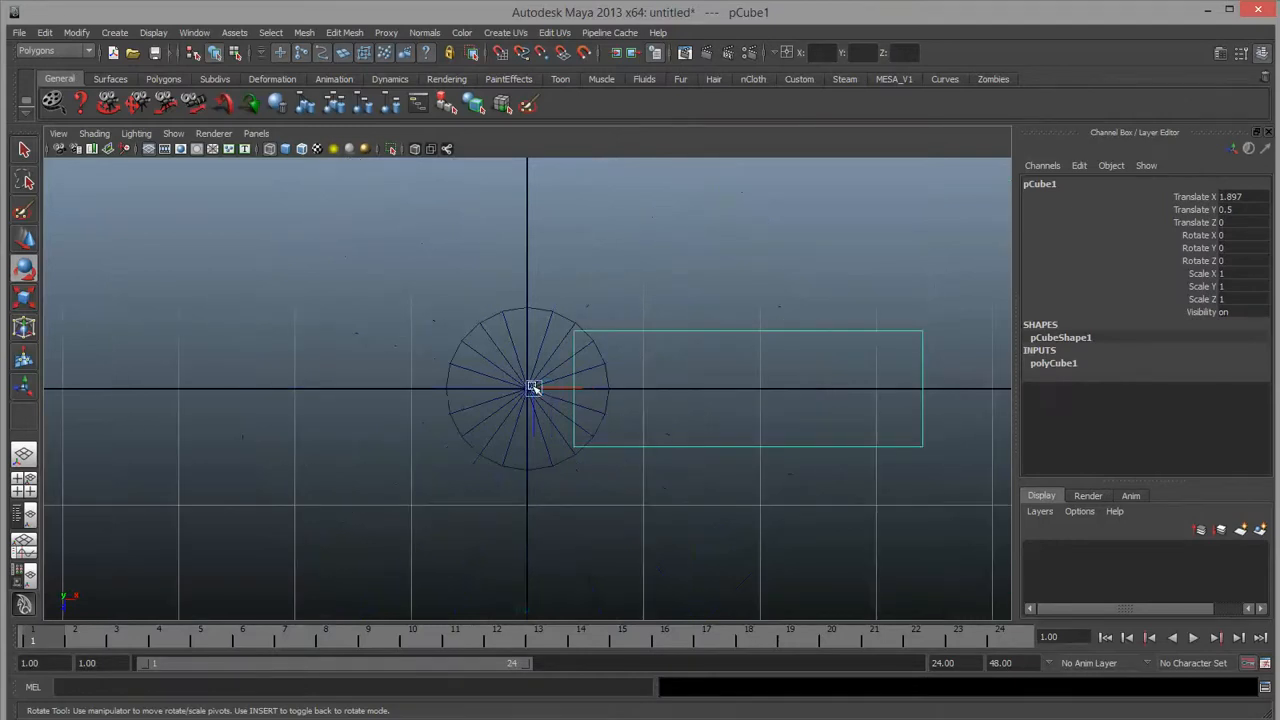
pyautogui.scroll(2, 603, 410)
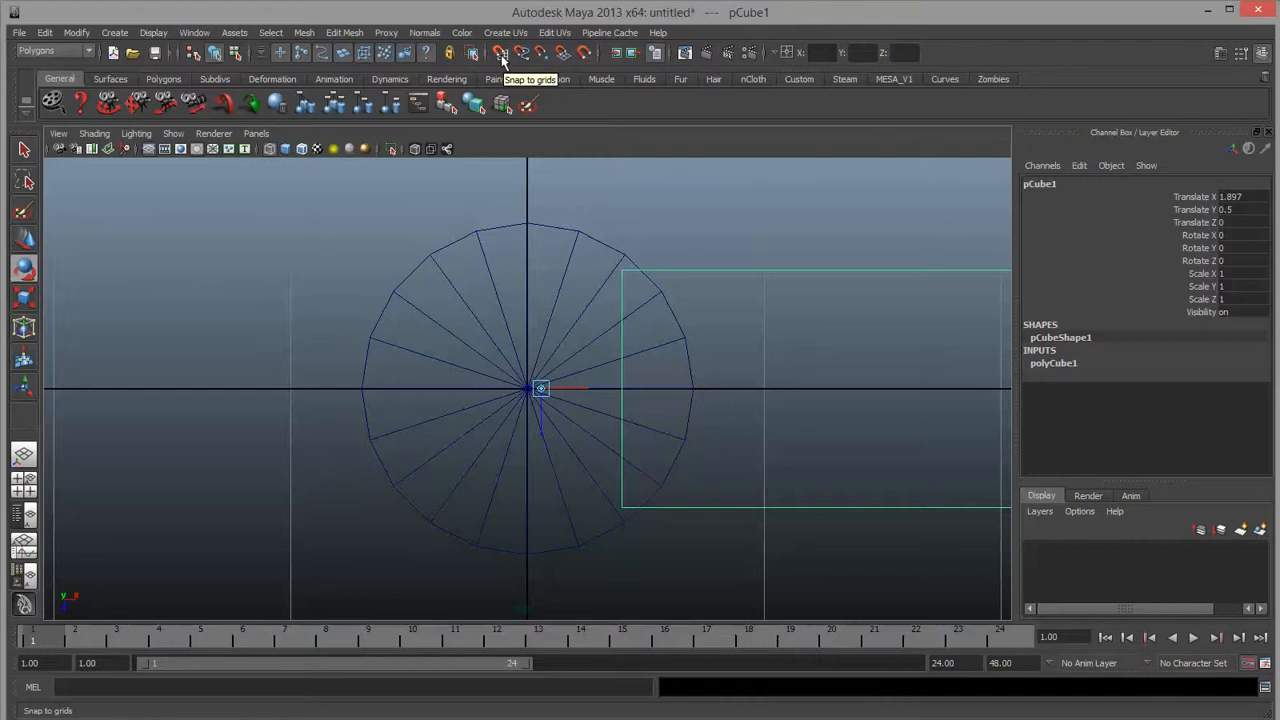
pyautogui.scroll(-10, 303, 343)
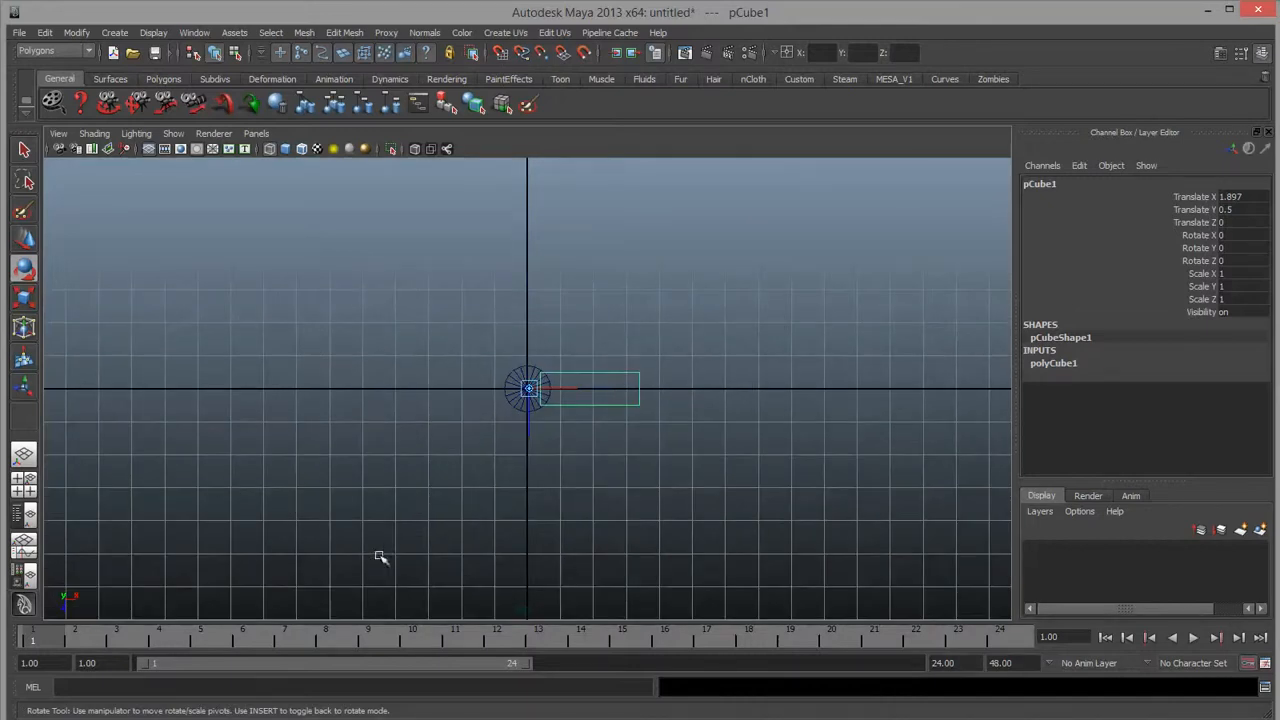
pyautogui.scroll(8, 465, 398)
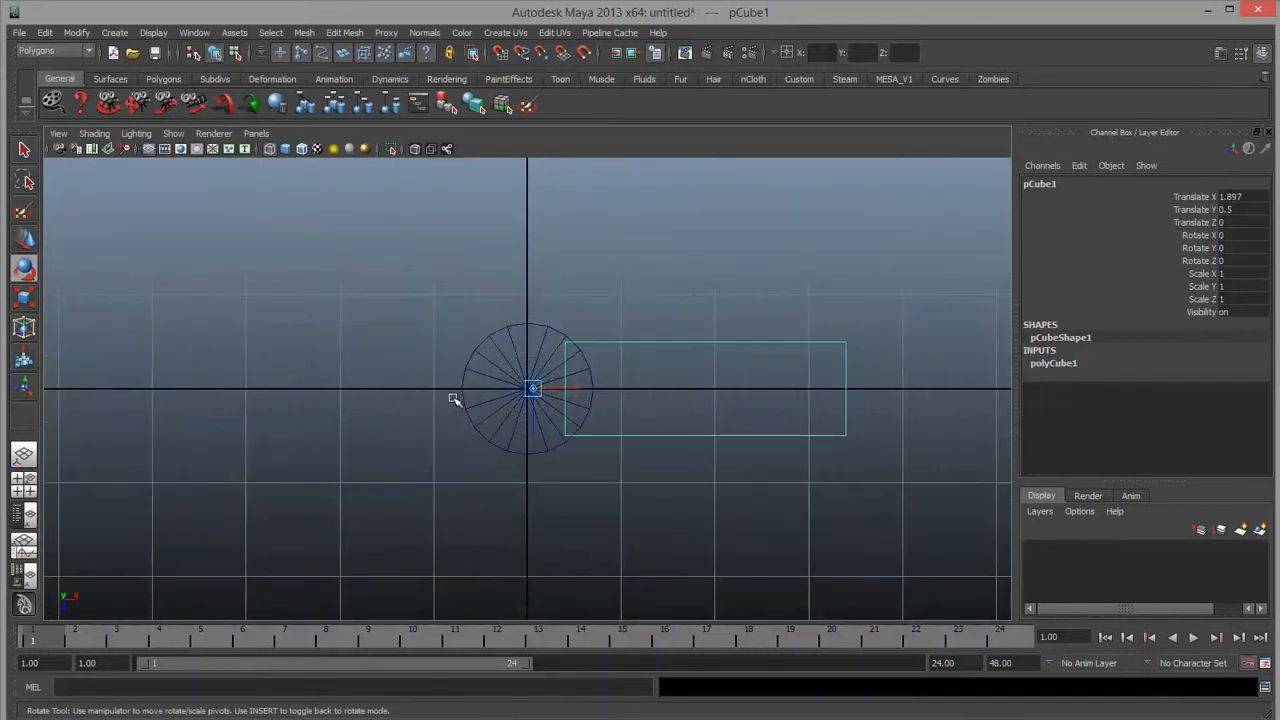
pyautogui.scroll(-4, 453, 399)
pyautogui.scroll(1, 453, 399)
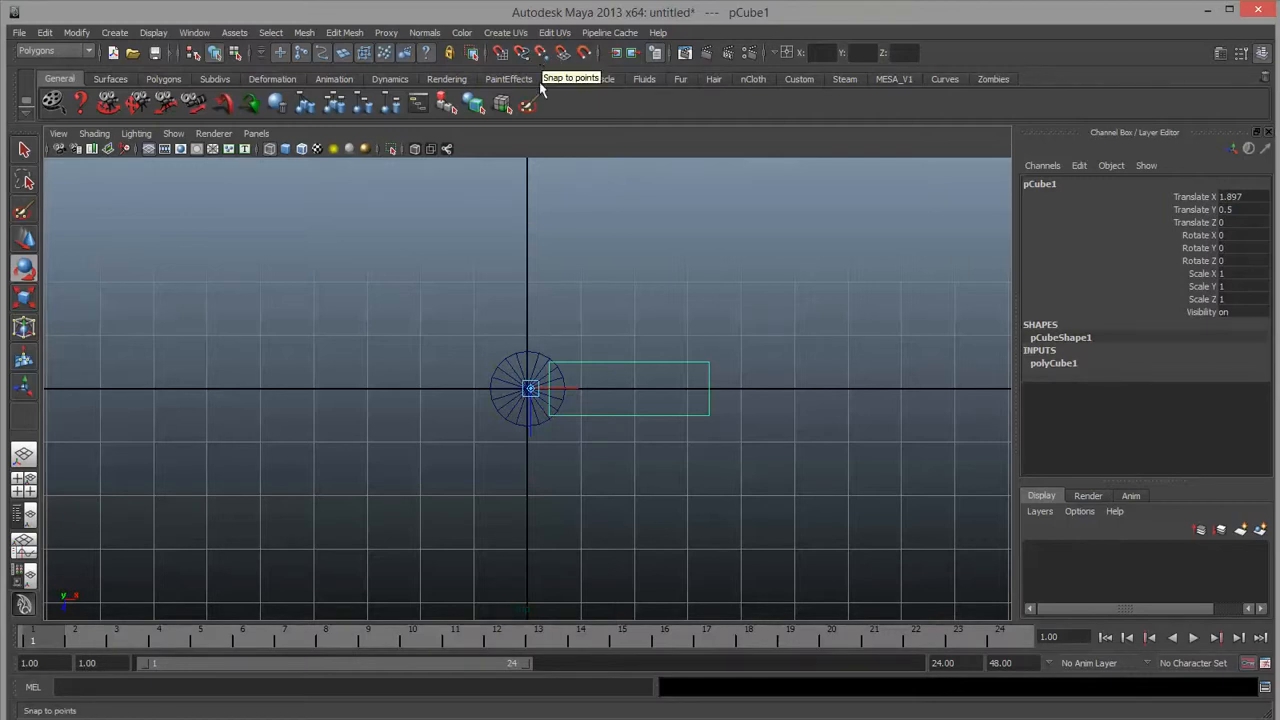
pyautogui.scroll(5, 563, 400)
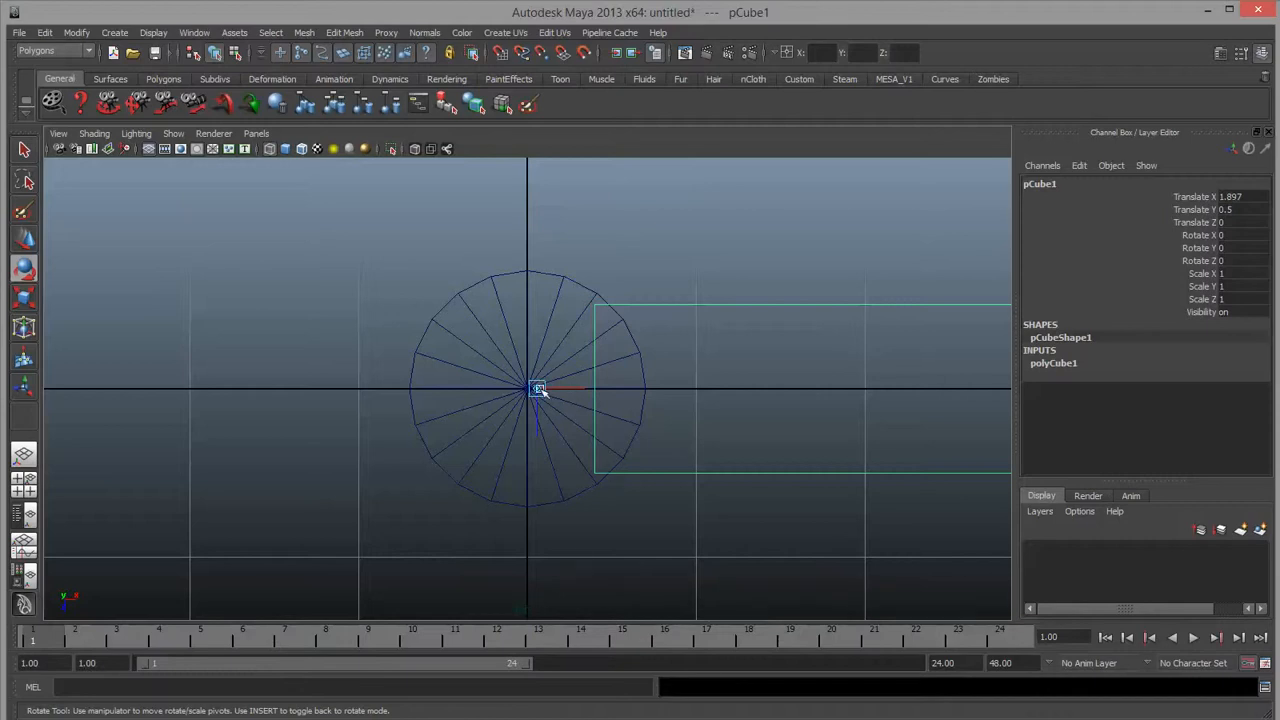
# Snap the slab's pivot to the column's centre vertex in the top view using point snapping.
pyautogui.moveTo(538, 389); pyautogui.dragTo(532, 453)
pyautogui.press('v')
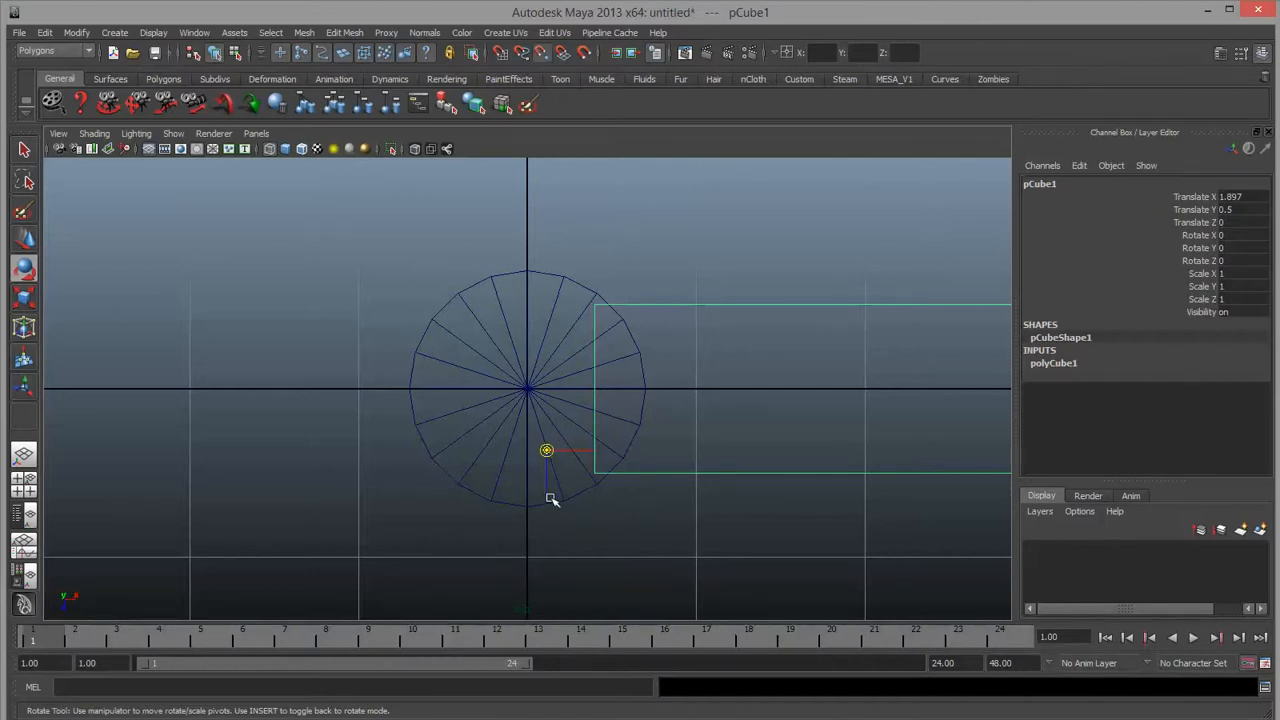
pyautogui.moveTo(546, 451); pyautogui.dragTo(527, 388)
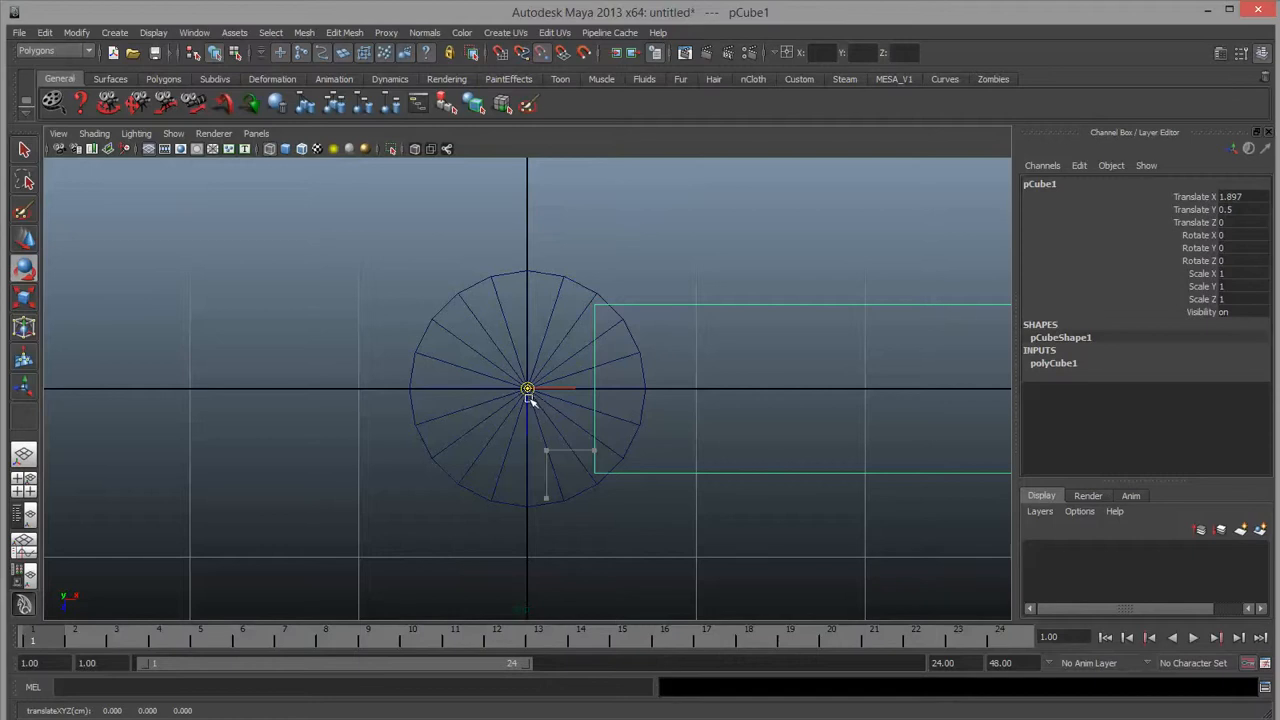
pyautogui.moveTo(529, 399); pyautogui.dragTo(543, 406)
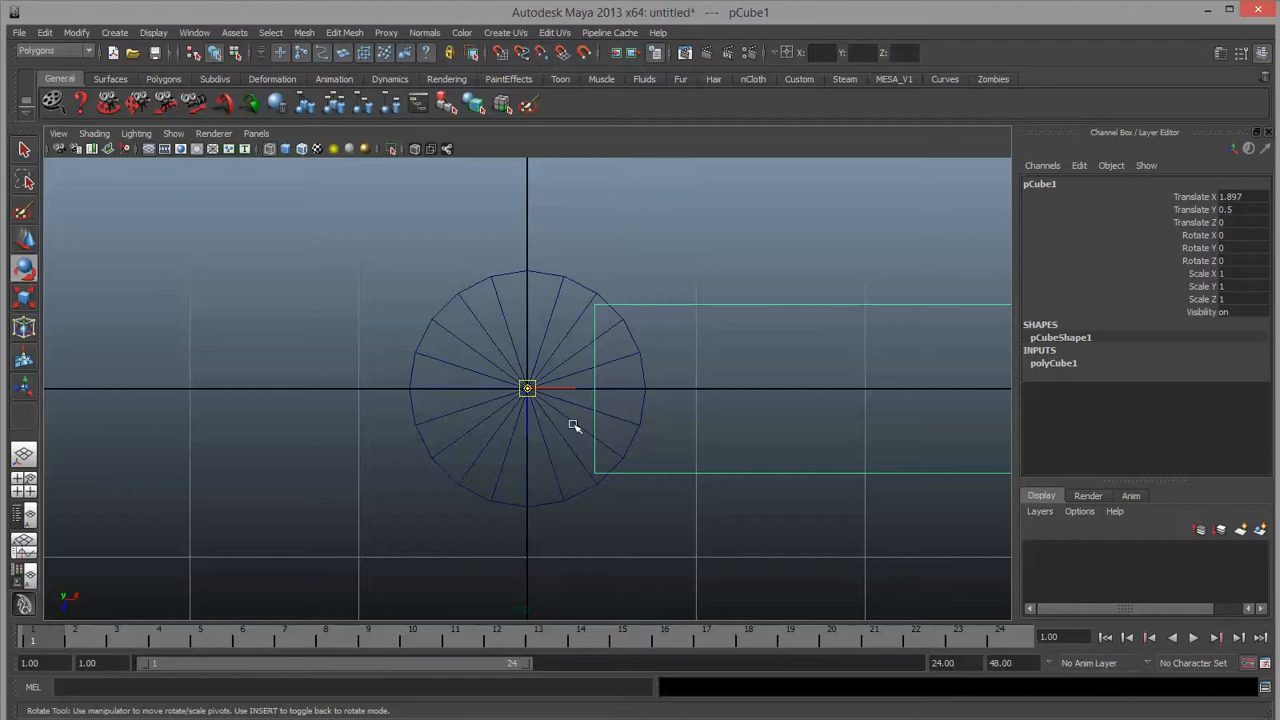
pyautogui.press('v')
pyautogui.press('v')
pyautogui.moveTo(527, 390)
pyautogui.mouseDown()
pyautogui.moveTo(766, 426)
pyautogui.moveTo(781, 449)
pyautogui.moveTo(766, 420)
pyautogui.moveTo(633, 310)
pyautogui.moveTo(520, 283)
pyautogui.moveTo(460, 340)
pyautogui.moveTo(463, 458)
pyautogui.moveTo(520, 460)
pyautogui.moveTo(523, 337)
pyautogui.moveTo(612, 313)
pyautogui.moveTo(557, 451)
pyautogui.moveTo(528, 393)
pyautogui.mouseUp()
pyautogui.press('v')
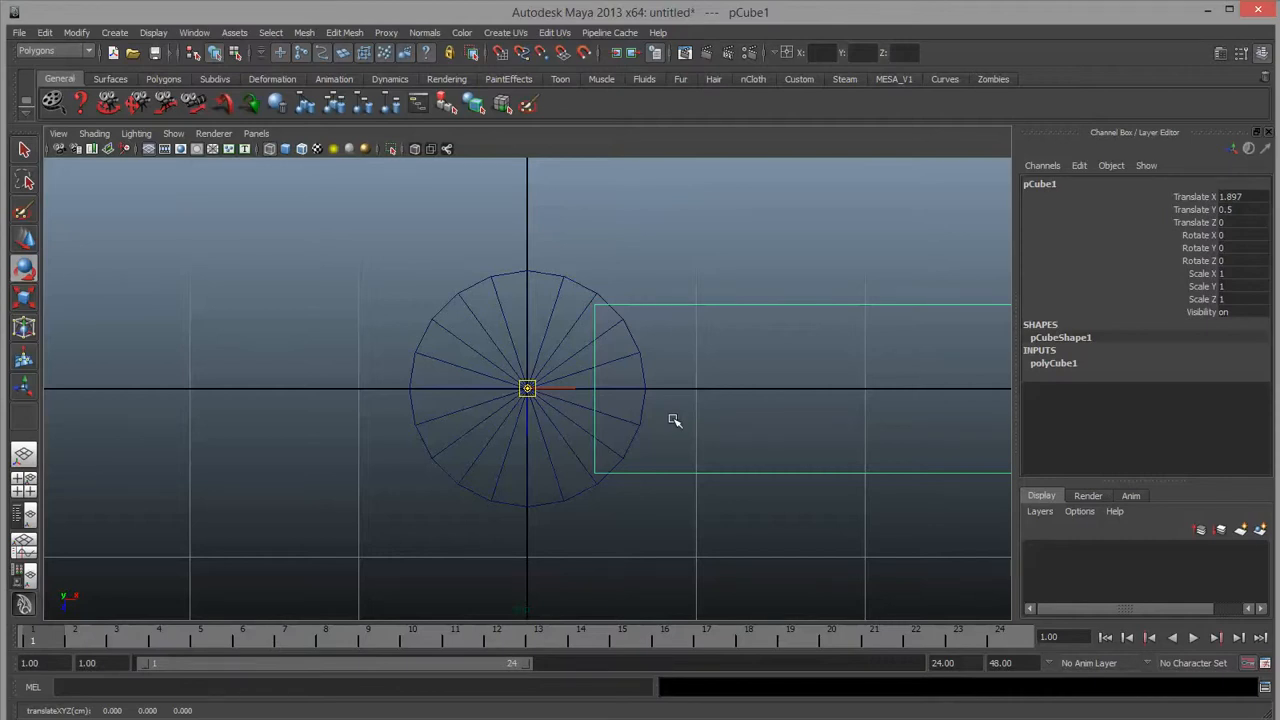
# Raise the slab's pivot along Y inside the column to the slab's height, at about Y 0.55, and return to the Rotate tool.
pyautogui.press('space')
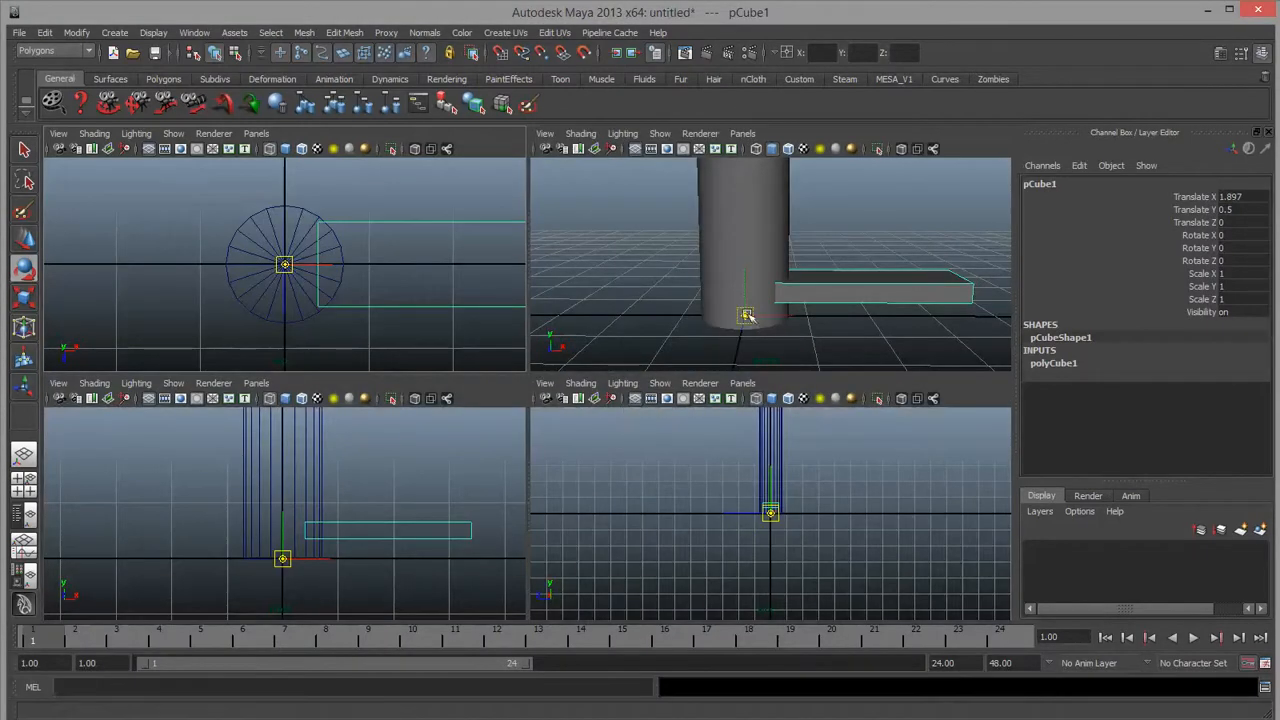
pyautogui.moveTo(747, 318)
pyautogui.keyDown('alt'); pyautogui.mouseDown()
pyautogui.moveTo(766, 326)
pyautogui.moveTo(769, 309)
pyautogui.mouseUp(); pyautogui.keyUp('alt')
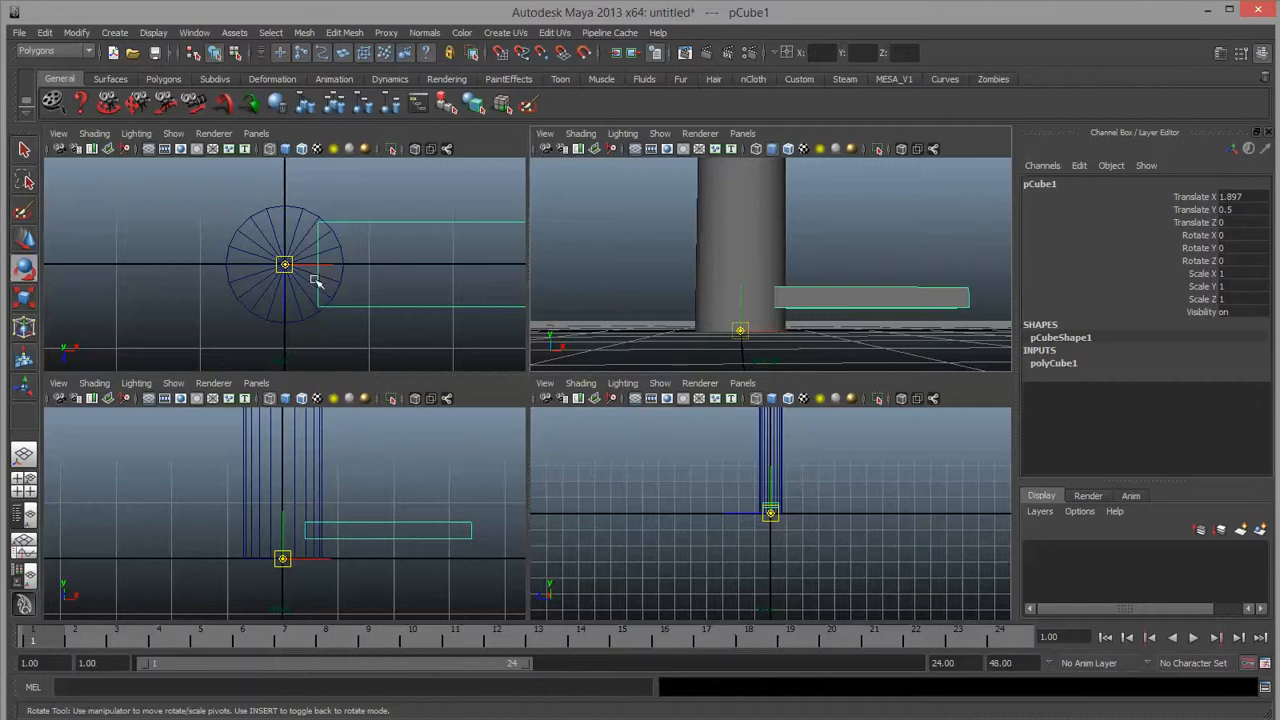
pyautogui.moveTo(282, 513); pyautogui.dragTo(282, 416)
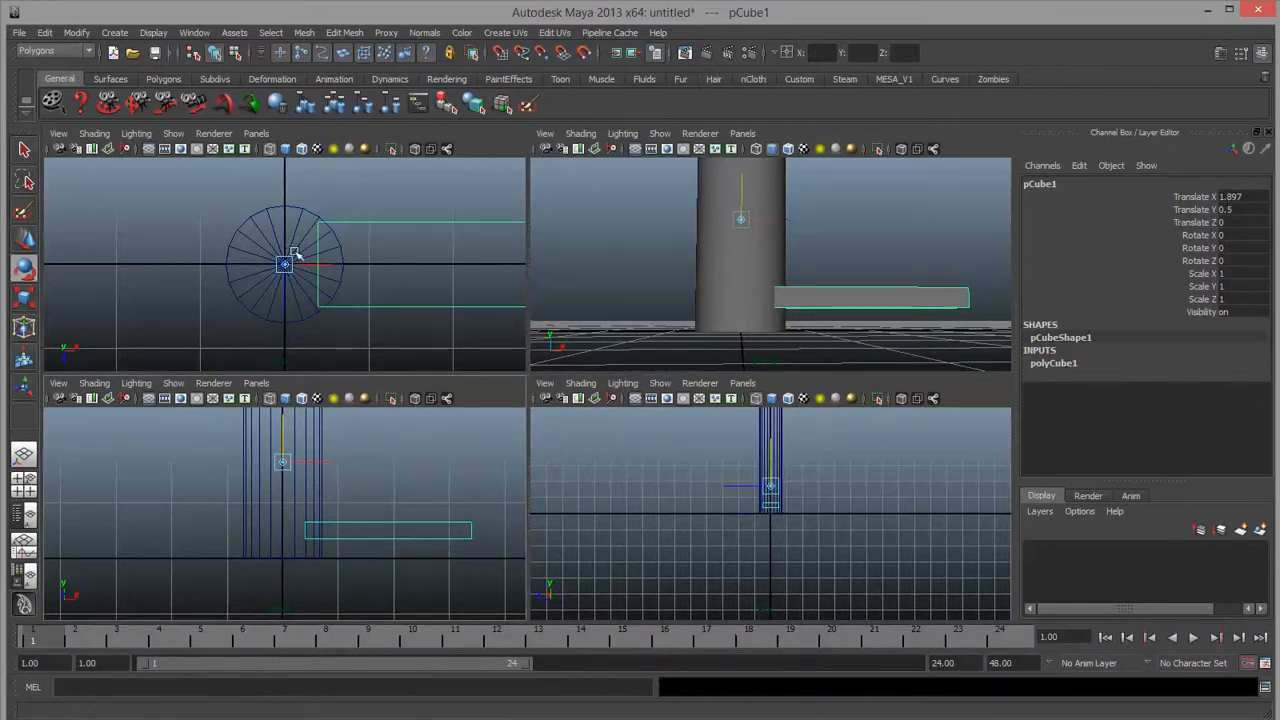
pyautogui.click(311, 265)
pyautogui.moveTo(311, 265); pyautogui.dragTo(286, 297)
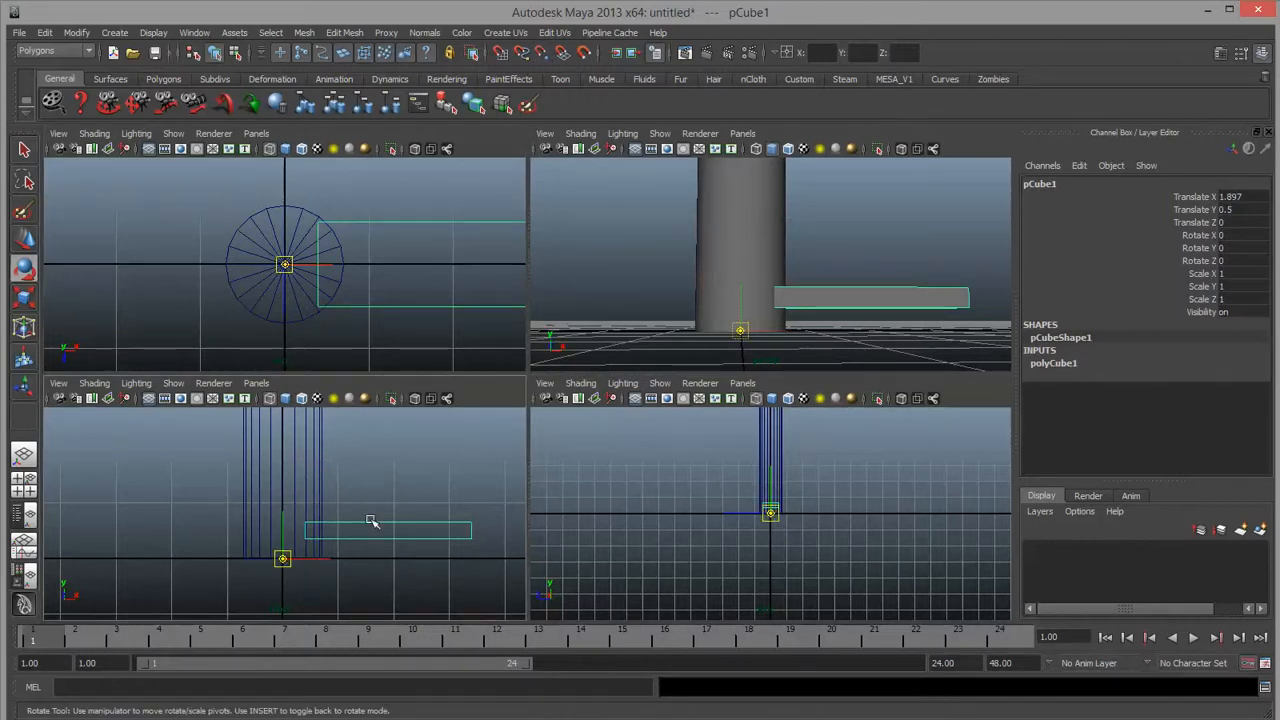
pyautogui.moveTo(284, 527); pyautogui.dragTo(289, 495)
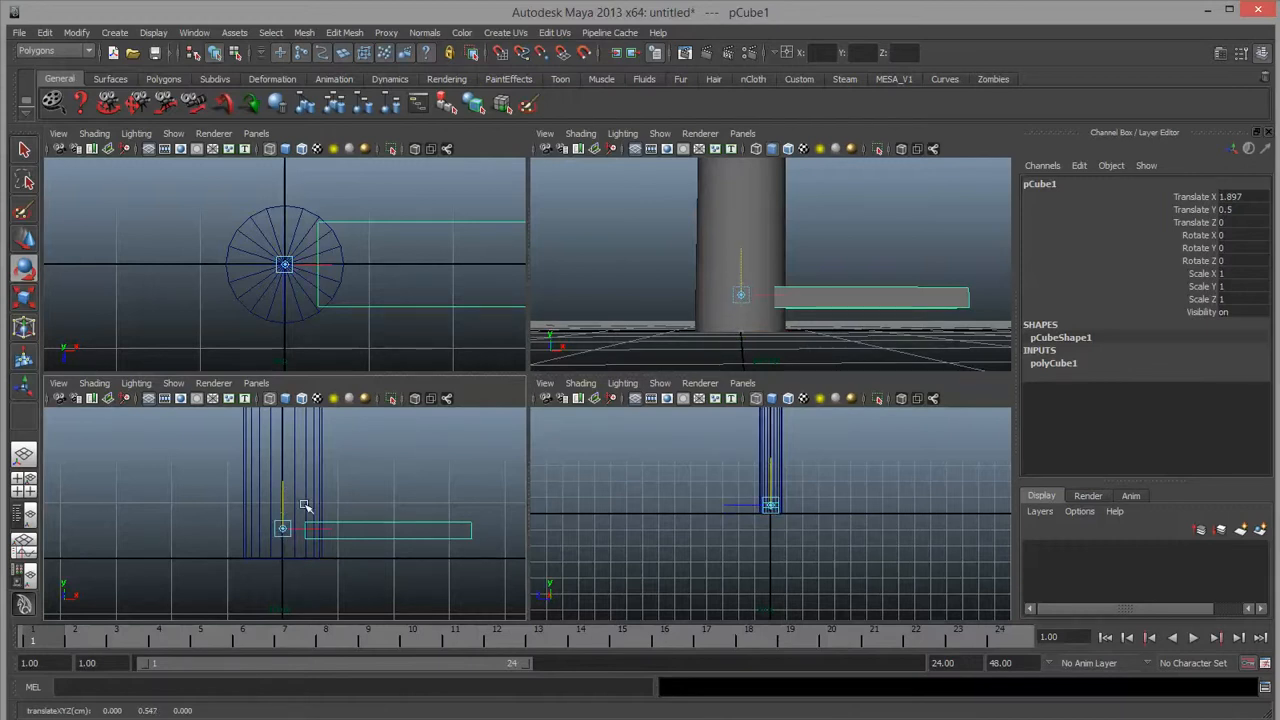
pyautogui.press('e')
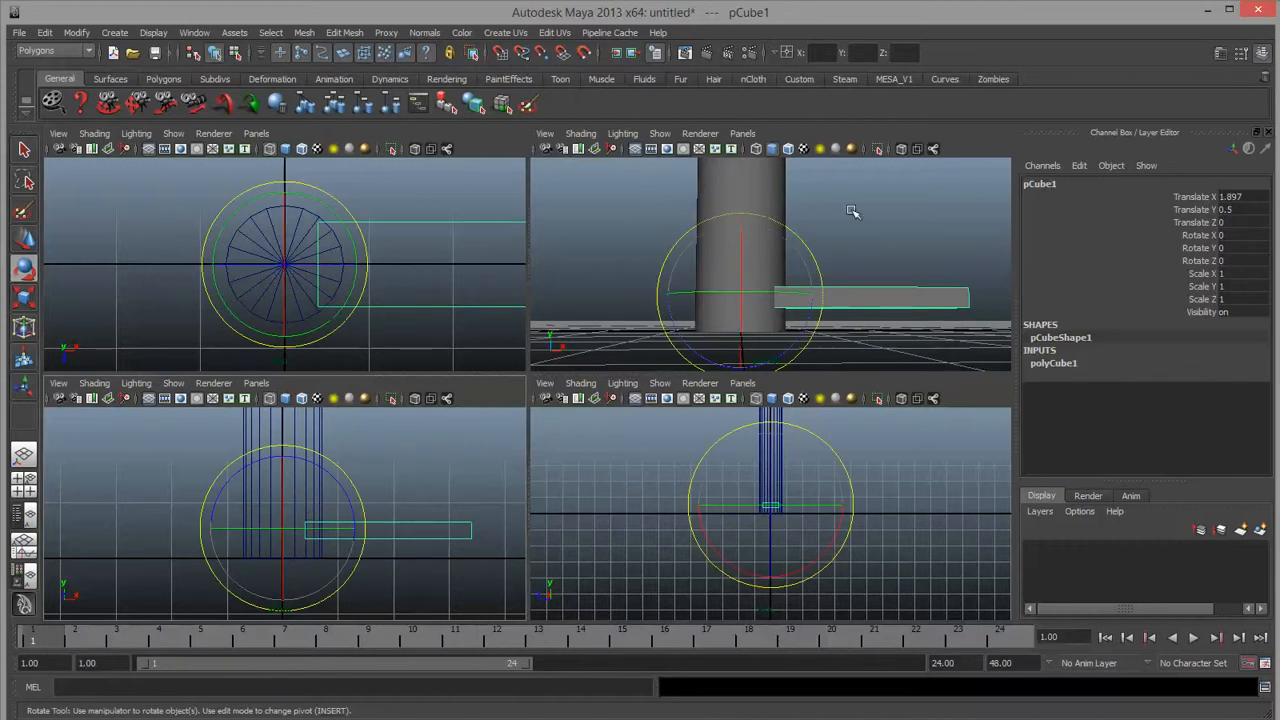
# Duplicate the slab and raise the copy above the original, setting its Translate Y to 1.5.
pyautogui.press('space')
pyautogui.keyDown('alt'); pyautogui.moveTo(811, 391); pyautogui.dragTo(663, 420); pyautogui.keyUp('alt')
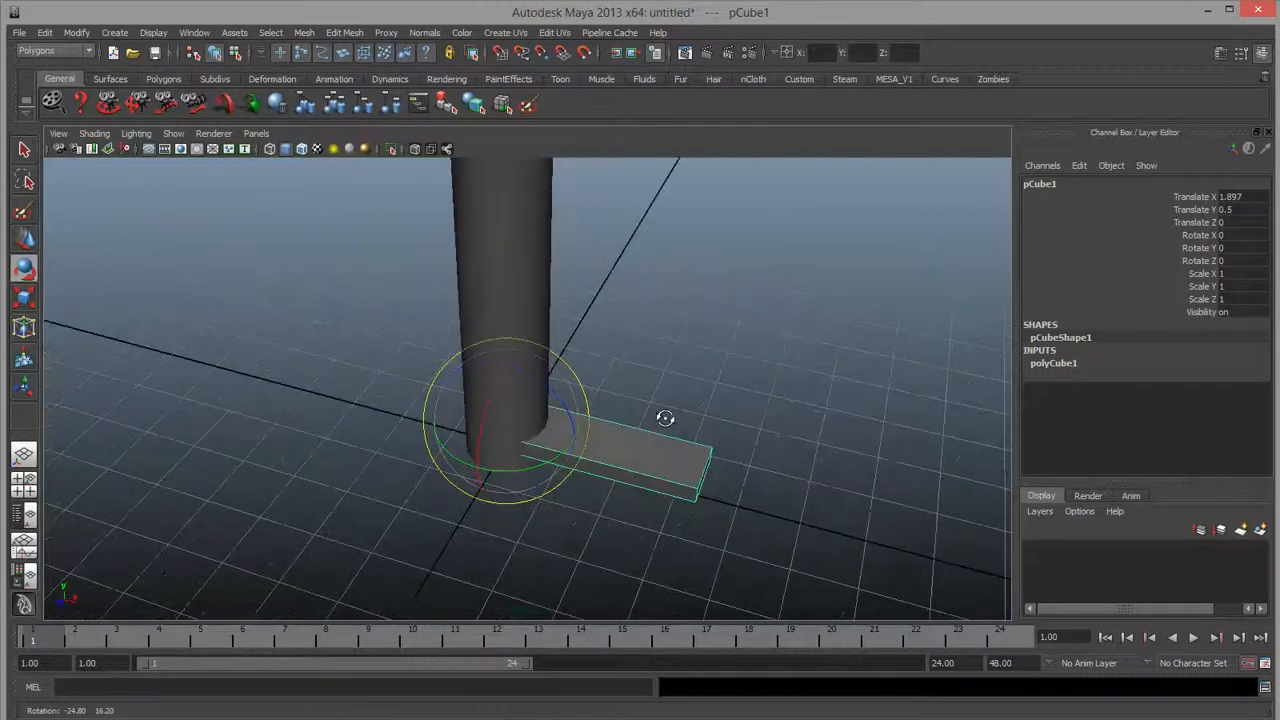
pyautogui.moveTo(517, 473)
pyautogui.mouseDown()
pyautogui.moveTo(509, 457)
pyautogui.moveTo(520, 468)
pyautogui.mouseUp()
pyautogui.hotkey('ctrl', 'd')
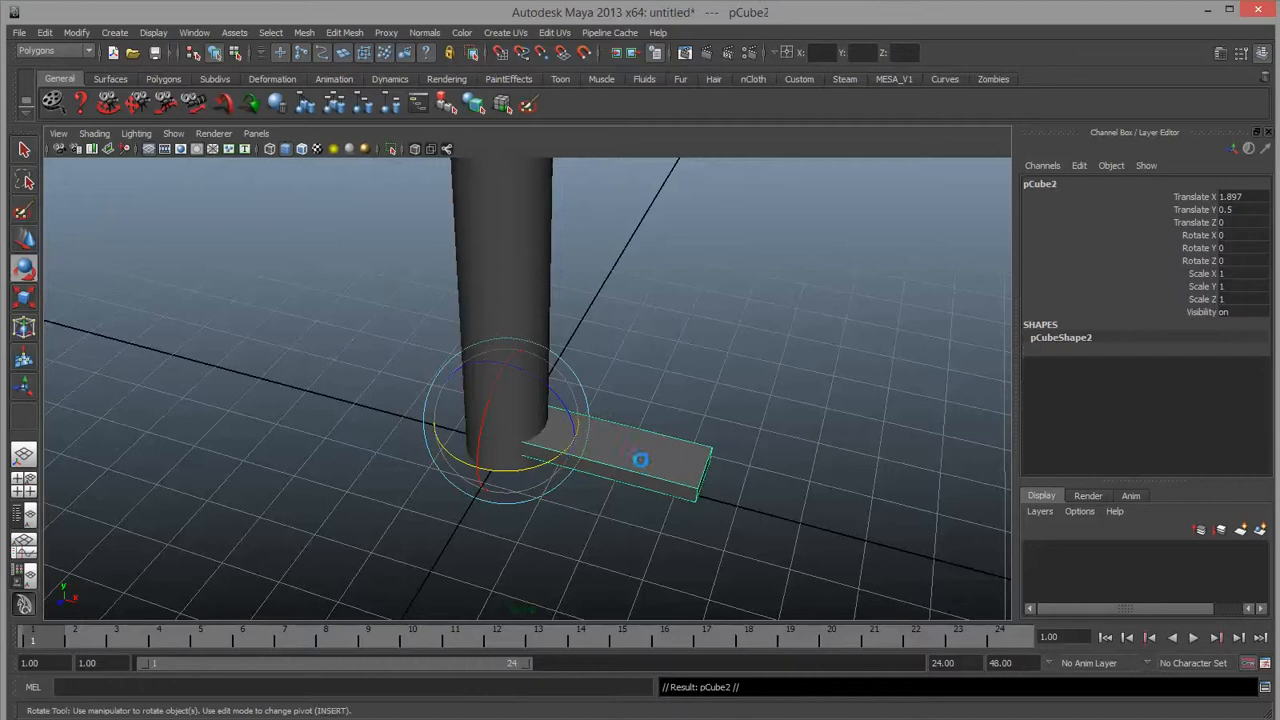
pyautogui.press('w')
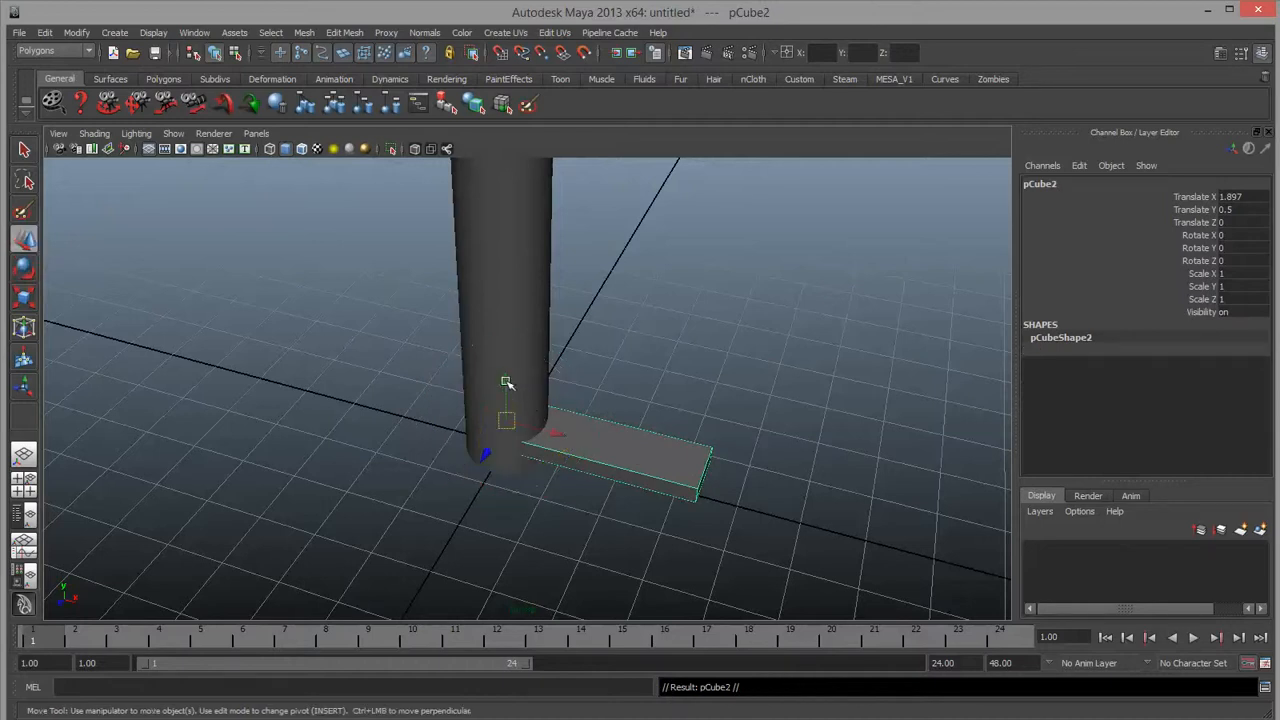
pyautogui.moveTo(505, 380); pyautogui.dragTo(504, 348)
pyautogui.click(1232, 210)
pyautogui.write('1.3')
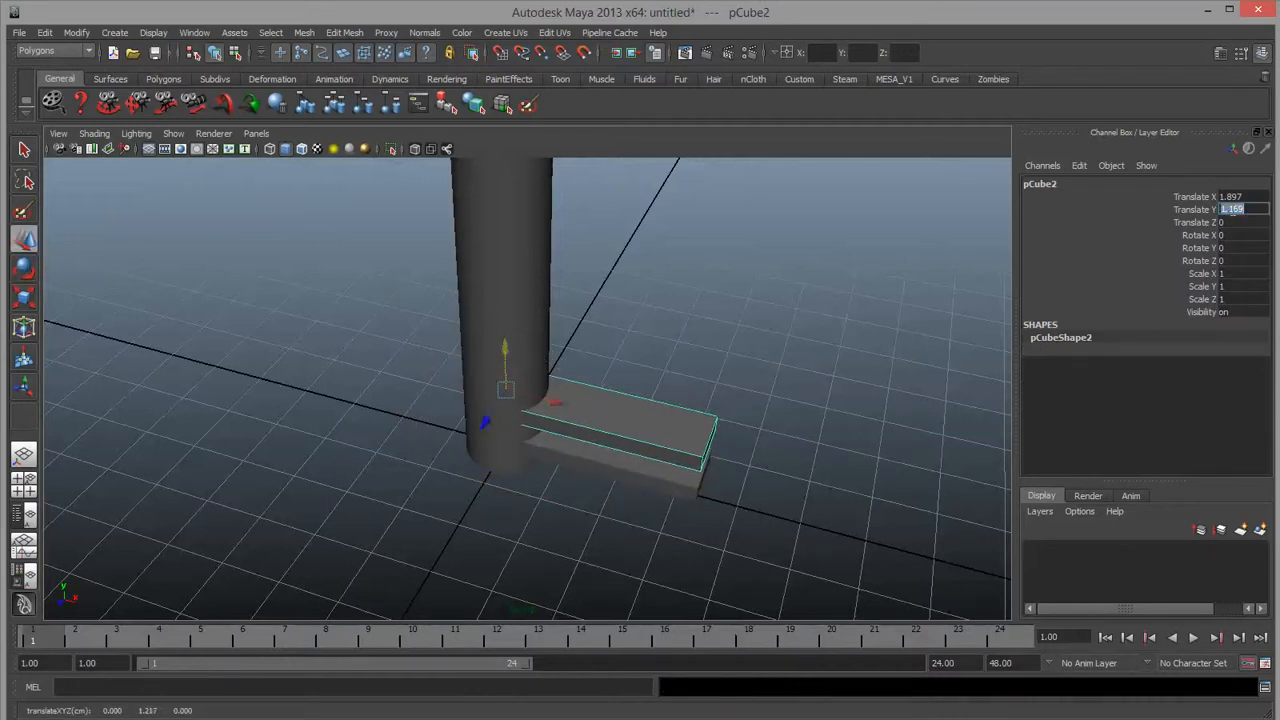
pyautogui.press('Return')
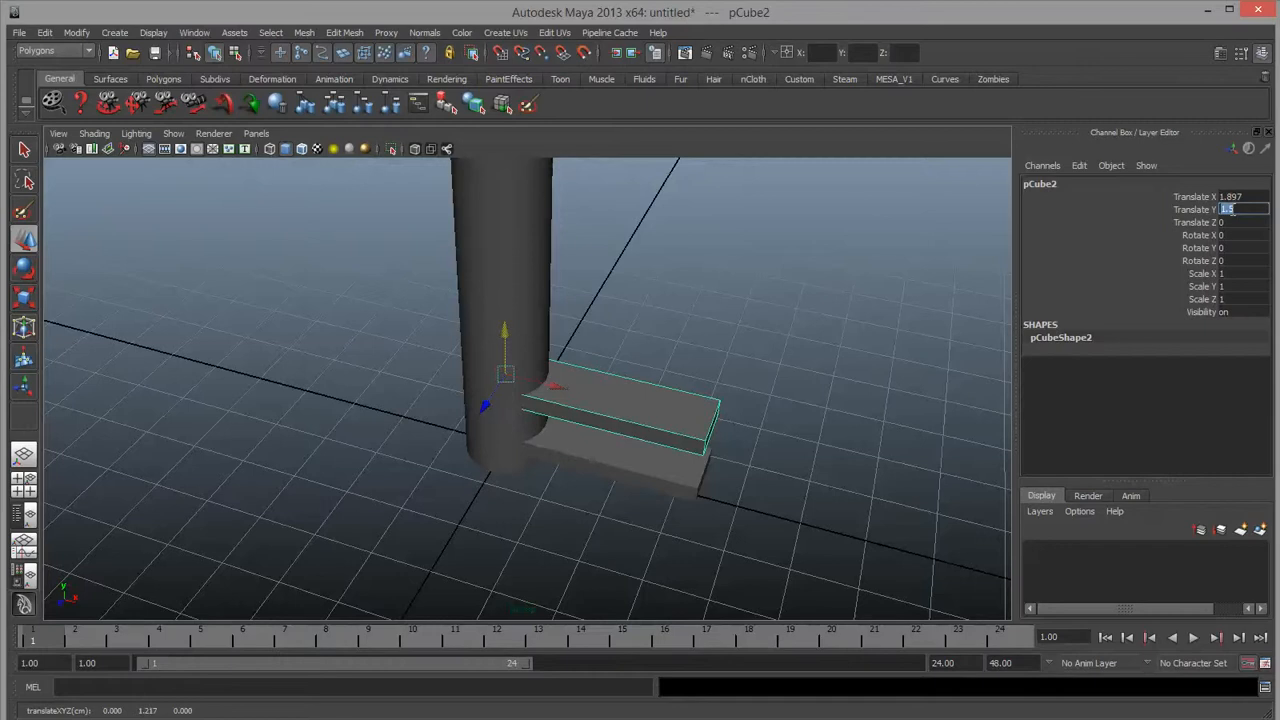
# Rotate the raised copy around the column, trying a Rotate Y of 45 before setting it to 22.5.
pyautogui.click(1236, 248)
pyautogui.write('45')
pyautogui.press('Return')
pyautogui.keyDown('alt'); pyautogui.moveTo(983, 263); pyautogui.dragTo(676, 371); pyautogui.keyUp('alt')
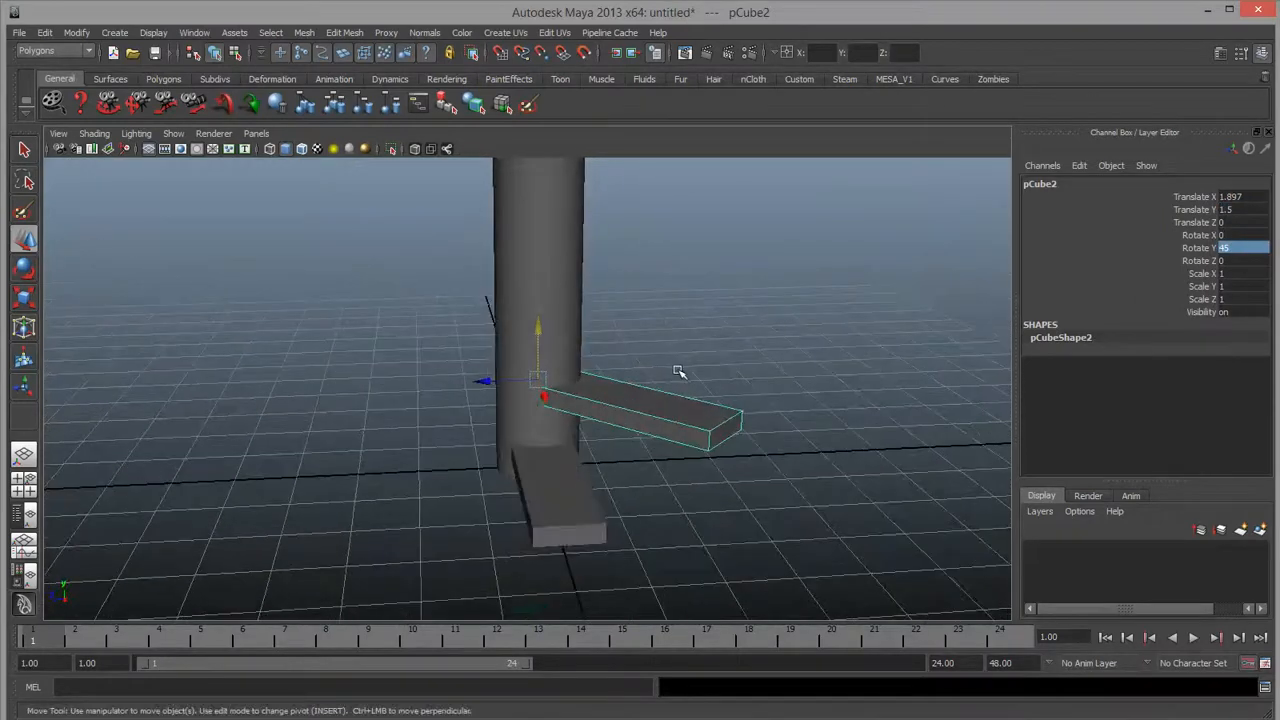
pyautogui.doubleClick(1249, 248)
pyautogui.press('Return')
pyautogui.keyDown('alt'); pyautogui.moveTo(686, 384); pyautogui.dragTo(653, 405); pyautogui.keyUp('alt')
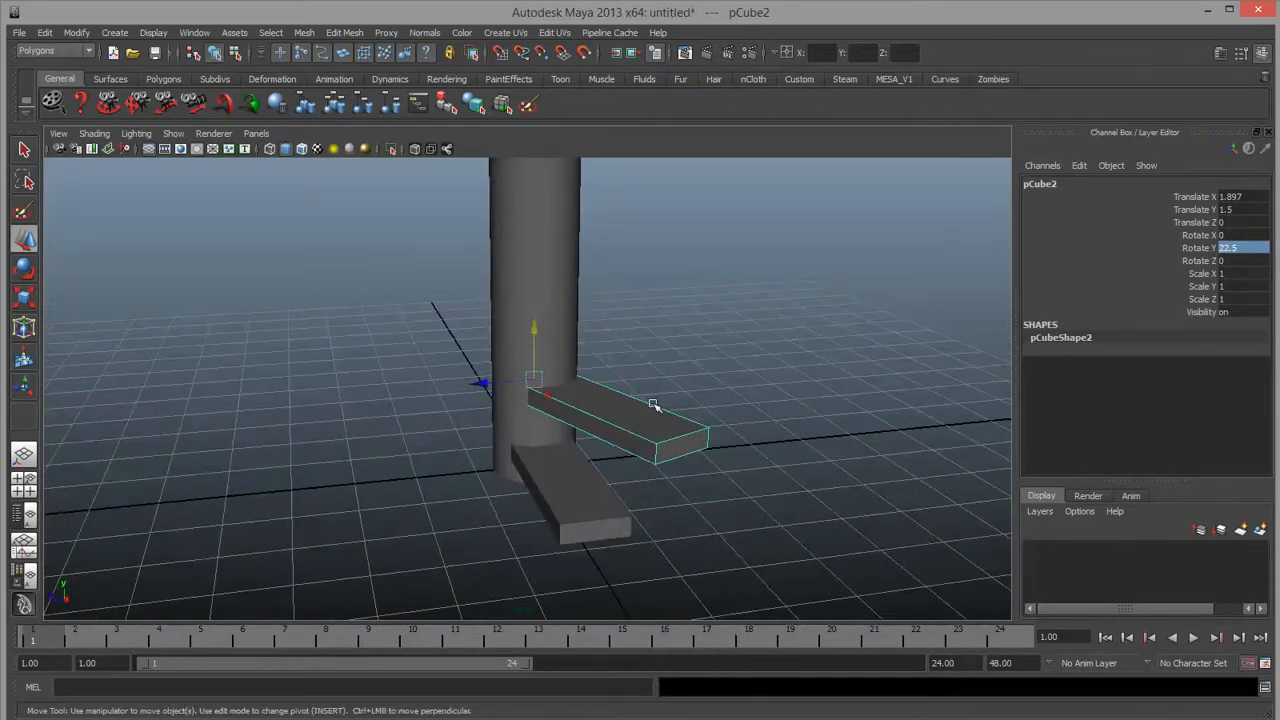
# Duplicate the rotated slab and move the new copy up, trying Translate Y values of 4 and 3.
pyautogui.click(647, 408)
pyautogui.hotkey('ctrl', 'd')
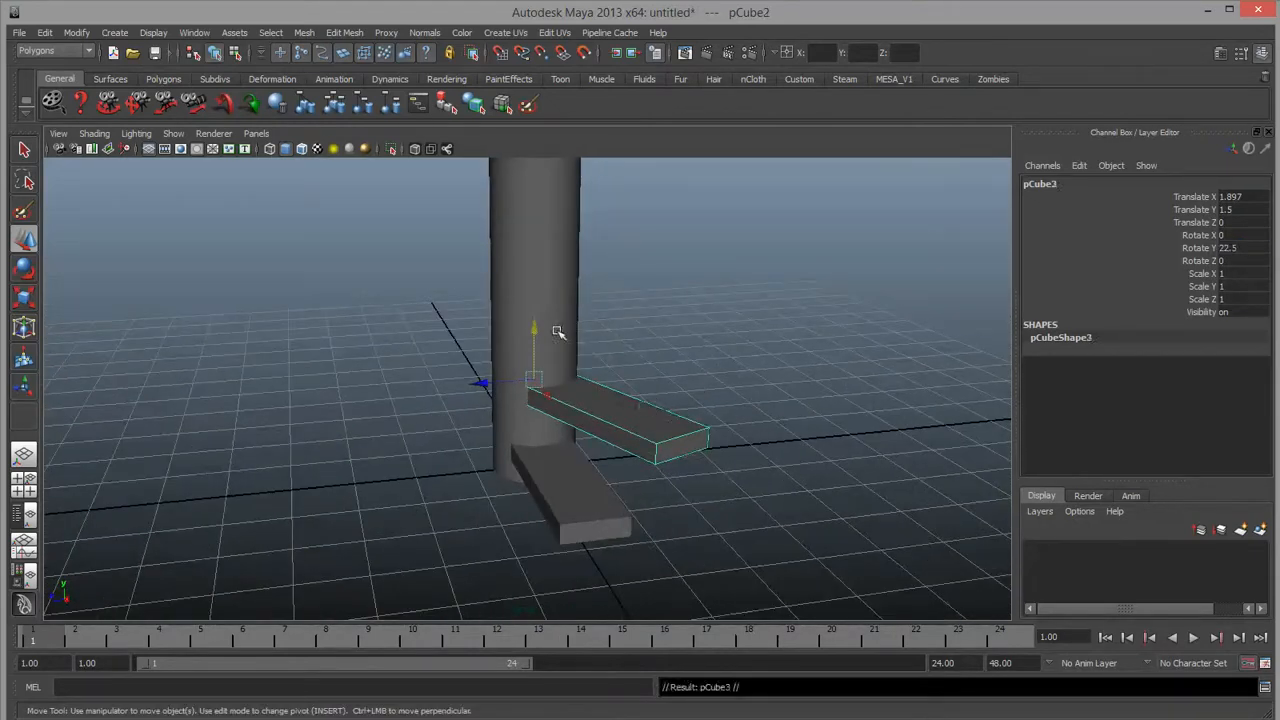
pyautogui.moveTo(534, 331); pyautogui.dragTo(533, 257)
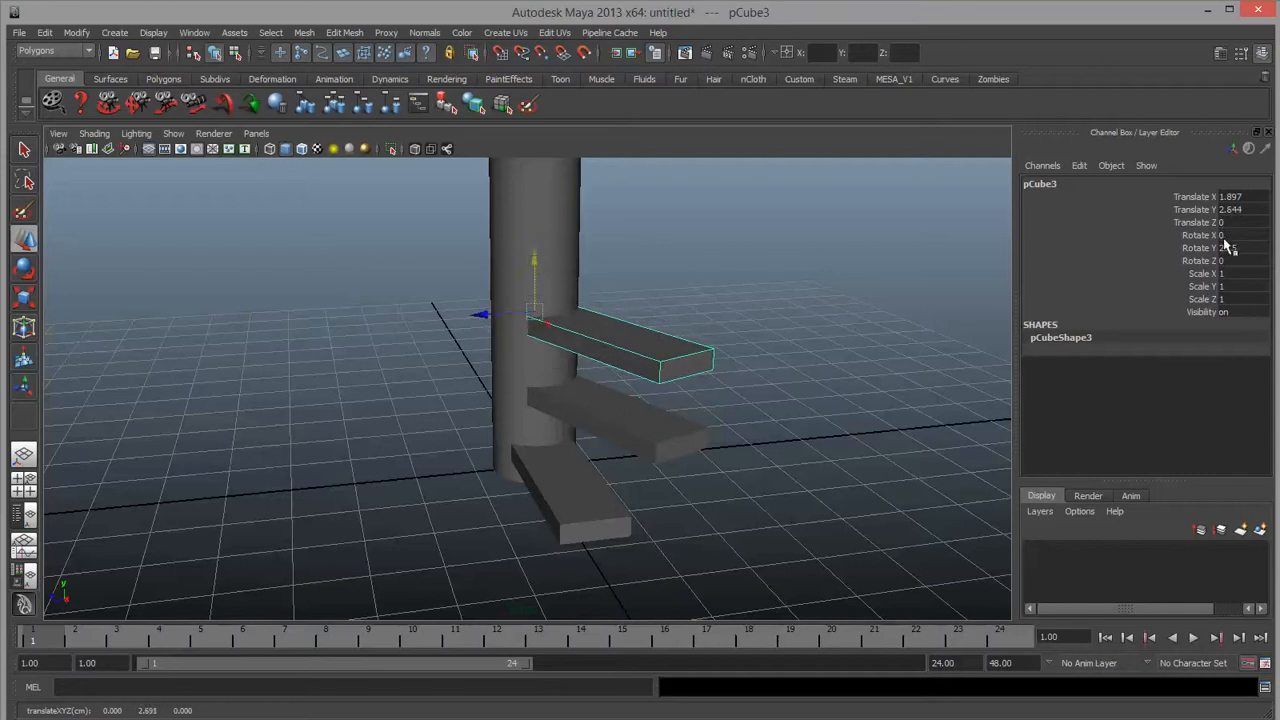
pyautogui.click(1240, 210)
pyautogui.write('4')
pyautogui.press('Return')
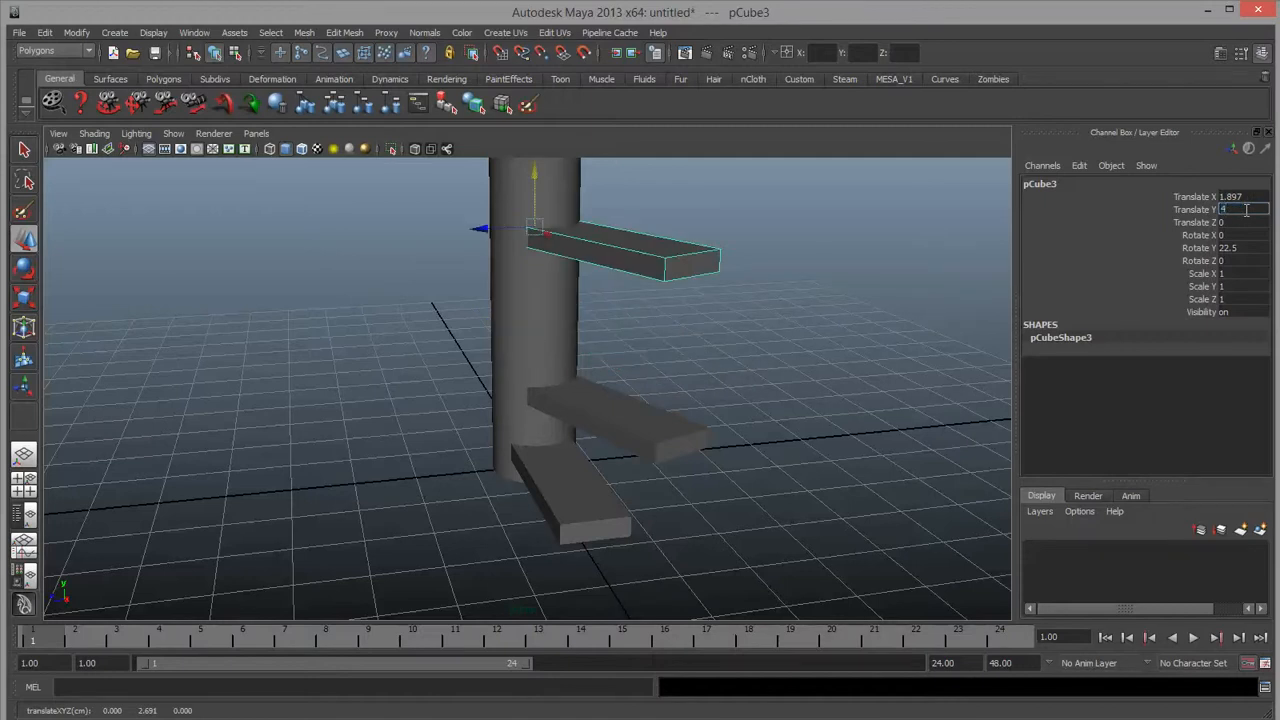
pyautogui.write('3')
pyautogui.press('Return')
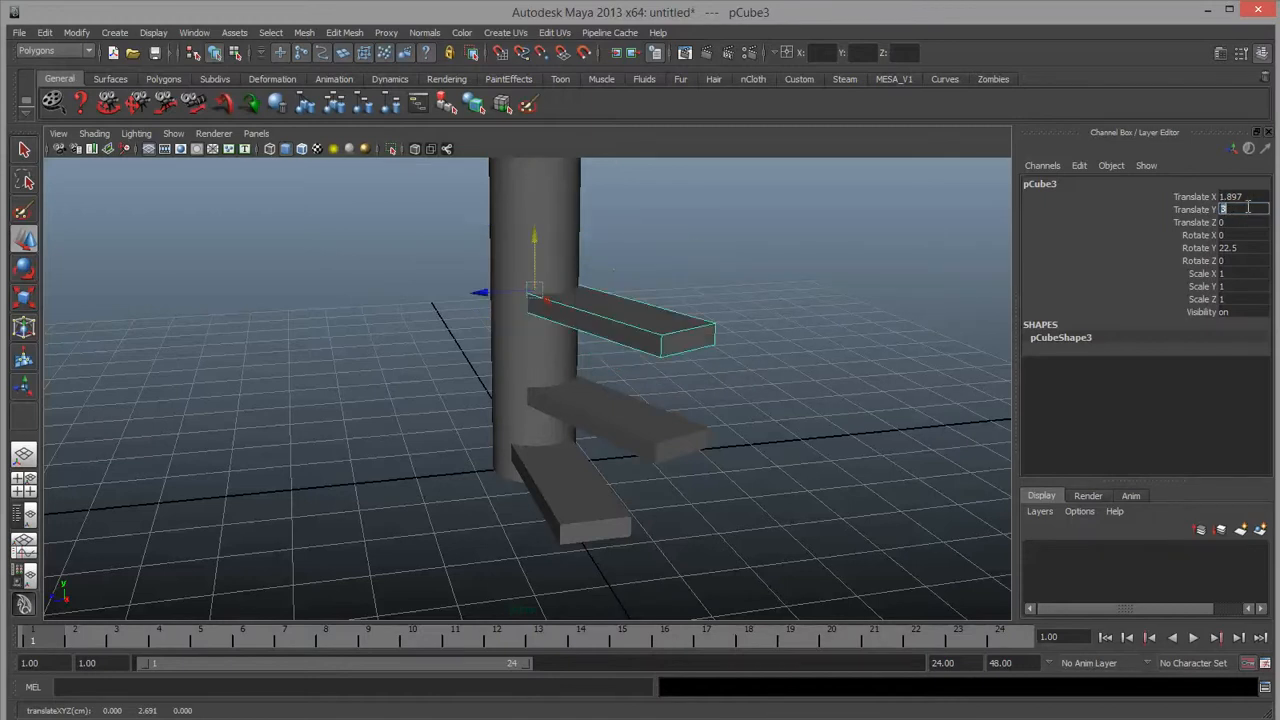
# Set the topmost slab's Translate Y to 2.5 and its Rotate Y to 45.
pyautogui.keyDown('alt'); pyautogui.moveTo(777, 320); pyautogui.dragTo(814, 306); pyautogui.keyUp('alt')
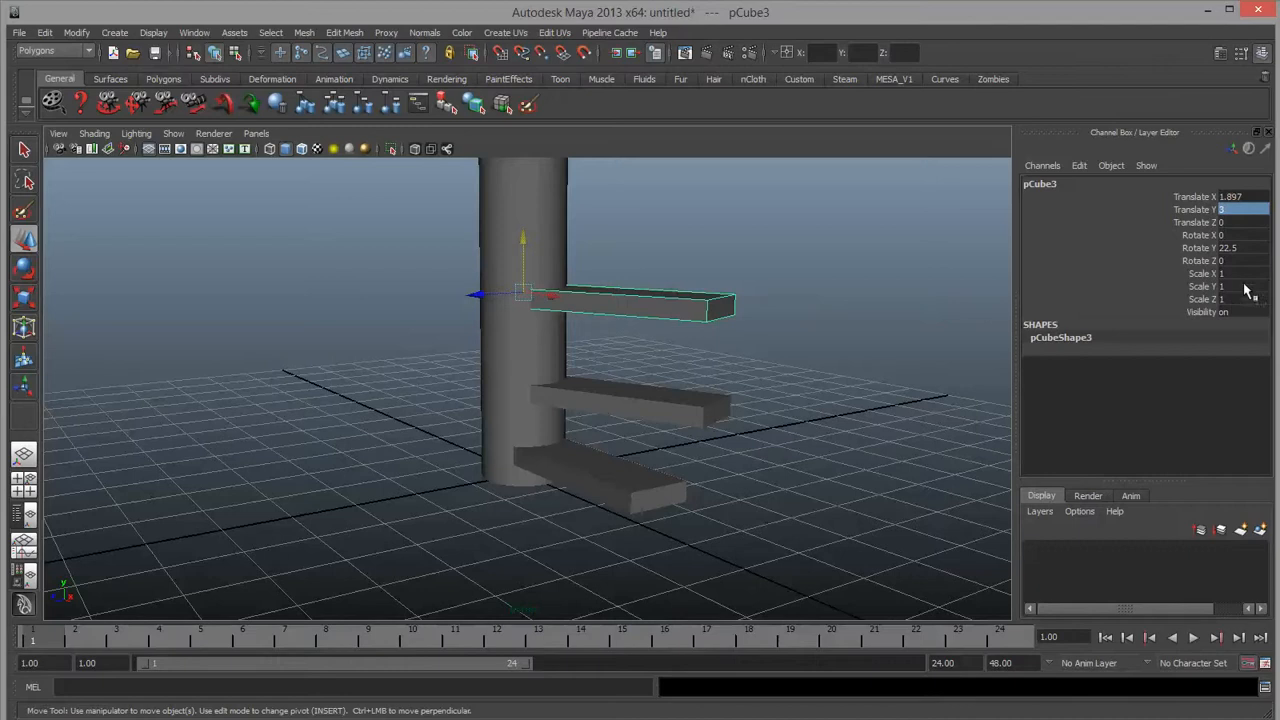
pyautogui.doubleClick(1254, 209)
pyautogui.write('2.5')
pyautogui.press('Return')
pyautogui.keyDown('alt'); pyautogui.moveTo(709, 471); pyautogui.dragTo(646, 494); pyautogui.keyUp('alt')
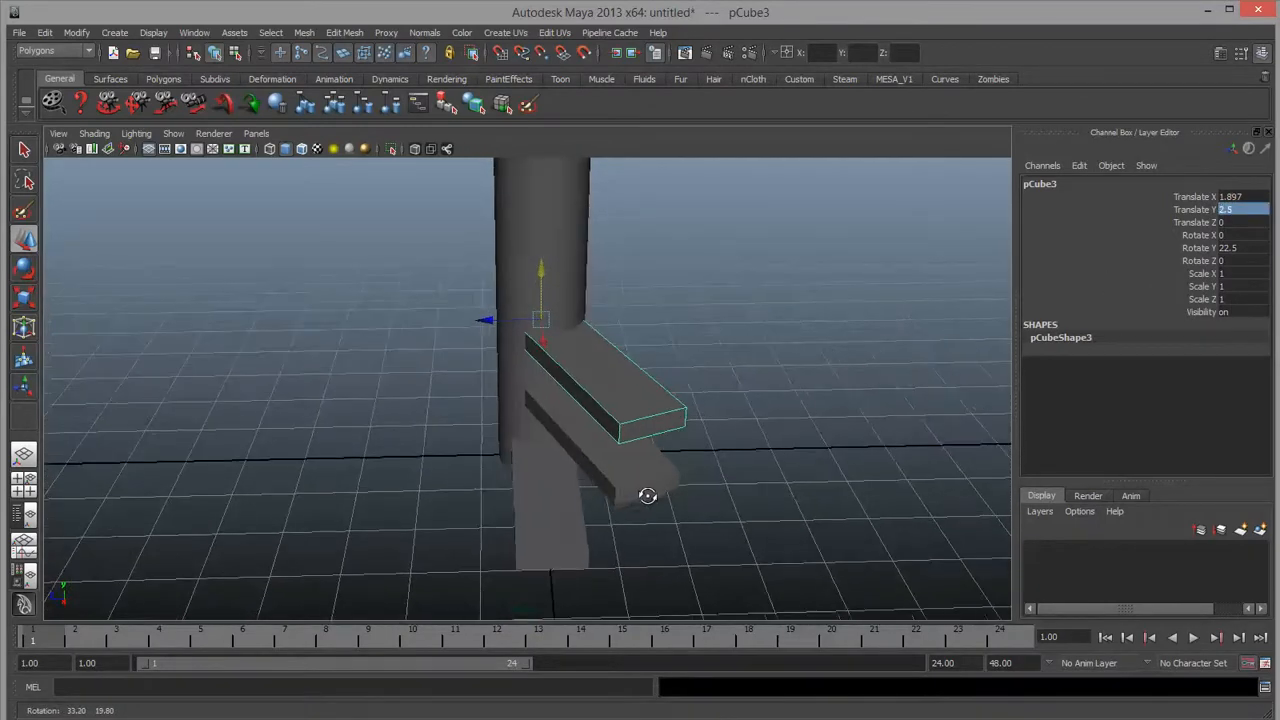
pyautogui.doubleClick(1245, 248)
pyautogui.write('45')
pyautogui.press('Return')
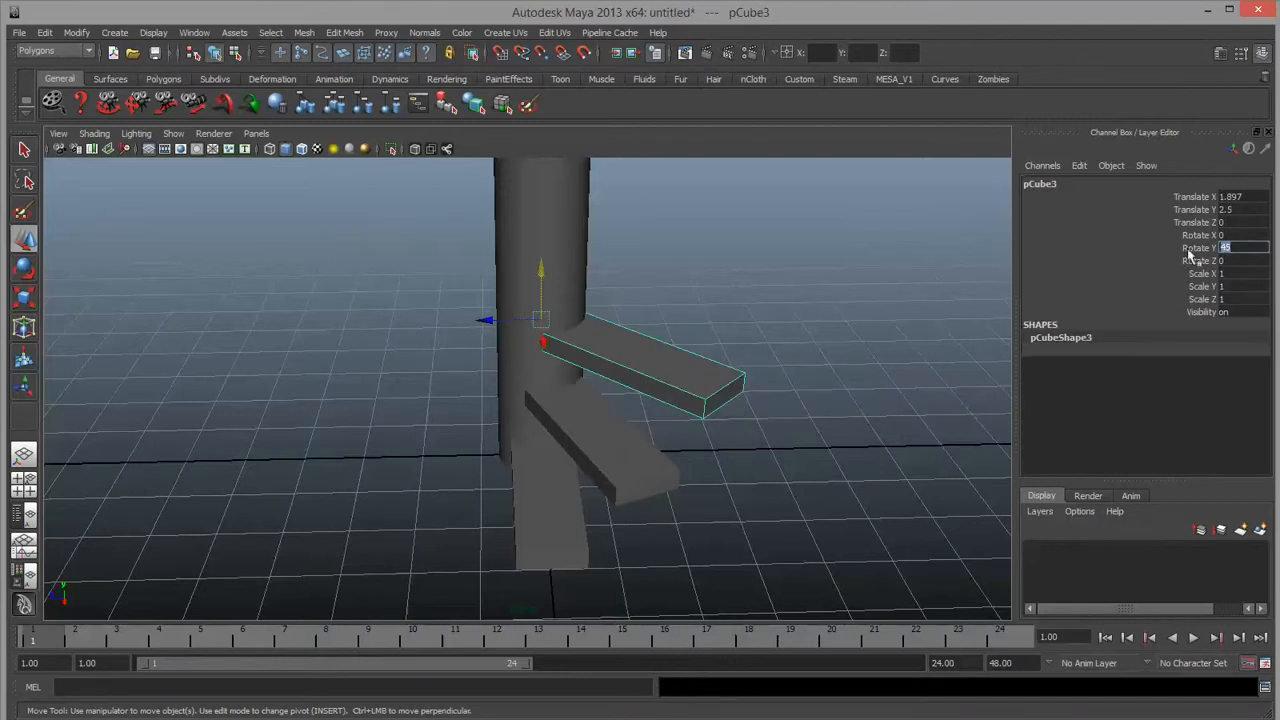
# Delete the two duplicated slabs above the original one.
pyautogui.keyDown('alt'); pyautogui.moveTo(743, 422); pyautogui.dragTo(717, 489); pyautogui.keyUp('alt')
pyautogui.keyDown('alt'); pyautogui.moveTo(564, 433); pyautogui.dragTo(697, 420); pyautogui.keyUp('alt')
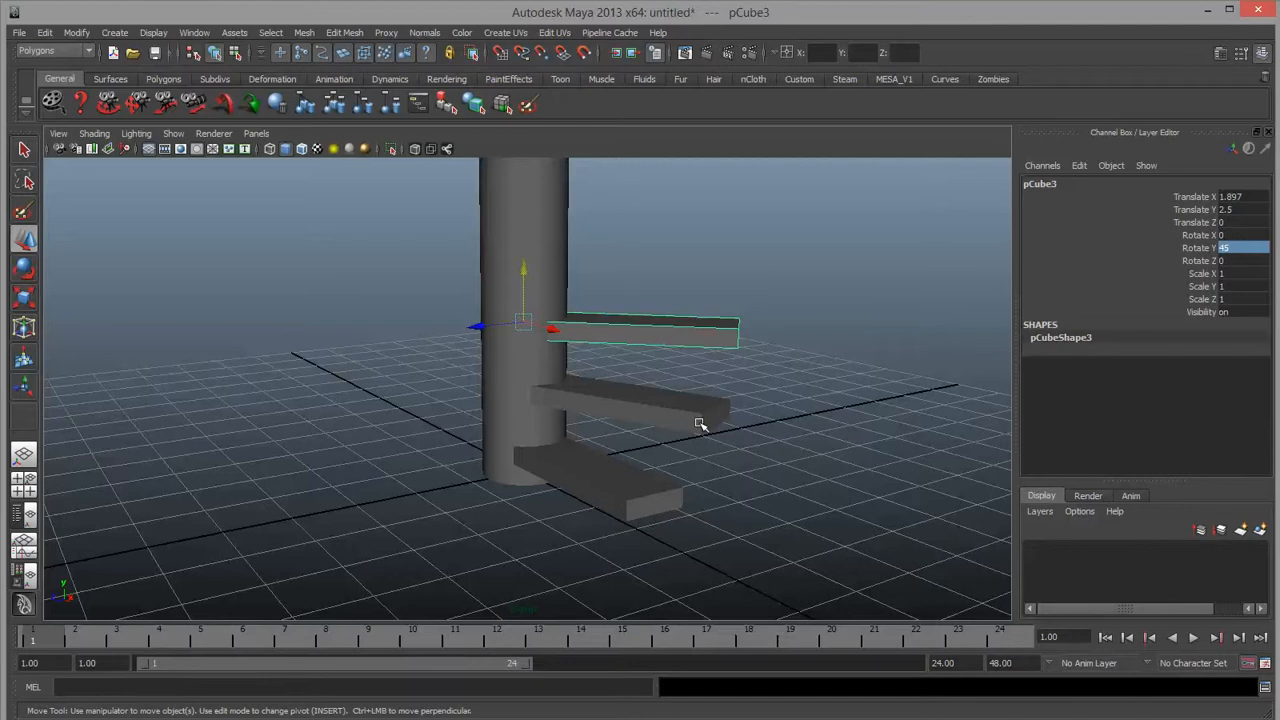
pyautogui.keyDown('shift'); pyautogui.click(670, 444); pyautogui.keyUp('shift')
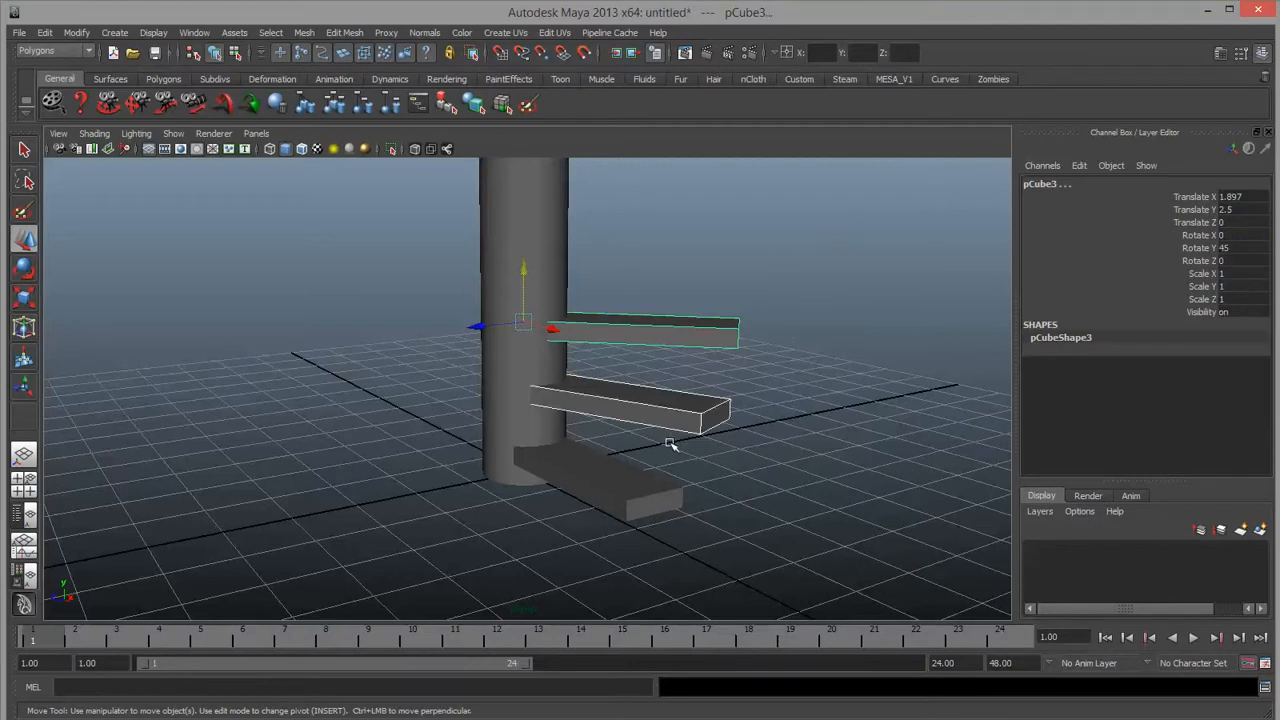
pyautogui.press('Delete')
# Select the original slab, open the Duplicate Special options and reset them to their defaults.
pyautogui.click(625, 490)
pyautogui.keyDown('alt'); pyautogui.moveTo(625, 490); pyautogui.dragTo(677, 451); pyautogui.keyUp('alt')
pyautogui.click(45, 32)
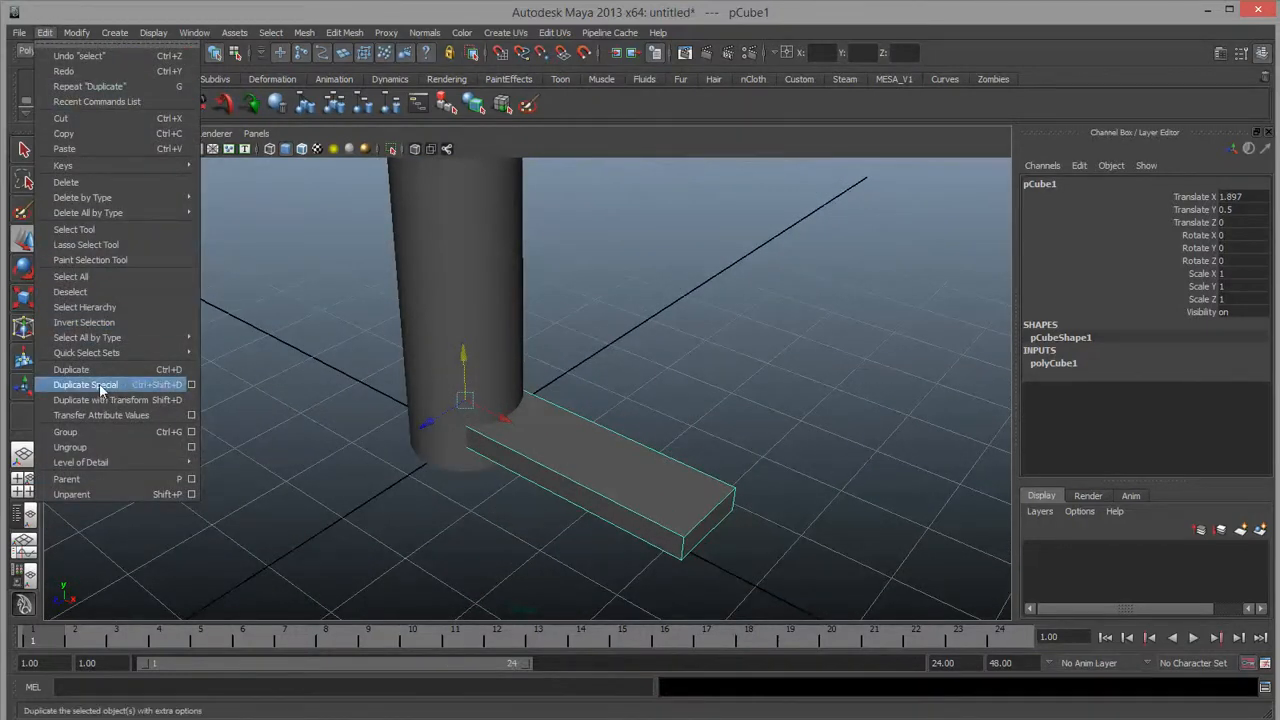
pyautogui.click(191, 384)
pyautogui.moveTo(355, 163); pyautogui.dragTo(893, 90)
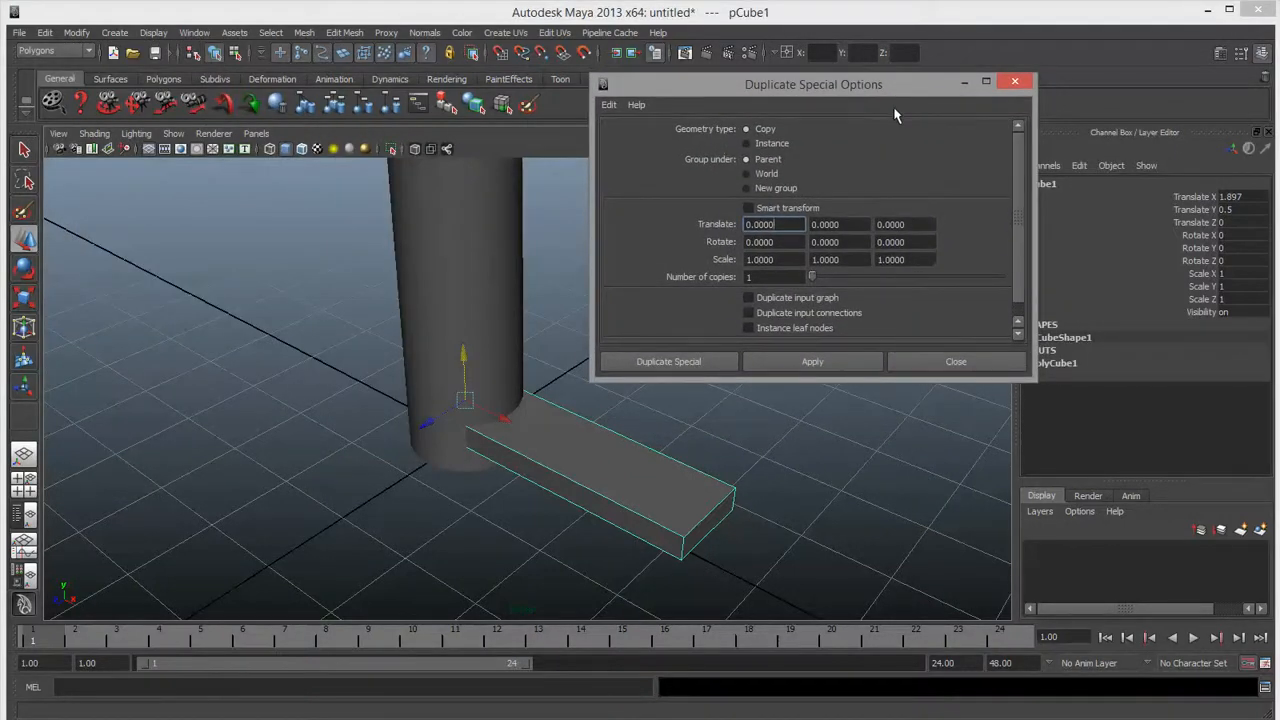
pyautogui.click(609, 105)
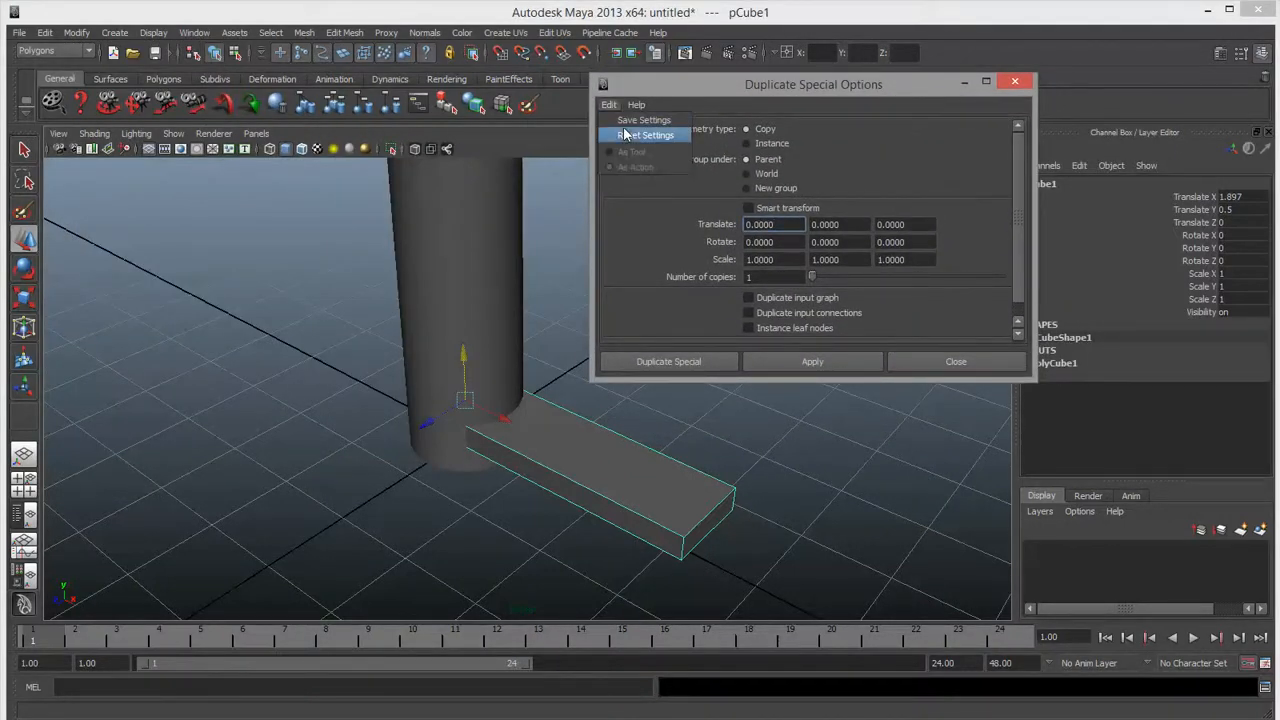
pyautogui.click(627, 137)
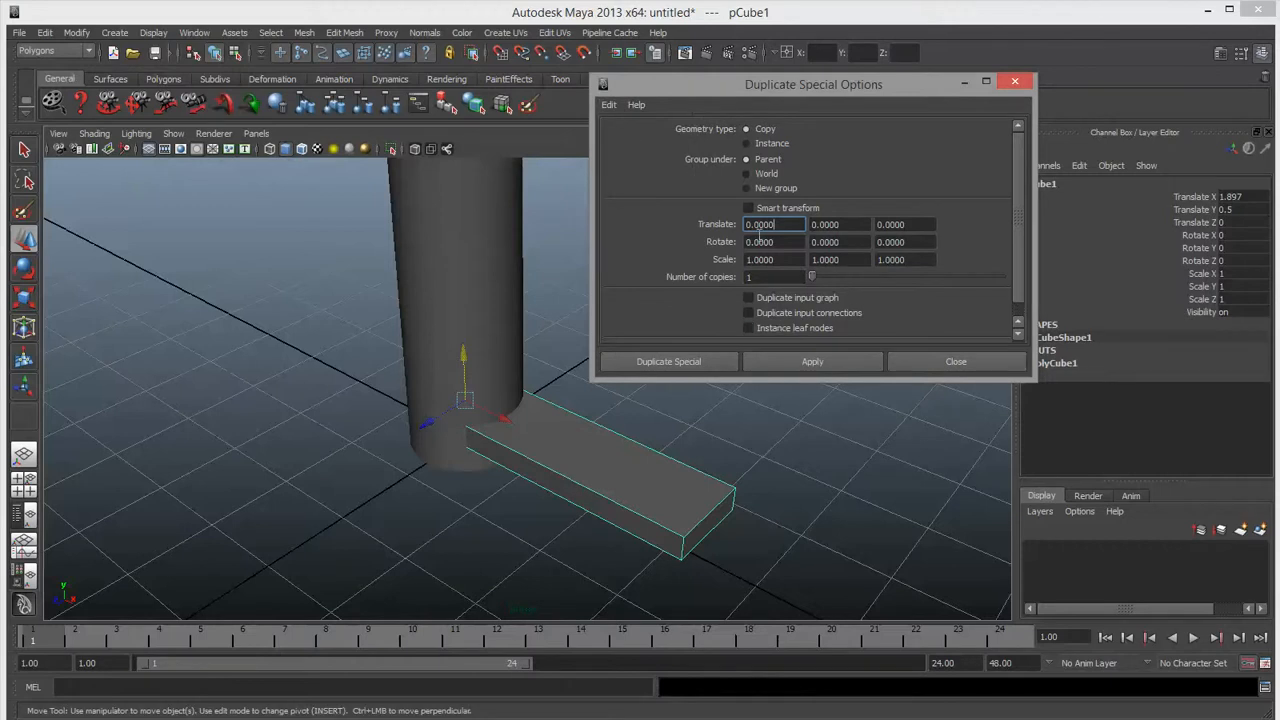
pyautogui.click(609, 105)
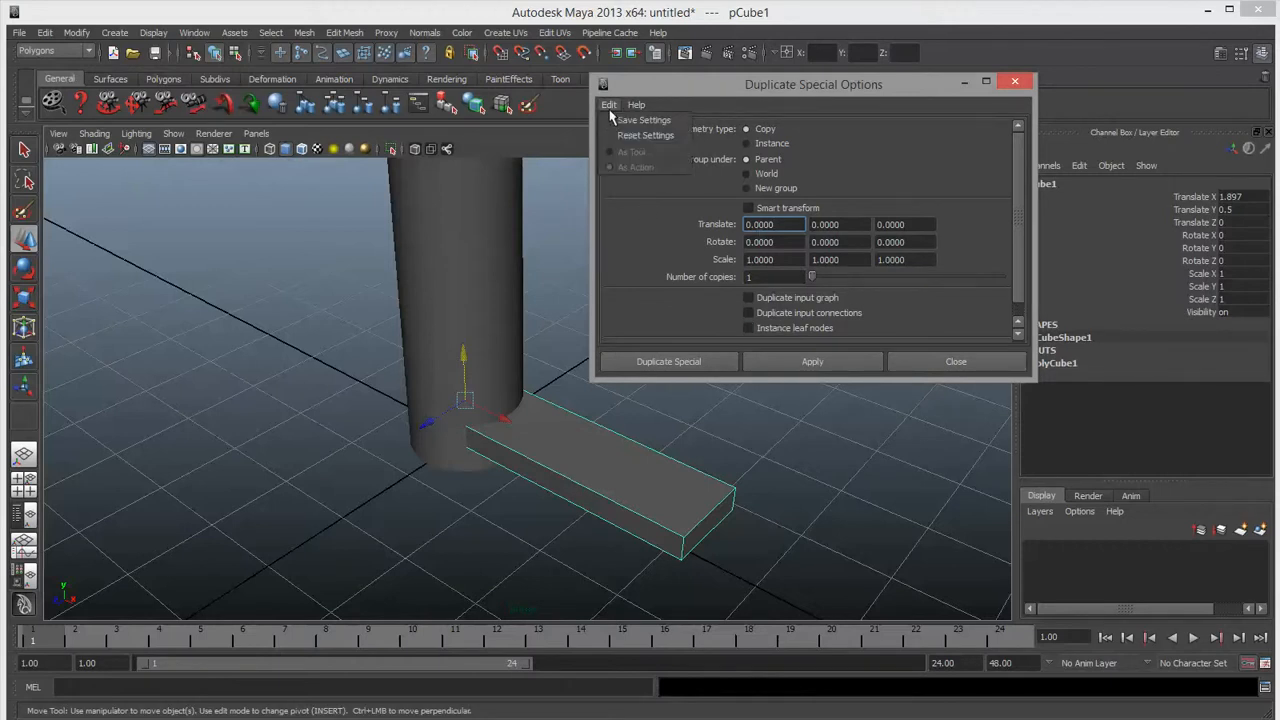
pyautogui.click(650, 136)
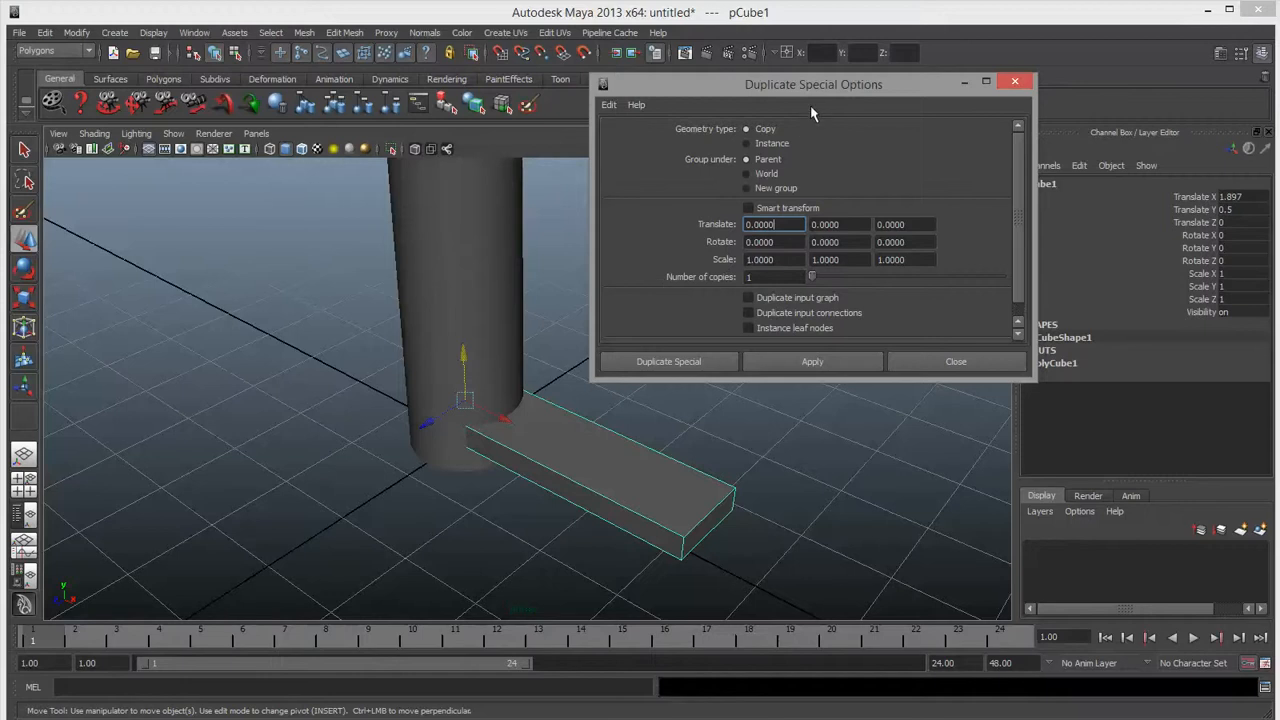
pyautogui.moveTo(821, 89); pyautogui.dragTo(893, 49)
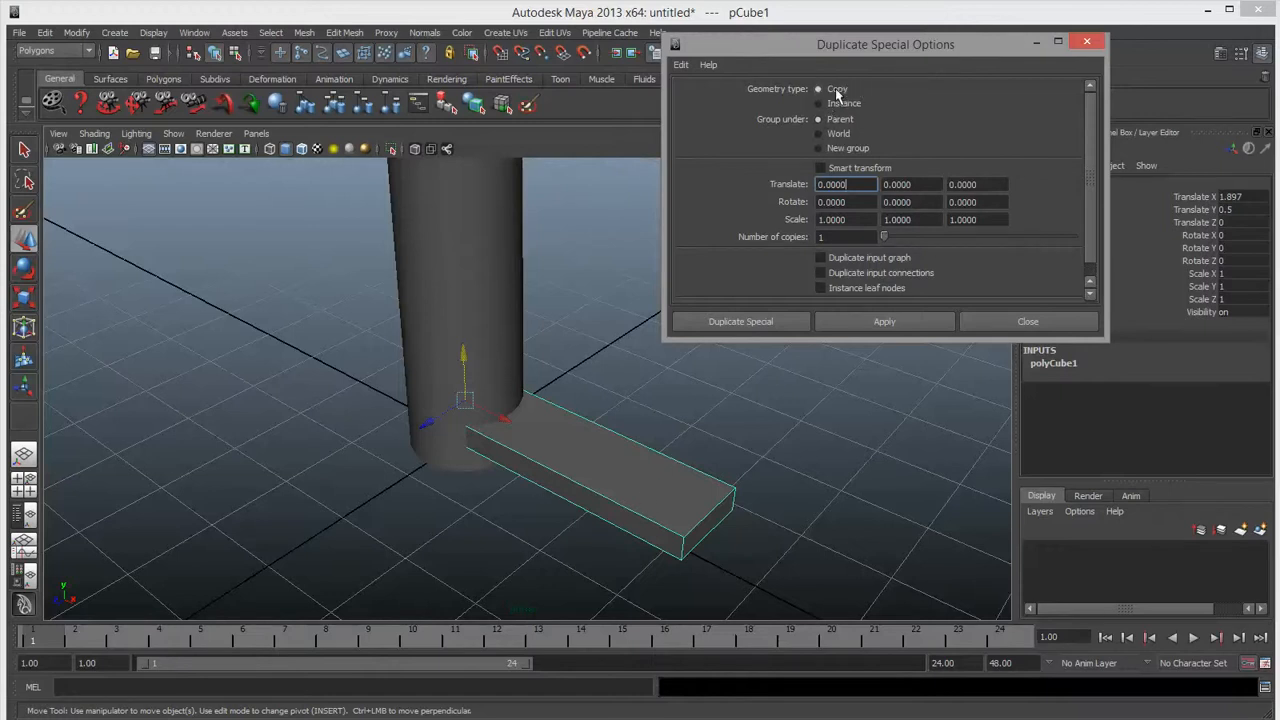
# Set the Y translate offset in the Duplicate Special options to 1, leaving X at 0.
pyautogui.keyDown('alt'); pyautogui.moveTo(552, 486); pyautogui.dragTo(566, 429); pyautogui.keyUp('alt')
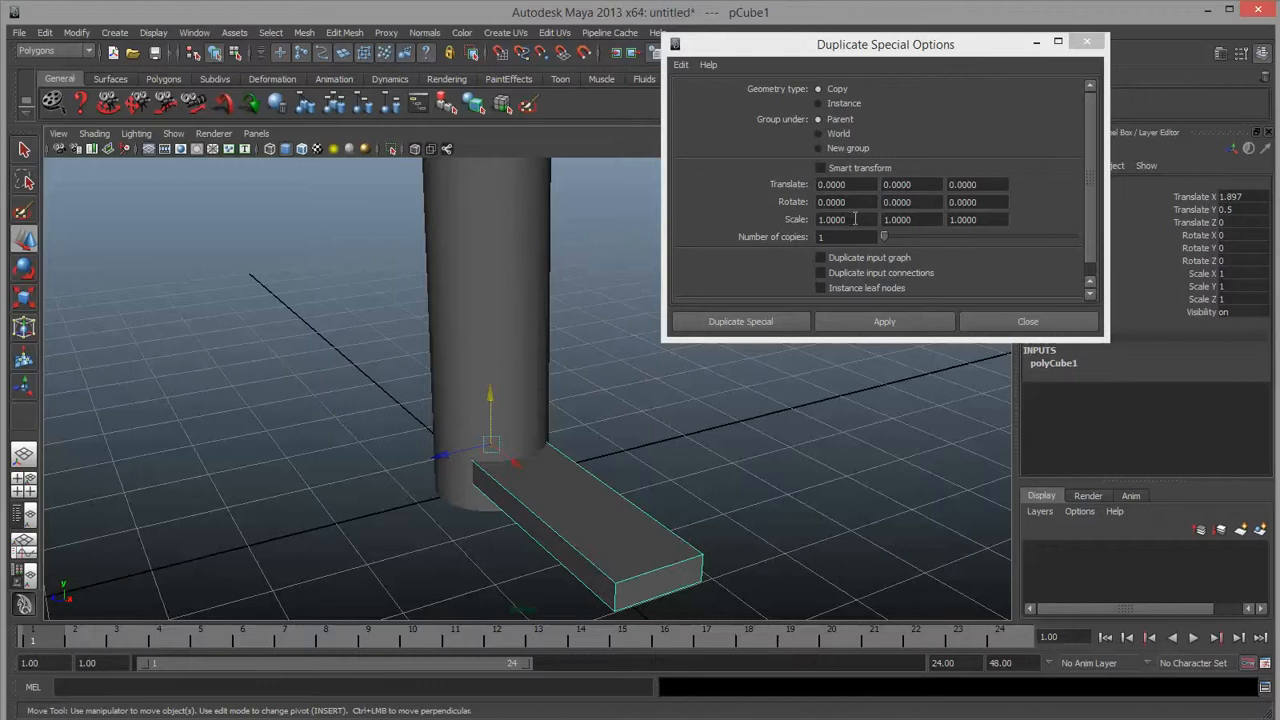
pyautogui.keyDown('alt'); pyautogui.moveTo(557, 423); pyautogui.dragTo(606, 414); pyautogui.keyUp('alt')
pyautogui.keyDown('alt'); pyautogui.moveTo(566, 466); pyautogui.dragTo(518, 492); pyautogui.keyUp('alt')
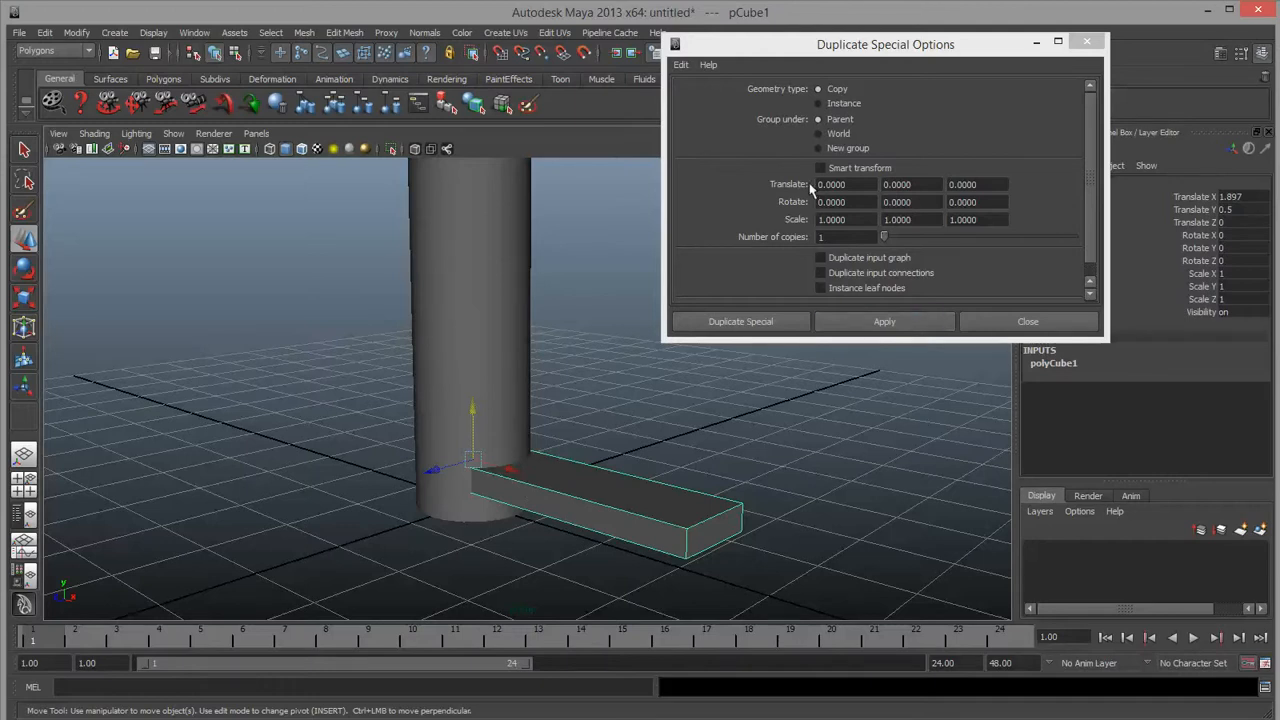
pyautogui.click(929, 184)
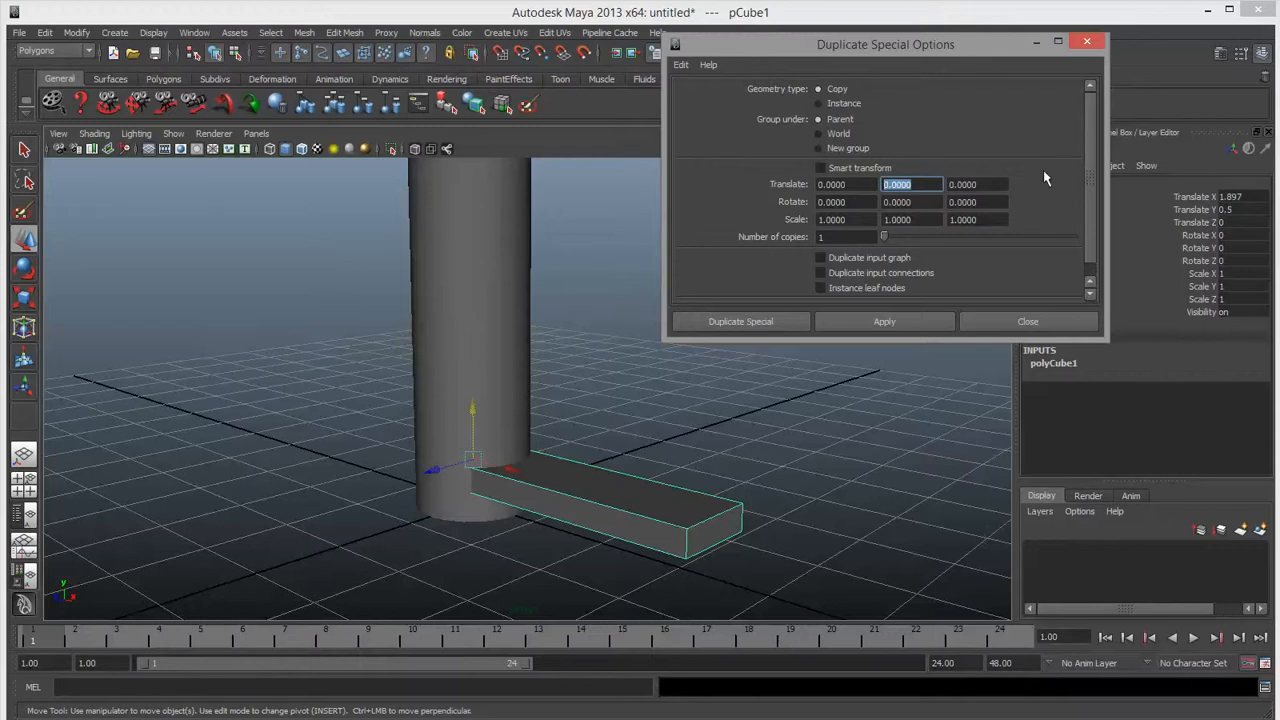
pyautogui.click(872, 184)
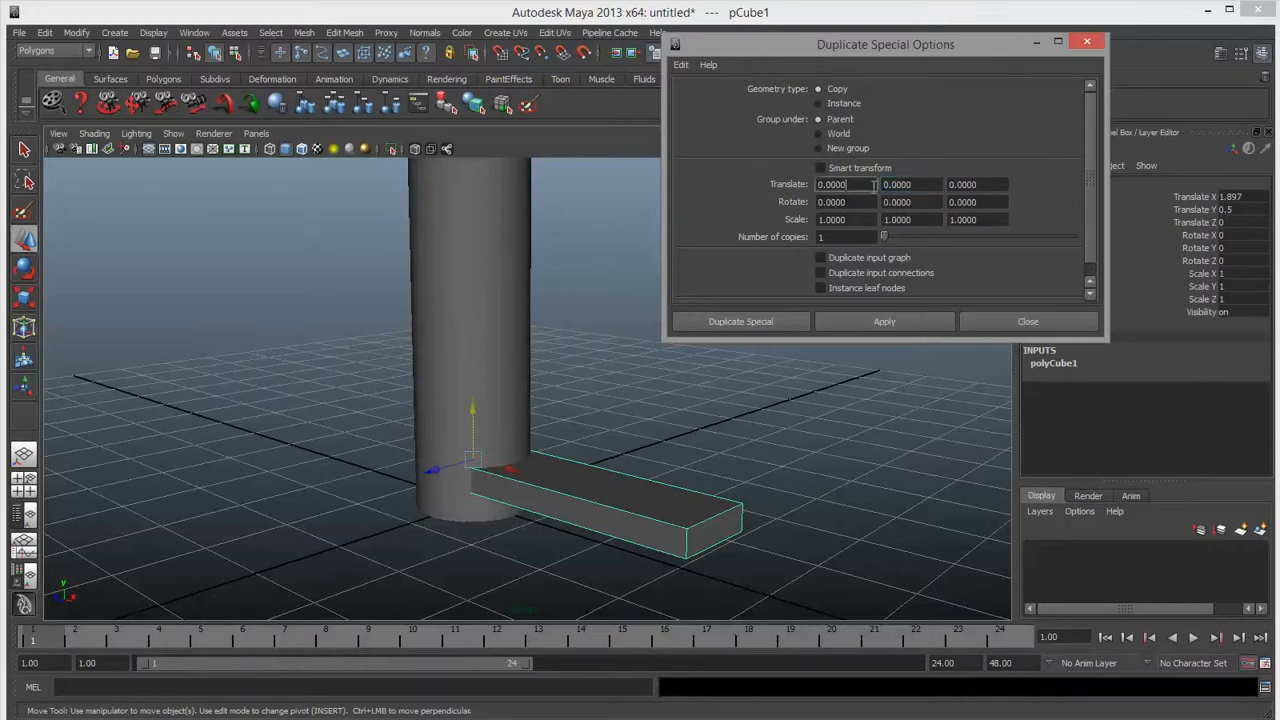
pyautogui.press('Tab')
pyautogui.write('1')
# Set the Y rotate offset in the Duplicate Special options to 22.5 degrees.
pyautogui.keyDown('alt'); pyautogui.moveTo(563, 460); pyautogui.dragTo(604, 505); pyautogui.keyUp('alt')
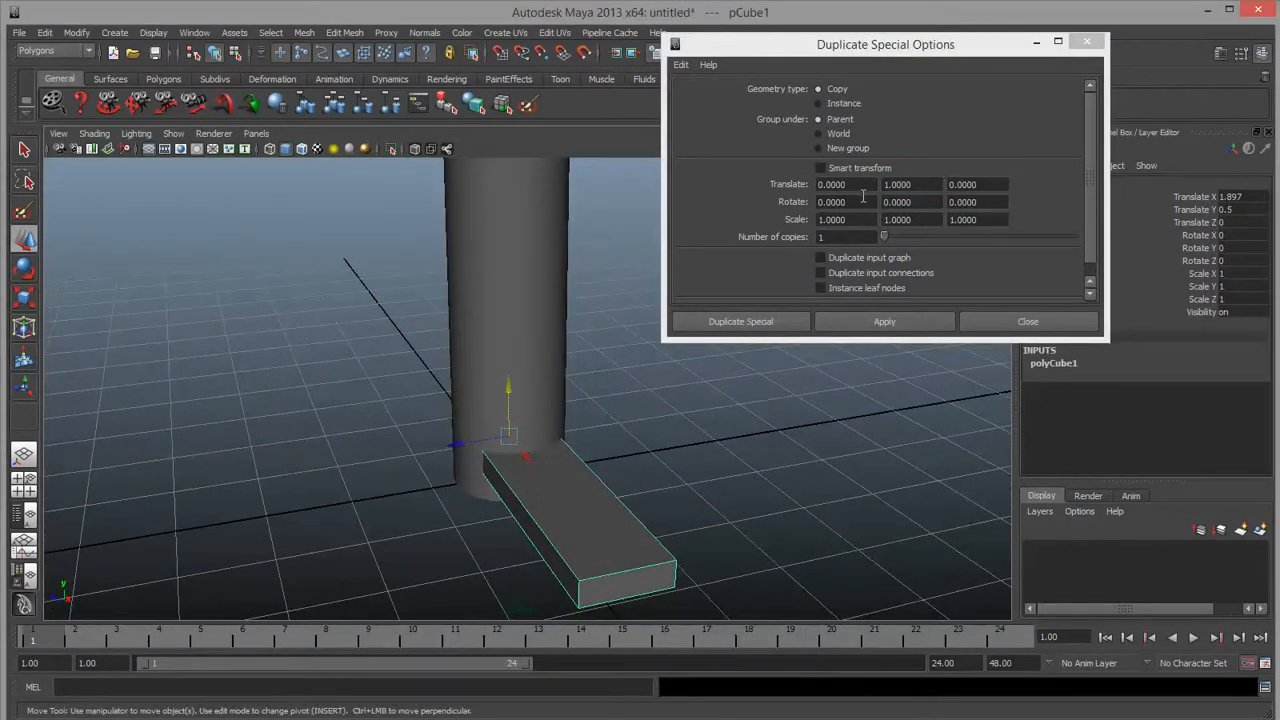
pyautogui.keyDown('alt'); pyautogui.moveTo(520, 391); pyautogui.dragTo(608, 466); pyautogui.keyUp('alt')
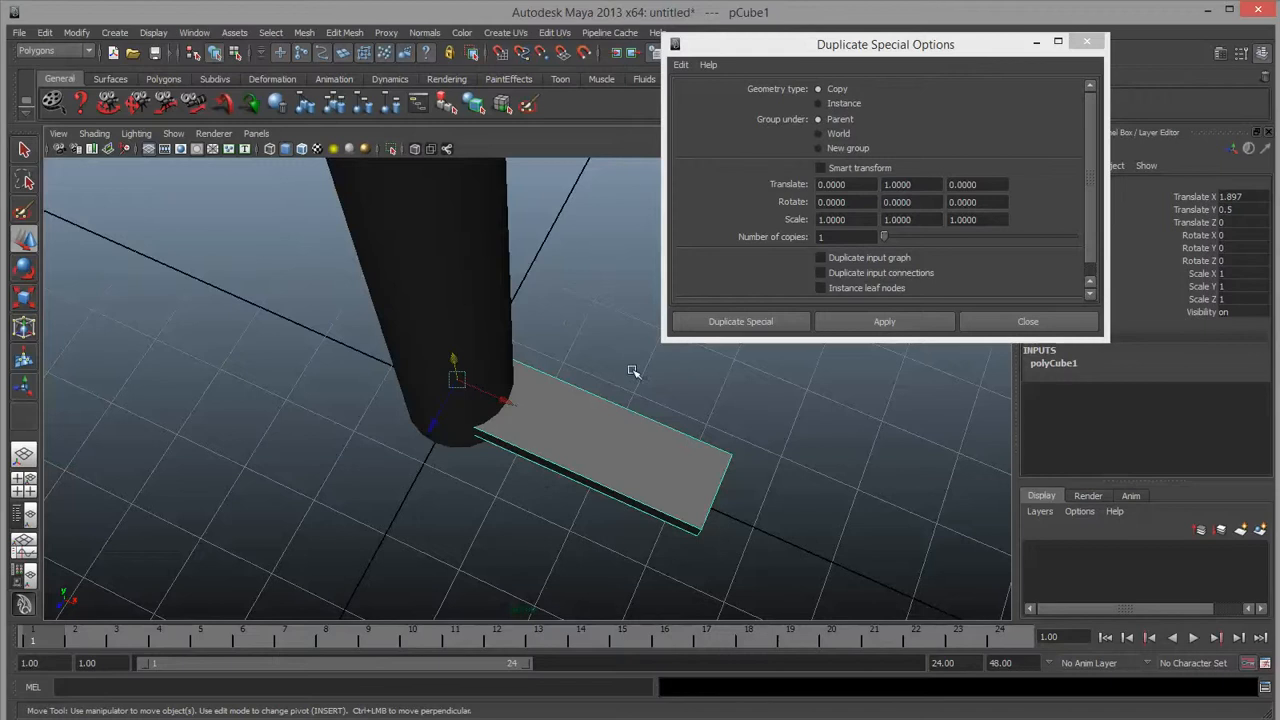
pyautogui.click(925, 201)
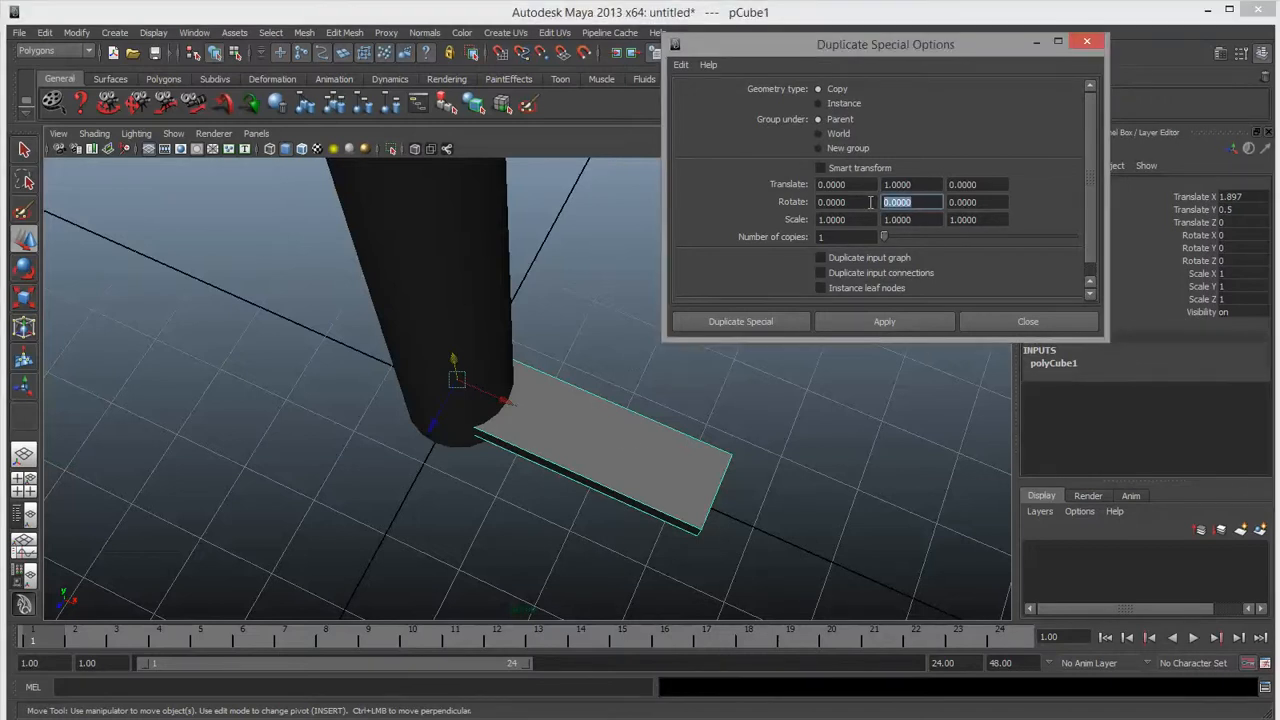
pyautogui.write('22')
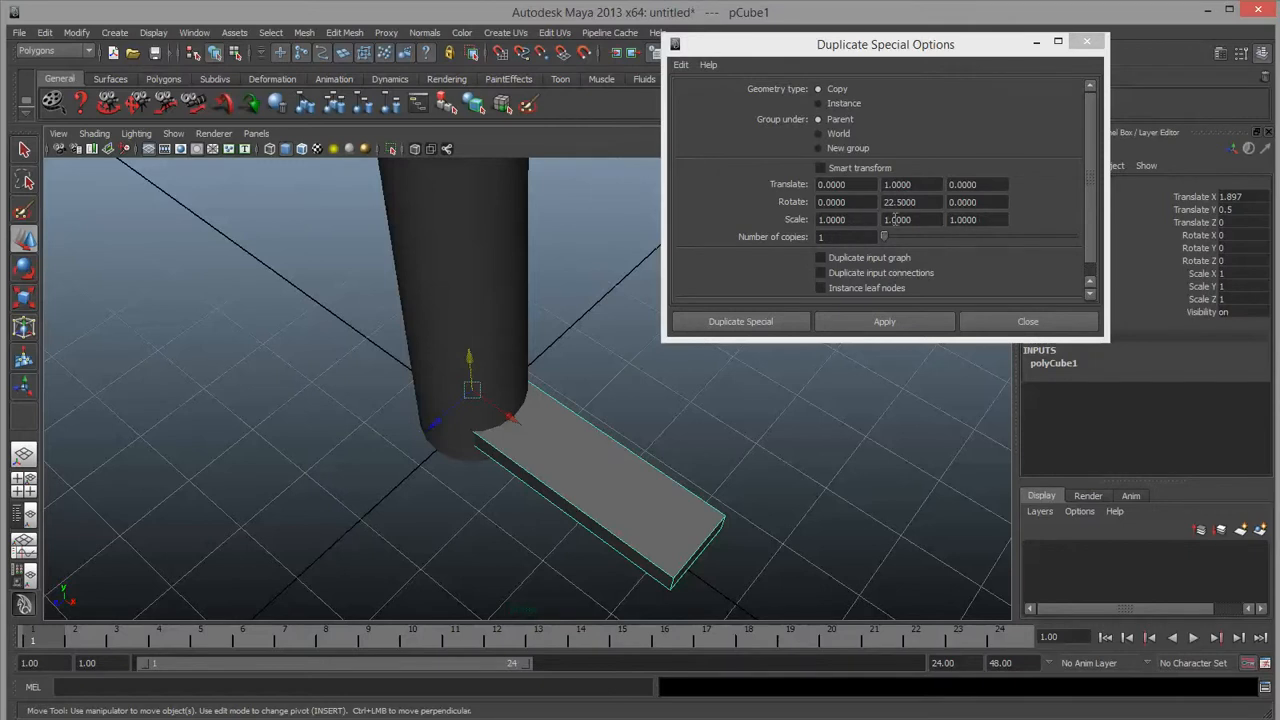
# Set the number of copies to 16 and apply Duplicate Special to the slab to build the spiral steps.
pyautogui.keyDown('alt'); pyautogui.moveTo(617, 357); pyautogui.dragTo(575, 370); pyautogui.keyUp('alt')
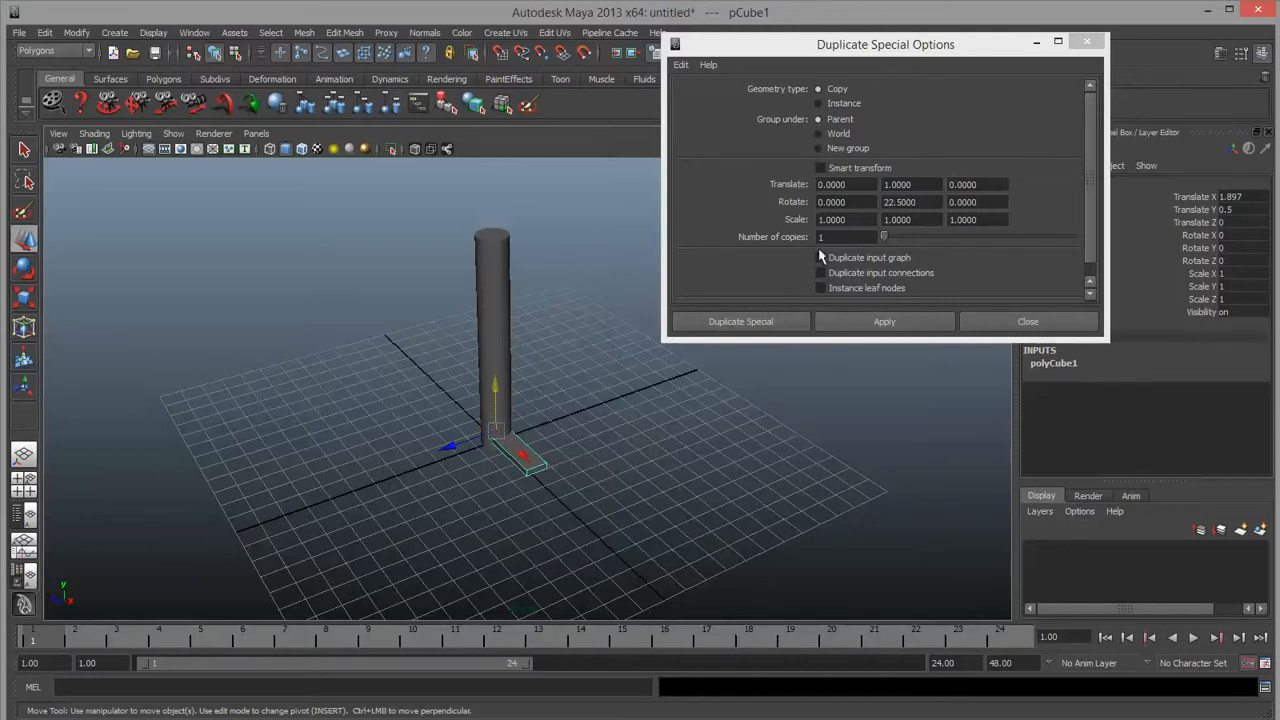
pyautogui.click(845, 238)
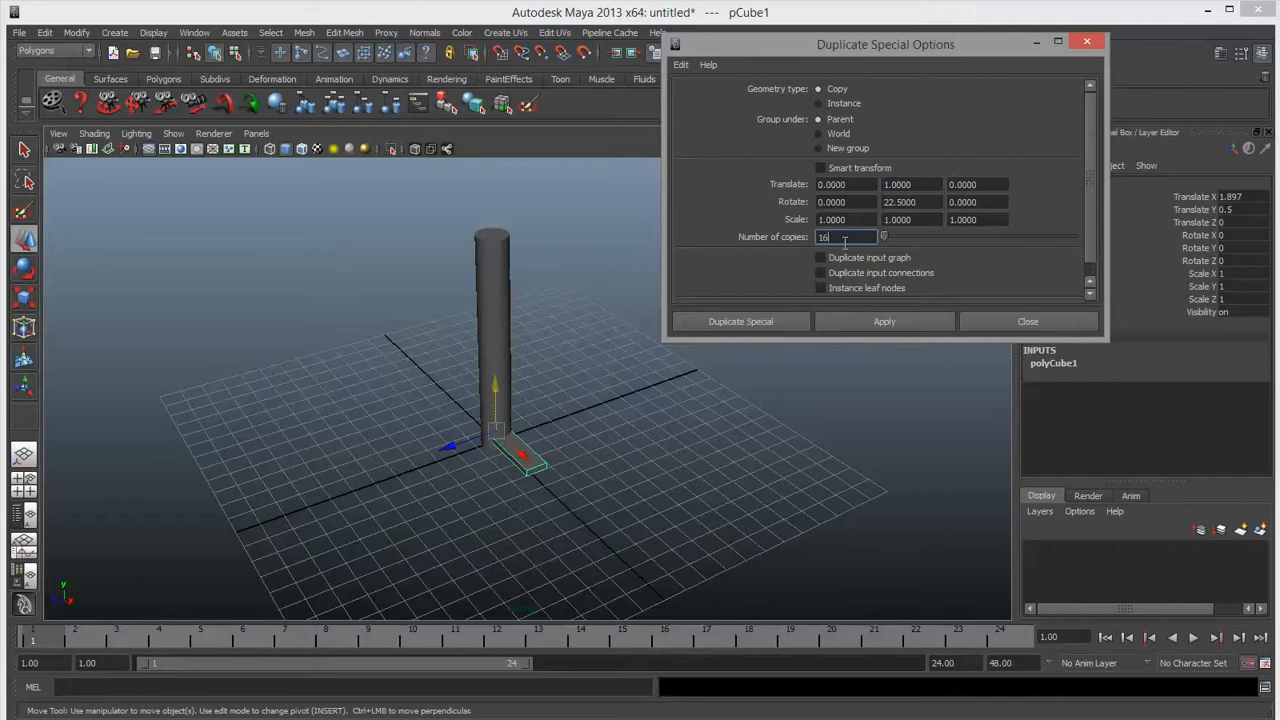
pyautogui.write('6')
pyautogui.press('Return')
pyautogui.click(884, 321)
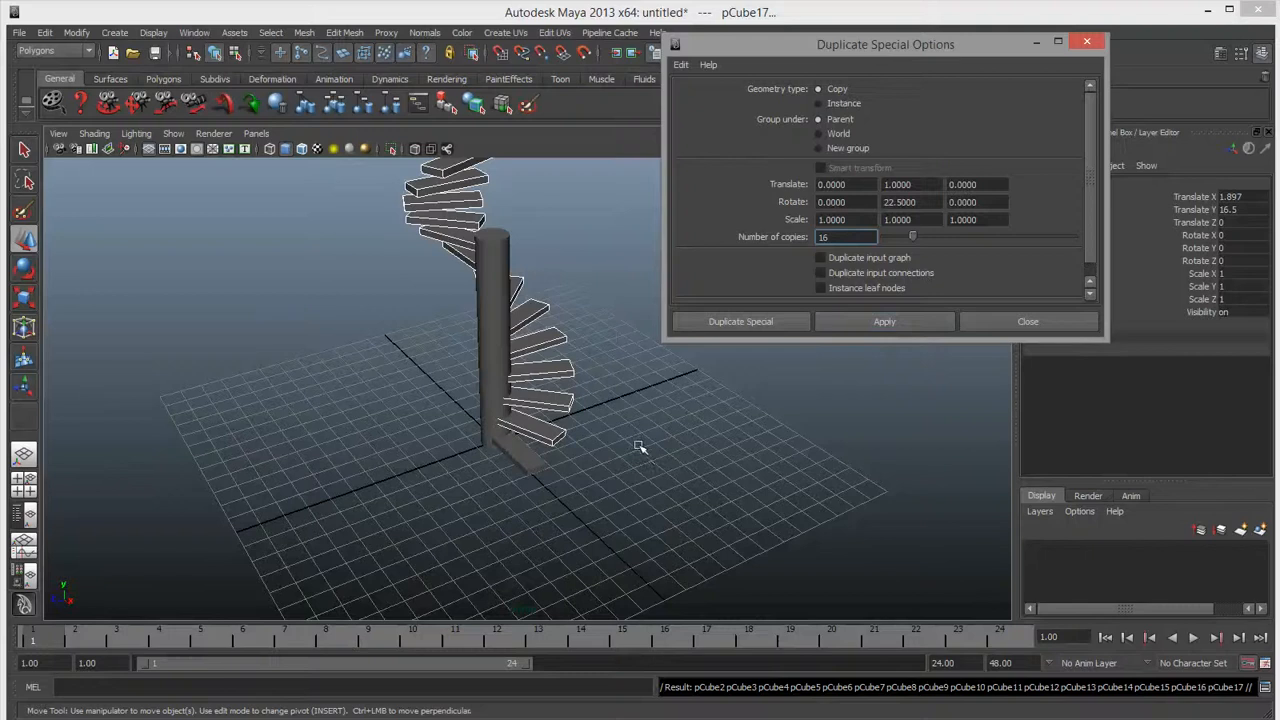
pyautogui.keyDown('alt'); pyautogui.moveTo(665, 385); pyautogui.dragTo(600, 443); pyautogui.keyUp('alt')
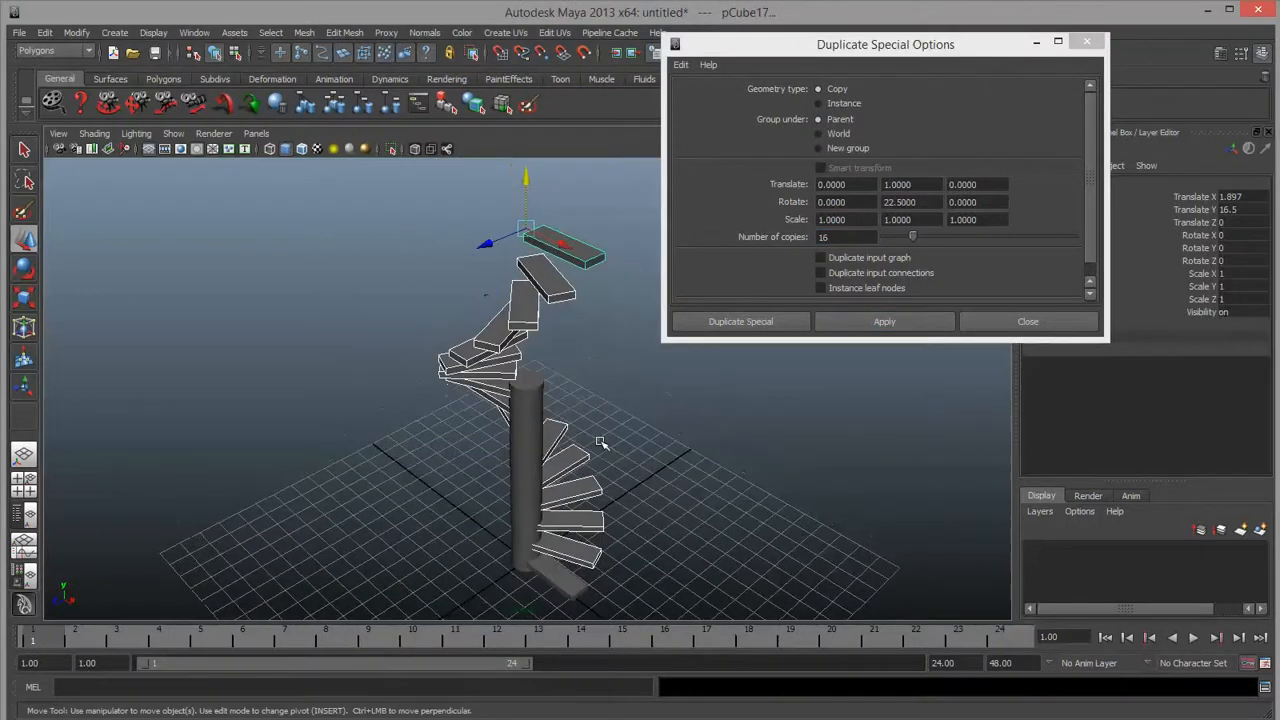
# Raise the top ring of the column's vertices above the highest step, and return to object selection with nothing selected.
pyautogui.click(522, 410)
pyautogui.moveTo(535, 405); pyautogui.dragTo(453, 410, button='right')
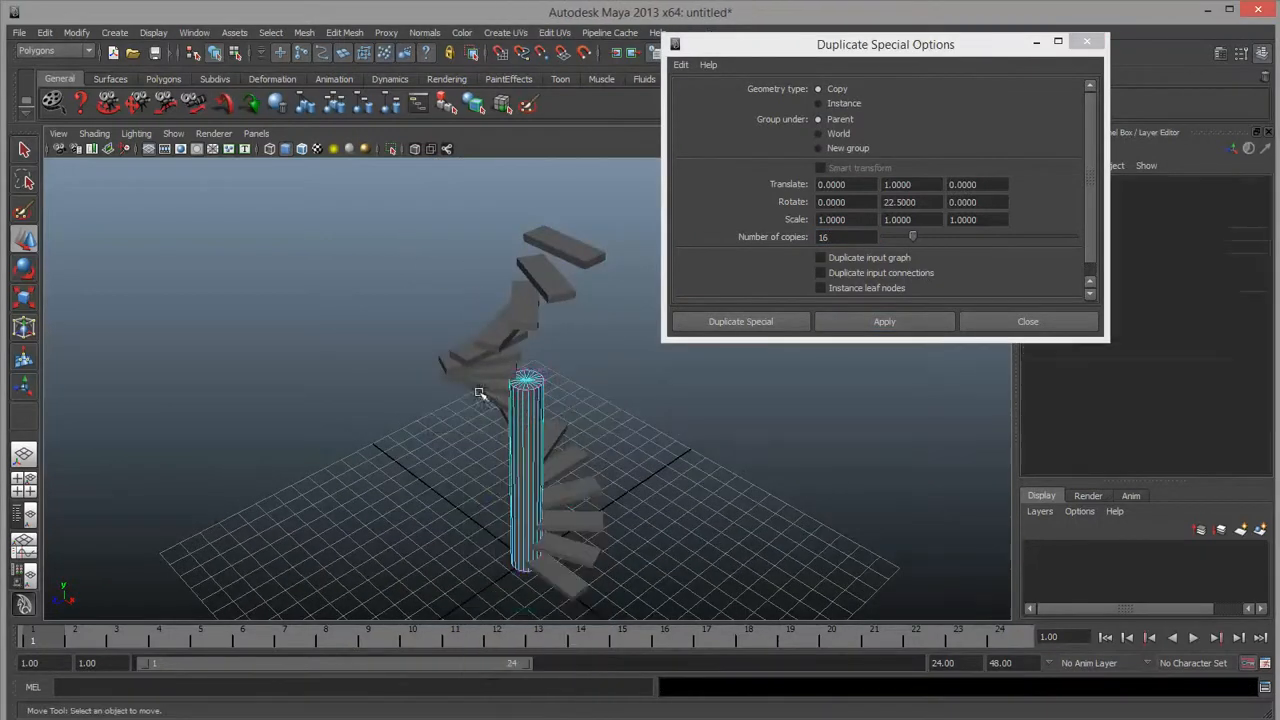
pyautogui.moveTo(485, 345); pyautogui.dragTo(568, 403)
pyautogui.moveTo(527, 335); pyautogui.dragTo(525, 140)
pyautogui.moveTo(525, 219); pyautogui.dragTo(574, 197, button='right')
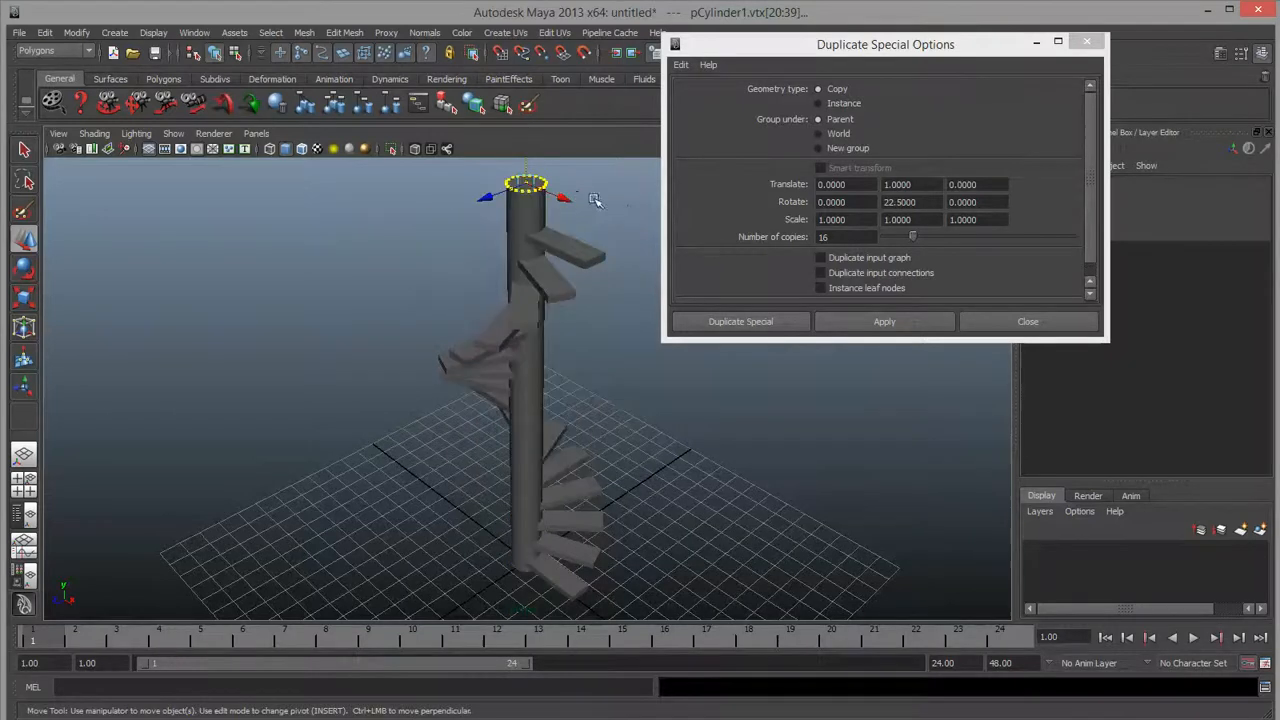
pyautogui.click(574, 351)
pyautogui.keyDown('alt'); pyautogui.moveTo(574, 351); pyautogui.dragTo(354, 294); pyautogui.keyUp('alt')
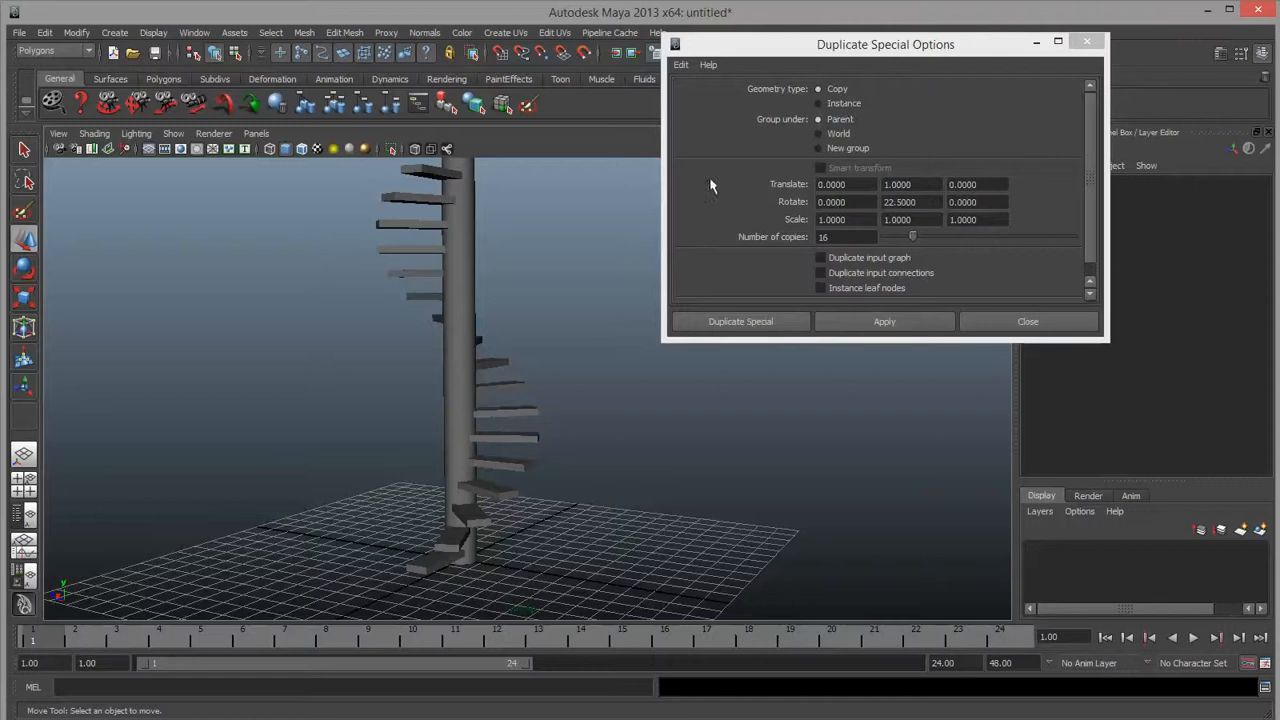
# Delete all duplicated steps of the spiral, keeping only the column and the original slab.
pyautogui.keyDown('alt'); pyautogui.moveTo(452, 396); pyautogui.dragTo(546, 394); pyautogui.keyUp('alt')
pyautogui.keyDown('alt'); pyautogui.moveTo(546, 394); pyautogui.dragTo(474, 443, button='right'); pyautogui.keyUp('alt')
pyautogui.keyDown('alt'); pyautogui.moveTo(474, 443); pyautogui.dragTo(507, 388); pyautogui.keyUp('alt')
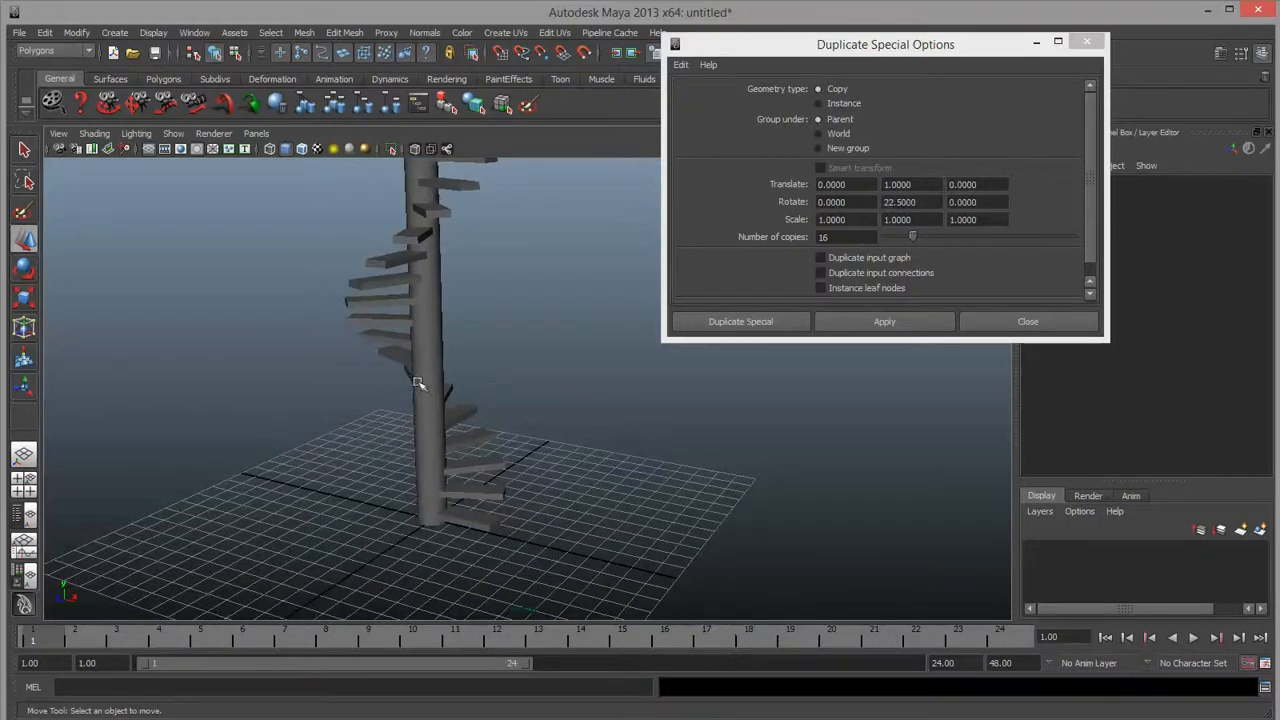
pyautogui.scroll(-2, 421, 383)
pyautogui.keyDown('alt'); pyautogui.moveTo(457, 346); pyautogui.dragTo(543, 496); pyautogui.keyUp('alt')
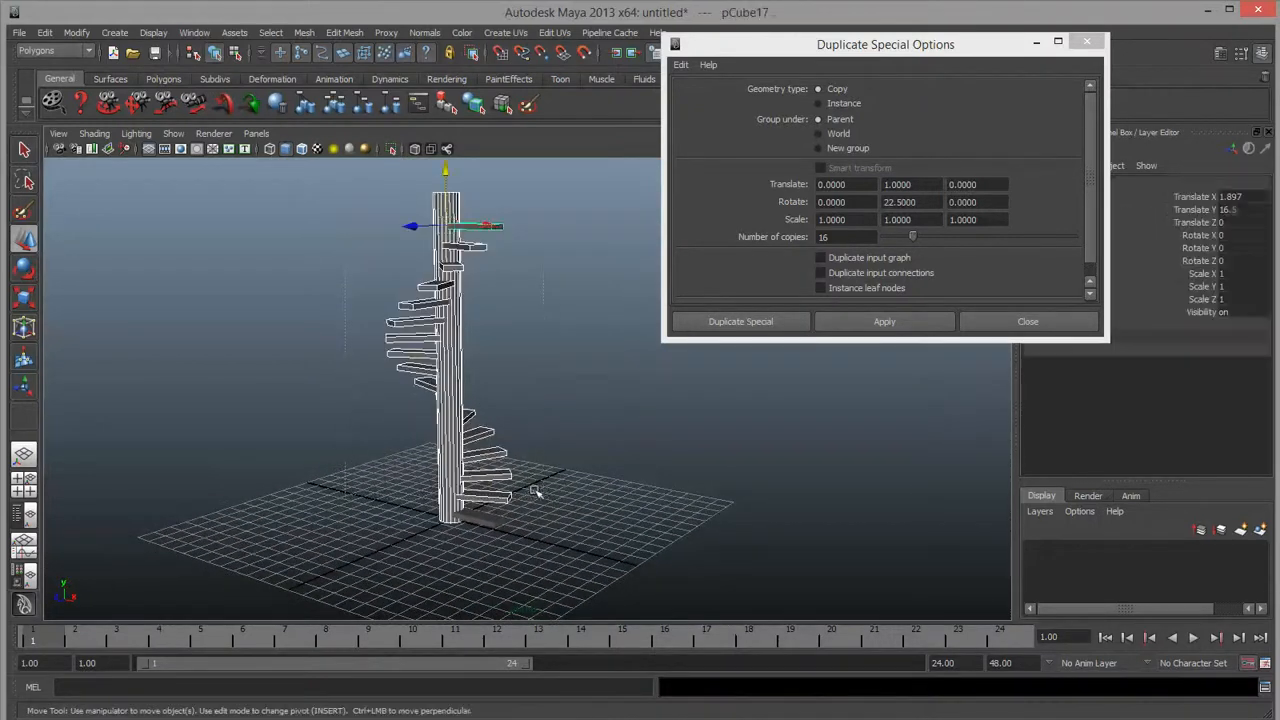
pyautogui.keyDown('shift'); pyautogui.click(458, 372); pyautogui.keyUp('shift')
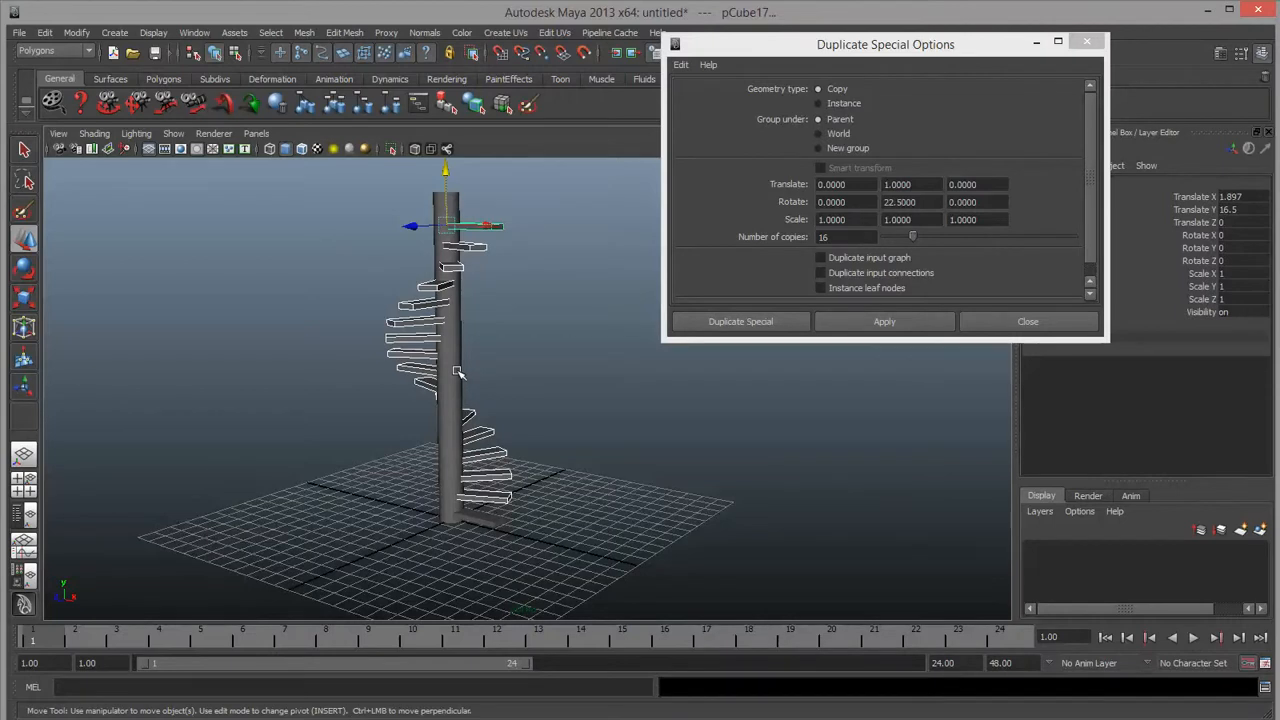
pyautogui.press('Delete')
# Close the Duplicate Special options, duplicate the original slab and raise the copy to about 1.64 in Y.
pyautogui.click(491, 517)
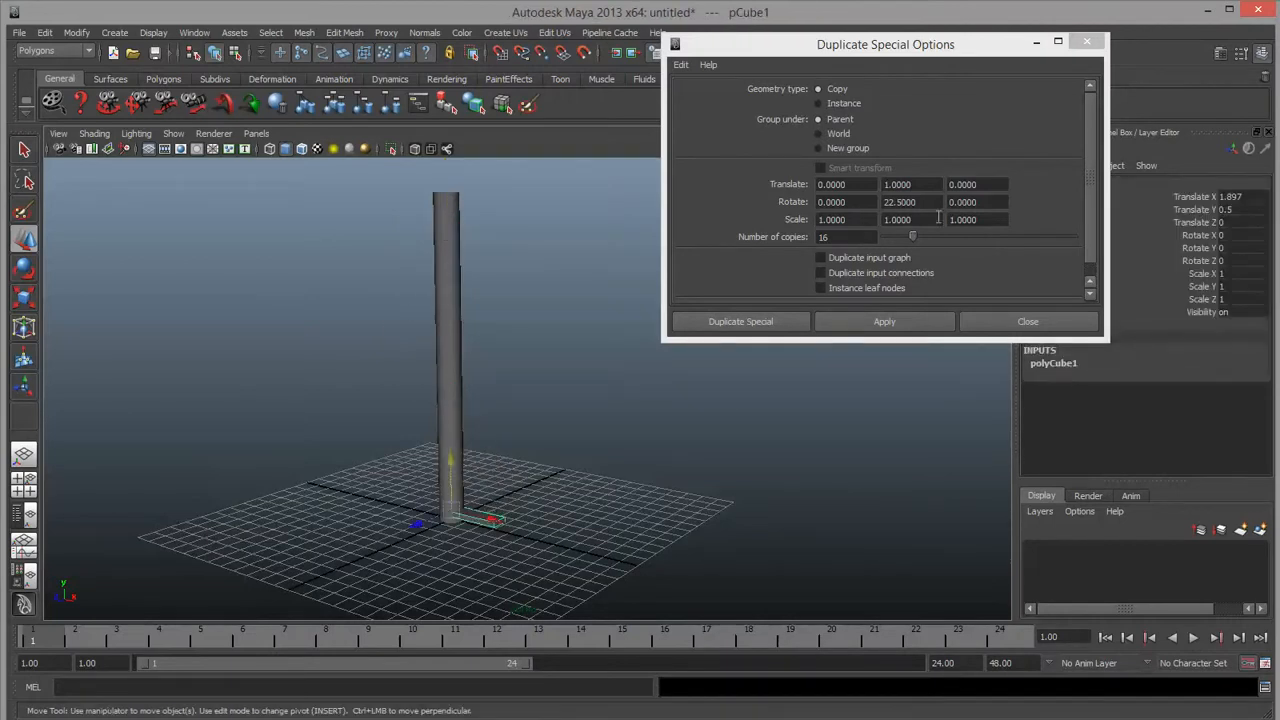
pyautogui.click(1087, 41)
pyautogui.keyDown('alt'); pyautogui.moveTo(600, 420); pyautogui.dragTo(587, 391); pyautogui.keyUp('alt')
pyautogui.keyDown('alt'); pyautogui.moveTo(588, 391); pyautogui.dragTo(666, 418, button='right'); pyautogui.keyUp('alt')
pyautogui.keyDown('alt'); pyautogui.moveTo(666, 418); pyautogui.dragTo(635, 438); pyautogui.keyUp('alt')
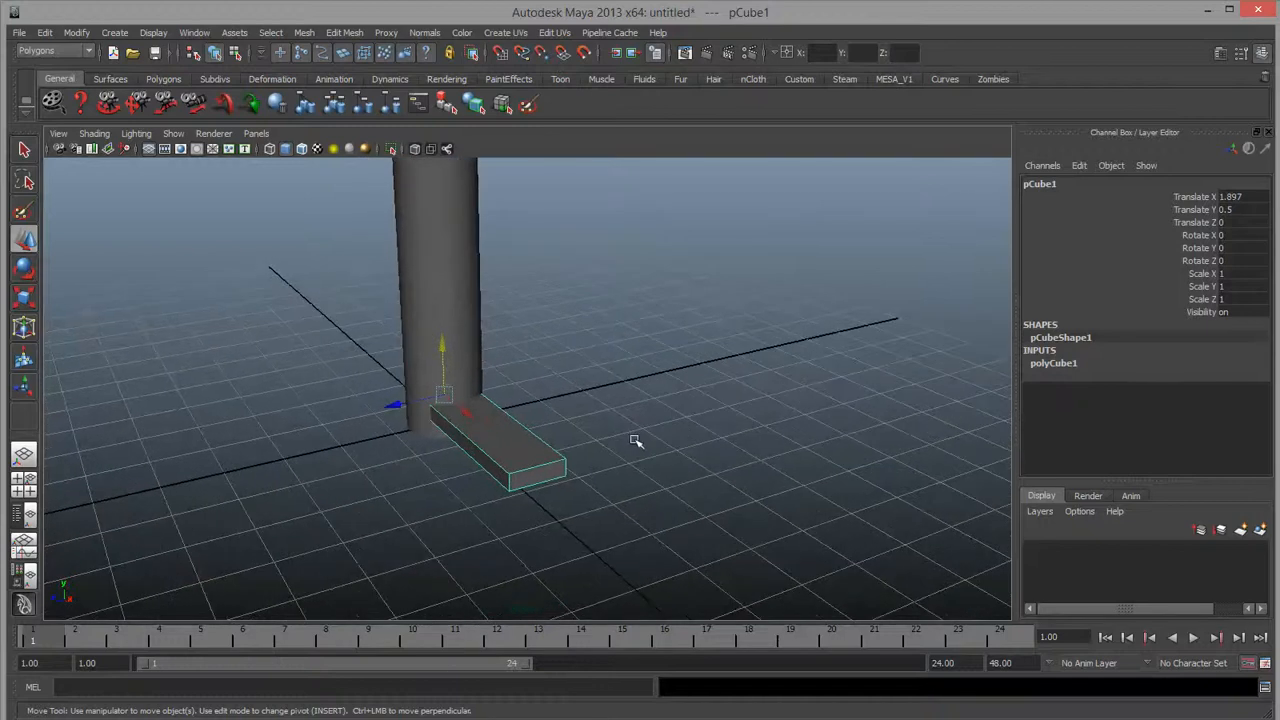
pyautogui.hotkey('ctrl', 'd')
pyautogui.moveTo(443, 349); pyautogui.dragTo(443, 289)
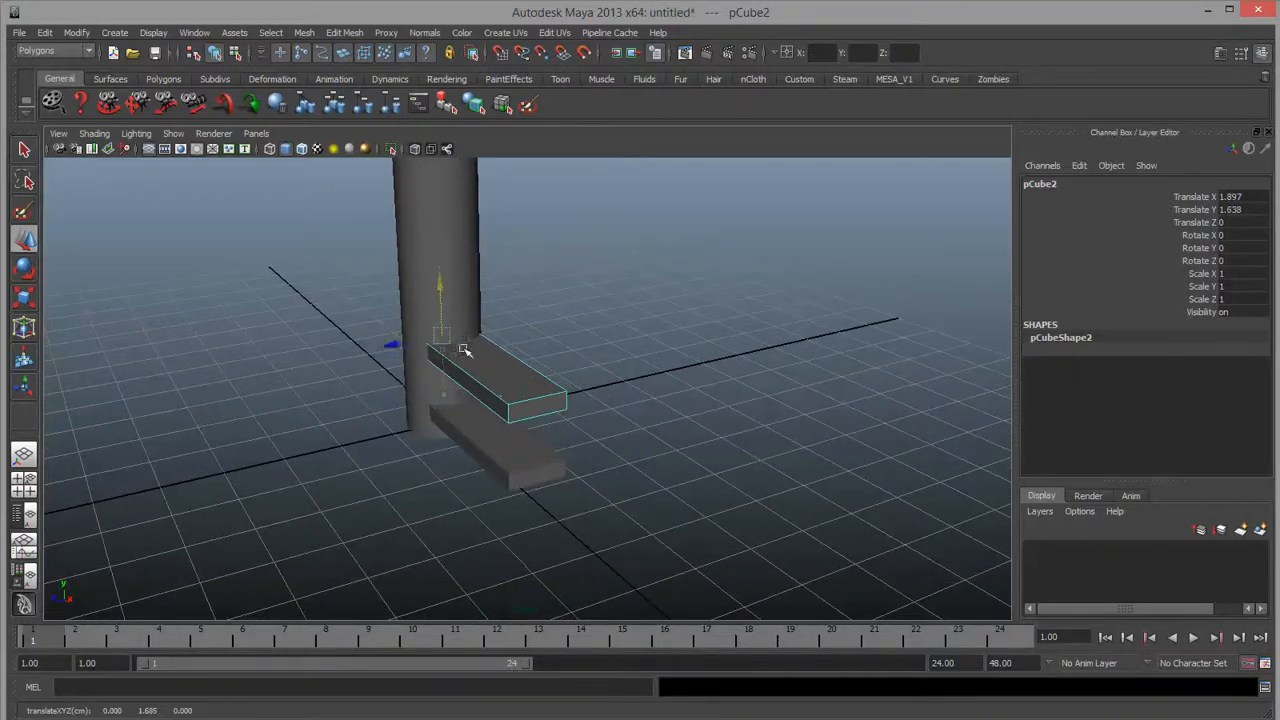
# Rotate the raised copy of the slab about 29 degrees around the Y axis.
pyautogui.press('e')
pyautogui.moveTo(430, 362); pyautogui.dragTo(470, 366)
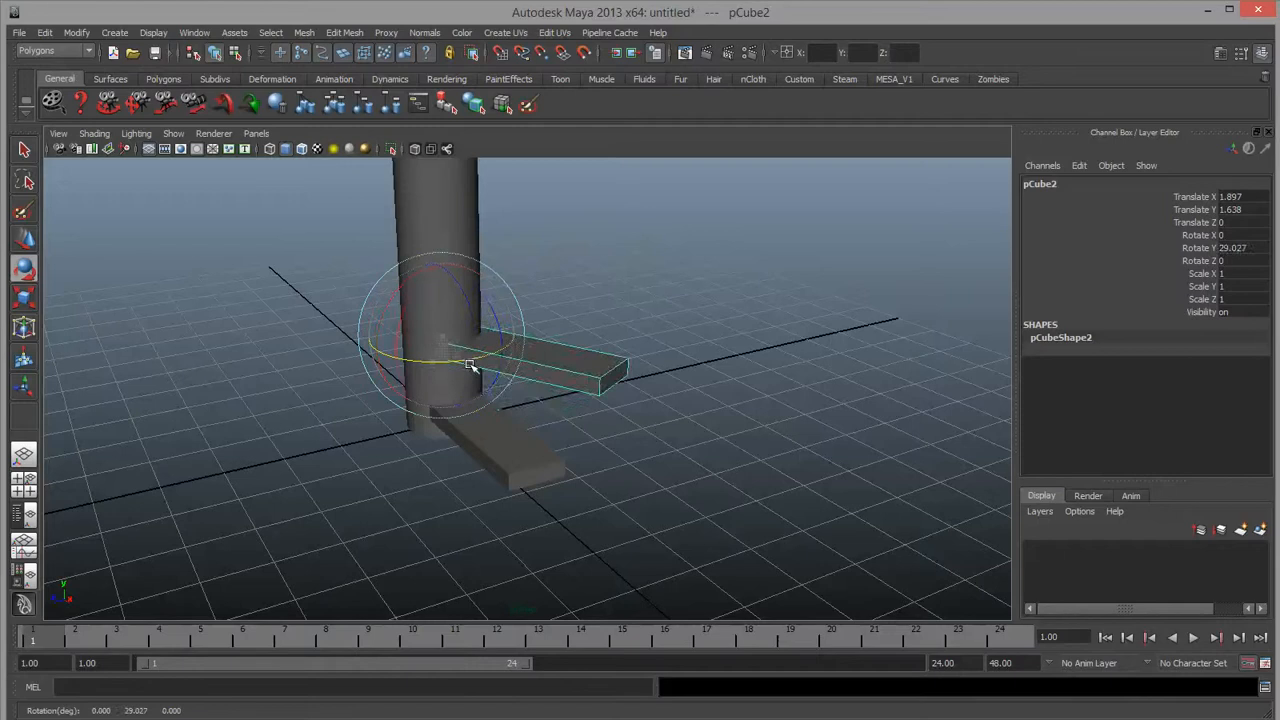
pyautogui.keyDown('alt'); pyautogui.moveTo(677, 371); pyautogui.dragTo(643, 443); pyautogui.keyUp('alt')
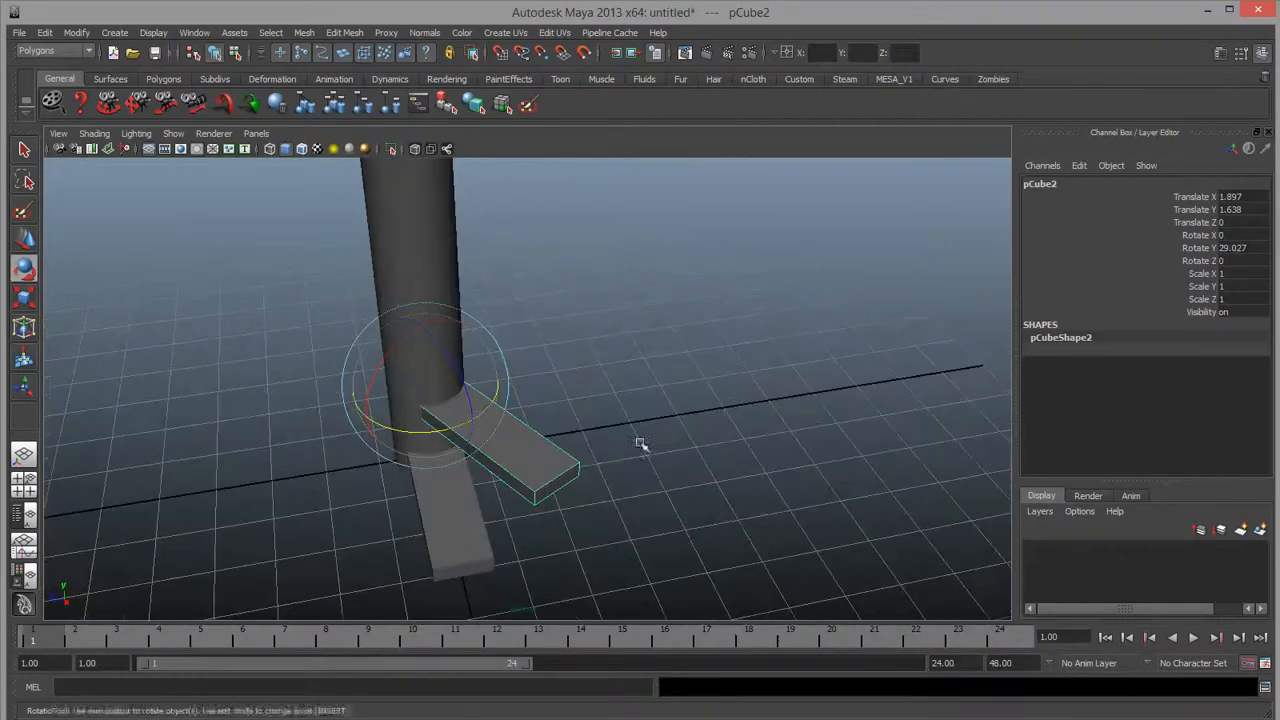
# Apply Duplicate with Transform 14 times to the rotated slab to build a spiral of steps up the column.
pyautogui.click(46, 33)
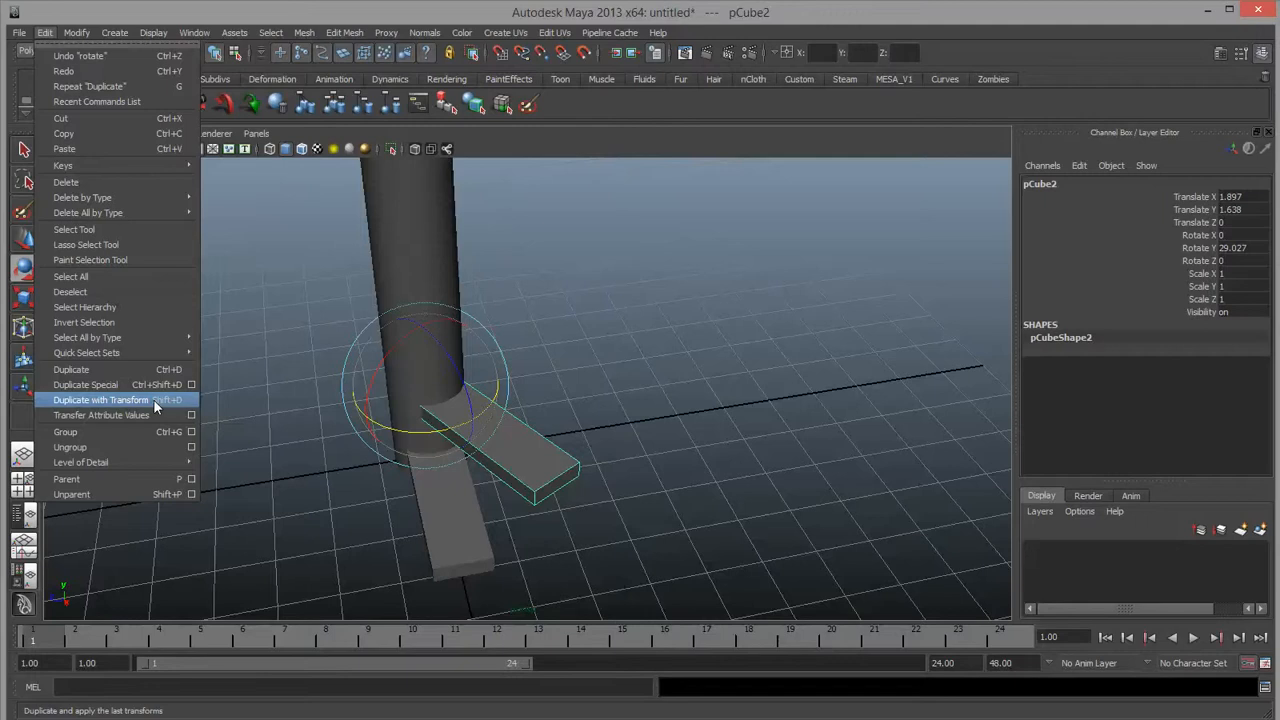
pyautogui.click(615, 14)
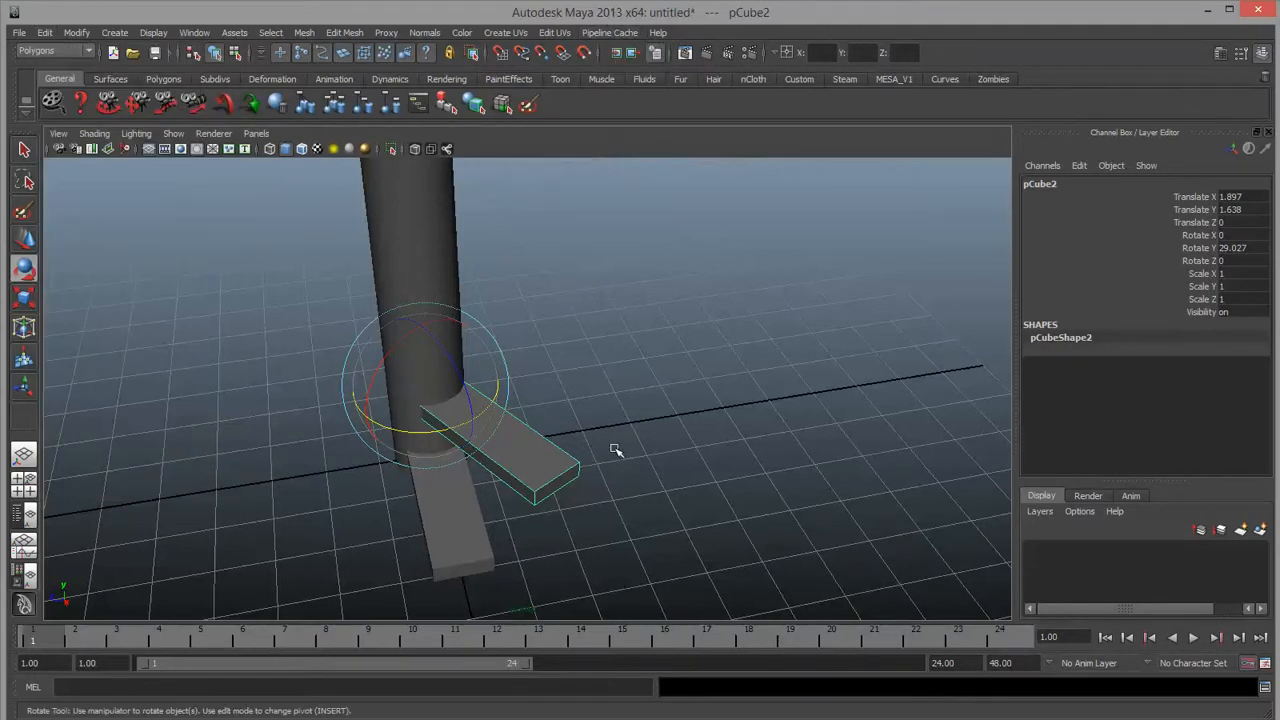
pyautogui.hotkey('shift', 'd')
pyautogui.hotkey('shift', 'd')
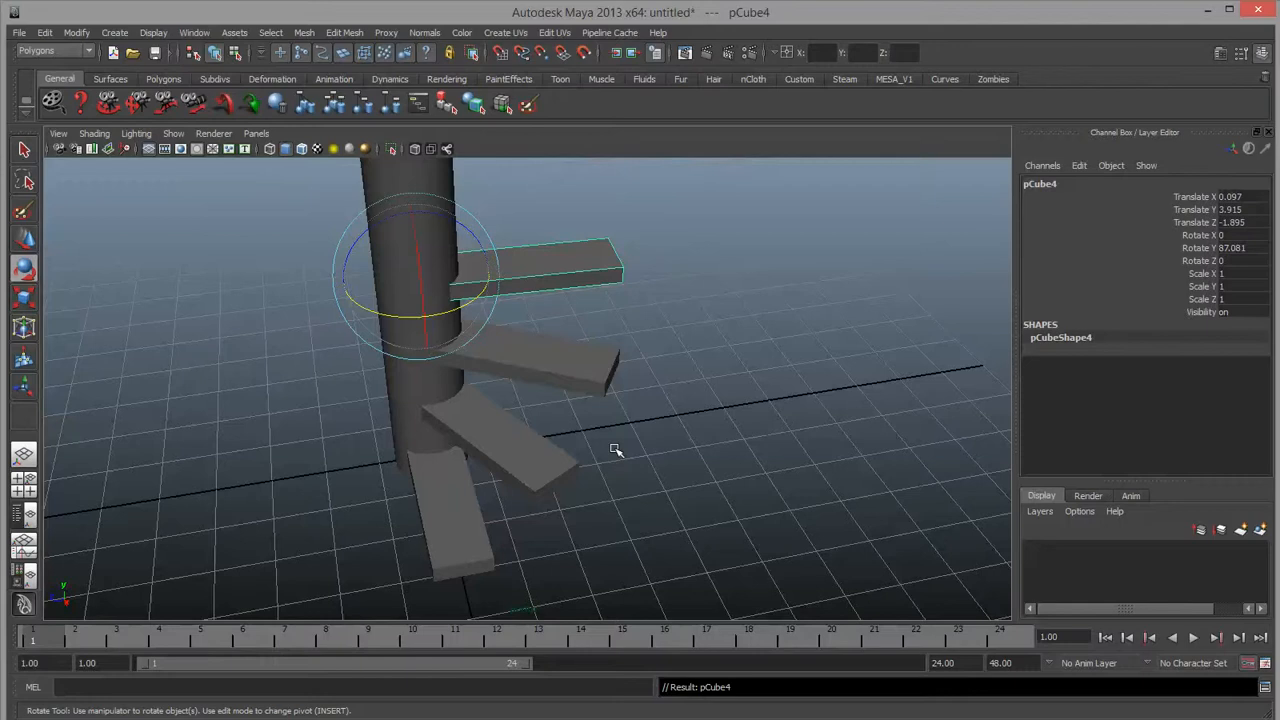
pyautogui.hotkey('shift', 'd')
pyautogui.scroll(-5, 615, 450)
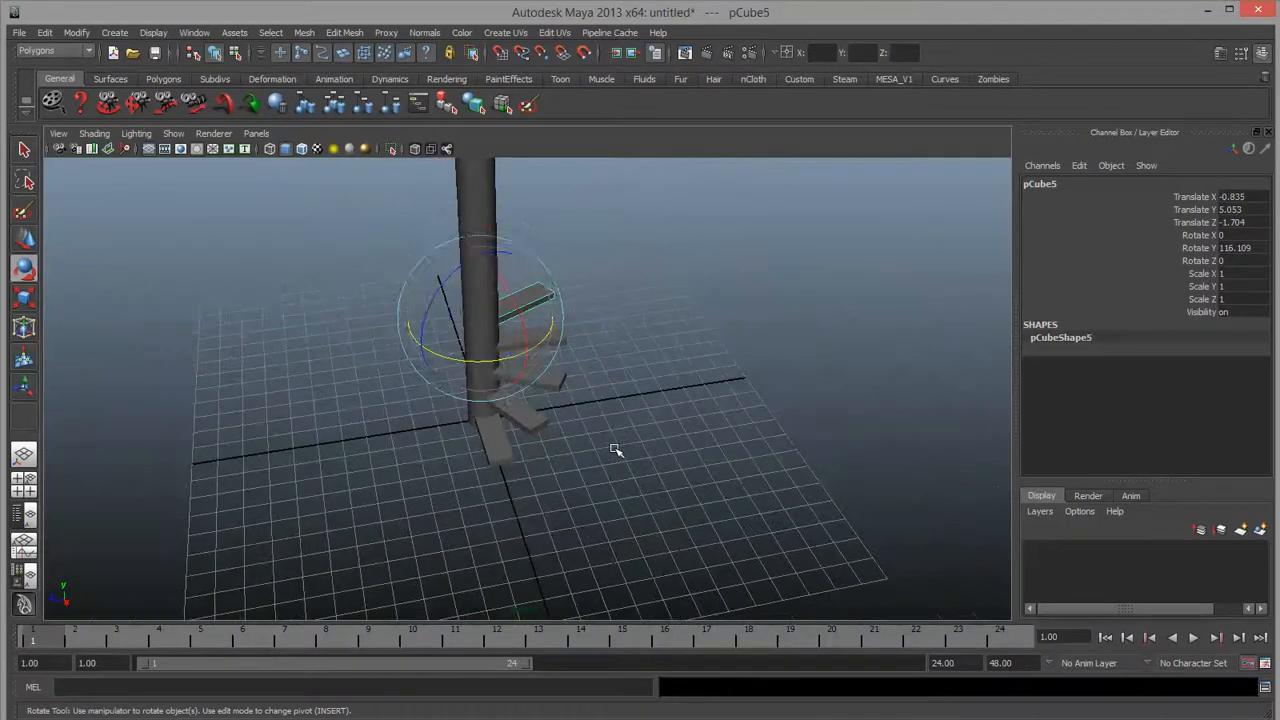
pyautogui.hotkey('shift', 'd')
pyautogui.hotkey('shift', 'd')
pyautogui.hotkey('shift', 'd')
pyautogui.hotkey('shift', 'd')
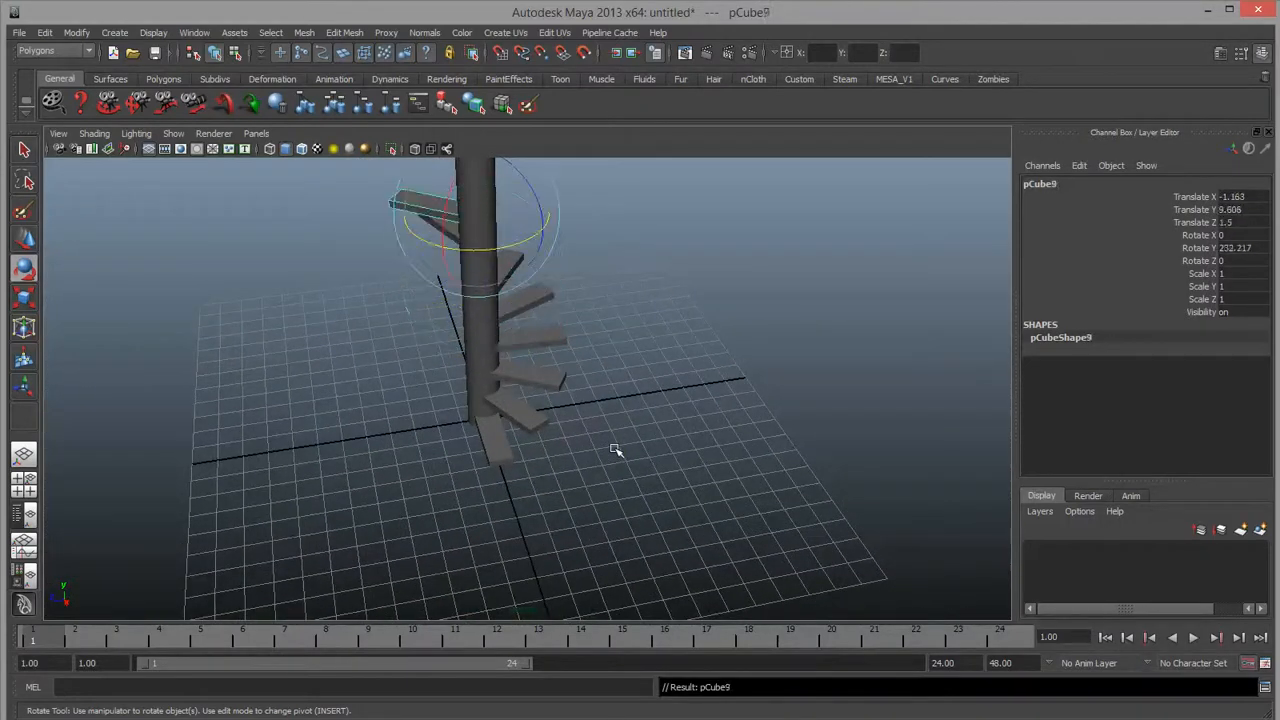
pyautogui.hotkey('shift', 'd')
pyautogui.hotkey('shift', 'd')
pyautogui.hotkey('shift', 'd')
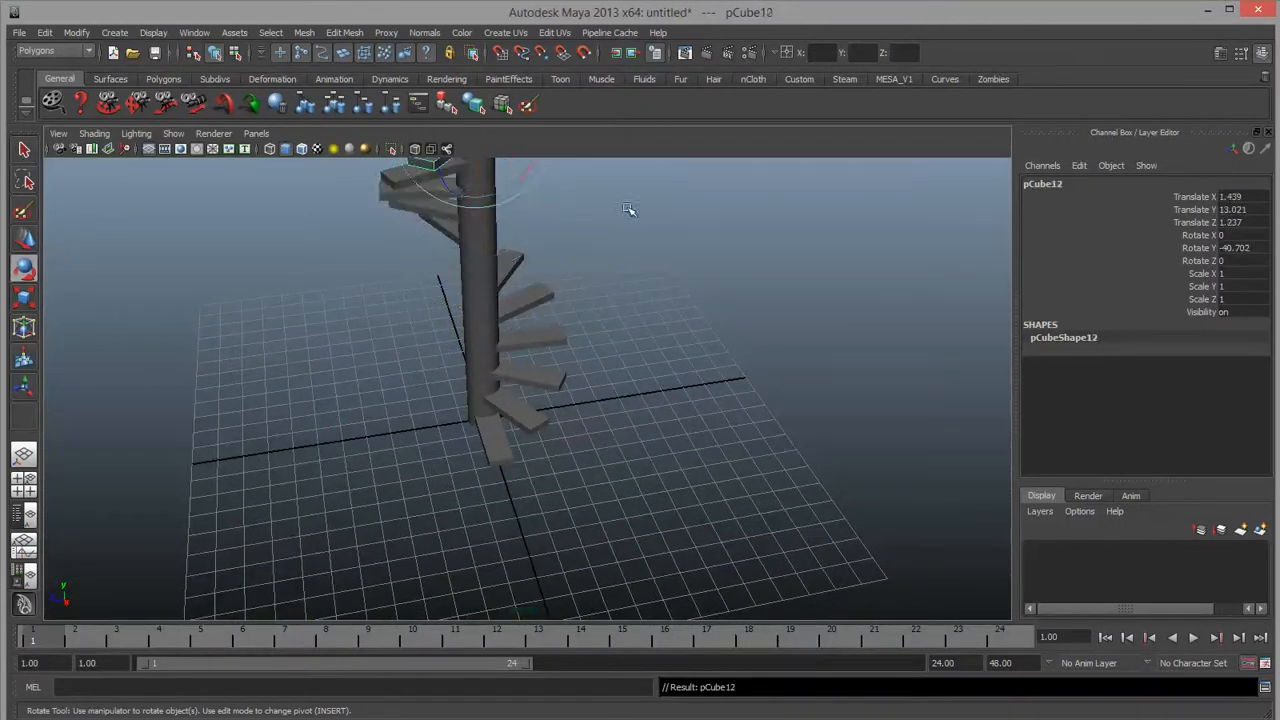
pyautogui.keyDown('alt'); pyautogui.moveTo(628, 209); pyautogui.dragTo(653, 378); pyautogui.keyUp('alt')
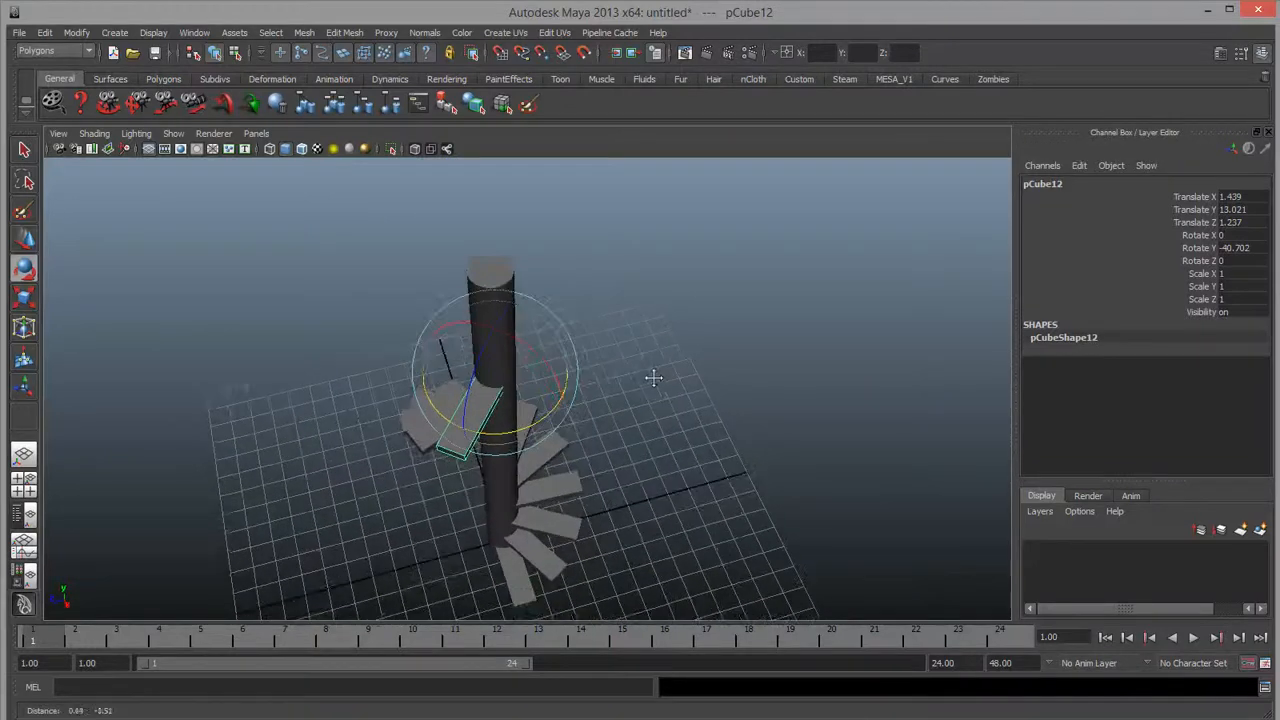
pyautogui.hotkey('shift', 'd')
pyautogui.hotkey('shift', 'd')
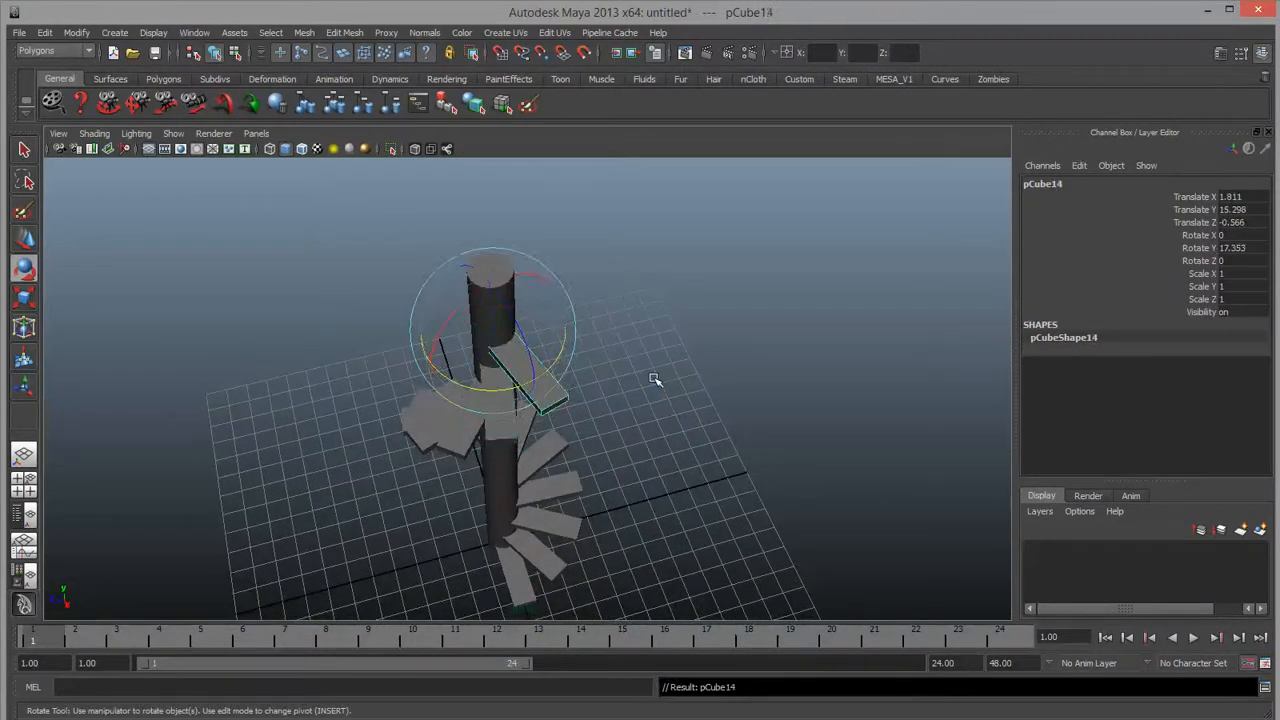
pyautogui.hotkey('shift', 'd')
pyautogui.hotkey('shift', 'd')
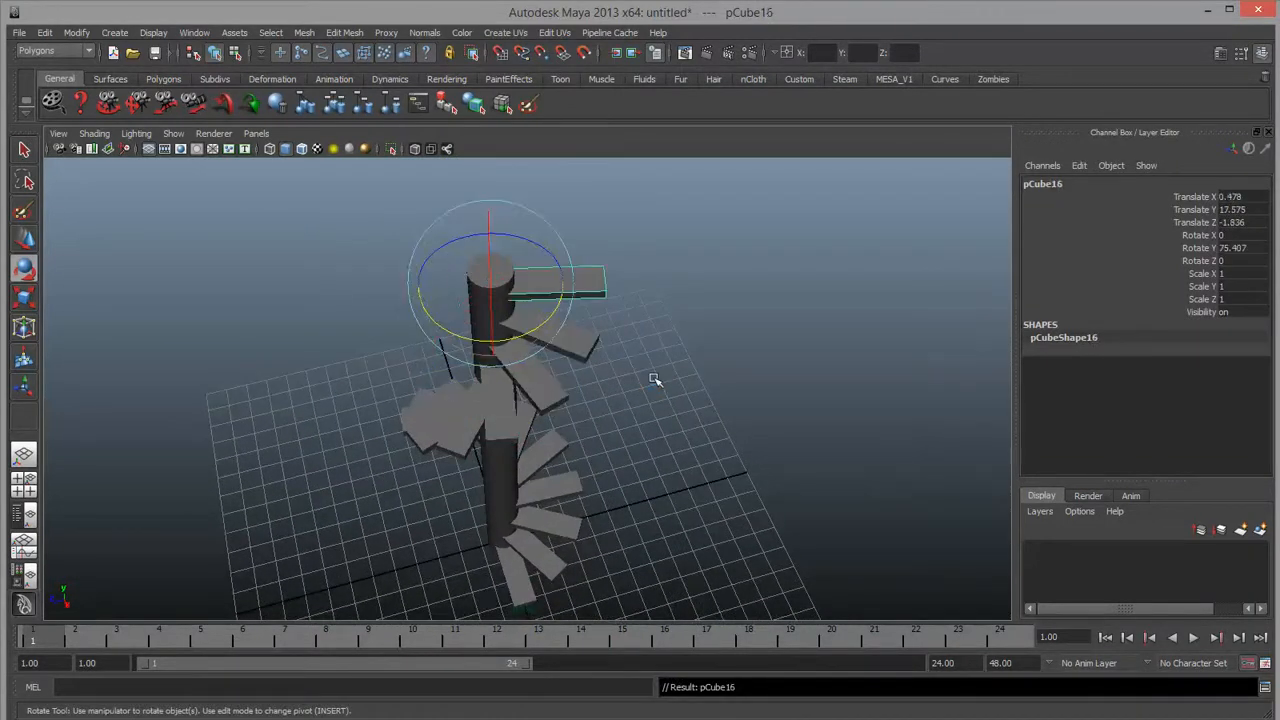
# Delete the column and all duplicated steps, keeping only the original slab at the base.
pyautogui.keyDown('alt'); pyautogui.moveTo(675, 387); pyautogui.dragTo(603, 396); pyautogui.keyUp('alt')
pyautogui.press('e')
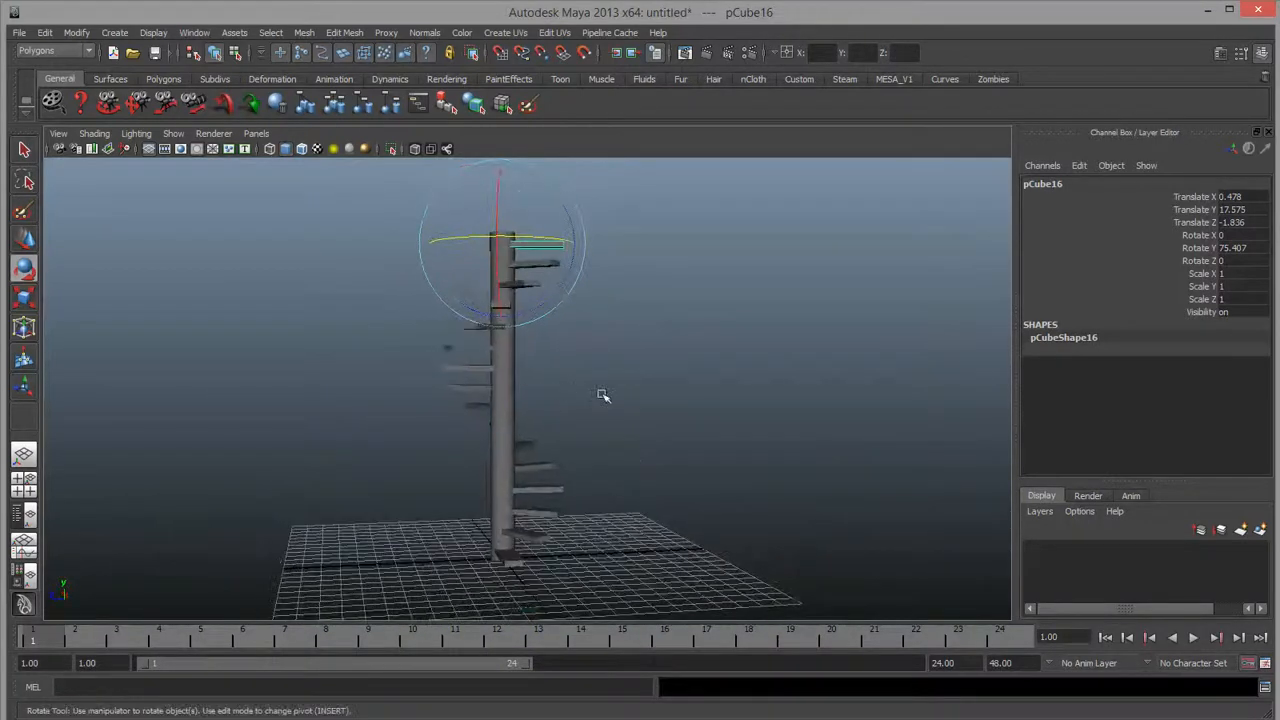
pyautogui.moveTo(380, 194); pyautogui.dragTo(648, 541)
pyautogui.press('Delete')
# Move the remaining slab along the Z axis to the edge of the grid, at about 10.34 in Z.
pyautogui.click(509, 554)
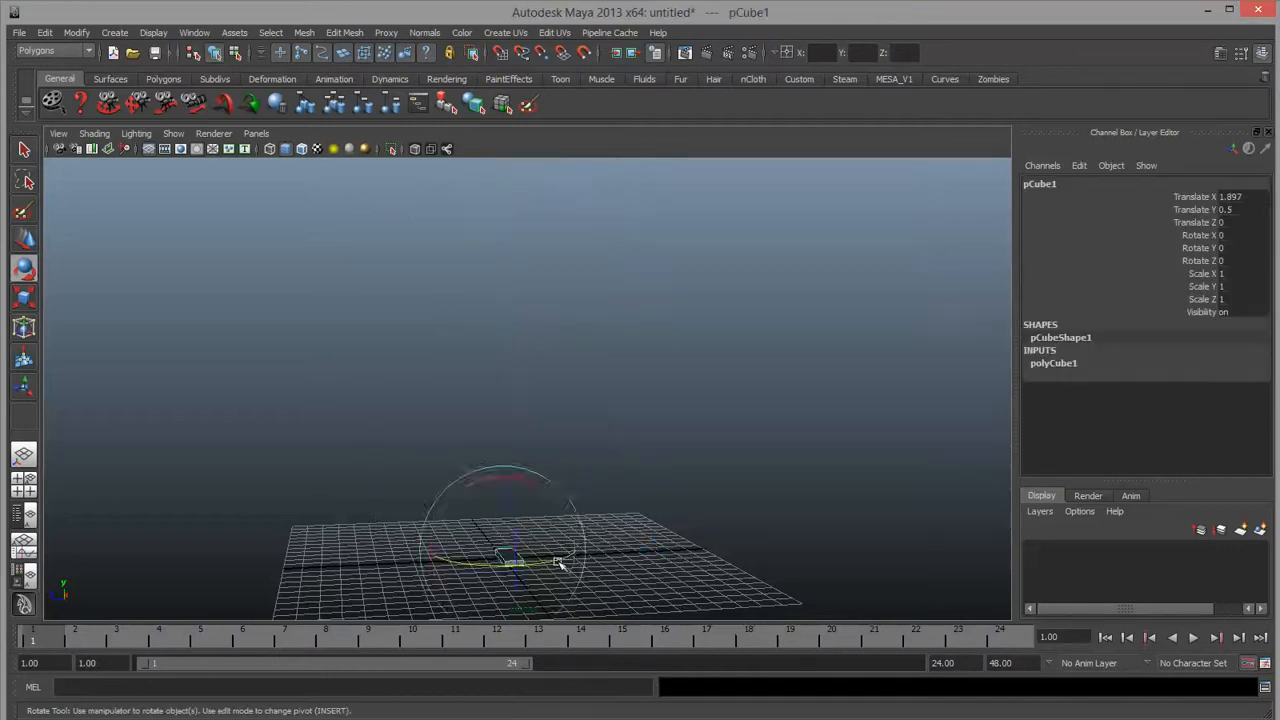
pyautogui.keyDown('alt'); pyautogui.moveTo(559, 564); pyautogui.dragTo(623, 603, button='right'); pyautogui.keyUp('alt')
pyautogui.keyDown('alt'); pyautogui.moveTo(623, 603); pyautogui.dragTo(629, 351, button='middle'); pyautogui.keyUp('alt')
pyautogui.keyDown('alt'); pyautogui.moveTo(629, 351); pyautogui.dragTo(580, 431); pyautogui.keyUp('alt')
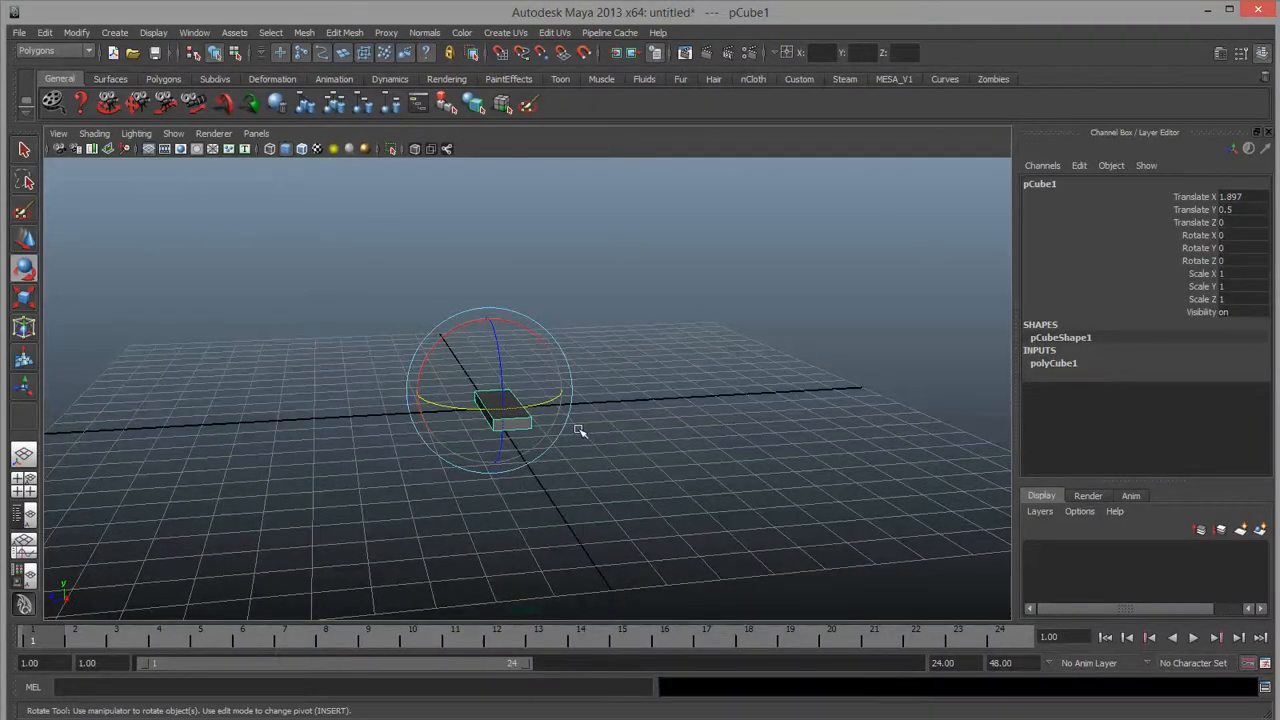
pyautogui.press('w')
pyautogui.moveTo(439, 393); pyautogui.dragTo(50, 421)
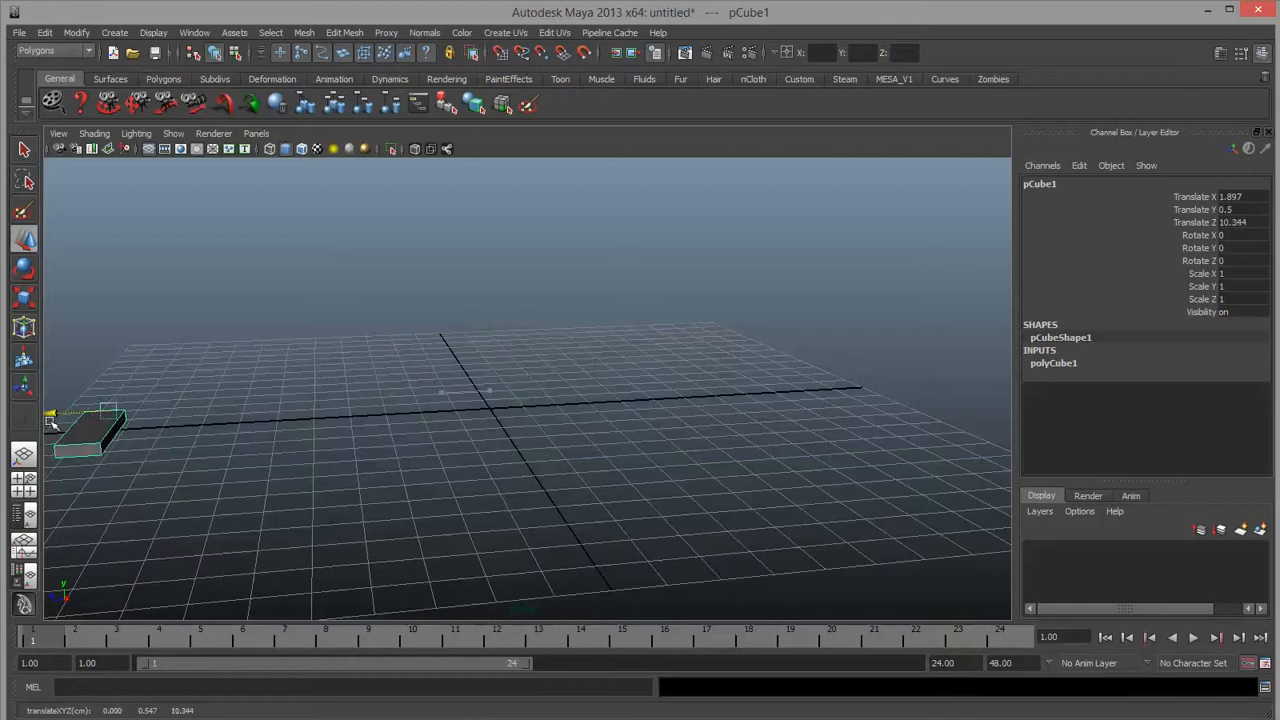
pyautogui.keyDown('alt'); pyautogui.moveTo(165, 431); pyautogui.dragTo(248, 439, button='middle'); pyautogui.keyUp('alt')
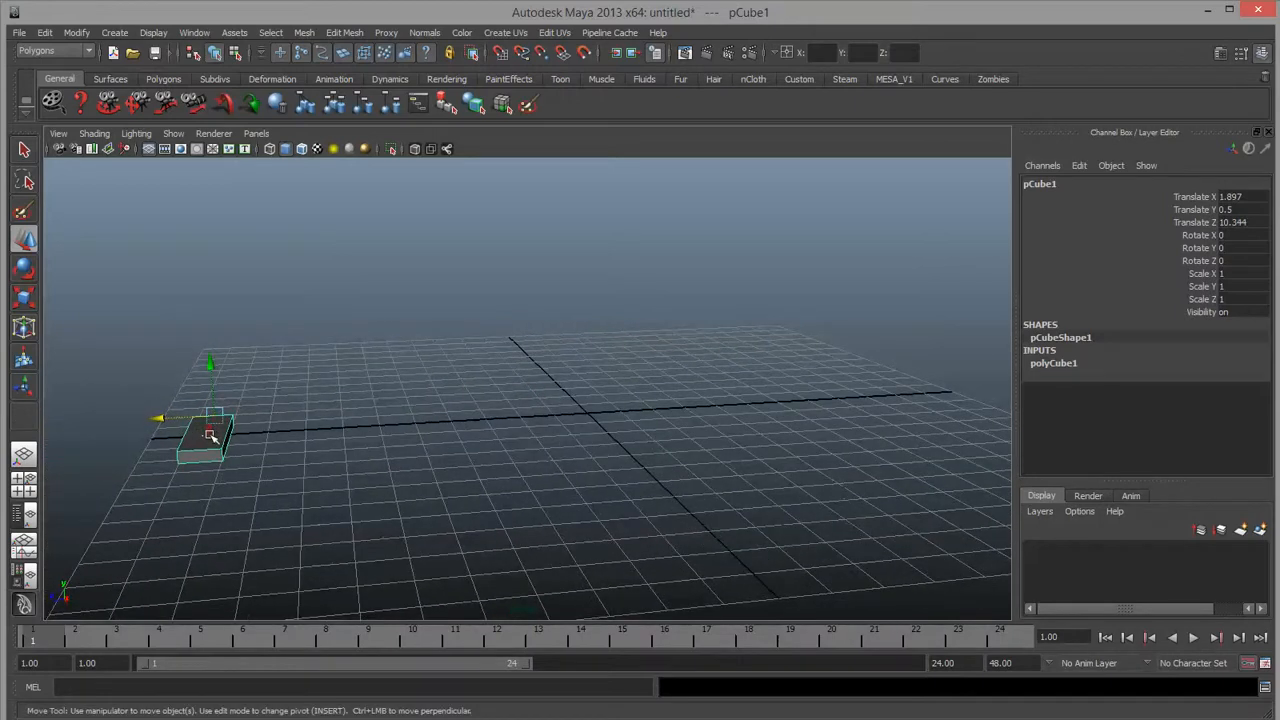
# Place a duplicate of the slab beside it at about 8.85 in Z and scale its height to about 1.7.
pyautogui.hotkey('ctrl', 'd')
pyautogui.moveTo(166, 418); pyautogui.dragTo(226, 401)
pyautogui.press('r')
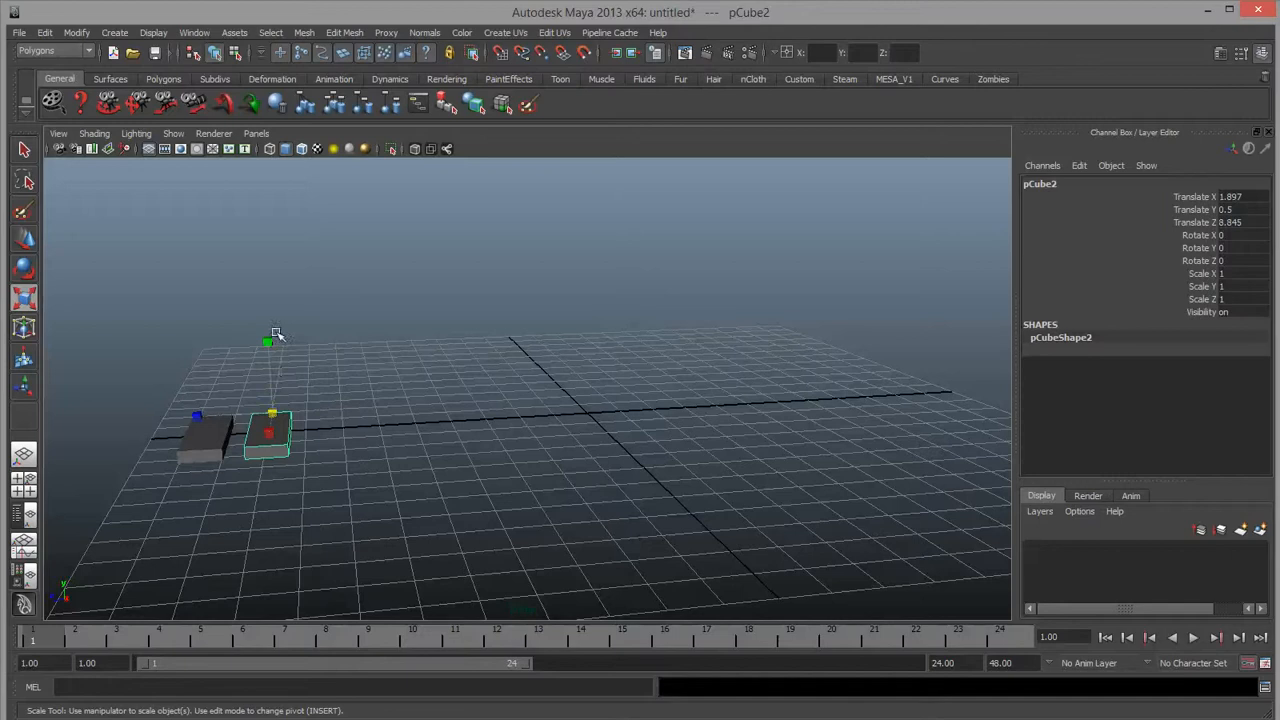
pyautogui.moveTo(268, 343)
pyautogui.mouseDown()
pyautogui.moveTo(263, 286)
pyautogui.moveTo(270, 349)
pyautogui.mouseUp()
# Adjust the taller copy's height position to about 0.66 in Y so its base sits level with the first slab.
pyautogui.press('w')
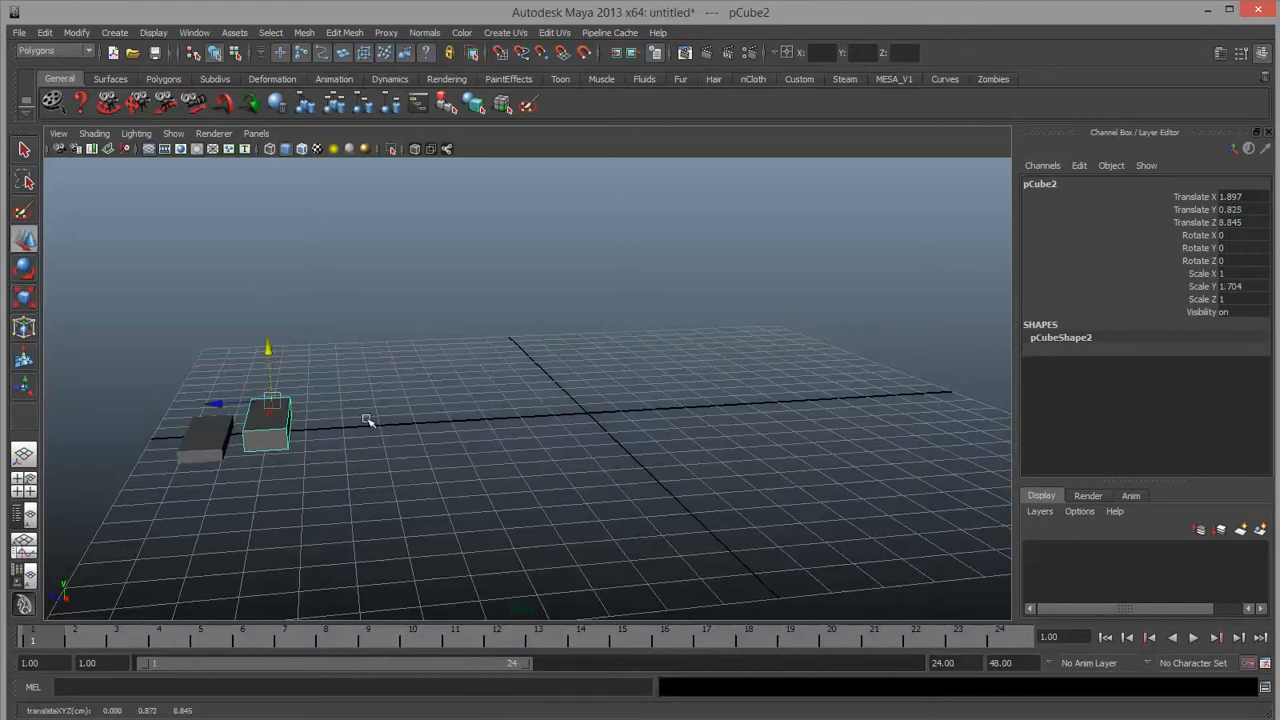
pyautogui.moveTo(368, 420)
pyautogui.keyDown('alt'); pyautogui.mouseDown()
pyautogui.moveTo(378, 399)
pyautogui.moveTo(366, 391)
pyautogui.moveTo(363, 434)
pyautogui.mouseUp(); pyautogui.keyUp('alt')
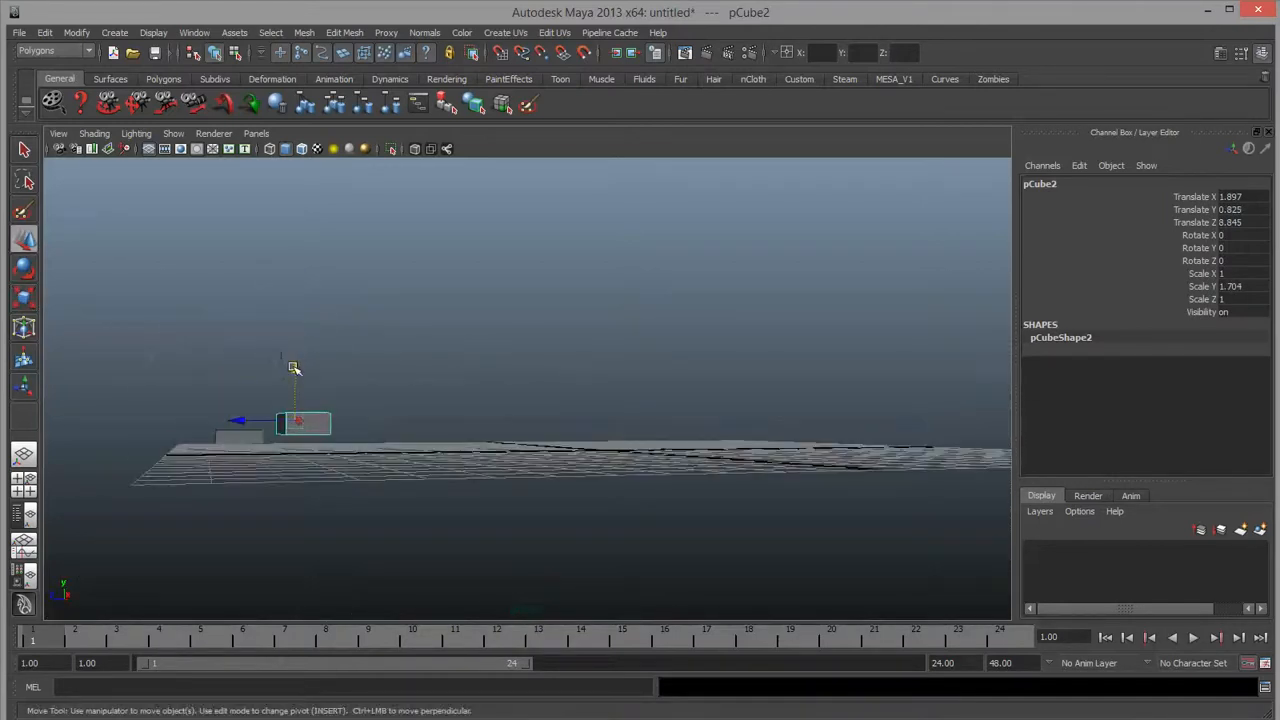
pyautogui.moveTo(292, 368); pyautogui.dragTo(289, 374)
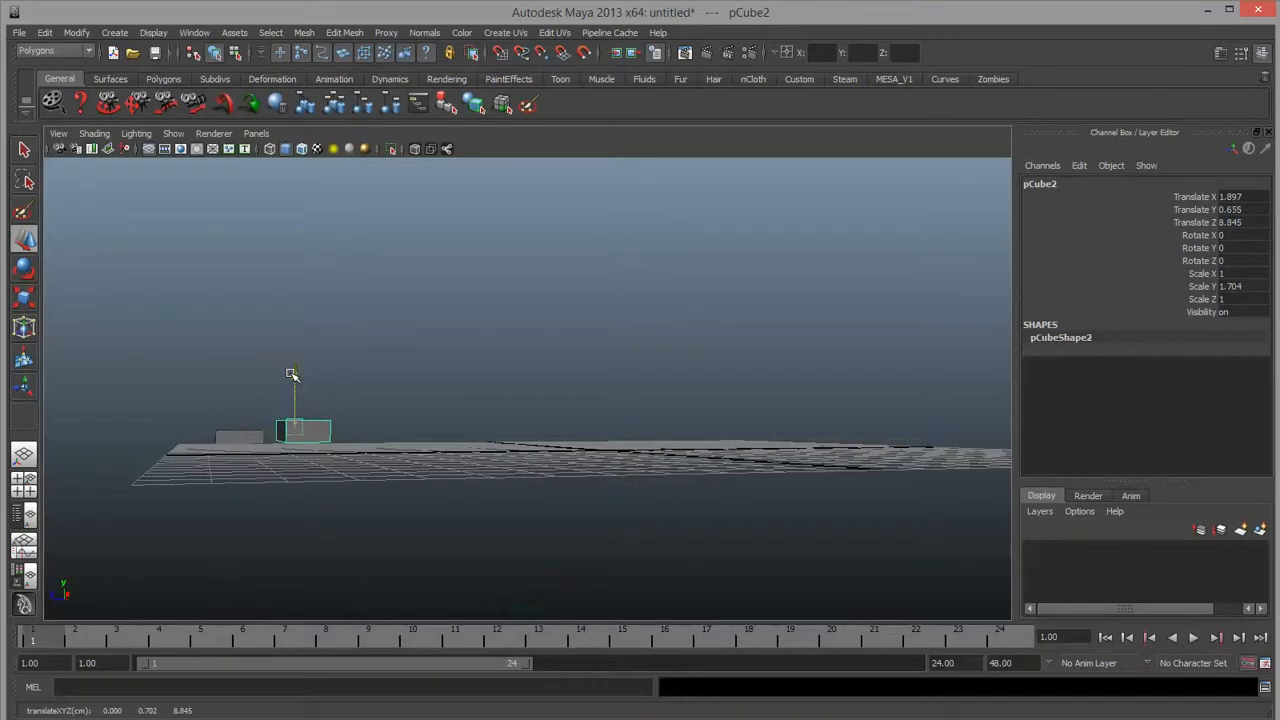
# Apply Duplicate with Transform seven times to the taller block to build a row of increasingly tall blocks.
pyautogui.keyDown('alt'); pyautogui.moveTo(360, 420); pyautogui.dragTo(370, 408); pyautogui.keyUp('alt')
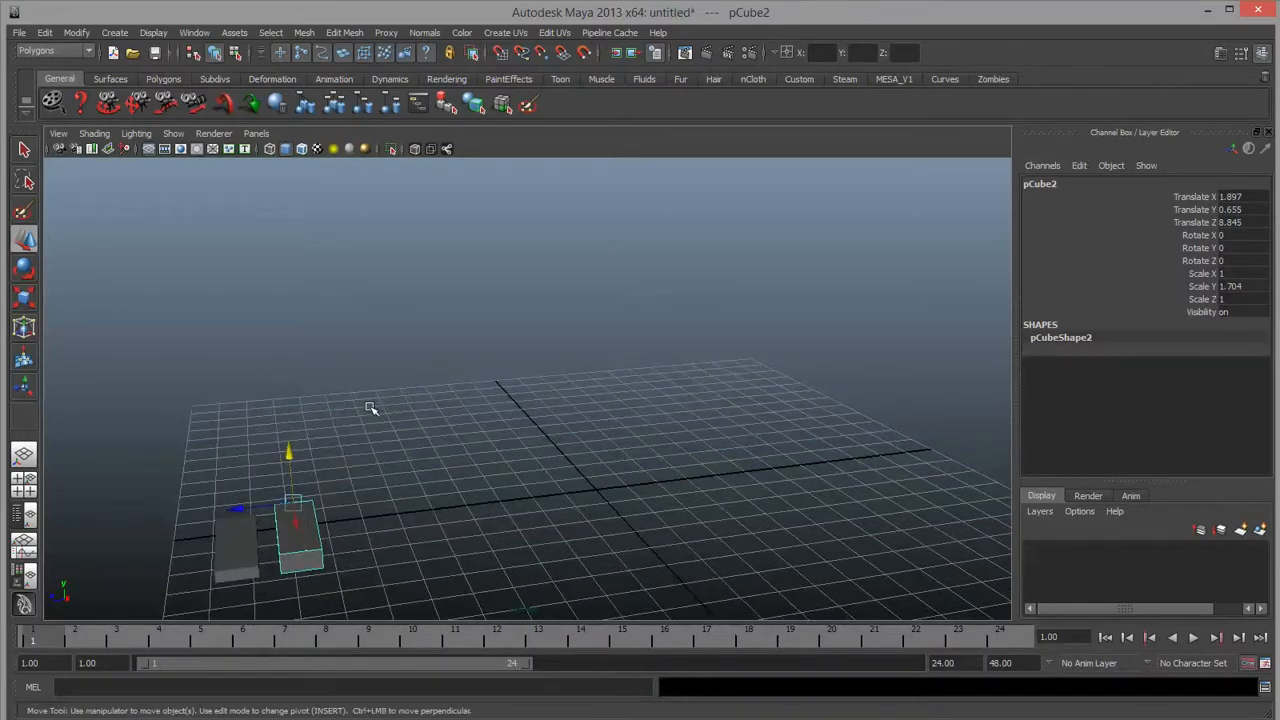
pyautogui.hotkey('shift', 'd')
pyautogui.hotkey('shift', 'd')
pyautogui.hotkey('shift', 'd')
pyautogui.hotkey('shift', 'd')
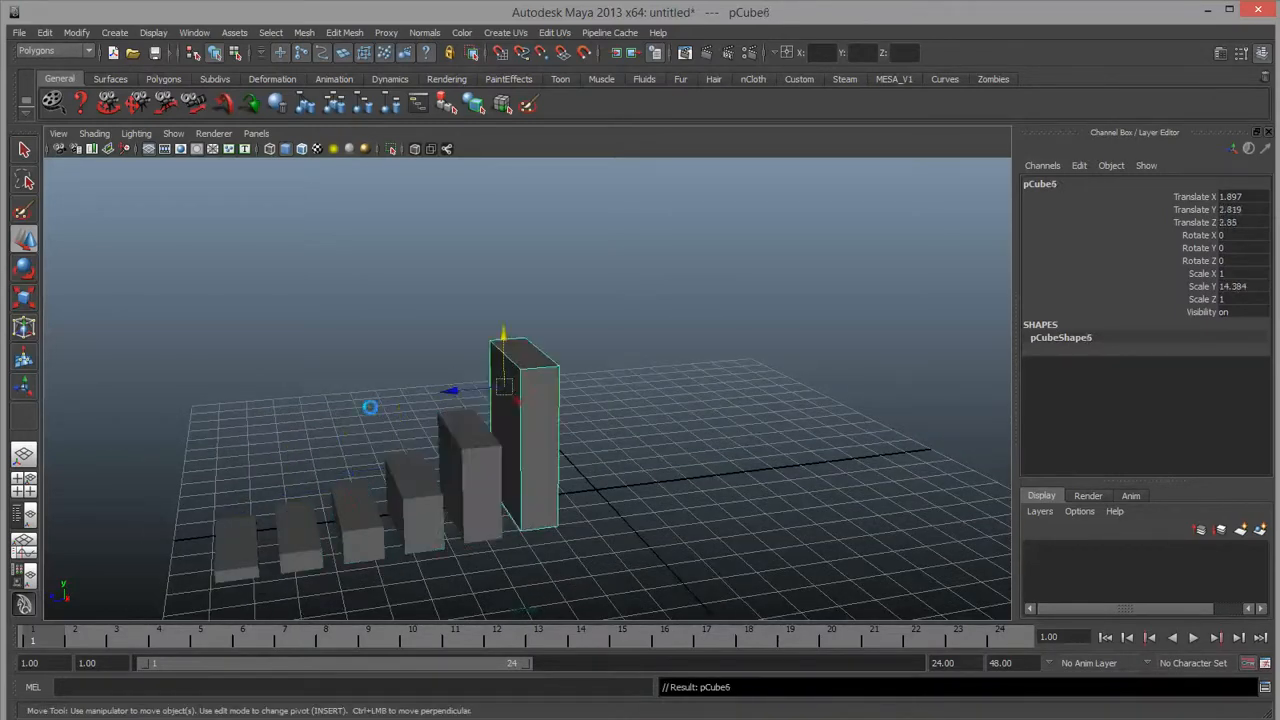
pyautogui.hotkey('shift', 'd')
pyautogui.scroll(-3, 370, 407)
pyautogui.hotkey('shift', 'd')
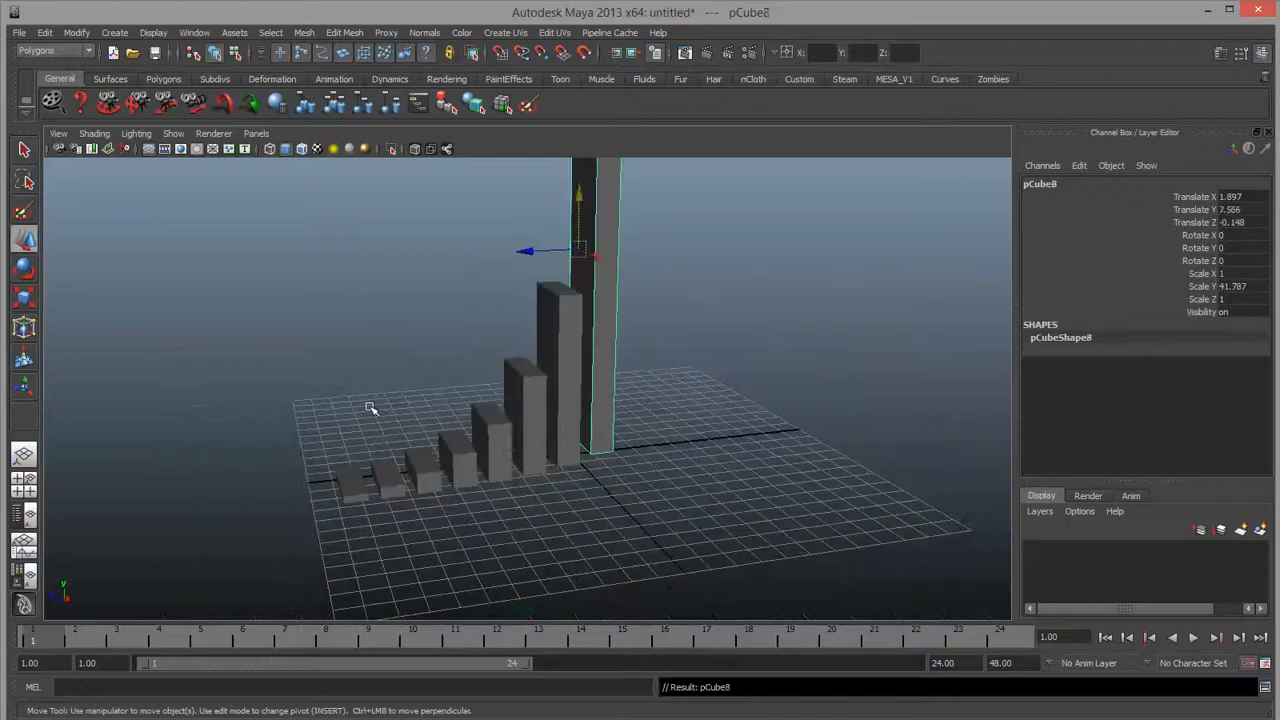
pyautogui.scroll(-2, 370, 407)
pyautogui.hotkey('shift', 'd')
pyautogui.keyDown('alt'); pyautogui.moveTo(370, 408); pyautogui.dragTo(425, 382); pyautogui.keyUp('alt')
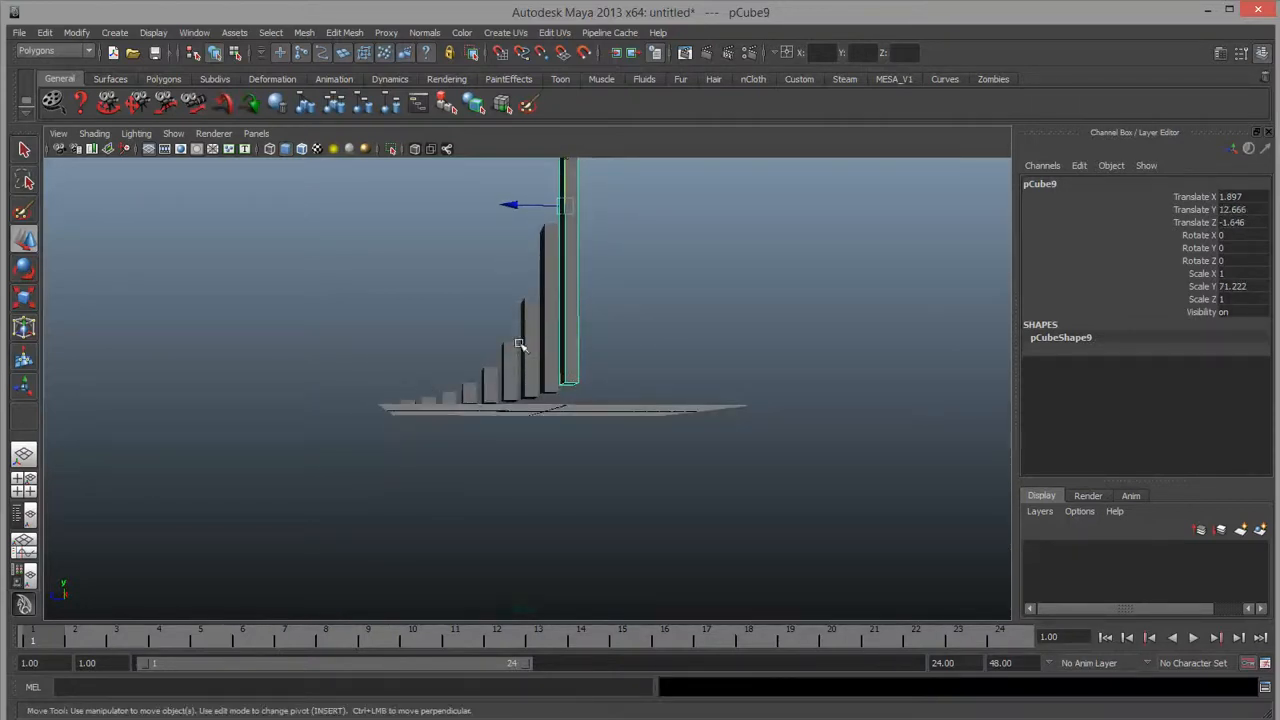
# Examine the row of increasingly tall blocks and the top vertices of the tallest one.
pyautogui.keyDown('alt'); pyautogui.moveTo(519, 345); pyautogui.dragTo(471, 414); pyautogui.keyUp('alt')
pyautogui.keyDown('alt'); pyautogui.moveTo(471, 414); pyautogui.dragTo(529, 449, button='right'); pyautogui.keyUp('alt')
pyautogui.keyDown('alt'); pyautogui.moveTo(529, 449); pyautogui.dragTo(549, 451); pyautogui.keyUp('alt')
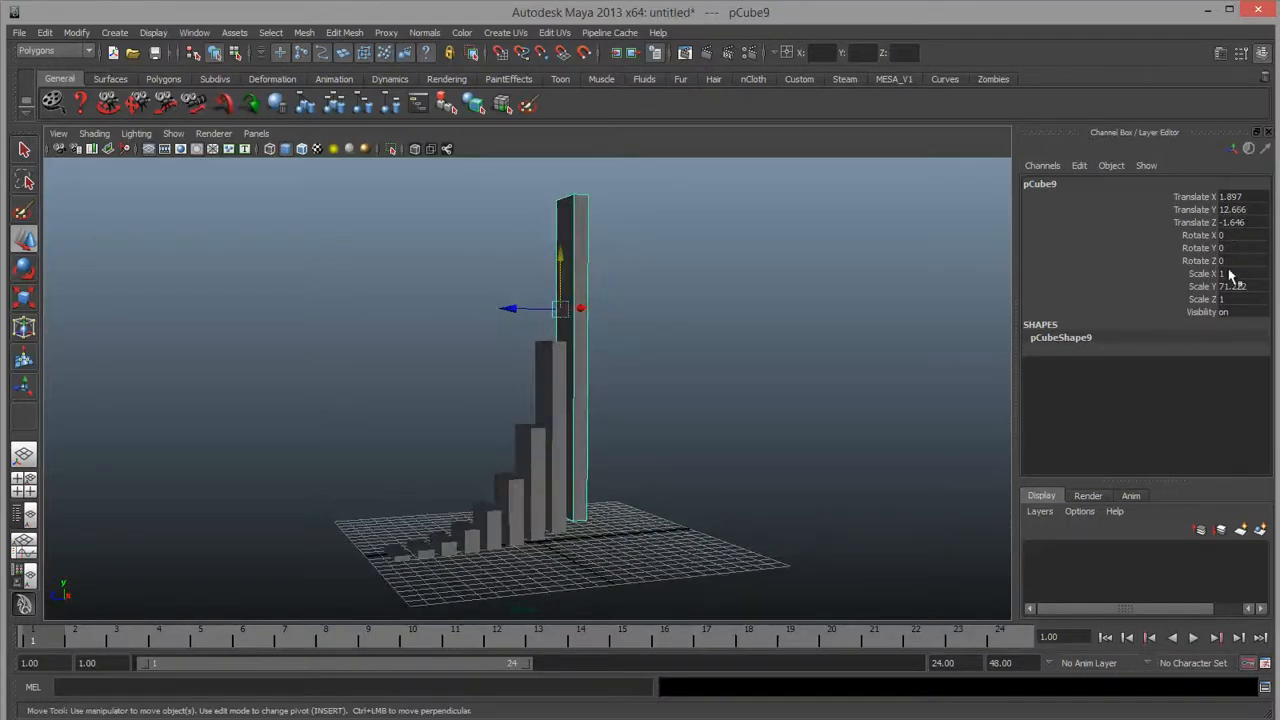
pyautogui.moveTo(570, 212); pyautogui.dragTo(551, 200, button='right')
pyautogui.moveTo(540, 180); pyautogui.dragTo(629, 224)
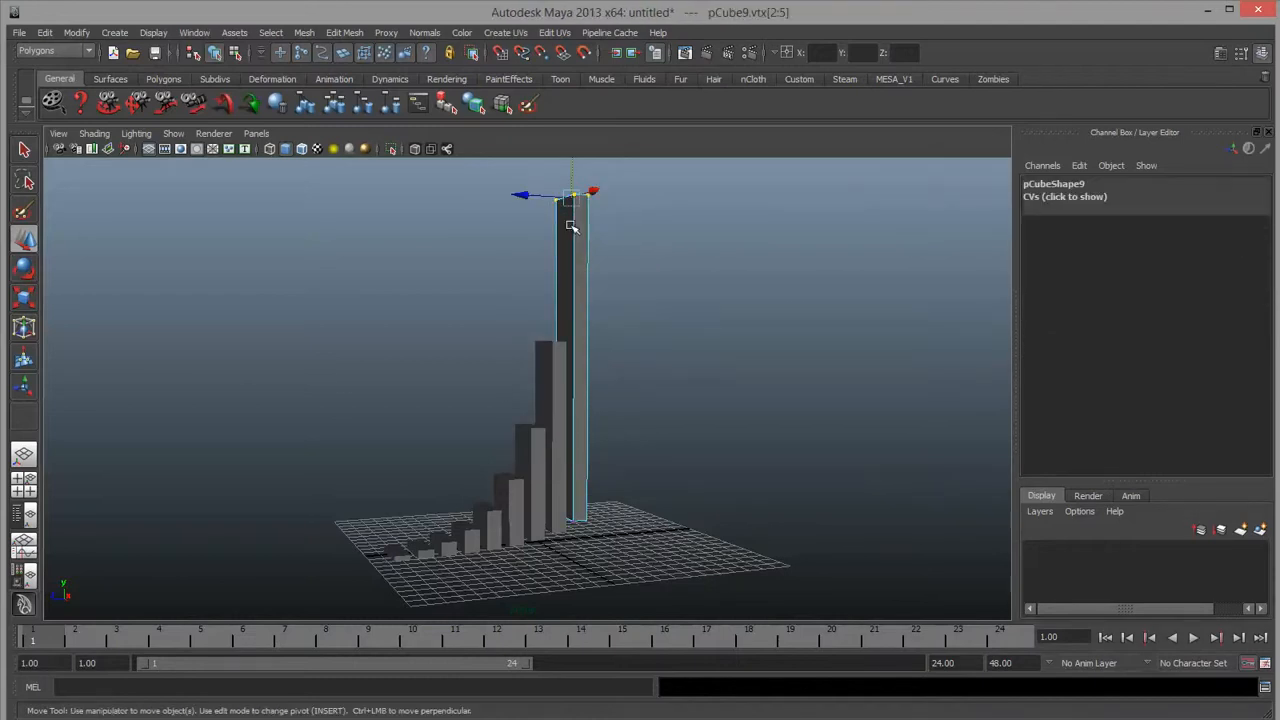
pyautogui.moveTo(570, 226); pyautogui.dragTo(634, 208, button='right')
pyautogui.moveTo(636, 384)
pyautogui.keyDown('alt'); pyautogui.mouseDown()
pyautogui.moveTo(537, 374)
pyautogui.moveTo(646, 388)
pyautogui.mouseUp(); pyautogui.keyUp('alt')
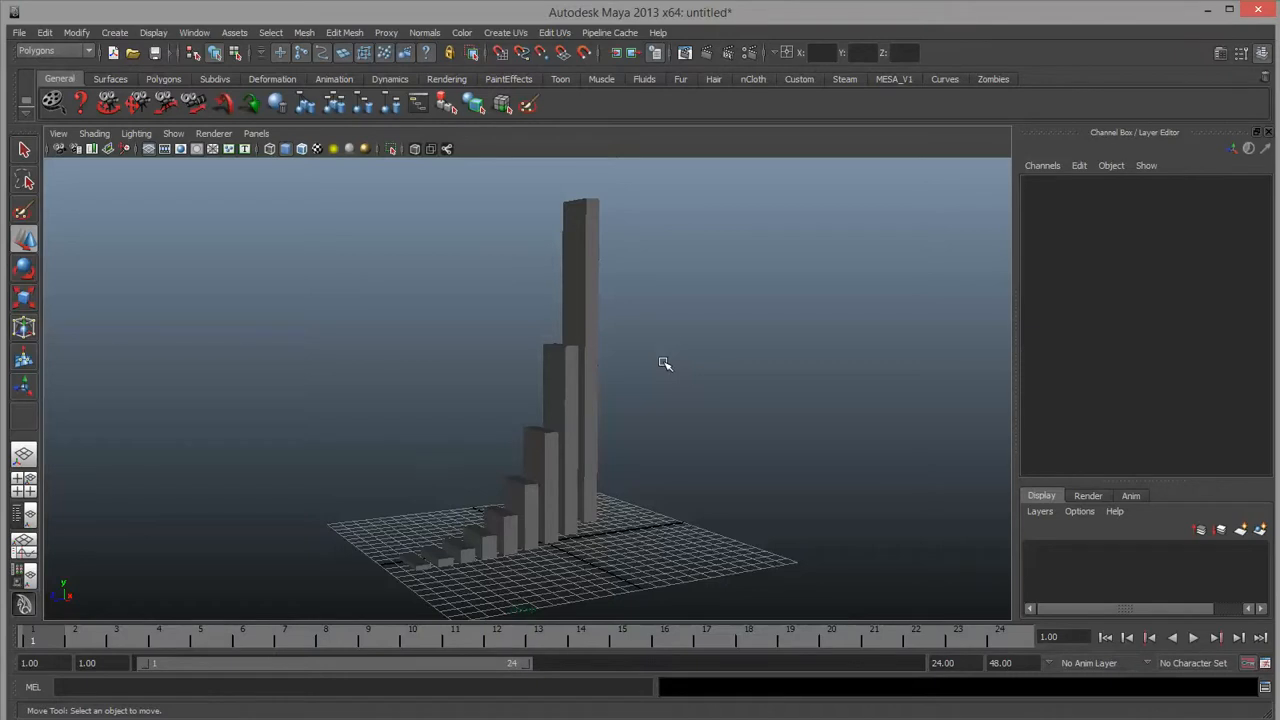
pyautogui.keyDown('alt'); pyautogui.moveTo(689, 378); pyautogui.dragTo(657, 374); pyautogui.keyUp('alt')
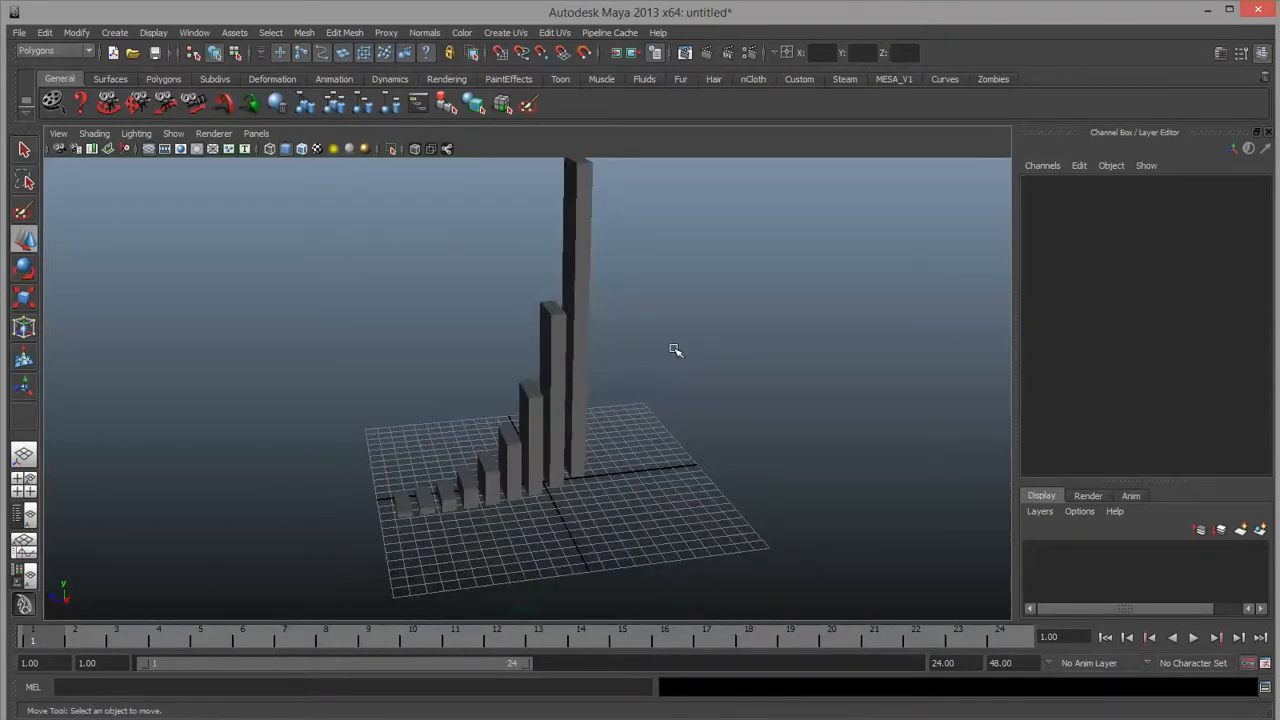
# Delete all the taller blocks and select the first slab that remains at the edge of the grid.
pyautogui.moveTo(675, 350); pyautogui.dragTo(422, 565)
pyautogui.press('Delete')
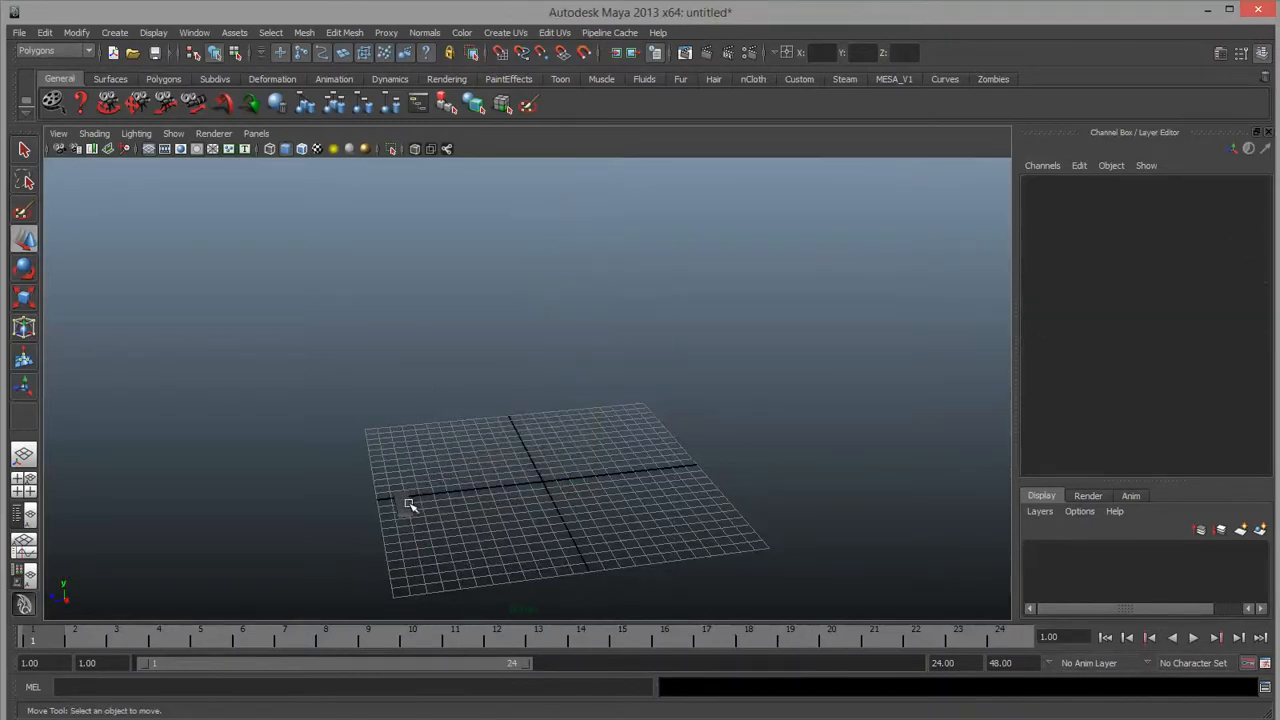
pyautogui.click(409, 504)
pyautogui.scroll(5, 424, 515)
pyautogui.keyDown('alt'); pyautogui.moveTo(430, 517); pyautogui.dragTo(637, 340, button='middle'); pyautogui.keyUp('alt')
# Center the slab's pivot and scale the slab thin along the X axis to about 0.085.
pyautogui.press('r')
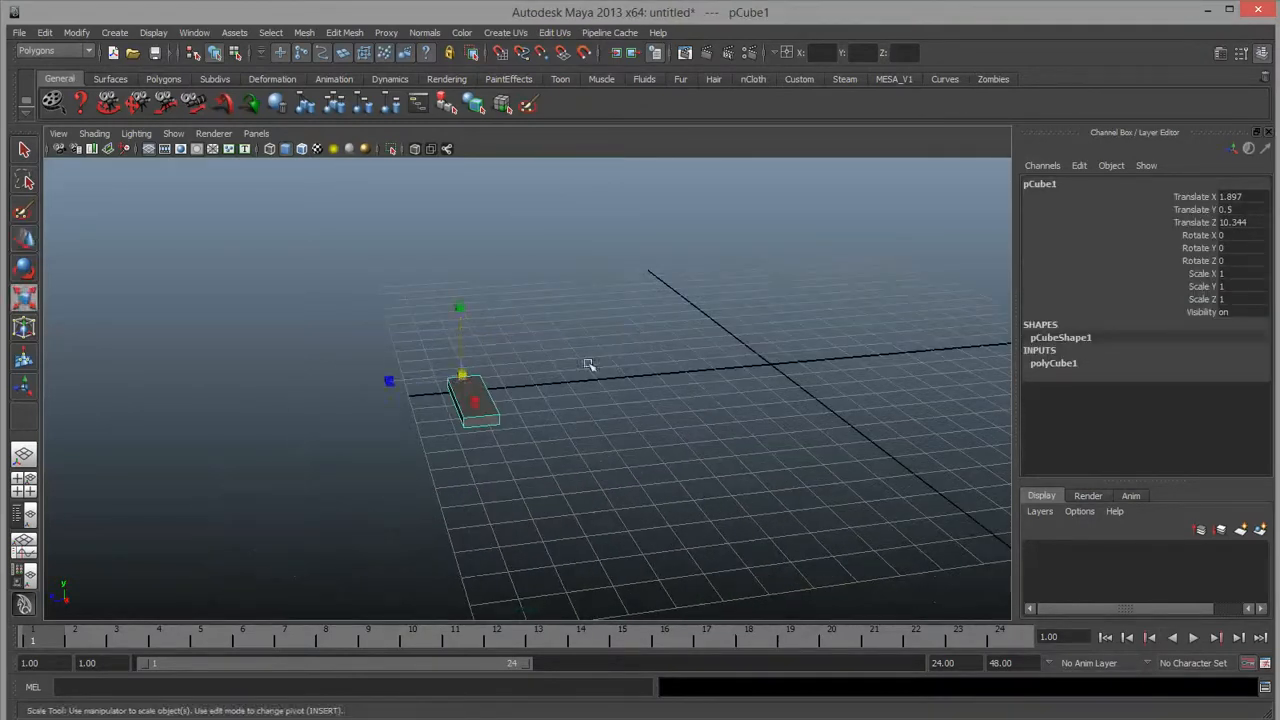
pyautogui.keyDown('alt'); pyautogui.moveTo(545, 398); pyautogui.dragTo(680, 418); pyautogui.keyUp('alt')
pyautogui.keyDown('alt'); pyautogui.moveTo(680, 418); pyautogui.dragTo(666, 424, button='middle'); pyautogui.keyUp('alt')
pyautogui.keyDown('alt'); pyautogui.moveTo(577, 426); pyautogui.dragTo(785, 447, button='right'); pyautogui.keyUp('alt')
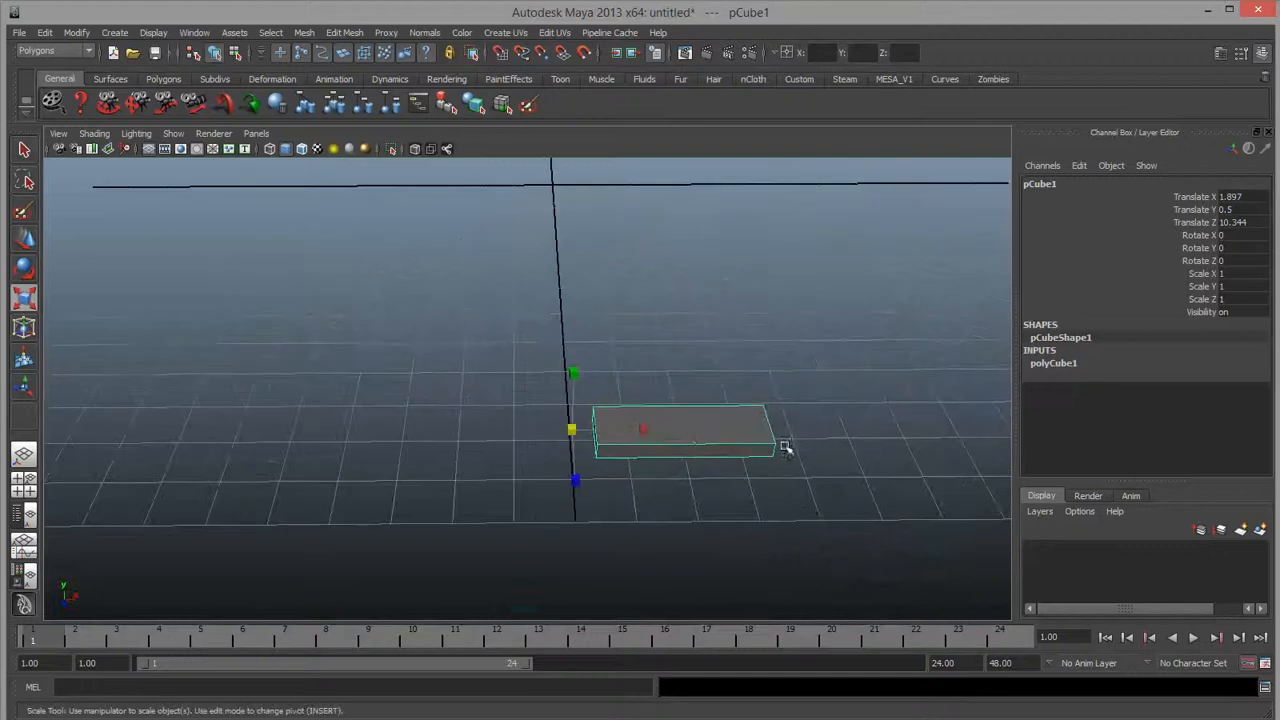
pyautogui.click(76, 32)
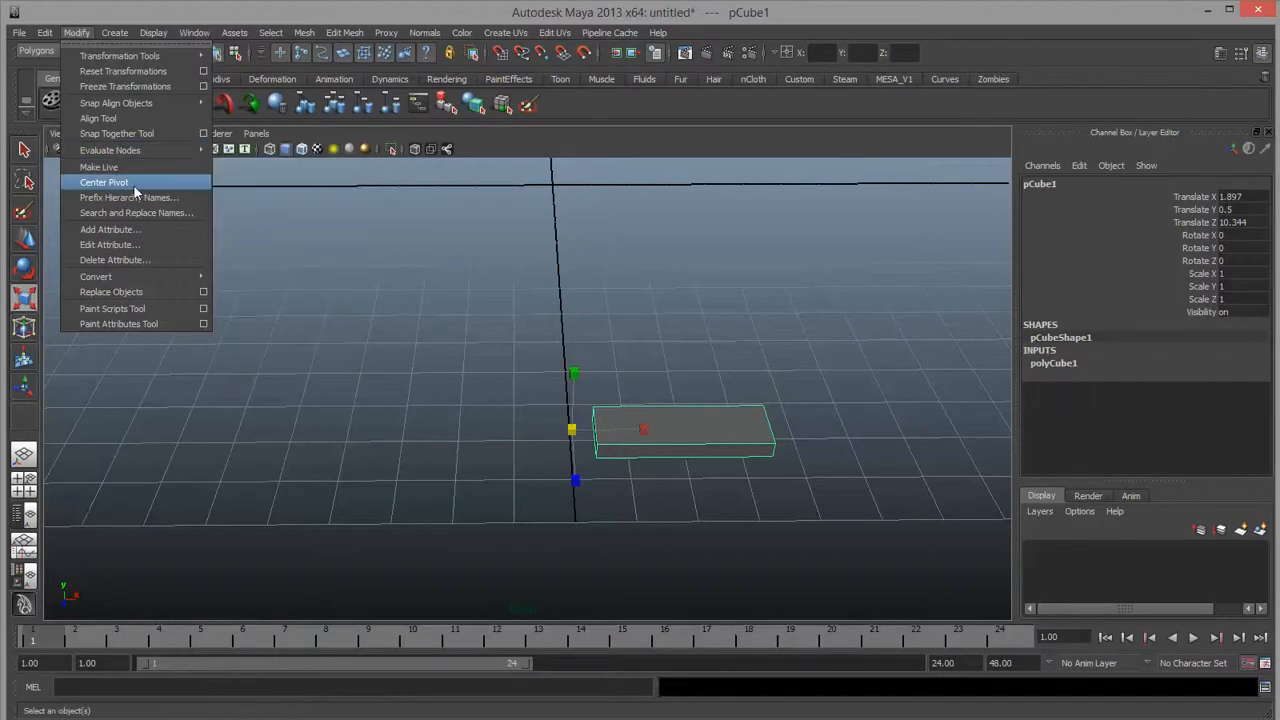
pyautogui.click(104, 182)
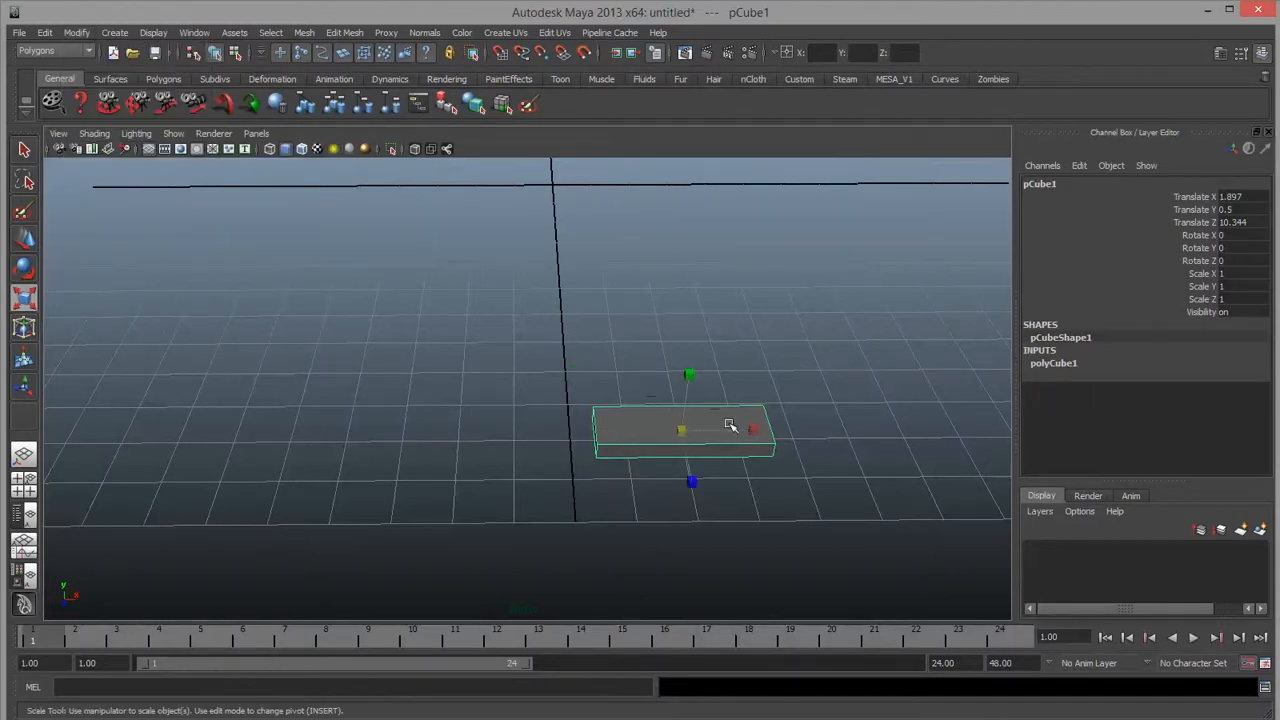
pyautogui.click(765, 368)
pyautogui.click(731, 429)
# Raise the slab's top face to about 5 in Y to turn it into a tall plank.
pyautogui.keyDown('alt'); pyautogui.moveTo(762, 432); pyautogui.dragTo(528, 480); pyautogui.keyUp('alt')
pyautogui.moveTo(512, 468); pyautogui.dragTo(520, 480, button='right')
pyautogui.click(521, 469)
pyautogui.press('w')
pyautogui.moveTo(505, 423); pyautogui.dragTo(486, 138)
pyautogui.keyDown('alt'); pyautogui.moveTo(530, 262); pyautogui.dragTo(532, 290, button='middle'); pyautogui.keyUp('alt')
pyautogui.keyDown('alt'); pyautogui.moveTo(532, 290); pyautogui.dragTo(533, 432); pyautogui.keyUp('alt')
pyautogui.keyDown('alt'); pyautogui.moveTo(533, 432); pyautogui.dragTo(553, 425, button='middle'); pyautogui.keyUp('alt')
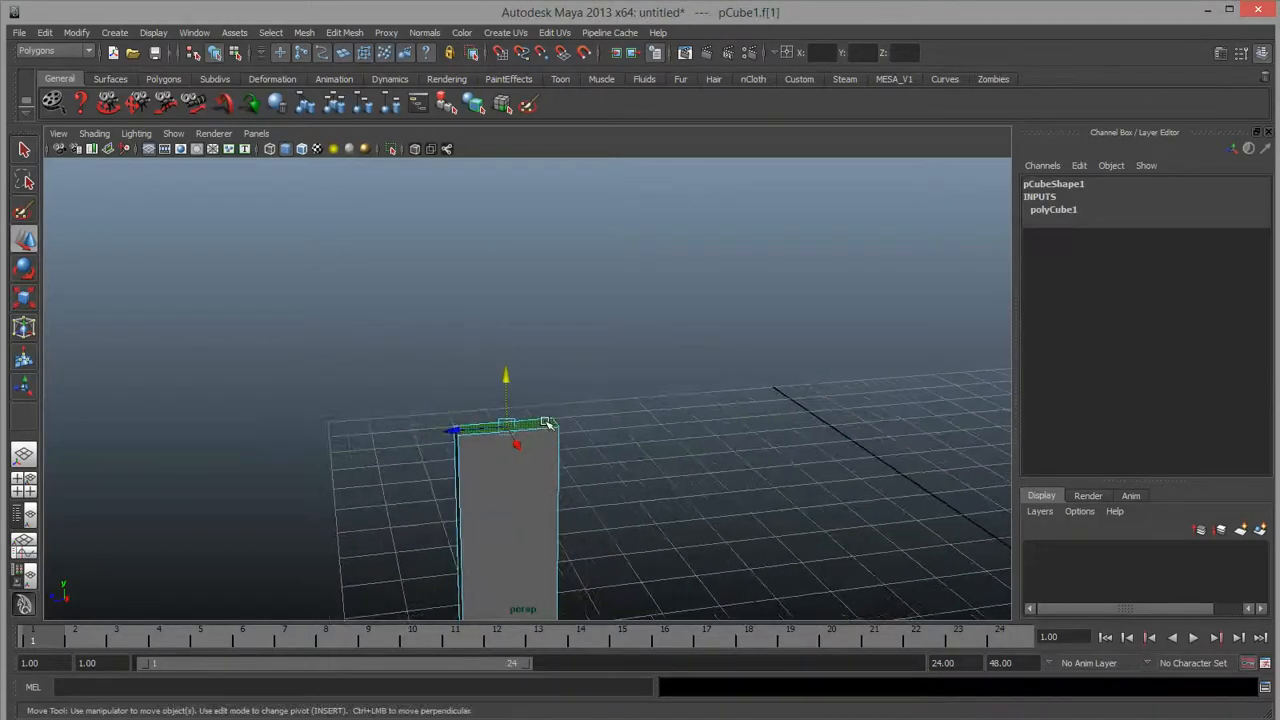
# Extrude the plank's top face upward and narrow it along its width to form a picket tip.
pyautogui.keyDown('shift'); pyautogui.moveTo(547, 424); pyautogui.dragTo(543, 456, button='right'); pyautogui.keyUp('shift')
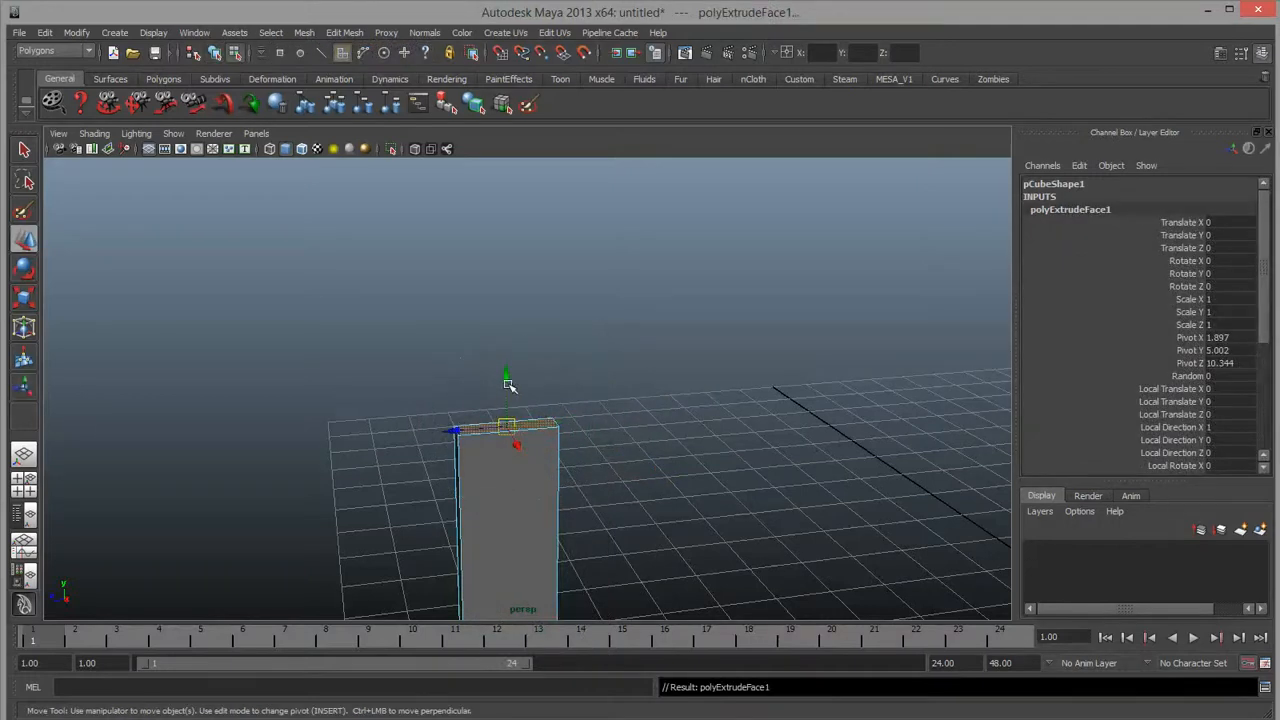
pyautogui.moveTo(508, 384); pyautogui.dragTo(504, 280)
pyautogui.press('r')
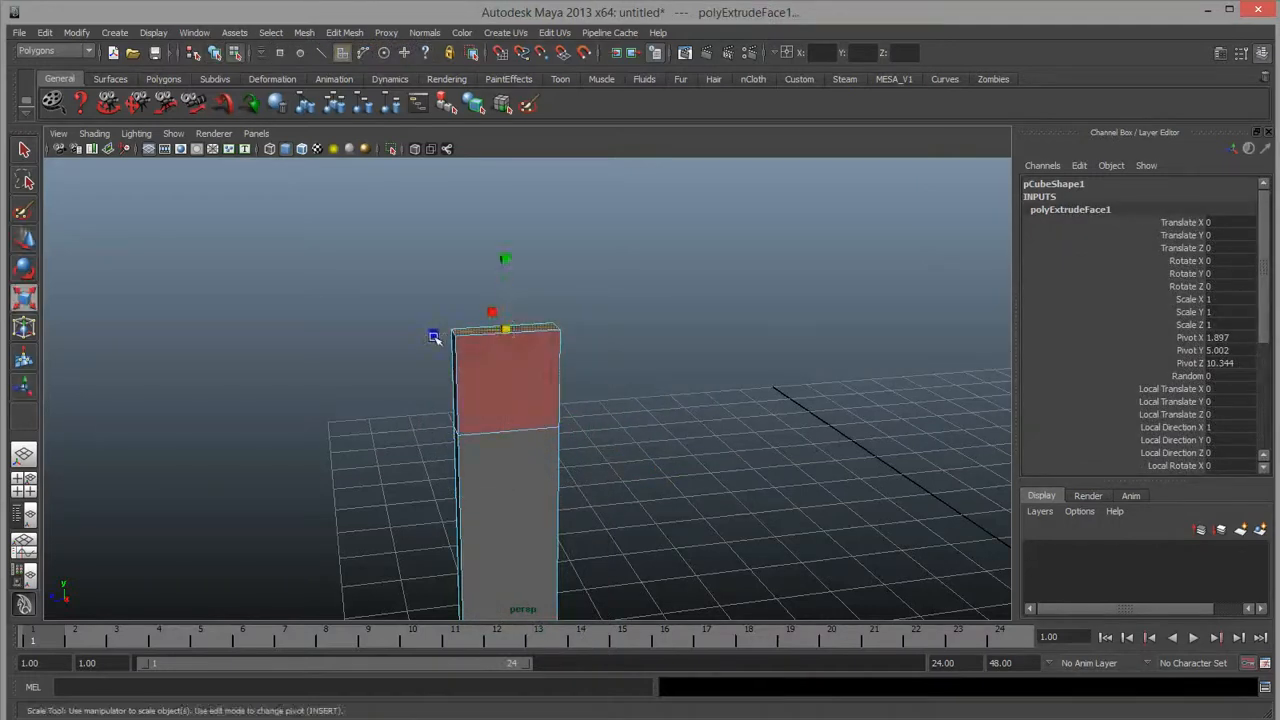
pyautogui.moveTo(433, 337); pyautogui.dragTo(494, 330)
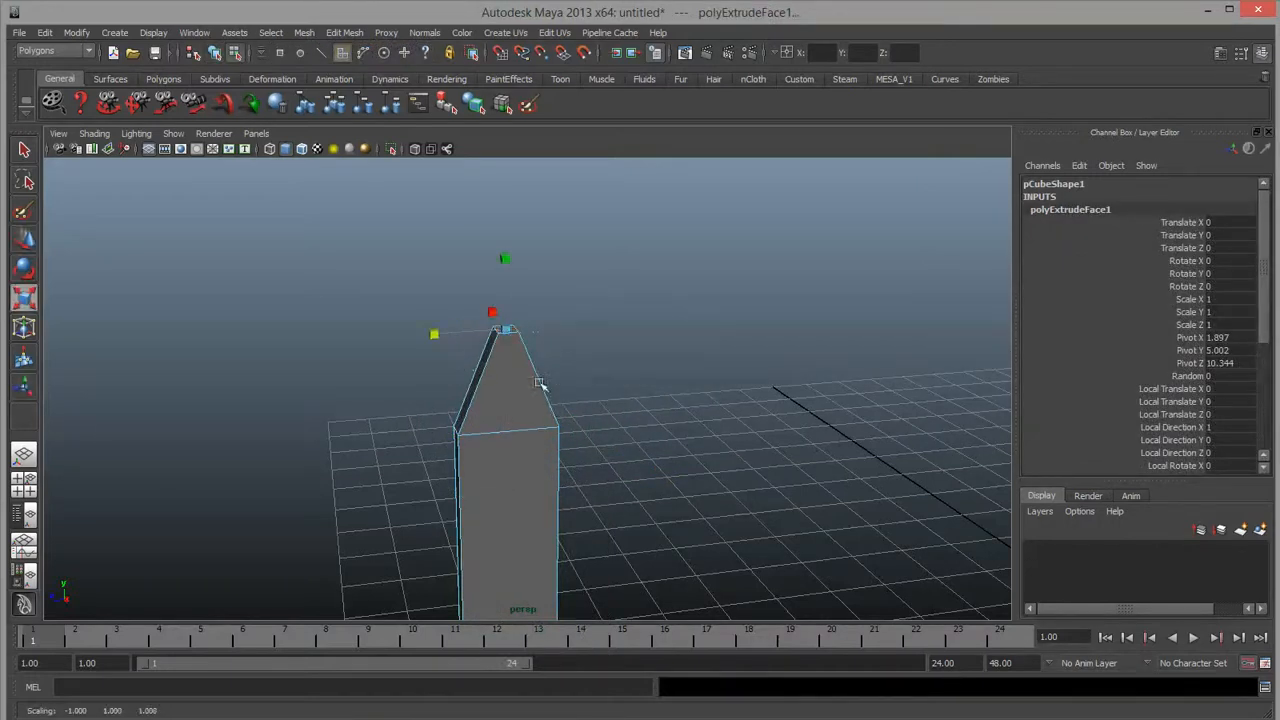
pyautogui.moveTo(540, 384); pyautogui.dragTo(575, 372, button='right')
# Thin the whole picket along the X axis to a scale of about 0.036.
pyautogui.keyDown('alt'); pyautogui.moveTo(525, 437); pyautogui.dragTo(694, 357); pyautogui.keyUp('alt')
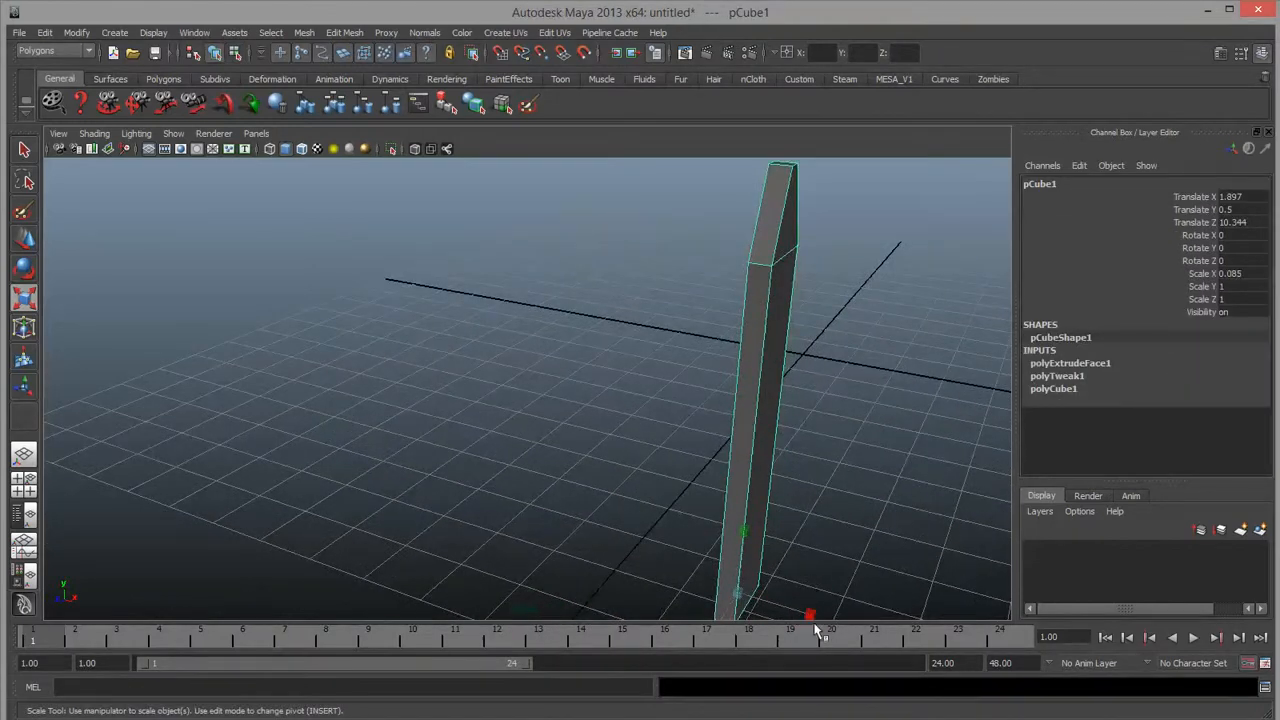
pyautogui.moveTo(810, 615); pyautogui.dragTo(766, 605)
pyautogui.keyDown('alt'); pyautogui.moveTo(829, 452); pyautogui.dragTo(629, 431); pyautogui.keyUp('alt')
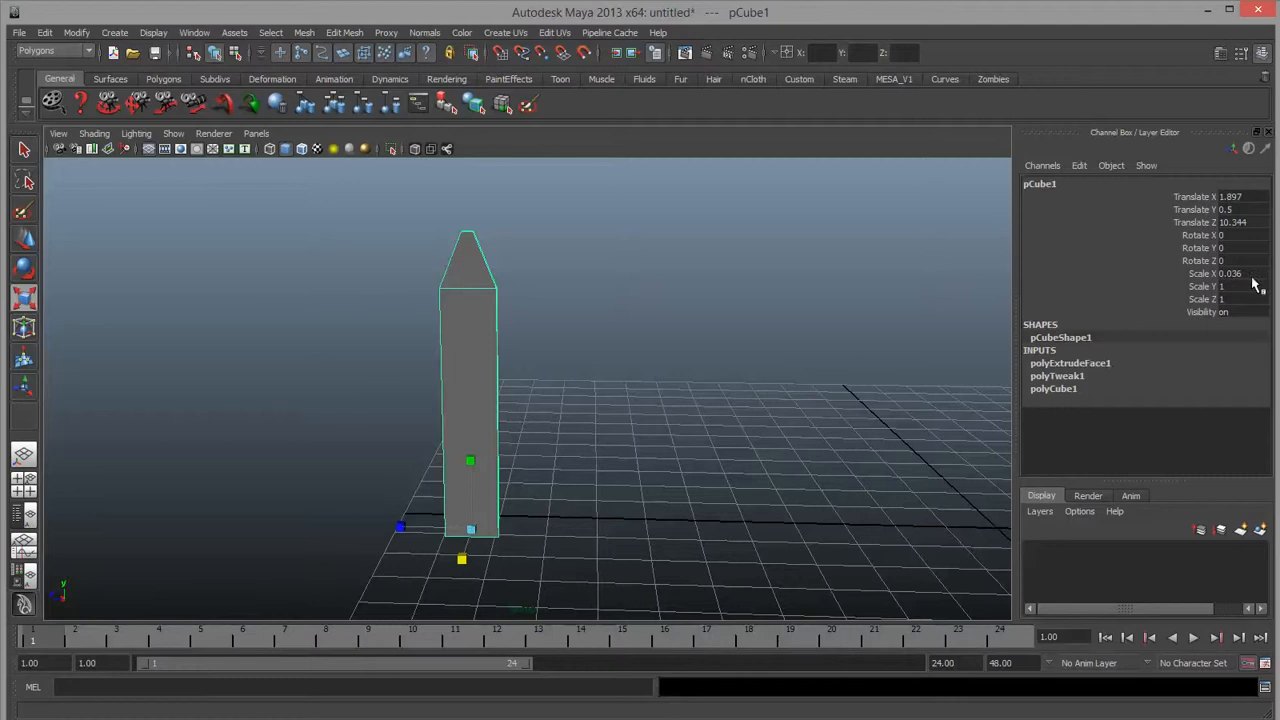
# Examine the finished picket from several angles.
pyautogui.keyDown('alt'); pyautogui.moveTo(593, 447); pyautogui.dragTo(595, 479); pyautogui.keyUp('alt')
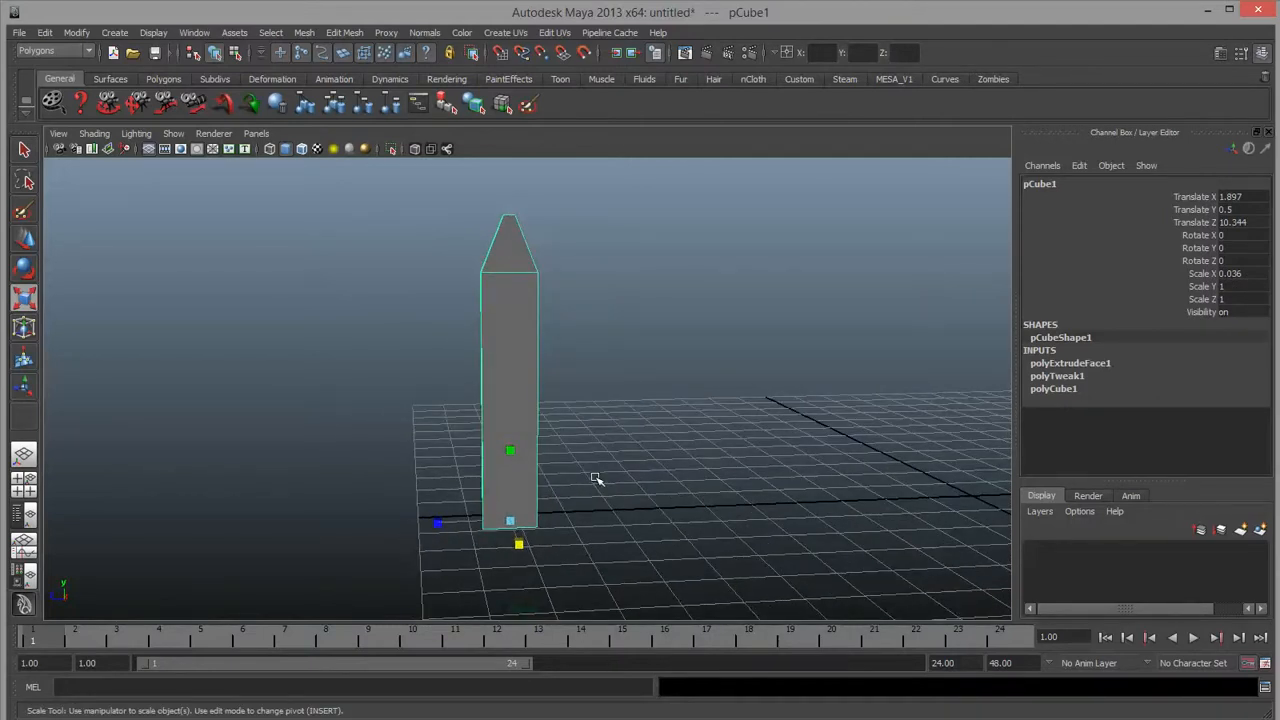
pyautogui.click(611, 363)
pyautogui.click(526, 337)
pyautogui.keyDown('alt'); pyautogui.moveTo(557, 391); pyautogui.dragTo(482, 428, button='middle'); pyautogui.keyUp('alt')
pyautogui.keyDown('alt'); pyautogui.moveTo(560, 418); pyautogui.dragTo(600, 405, button='right'); pyautogui.keyUp('alt')
pyautogui.keyDown('alt'); pyautogui.moveTo(558, 396); pyautogui.dragTo(543, 392, button='middle'); pyautogui.keyUp('alt')
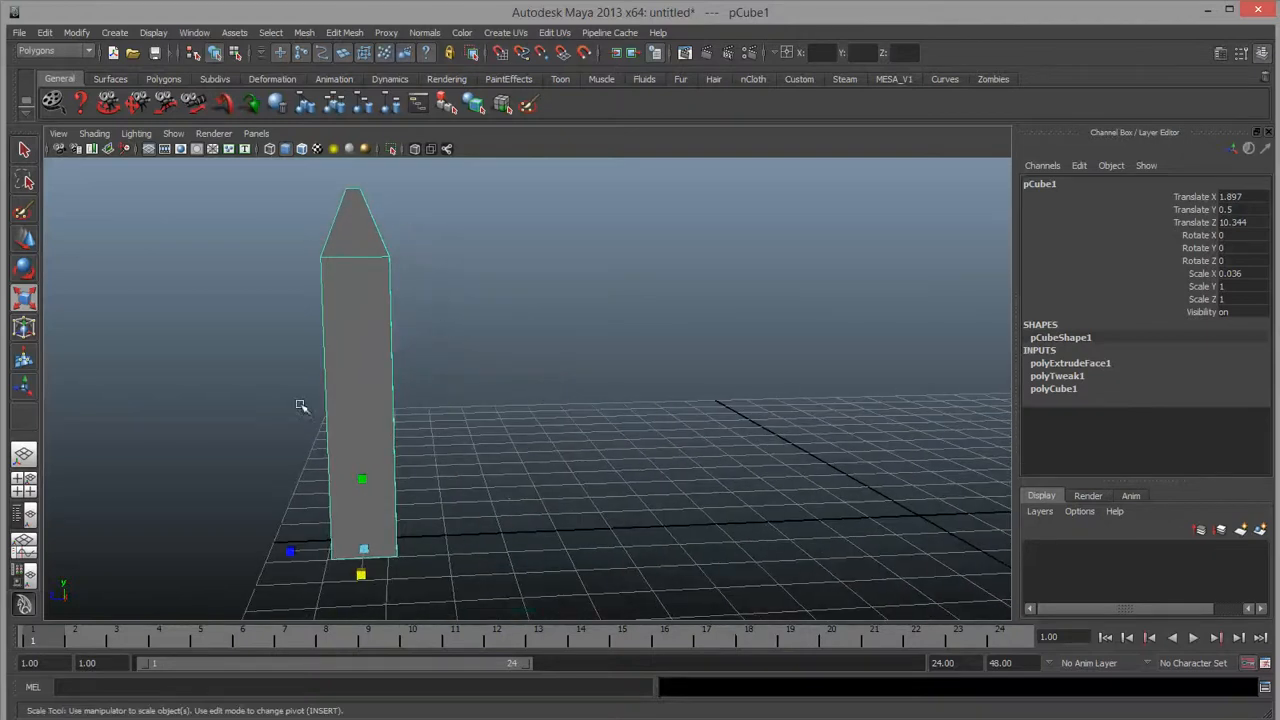
pyautogui.keyDown('alt'); pyautogui.moveTo(557, 382); pyautogui.dragTo(520, 394); pyautogui.keyUp('alt')
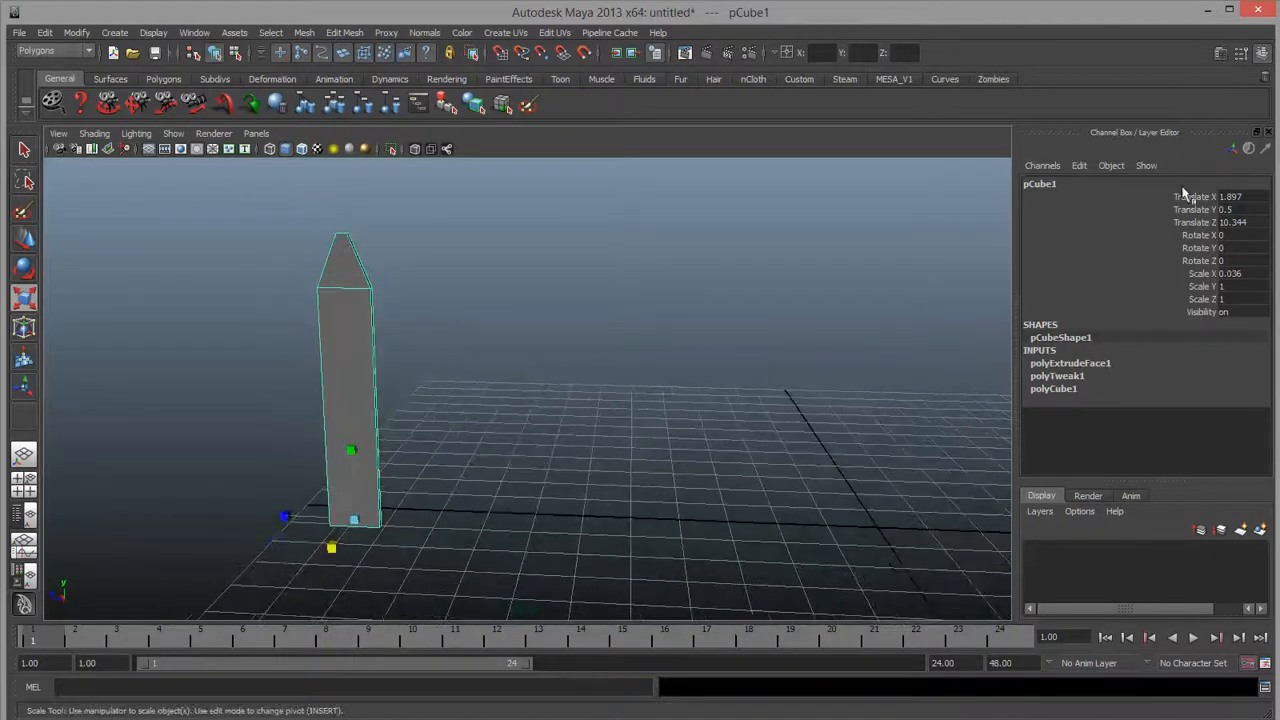
pyautogui.keyDown('alt'); pyautogui.moveTo(647, 353); pyautogui.dragTo(681, 364); pyautogui.keyUp('alt')
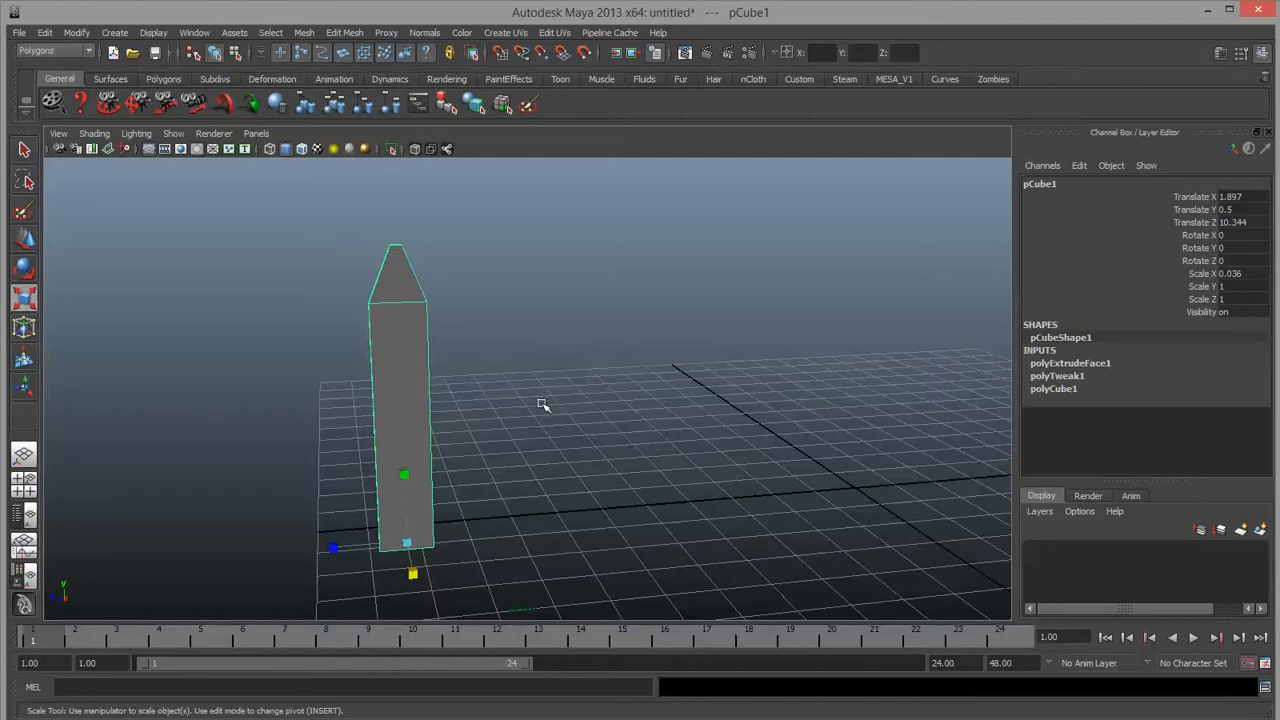
# Duplicate the picket and move the copy beside it along the Z axis to about 9.1.
pyautogui.hotkey('ctrl', 'd')
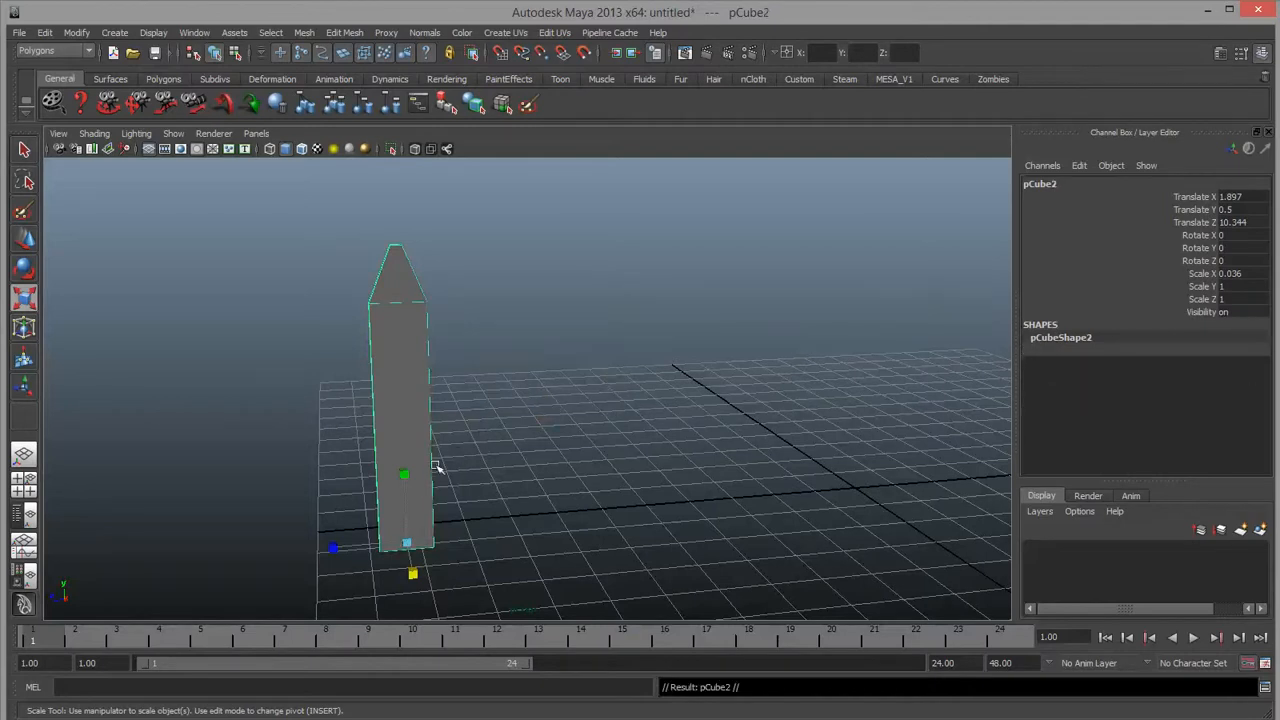
pyautogui.press('w')
pyautogui.moveTo(352, 550); pyautogui.dragTo(608, 456)
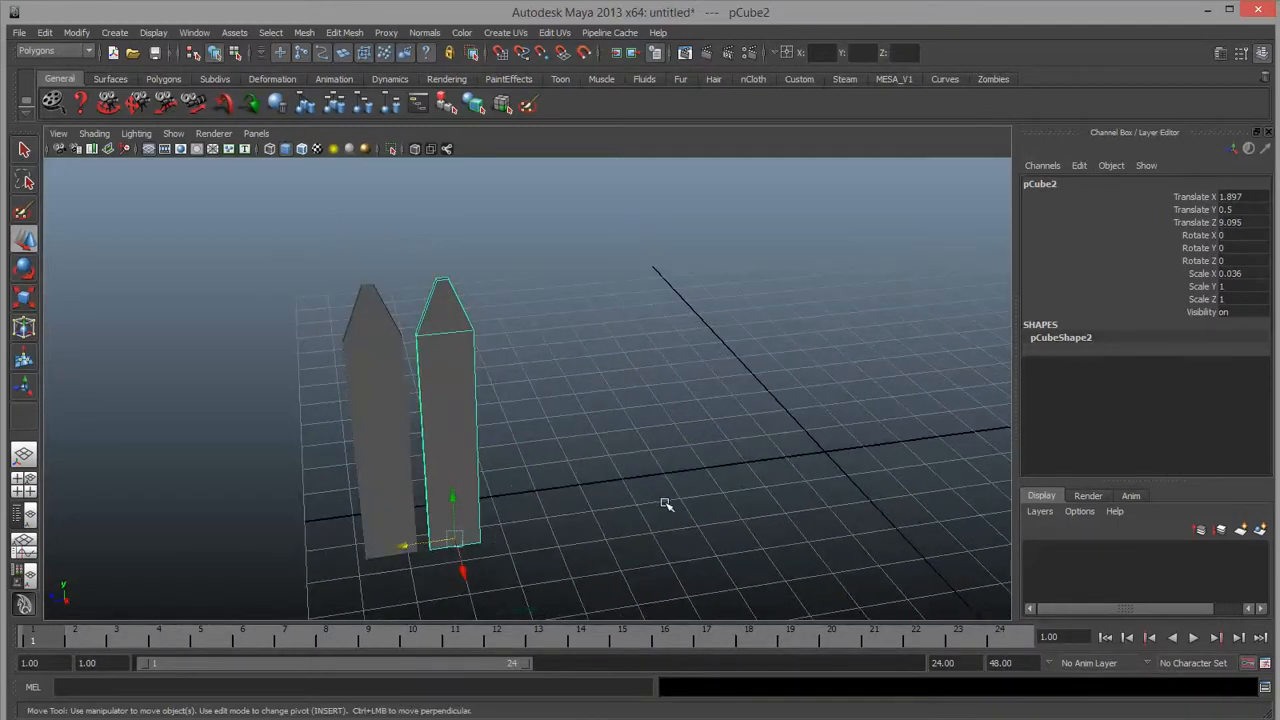
# Apply Duplicate with Transform sixteen times to extend the pickets into a fence across the grid, and clear the selection.
pyautogui.hotkey('shift', 'd')
pyautogui.hotkey('shift', 'd')
pyautogui.hotkey('shift', 'd')
pyautogui.hotkey('shift', 'd')
pyautogui.hotkey('shift', 'd')
pyautogui.hotkey('shift', 'd')
pyautogui.hotkey('shift', 'd')
pyautogui.hotkey('shift', 'd')
pyautogui.hotkey('shift', 'd')
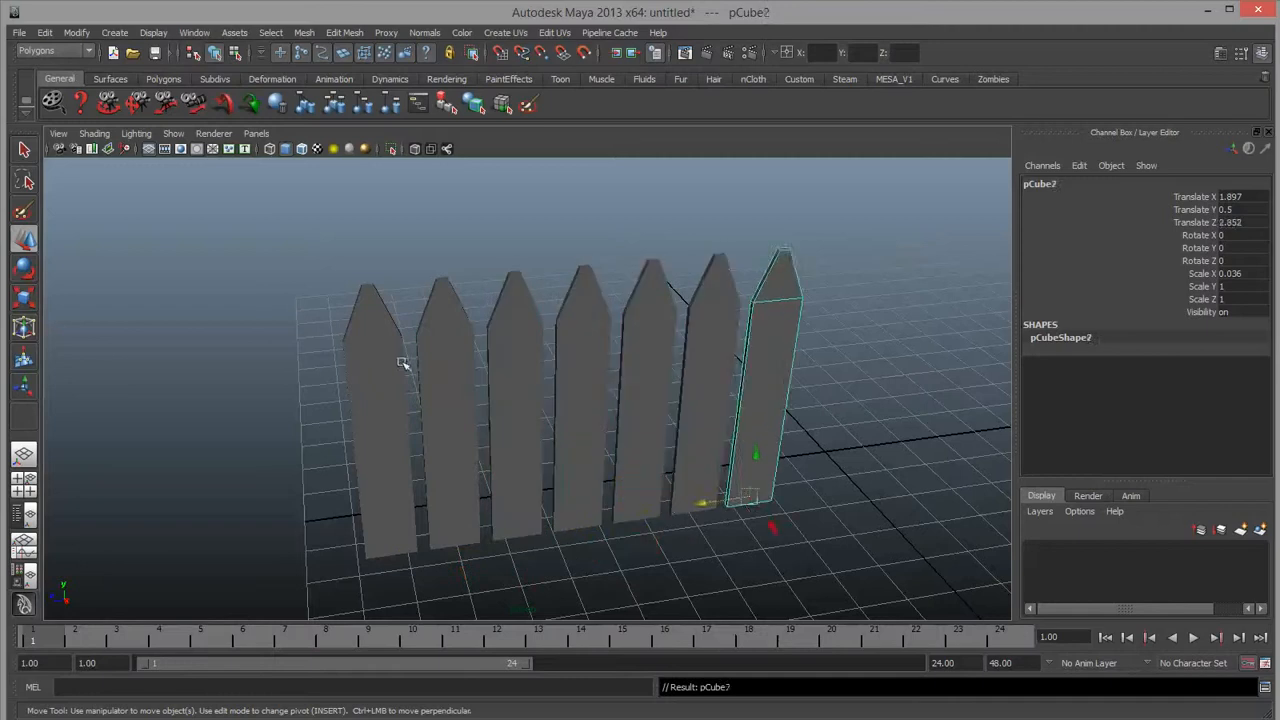
pyautogui.scroll(-3, 385, 357)
pyautogui.hotkey('shift', 'd')
pyautogui.hotkey('shift', 'd')
pyautogui.hotkey('shift', 'd')
pyautogui.hotkey('shift', 'd')
pyautogui.hotkey('shift', 'd')
pyautogui.hotkey('shift', 'd')
pyautogui.hotkey('shift', 'd')
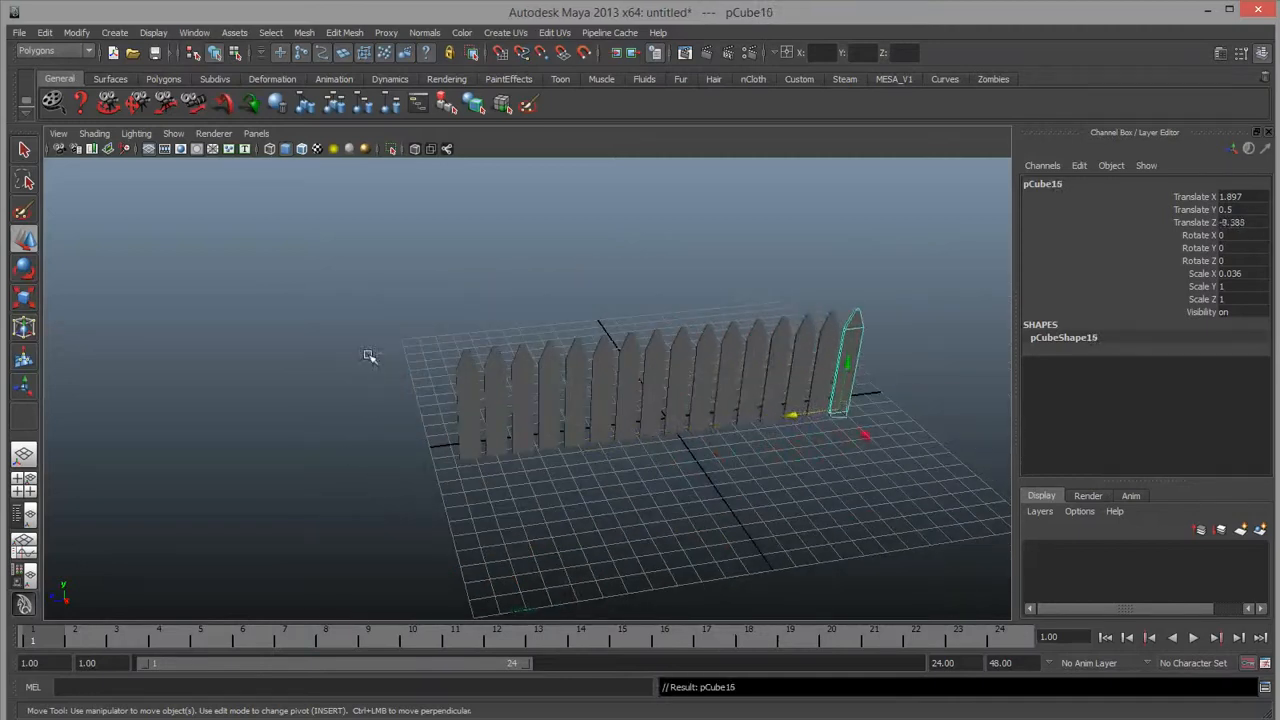
pyautogui.click(476, 271)
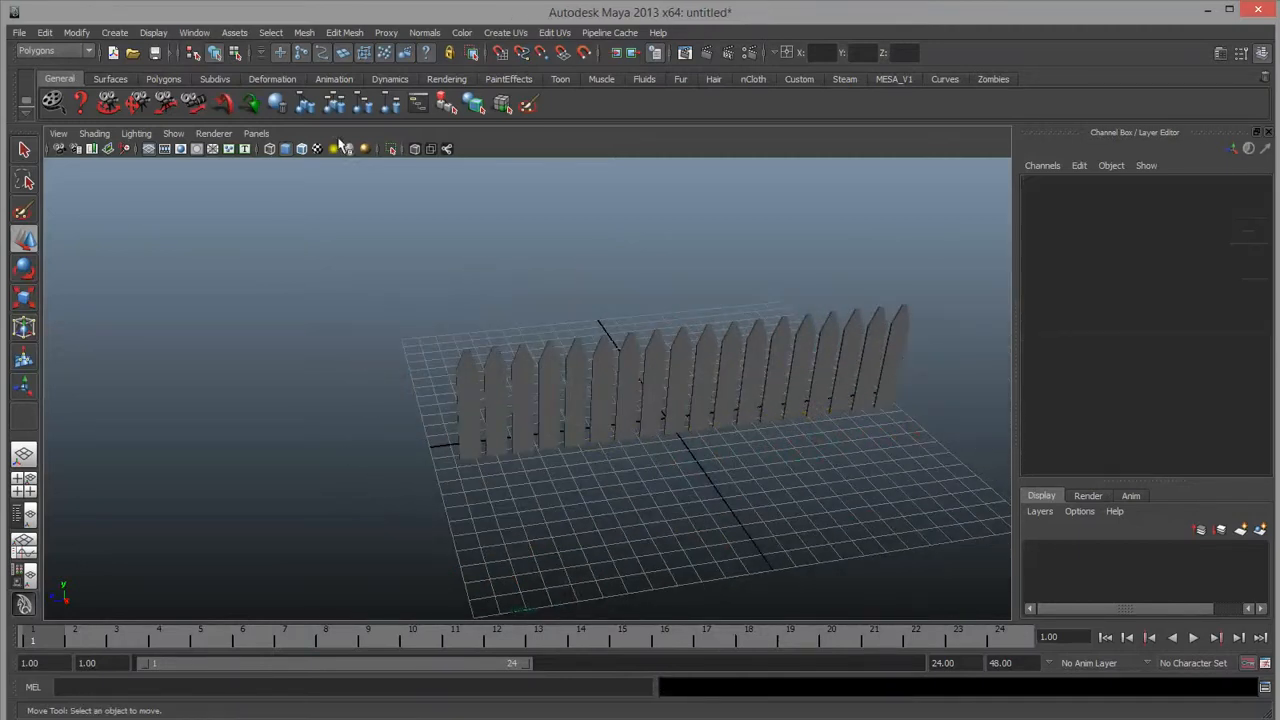
# Create a polygon cube at the grid's center and raise it to about 0.81 in Y.
pyautogui.click(114, 32)
pyautogui.moveTo(141, 69)
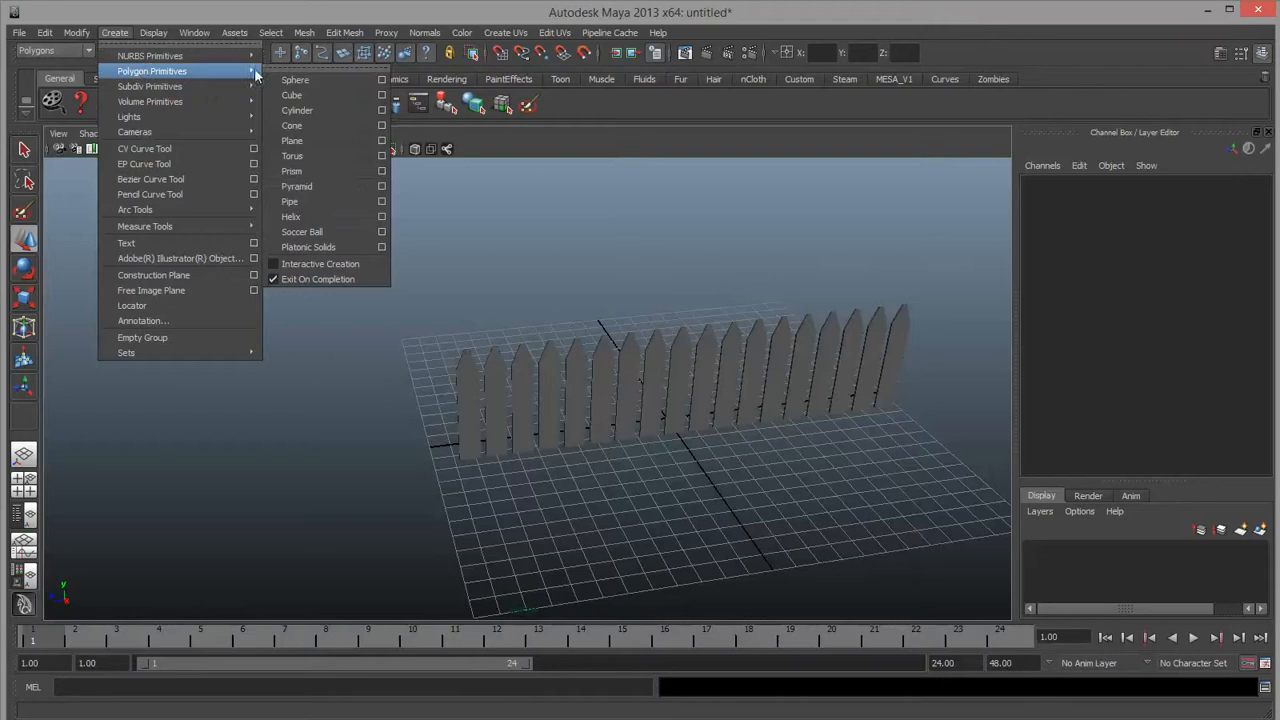
pyautogui.click(324, 97)
pyautogui.scroll(3, 700, 450)
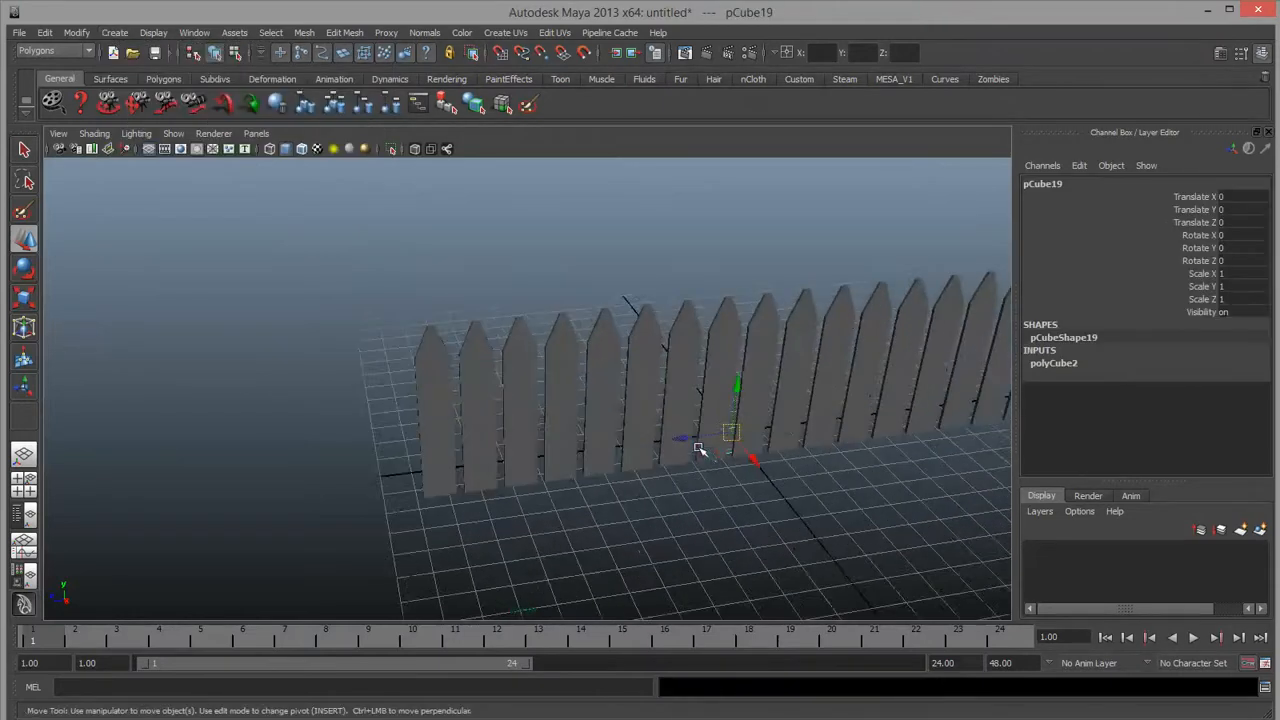
pyautogui.moveTo(736, 393); pyautogui.dragTo(737, 366)
# Move the cube toward the pickets to about 1.33 in X and raise it to about 1.52 in Y.
pyautogui.press('r')
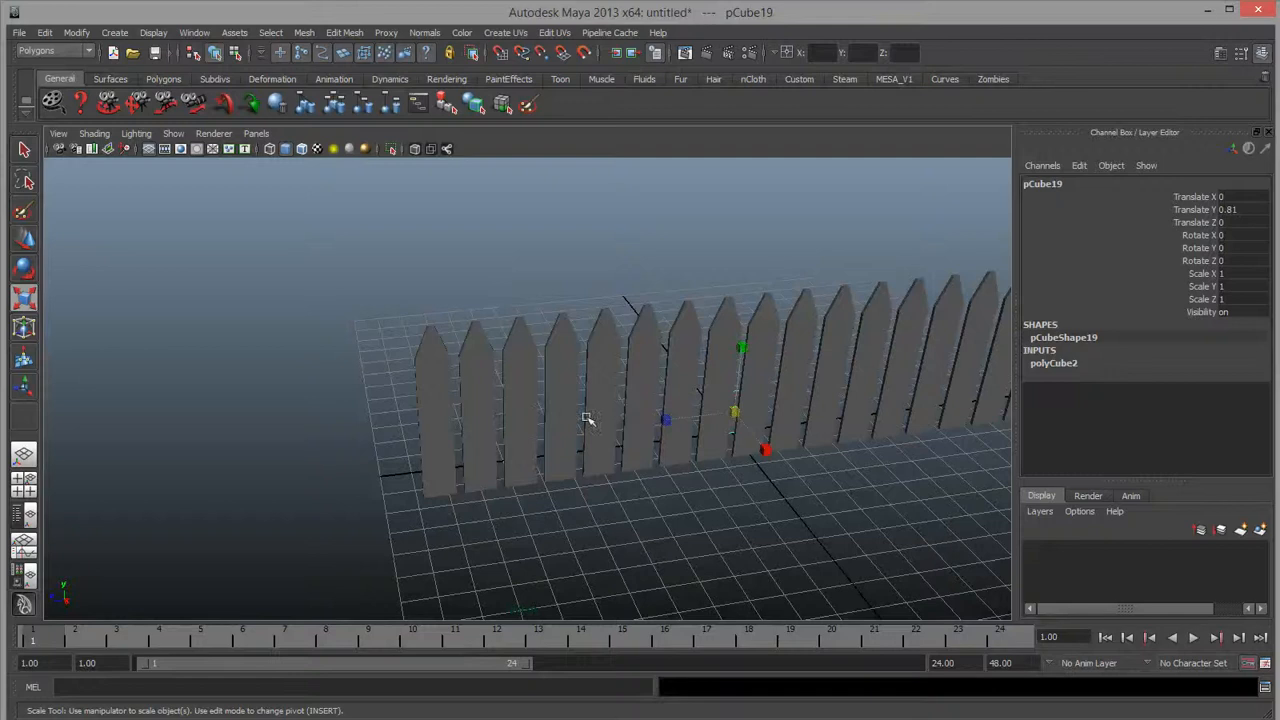
pyautogui.keyDown('alt'); pyautogui.moveTo(586, 423); pyautogui.dragTo(857, 409); pyautogui.keyUp('alt')
pyautogui.scroll(3, 631, 421)
pyautogui.scroll(-4, 627, 435)
pyautogui.press('w')
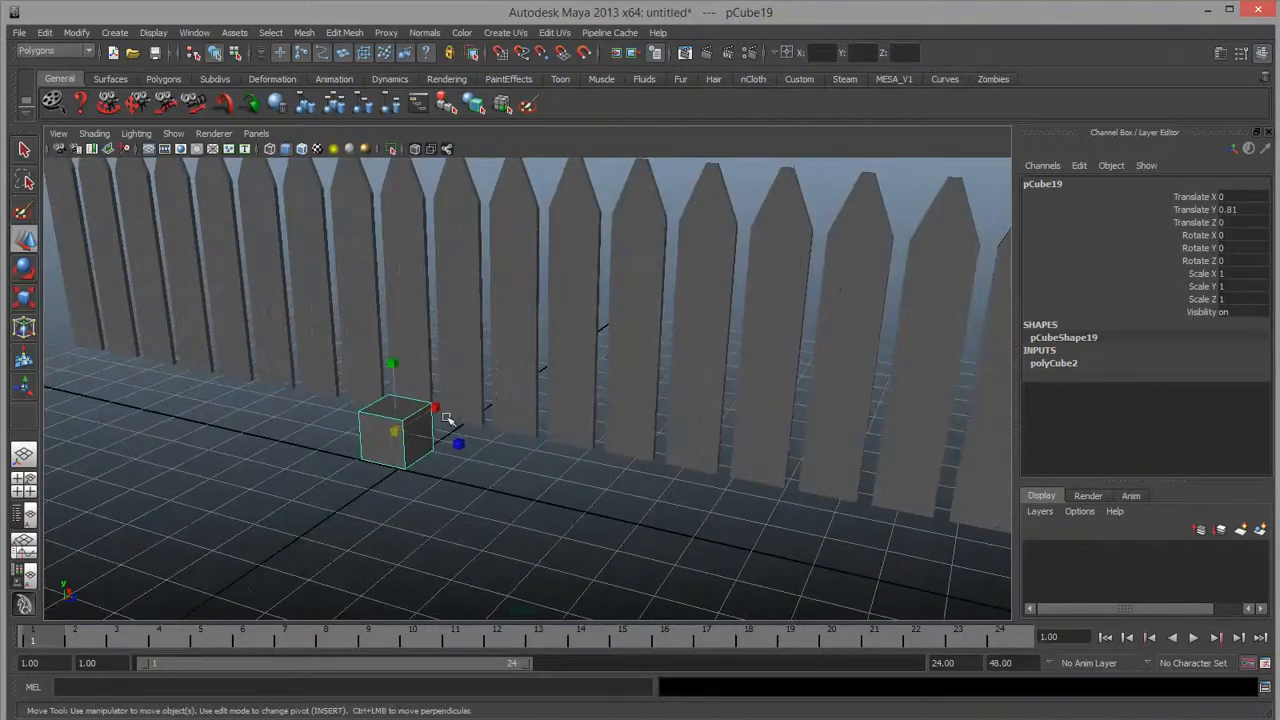
pyautogui.moveTo(431, 411); pyautogui.dragTo(448, 390)
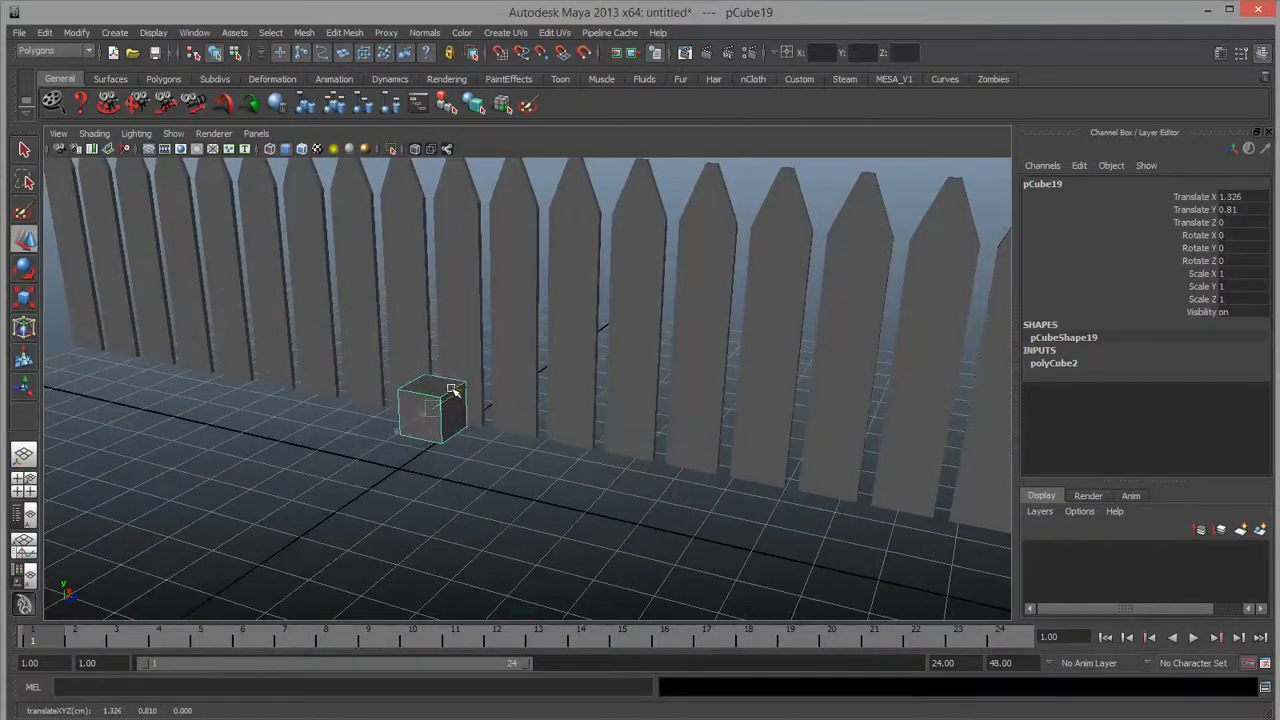
pyautogui.moveTo(429, 347); pyautogui.dragTo(429, 316)
# Scale the cube uniformly to 0.4 and stretch it along Z to about 21.06 as a fence rail.
pyautogui.press('r')
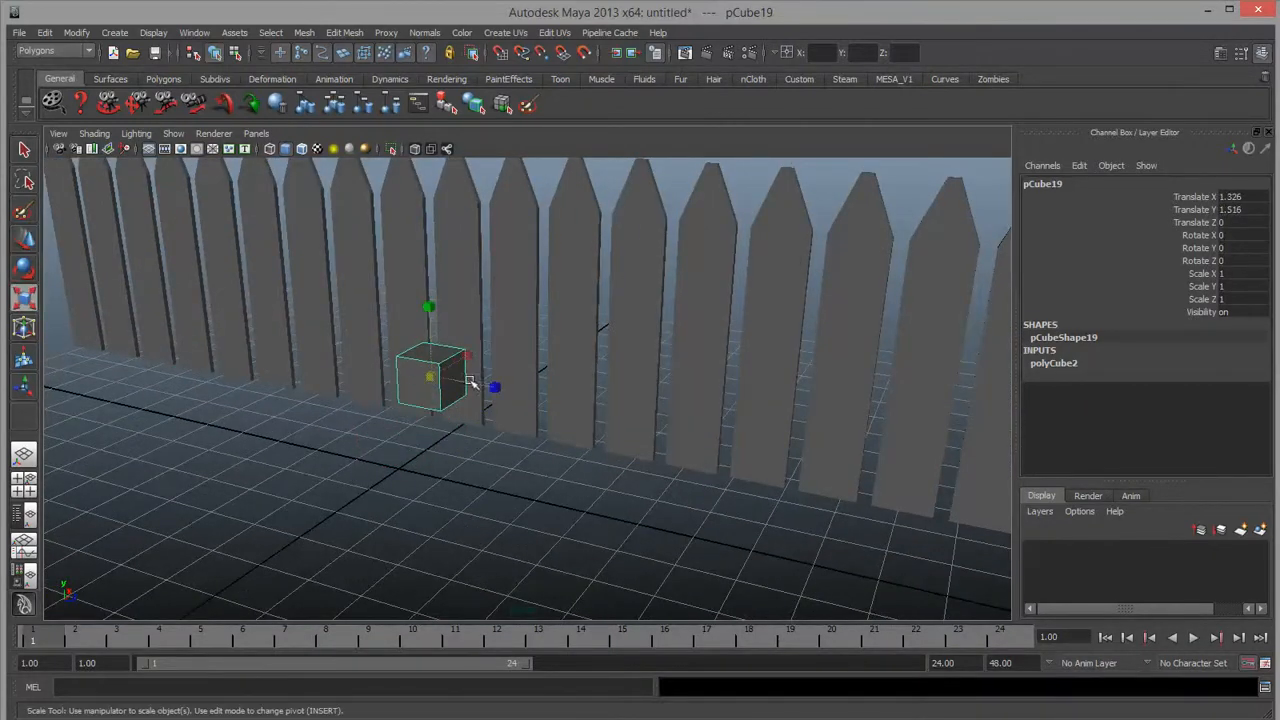
pyautogui.moveTo(428, 378); pyautogui.dragTo(400, 391)
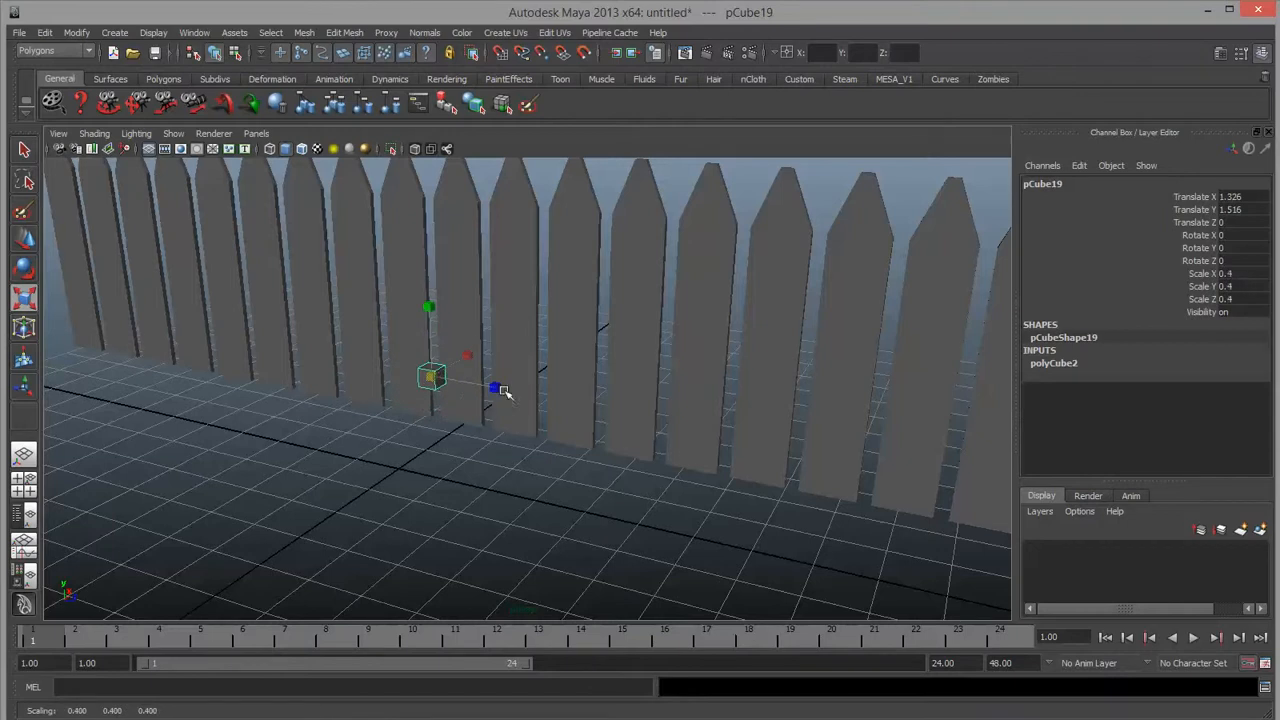
pyautogui.moveTo(495, 389); pyautogui.dragTo(843, 457)
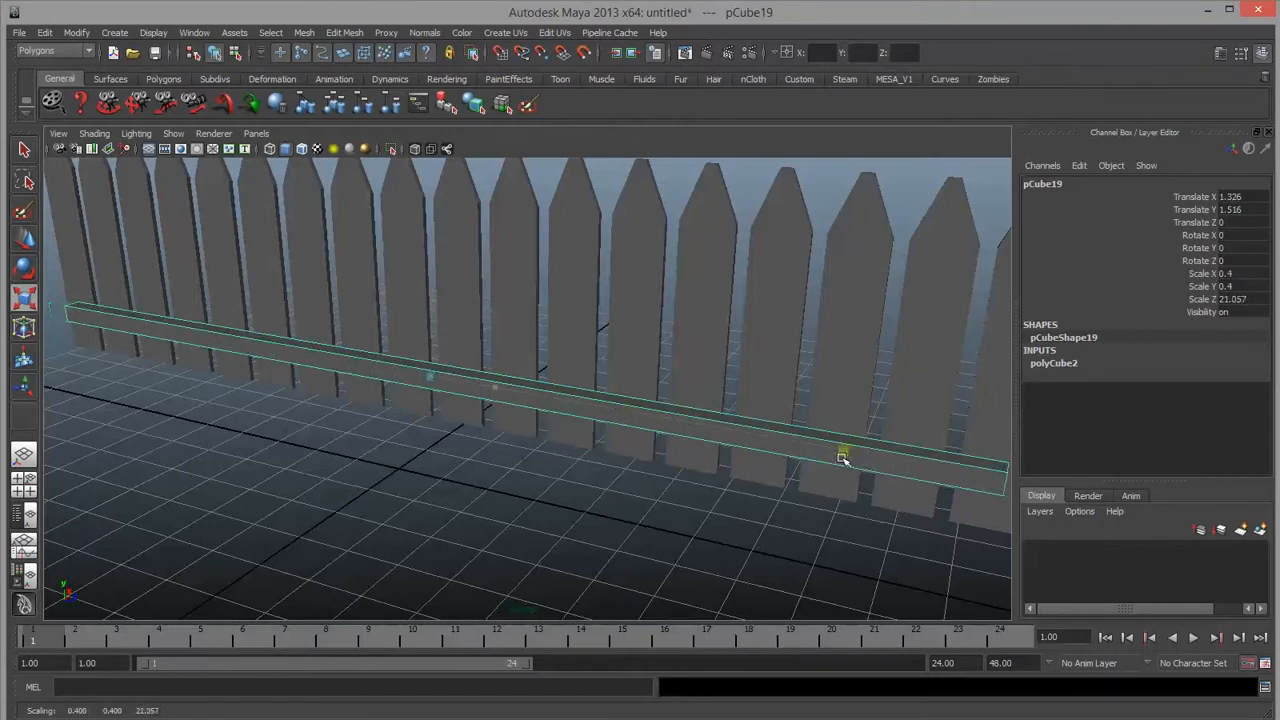
# Thin the rail to about 0.19 in X and move it against the pickets at about 1.73 in X.
pyautogui.press('w')
pyautogui.keyDown('alt'); pyautogui.moveTo(443, 434); pyautogui.dragTo(375, 407); pyautogui.keyUp('alt')
pyautogui.press('r')
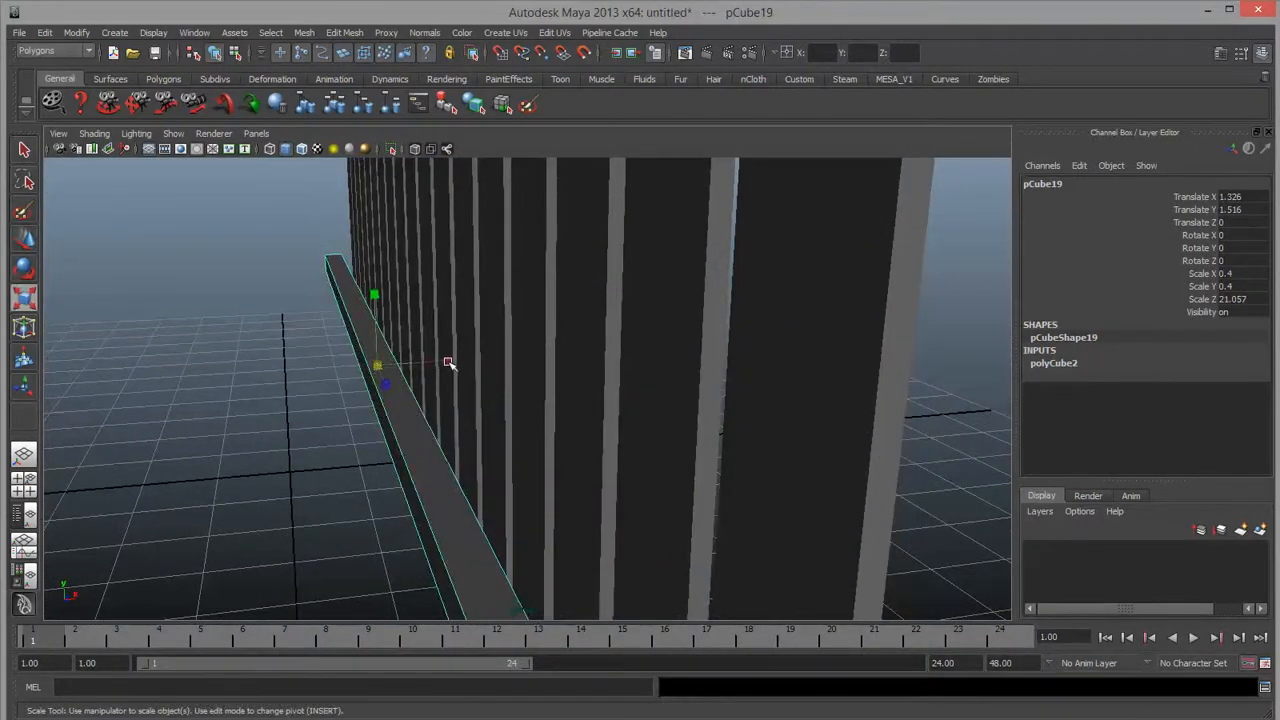
pyautogui.moveTo(448, 363)
pyautogui.mouseDown()
pyautogui.moveTo(414, 366)
pyautogui.moveTo(453, 363)
pyautogui.mouseUp()
pyautogui.press('w')
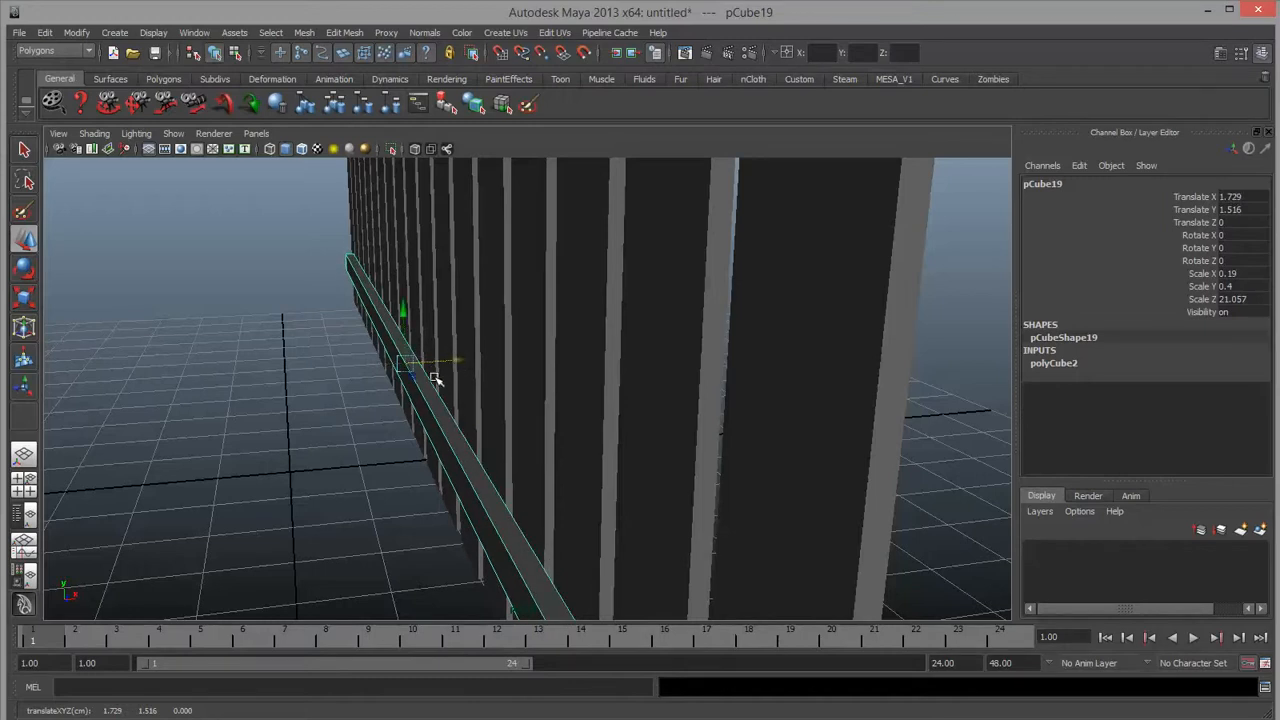
# Duplicate the fence rail and raise the copy to about 4.19 in Y as the upper rail.
pyautogui.hotkey('ctrl', 'd')
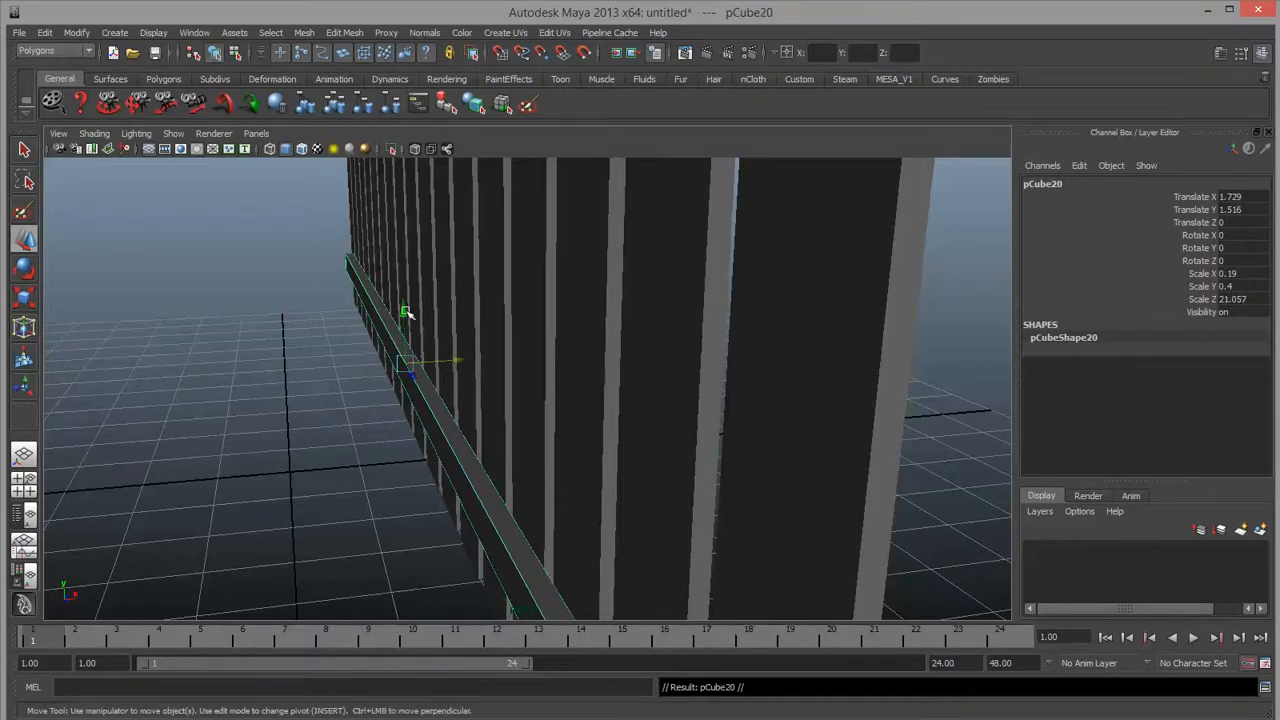
pyautogui.moveTo(402, 310); pyautogui.dragTo(413, 117)
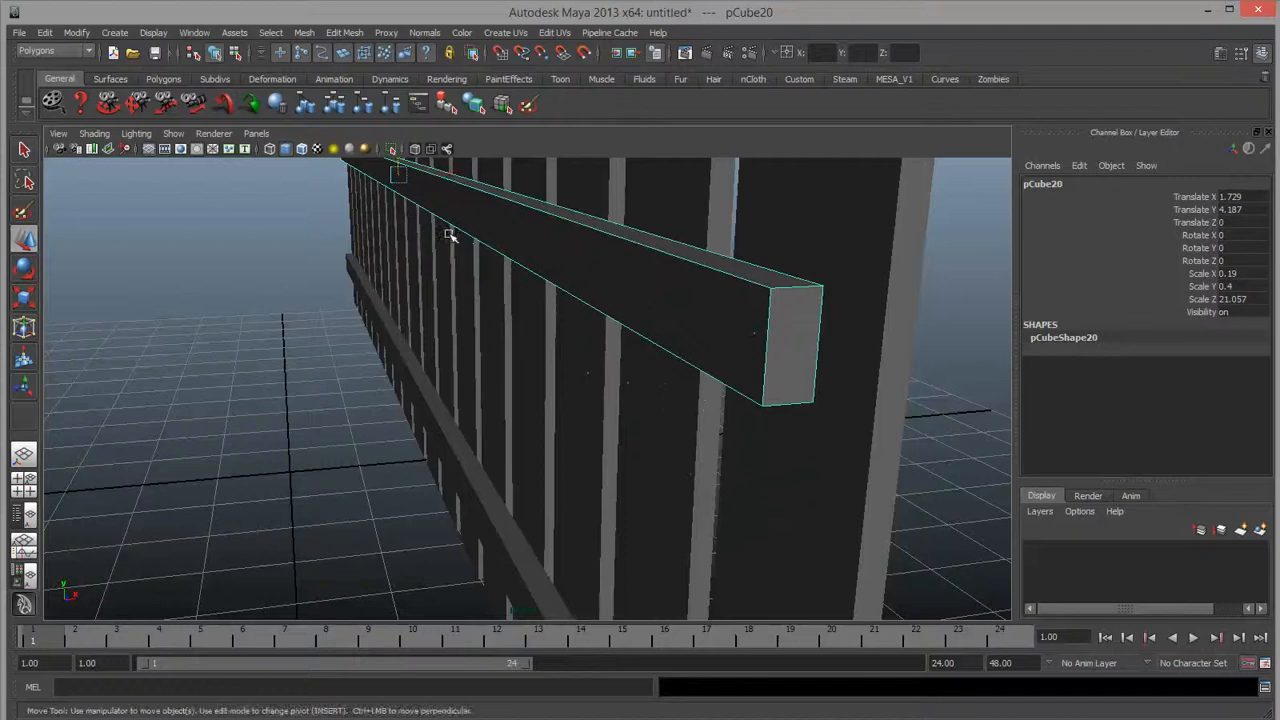
pyautogui.scroll(-4, 449, 240)
pyautogui.keyDown('alt'); pyautogui.moveTo(443, 318); pyautogui.dragTo(597, 314); pyautogui.keyUp('alt')
pyautogui.scroll(-3, 560, 322)
pyautogui.keyDown('alt'); pyautogui.moveTo(428, 342); pyautogui.dragTo(603, 396, button='middle'); pyautogui.keyUp('alt')
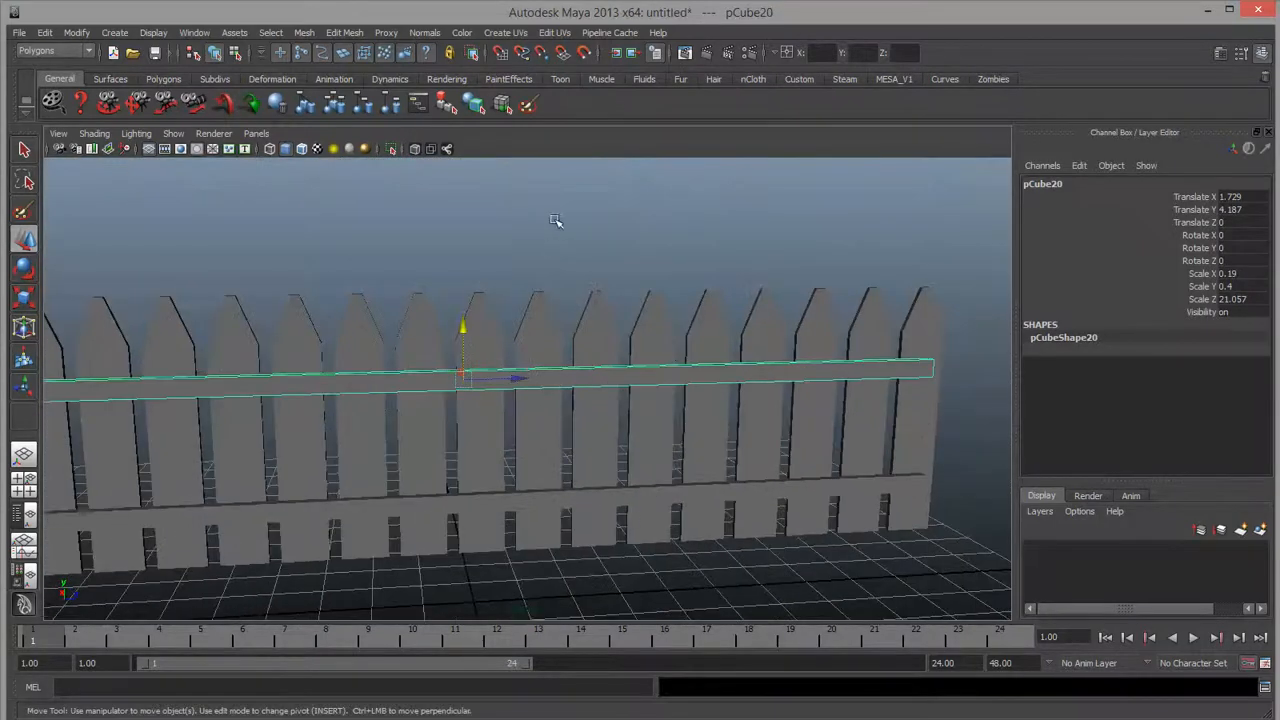
pyautogui.keyDown('alt'); pyautogui.moveTo(525, 359); pyautogui.dragTo(677, 270, button='middle'); pyautogui.keyUp('alt')
# Examine the fence's two rails from behind and the end picket from the front.
pyautogui.click(641, 410)
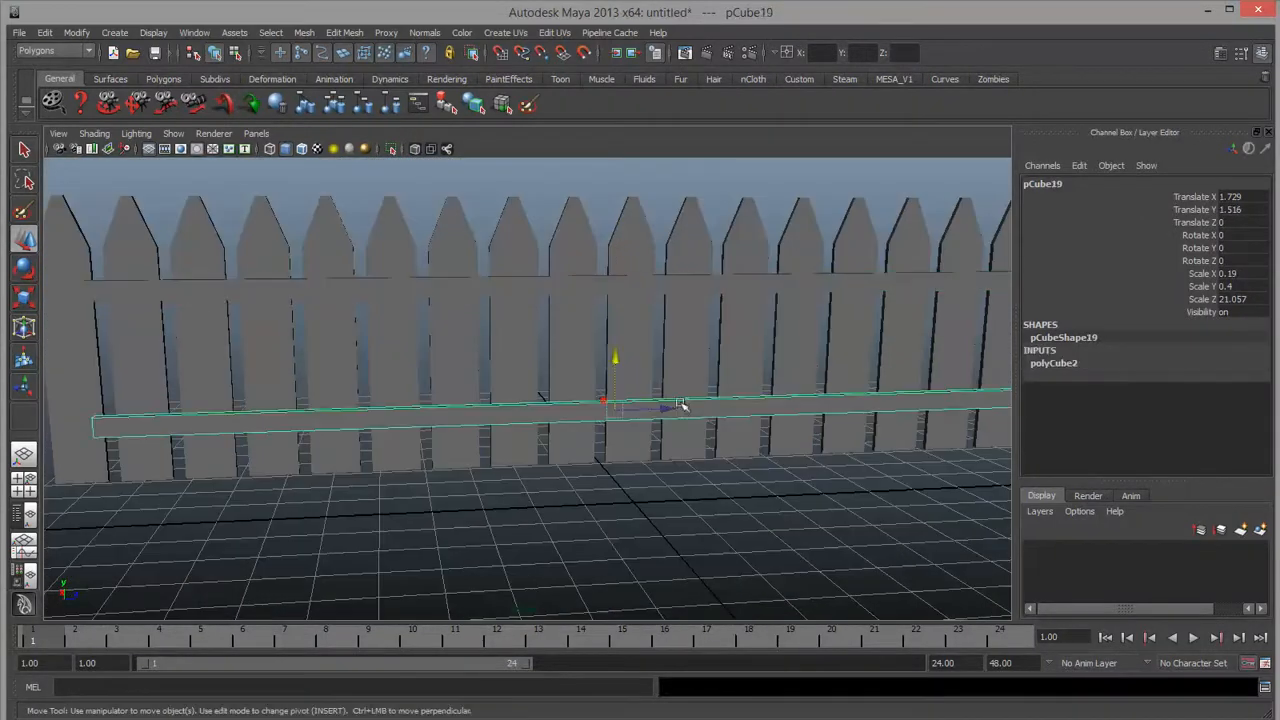
pyautogui.scroll(-3, 677, 263)
pyautogui.click(677, 263)
pyautogui.keyDown('alt'); pyautogui.moveTo(777, 331); pyautogui.dragTo(606, 349); pyautogui.keyUp('alt')
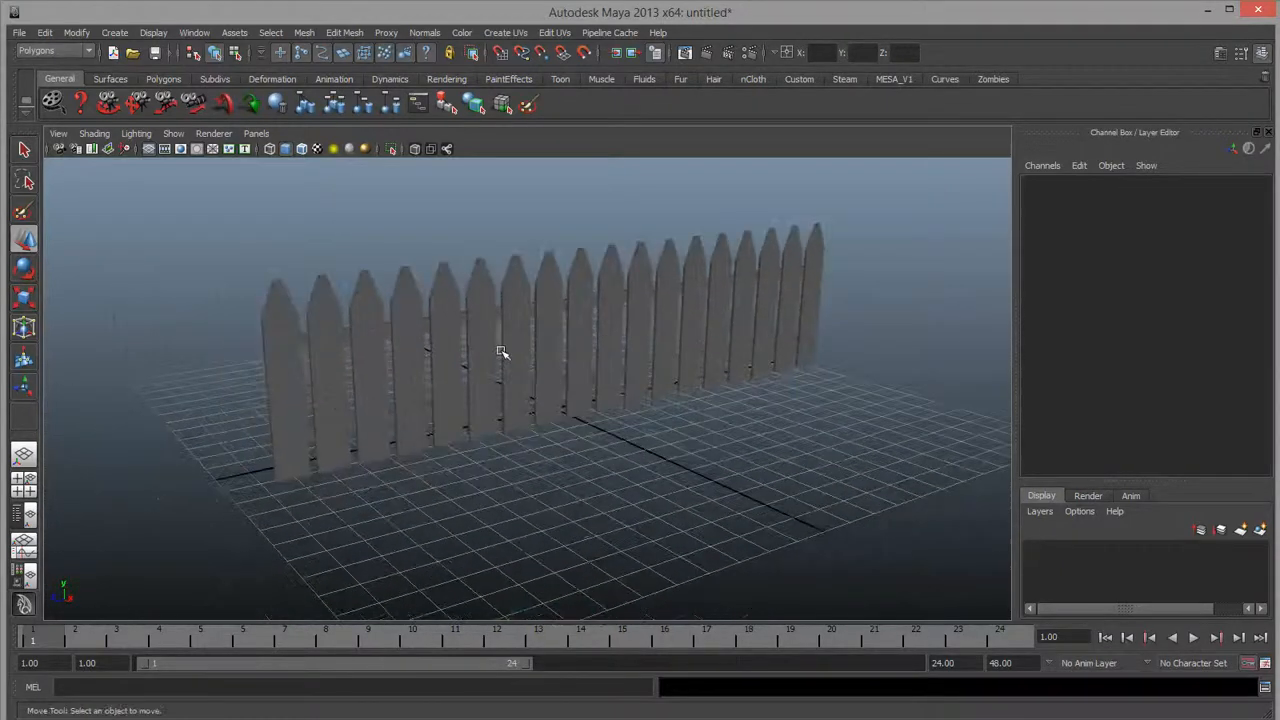
pyautogui.scroll(2, 502, 352)
pyautogui.moveTo(500, 354)
pyautogui.keyDown('alt'); pyautogui.mouseDown()
pyautogui.moveTo(463, 369)
pyautogui.moveTo(486, 371)
pyautogui.mouseUp(); pyautogui.keyUp('alt')
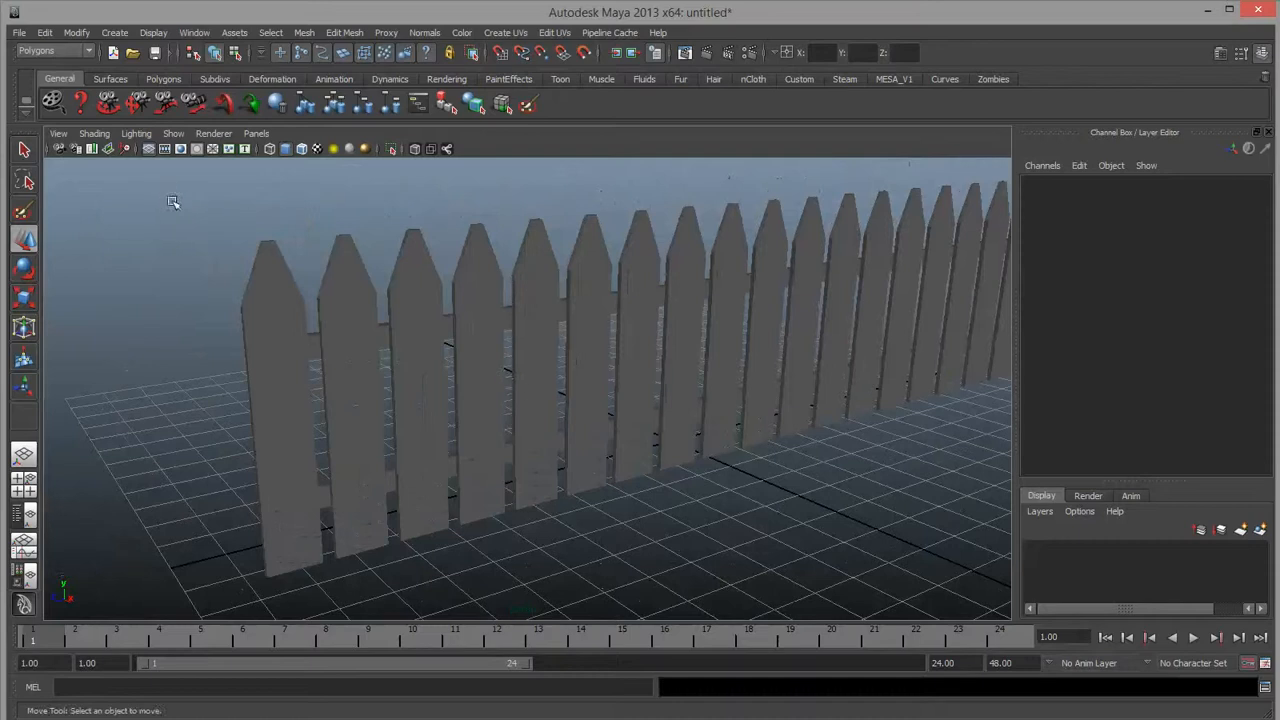
pyautogui.scroll(4, 263, 297)
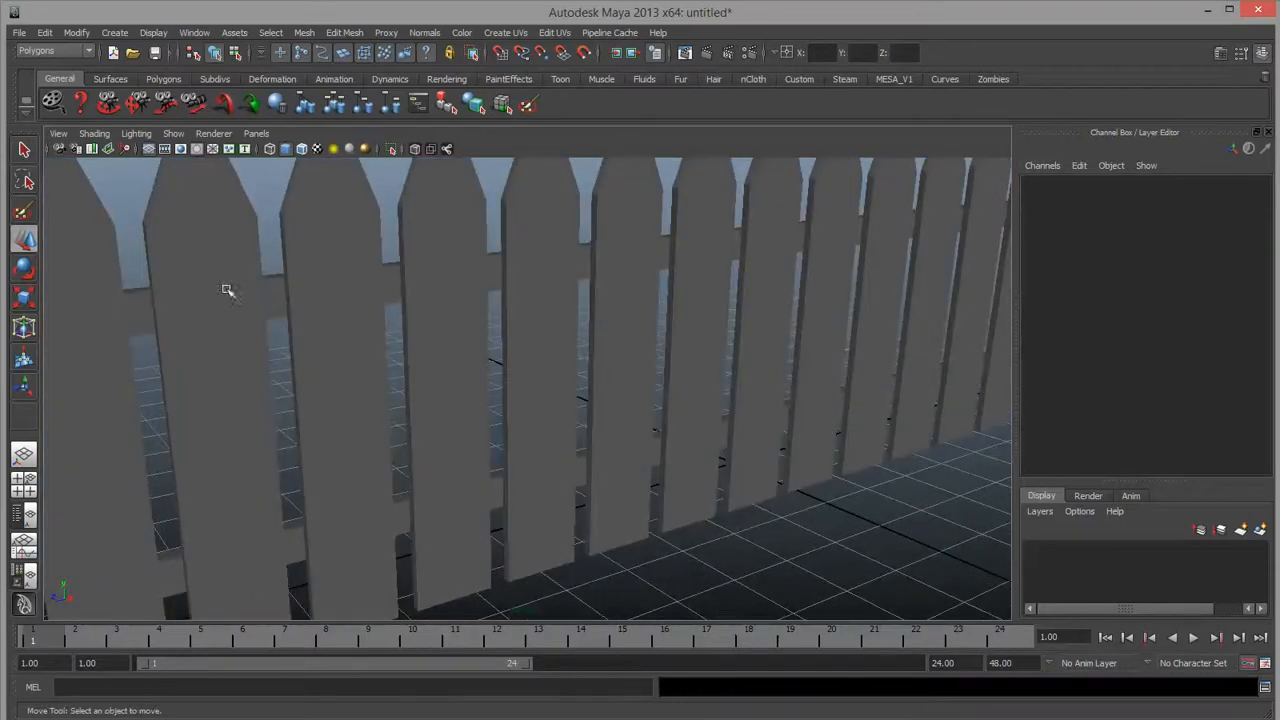
pyautogui.scroll(2, 322, 285)
pyautogui.scroll(-4, 322, 285)
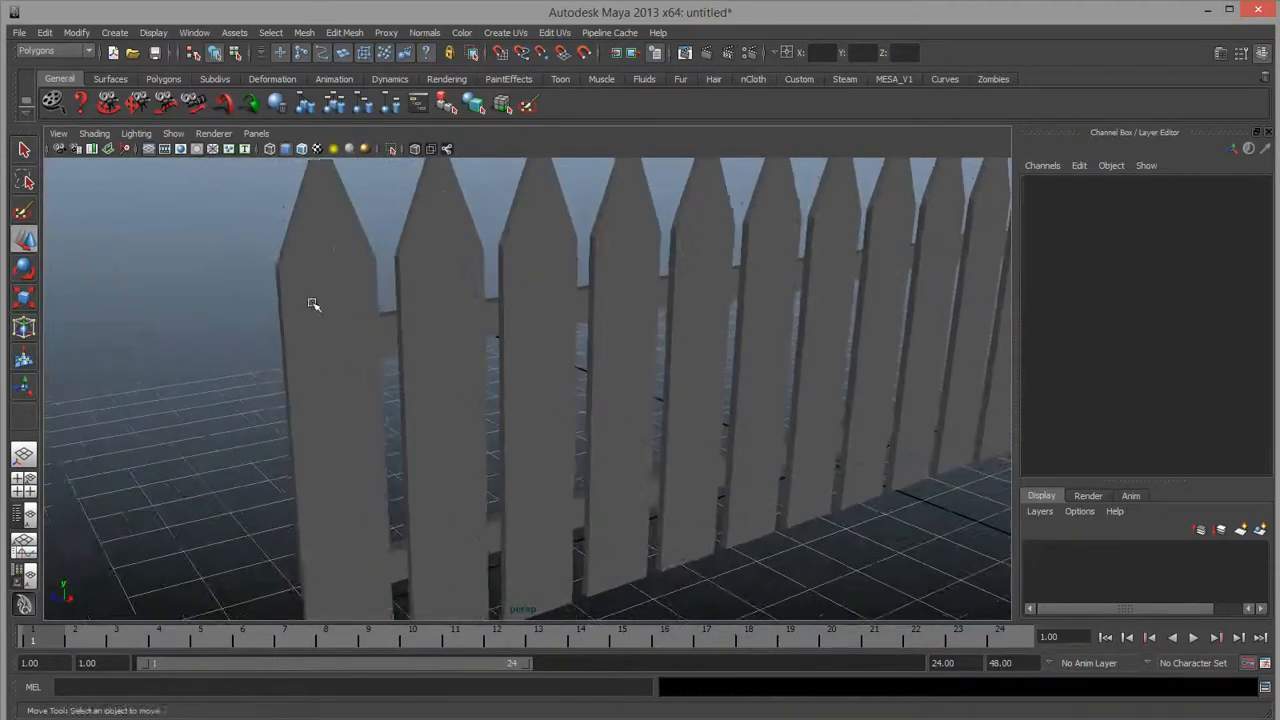
pyautogui.click(320, 310)
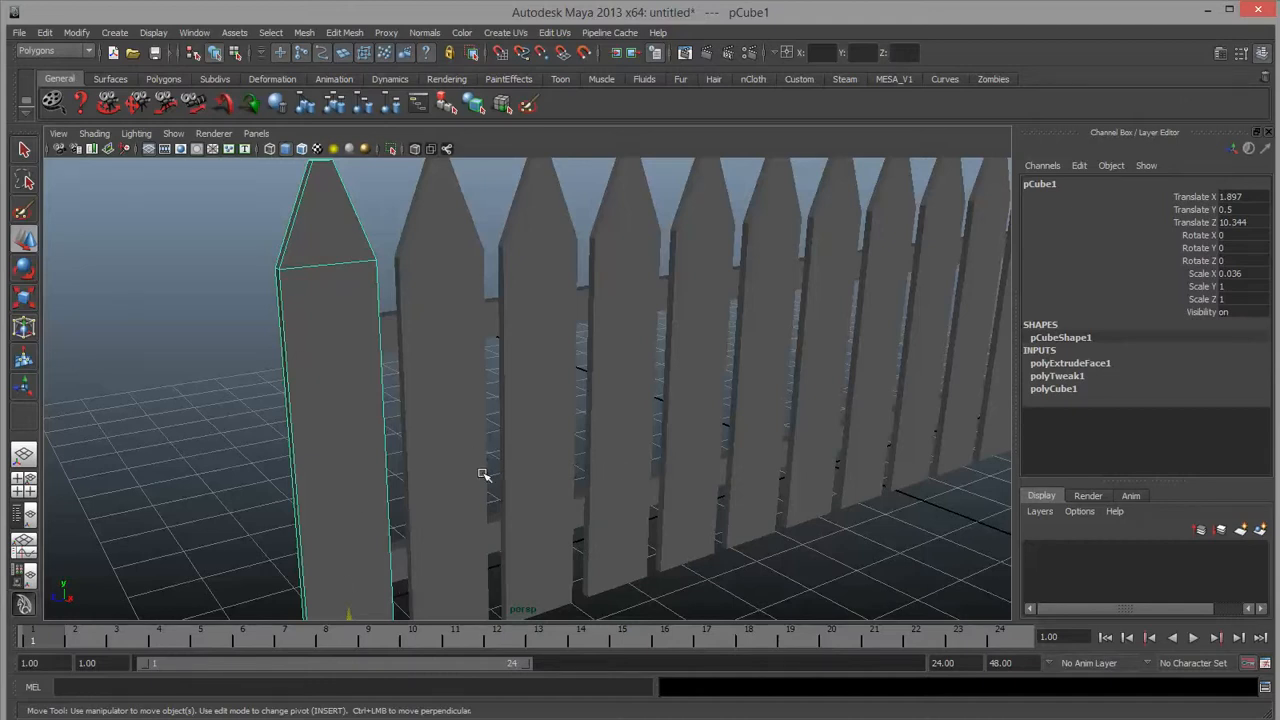
pyautogui.scroll(-3, 609, 478)
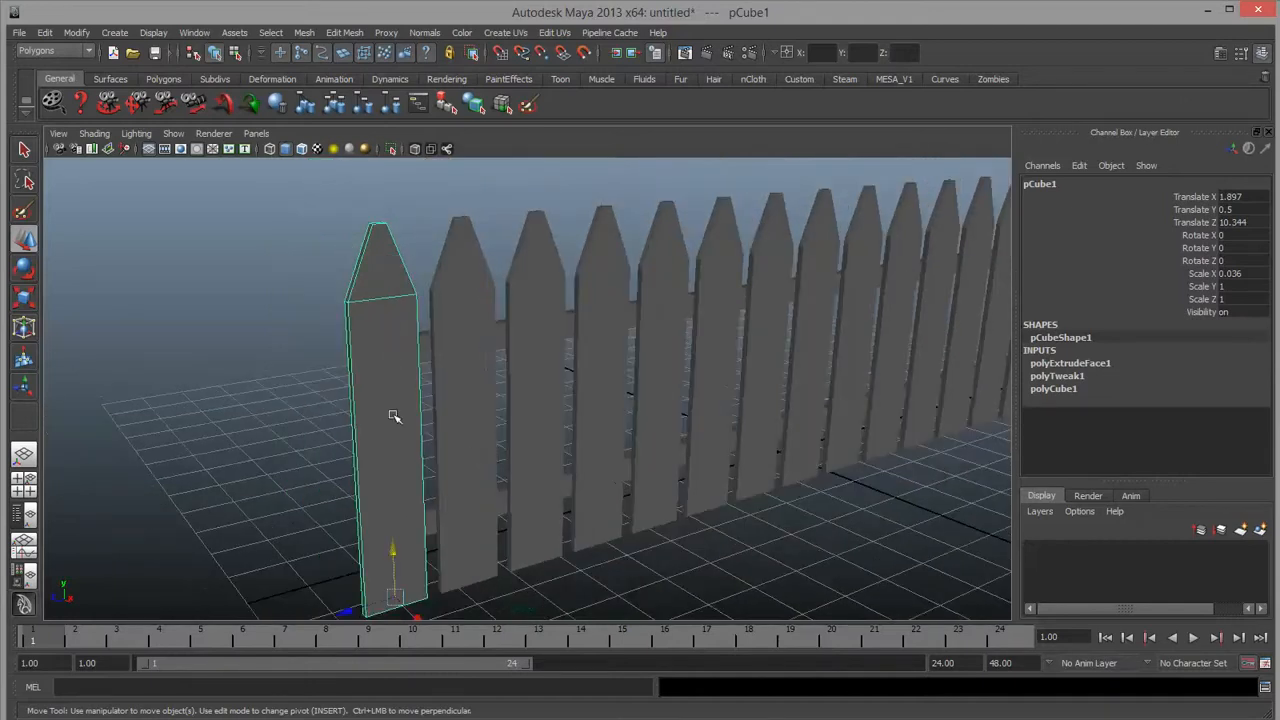
# Create a polygon cylinder at the grid's center and set its Z rotation to 90.
pyautogui.click(108, 34)
pyautogui.moveTo(134, 71)
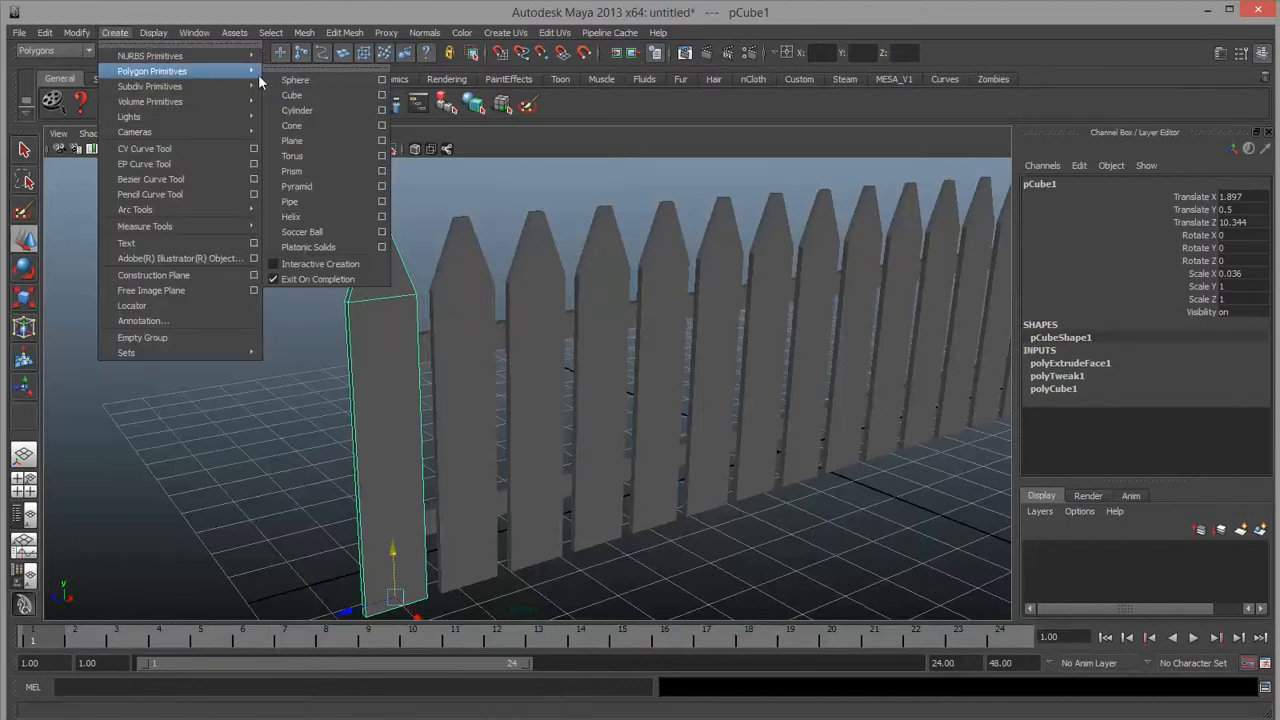
pyautogui.click(321, 110)
pyautogui.press('e')
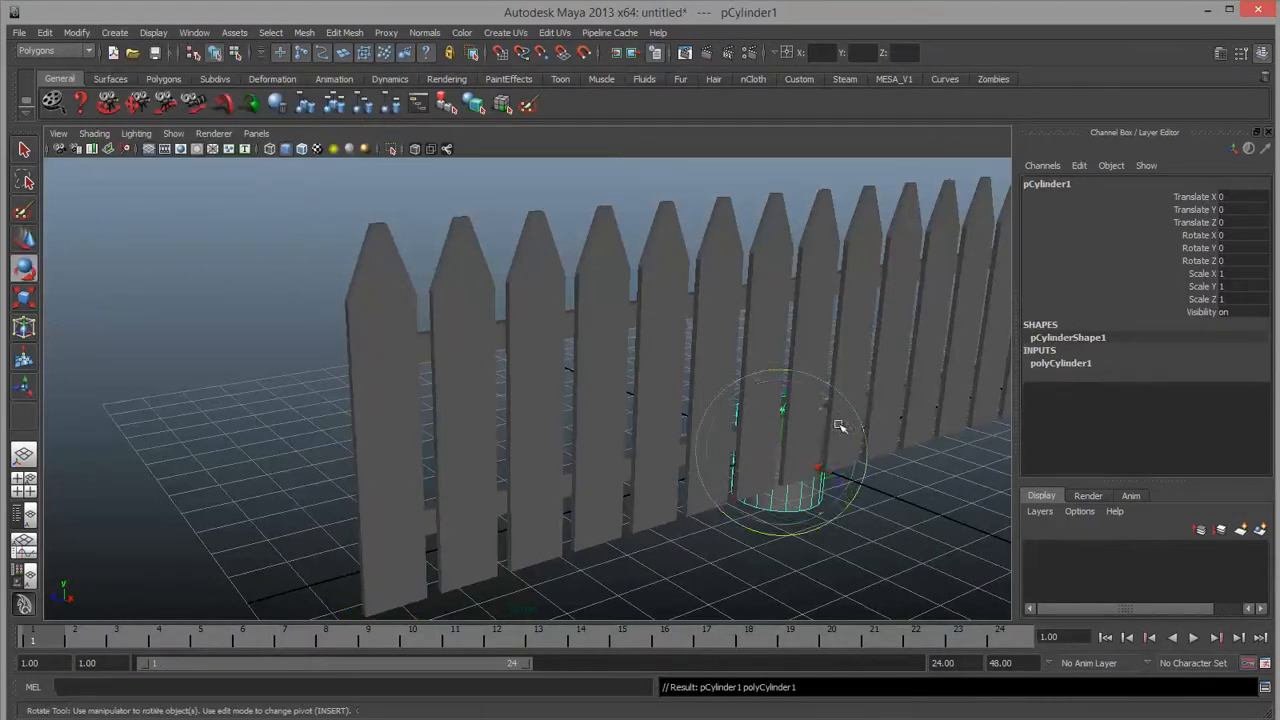
pyautogui.moveTo(817, 410); pyautogui.dragTo(858, 511)
pyautogui.click(1252, 262)
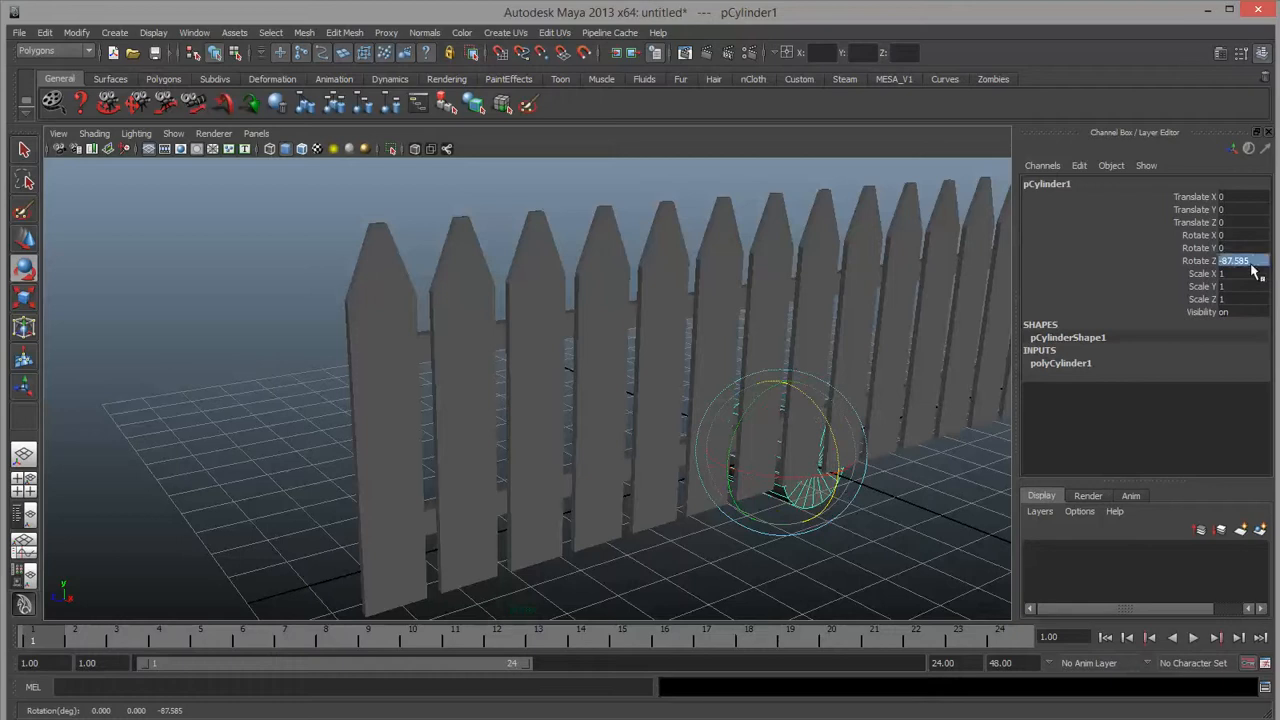
pyautogui.write('90')
pyautogui.press('Return')
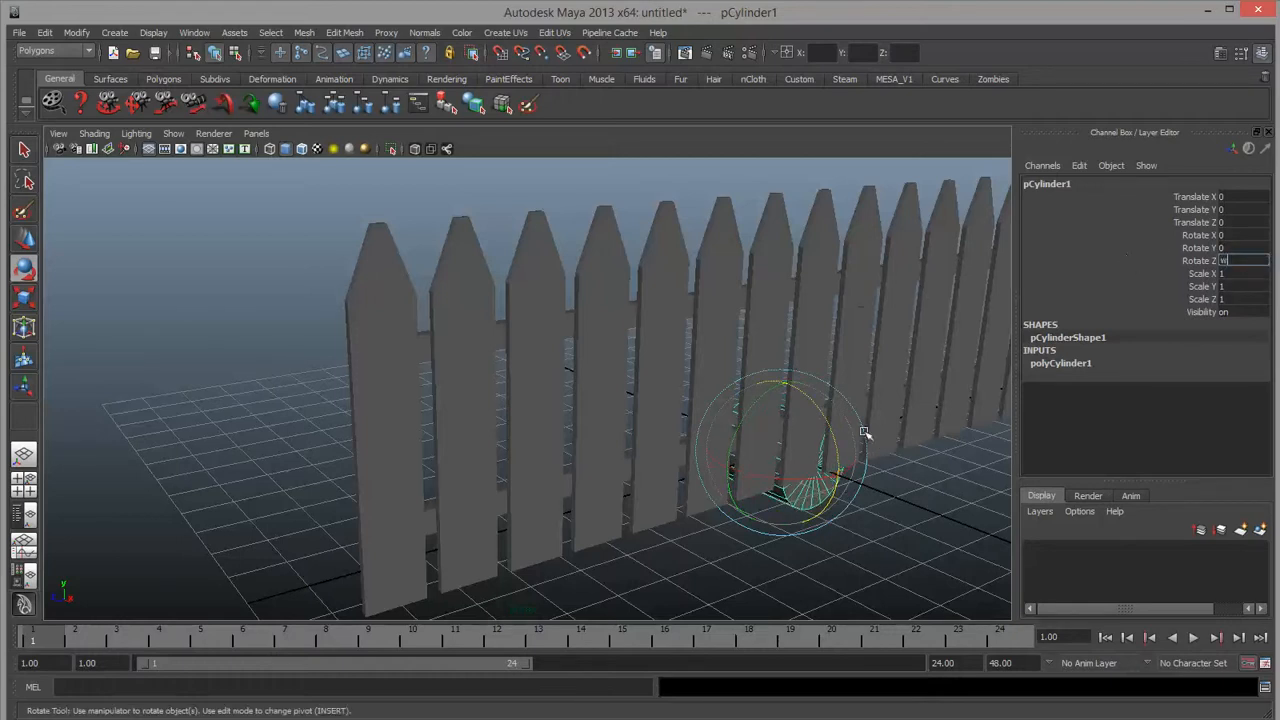
# Move the cylinder to the end picket, raise it to about 4.1 in Y and scale it uniformly to about 0.091.
pyautogui.press('w')
pyautogui.moveTo(740, 458); pyautogui.dragTo(424, 620)
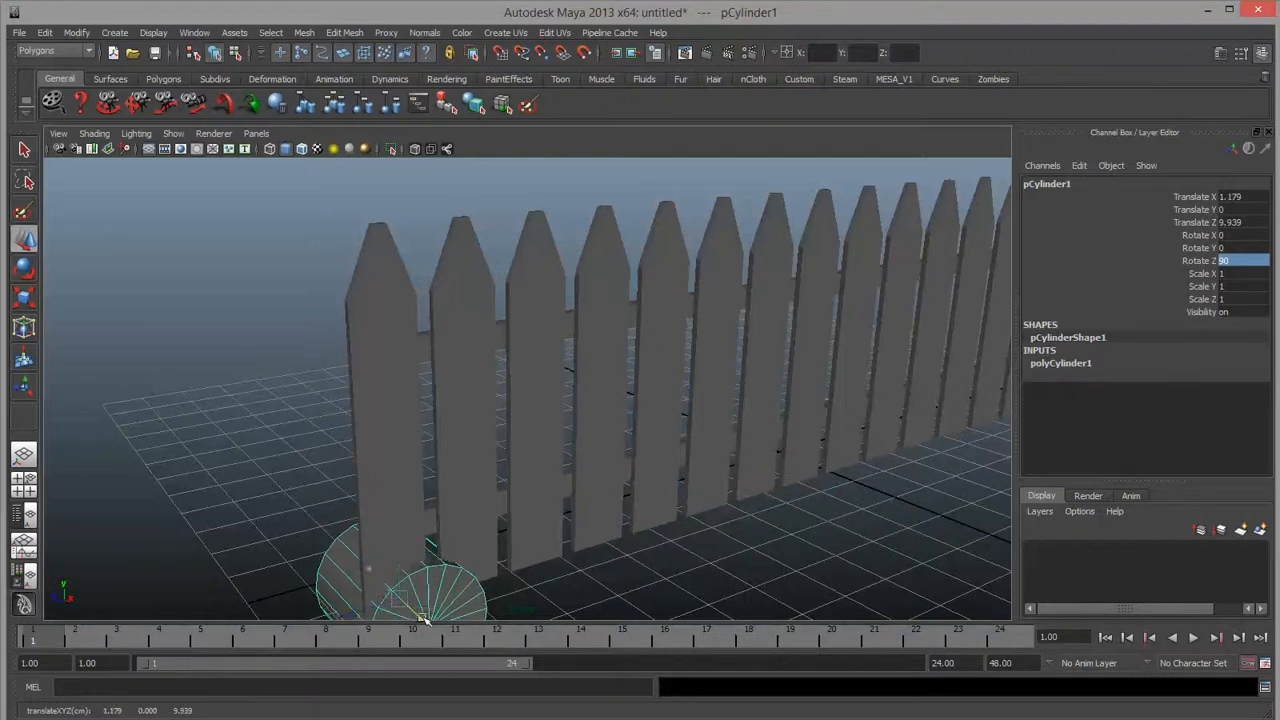
pyautogui.moveTo(392, 543); pyautogui.dragTo(410, 290)
pyautogui.press('r')
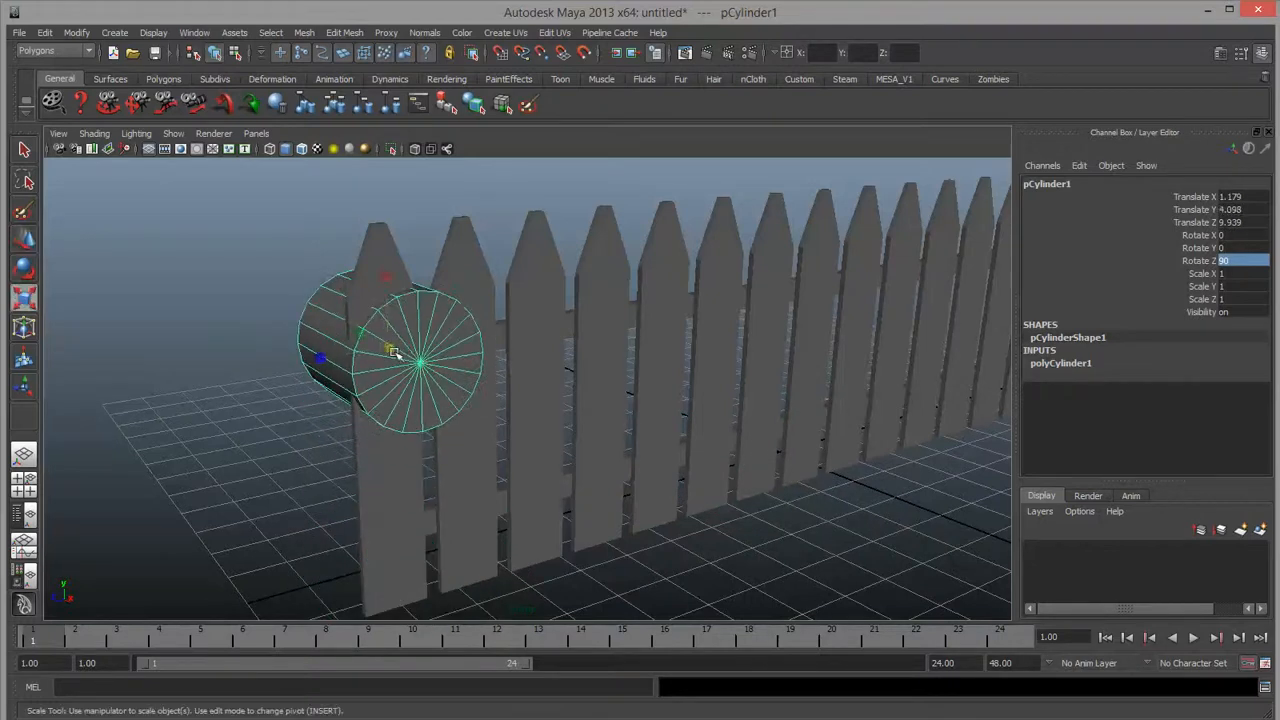
pyautogui.moveTo(392, 348); pyautogui.dragTo(286, 357)
# Position the cylinder at the end picket's front face at about 1.88 in X, 4.24 in Y and 10.32 in Z.
pyautogui.press('w')
pyautogui.moveTo(420, 354); pyautogui.dragTo(463, 379)
pyautogui.press('r')
pyautogui.press('w')
pyautogui.keyDown('alt'); pyautogui.moveTo(463, 379); pyautogui.dragTo(731, 394, button='right'); pyautogui.keyUp('alt')
pyautogui.keyDown('alt'); pyautogui.moveTo(731, 394); pyautogui.dragTo(550, 426, button='middle'); pyautogui.keyUp('alt')
pyautogui.keyDown('alt'); pyautogui.moveTo(550, 426); pyautogui.dragTo(638, 446, button='right'); pyautogui.keyUp('alt')
pyautogui.moveTo(680, 443); pyautogui.dragTo(596, 441)
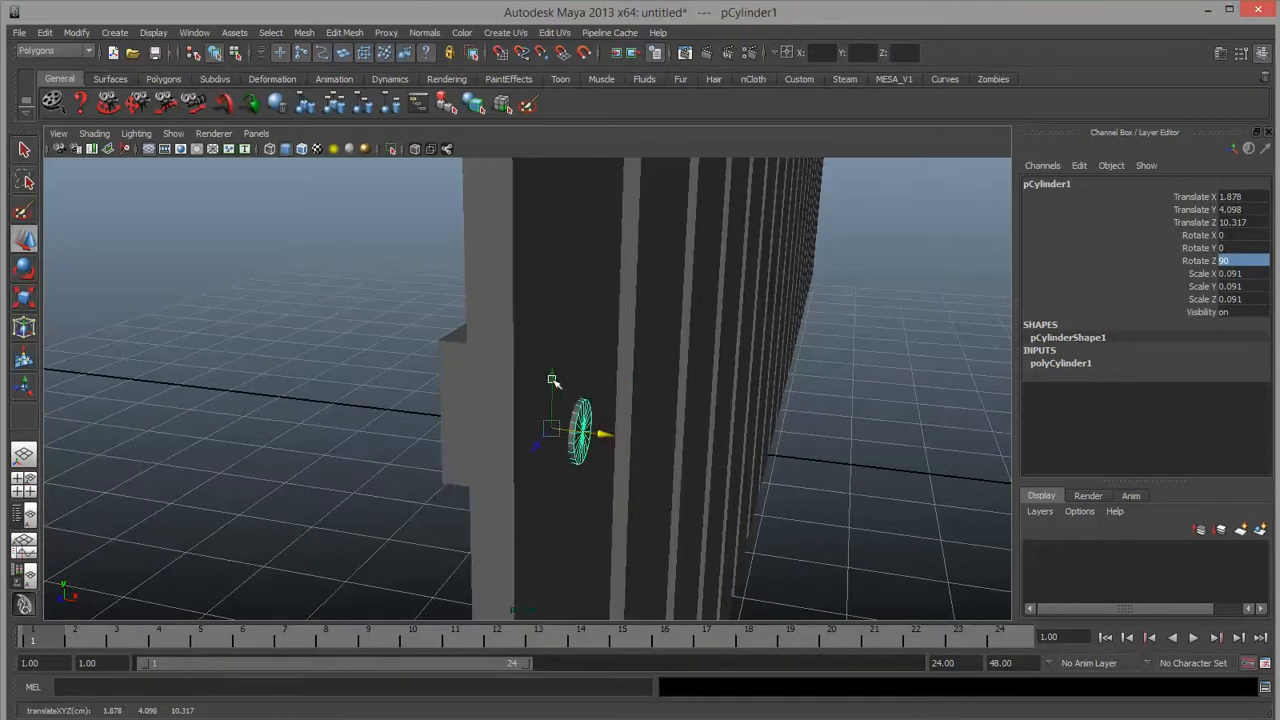
pyautogui.moveTo(552, 380); pyautogui.dragTo(620, 400)
pyautogui.keyDown('alt'); pyautogui.moveTo(387, 412); pyautogui.dragTo(436, 419); pyautogui.keyUp('alt')
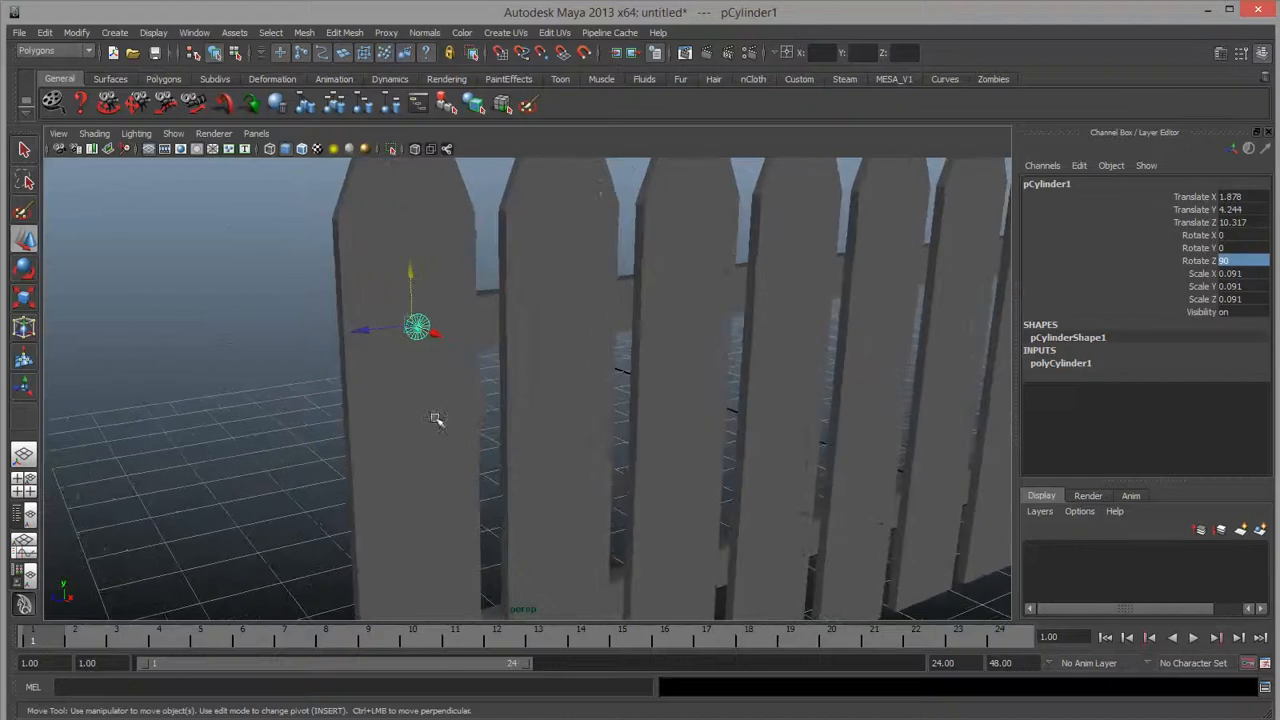
# Shrink the cylinder uniformly to about 0.068 as a nail head and move it to about 1.91 in X and 10.56 in Z.
pyautogui.press('r')
pyautogui.moveTo(412, 322); pyautogui.dragTo(438, 331)
pyautogui.press('w')
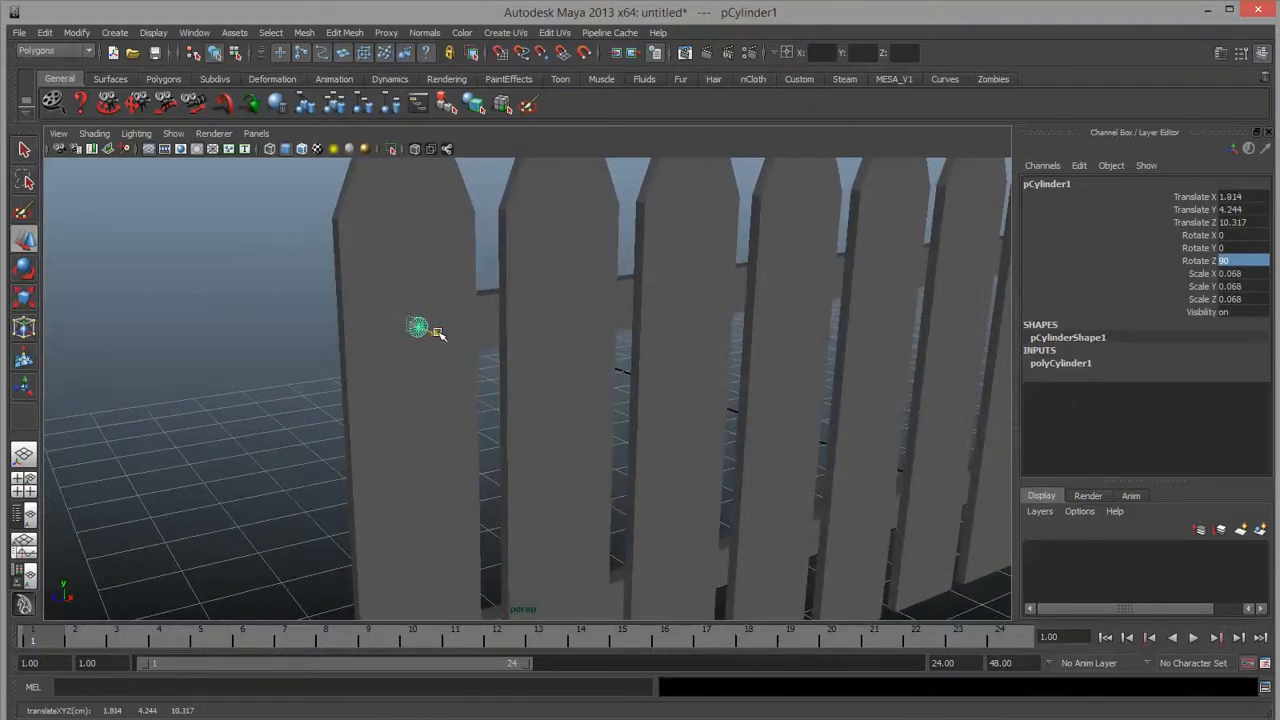
pyautogui.moveTo(367, 331); pyautogui.dragTo(333, 336, button='middle')
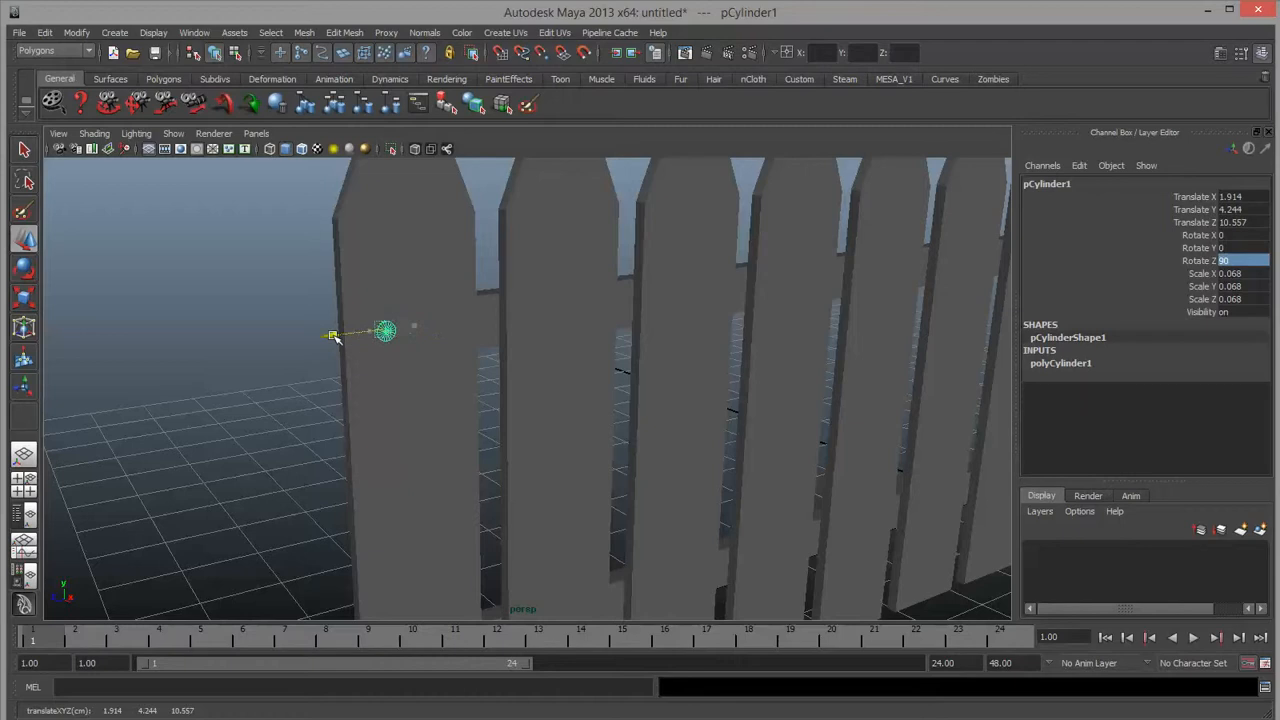
# Duplicate the nail head and move the copy along Z to the other side of the end picket.
pyautogui.hotkey('ctrl', 'd')
pyautogui.moveTo(338, 334); pyautogui.dragTo(451, 366)
pyautogui.click(329, 468)
pyautogui.keyDown('alt'); pyautogui.moveTo(329, 468); pyautogui.dragTo(372, 411); pyautogui.keyUp('alt')
# Duplicate both nail heads onto the second picket at about 9.29 in Z and repeat with Duplicate with Transform for the next two pickets.
pyautogui.click(370, 395)
pyautogui.click(271, 420)
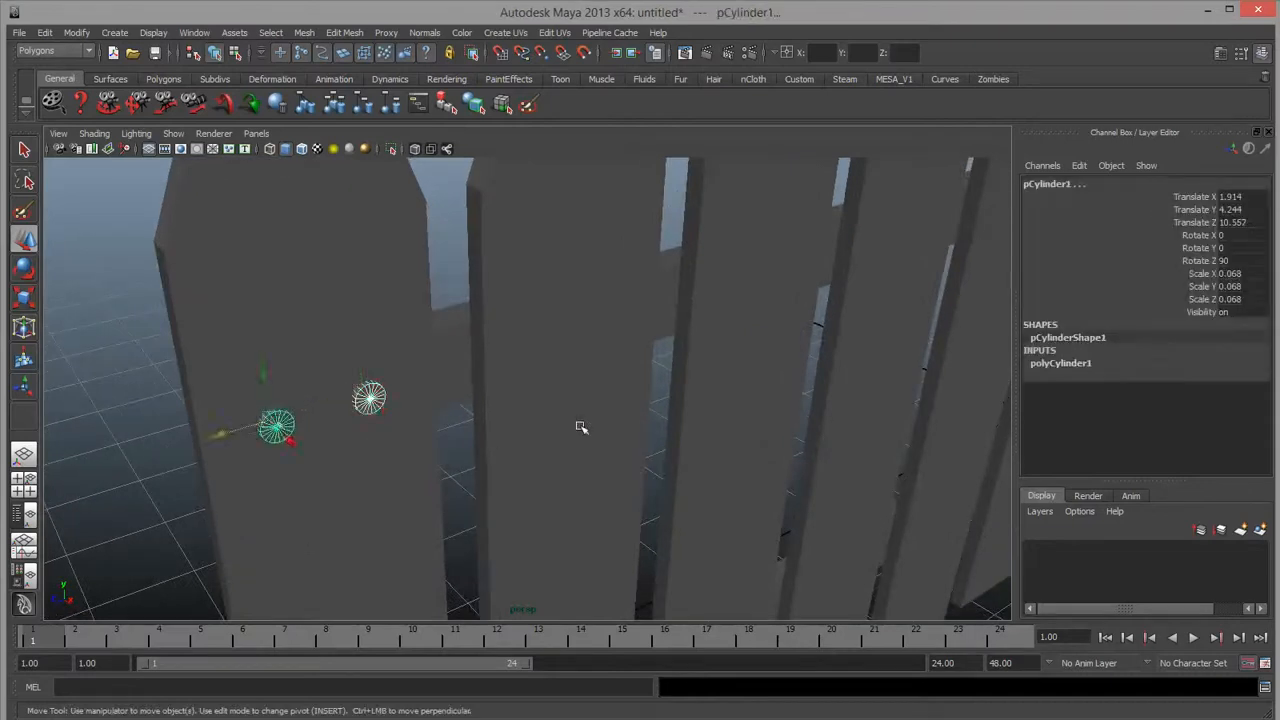
pyautogui.keyDown('alt'); pyautogui.moveTo(580, 429); pyautogui.dragTo(485, 437); pyautogui.keyUp('alt')
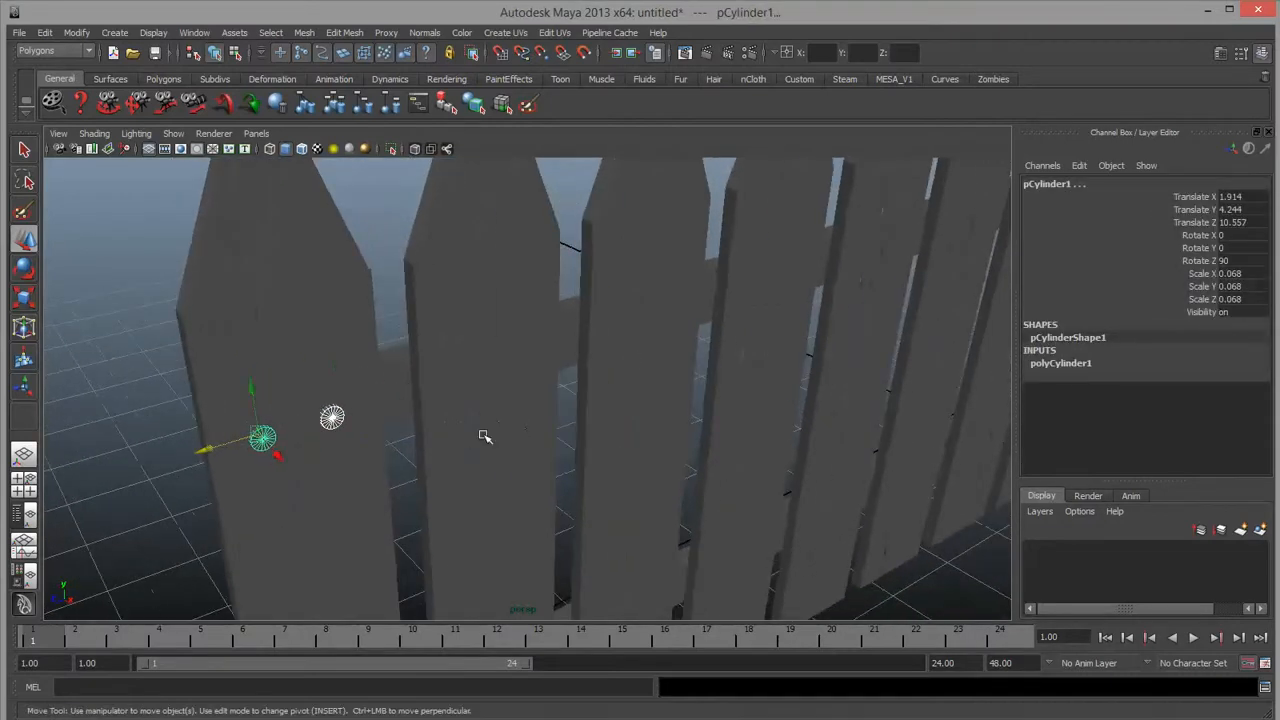
pyautogui.hotkey('ctrl', 'd')
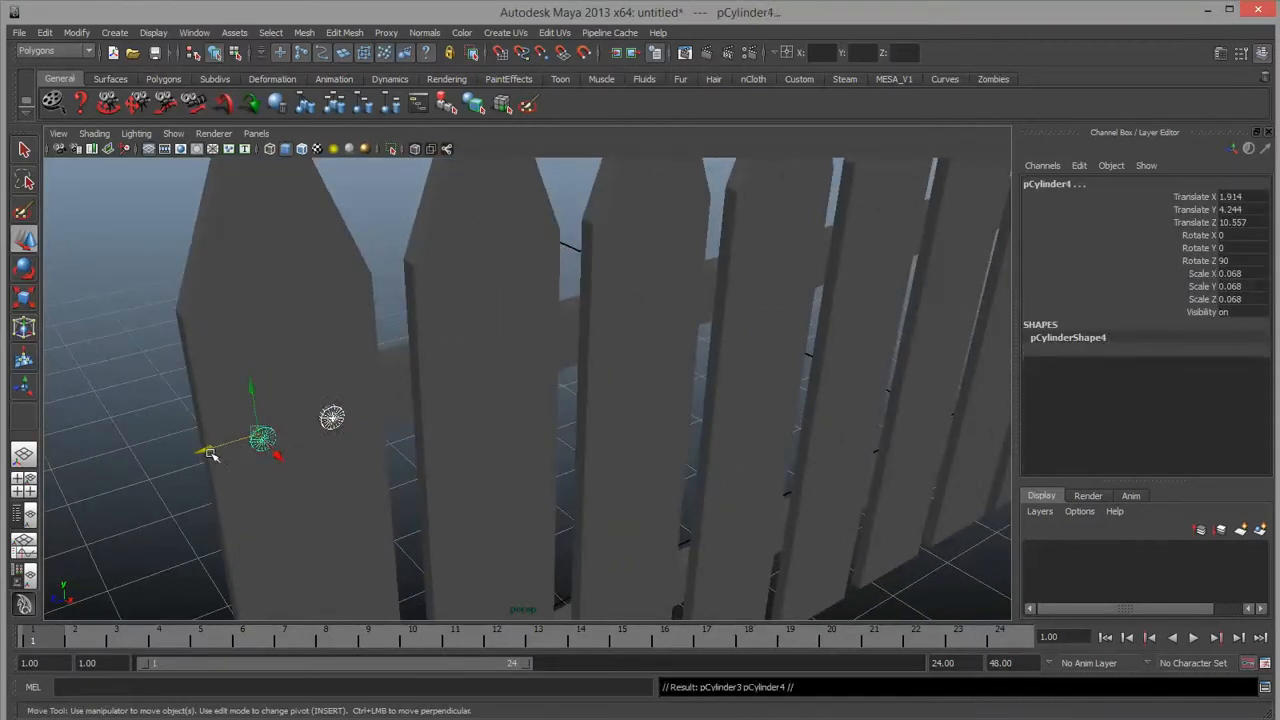
pyautogui.moveTo(206, 450); pyautogui.dragTo(425, 397)
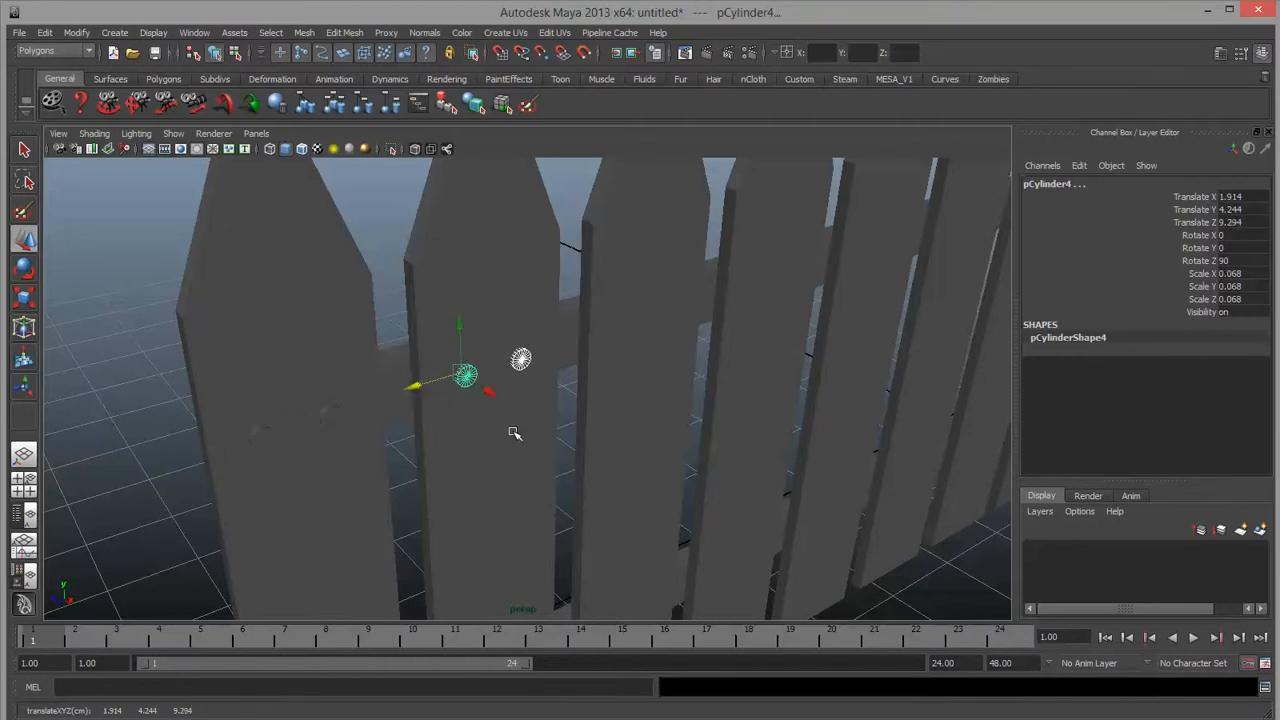
pyautogui.hotkey('shift', 'd')
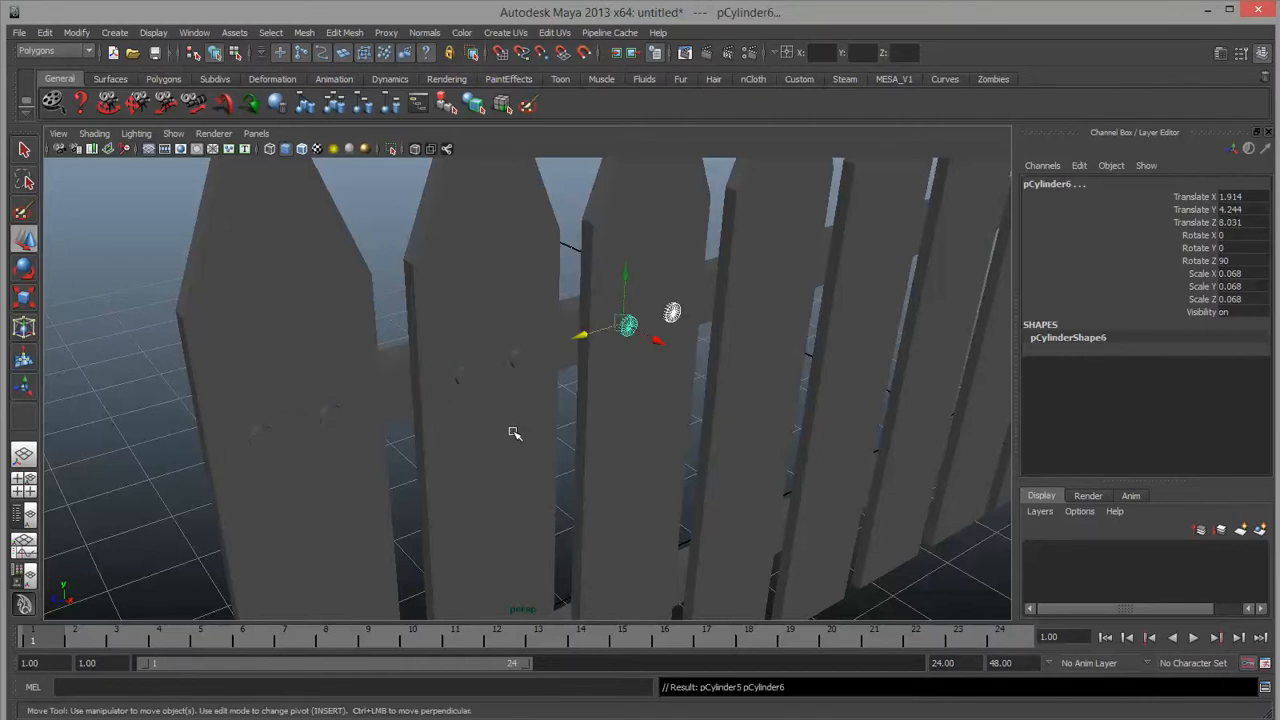
pyautogui.hotkey('shift', 'd')
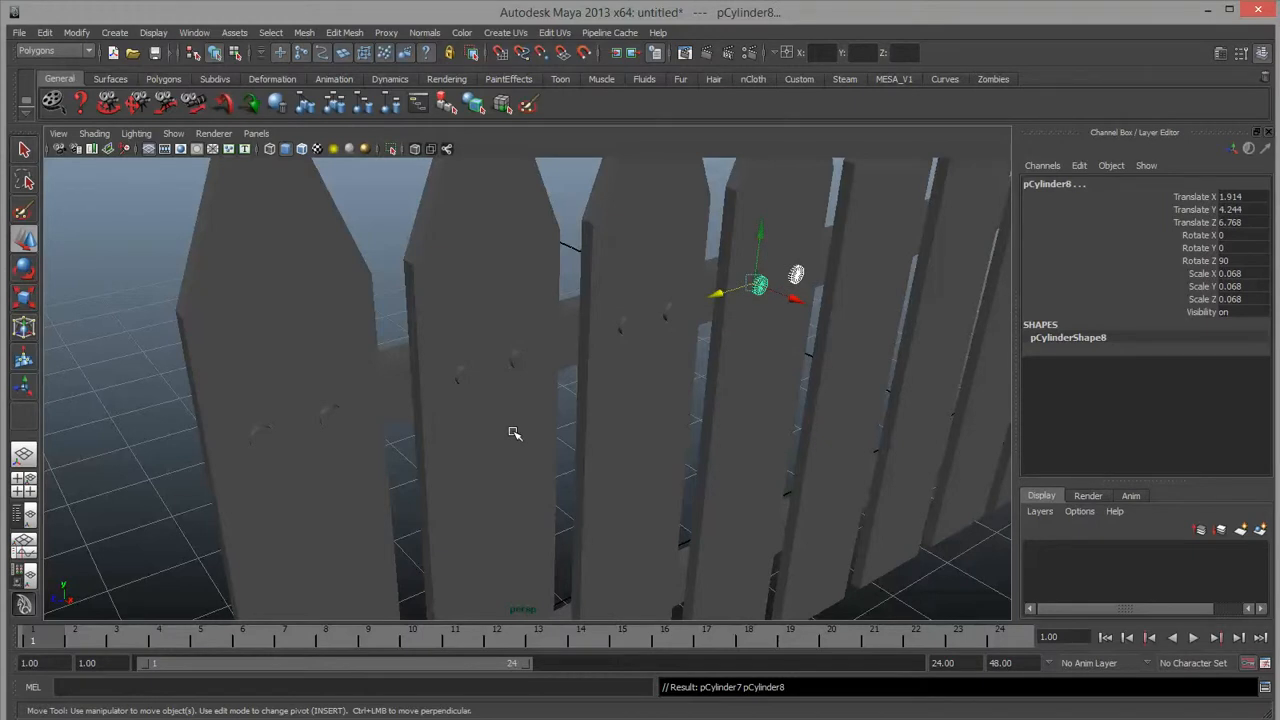
# Delete the duplicated nail heads from the second, third and fourth pickets.
pyautogui.click(513, 432)
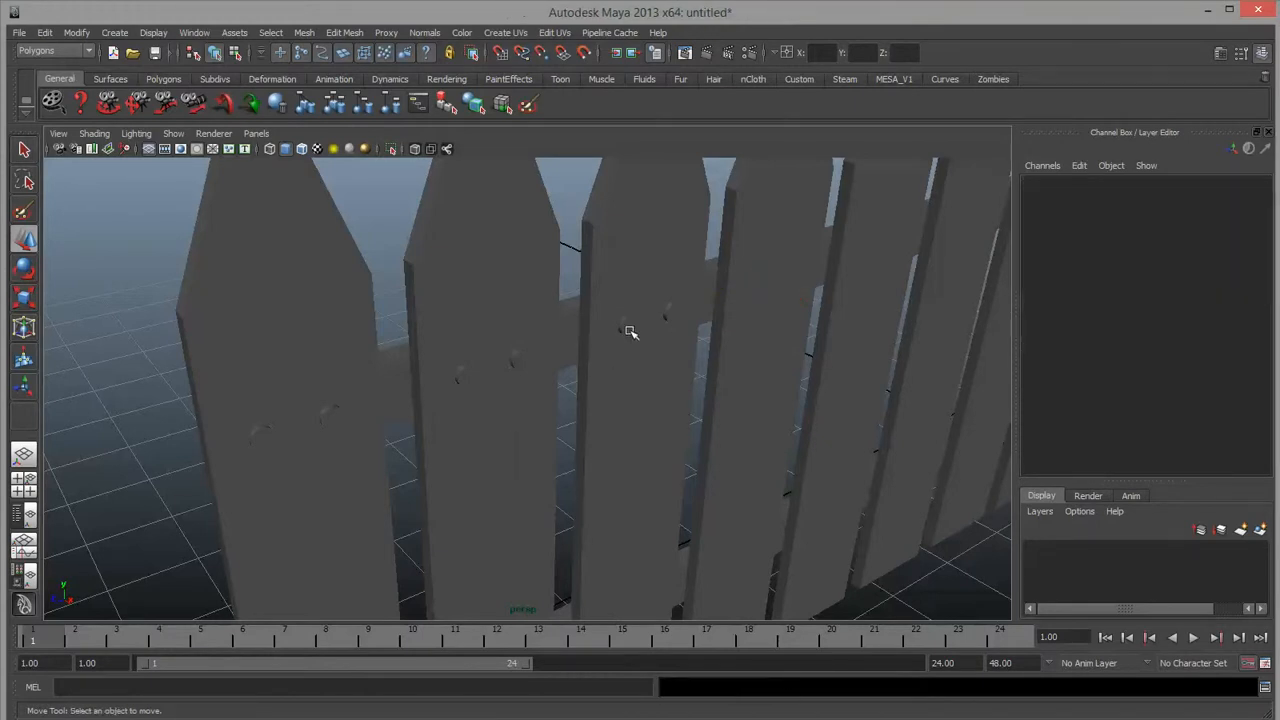
pyautogui.click(663, 340)
pyautogui.click(671, 314)
pyautogui.click(686, 337)
pyautogui.click(578, 342)
pyautogui.click(518, 360)
pyautogui.press('Delete')
pyautogui.click(461, 375)
pyautogui.press('Delete')
# Duplicate the end picket's two nail heads and lower the copies to the height of the bottom rail.
pyautogui.click(328, 418)
pyautogui.keyDown('shift'); pyautogui.click(259, 438); pyautogui.keyUp('shift')
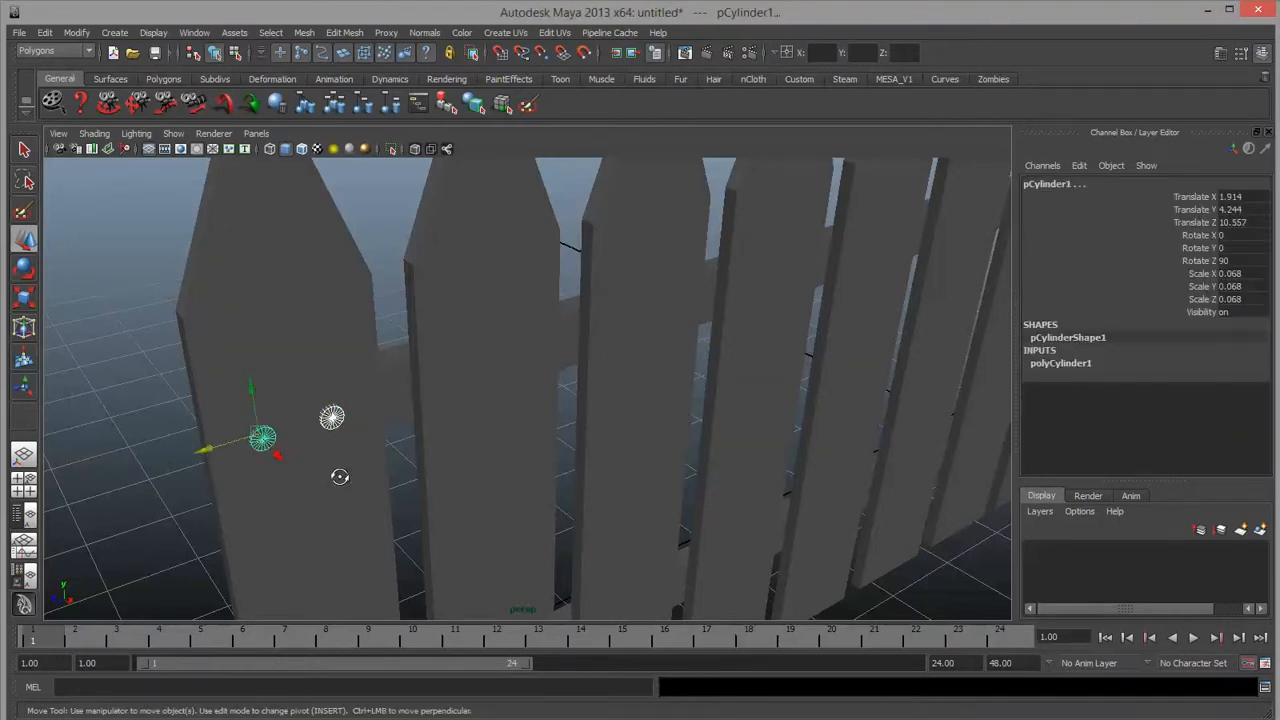
pyautogui.keyDown('alt'); pyautogui.moveTo(340, 476); pyautogui.dragTo(572, 474); pyautogui.keyUp('alt')
pyautogui.hotkey('ctrl', 'd')
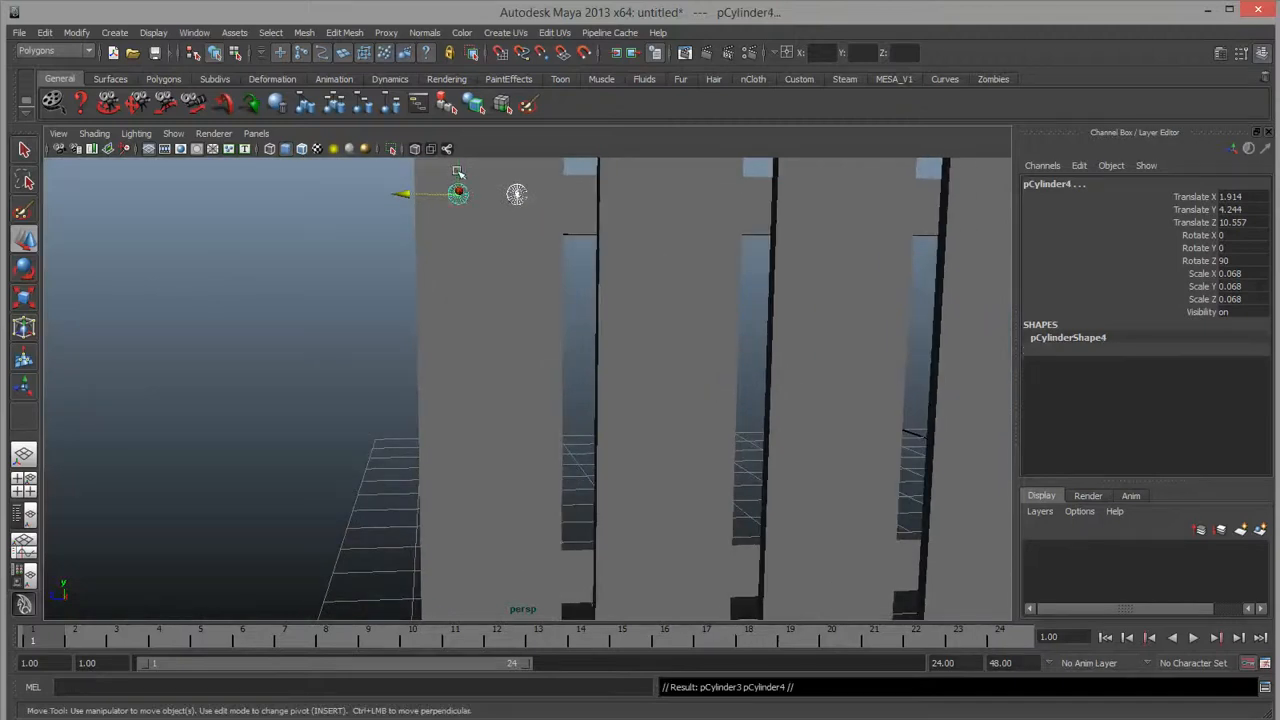
pyautogui.moveTo(458, 165); pyautogui.dragTo(475, 557)
pyautogui.scroll(-2, 547, 469)
# Delete all pickets except the end one that carries the nail heads.
pyautogui.click(524, 355)
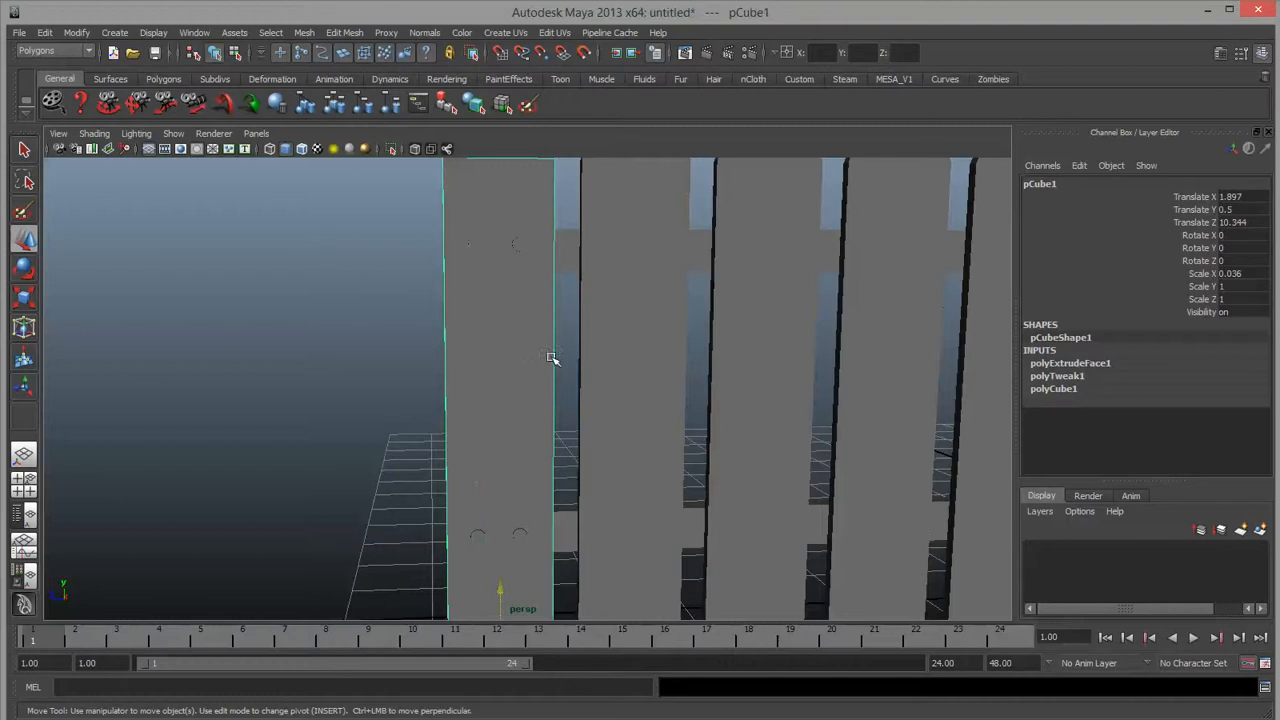
pyautogui.press('f')
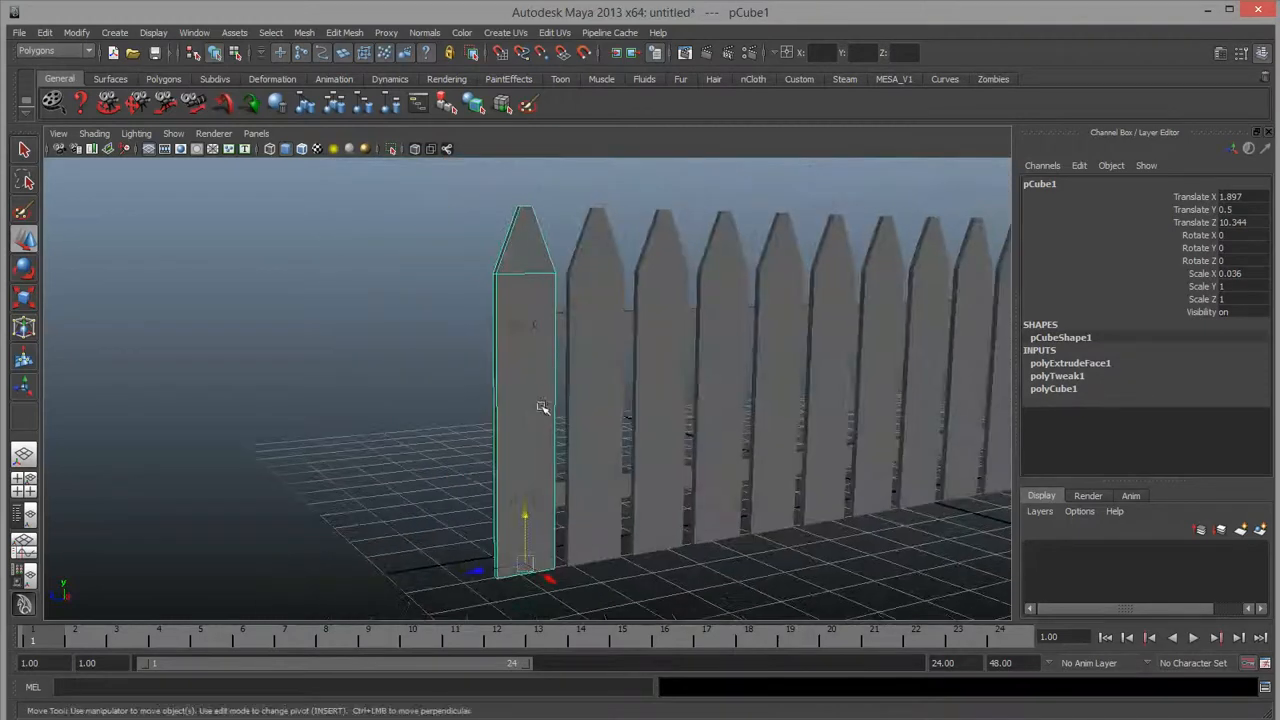
pyautogui.keyDown('alt'); pyautogui.moveTo(838, 395); pyautogui.dragTo(892, 365); pyautogui.keyUp('alt')
pyautogui.moveTo(797, 371); pyautogui.dragTo(438, 380)
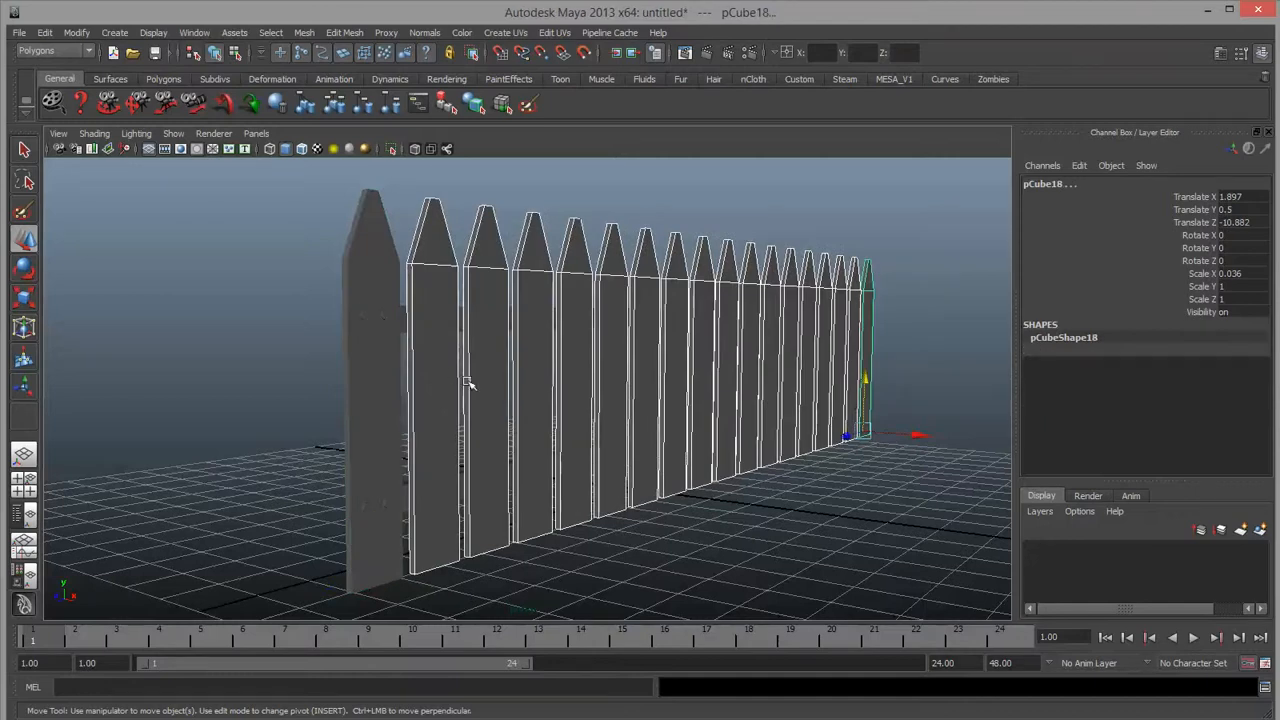
pyautogui.press('Delete')
# Examine the nail heads on the remaining picket at the upper and lower rails.
pyautogui.keyDown('alt'); pyautogui.moveTo(543, 397); pyautogui.dragTo(410, 306, button='right'); pyautogui.keyUp('alt')
pyautogui.keyDown('alt'); pyautogui.moveTo(530, 428); pyautogui.dragTo(655, 422, button='right'); pyautogui.keyUp('alt')
pyautogui.keyDown('alt'); pyautogui.moveTo(511, 397); pyautogui.dragTo(543, 405, button='middle'); pyautogui.keyUp('alt')
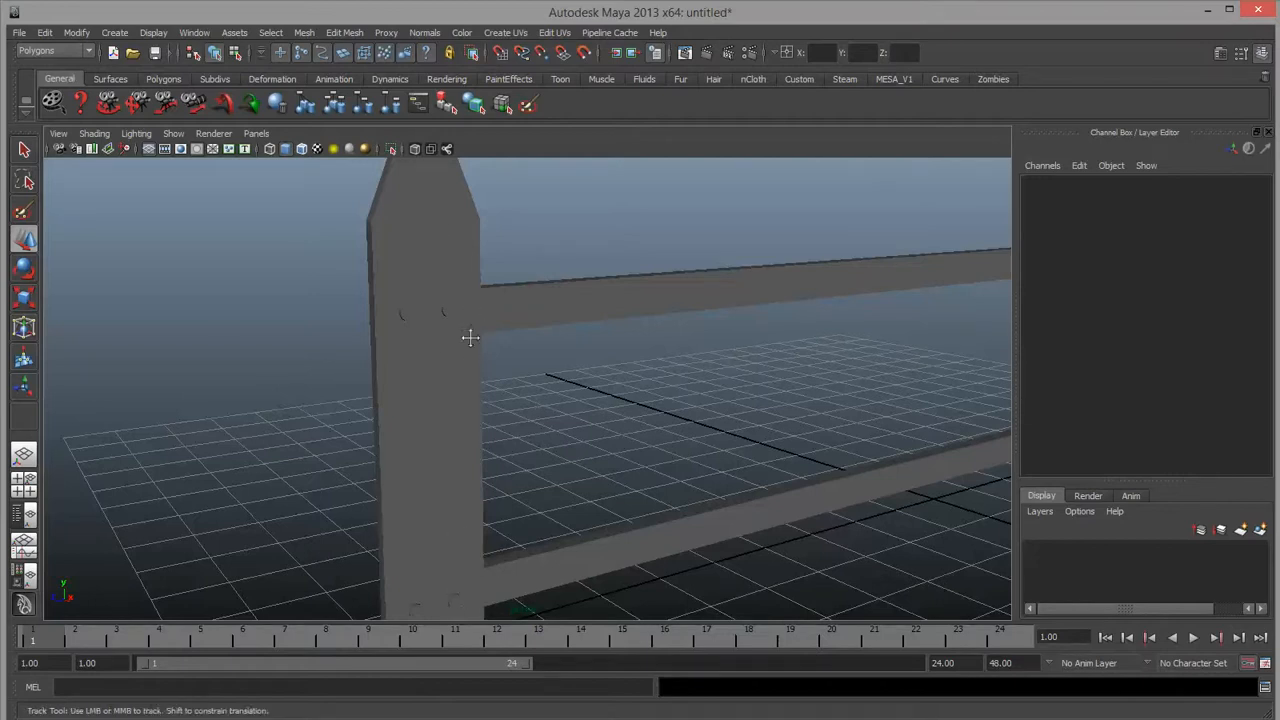
pyautogui.keyDown('alt'); pyautogui.moveTo(469, 337); pyautogui.dragTo(478, 396, button='middle'); pyautogui.keyUp('alt')
pyautogui.keyDown('alt'); pyautogui.moveTo(568, 491); pyautogui.dragTo(508, 458, button='right'); pyautogui.keyUp('alt')
pyautogui.keyDown('alt'); pyautogui.moveTo(515, 449); pyautogui.dragTo(522, 397, button='middle'); pyautogui.keyUp('alt')
pyautogui.keyDown('alt'); pyautogui.moveTo(443, 430); pyautogui.dragTo(531, 434, button='right'); pyautogui.keyUp('alt')
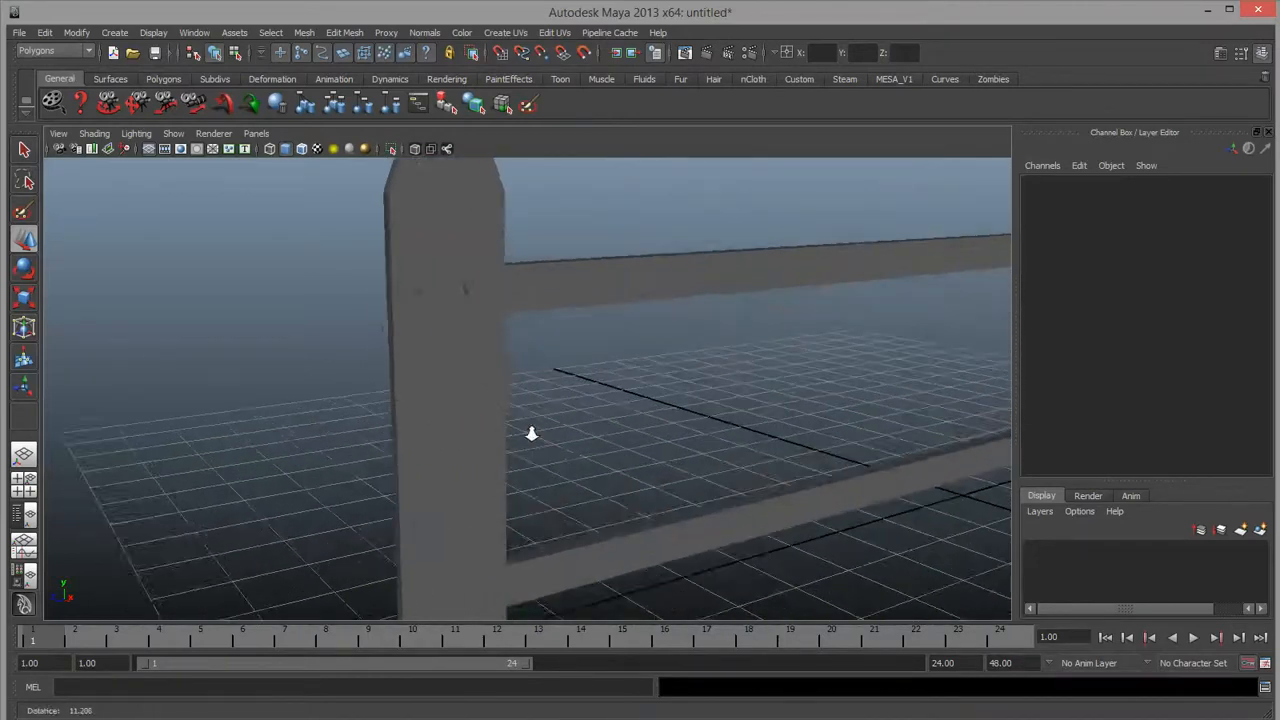
pyautogui.moveTo(475, 438)
pyautogui.keyDown('alt'); pyautogui.mouseDown()
pyautogui.moveTo(603, 429)
pyautogui.moveTo(463, 420)
pyautogui.moveTo(494, 434)
pyautogui.mouseUp(); pyautogui.keyUp('alt')
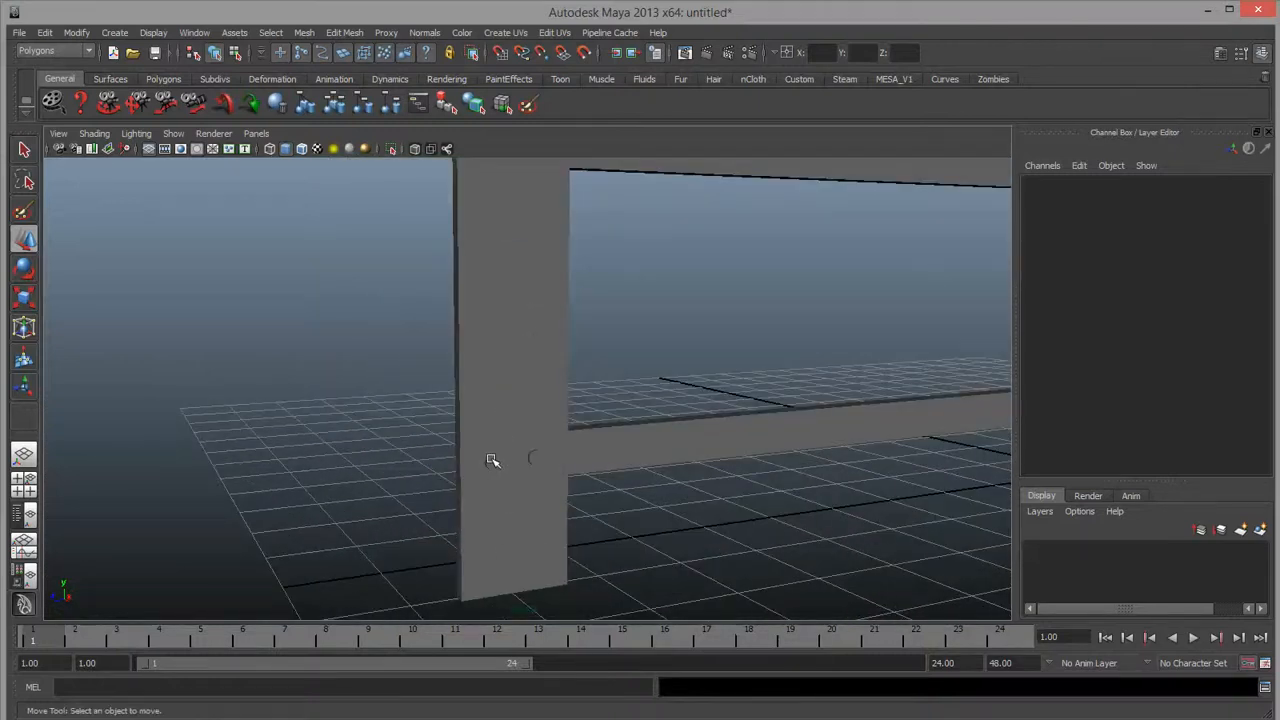
# Combine the end picket and its four nail heads at the upper and lower rails into a single mesh.
pyautogui.click(491, 460)
pyautogui.keyDown('shift'); pyautogui.click(533, 458); pyautogui.keyUp('shift')
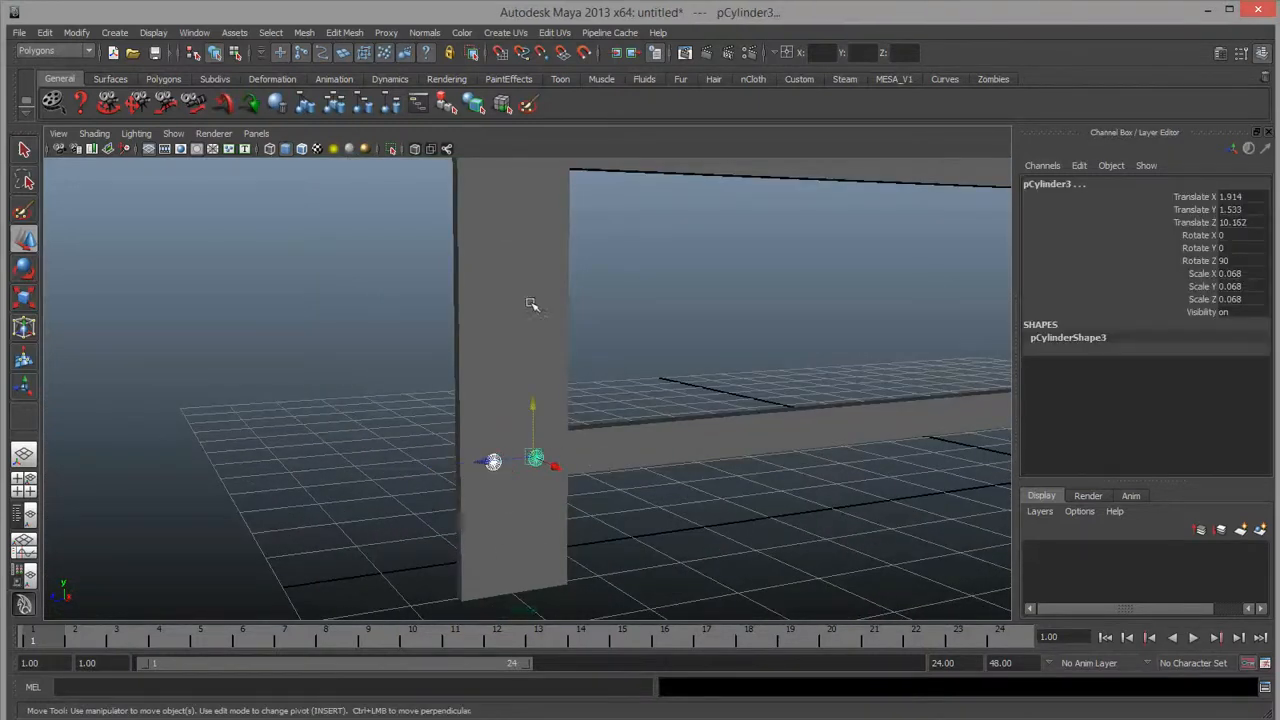
pyautogui.keyDown('shift'); pyautogui.click(525, 280); pyautogui.keyUp('shift')
pyautogui.keyDown('alt'); pyautogui.moveTo(541, 277); pyautogui.dragTo(558, 506, button='middle'); pyautogui.keyUp('alt')
pyautogui.keyDown('alt'); pyautogui.moveTo(438, 443); pyautogui.dragTo(646, 443, button='right'); pyautogui.keyUp('alt')
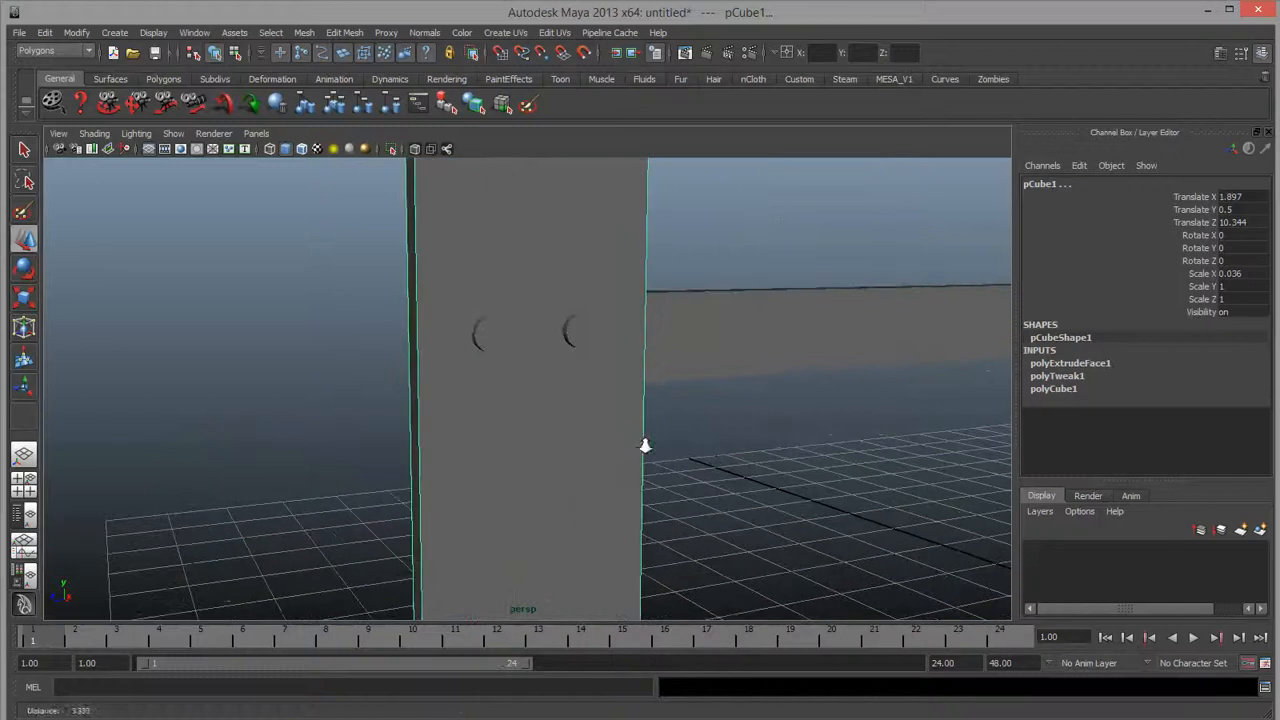
pyautogui.click(578, 331)
pyautogui.click(485, 331)
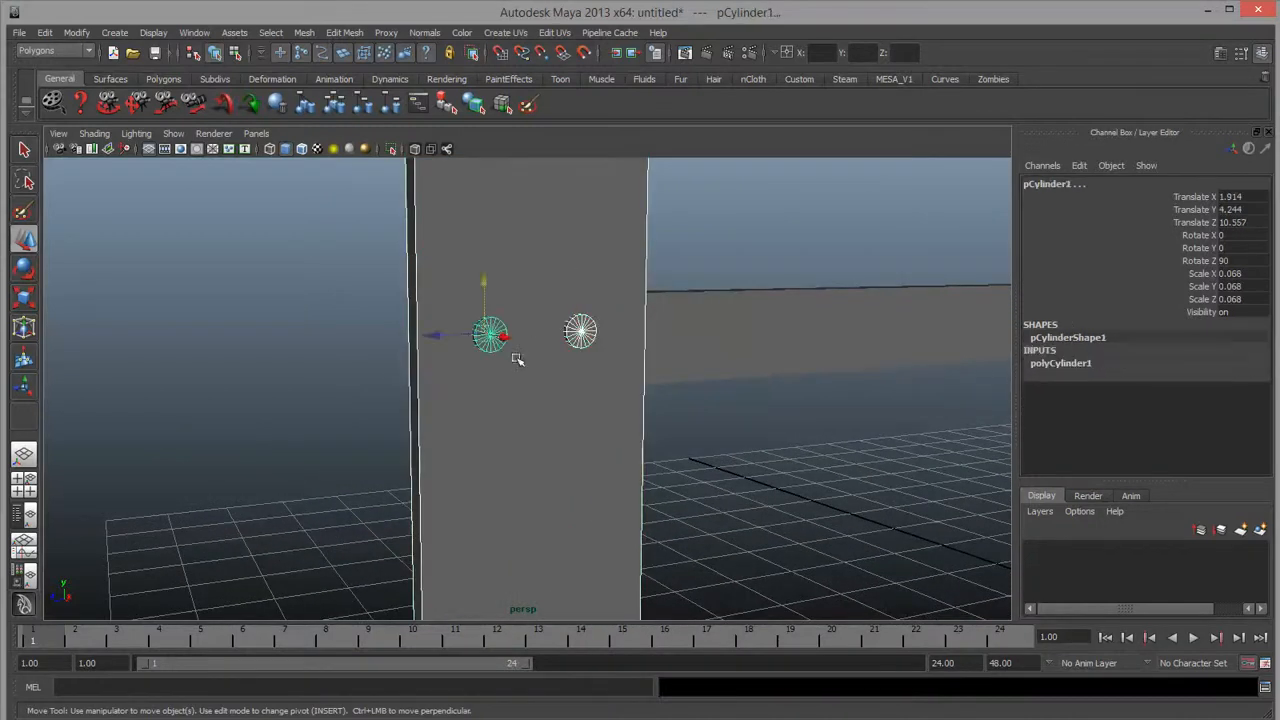
pyautogui.keyDown('alt'); pyautogui.moveTo(567, 402); pyautogui.dragTo(366, 257, button='right'); pyautogui.keyUp('alt')
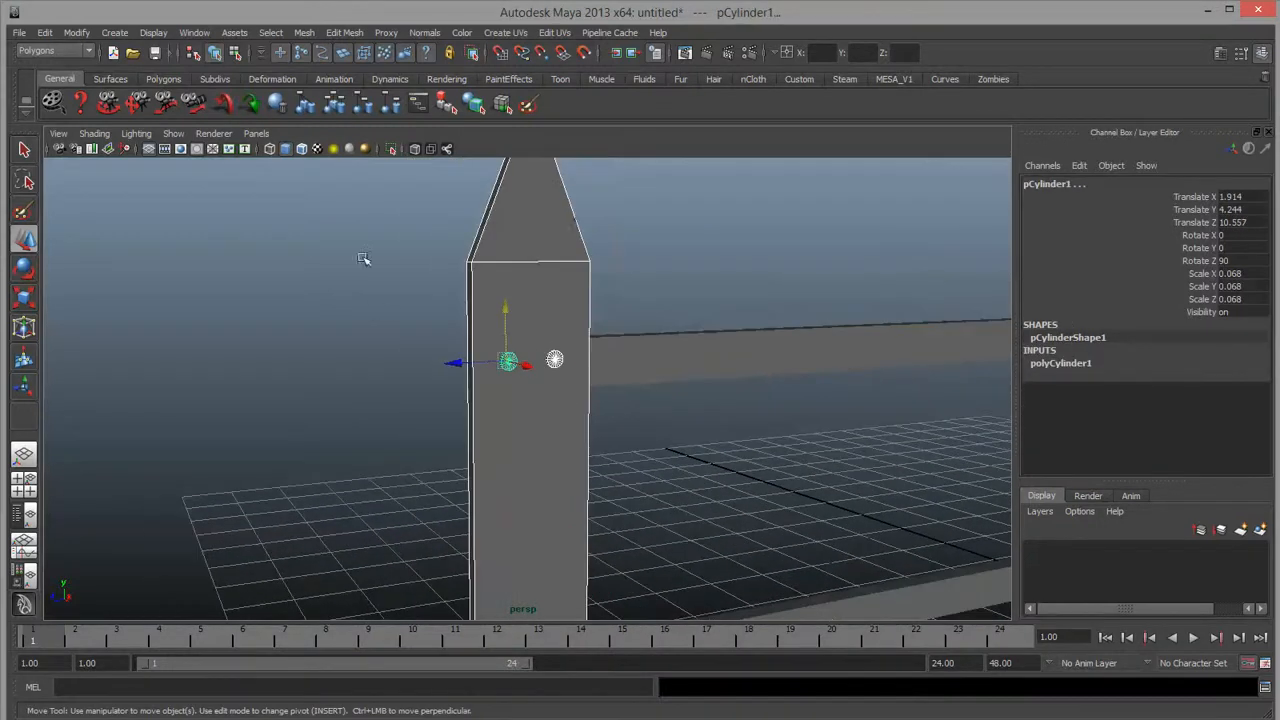
pyautogui.click(305, 33)
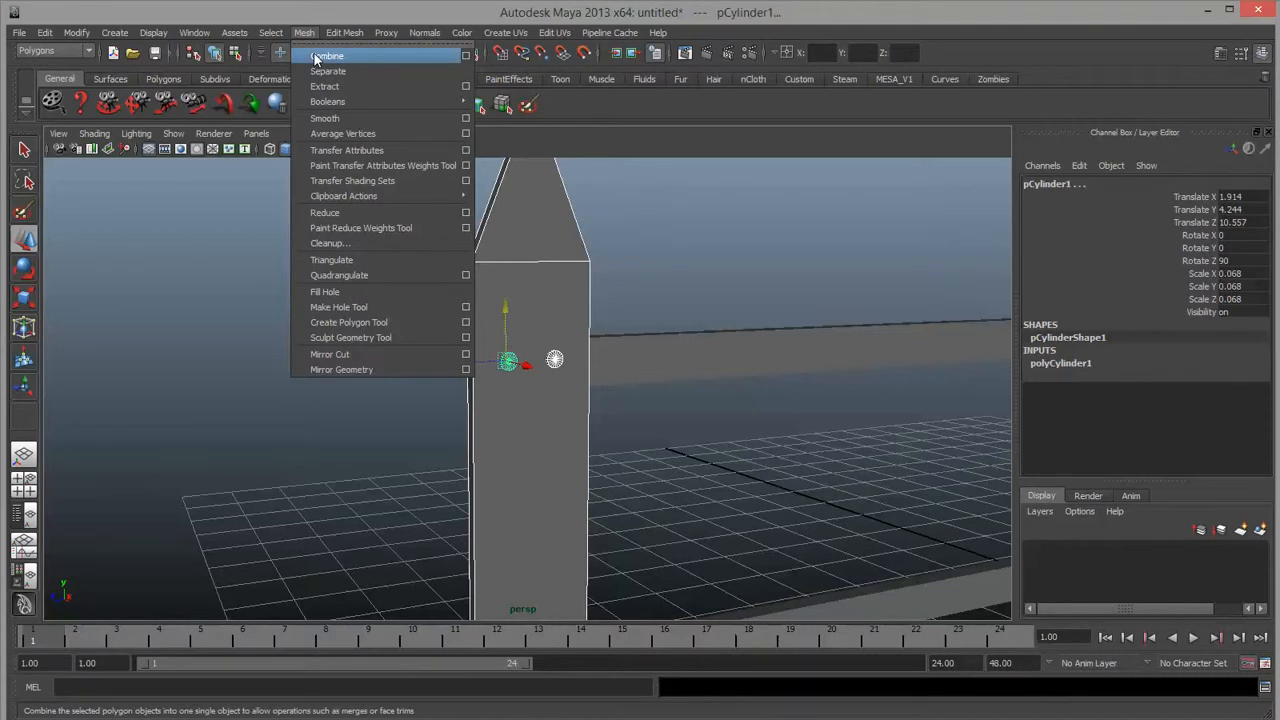
pyautogui.click(316, 57)
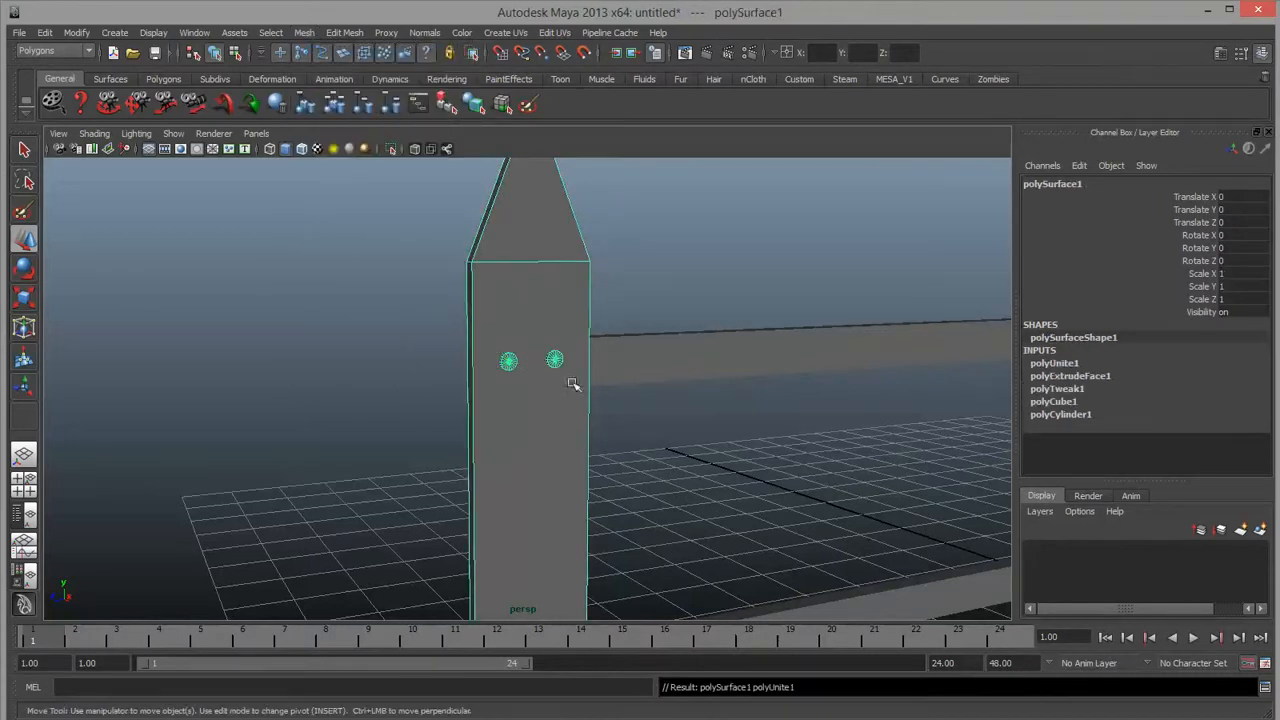
# Try moving the combined picket freely with its nail heads and undo the move.
pyautogui.click(709, 486)
pyautogui.scroll(-4, 620, 476)
pyautogui.click(549, 468)
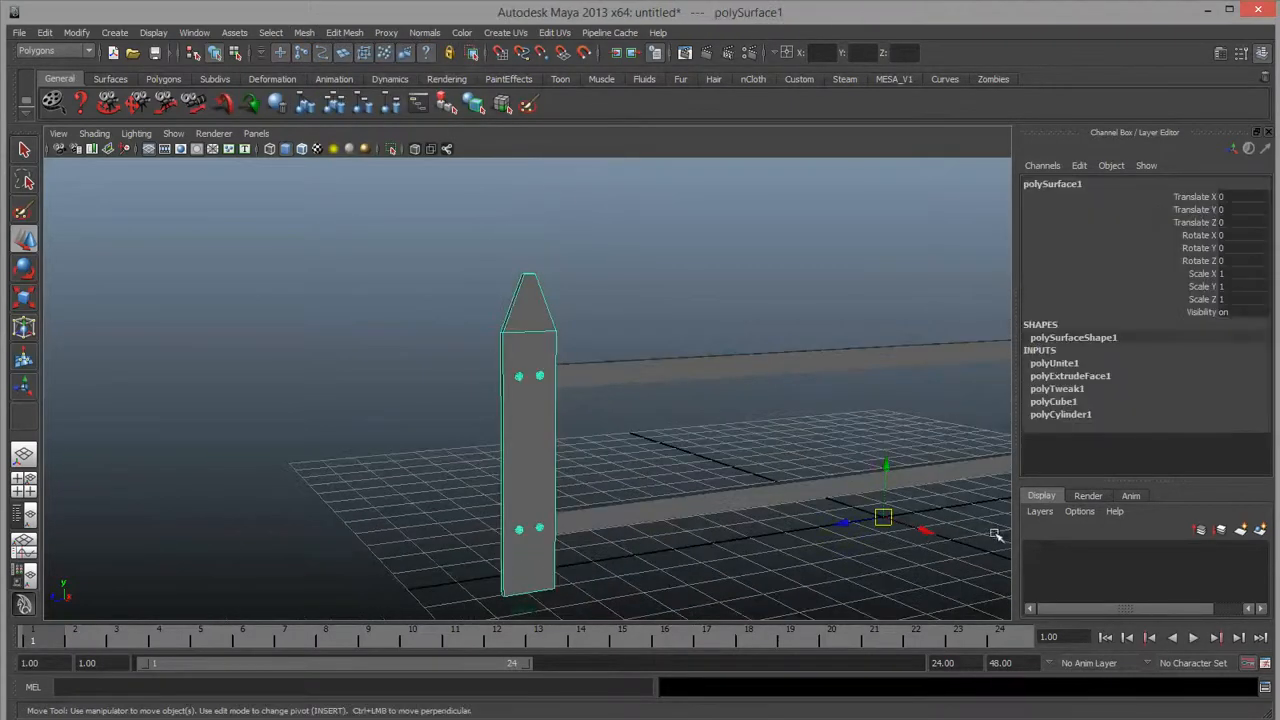
pyautogui.moveTo(883, 515); pyautogui.dragTo(855, 452)
pyautogui.hotkey('ctrl', 'z')
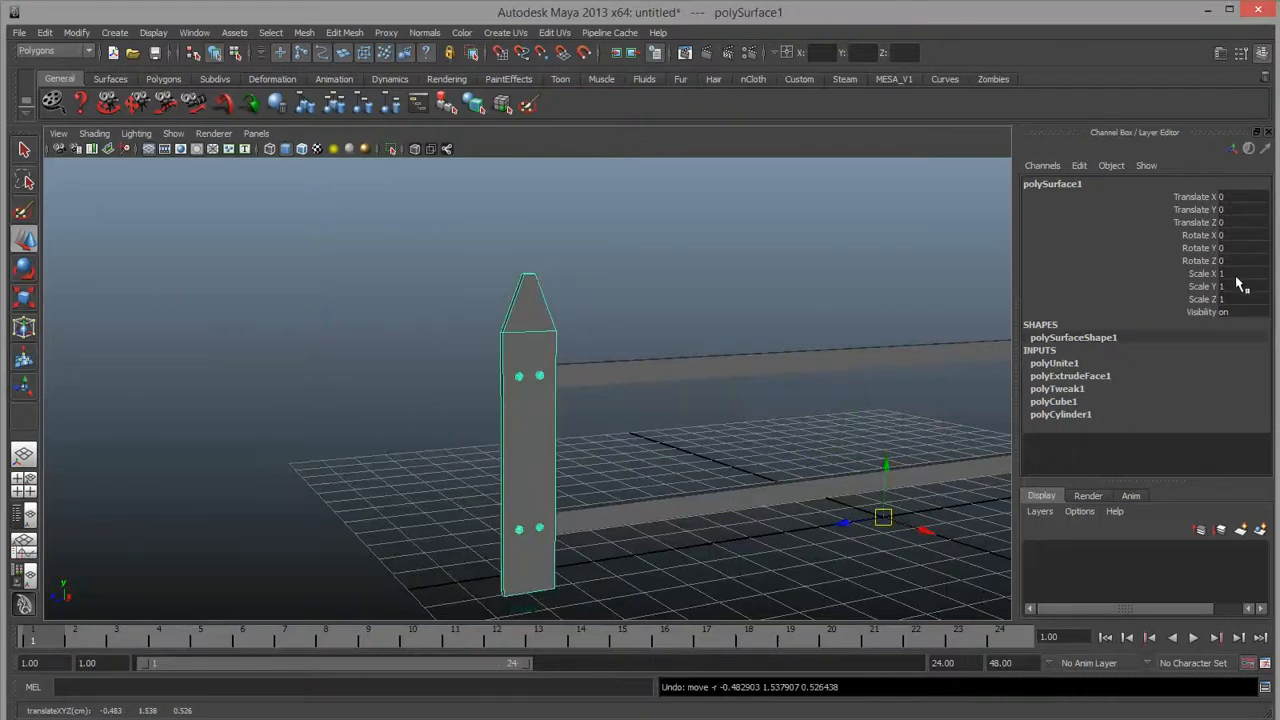
# Move the combined picket's pivot manually from the world origin to the base of the picket.
pyautogui.scroll(6, 806, 517)
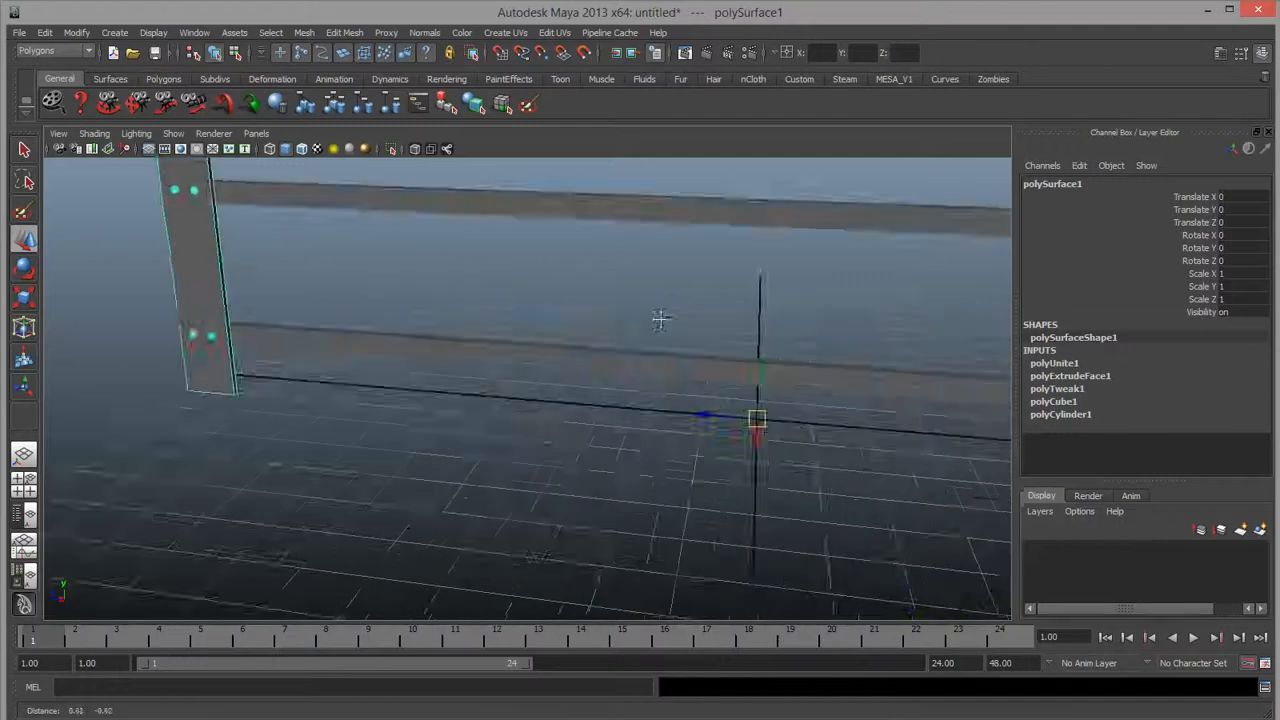
pyautogui.scroll(1, 698, 337)
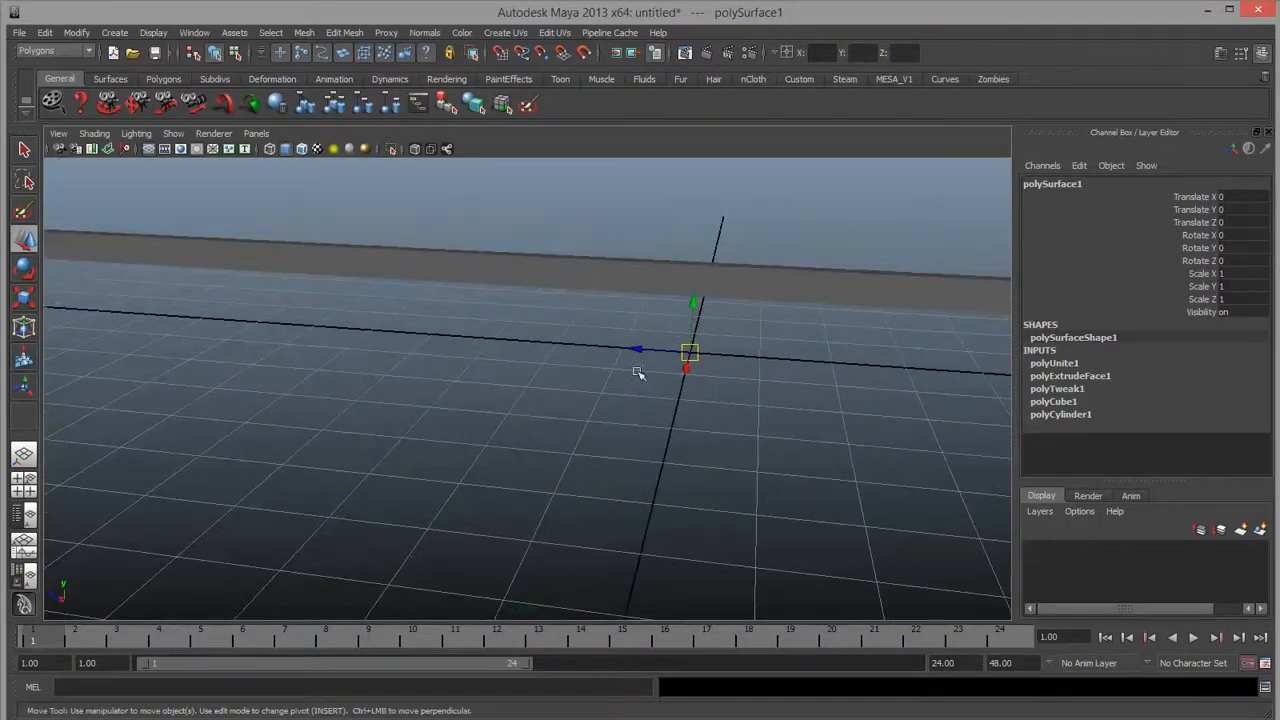
pyautogui.scroll(-6, 650, 360)
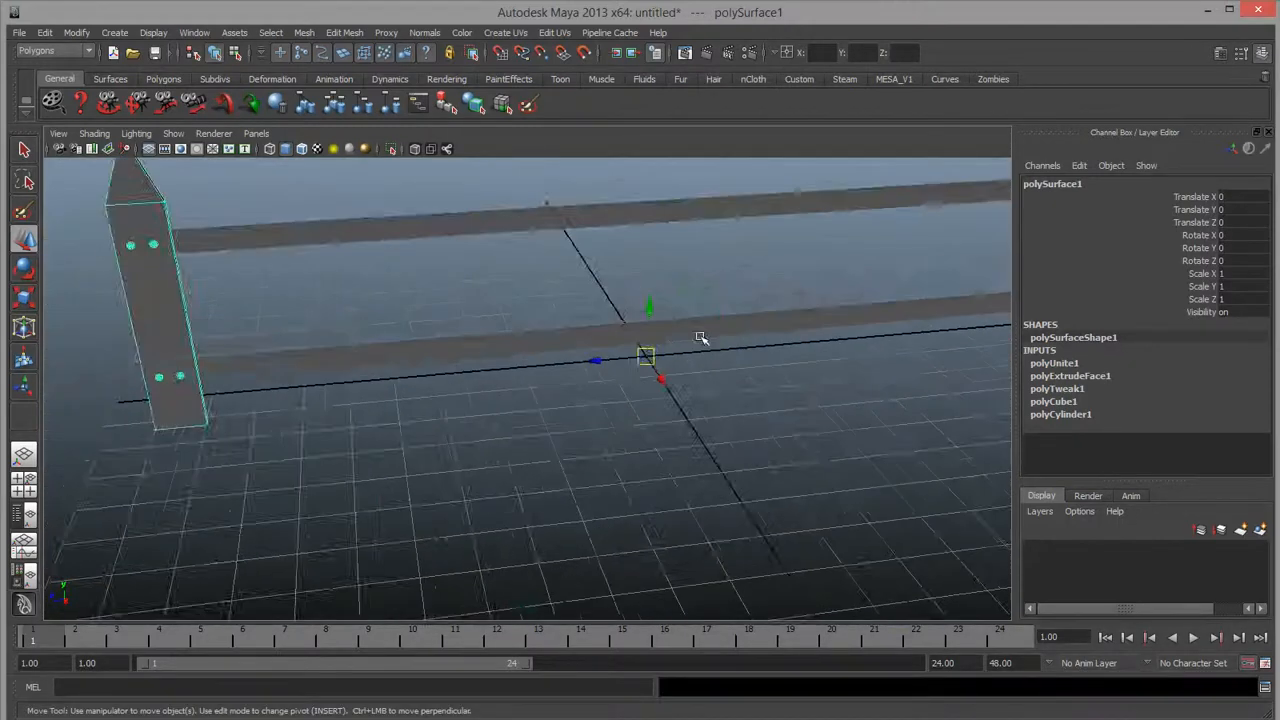
pyautogui.moveTo(690, 385)
pyautogui.keyDown('alt'); pyautogui.mouseDown()
pyautogui.moveTo(634, 374)
pyautogui.moveTo(674, 357)
pyautogui.moveTo(669, 380)
pyautogui.mouseUp(); pyautogui.keyUp('alt')
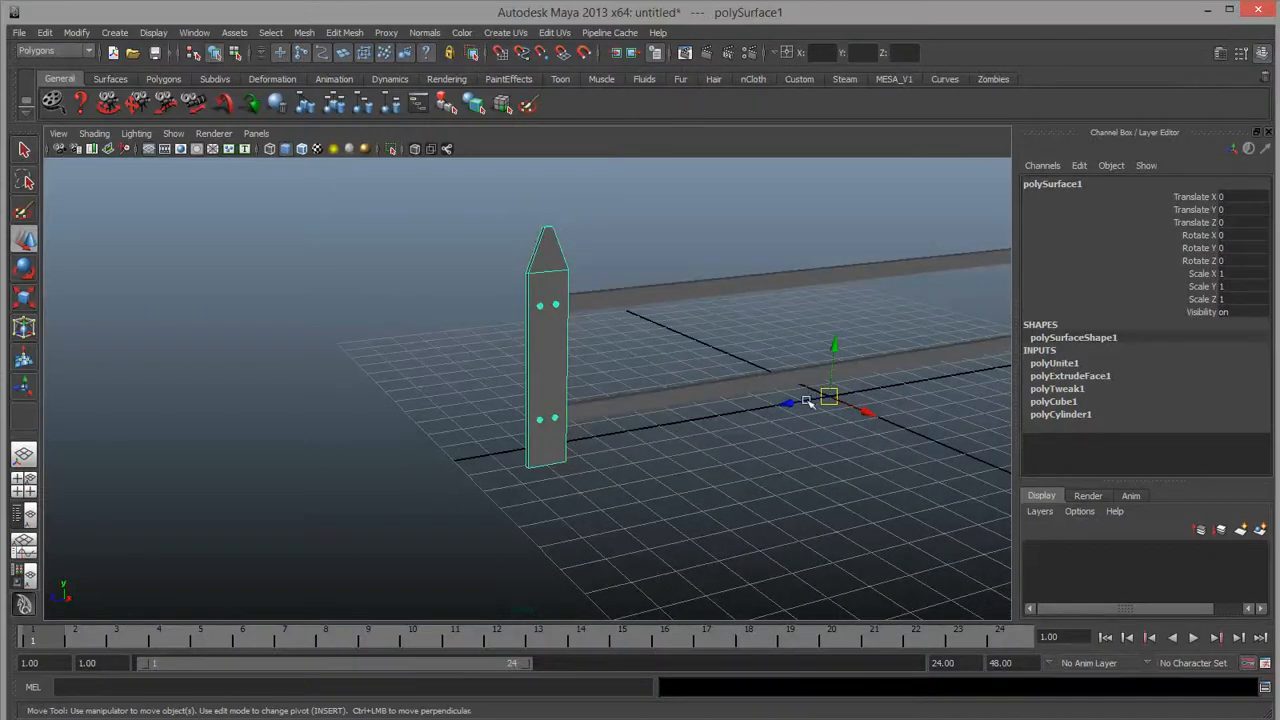
pyautogui.press('Insert')
pyautogui.moveTo(810, 403); pyautogui.dragTo(648, 497)
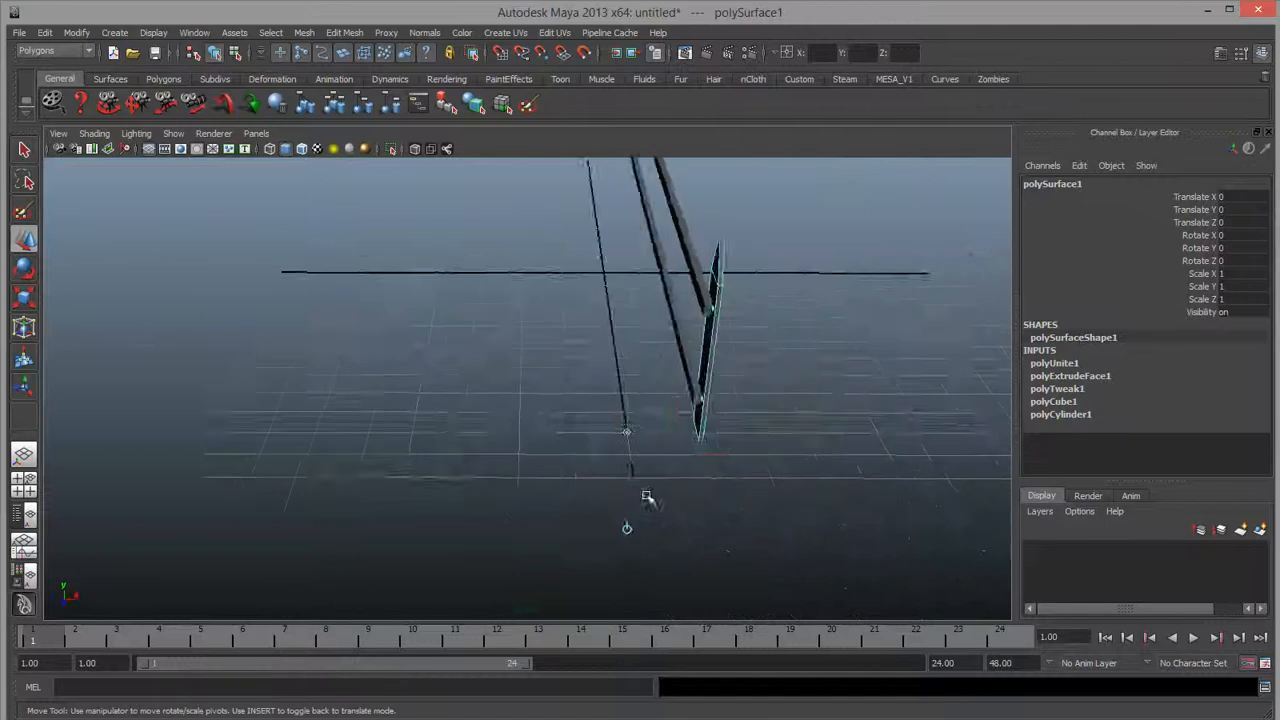
pyautogui.keyDown('alt'); pyautogui.moveTo(648, 497); pyautogui.dragTo(829, 483, button='right'); pyautogui.keyUp('alt')
pyautogui.moveTo(714, 453); pyautogui.dragTo(818, 451)
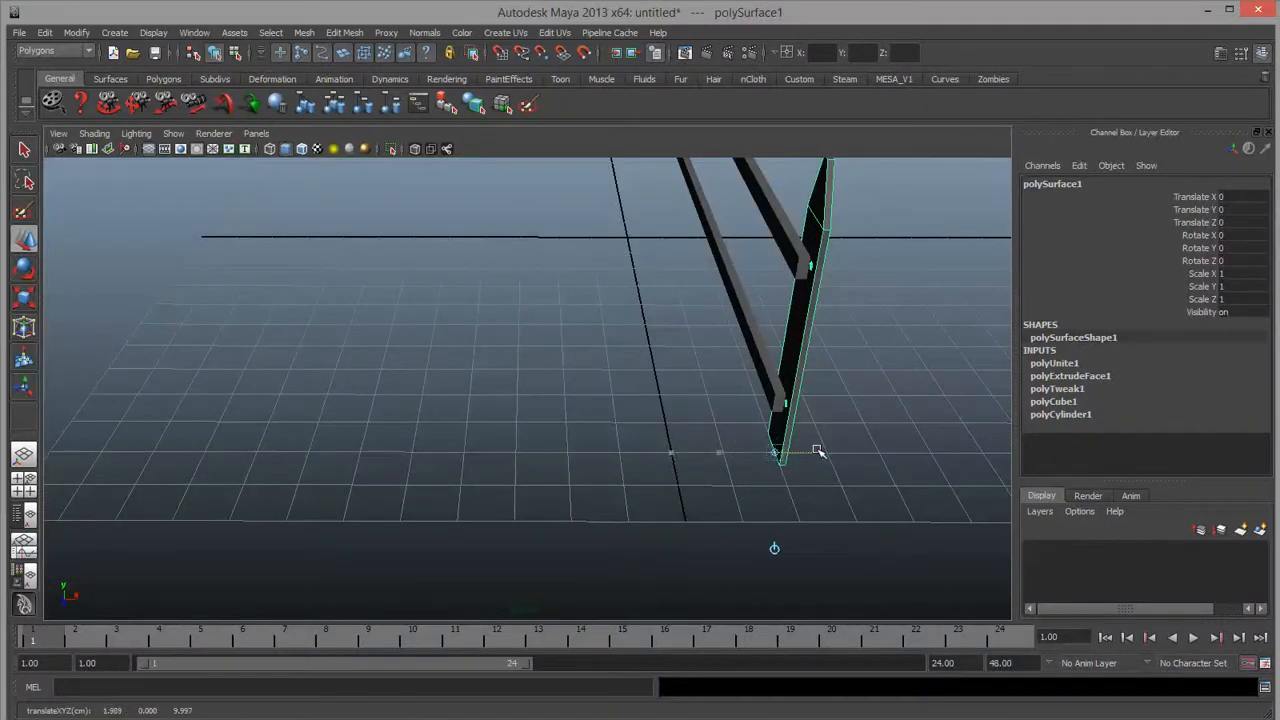
pyautogui.press('Insert')
# Center the pivot on the combined picket.
pyautogui.keyDown('alt'); pyautogui.moveTo(937, 449); pyautogui.dragTo(470, 166); pyautogui.keyUp('alt')
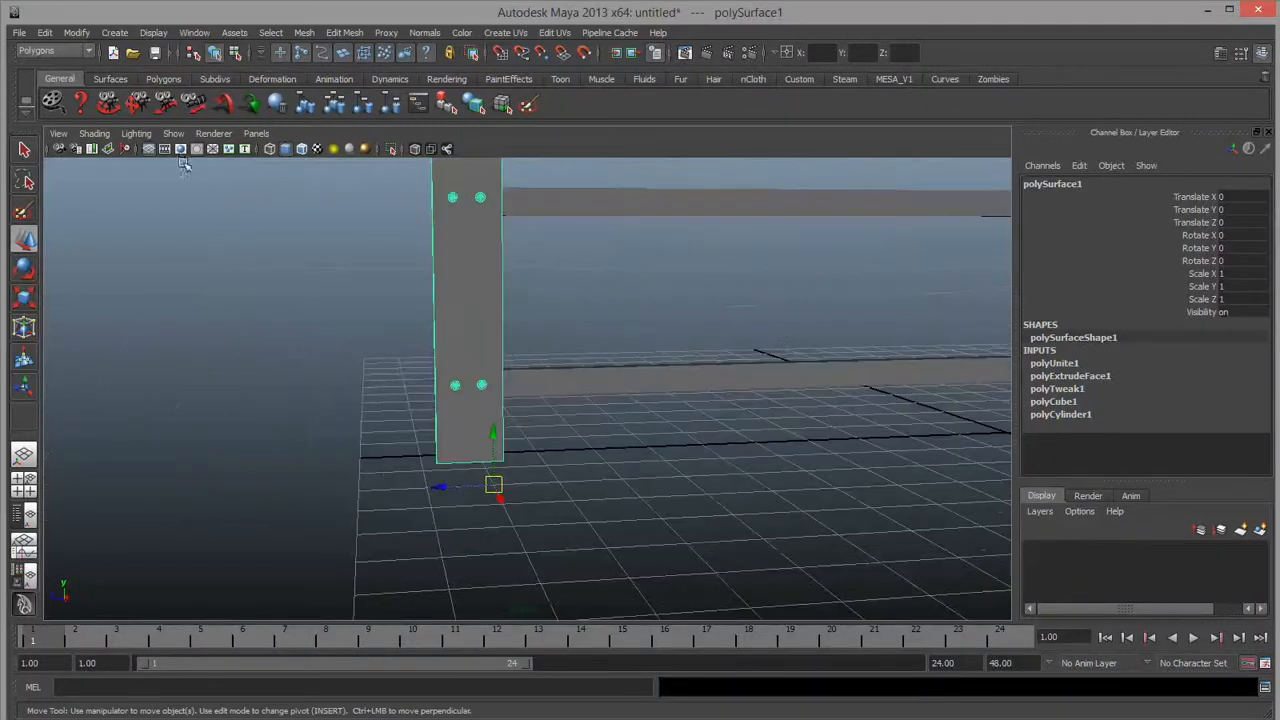
pyautogui.click(111, 36)
pyautogui.moveTo(76, 32)
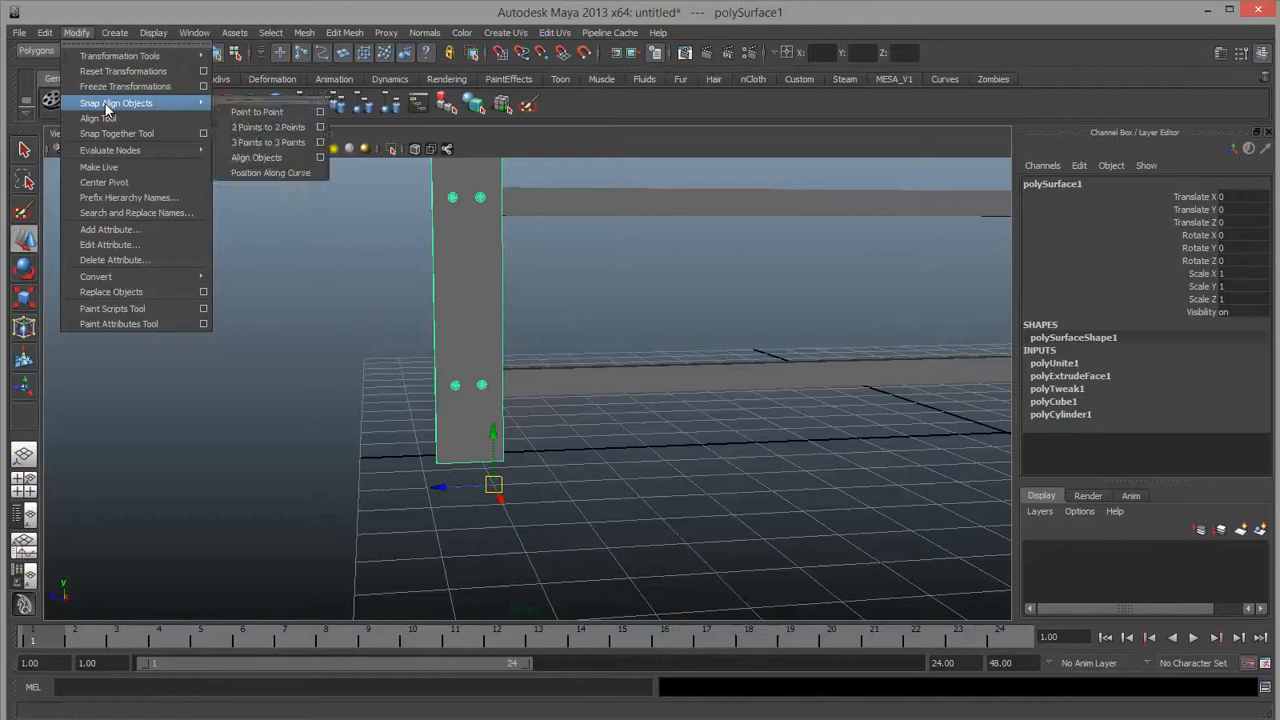
pyautogui.click(117, 183)
pyautogui.keyDown('alt'); pyautogui.moveTo(420, 349); pyautogui.dragTo(536, 376); pyautogui.keyUp('alt')
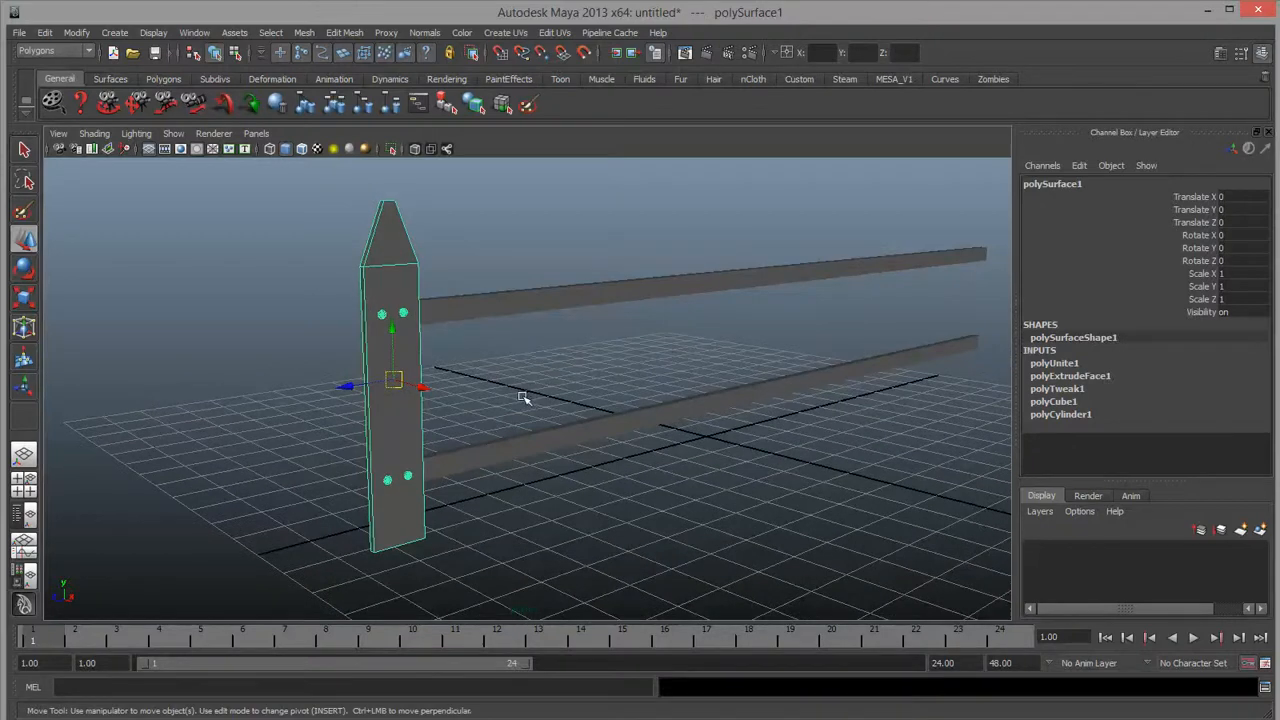
# Duplicate the picket with a Z offset of about -1.218 and repeat Duplicate with Transform sixteen times to fill the length of the rails.
pyautogui.hotkey('ctrl', 'd')
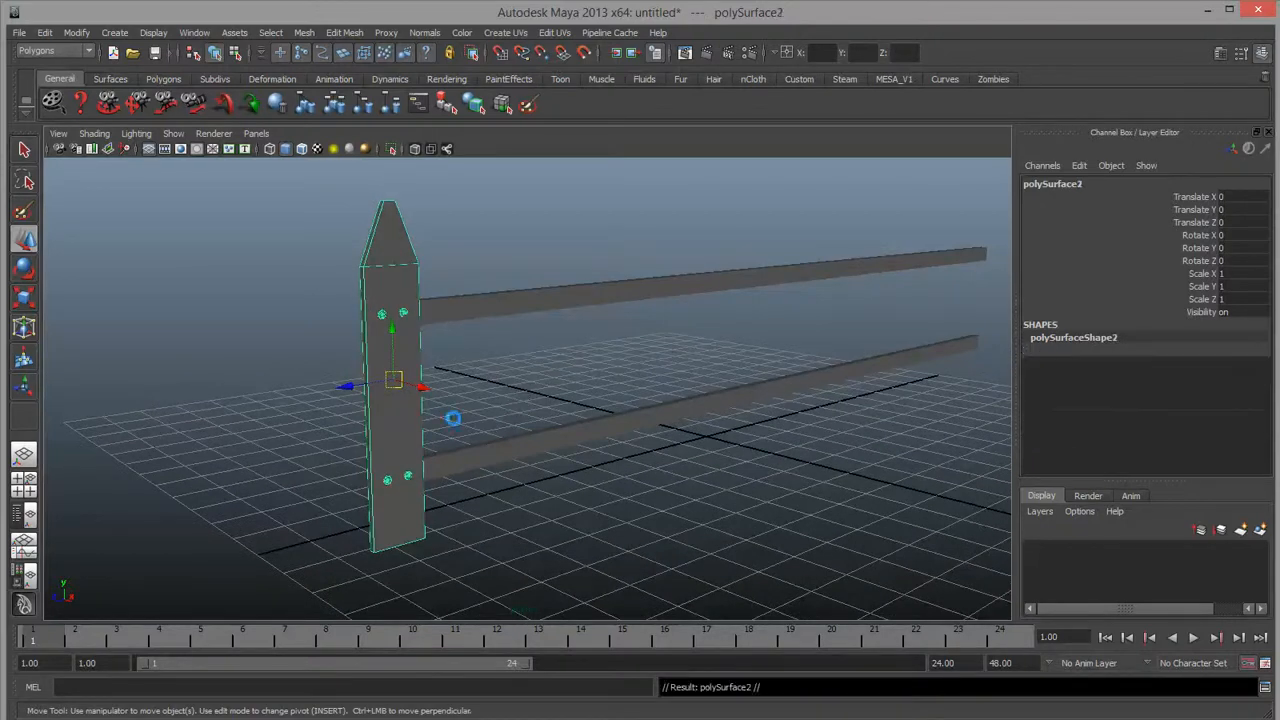
pyautogui.moveTo(346, 386); pyautogui.dragTo(415, 370)
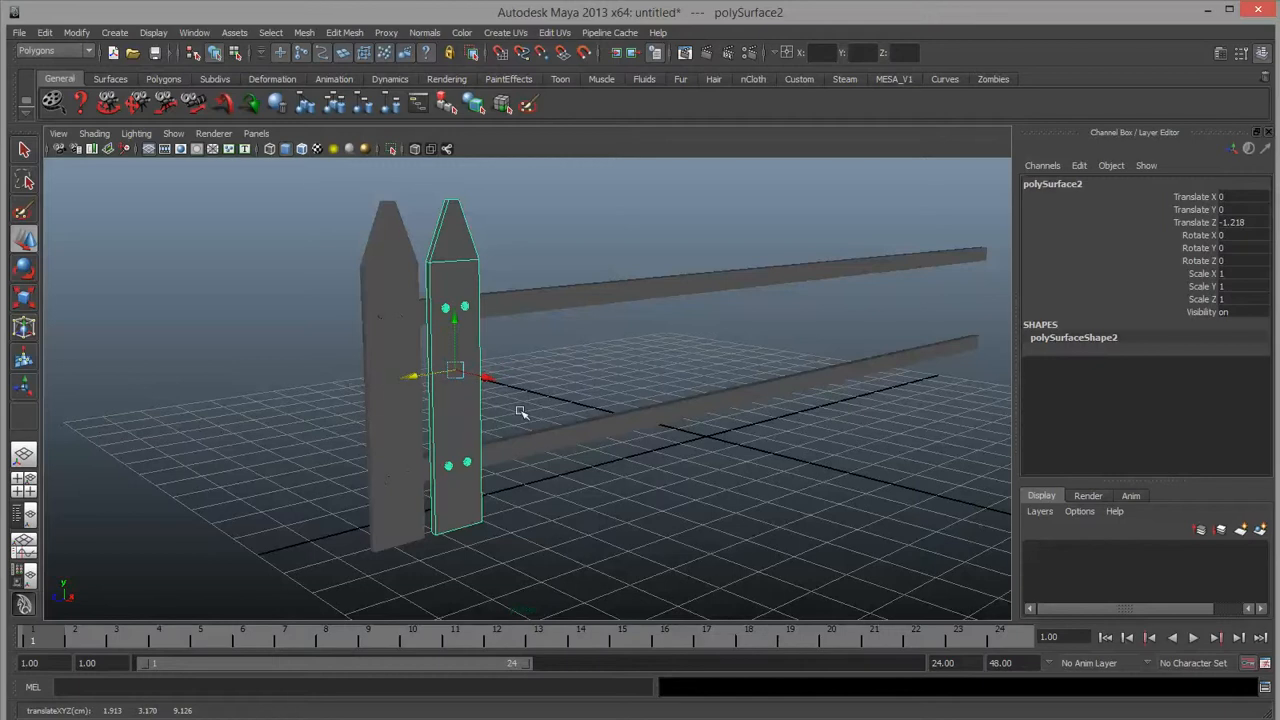
pyautogui.hotkey('shift', 'd')
pyautogui.hotkey('shift', 'd')
pyautogui.hotkey('shift', 'd')
pyautogui.hotkey('shift', 'd')
pyautogui.hotkey('shift', 'd')
pyautogui.hotkey('shift', 'd')
pyautogui.hotkey('shift', 'd')
pyautogui.hotkey('shift', 'd')
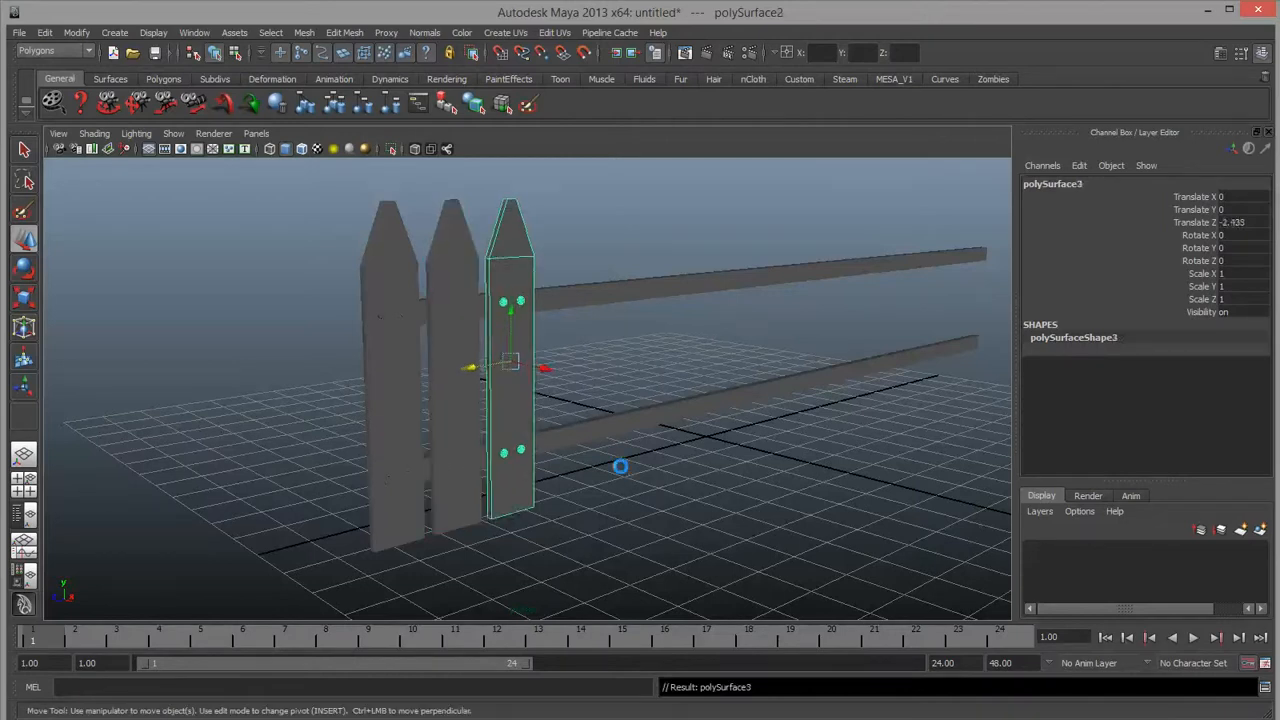
pyautogui.hotkey('shift', 'd')
pyautogui.hotkey('shift', 'd')
pyautogui.hotkey('shift', 'd')
pyautogui.hotkey('shift', 'd')
pyautogui.hotkey('shift', 'd')
pyautogui.hotkey('shift', 'd')
pyautogui.hotkey('shift', 'd')
pyautogui.hotkey('shift', 'd')
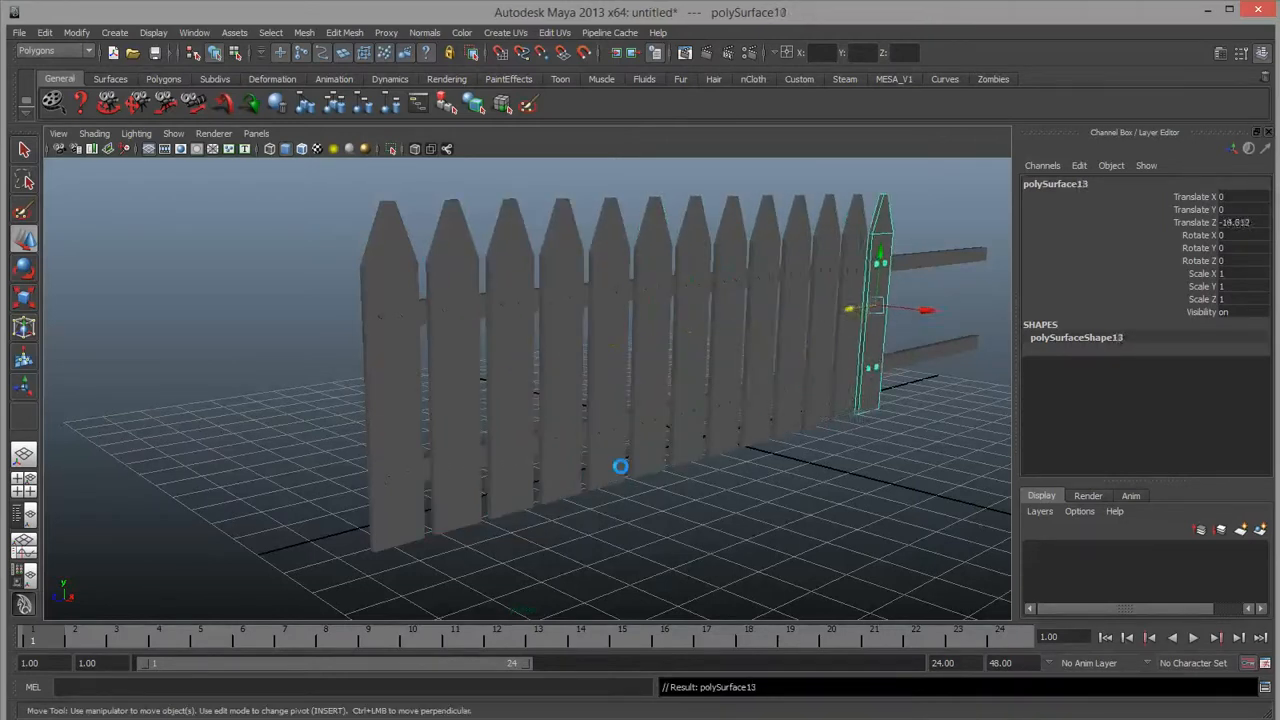
# Lower the upper vertices of the fourth picket slightly so its pointed tip sits below its neighbours.
pyautogui.keyDown('alt'); pyautogui.moveTo(620, 467); pyautogui.dragTo(816, 428); pyautogui.keyUp('alt')
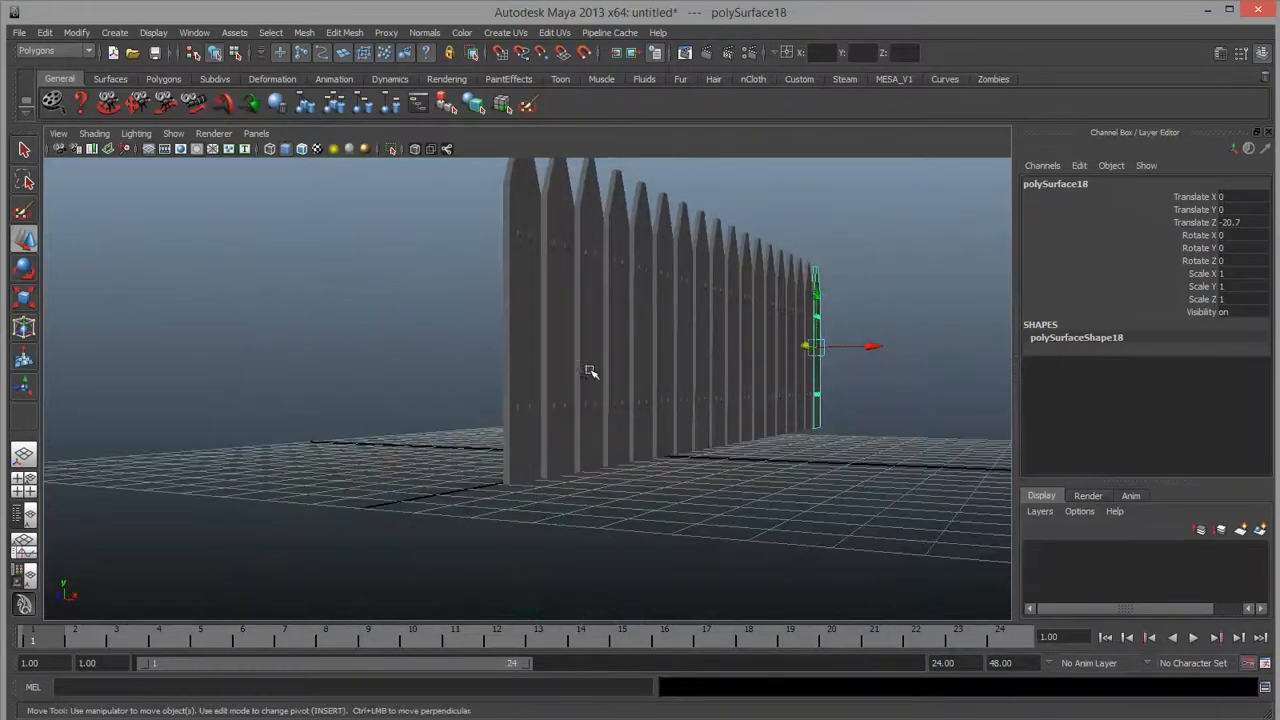
pyautogui.keyDown('alt'); pyautogui.moveTo(888, 384); pyautogui.dragTo(629, 357); pyautogui.keyUp('alt')
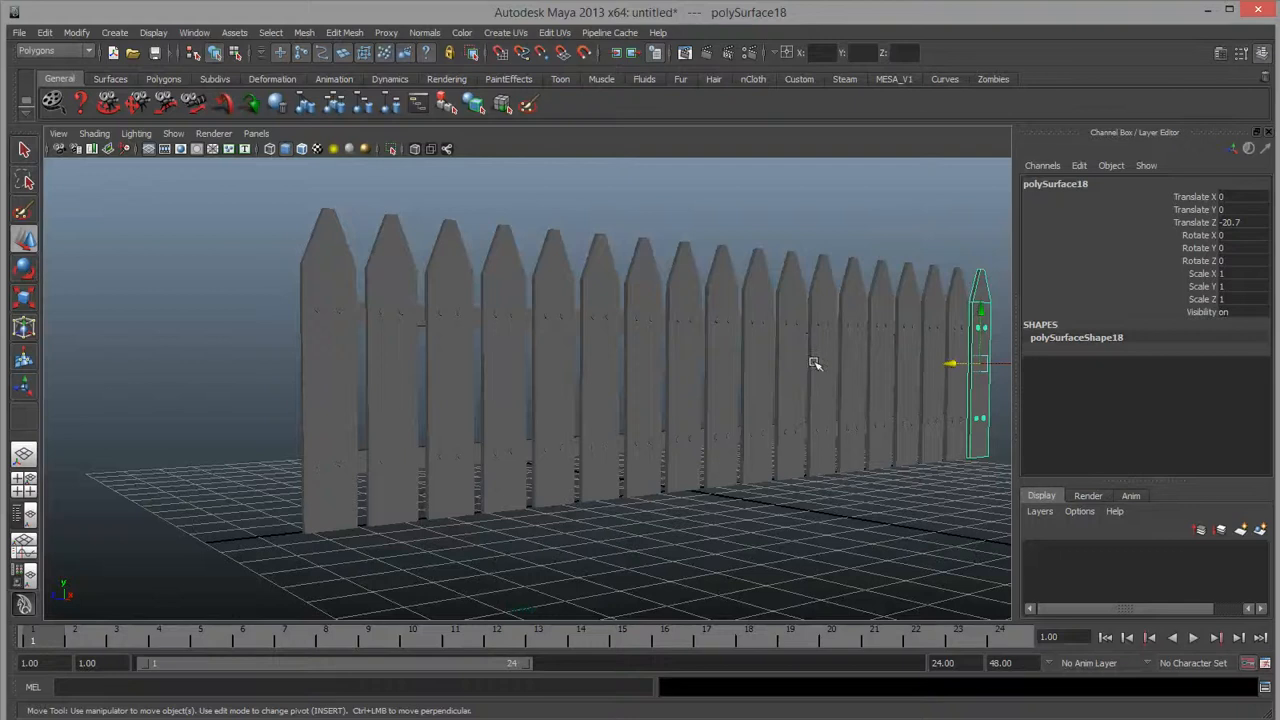
pyautogui.keyDown('alt'); pyautogui.moveTo(815, 363); pyautogui.dragTo(614, 406); pyautogui.keyUp('alt')
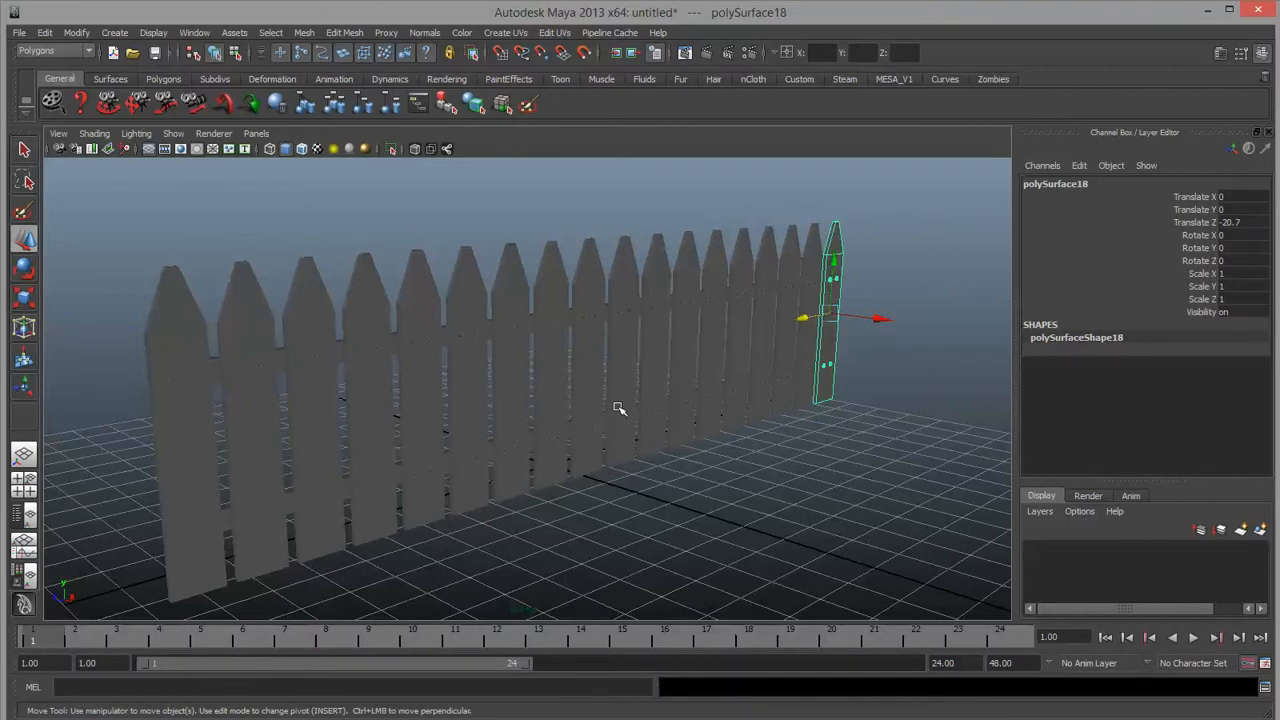
pyautogui.keyDown('alt'); pyautogui.moveTo(585, 405); pyautogui.dragTo(557, 357); pyautogui.keyUp('alt')
pyautogui.click(478, 286)
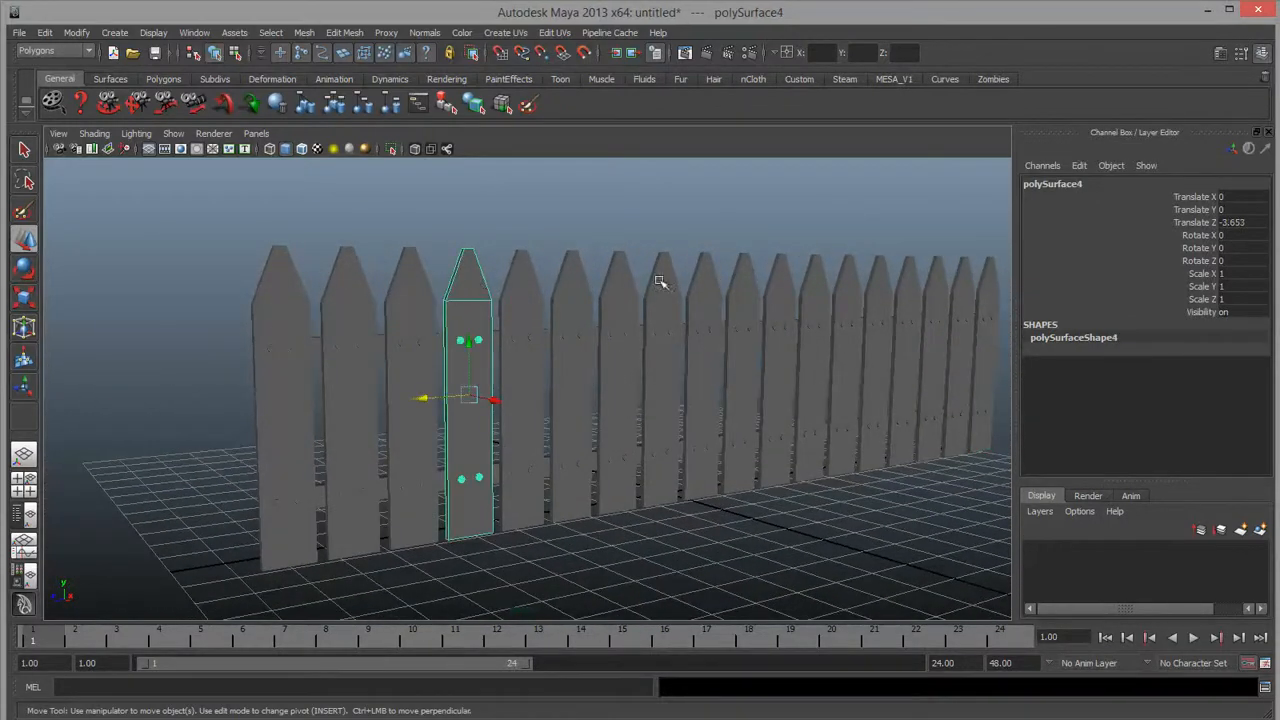
pyautogui.moveTo(486, 273); pyautogui.dragTo(420, 271, button='right')
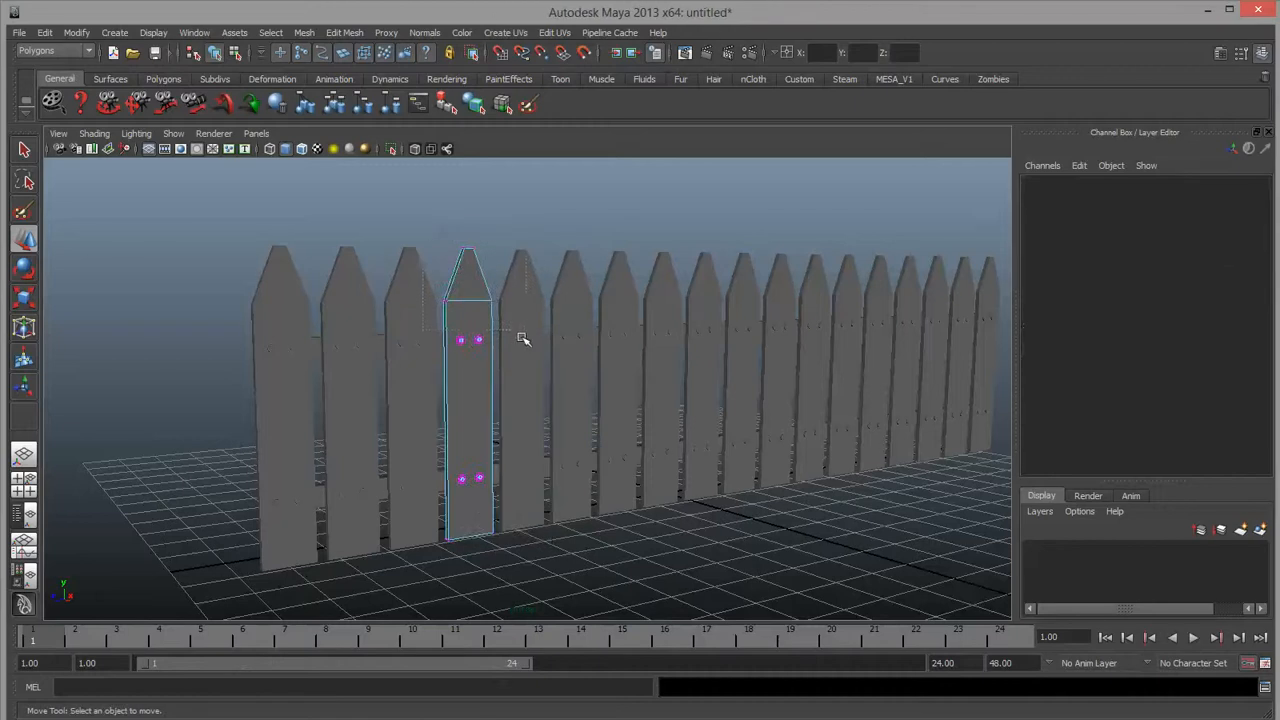
pyautogui.moveTo(515, 316); pyautogui.dragTo(468, 225)
# Raise the seventh picket's tip vertices slightly and nudge the vertices of its two upper nail heads vertically.
pyautogui.click(624, 268)
pyautogui.moveTo(623, 275); pyautogui.dragTo(585, 270, button='right')
pyautogui.moveTo(582, 227); pyautogui.dragTo(653, 303)
pyautogui.moveTo(620, 238); pyautogui.dragTo(620, 234)
pyautogui.moveTo(660, 364); pyautogui.dragTo(661, 364)
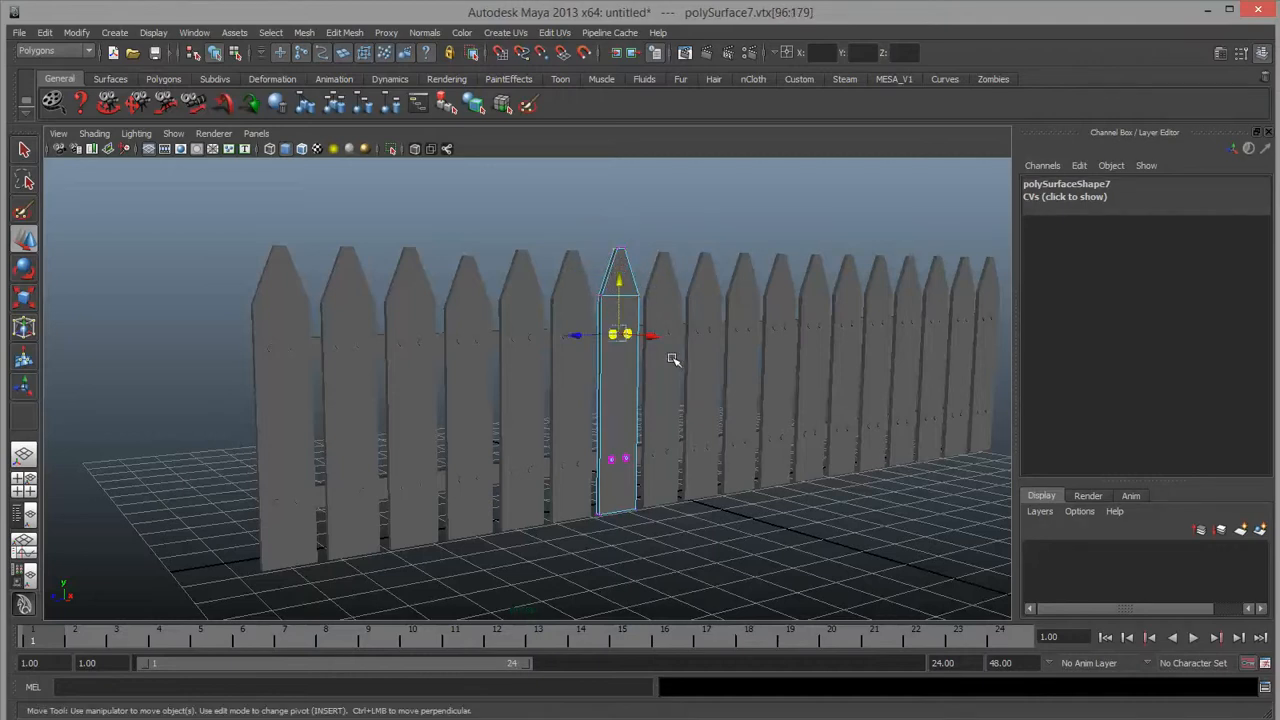
pyautogui.moveTo(620, 282); pyautogui.dragTo(620, 282)
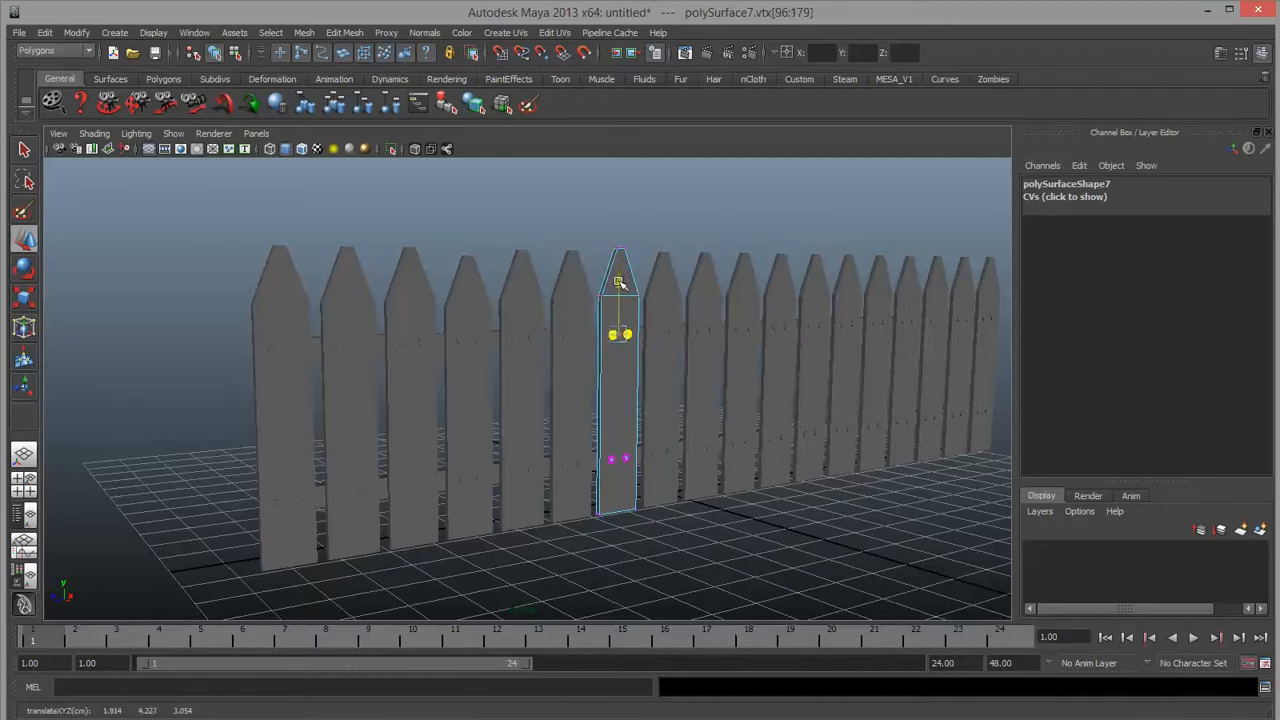
pyautogui.press('F8')
# Raise the tip vertices of the ninth picket so it stands slightly taller than its neighbours.
pyautogui.keyDown('alt'); pyautogui.moveTo(800, 334); pyautogui.dragTo(603, 300); pyautogui.keyUp('alt')
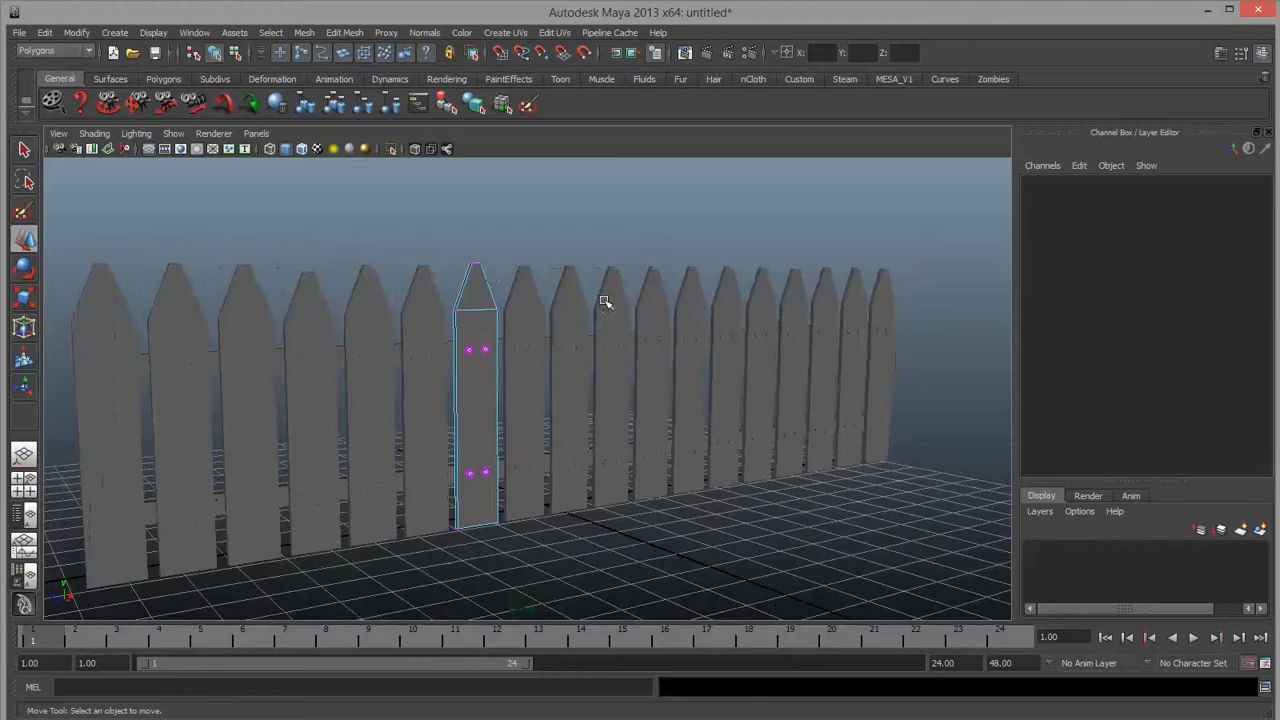
pyautogui.click(573, 298)
pyautogui.moveTo(573, 298); pyautogui.dragTo(537, 280, button='right')
pyautogui.moveTo(533, 248); pyautogui.dragTo(612, 328)
pyautogui.moveTo(570, 250); pyautogui.dragTo(570, 241)
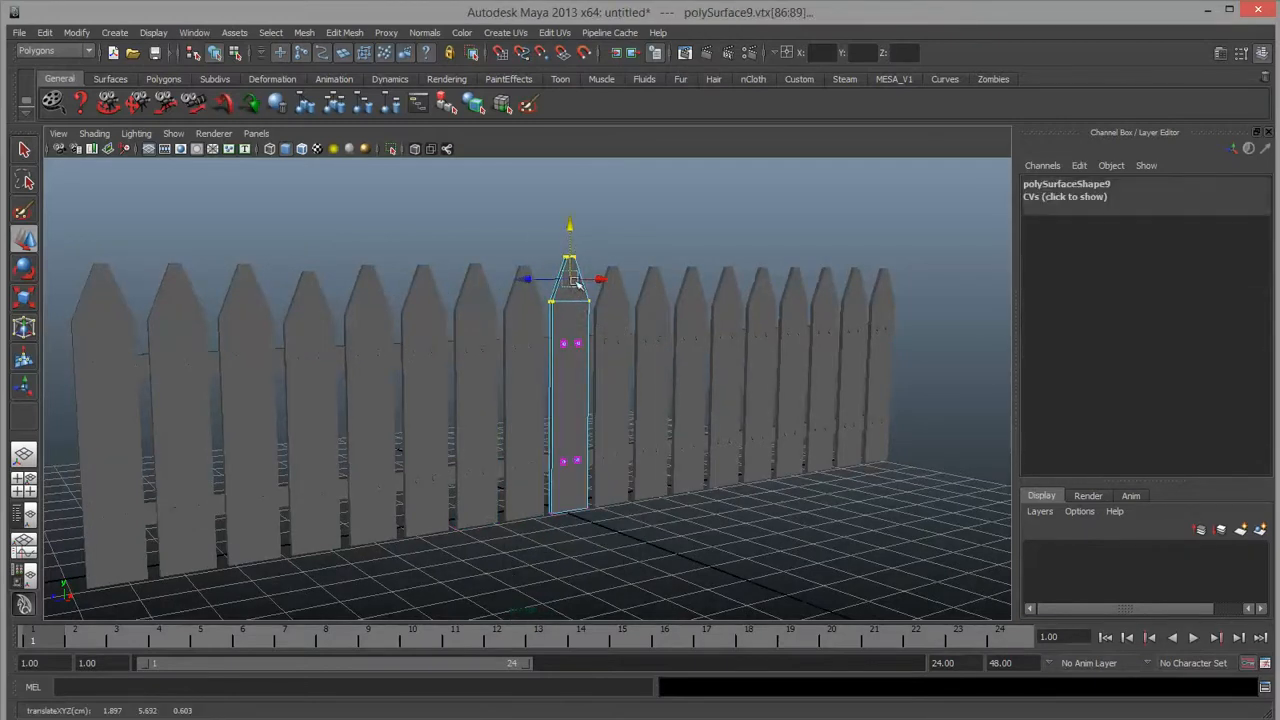
pyautogui.moveTo(577, 303); pyautogui.dragTo(622, 274, button='right')
# Tilt the fifth and third pickets very slightly with the Rotate tool to vary the fence.
pyautogui.keyDown('alt'); pyautogui.moveTo(514, 306); pyautogui.dragTo(577, 394); pyautogui.keyUp('alt')
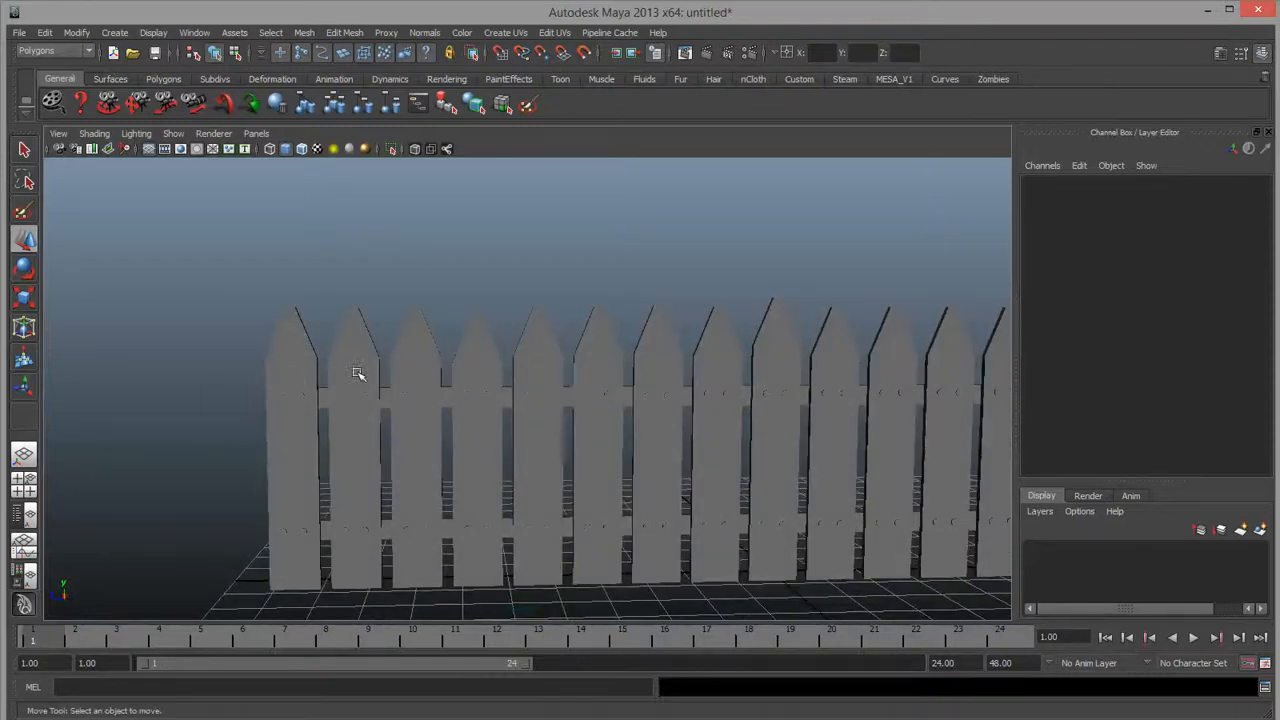
pyautogui.keyDown('alt'); pyautogui.moveTo(810, 378); pyautogui.dragTo(823, 394); pyautogui.keyUp('alt')
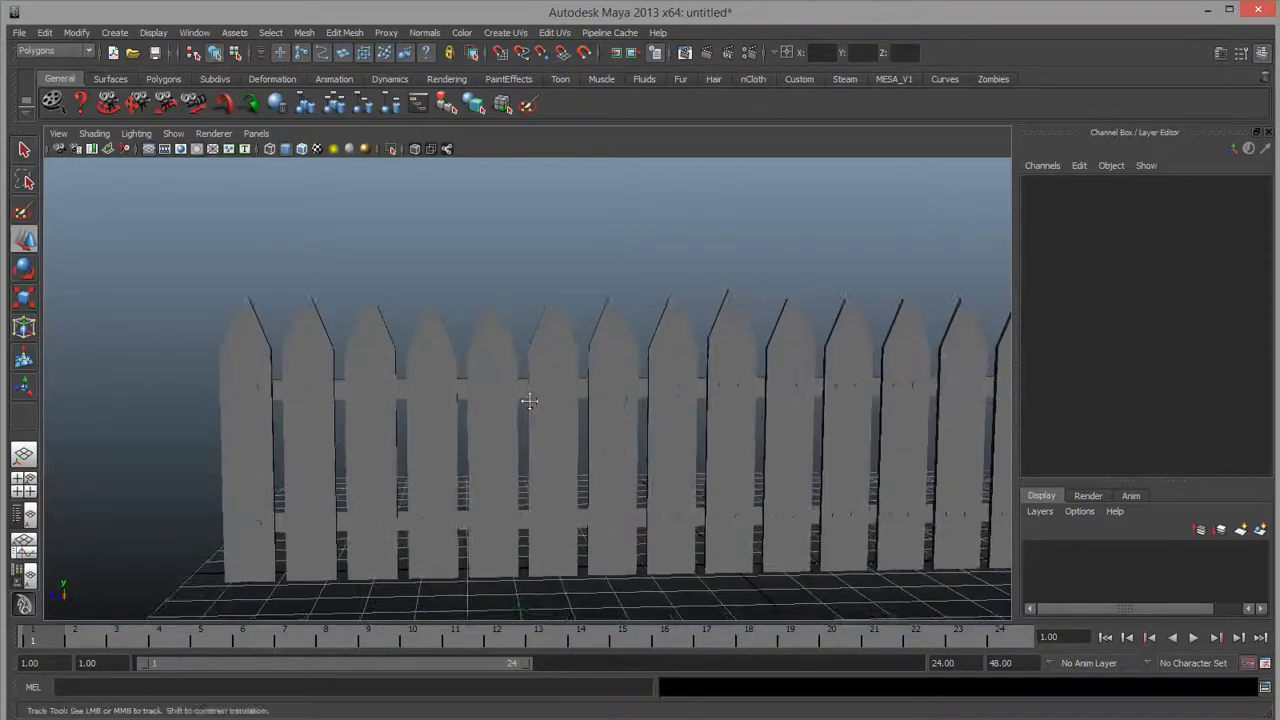
pyautogui.press('[')
pyautogui.click(551, 449)
pyautogui.press('e')
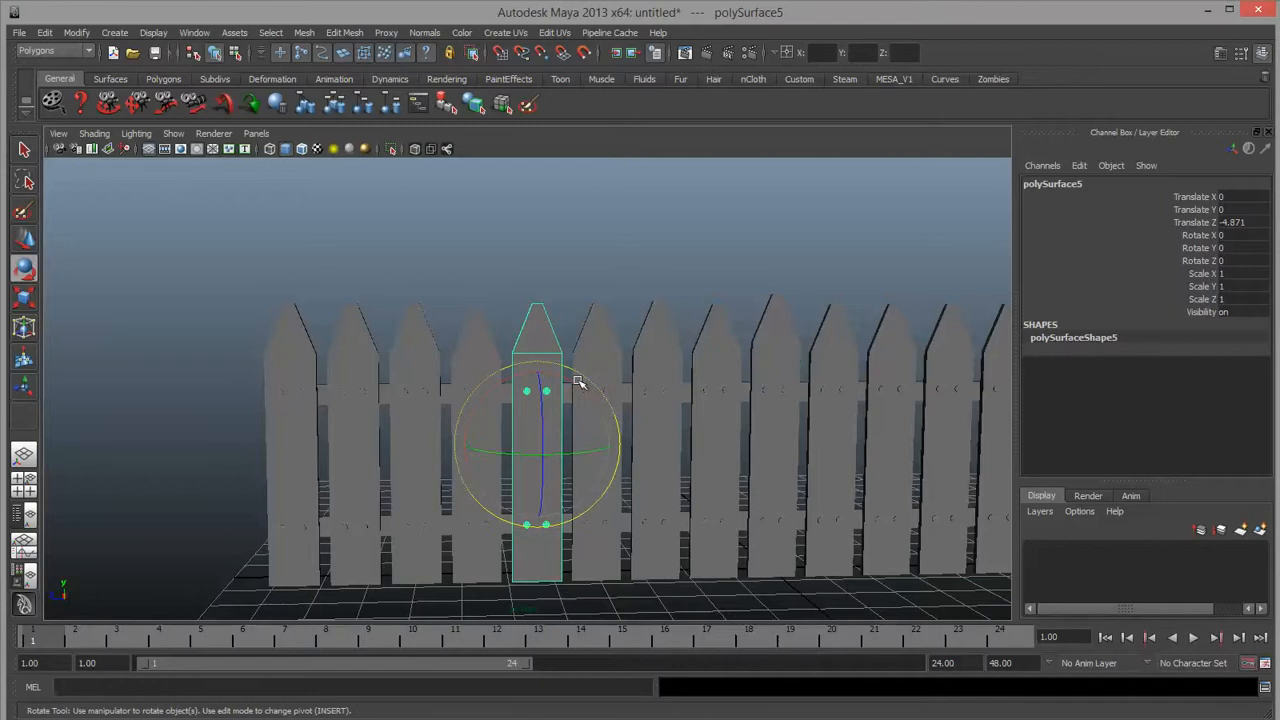
pyautogui.click(578, 382)
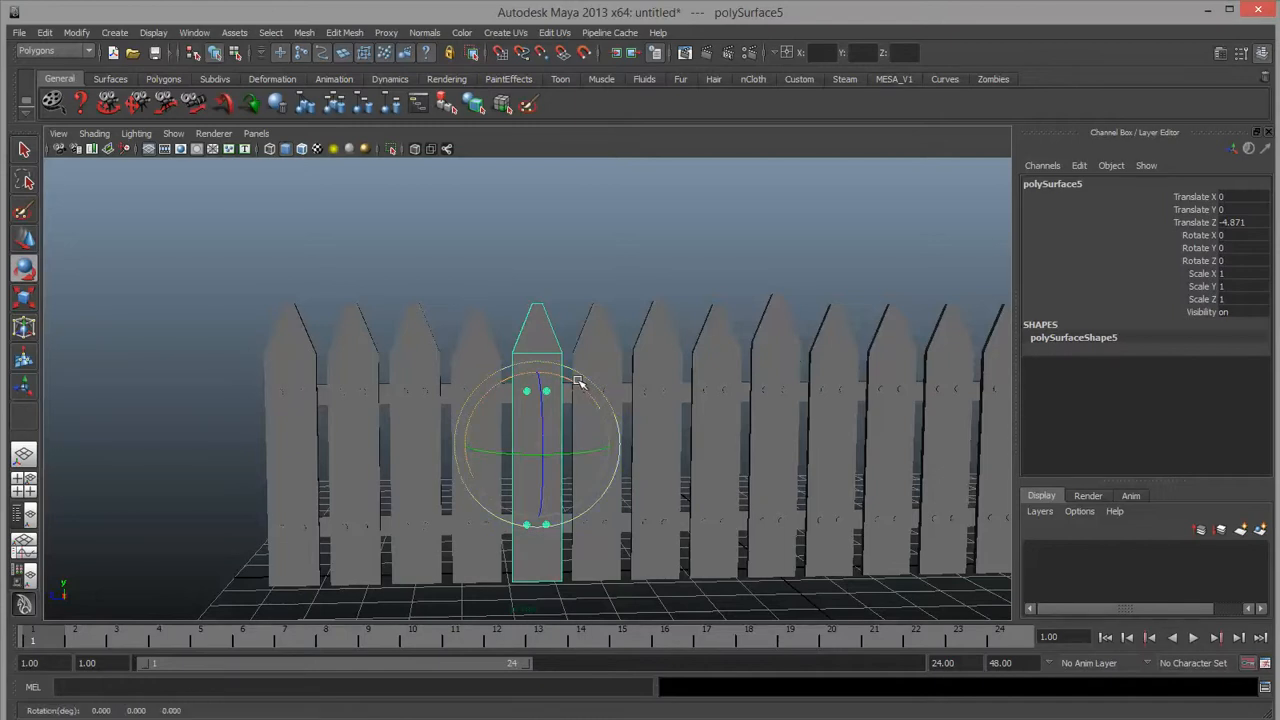
pyautogui.click(602, 258)
pyautogui.click(441, 416)
pyautogui.moveTo(457, 381); pyautogui.dragTo(455, 385)
pyautogui.click(506, 266)
pyautogui.keyDown('alt'); pyautogui.moveTo(583, 436); pyautogui.dragTo(573, 411); pyautogui.keyUp('alt')
pyautogui.keyDown('alt'); pyautogui.moveTo(437, 430); pyautogui.dragTo(573, 464, button='right'); pyautogui.keyUp('alt')
pyautogui.keyDown('alt'); pyautogui.moveTo(579, 462); pyautogui.dragTo(640, 406, button='middle'); pyautogui.keyUp('alt')
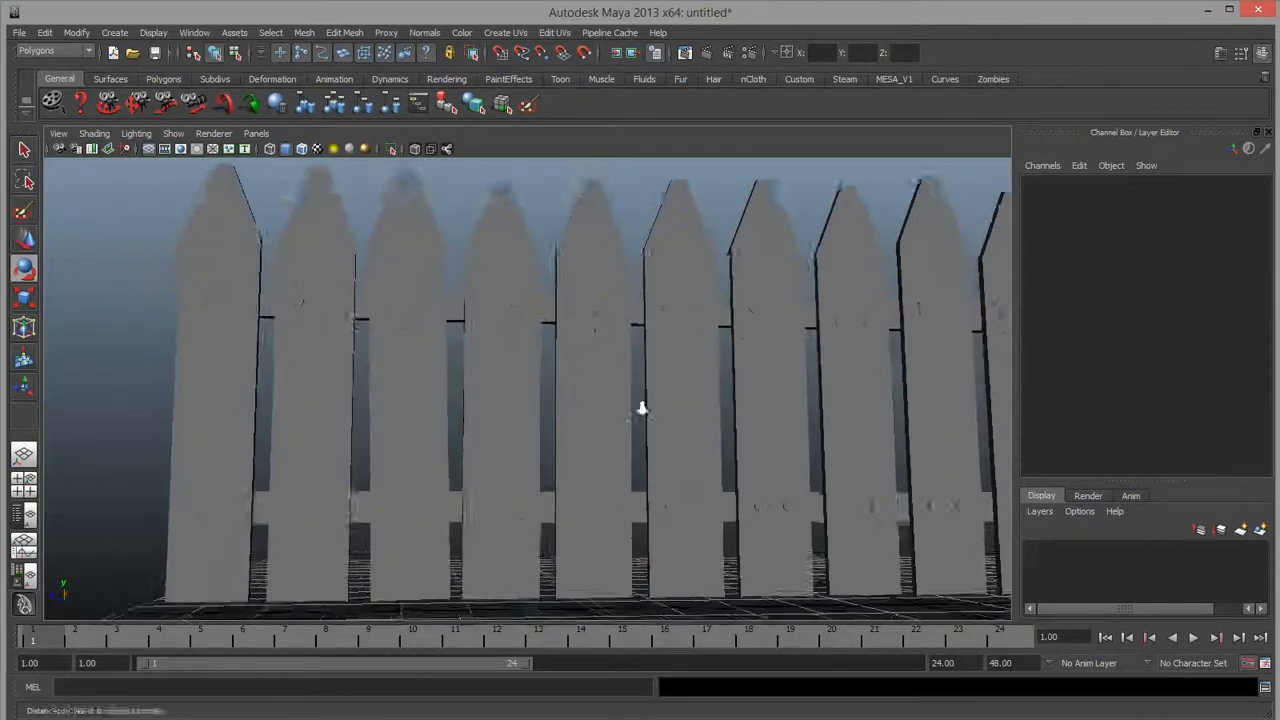
# Examine the finished picket fence from several distances and angles, ending close up on the nail heads of the first pickets.
pyautogui.keyDown('alt'); pyautogui.moveTo(640, 406); pyautogui.dragTo(588, 445, button='right'); pyautogui.keyUp('alt')
pyautogui.keyDown('alt'); pyautogui.moveTo(588, 445); pyautogui.dragTo(590, 452); pyautogui.keyUp('alt')
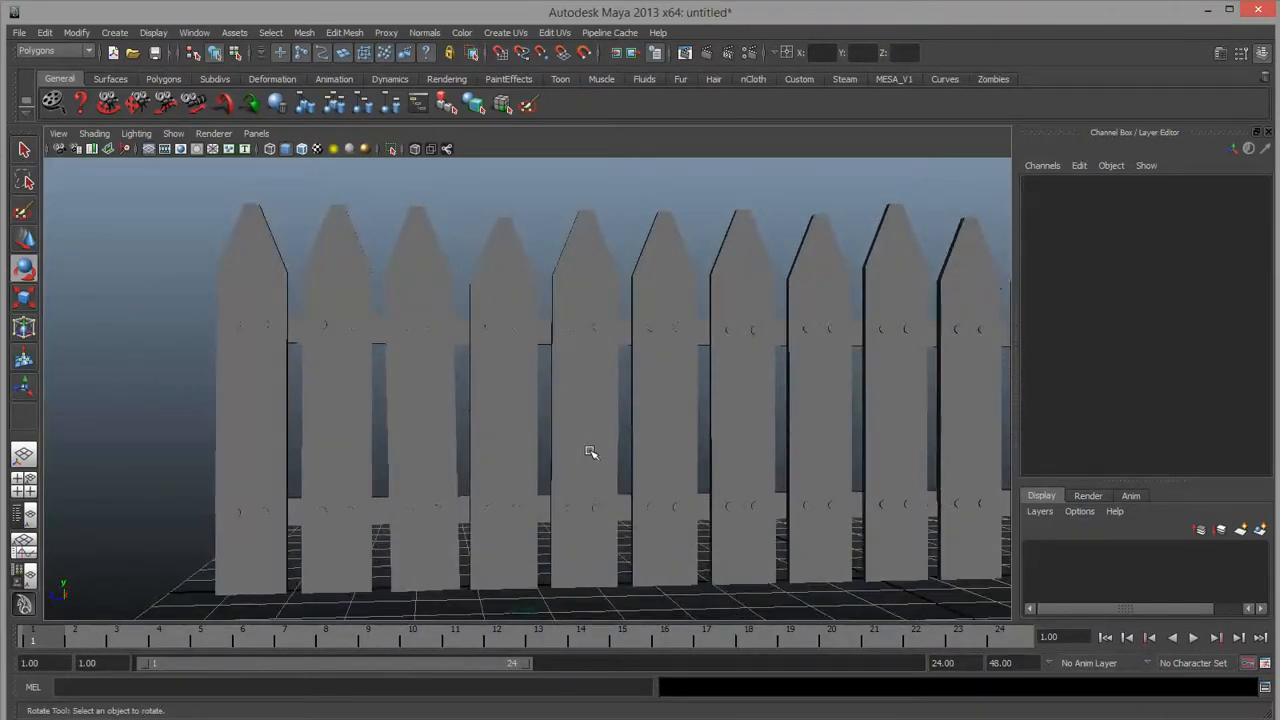
pyautogui.keyDown('alt'); pyautogui.moveTo(737, 491); pyautogui.dragTo(645, 476); pyautogui.keyUp('alt')
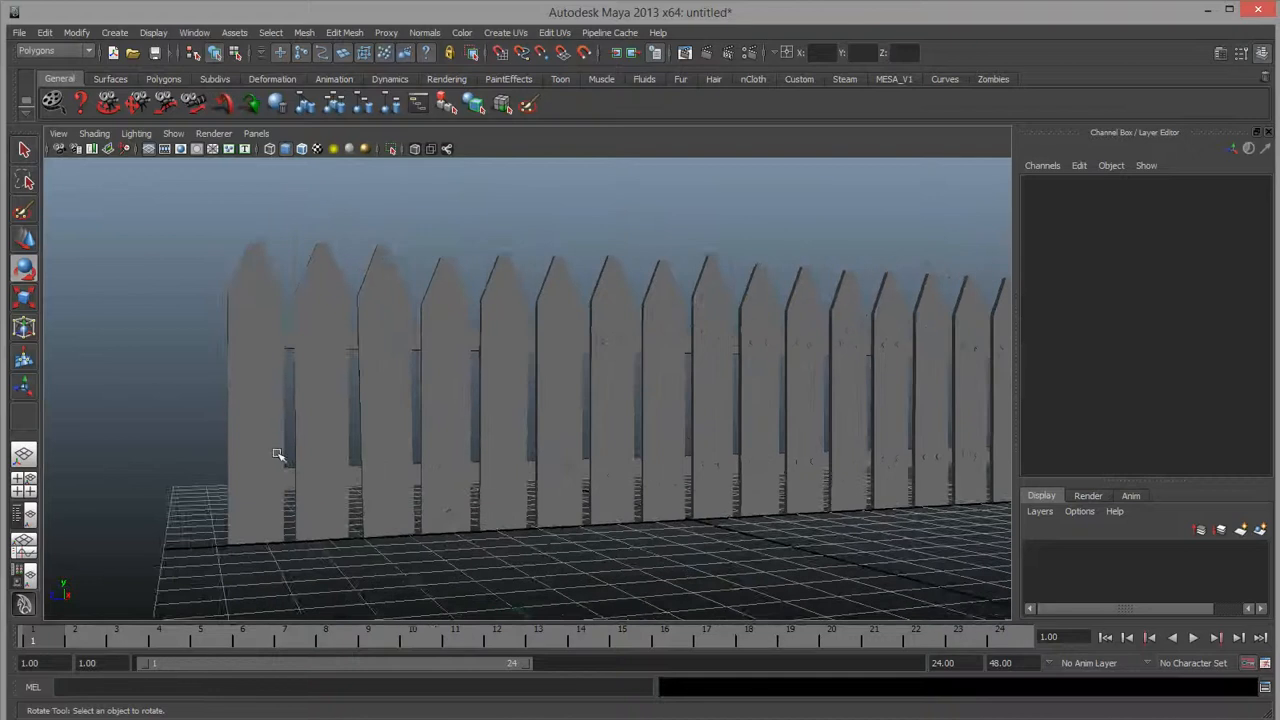
pyautogui.keyDown('alt'); pyautogui.moveTo(804, 431); pyautogui.dragTo(670, 452); pyautogui.keyUp('alt')
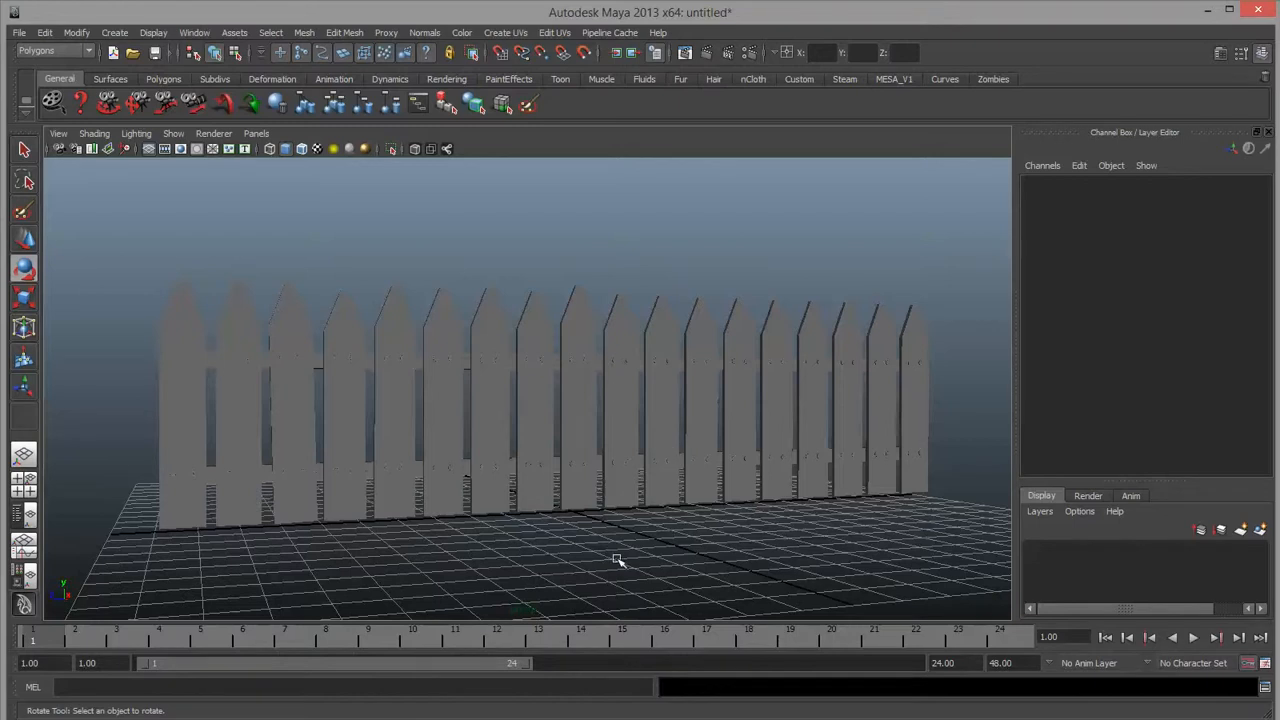
pyautogui.keyDown('alt'); pyautogui.moveTo(617, 560); pyautogui.dragTo(533, 545); pyautogui.keyUp('alt')
pyautogui.keyDown('alt'); pyautogui.moveTo(375, 487); pyautogui.dragTo(573, 488, button='middle'); pyautogui.keyUp('alt')
pyautogui.keyDown('alt'); pyautogui.moveTo(474, 479); pyautogui.dragTo(771, 497, button='right'); pyautogui.keyUp('alt')
pyautogui.keyDown('alt'); pyautogui.moveTo(415, 489); pyautogui.dragTo(550, 482, button='middle'); pyautogui.keyUp('alt')
pyautogui.keyDown('alt'); pyautogui.moveTo(550, 483); pyautogui.dragTo(729, 500, button='right'); pyautogui.keyUp('alt')
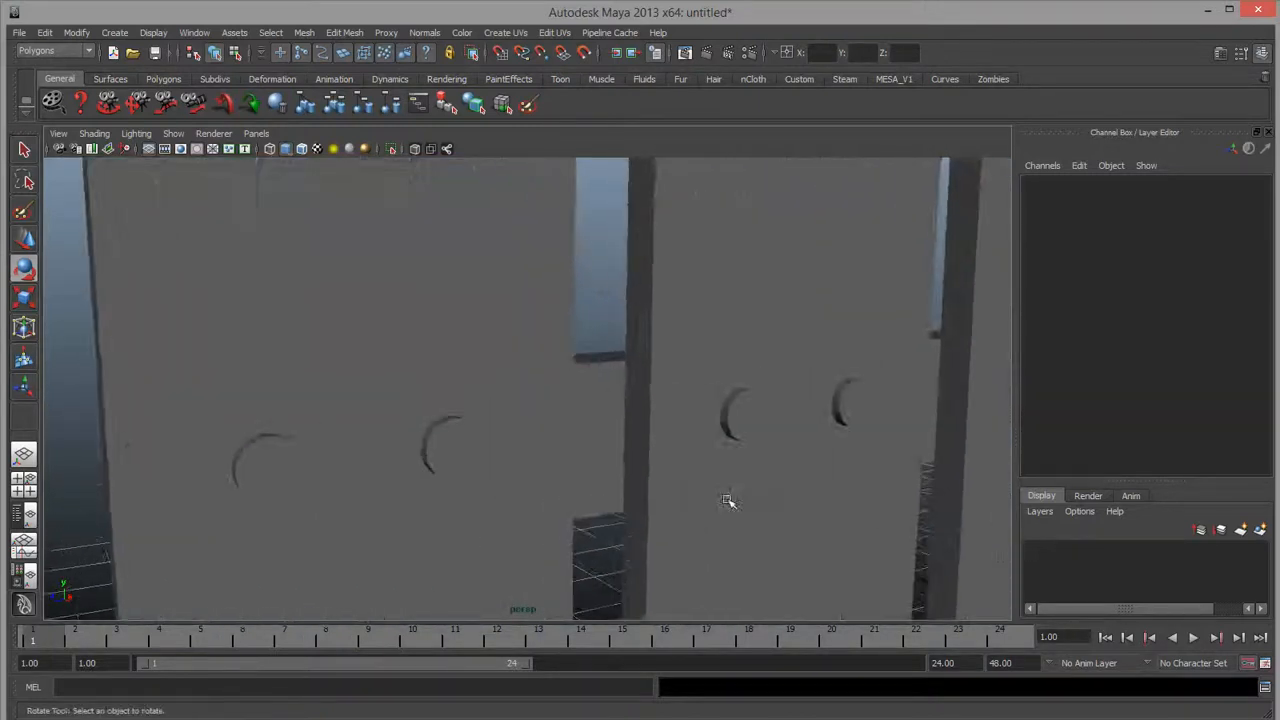
# Select the first picket and inspect its nails up close in wireframe display before returning to shaded display.
pyautogui.keyDown('alt'); pyautogui.moveTo(350, 528); pyautogui.dragTo(590, 478, button='middle'); pyautogui.keyUp('alt')
pyautogui.click(713, 377)
pyautogui.keyDown('alt'); pyautogui.moveTo(629, 449); pyautogui.dragTo(710, 453, button='right'); pyautogui.keyUp('alt')
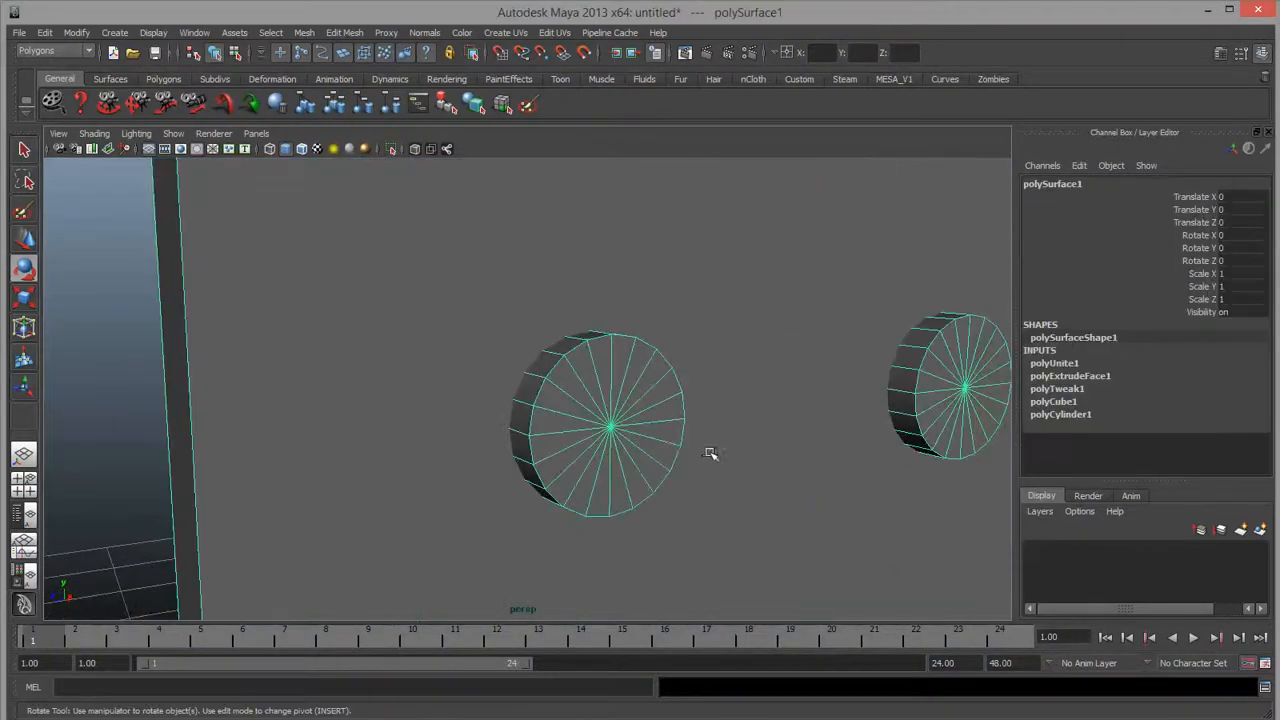
pyautogui.press('4')
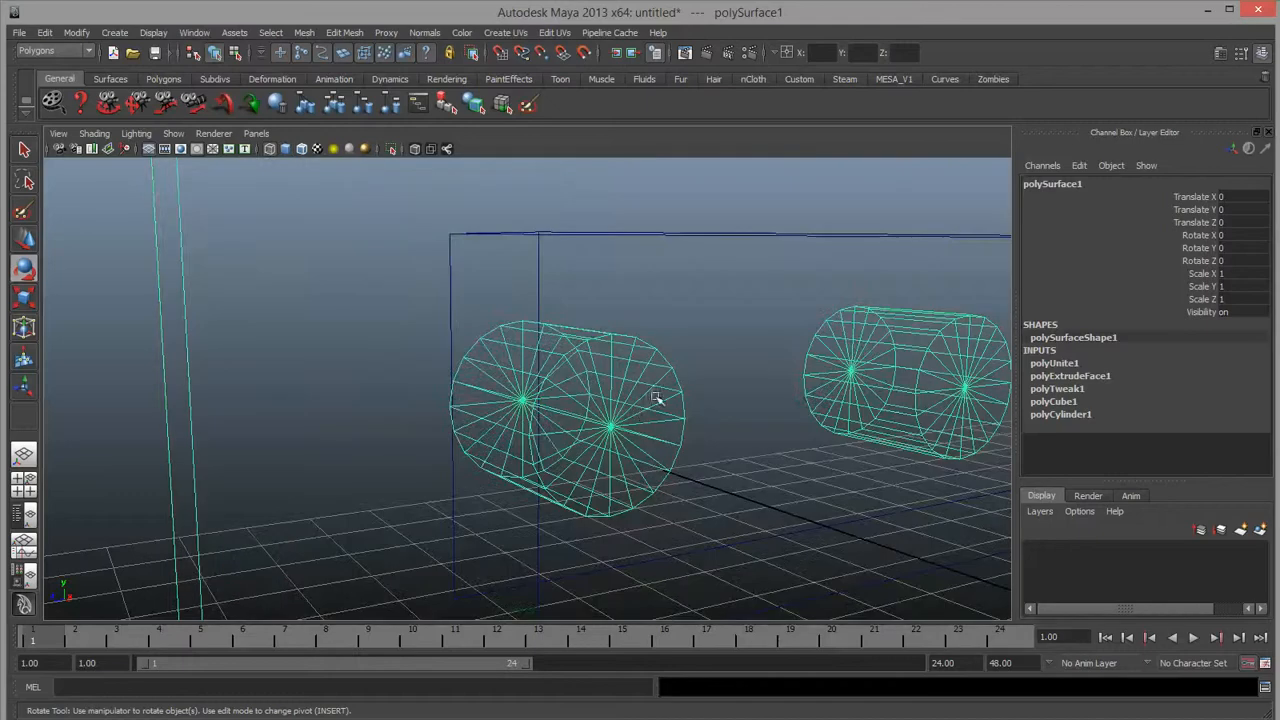
pyautogui.press('5')
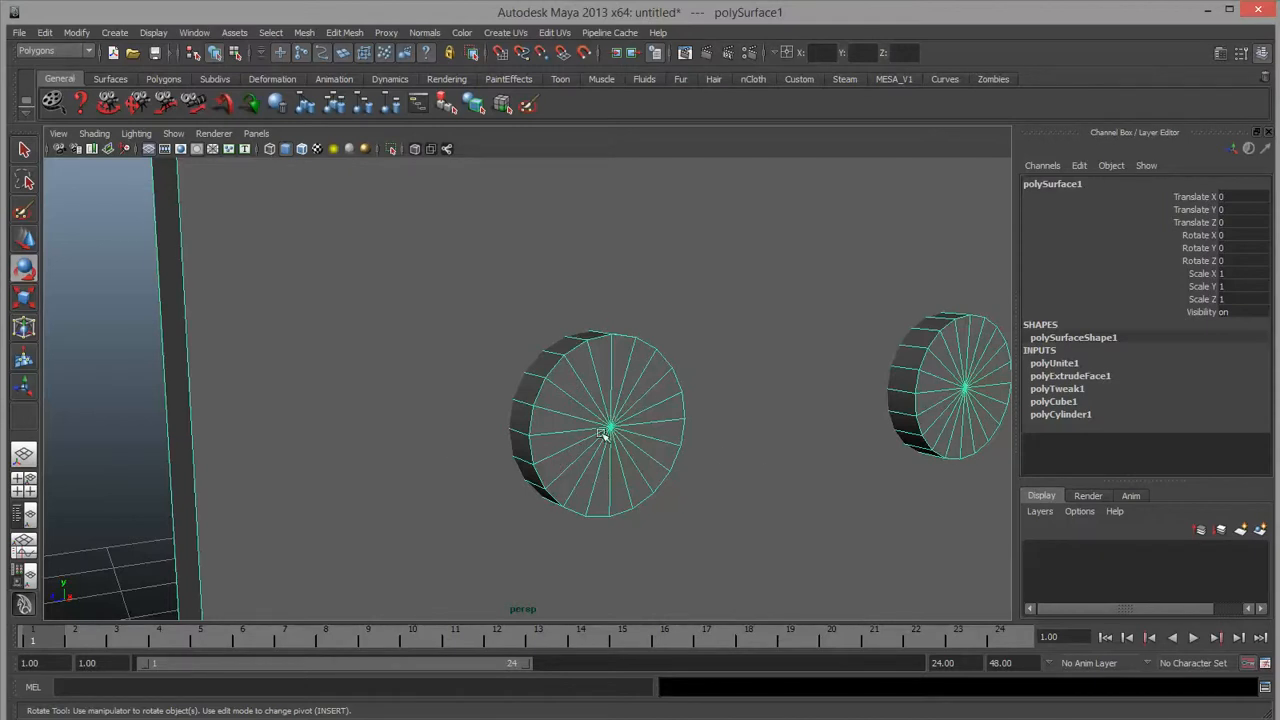
# Bevel the front rim edges of the first picket's upper-left nail head with an offset of 0.1.
pyautogui.moveTo(538, 393); pyautogui.dragTo(540, 358, button='right')
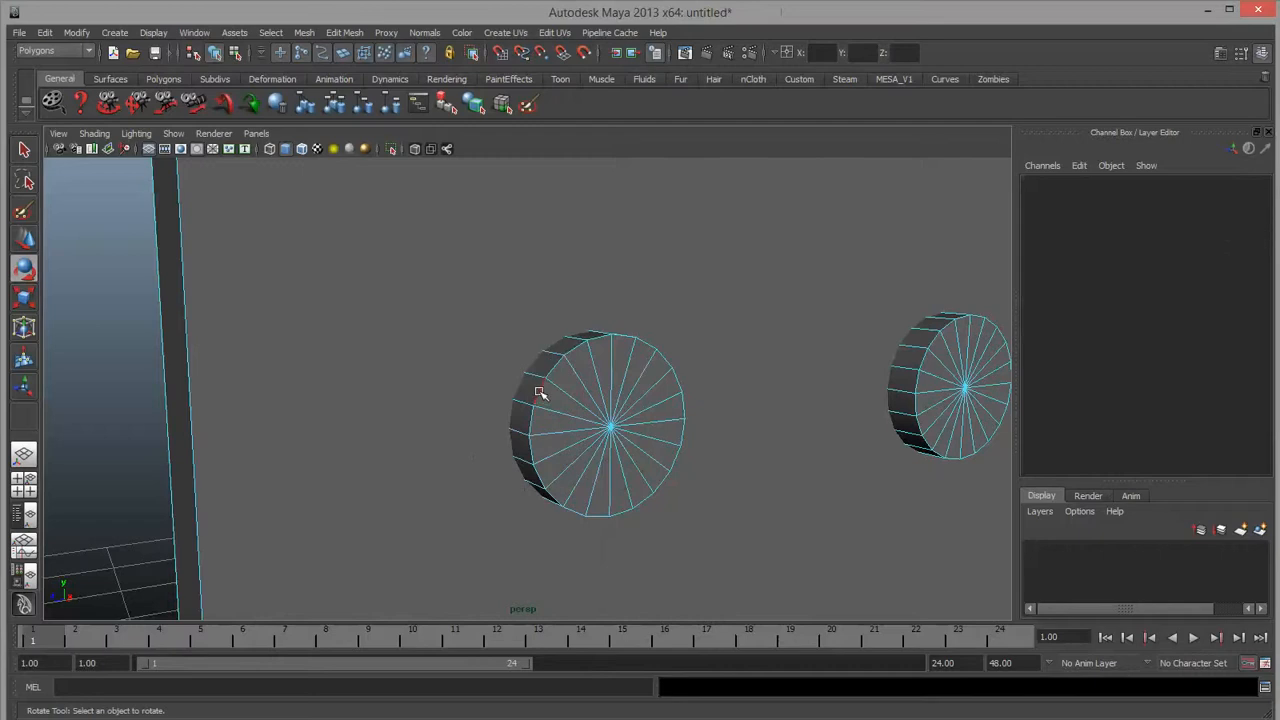
pyautogui.click(540, 393)
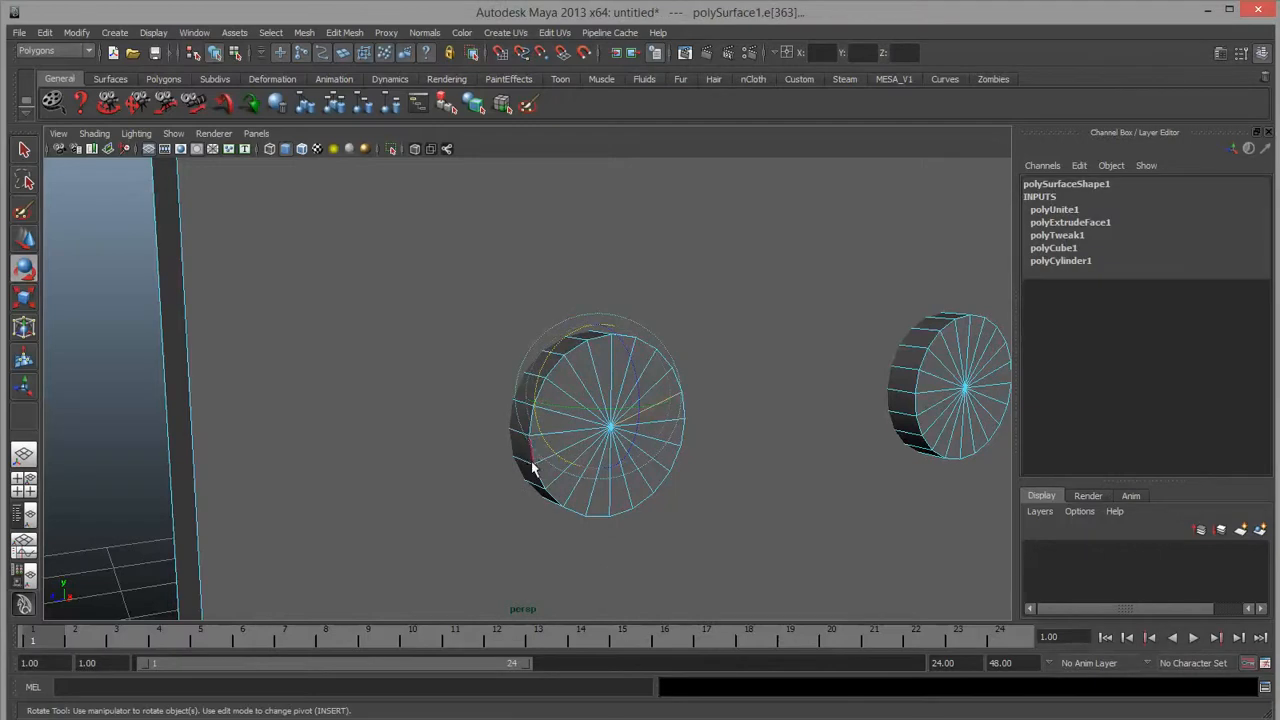
pyautogui.press('q')
pyautogui.keyDown('shift'); pyautogui.moveTo(531, 425); pyautogui.dragTo(608, 422, button='right'); pyautogui.keyUp('shift')
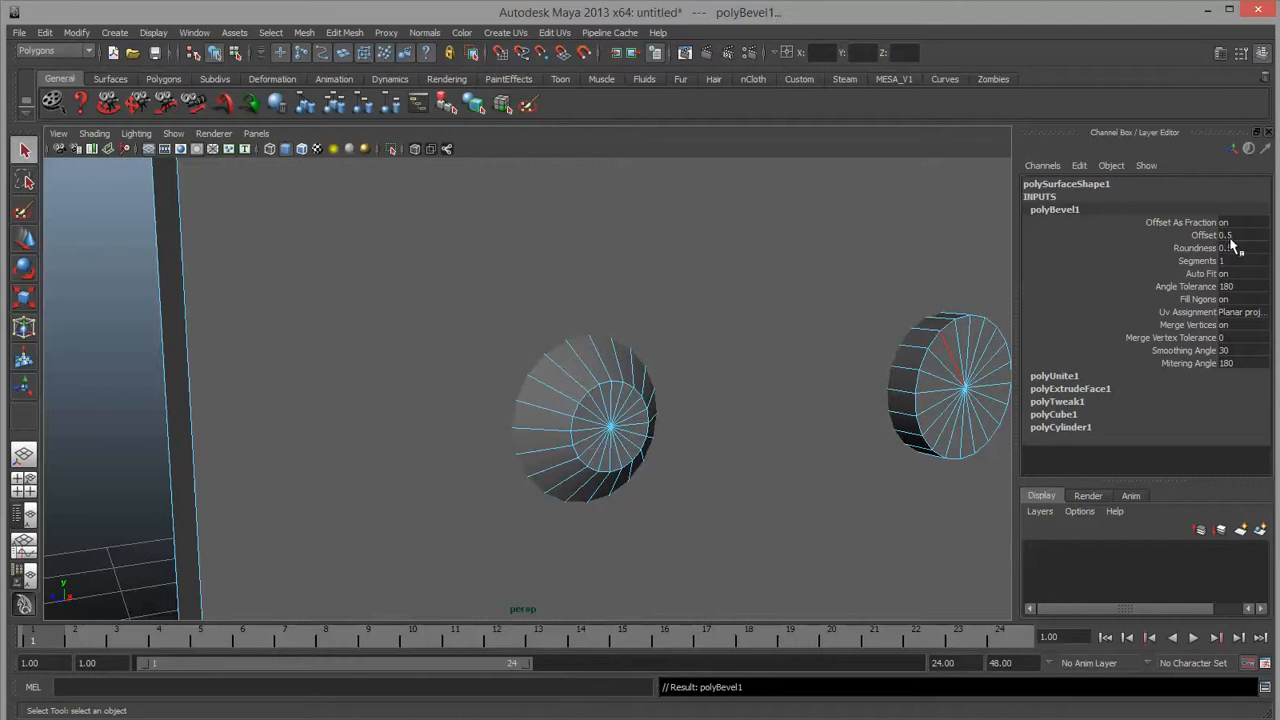
pyautogui.click(1226, 237)
pyautogui.write('0.1')
pyautogui.press('Return')
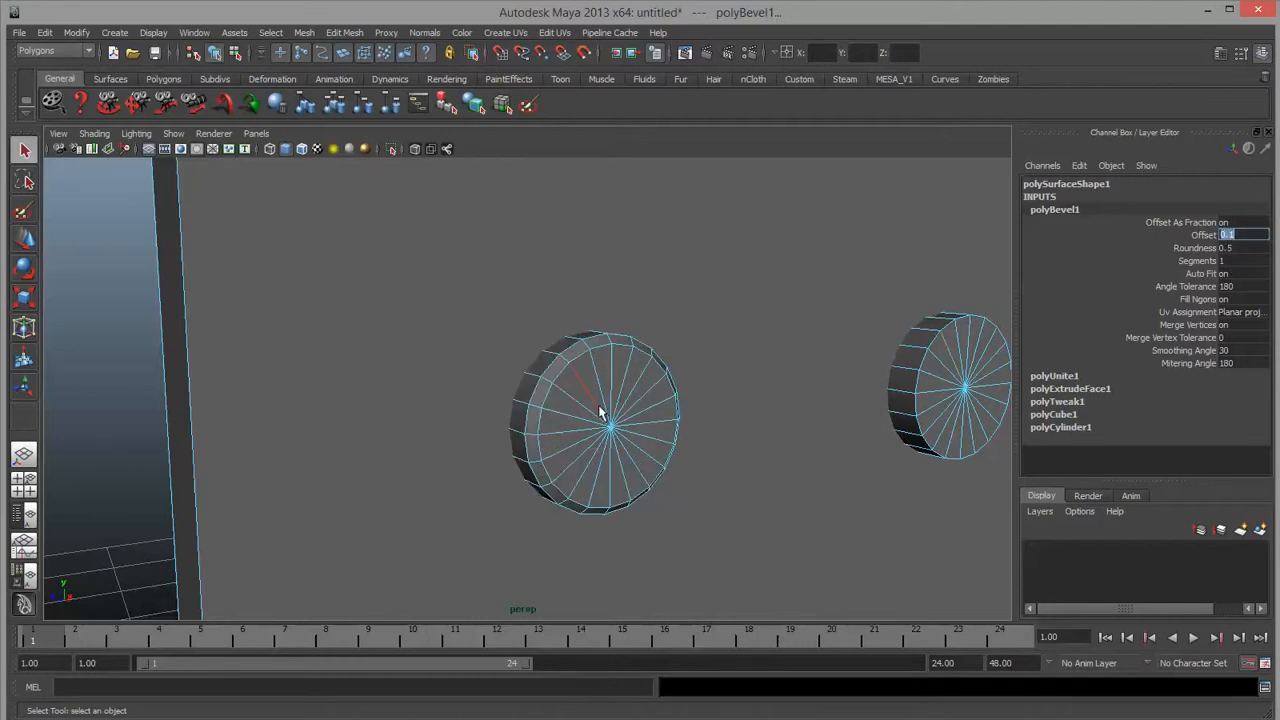
# Shorten the bevelled nail by moving its hidden rear vertices forward toward the nail head.
pyautogui.keyDown('alt'); pyautogui.moveTo(536, 369); pyautogui.dragTo(554, 377); pyautogui.keyUp('alt')
pyautogui.keyDown('alt'); pyautogui.moveTo(780, 401); pyautogui.dragTo(490, 307, button='middle'); pyautogui.keyUp('alt')
pyautogui.scroll(-5, 701, 410)
pyautogui.scroll(-5, 701, 410)
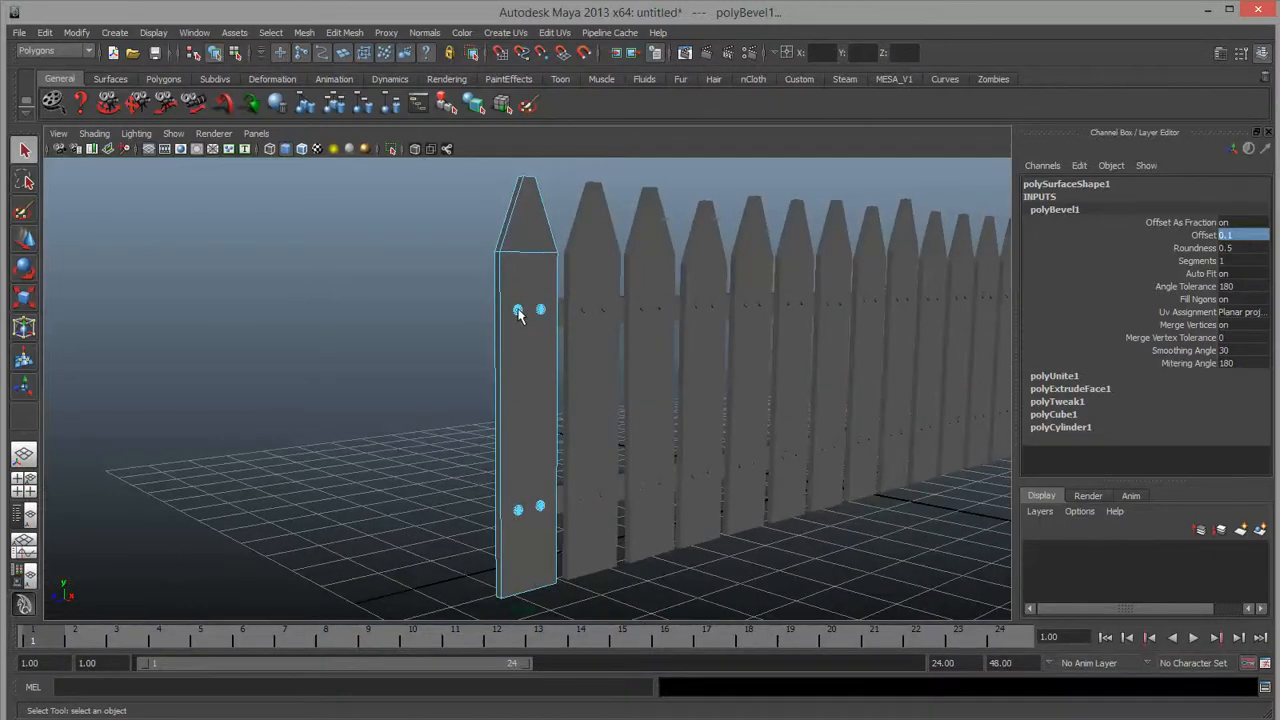
pyautogui.moveTo(517, 313)
pyautogui.mouseDown(button='right')
pyautogui.moveTo(478, 314)
pyautogui.moveTo(505, 308)
pyautogui.mouseUp(button='right')
pyautogui.moveTo(532, 335); pyautogui.dragTo(533, 336)
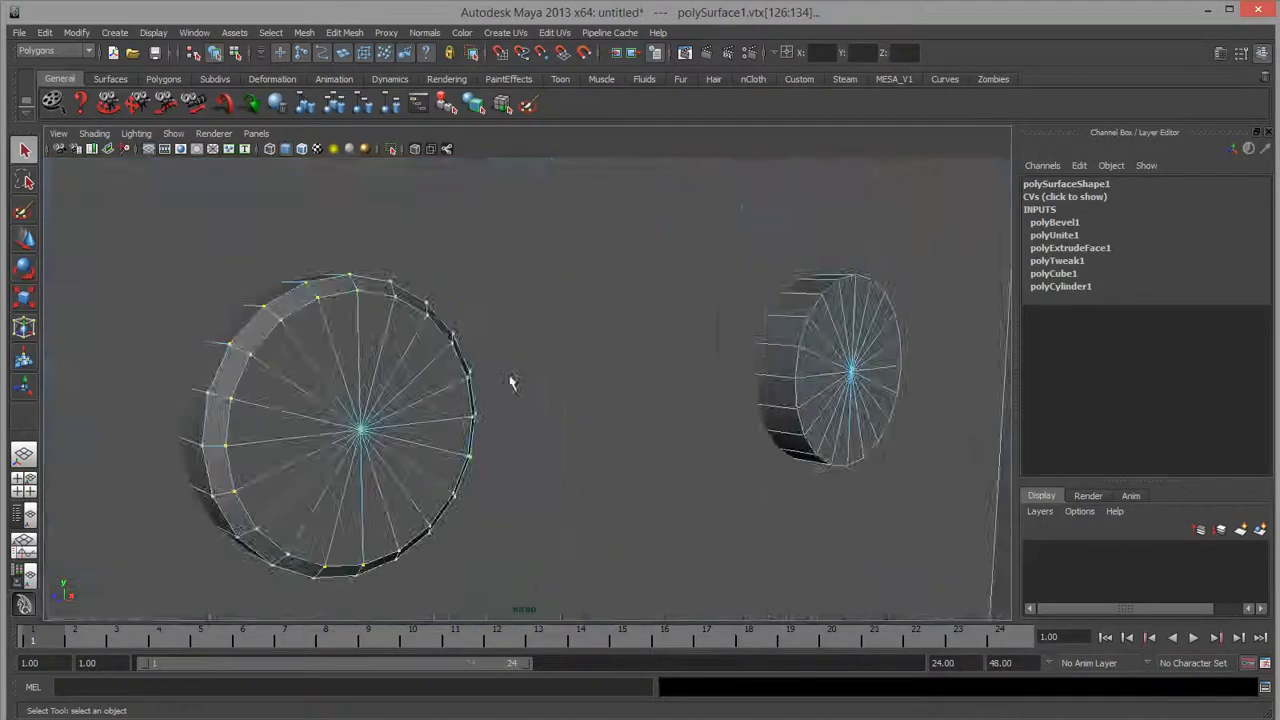
pyautogui.keyDown('alt'); pyautogui.moveTo(511, 380); pyautogui.dragTo(578, 391); pyautogui.keyUp('alt')
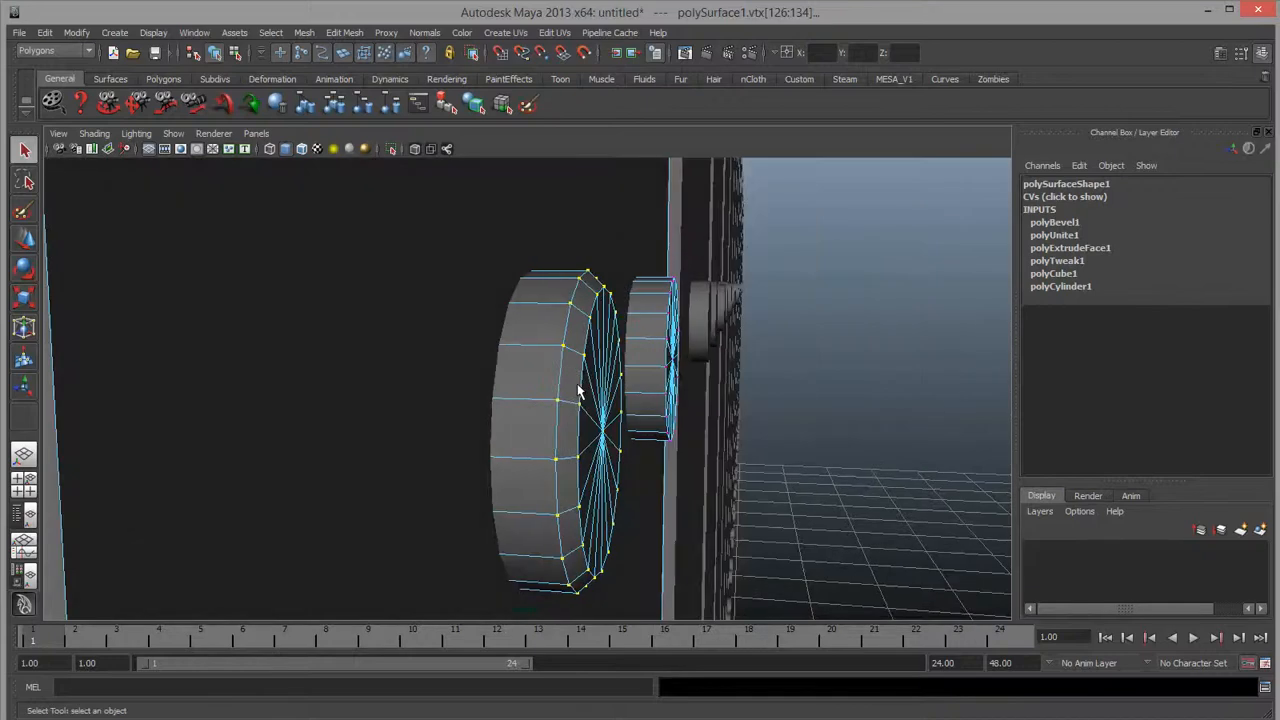
pyautogui.press('4')
pyautogui.moveTo(364, 241); pyautogui.dragTo(193, 576)
pyautogui.moveTo(427, 250); pyautogui.dragTo(148, 626)
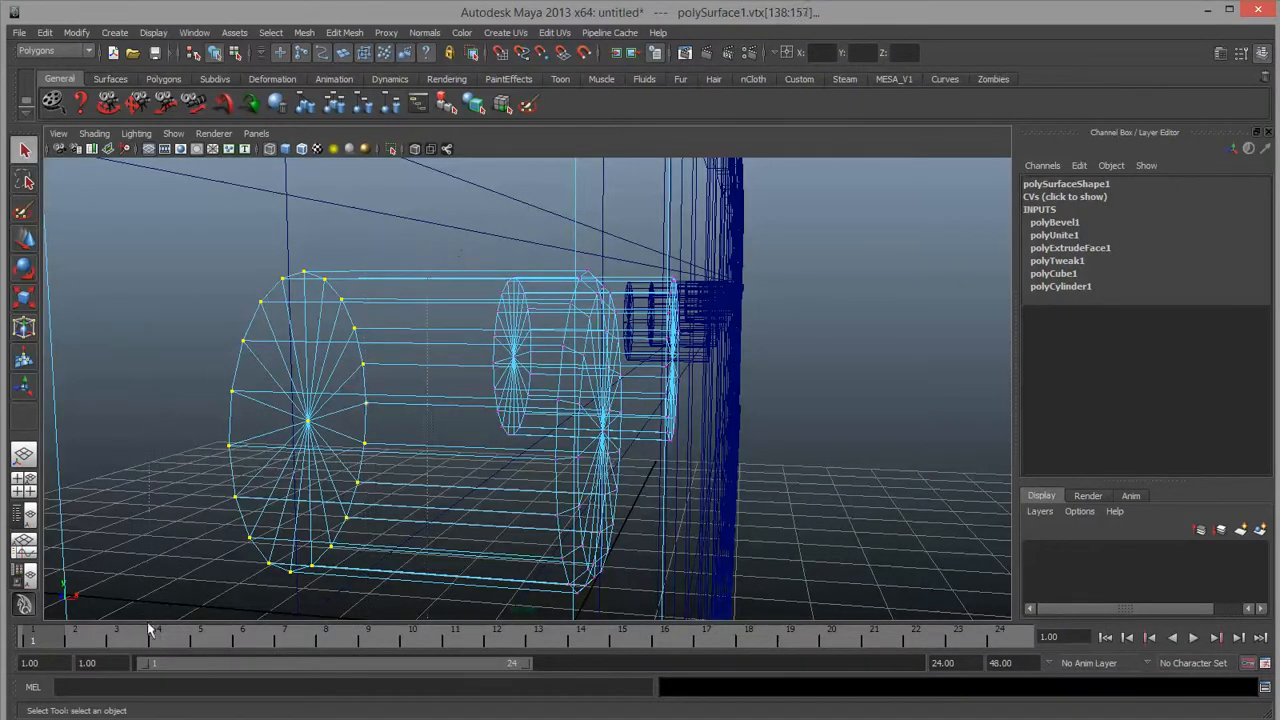
pyautogui.press('w')
pyautogui.moveTo(354, 427)
pyautogui.mouseDown()
pyautogui.moveTo(601, 432)
pyautogui.moveTo(451, 457)
pyautogui.mouseUp()
pyautogui.press('5')
pyautogui.keyDown('alt'); pyautogui.moveTo(451, 457); pyautogui.dragTo(294, 447, button='right'); pyautogui.keyUp('alt')
pyautogui.keyDown('alt'); pyautogui.moveTo(294, 447); pyautogui.dragTo(257, 367); pyautogui.keyUp('alt')
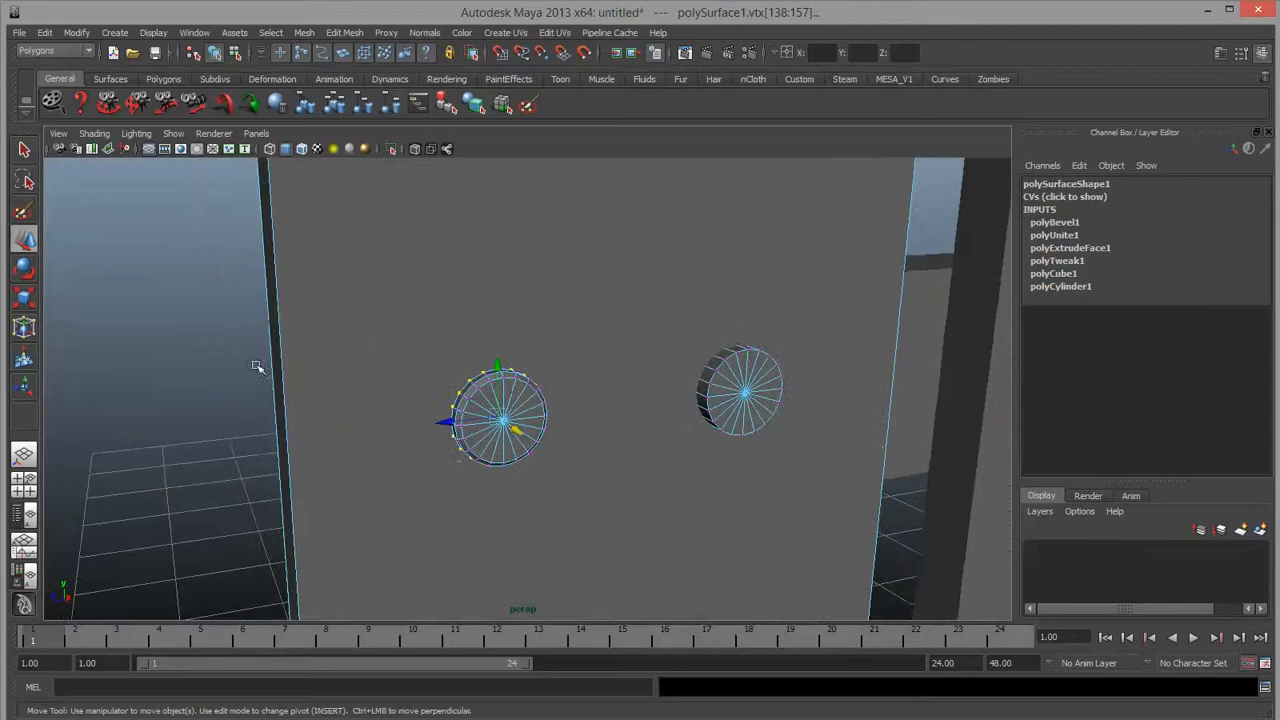
# Return the first picket to object mode, clear the selection and select the whole picket.
pyautogui.moveTo(521, 394); pyautogui.dragTo(575, 364, button='right')
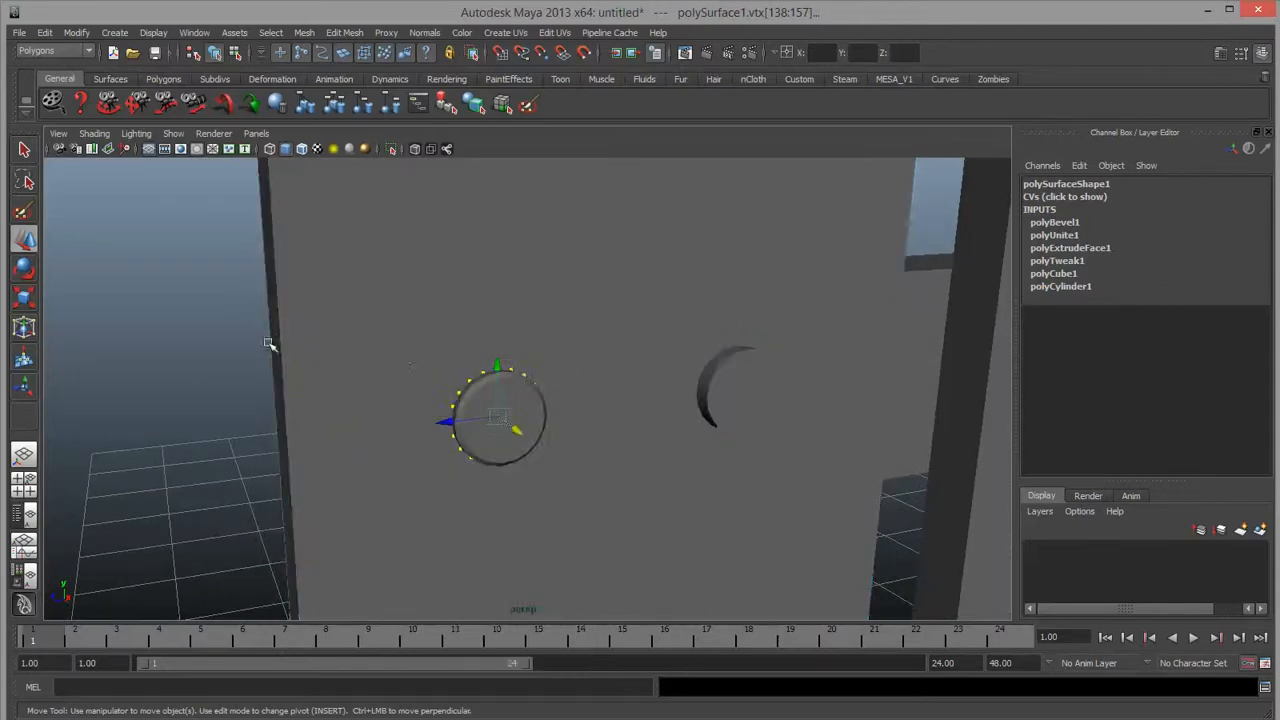
pyautogui.click(432, 513)
pyautogui.moveTo(432, 513)
pyautogui.keyDown('alt'); pyautogui.mouseDown()
pyautogui.moveTo(506, 489)
pyautogui.moveTo(411, 471)
pyautogui.moveTo(509, 546)
pyautogui.moveTo(450, 495)
pyautogui.mouseUp(); pyautogui.keyUp('alt')
pyautogui.keyDown('alt'); pyautogui.moveTo(450, 495); pyautogui.dragTo(340, 476, button='right'); pyautogui.keyUp('alt')
pyautogui.keyDown('alt'); pyautogui.moveTo(551, 495); pyautogui.dragTo(544, 538, button='middle'); pyautogui.keyUp('alt')
pyautogui.click(578, 395)
pyautogui.scroll(-6, 620, 405)
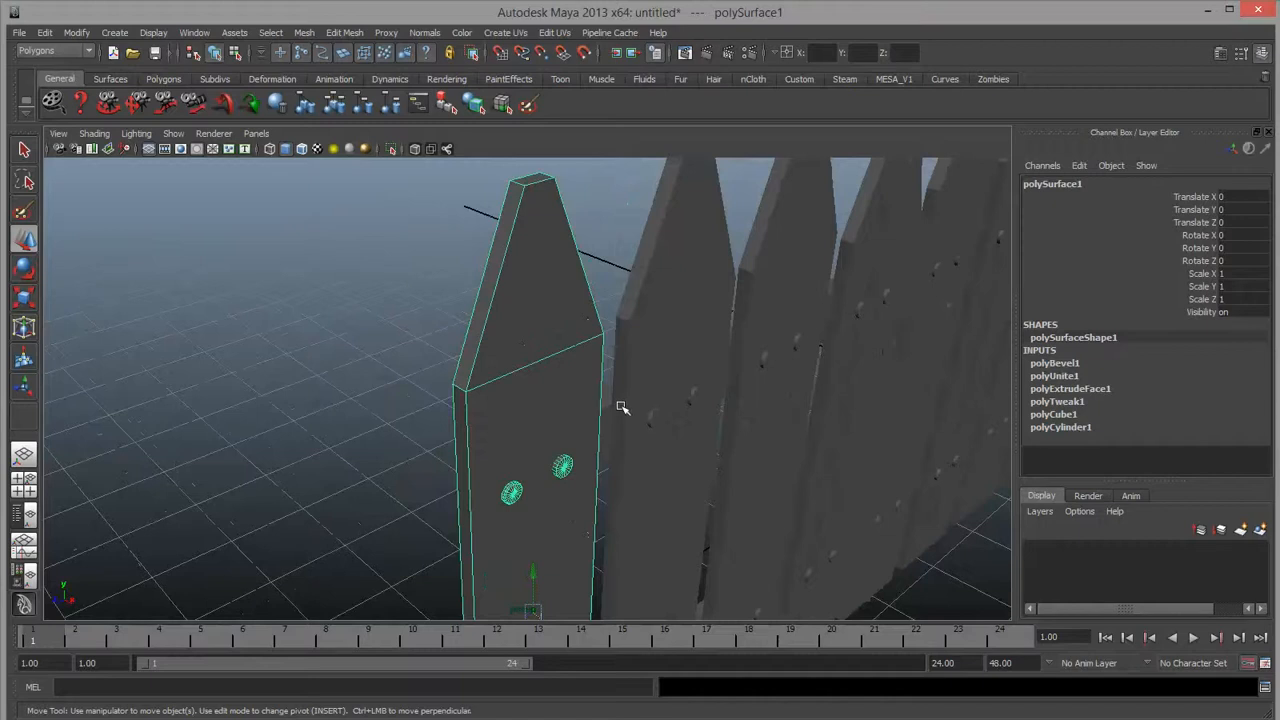
# Examine the edges of the first picket's tip close up and compare it with the rest of the fence from several angles.
pyautogui.keyDown('alt'); pyautogui.moveTo(650, 430); pyautogui.dragTo(606, 420, button='middle'); pyautogui.keyUp('alt')
pyautogui.keyDown('alt'); pyautogui.moveTo(606, 420); pyautogui.dragTo(510, 417); pyautogui.keyUp('alt')
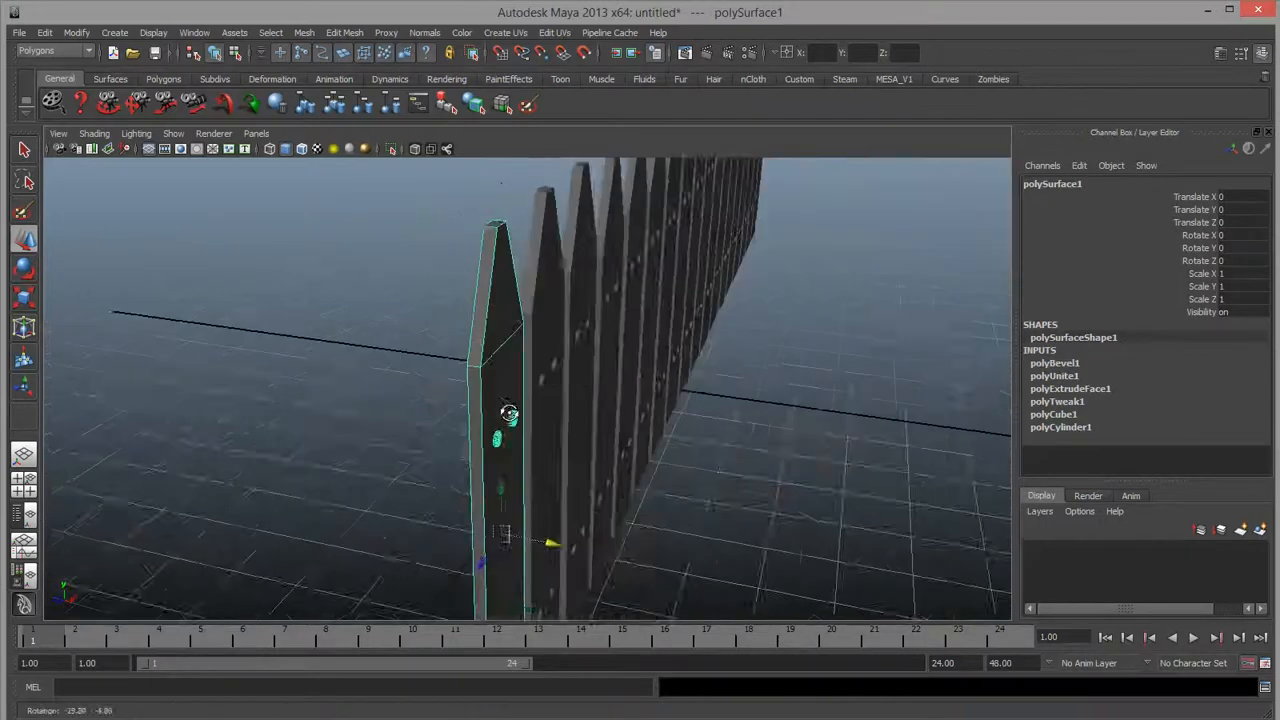
pyautogui.keyDown('alt'); pyautogui.moveTo(510, 417); pyautogui.dragTo(712, 413, button='right'); pyautogui.keyUp('alt')
pyautogui.keyDown('alt'); pyautogui.moveTo(477, 233); pyautogui.dragTo(369, 325); pyautogui.keyUp('alt')
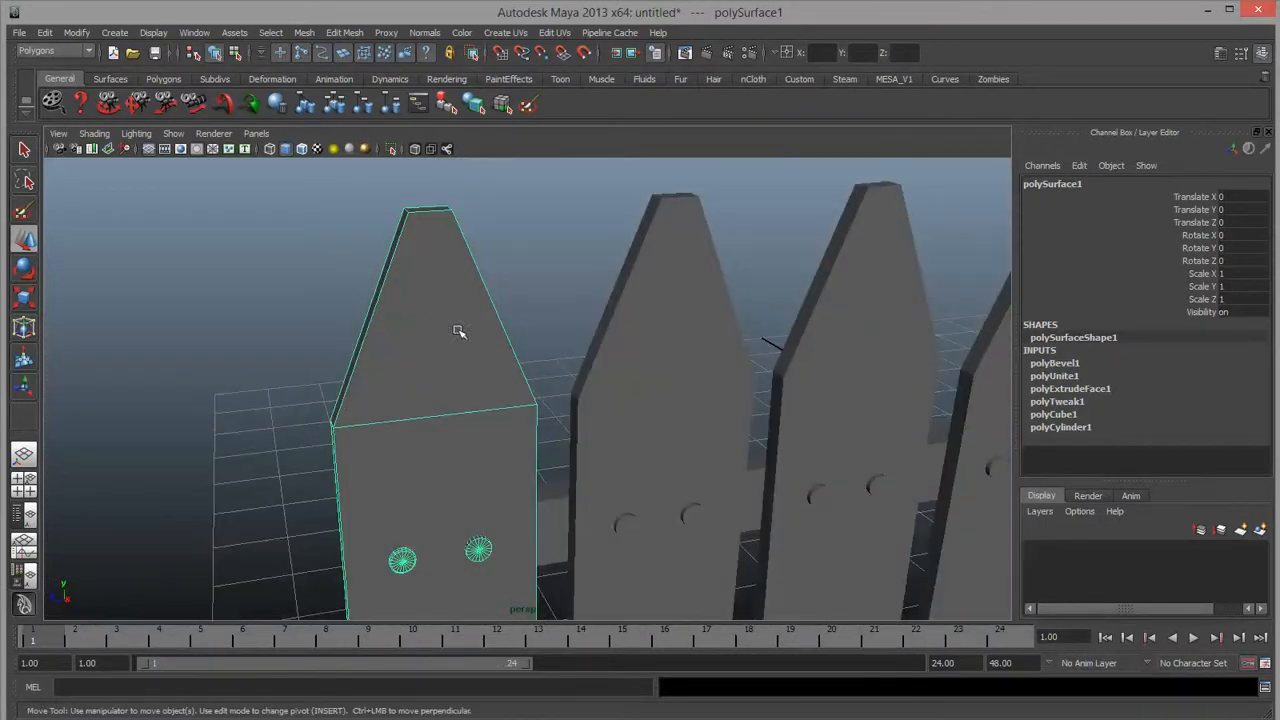
pyautogui.keyDown('alt'); pyautogui.moveTo(470, 367); pyautogui.dragTo(468, 394); pyautogui.keyUp('alt')
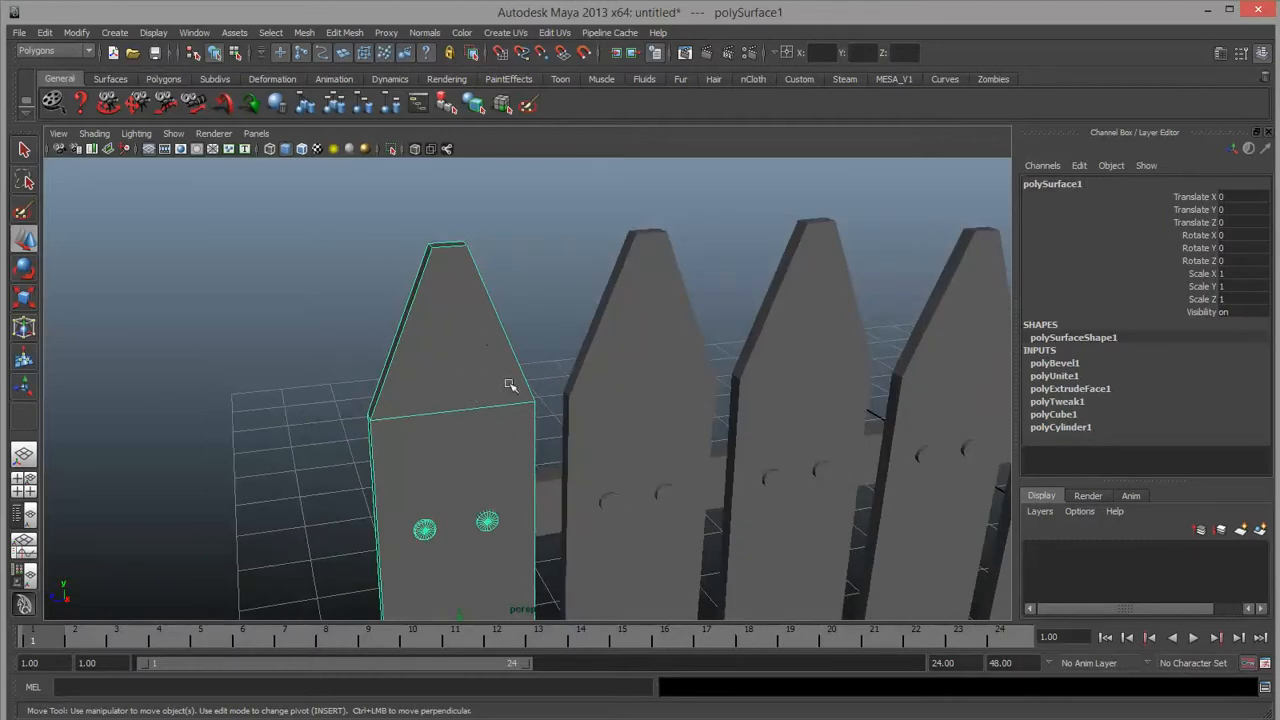
pyautogui.keyDown('alt'); pyautogui.moveTo(560, 400); pyautogui.dragTo(393, 404); pyautogui.keyUp('alt')
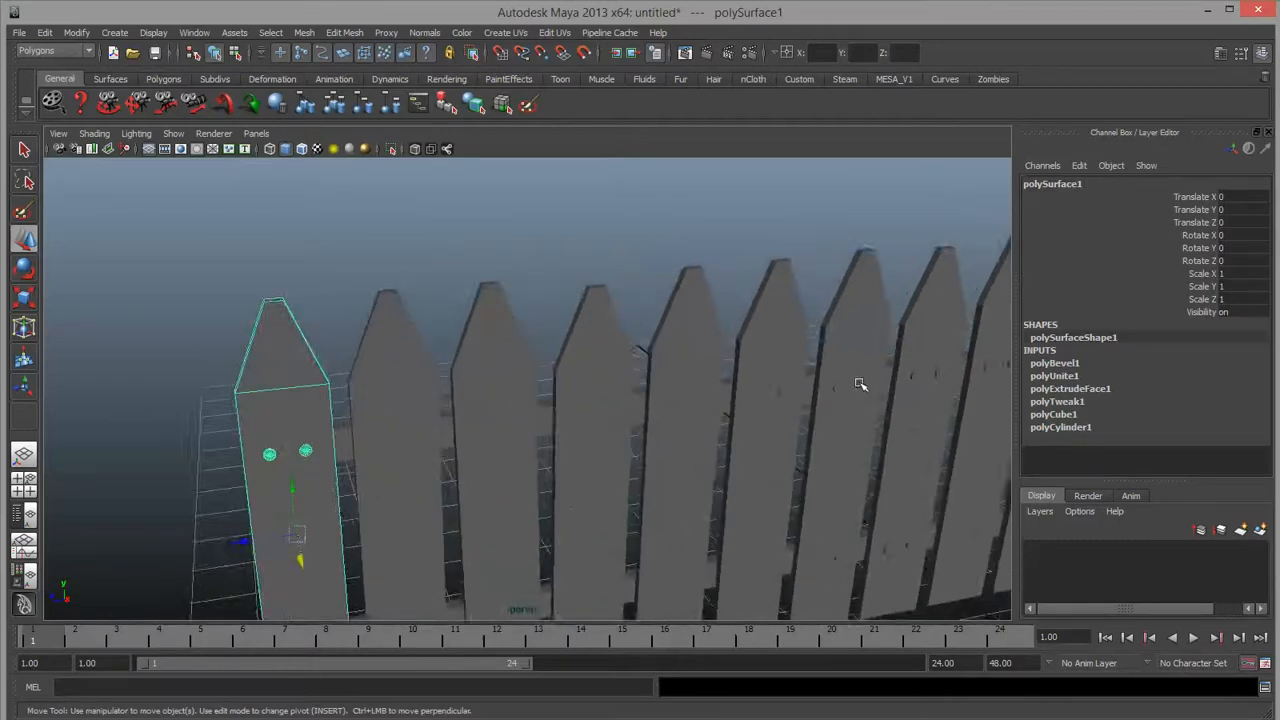
pyautogui.keyDown('alt'); pyautogui.moveTo(857, 380); pyautogui.dragTo(477, 403); pyautogui.keyUp('alt')
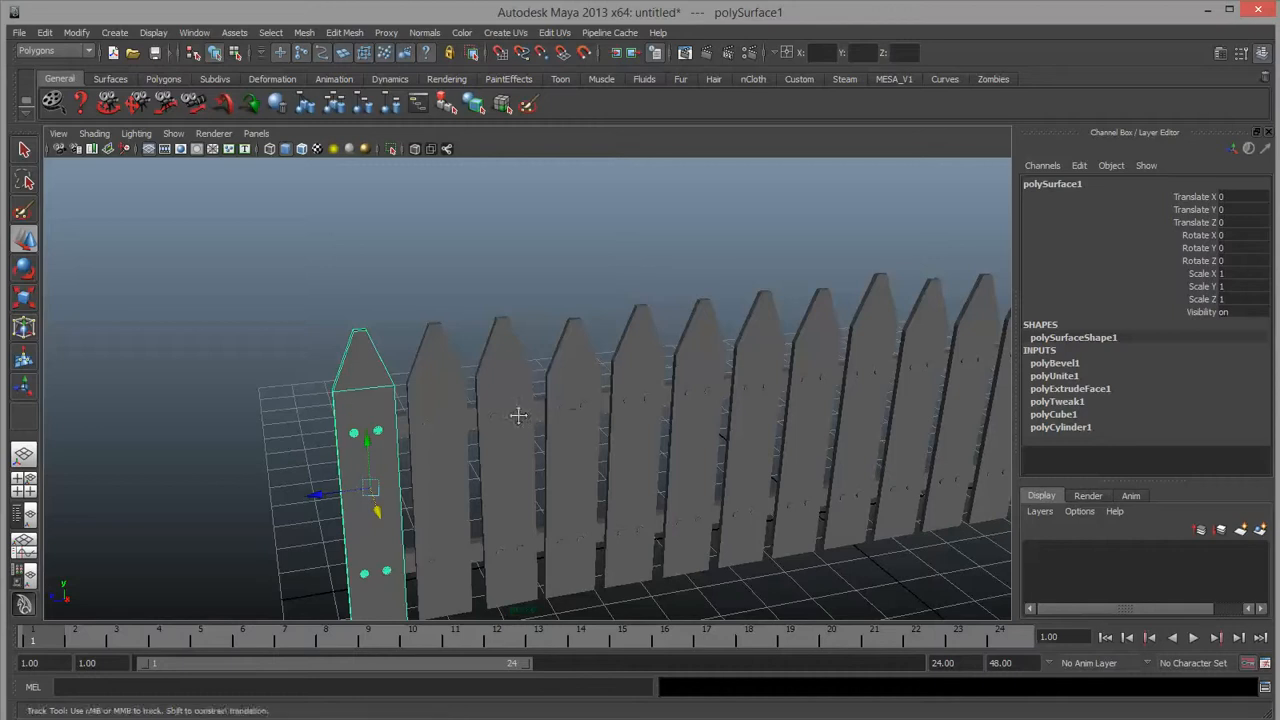
pyautogui.keyDown('alt'); pyautogui.moveTo(517, 411); pyautogui.dragTo(663, 416, button='right'); pyautogui.keyUp('alt')
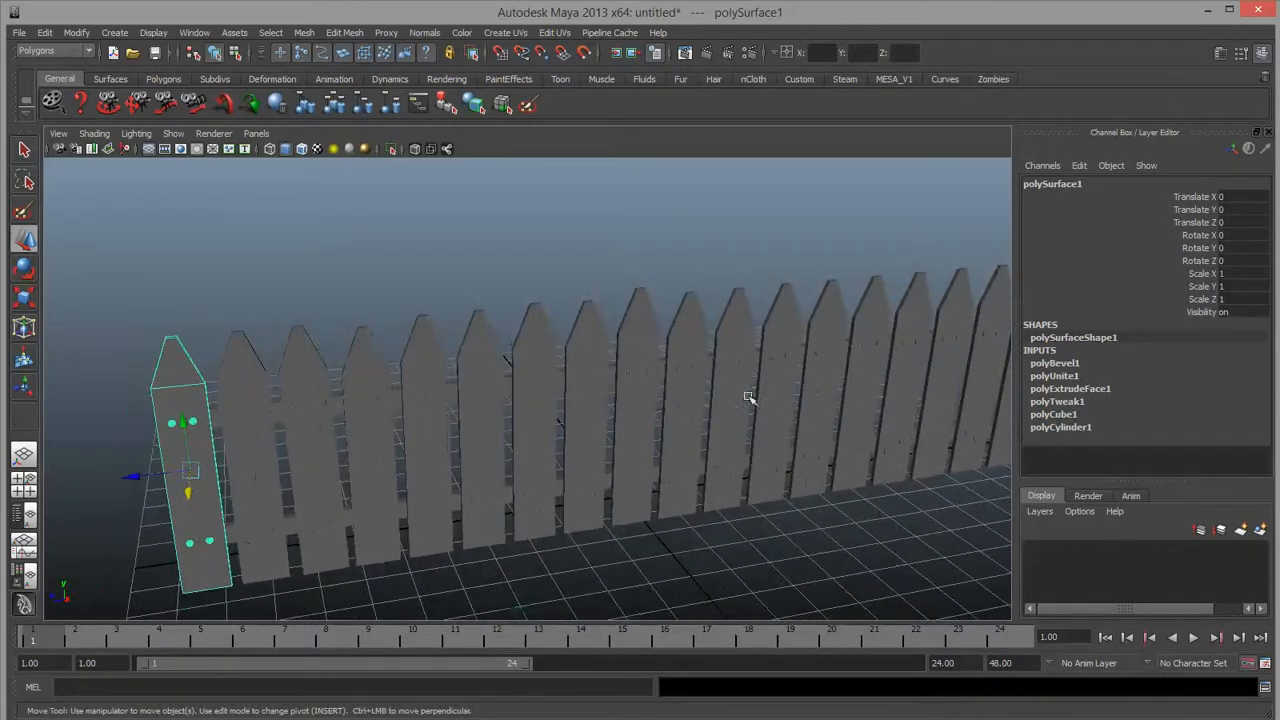
pyautogui.keyDown('alt'); pyautogui.moveTo(591, 429); pyautogui.dragTo(466, 417); pyautogui.keyUp('alt')
pyautogui.keyDown('alt'); pyautogui.moveTo(466, 417); pyautogui.dragTo(611, 346, button='middle'); pyautogui.keyUp('alt')
pyautogui.keyDown('alt'); pyautogui.moveTo(607, 370); pyautogui.dragTo(683, 396, button='right'); pyautogui.keyUp('alt')
pyautogui.keyDown('alt'); pyautogui.moveTo(350, 408); pyautogui.dragTo(612, 411, button='middle'); pyautogui.keyUp('alt')
pyautogui.keyDown('alt'); pyautogui.moveTo(612, 411); pyautogui.dragTo(757, 408, button='right'); pyautogui.keyUp('alt')
pyautogui.keyDown('alt'); pyautogui.moveTo(533, 385); pyautogui.dragTo(562, 438, button='middle'); pyautogui.keyUp('alt')
pyautogui.keyDown('alt'); pyautogui.moveTo(564, 434); pyautogui.dragTo(512, 432); pyautogui.keyUp('alt')
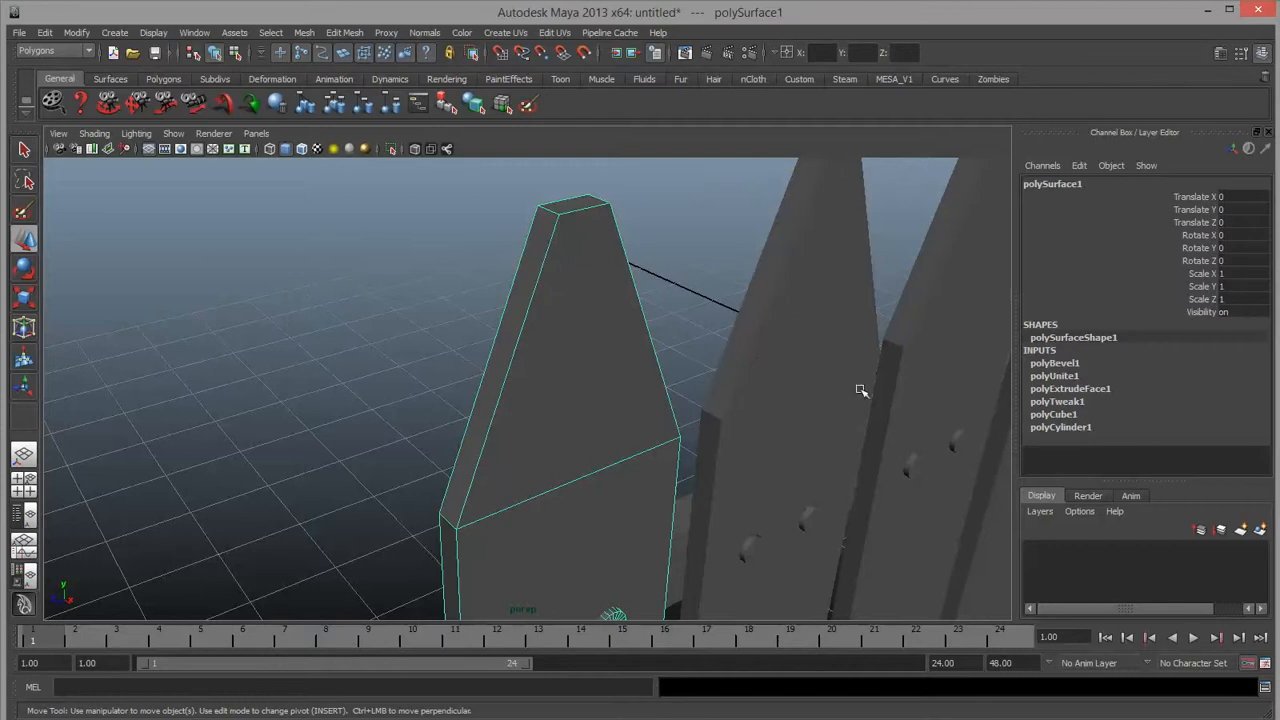
pyautogui.keyDown('alt'); pyautogui.moveTo(858, 386); pyautogui.dragTo(628, 406); pyautogui.keyUp('alt')
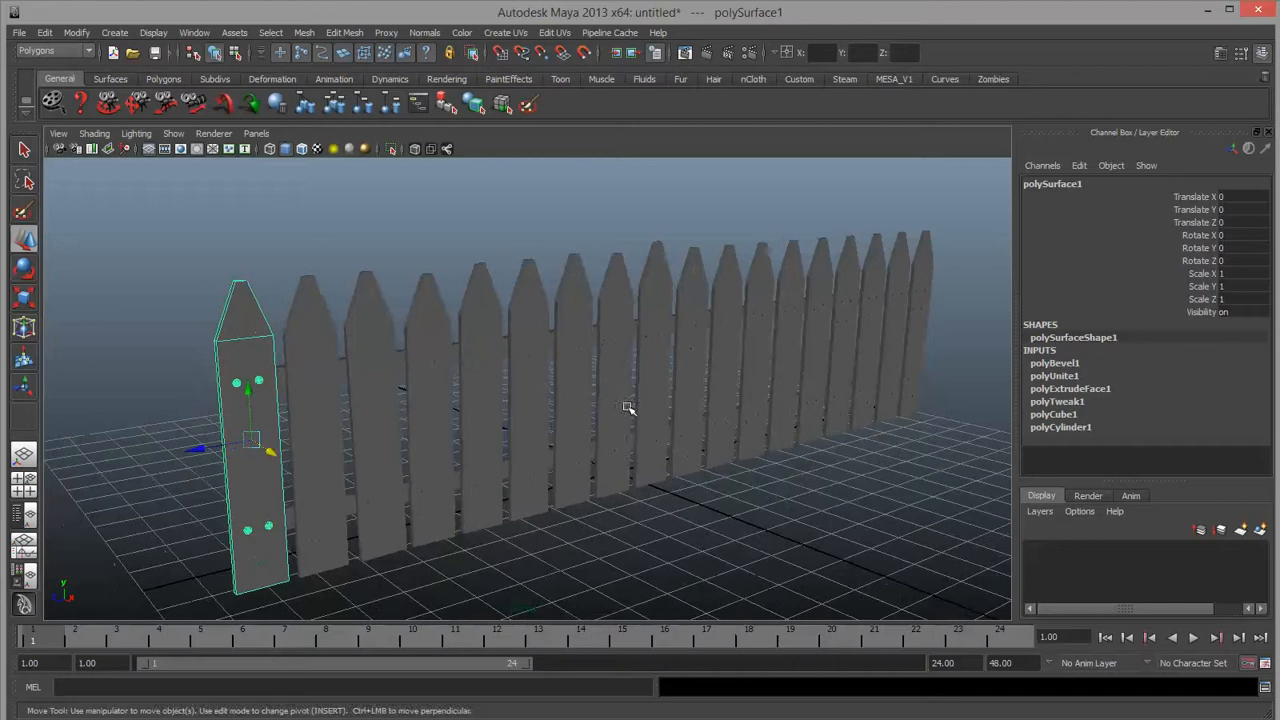
# Add the second and third pickets to the selection.
pyautogui.hotkey('shift', 'd')
pyautogui.hotkey('shift', 'd')
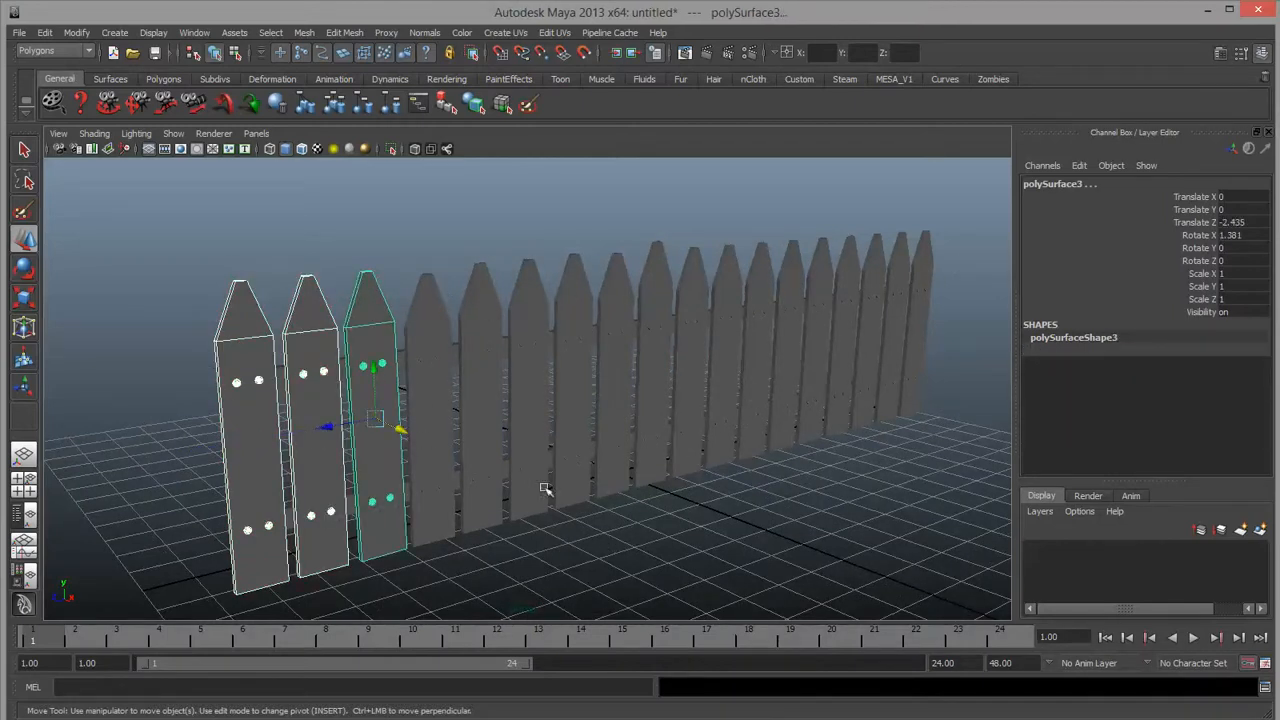
pyautogui.keyDown('alt'); pyautogui.moveTo(543, 486); pyautogui.dragTo(550, 450); pyautogui.keyUp('alt')
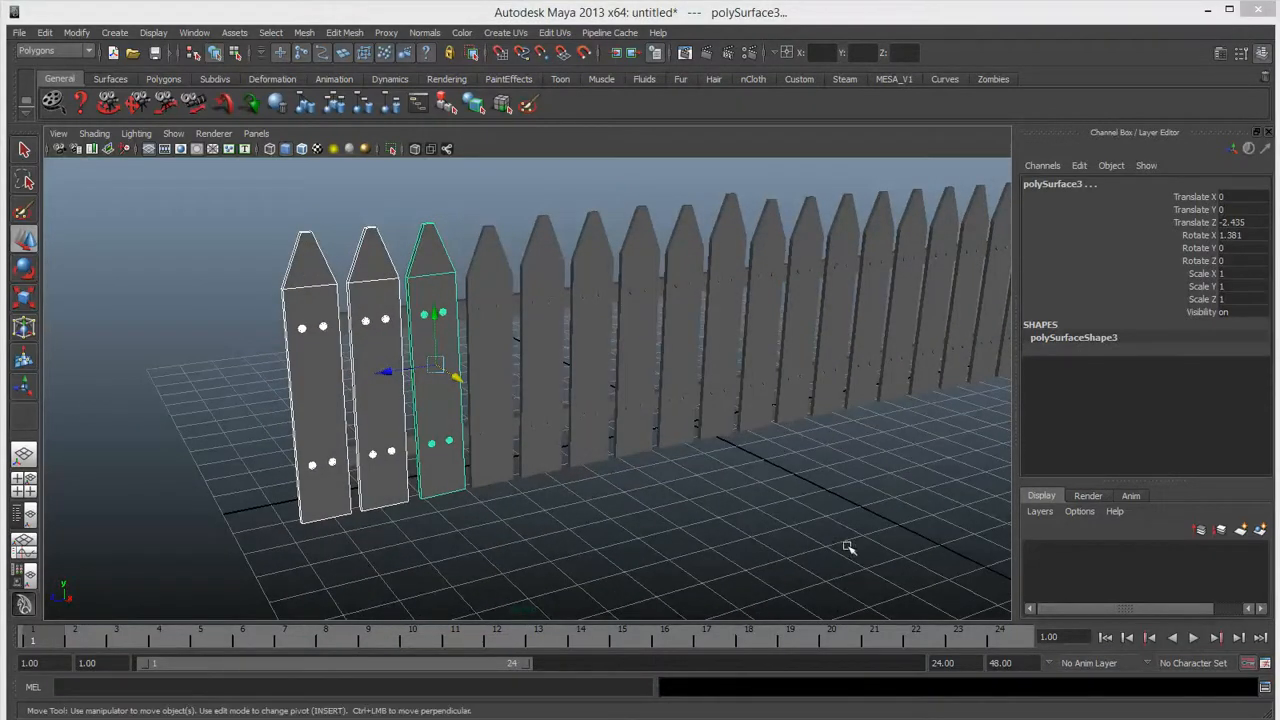
# Select the entire fence and delete it to empty the scene.
pyautogui.keyDown('alt'); pyautogui.moveTo(792, 470); pyautogui.dragTo(650, 492, button='right'); pyautogui.keyUp('alt')
pyautogui.moveTo(161, 180); pyautogui.dragTo(990, 574)
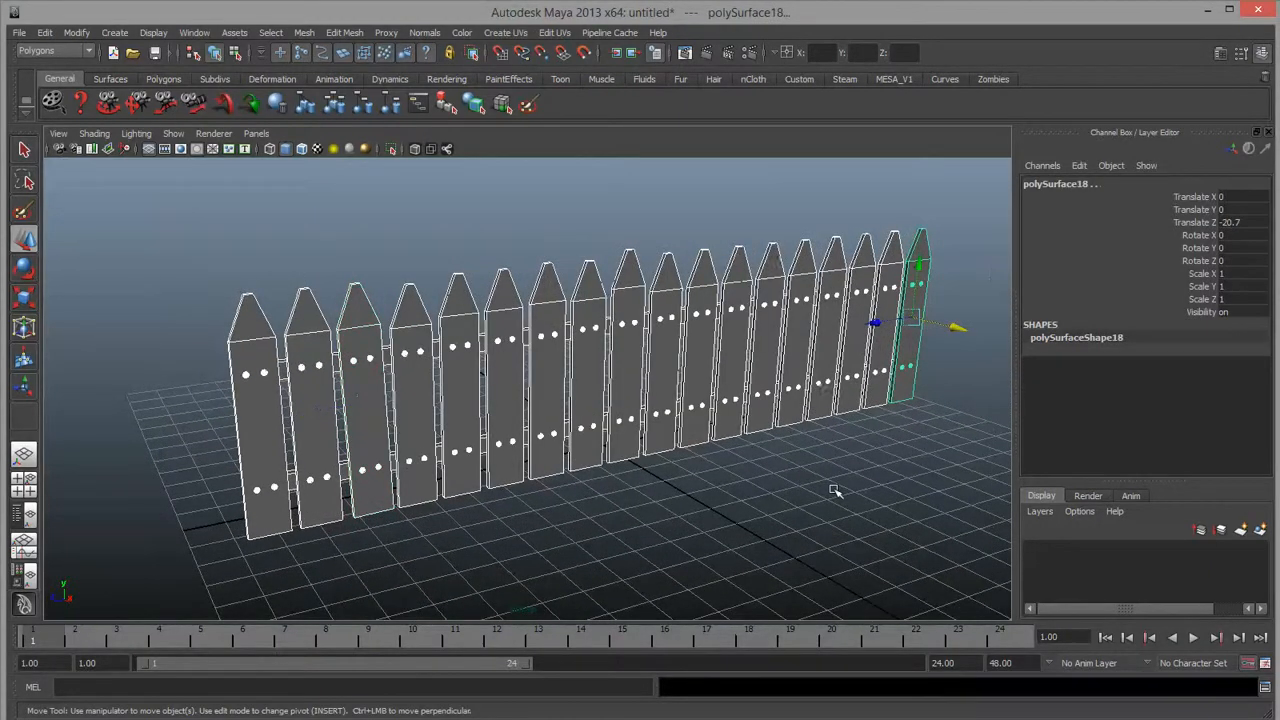
pyautogui.press('Delete')
pyautogui.keyDown('alt'); pyautogui.moveTo(666, 397); pyautogui.dragTo(651, 446); pyautogui.keyUp('alt')
pyautogui.keyDown('alt'); pyautogui.moveTo(589, 397); pyautogui.dragTo(588, 399); pyautogui.keyUp('alt')
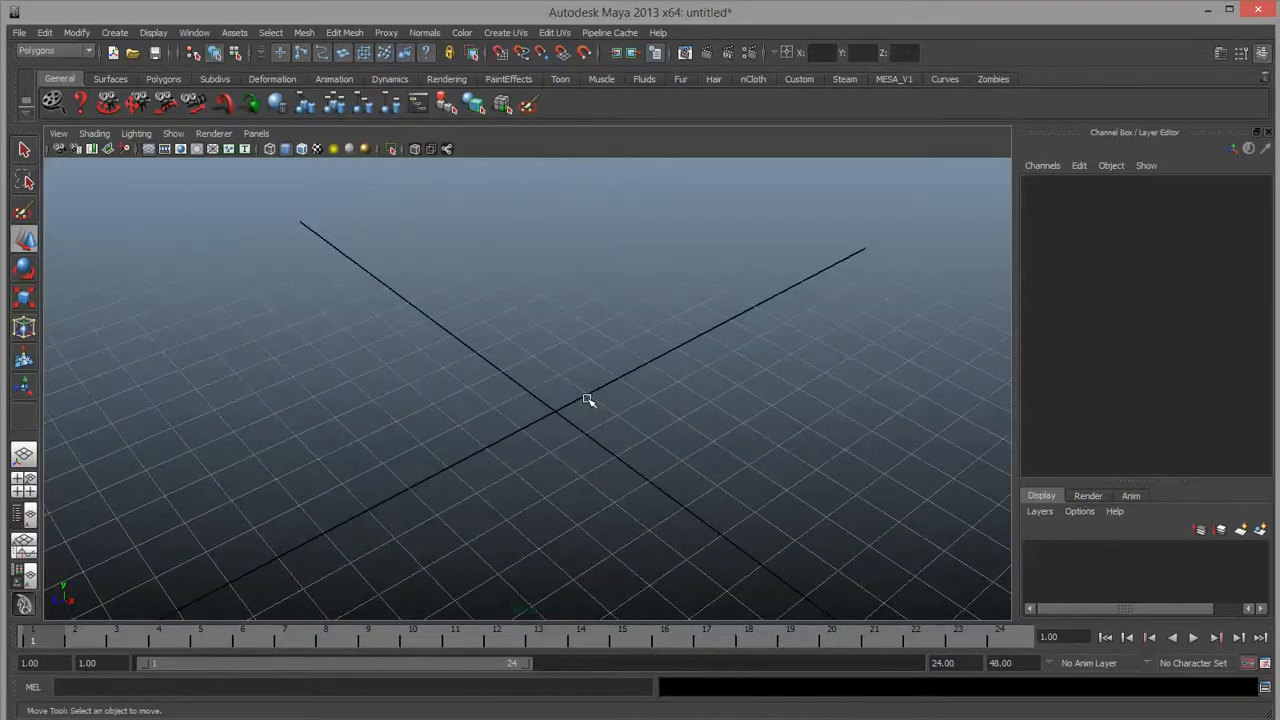
# Create a polygon plane at the origin and frame it in the perspective view.
pyautogui.click(114, 33)
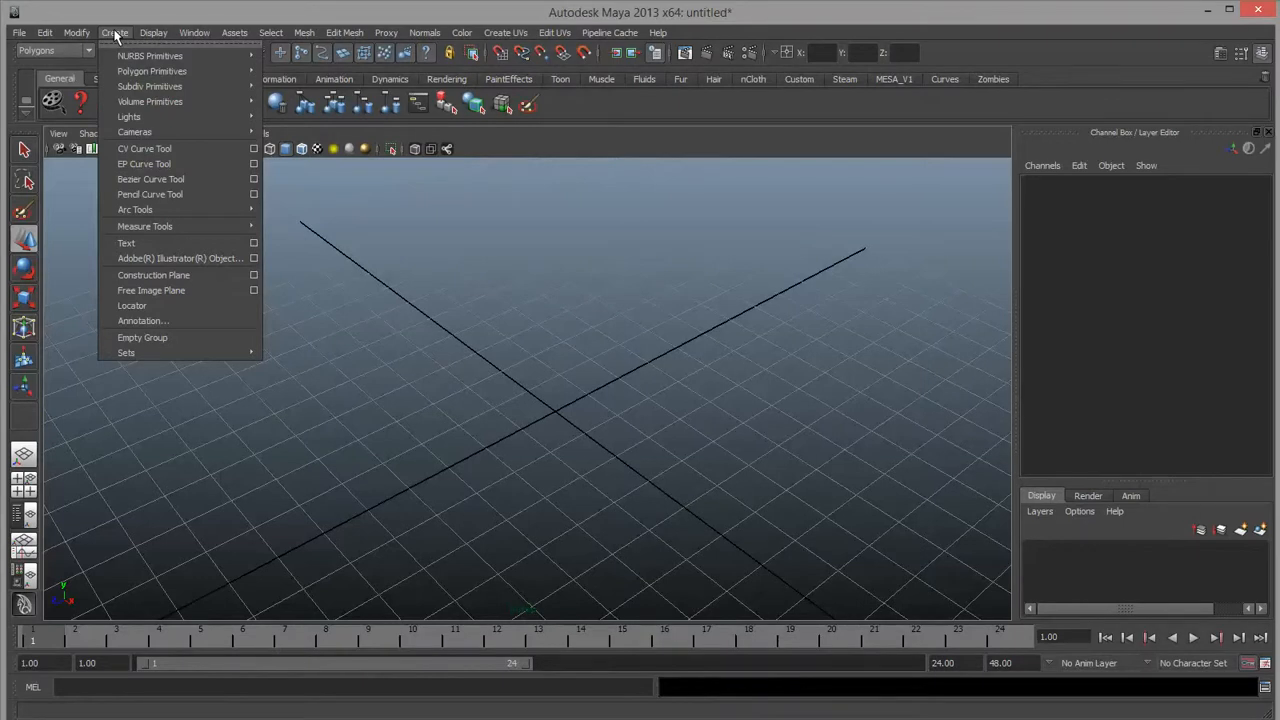
pyautogui.moveTo(142, 70)
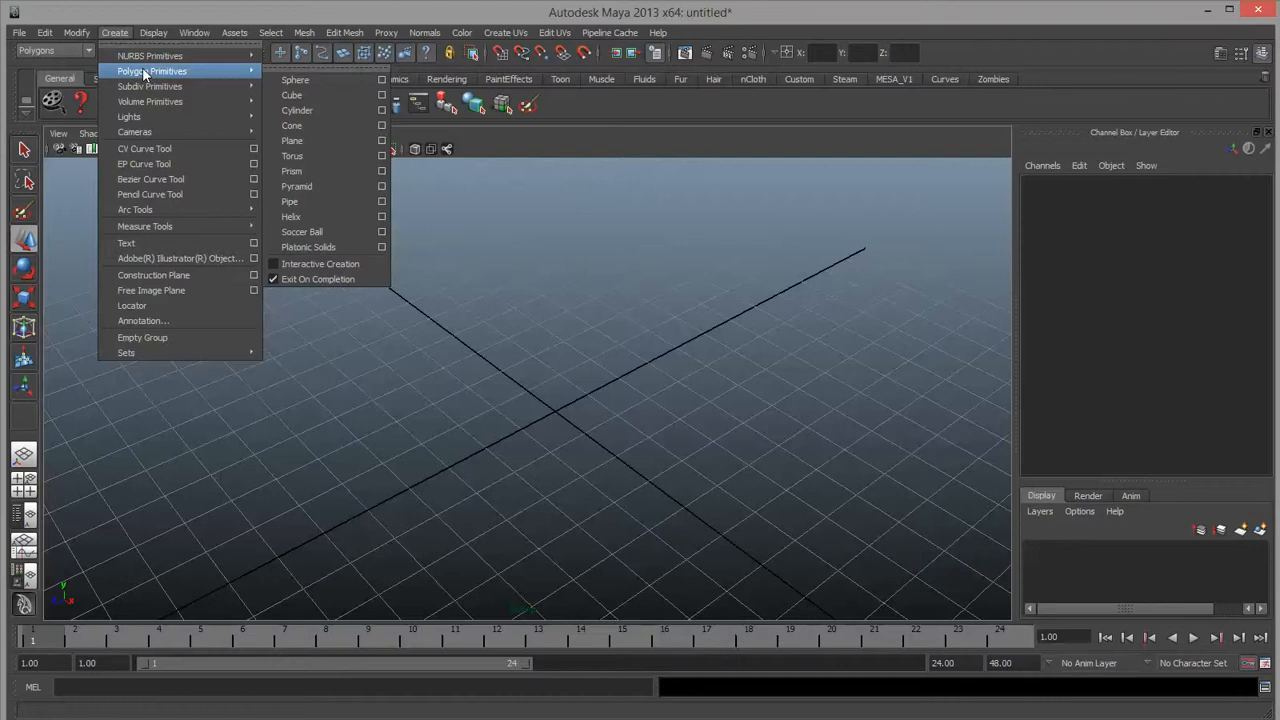
pyautogui.click(338, 140)
pyautogui.scroll(3, 620, 425)
pyautogui.scroll(3, 620, 425)
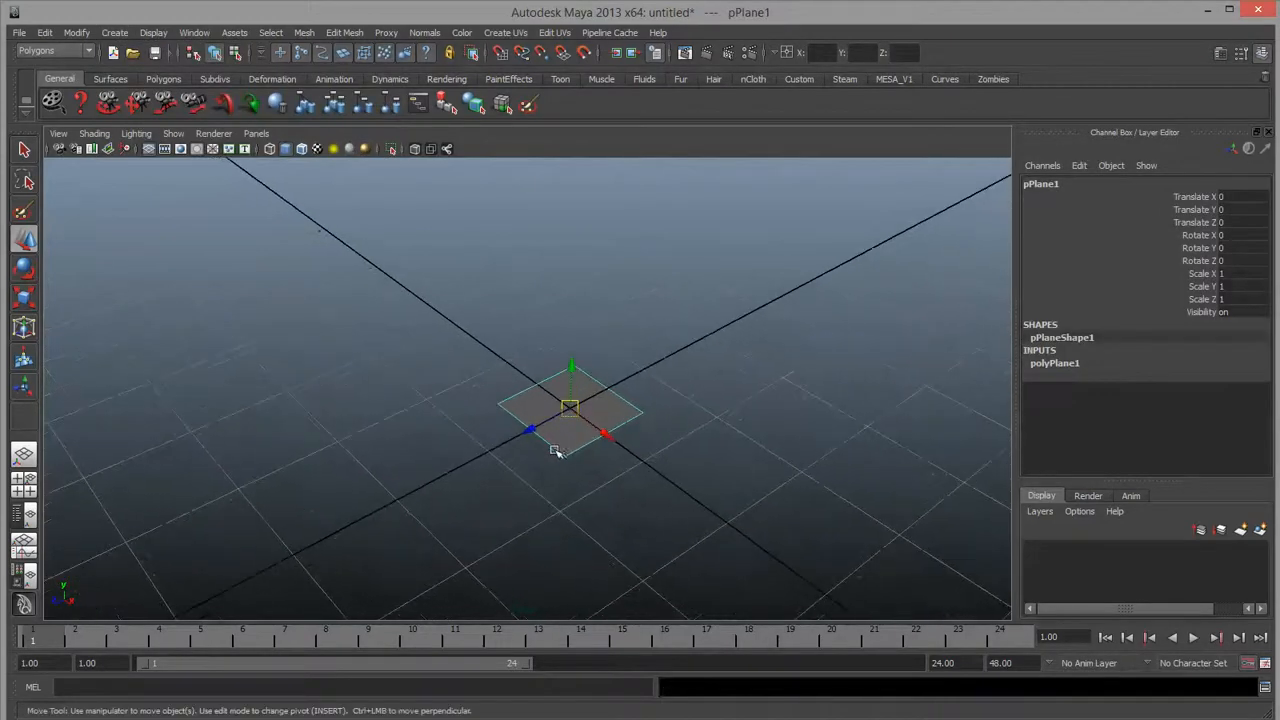
pyautogui.scroll(2, 571, 446)
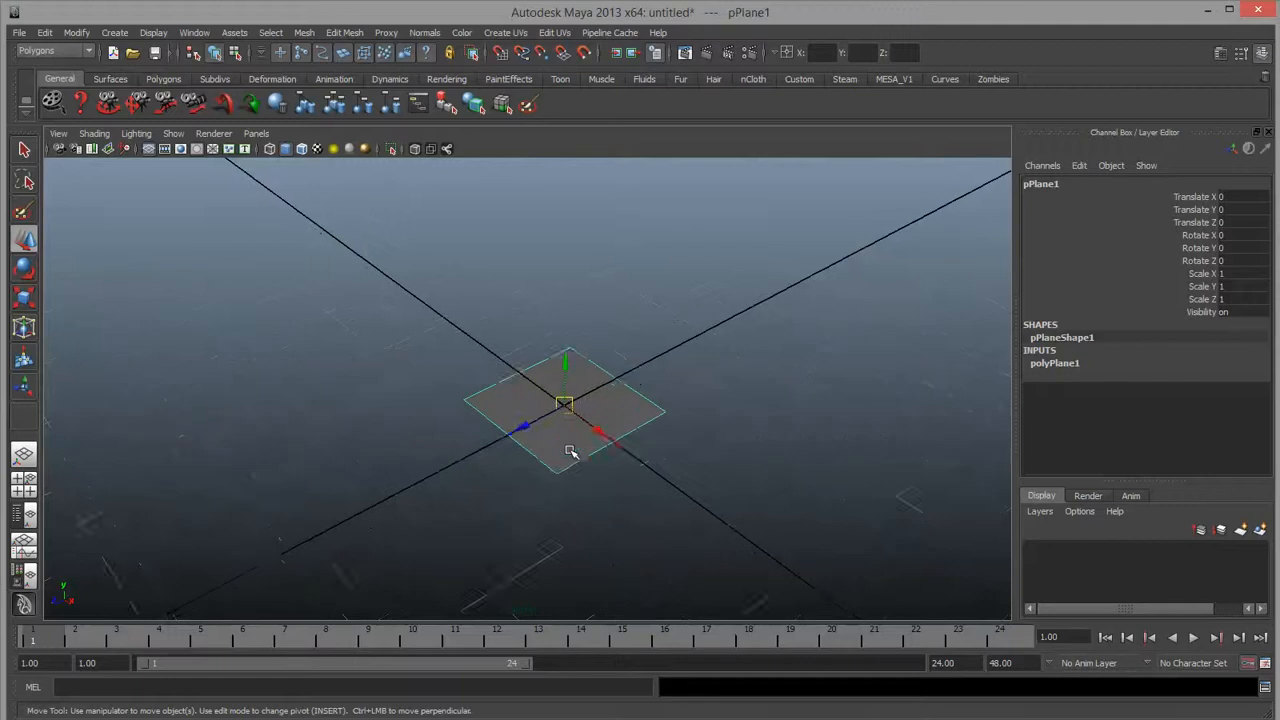
pyautogui.press('f')
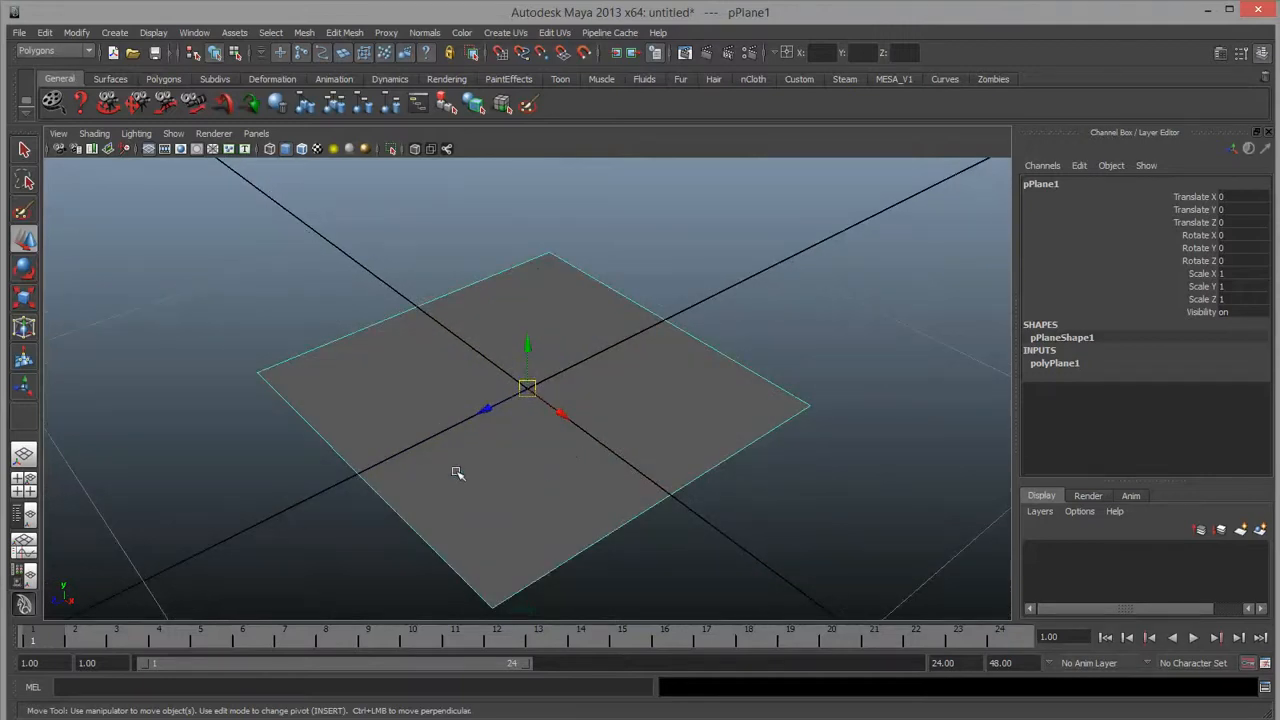
# Scale the plane uniformly to about 14.9 so it covers most of the grid.
pyautogui.keyDown('alt'); pyautogui.moveTo(457, 472); pyautogui.dragTo(490, 463, button='right'); pyautogui.keyUp('alt')
pyautogui.keyDown('alt'); pyautogui.moveTo(490, 463); pyautogui.dragTo(523, 432); pyautogui.keyUp('alt')
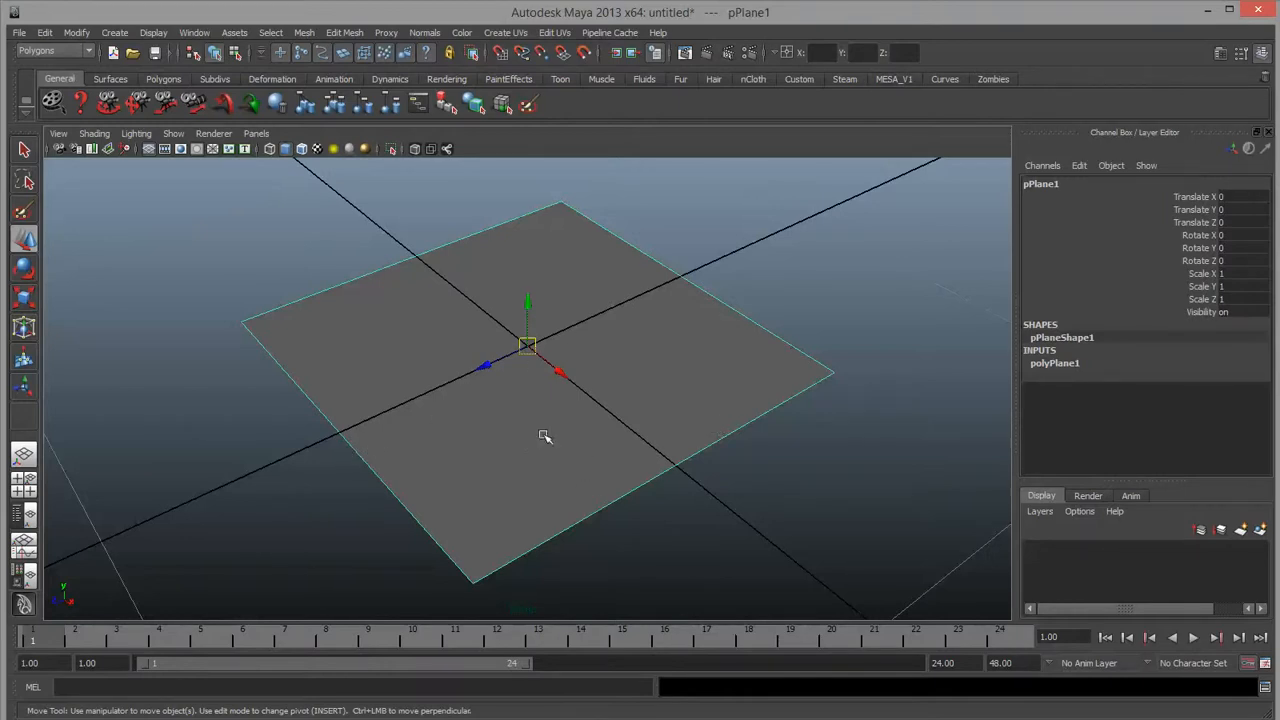
pyautogui.scroll(-15, 543, 435)
pyautogui.scroll(3, 551, 395)
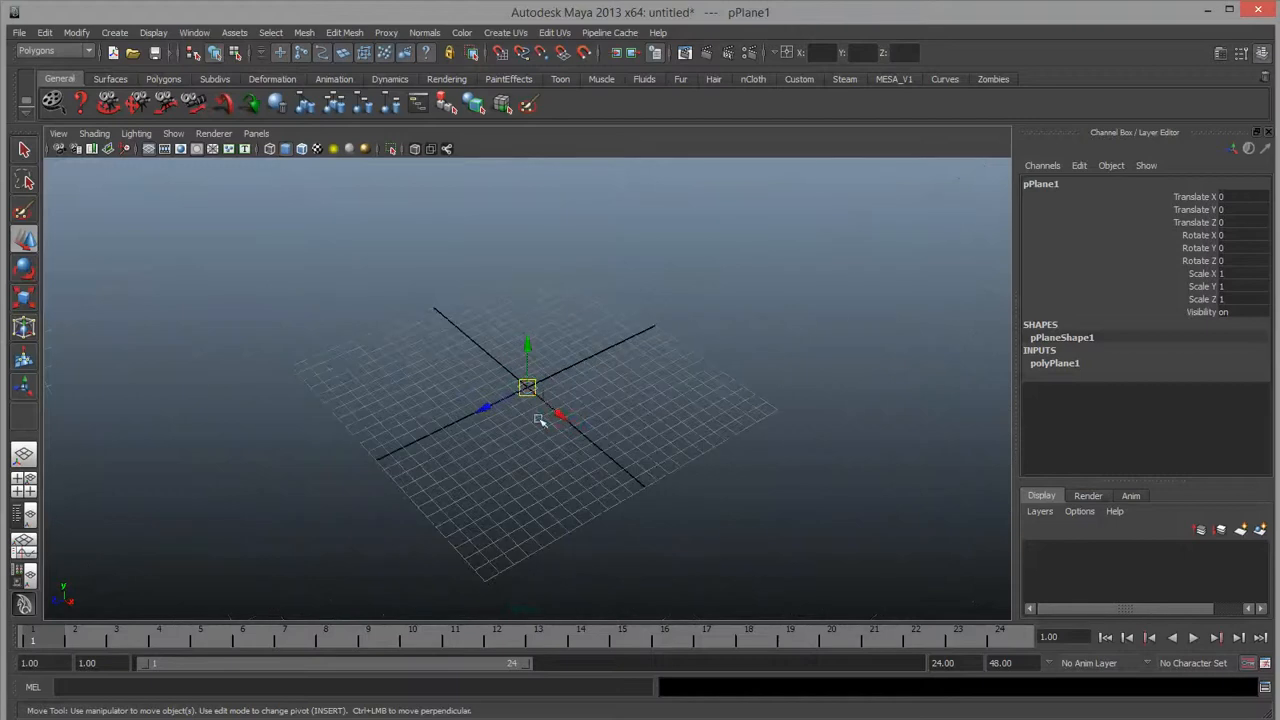
pyautogui.press('r')
pyautogui.moveTo(526, 388); pyautogui.dragTo(671, 392)
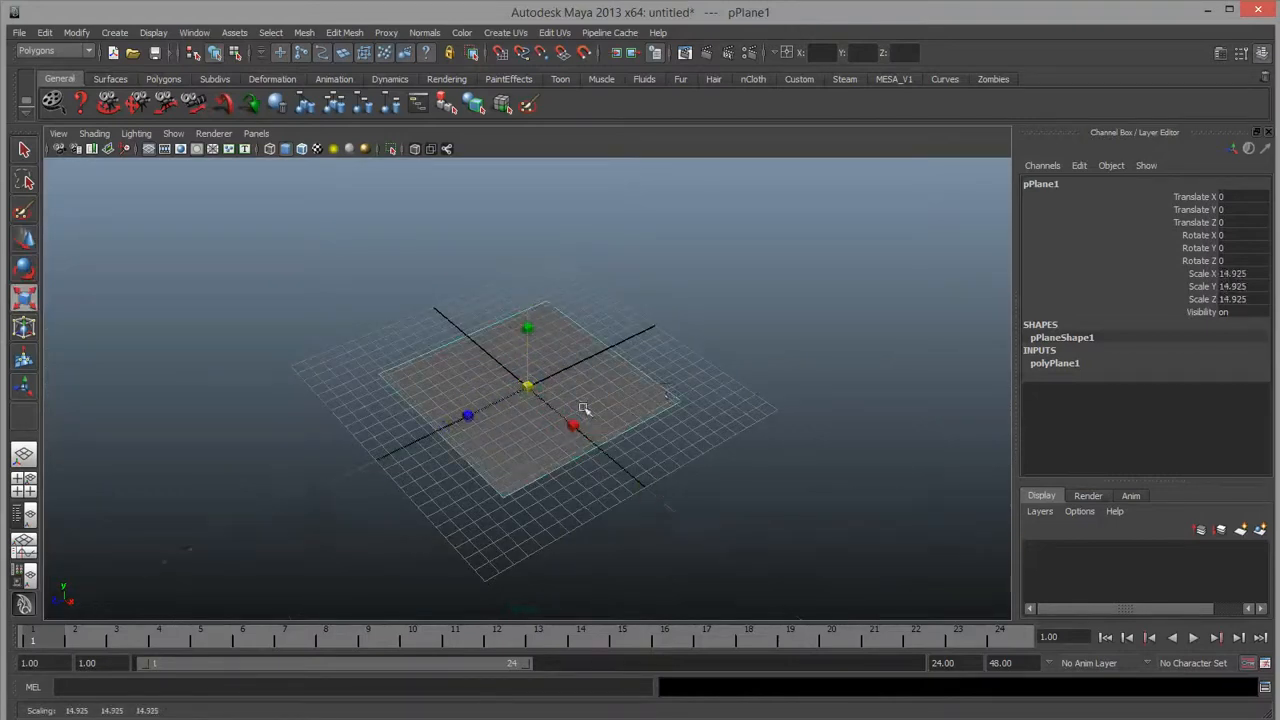
# Scale the polygon plane uniformly to about 15.971 on all three axes.
pyautogui.scroll(6, 542, 436)
pyautogui.scroll(3, 542, 436)
pyautogui.moveTo(528, 383); pyautogui.dragTo(565, 382)
pyautogui.press('w')
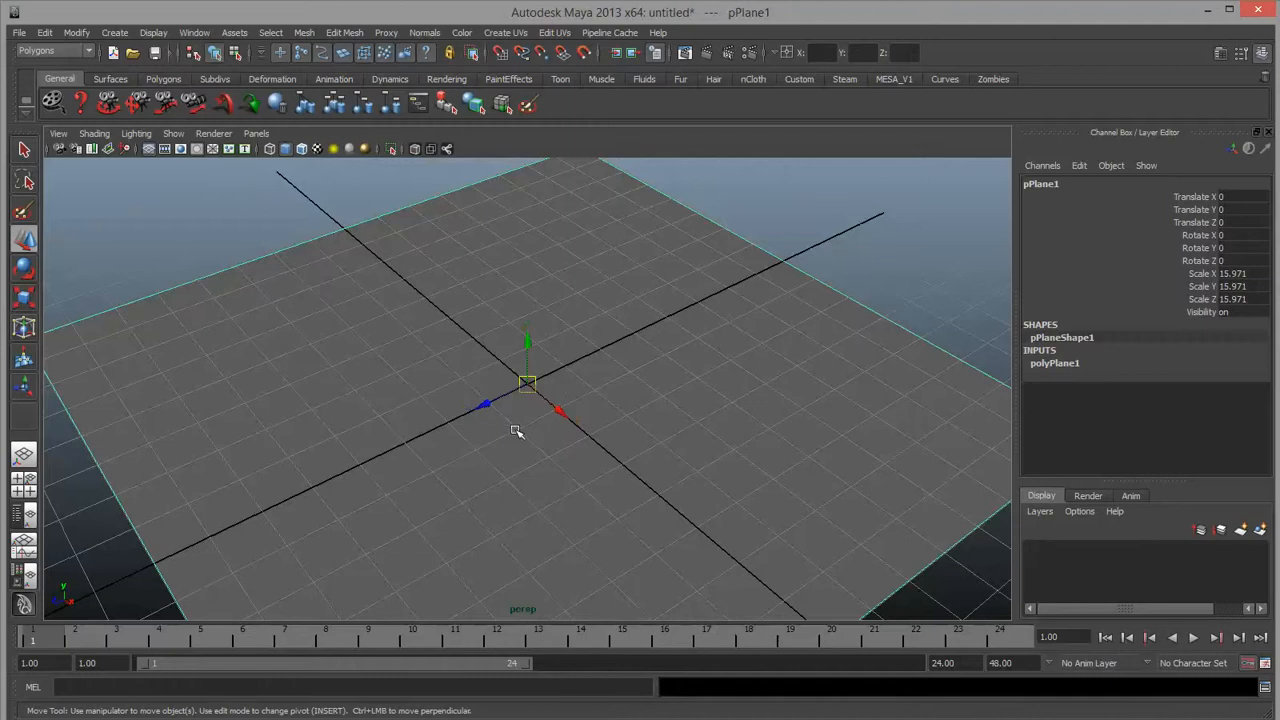
# Put the plane in edge selection mode, select its near-left edge and start the Interactive Split Tool.
pyautogui.keyDown('alt'); pyautogui.moveTo(516, 430); pyautogui.dragTo(487, 416); pyautogui.keyUp('alt')
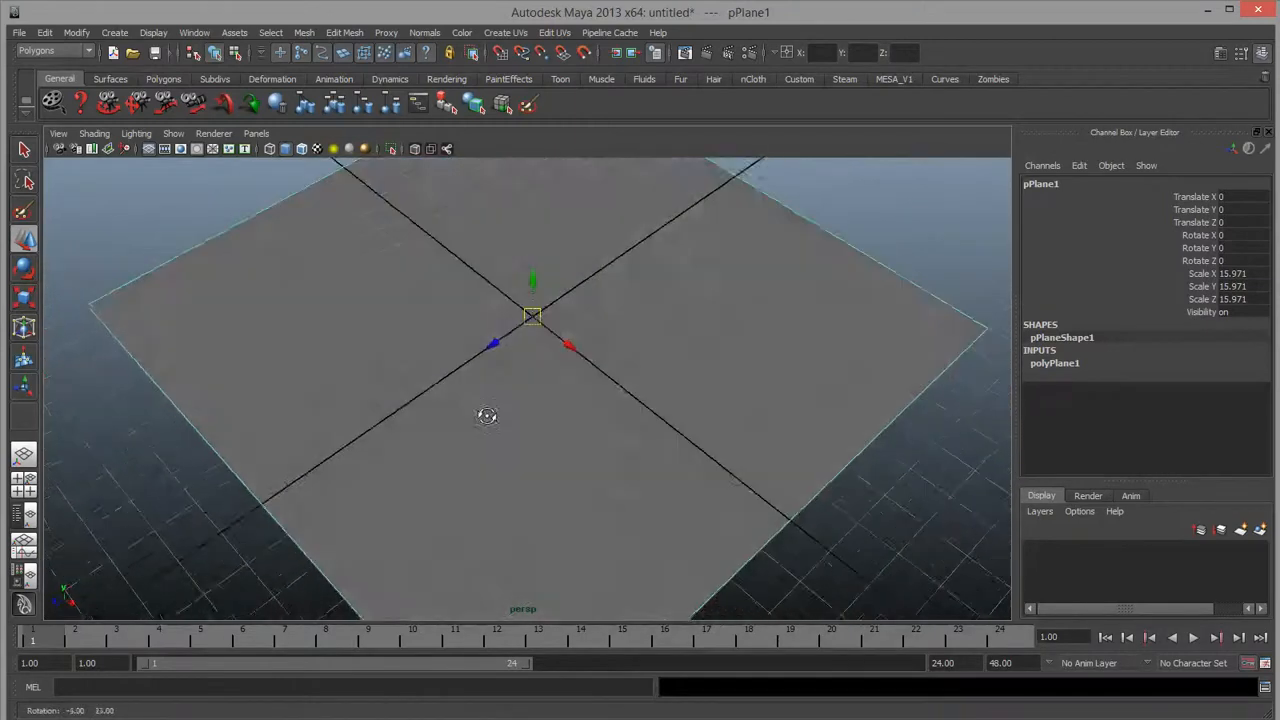
pyautogui.scroll(3, 562, 437)
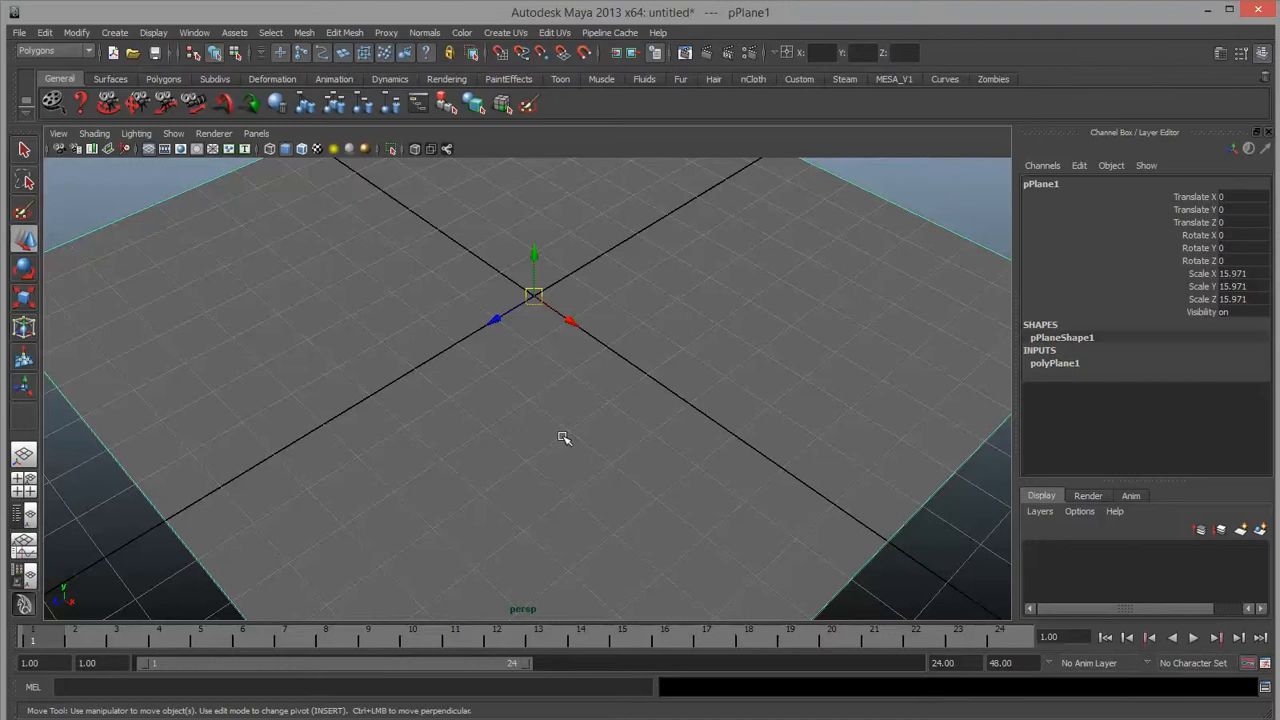
pyautogui.scroll(-5, 571, 440)
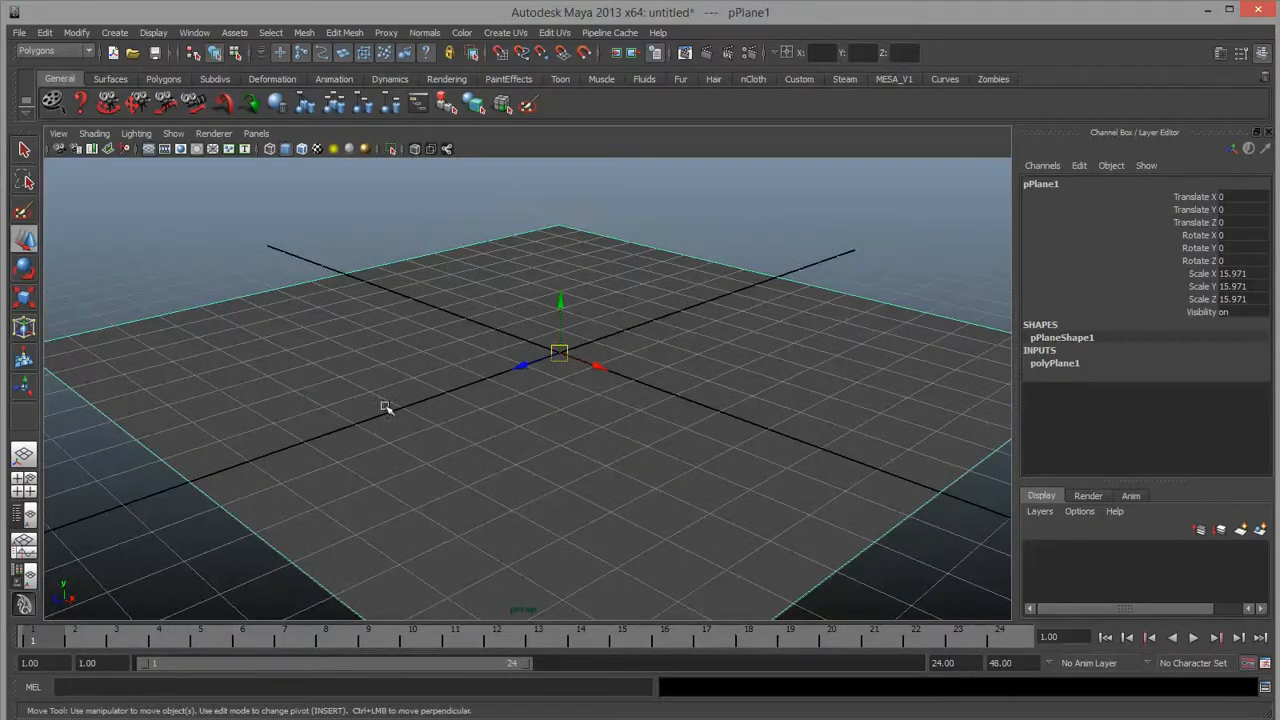
pyautogui.moveTo(386, 403); pyautogui.dragTo(383, 366, button='right')
pyautogui.click(257, 528)
pyautogui.scroll(-3, 666, 451)
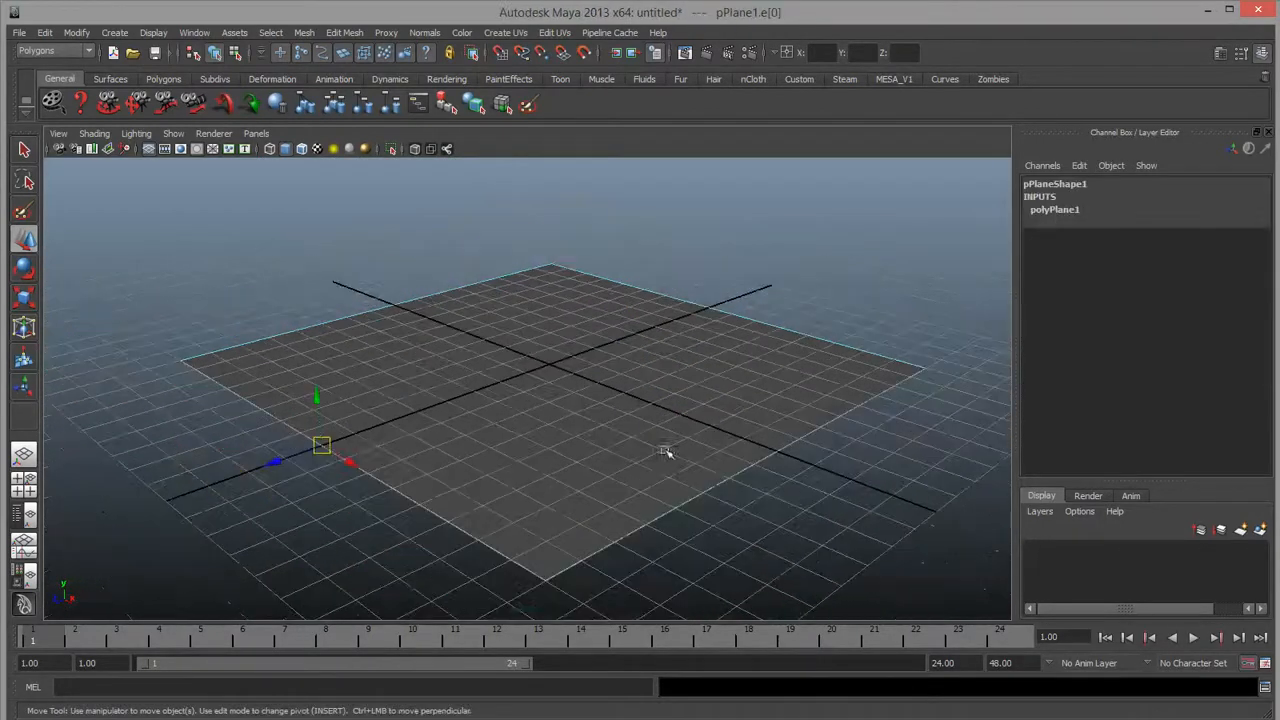
pyautogui.keyDown('shift'); pyautogui.rightClick(422, 503); pyautogui.keyUp('shift')
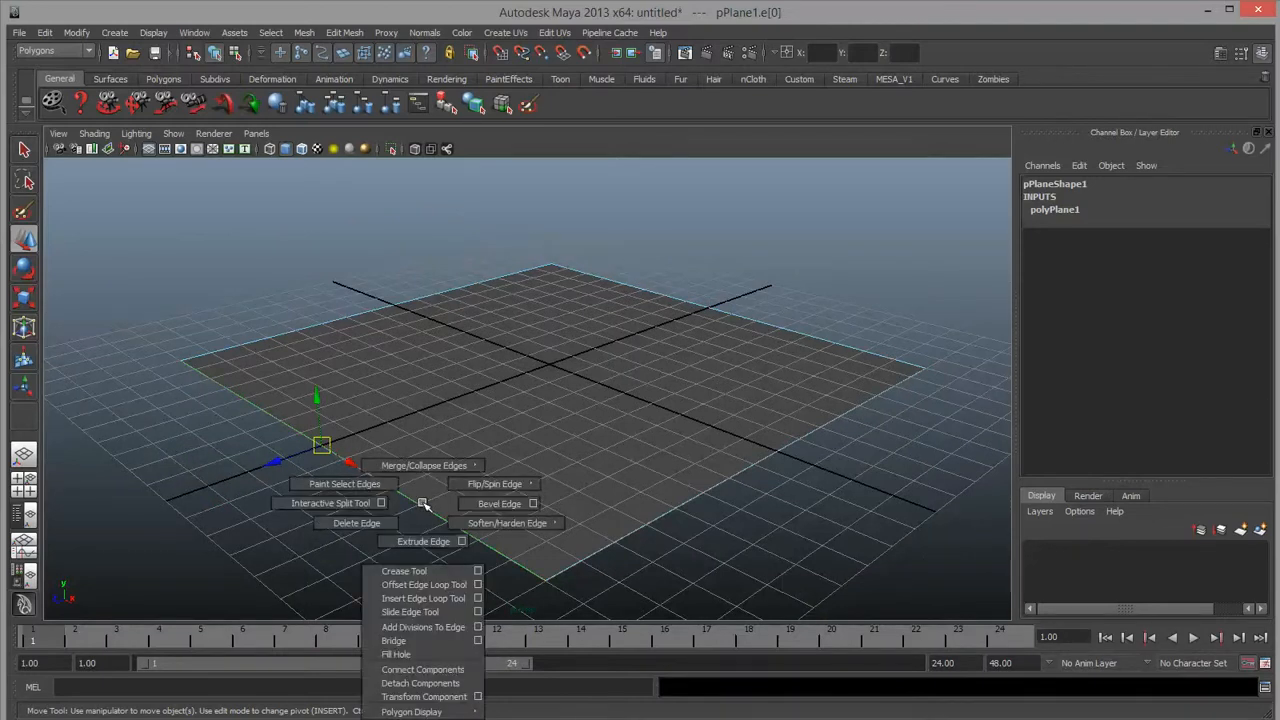
pyautogui.keyDown('shift'); pyautogui.moveTo(422, 503); pyautogui.dragTo(280, 504, button='right'); pyautogui.keyUp('shift')
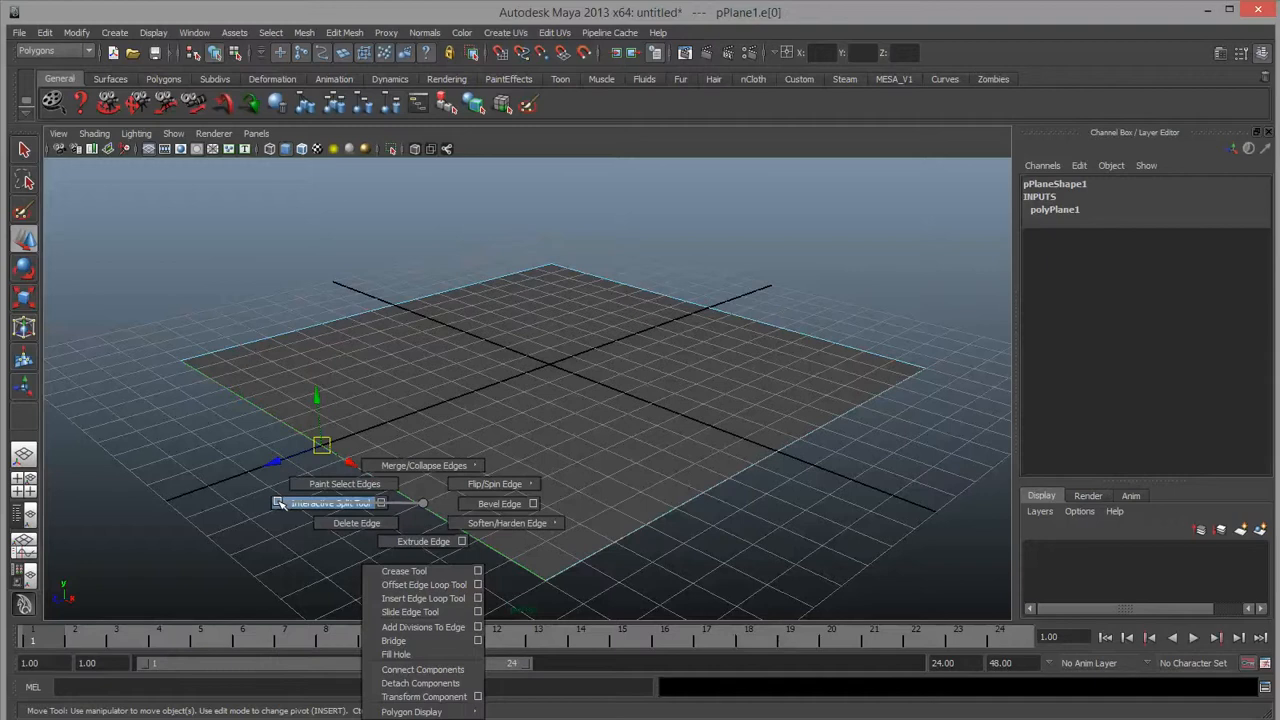
pyautogui.keyDown('shift'); pyautogui.moveTo(280, 504); pyautogui.dragTo(282, 507, button='right'); pyautogui.keyUp('shift')
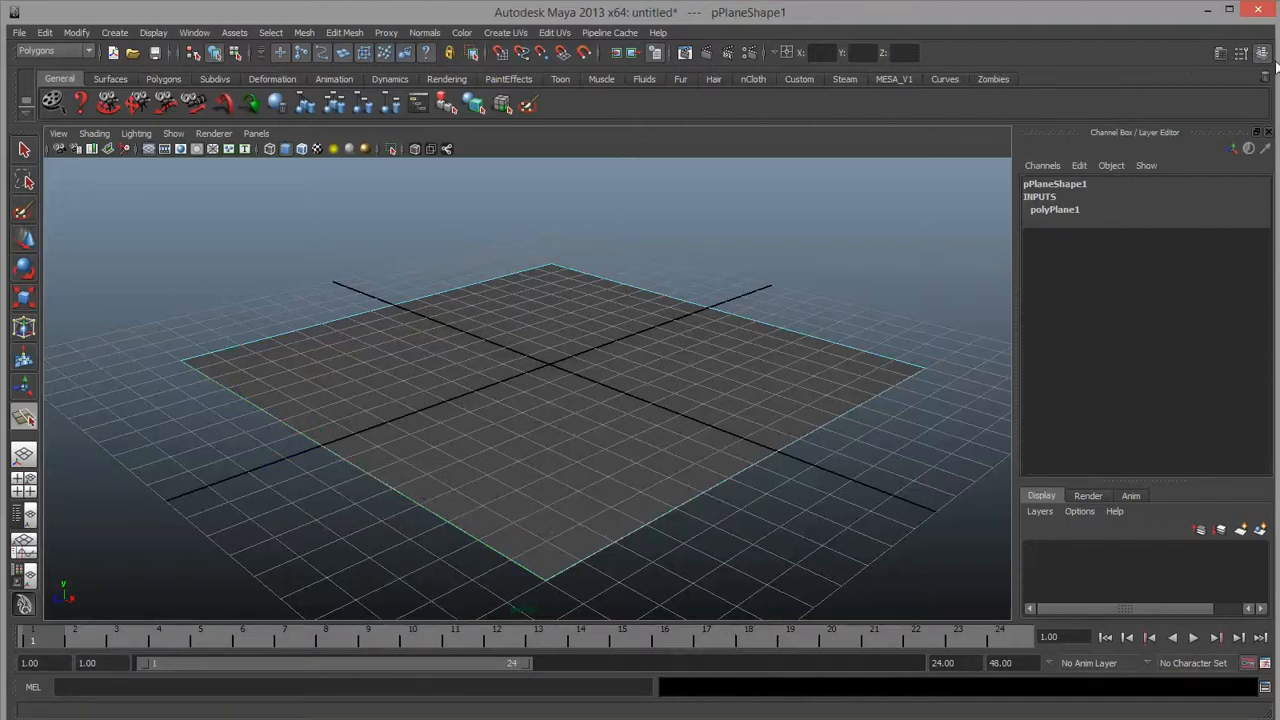
# Show the split tool's settings and reset them to their defaults.
pyautogui.click(1241, 55)
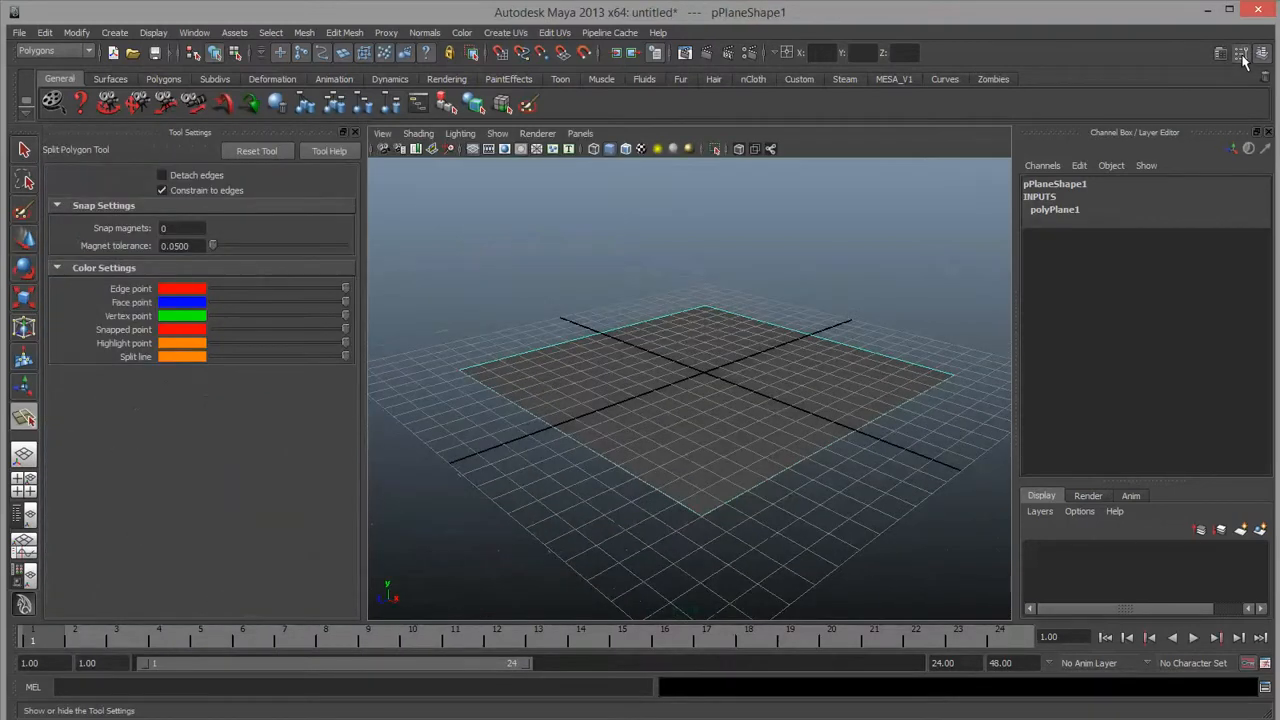
pyautogui.scroll(4, 605, 455)
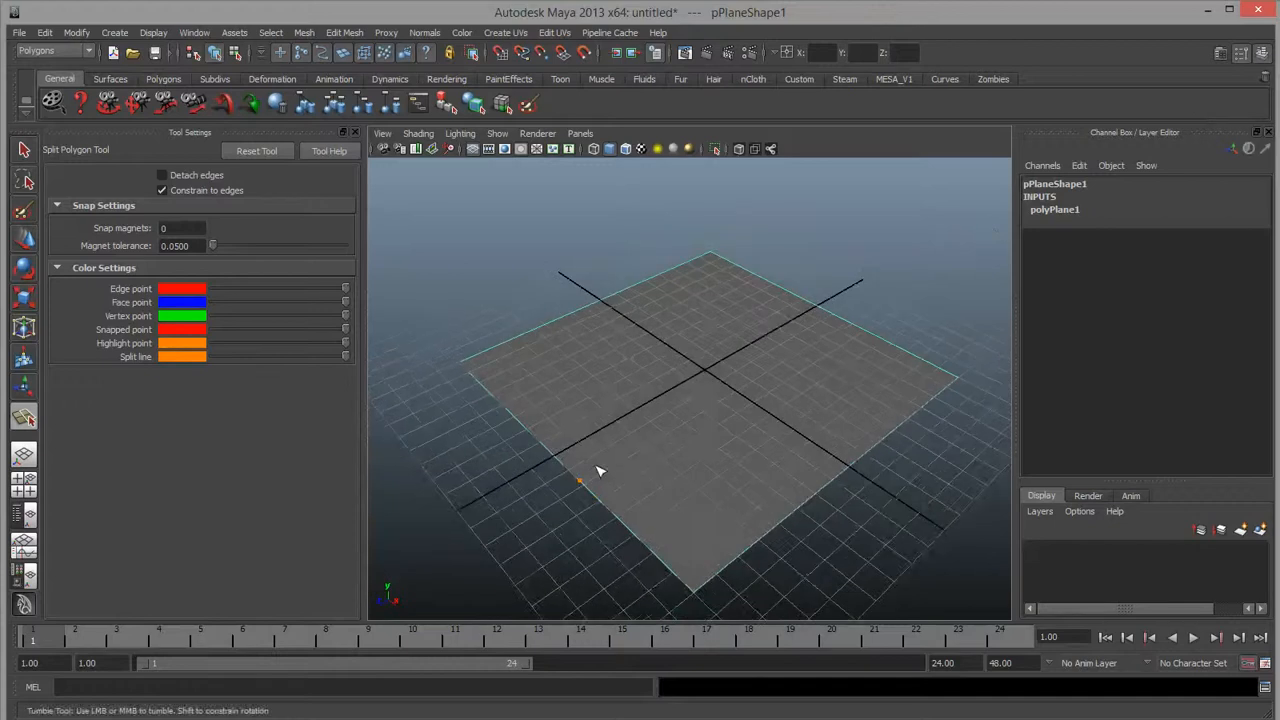
pyautogui.keyDown('alt'); pyautogui.moveTo(655, 450); pyautogui.dragTo(620, 424, button='middle'); pyautogui.keyUp('alt')
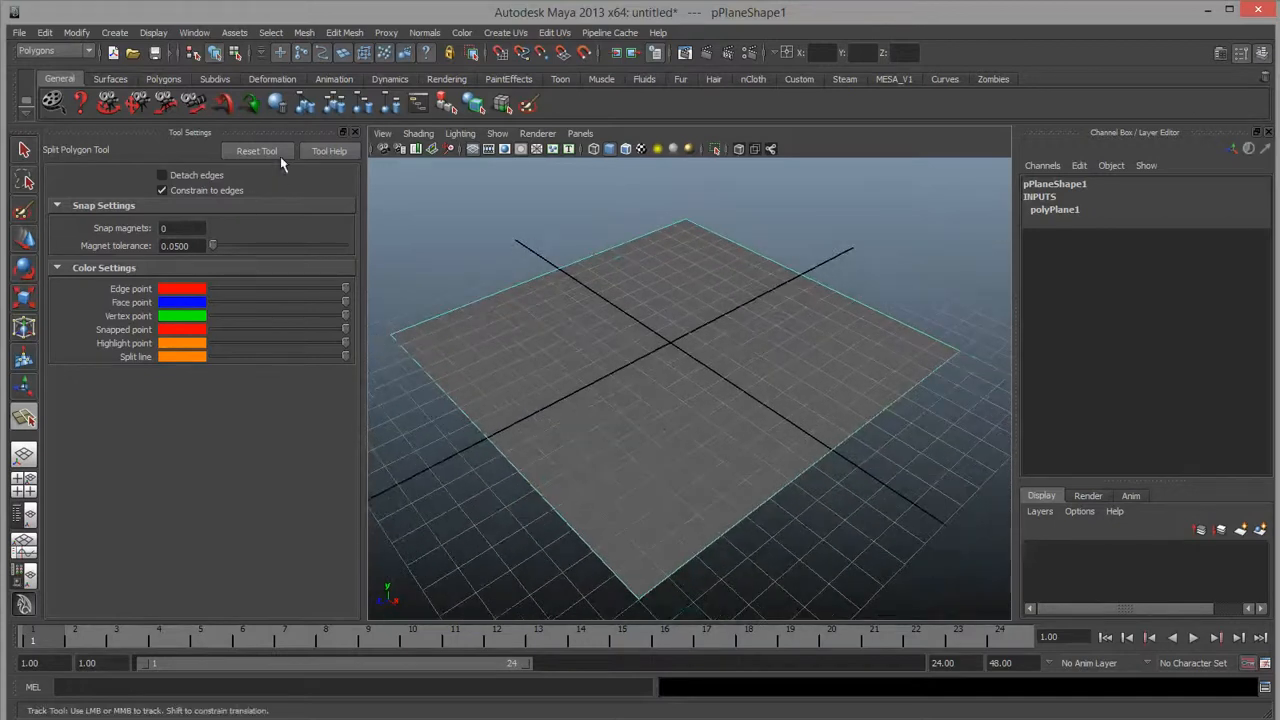
pyautogui.click(267, 149)
# Try splitting the plane along a line through the midpoints of all four edges, and undo the split.
pyautogui.click(488, 441)
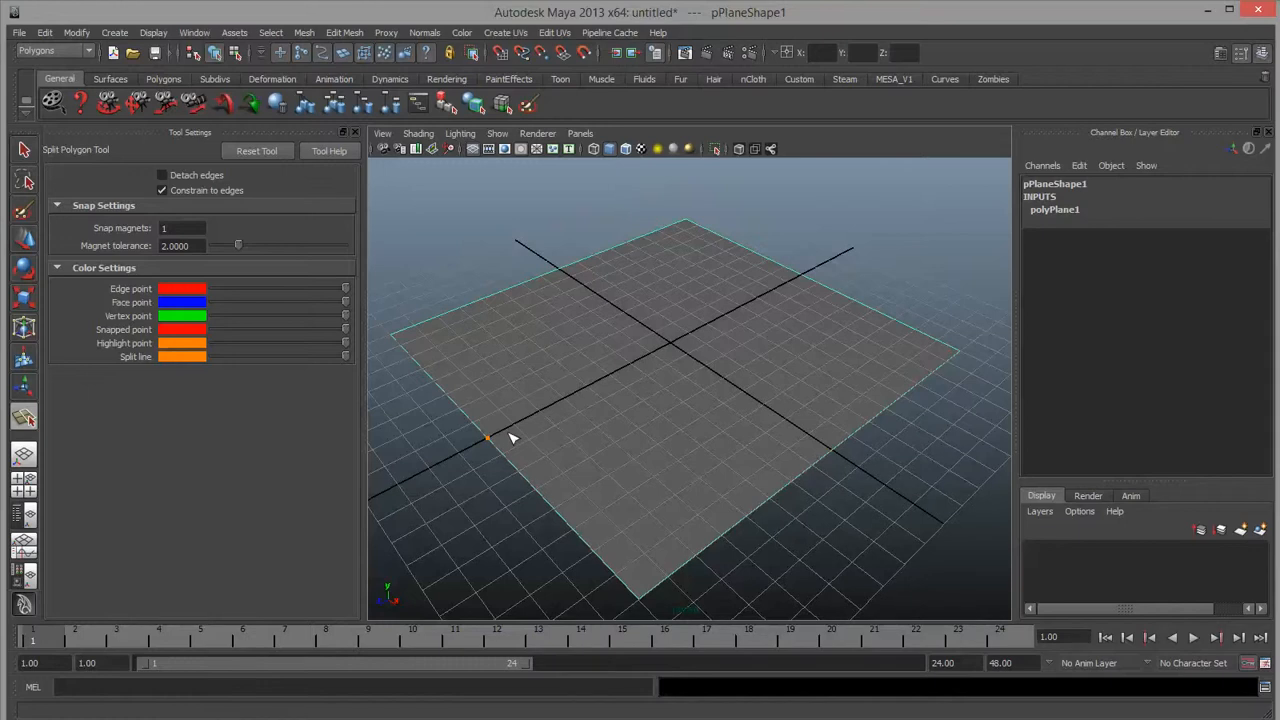
pyautogui.click(560, 268)
pyautogui.click(800, 274)
pyautogui.click(828, 405)
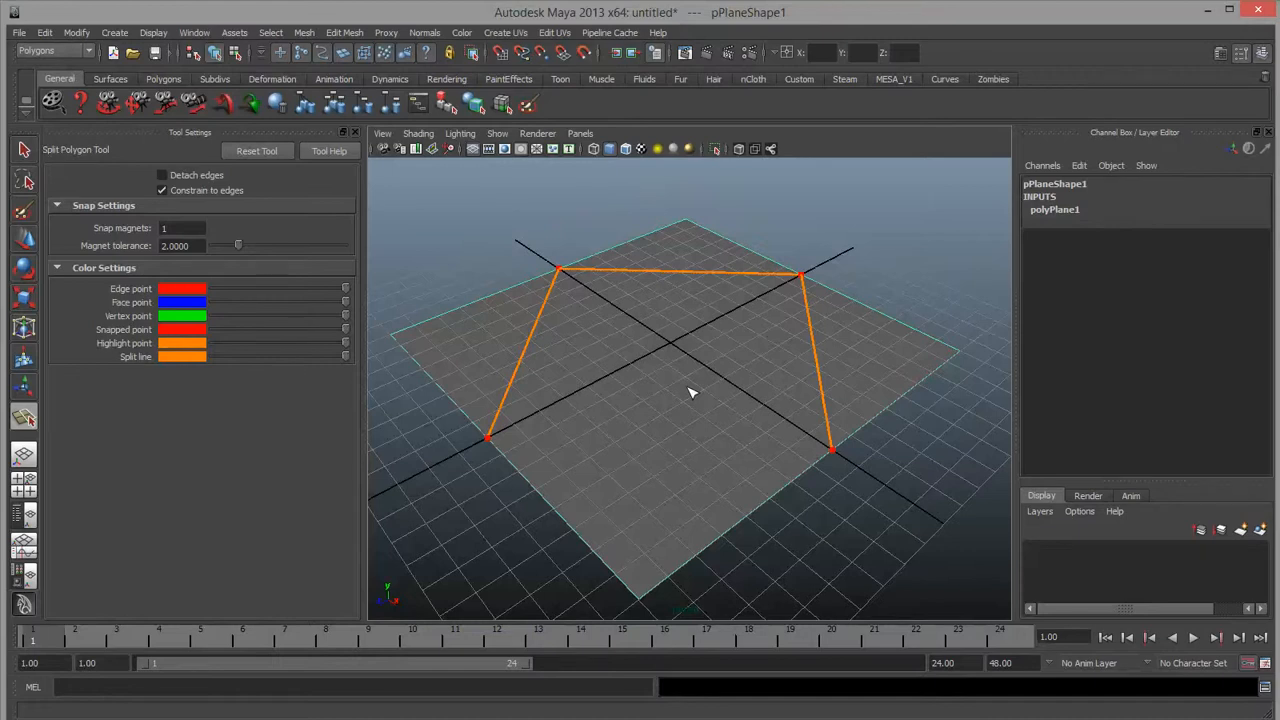
pyautogui.press('w')
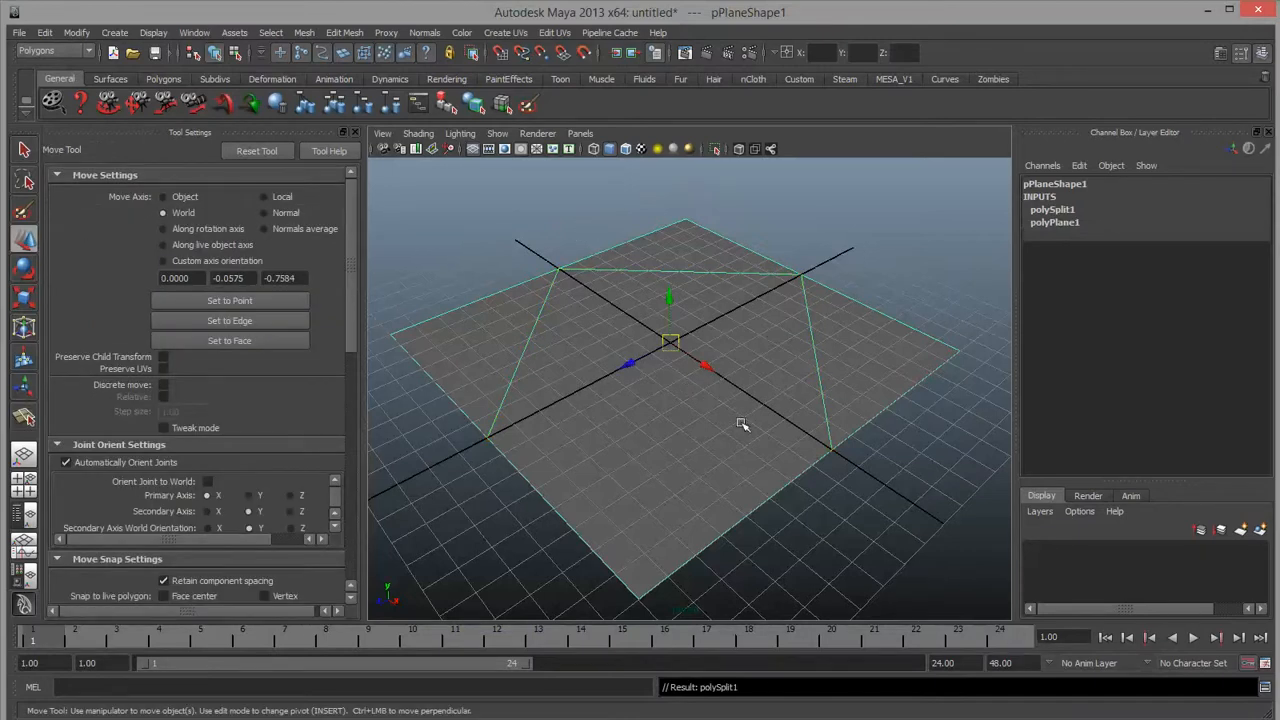
pyautogui.hotkey('ctrl', 'z')
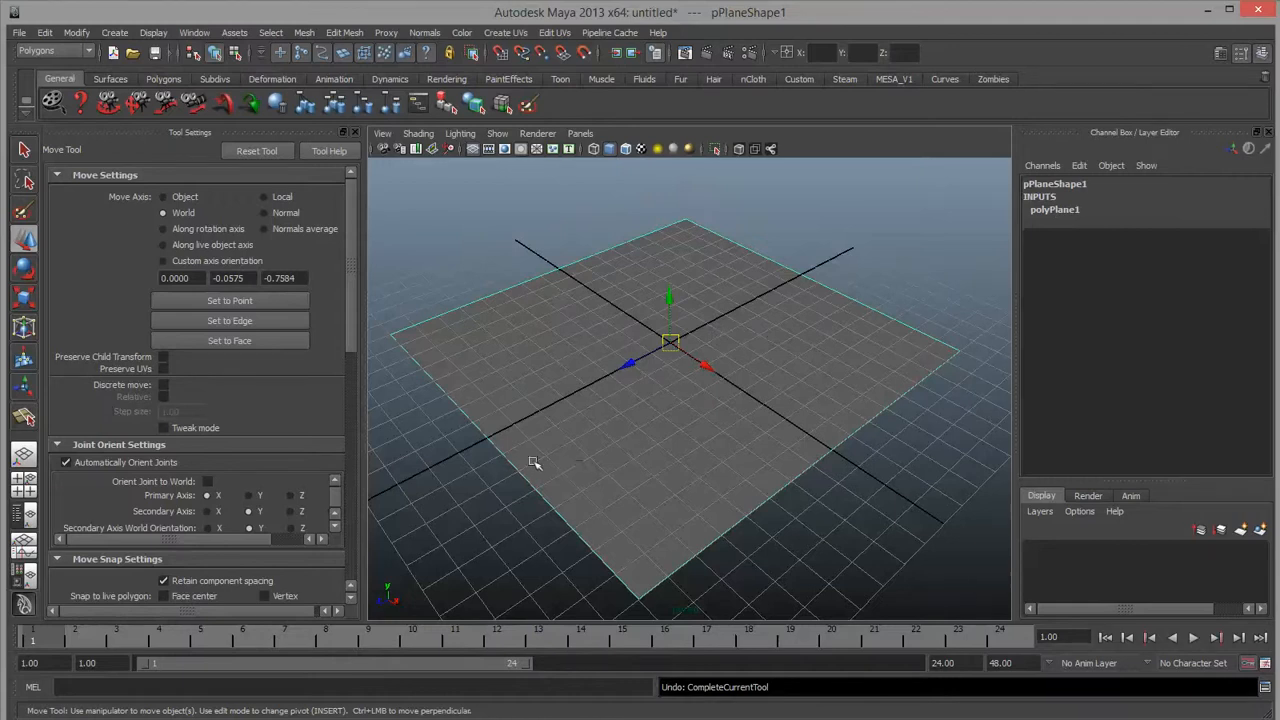
# Split the plane with the Interactive Split Tool from the near-left edge's midpoint through the far-left edge's midpoint to the far-right edge's midpoint.
pyautogui.moveTo(516, 463); pyautogui.dragTo(514, 424, button='right')
pyautogui.click(520, 473)
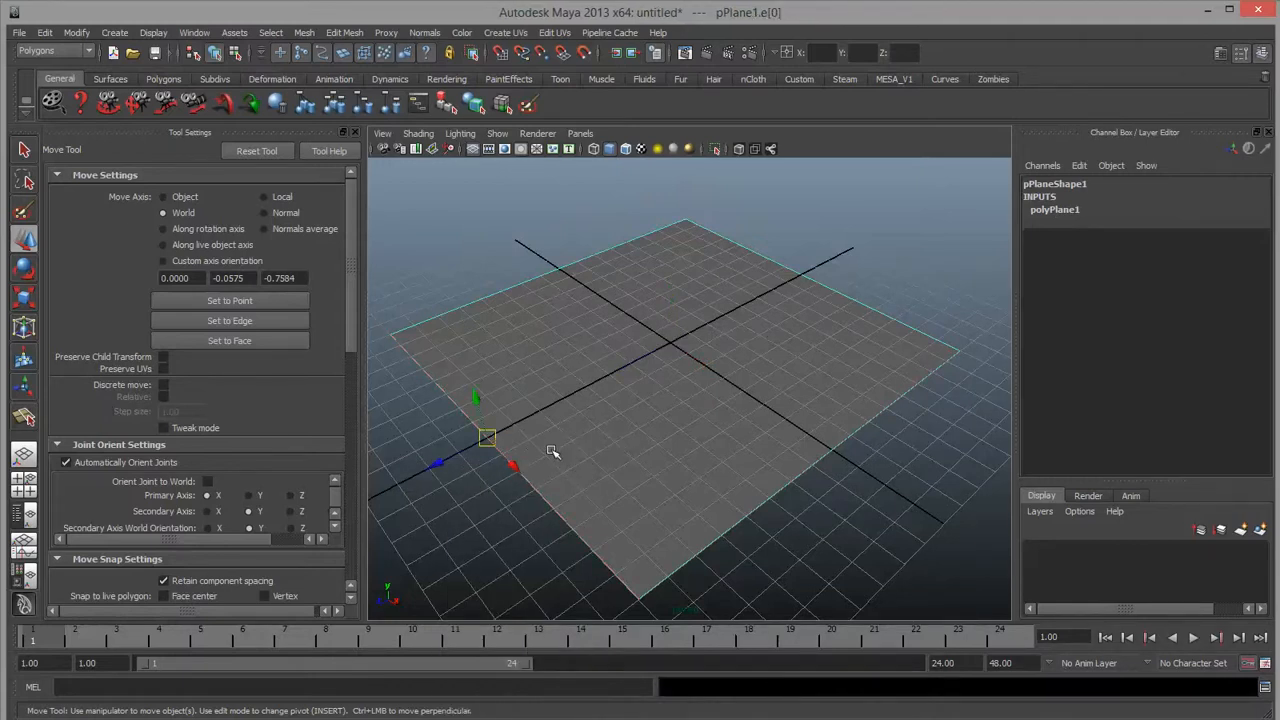
pyautogui.keyDown('shift'); pyautogui.moveTo(549, 451); pyautogui.dragTo(429, 449, button='right'); pyautogui.keyUp('shift')
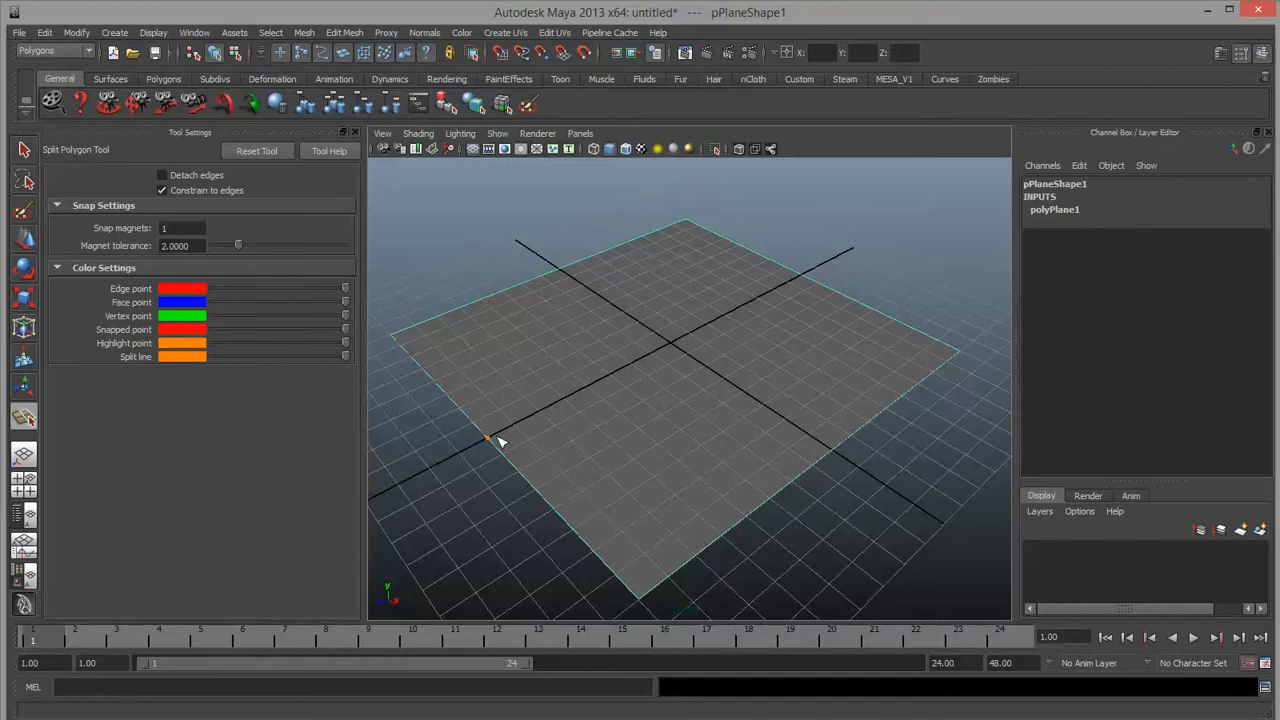
pyautogui.click(560, 268)
pyautogui.press('BackSpace')
pyautogui.click(690, 224)
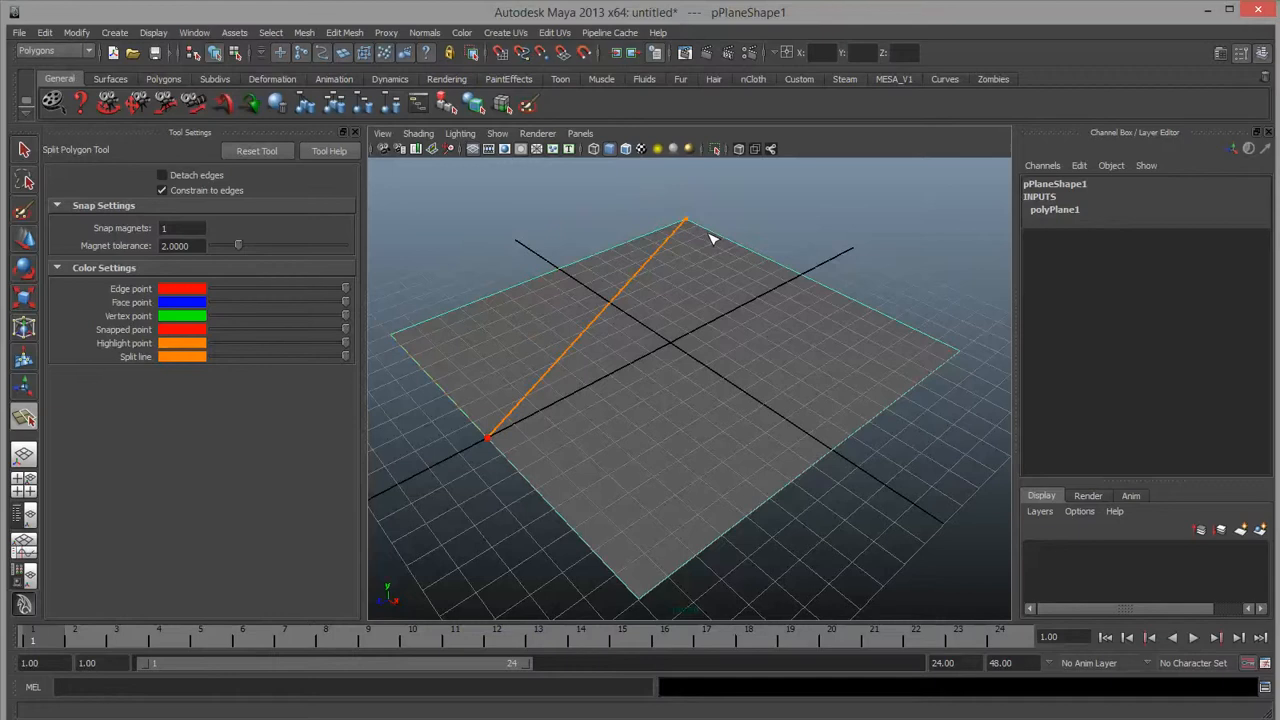
pyautogui.click(584, 280)
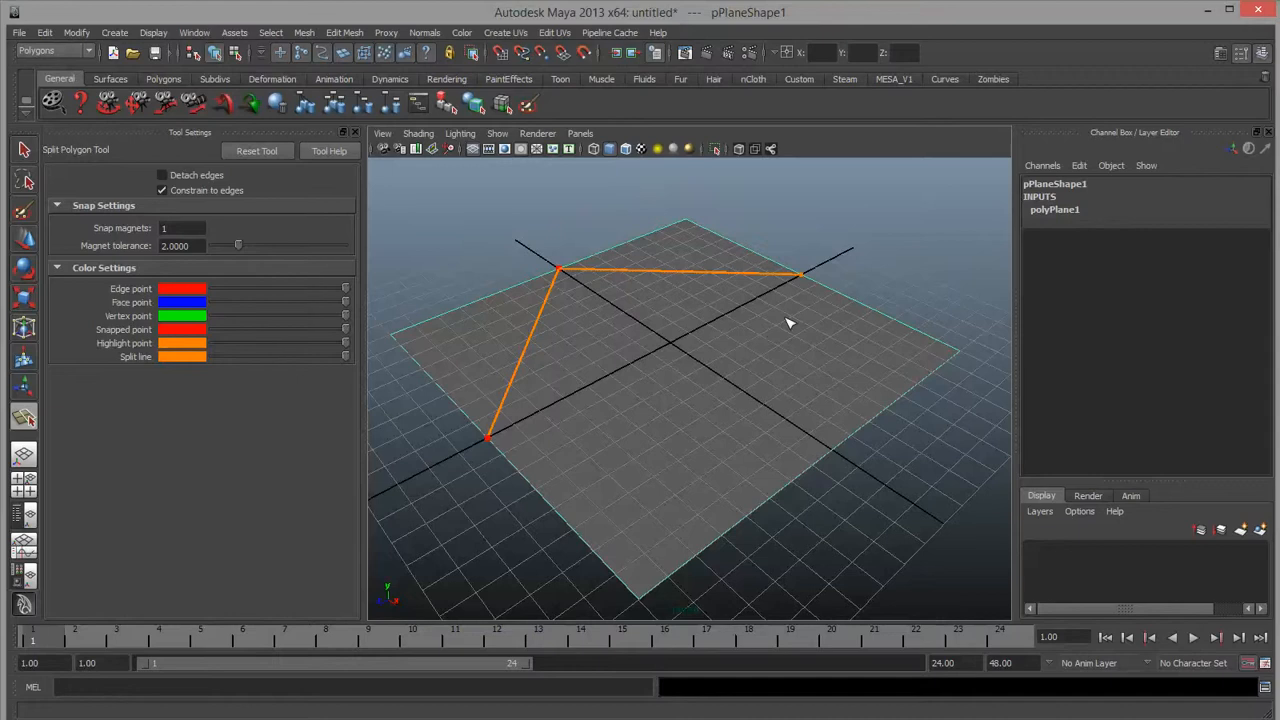
pyautogui.click(818, 458)
pyautogui.click(785, 298)
pyautogui.press('w')
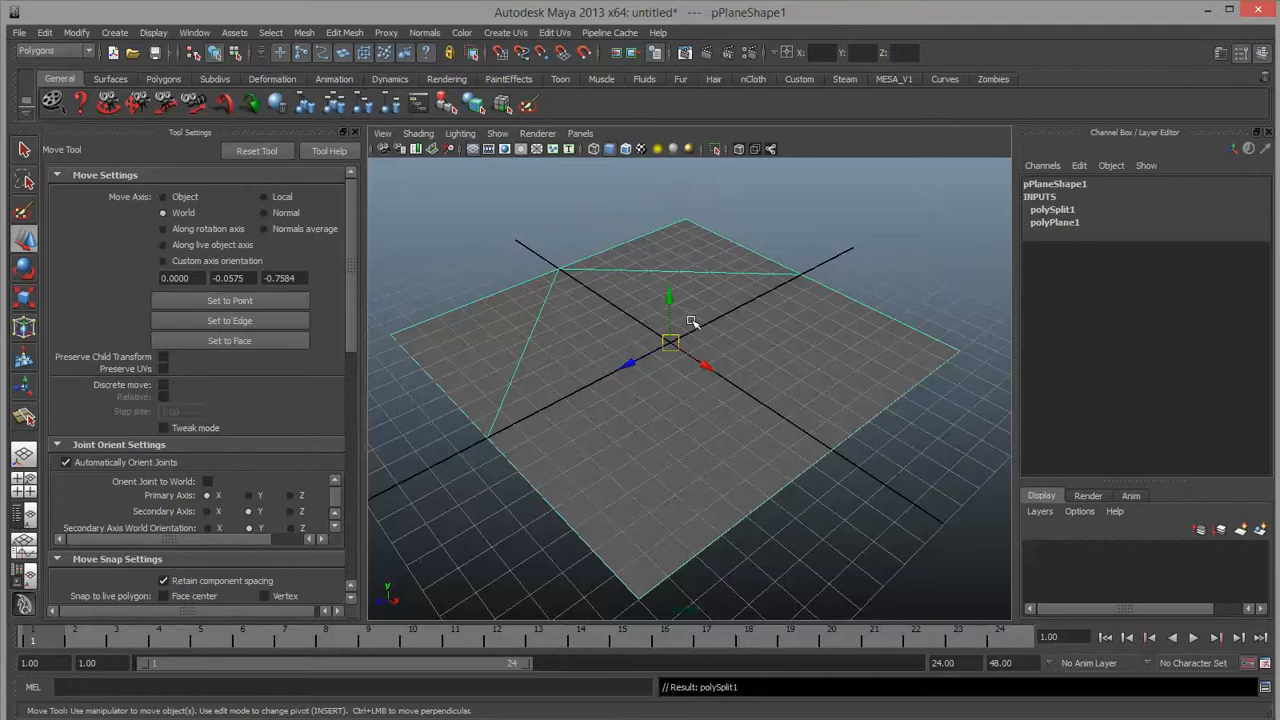
# Split from the plane's left corner through the middles of both existing cuts to the front corner and back to the left cut's middle.
pyautogui.press('y')
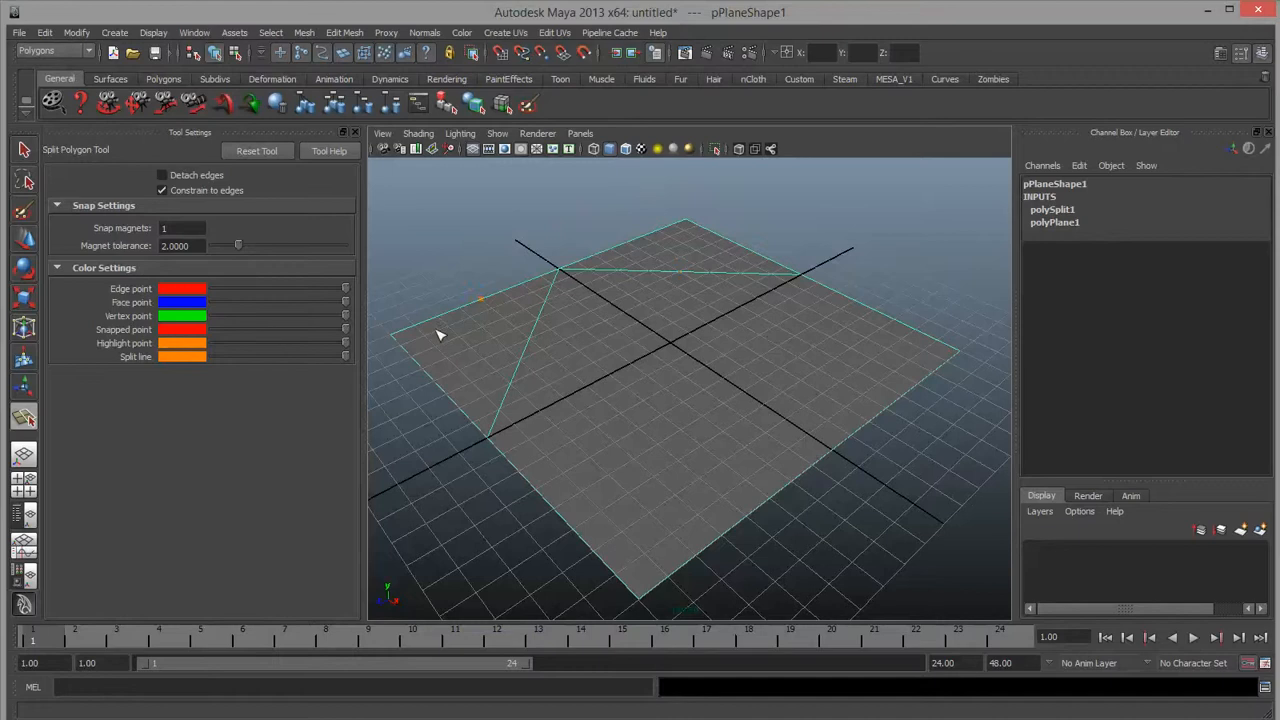
pyautogui.click(394, 334)
pyautogui.moveTo(575, 266); pyautogui.dragTo(531, 343)
pyautogui.moveTo(620, 346); pyautogui.dragTo(688, 288)
pyautogui.moveTo(748, 428); pyautogui.dragTo(659, 543)
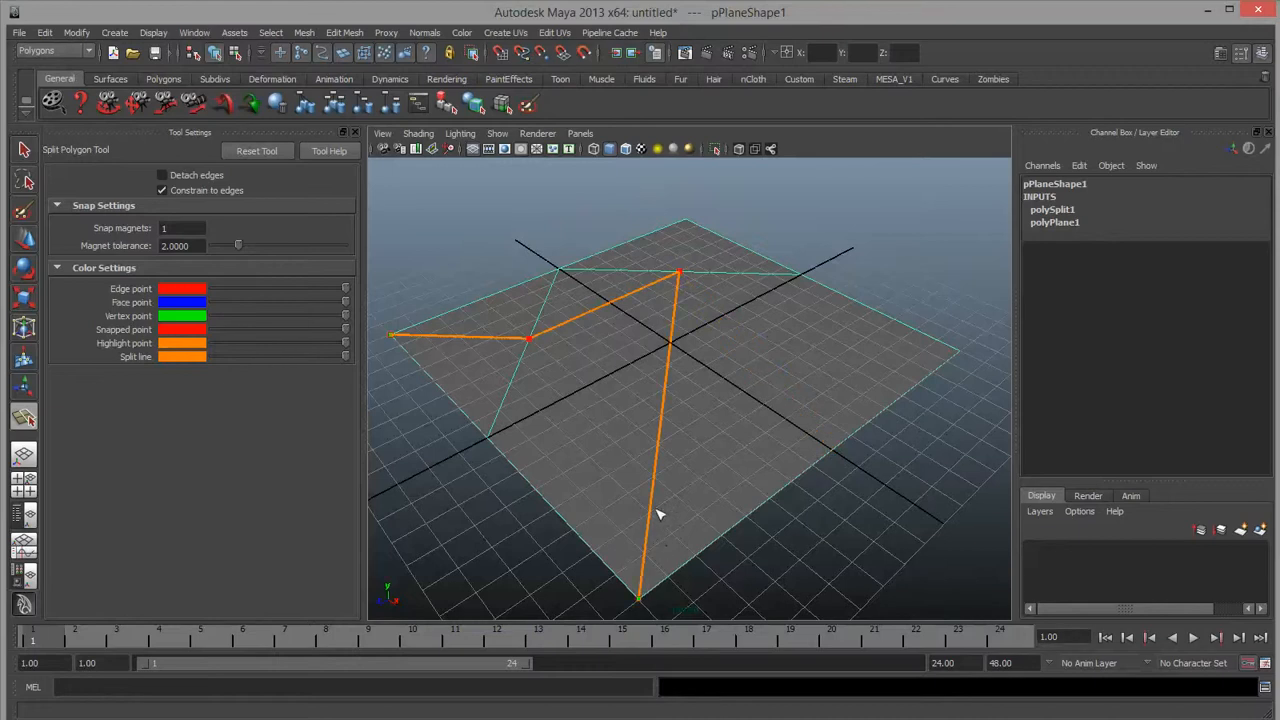
pyautogui.click(599, 418)
pyautogui.moveTo(599, 418); pyautogui.dragTo(534, 343)
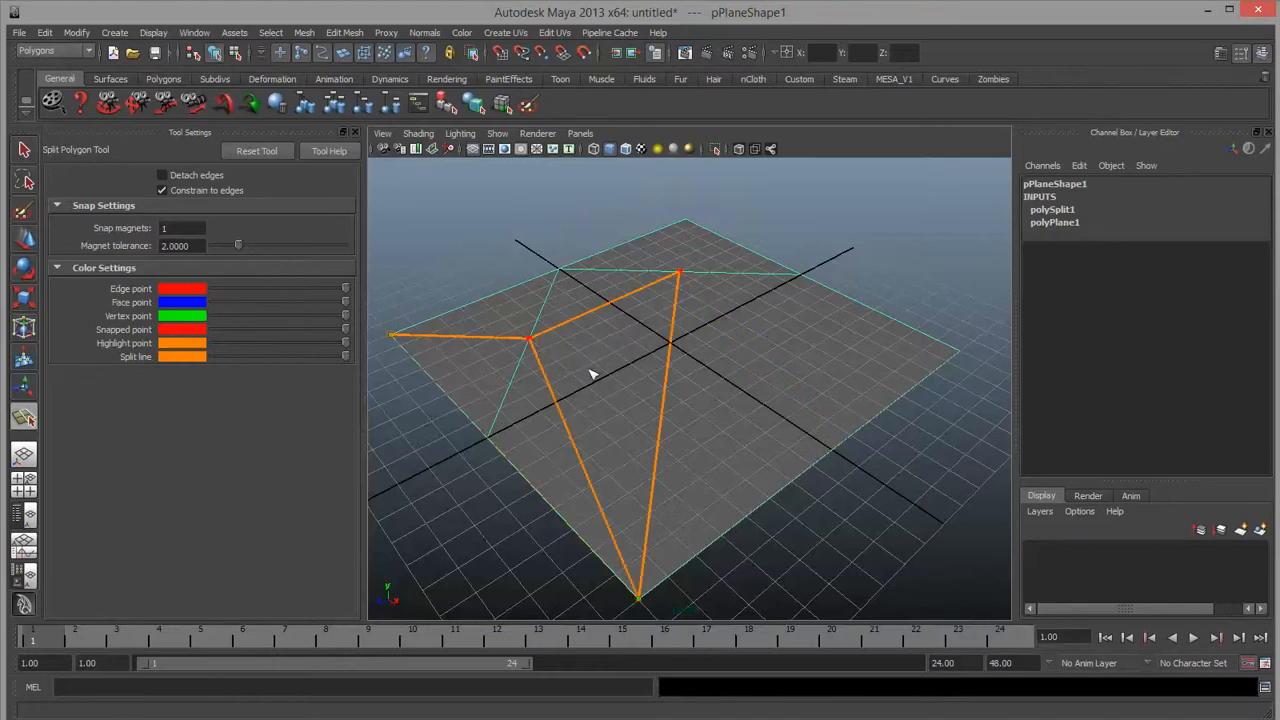
pyautogui.press('Return')
pyautogui.press('w')
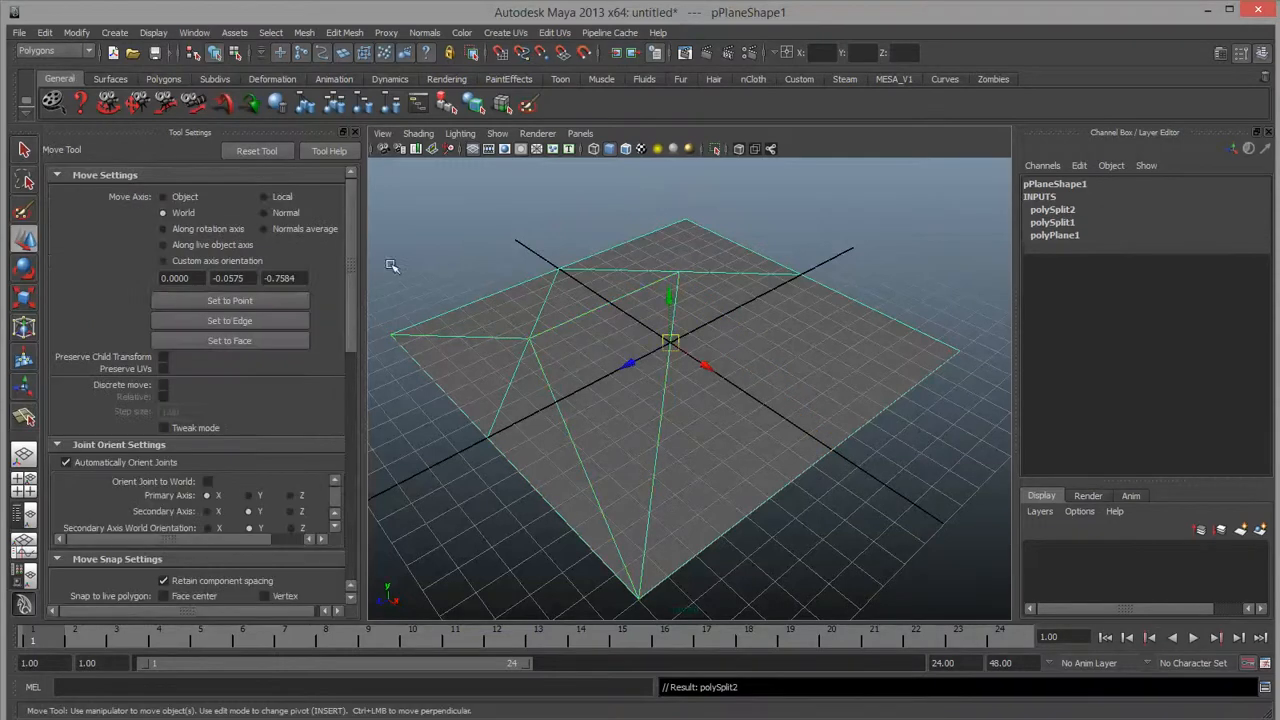
# Add a zigzag split from the near-left edge's midpoint across the inner cuts to the near-right and far-right edges, ending at the rear cut's middle.
pyautogui.press('y')
pyautogui.click(489, 438)
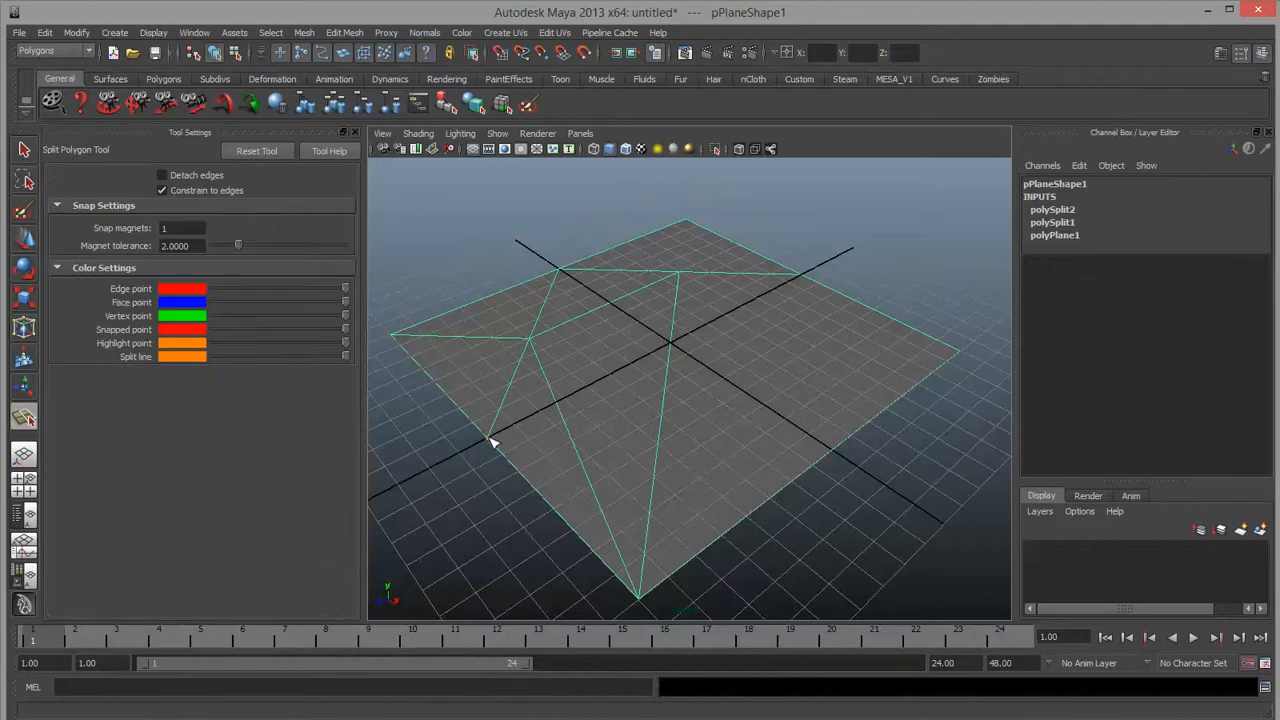
pyautogui.click(573, 440)
pyautogui.click(613, 298)
pyautogui.click(668, 394)
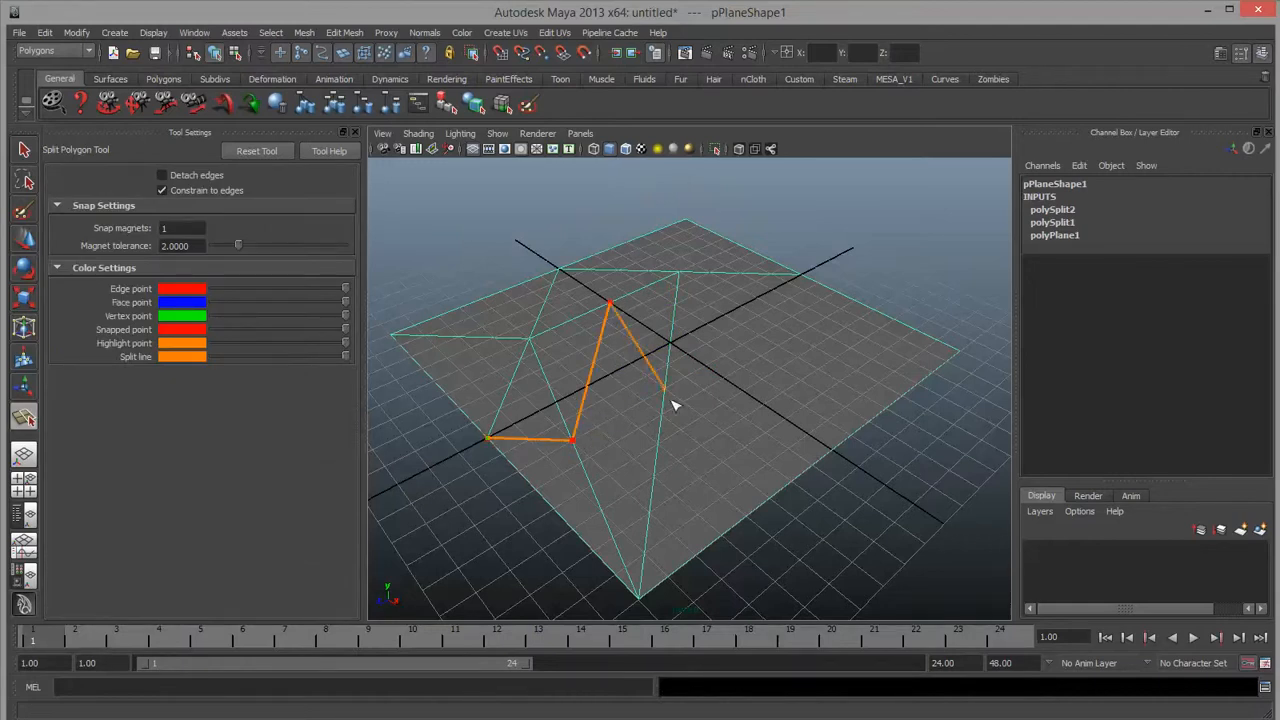
pyautogui.click(850, 405)
pyautogui.moveTo(864, 322); pyautogui.dragTo(872, 313)
pyautogui.click(680, 276)
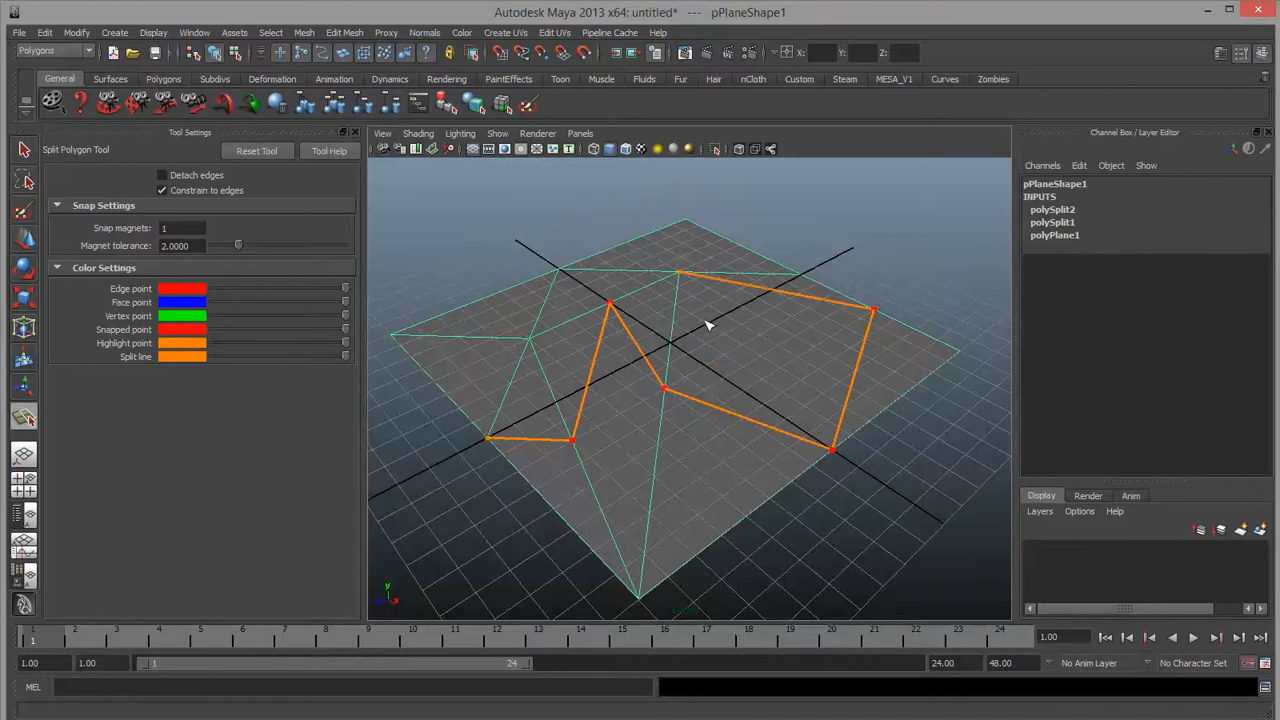
pyautogui.moveTo(706, 325); pyautogui.dragTo(731, 345)
pyautogui.press('w')
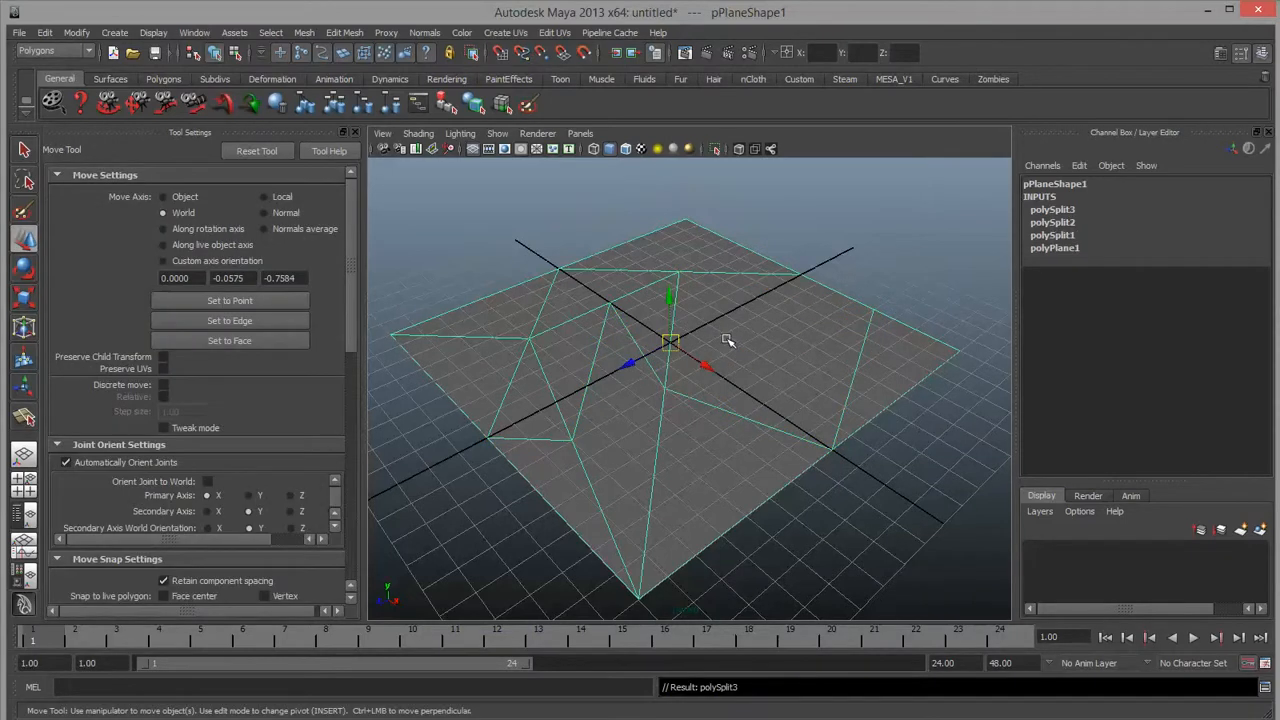
# Split from the point on the far-right edge through the central cuts and around the left vertex to the far-left edge.
pyautogui.press('y')
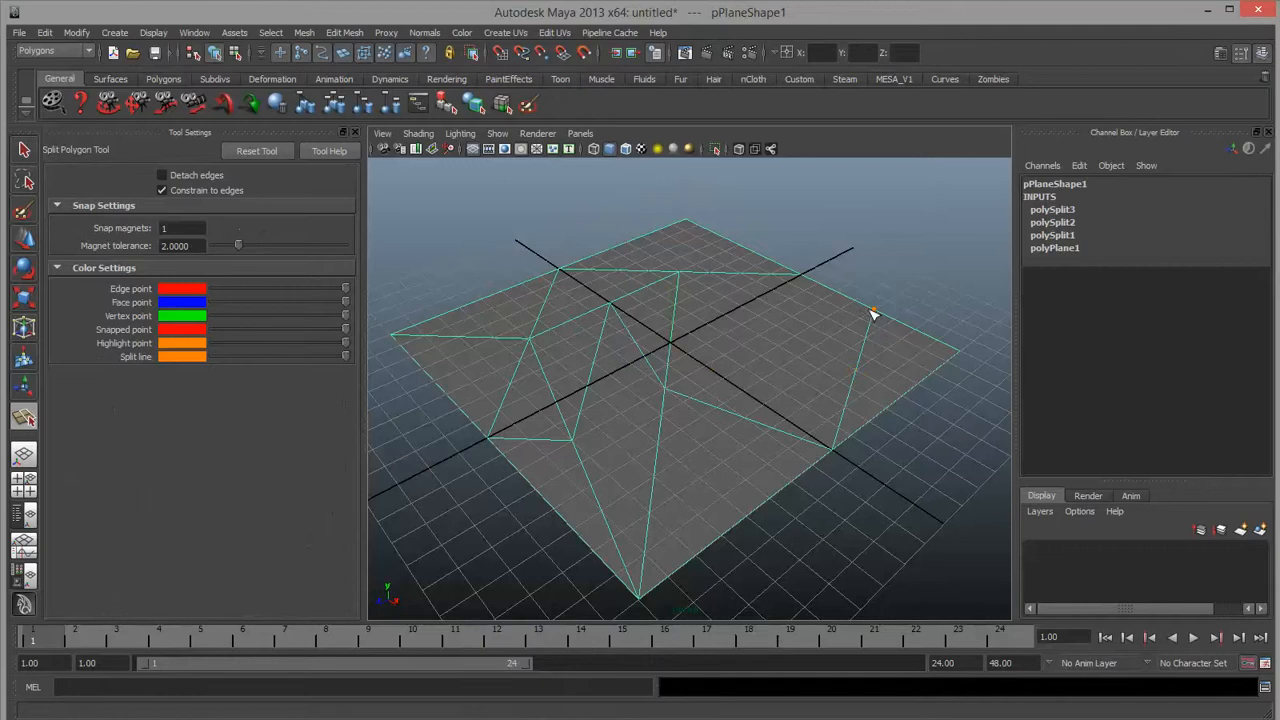
pyautogui.click(871, 312)
pyautogui.click(737, 320)
pyautogui.moveTo(736, 320); pyautogui.dragTo(686, 332)
pyautogui.click(634, 314)
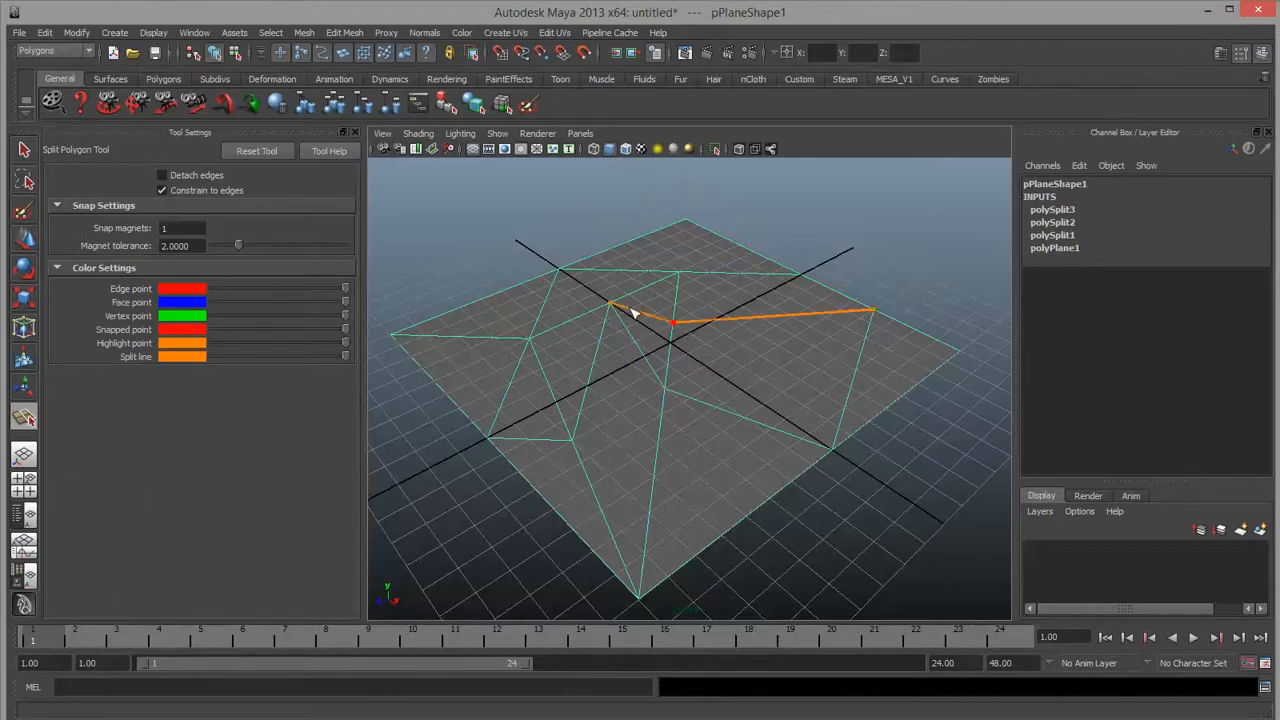
pyautogui.moveTo(596, 342); pyautogui.dragTo(557, 397)
pyautogui.click(518, 388)
pyautogui.click(487, 353)
pyautogui.click(493, 304)
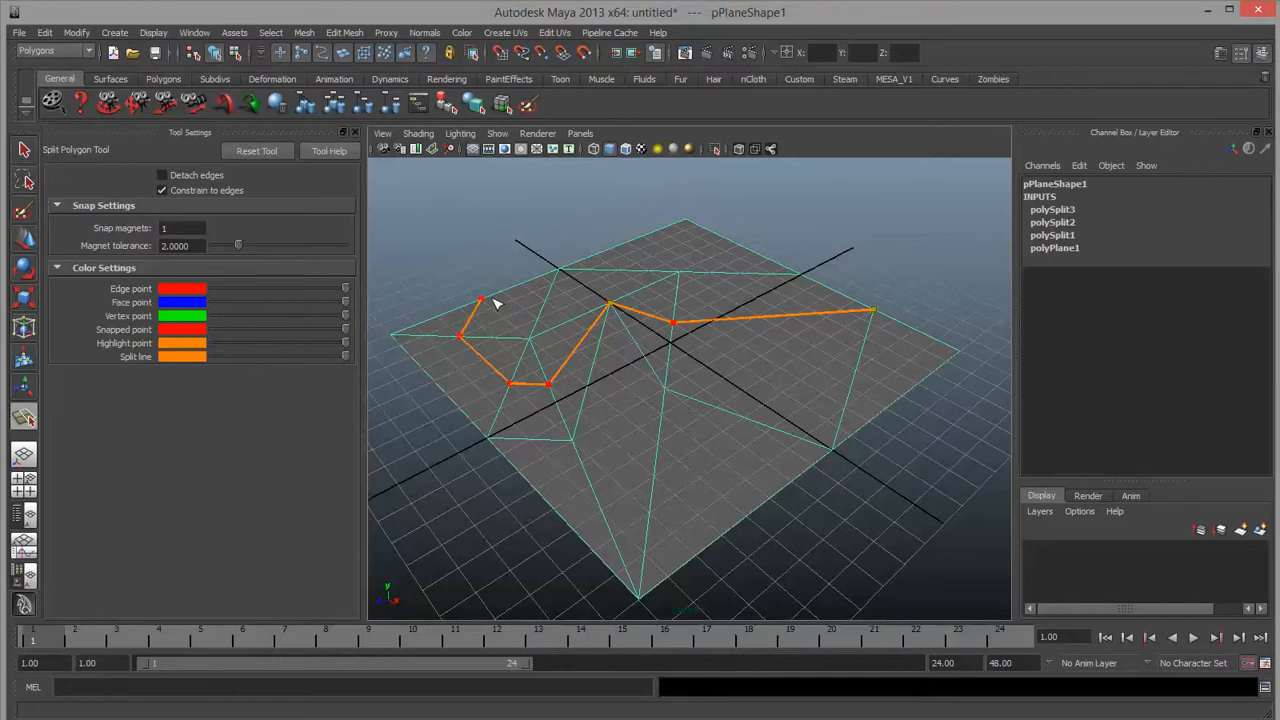
pyautogui.press('w')
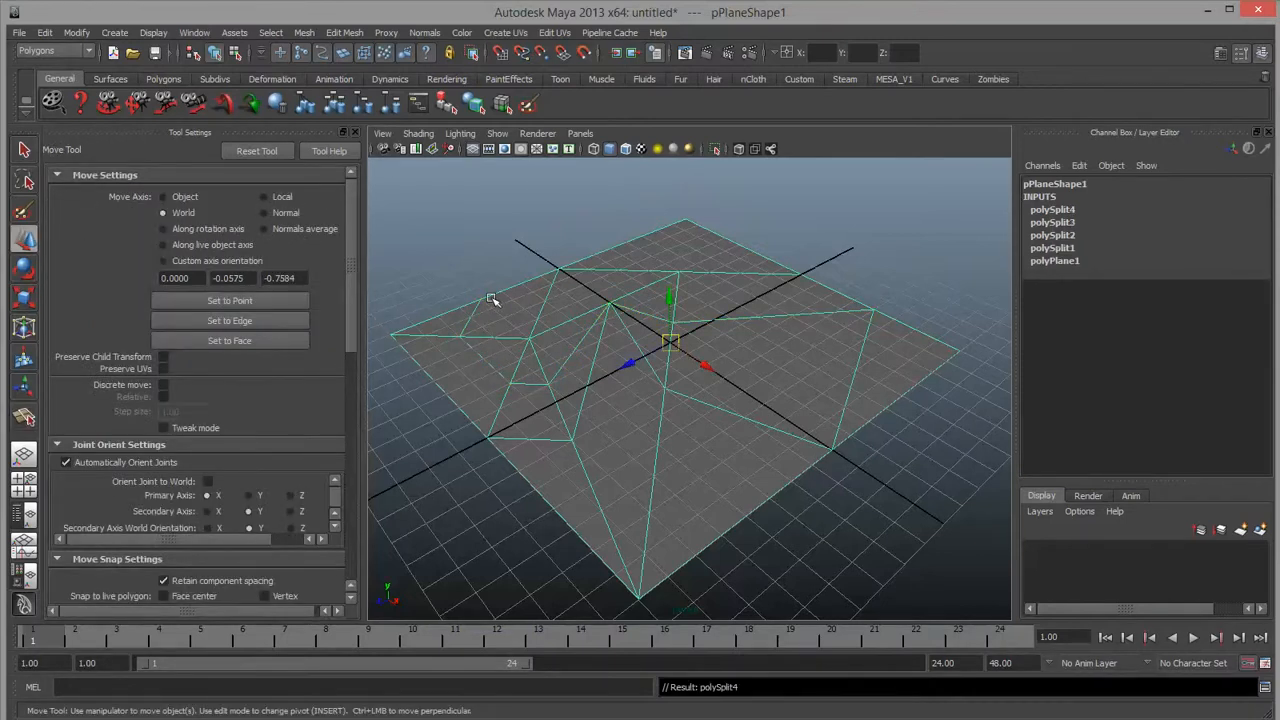
# Turn off Constrain to edges and try a freeform split with a curling chain of points inside the large face on the plane's right side.
pyautogui.press('y')
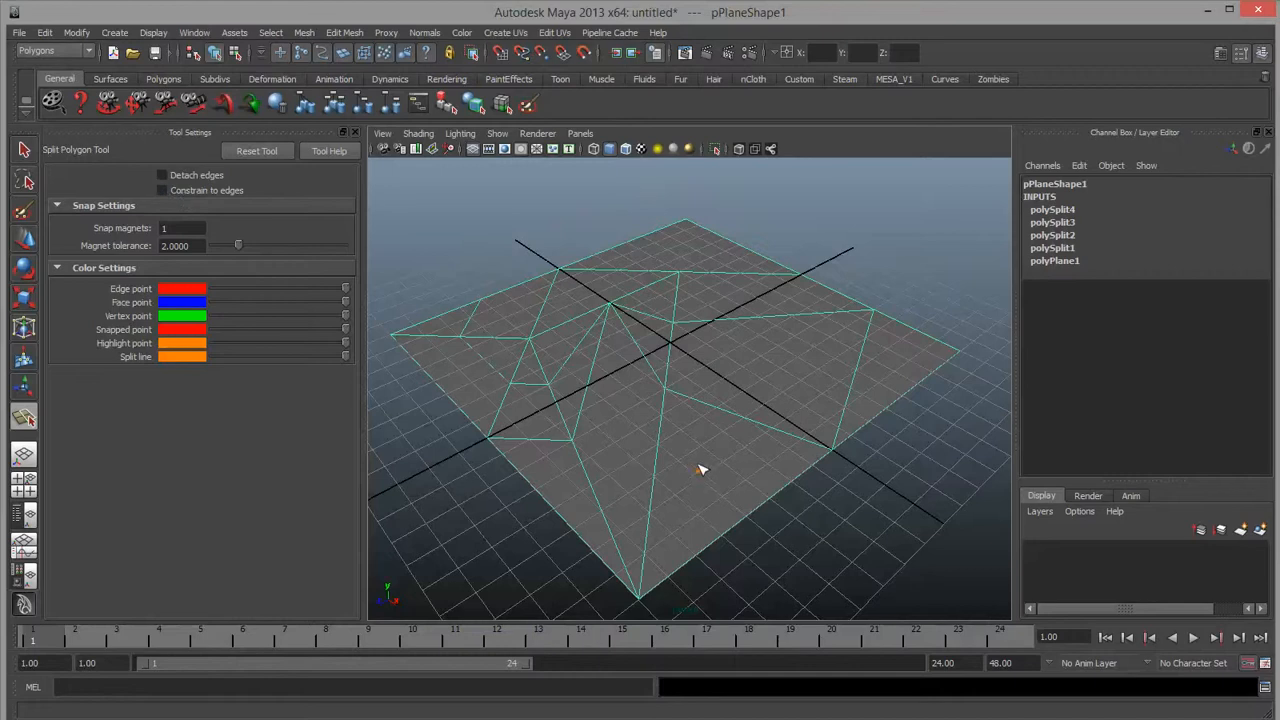
pyautogui.click(714, 337)
pyautogui.click(704, 366)
pyautogui.click(723, 387)
pyautogui.click(762, 385)
pyautogui.click(766, 354)
pyautogui.click(787, 355)
pyautogui.click(798, 373)
pyautogui.click(790, 391)
pyautogui.click(799, 404)
pyautogui.click(816, 389)
pyautogui.click(819, 369)
pyautogui.click(807, 347)
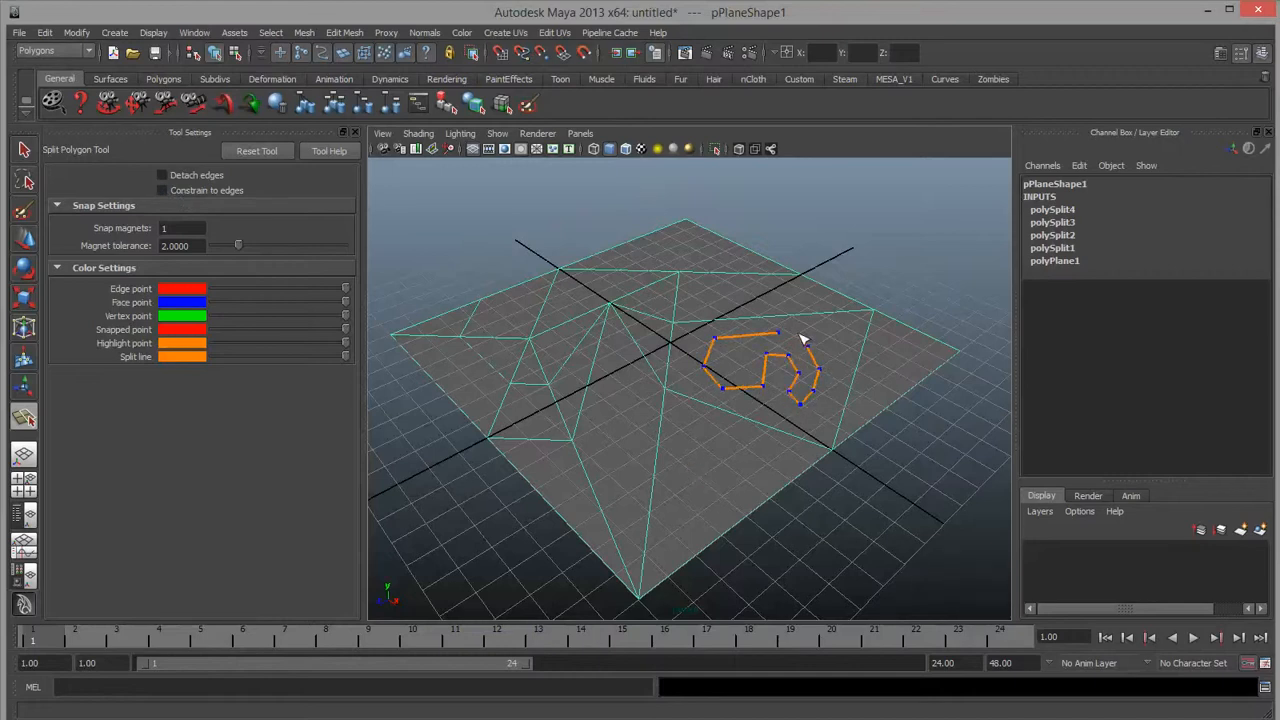
pyautogui.click(811, 322)
pyautogui.press('w')
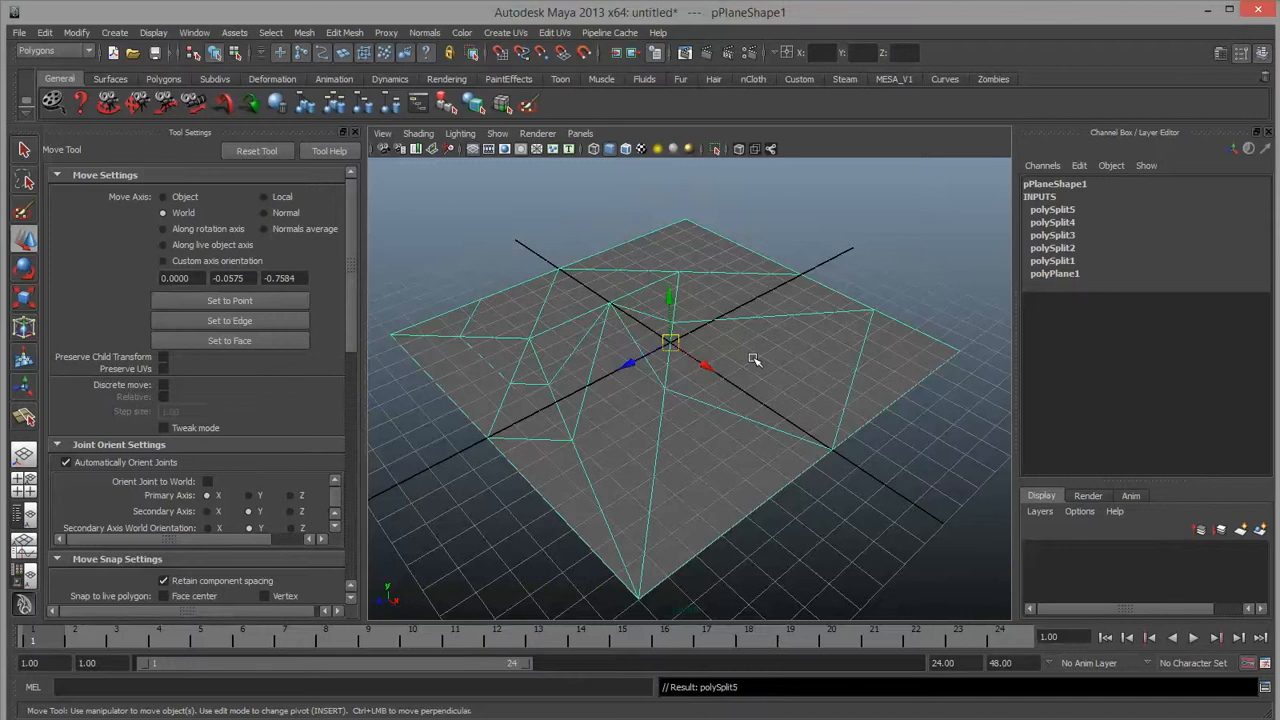
# Try a freeform zigzag split through the large right-hand face, from the central vertex to the near-right edge vertex, and undo it.
pyautogui.press('g')
pyautogui.scroll(5, 761, 408)
pyautogui.keyDown('alt'); pyautogui.moveTo(818, 401); pyautogui.dragTo(760, 423, button='middle'); pyautogui.keyUp('alt')
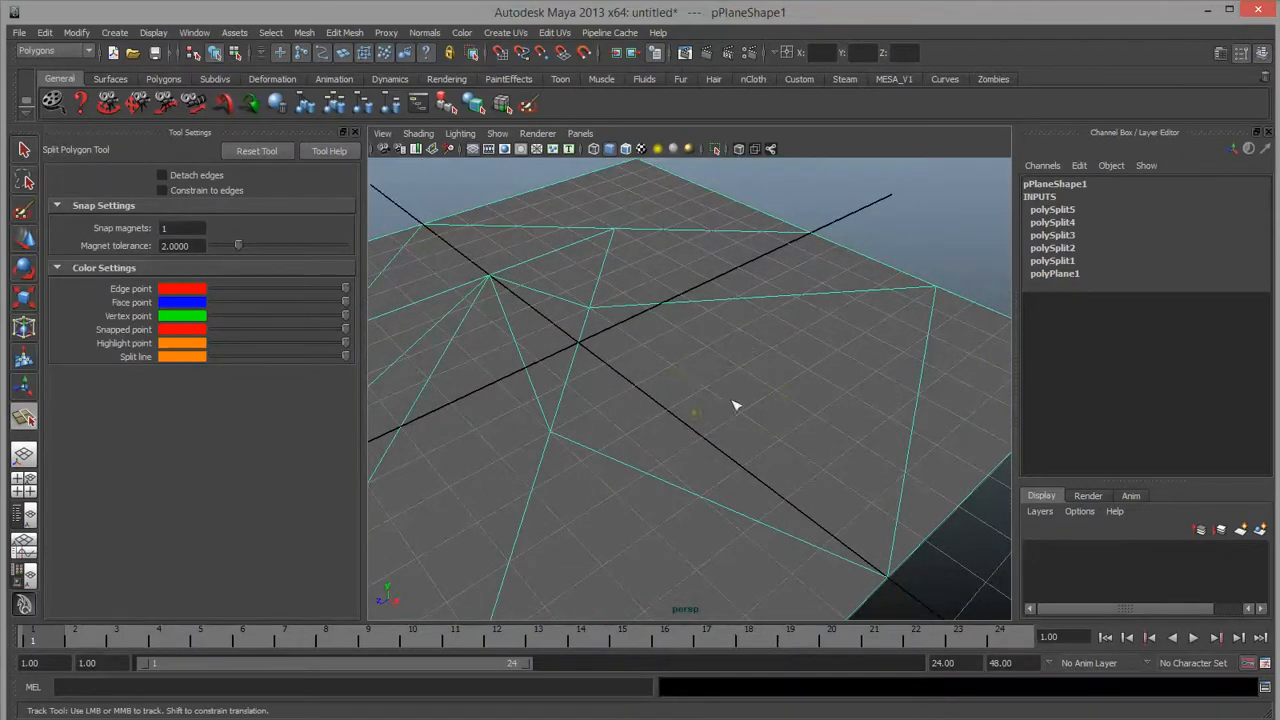
pyautogui.click(589, 307)
pyautogui.click(632, 364)
pyautogui.click(697, 385)
pyautogui.click(736, 337)
pyautogui.click(771, 366)
pyautogui.click(738, 440)
pyautogui.click(795, 447)
pyautogui.click(822, 409)
pyautogui.click(854, 356)
pyautogui.click(860, 415)
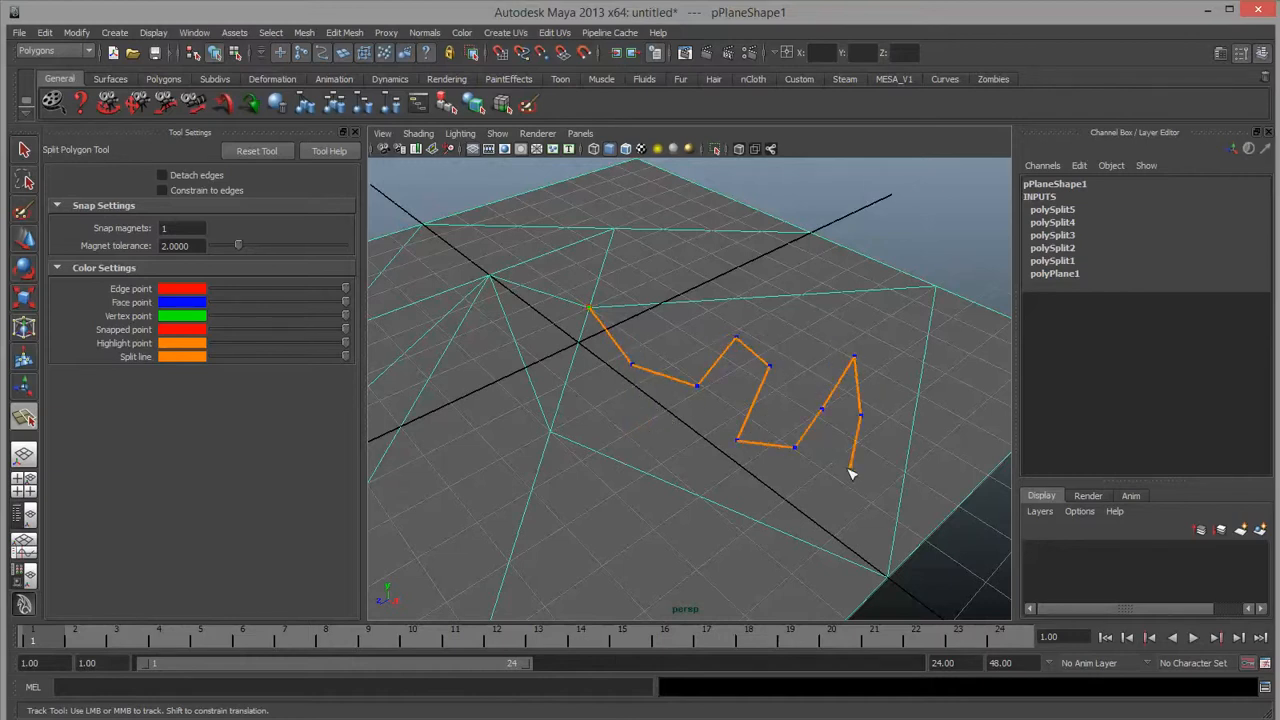
pyautogui.click(829, 491)
pyautogui.click(886, 577)
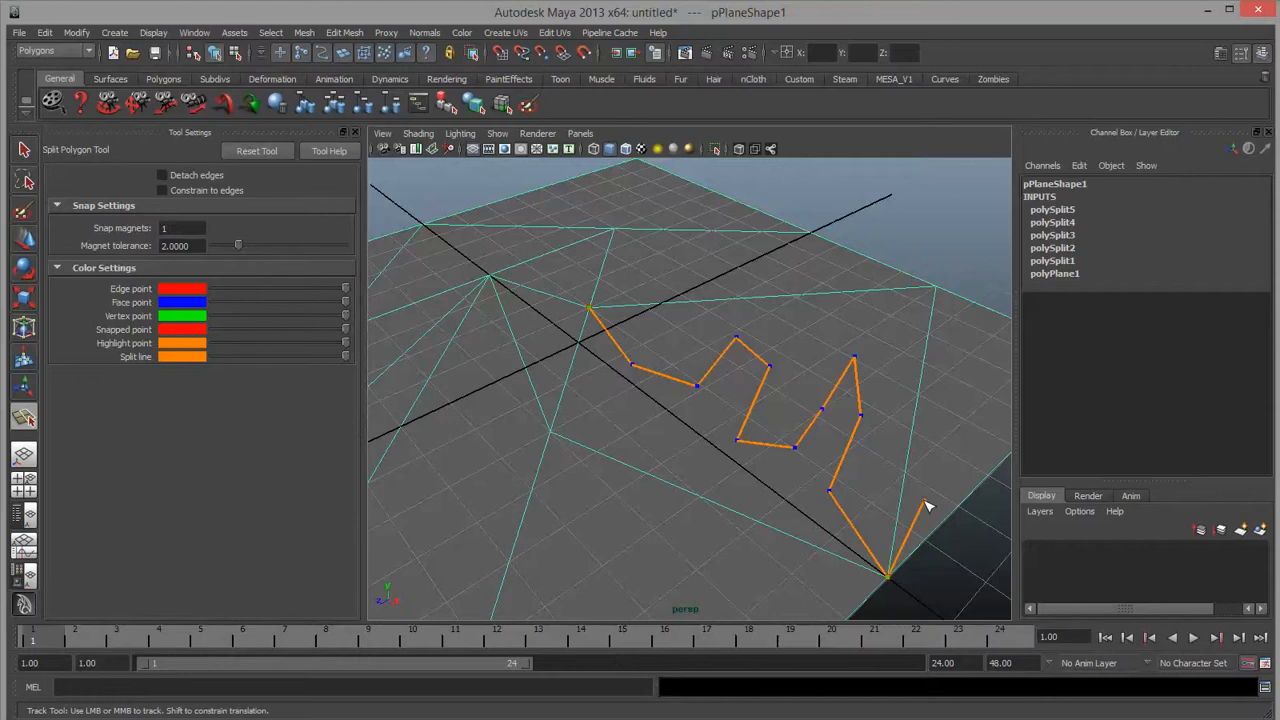
pyautogui.press('Return')
pyautogui.press('w')
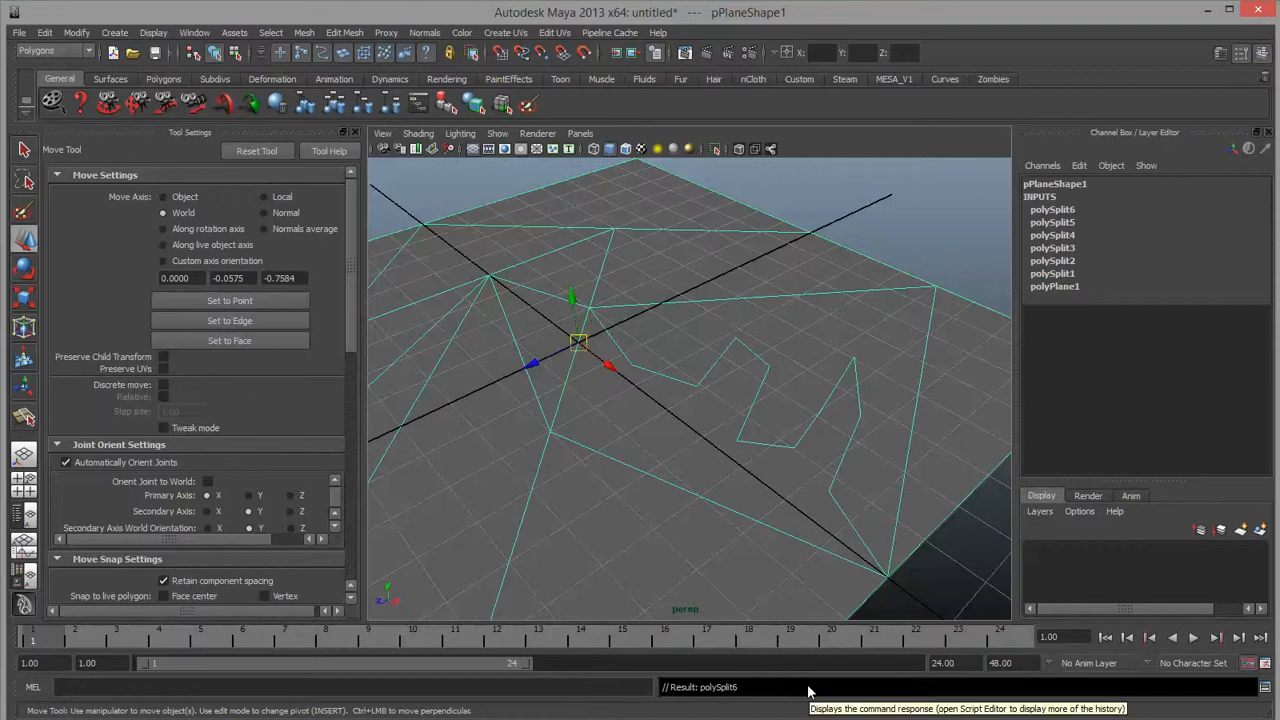
pyautogui.hotkey('ctrl', 'z')
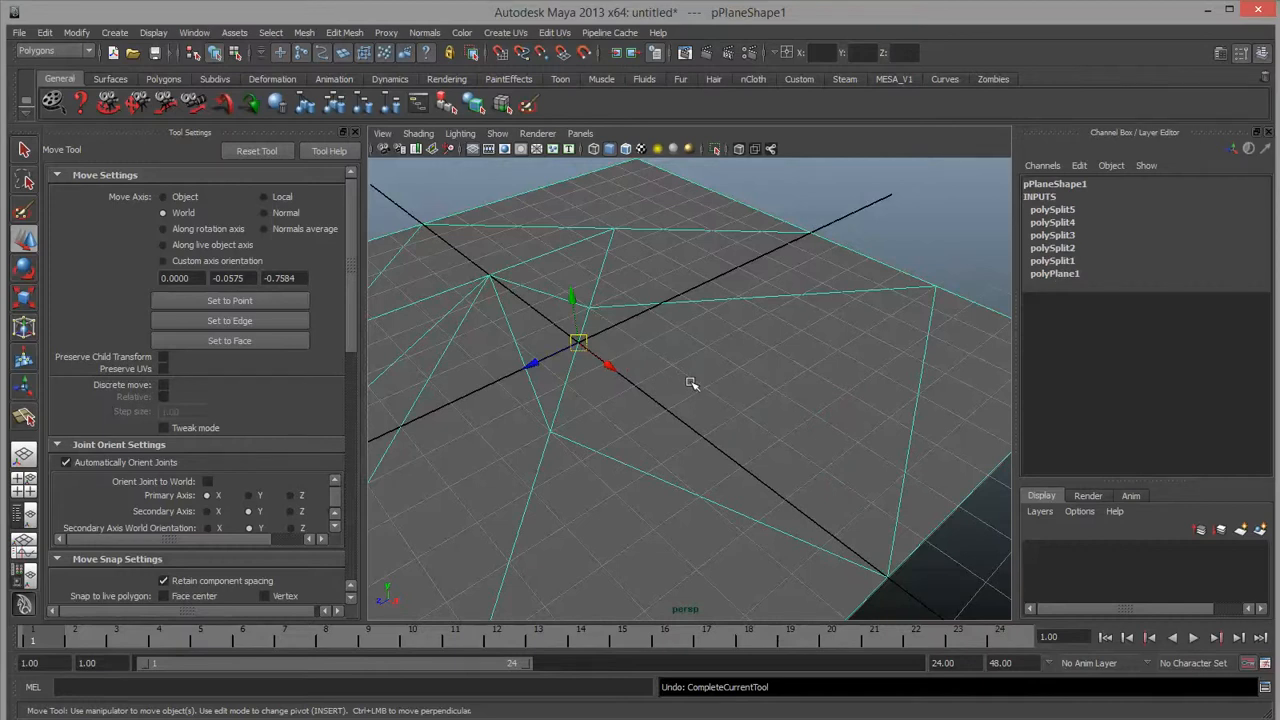
# Try a straight split across the large right-hand face between its far and near edges, and undo it.
pyautogui.press('y')
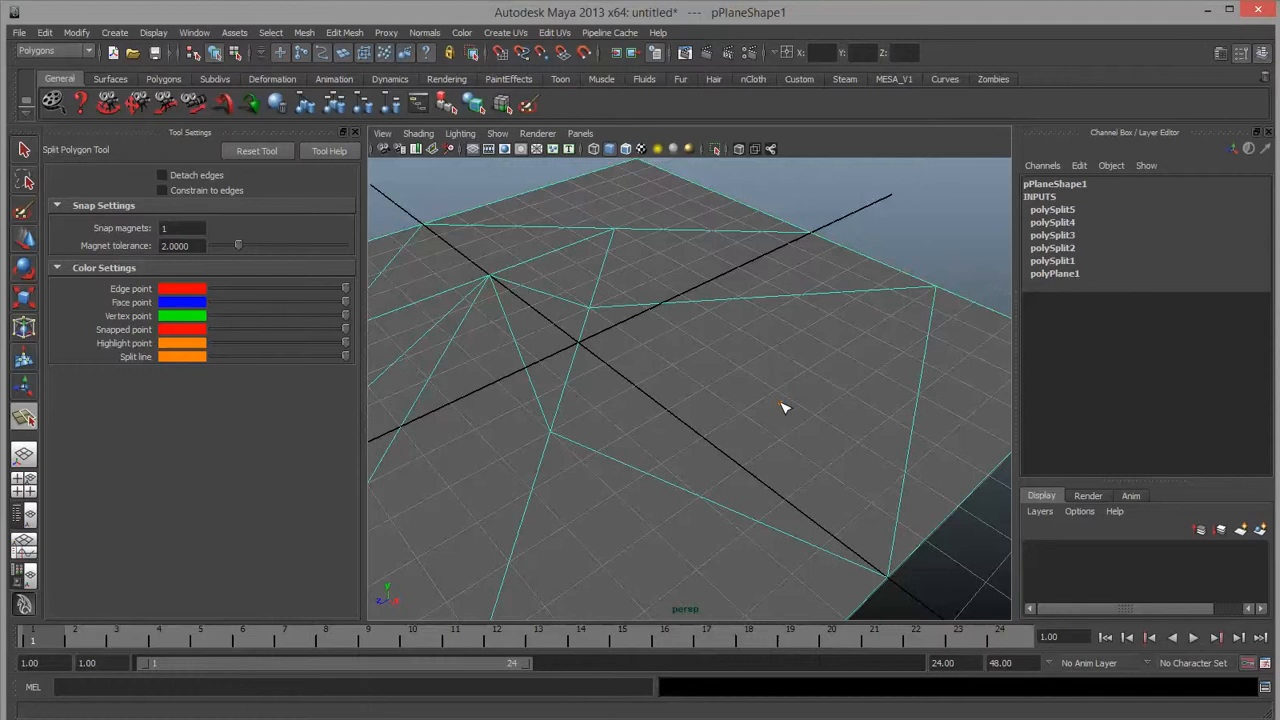
pyautogui.click(751, 228)
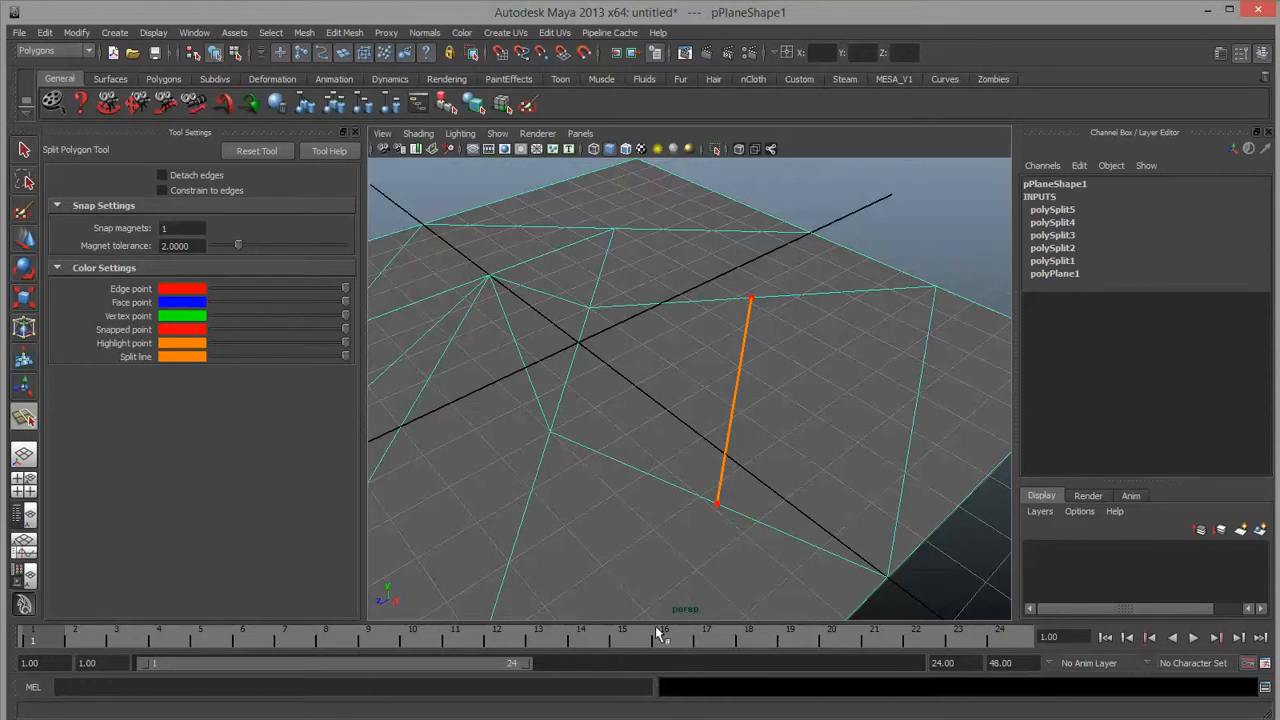
pyautogui.press('w')
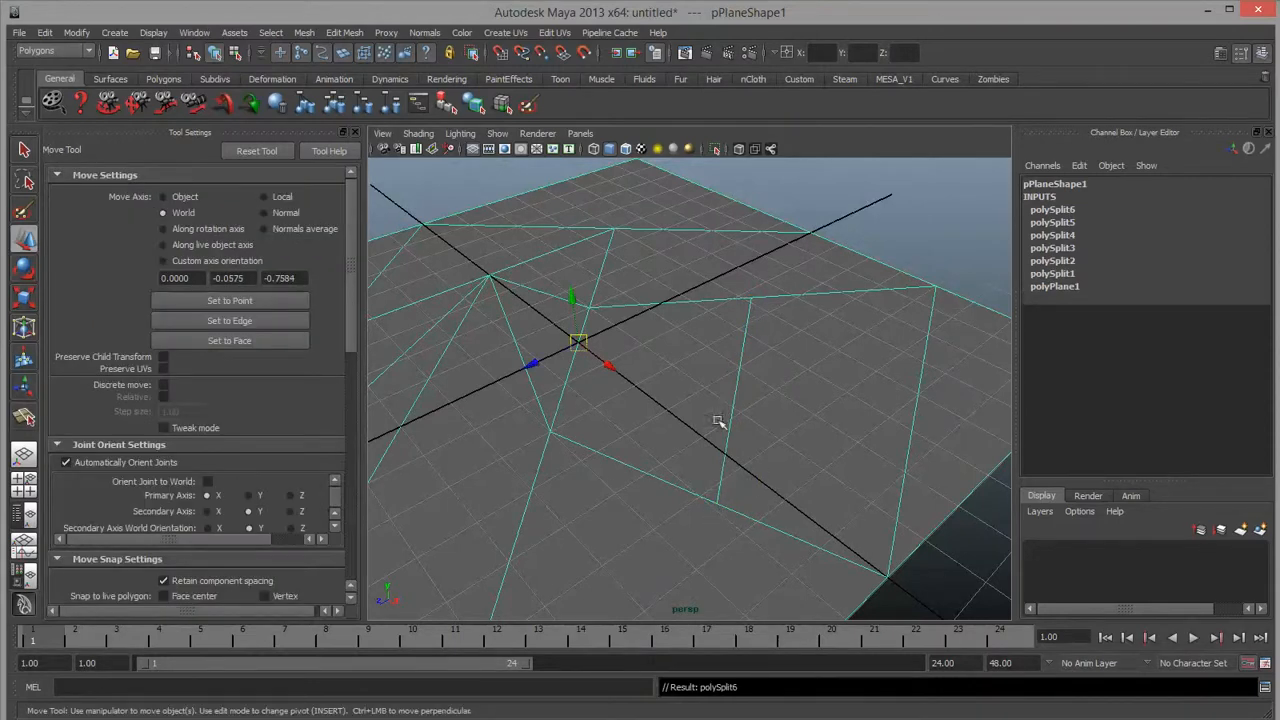
pyautogui.hotkey('ctrl', 'z')
# Try splitting the narrow face behind the large one and continuing the cut to the large face's near edge, and undo both splits.
pyautogui.press('y')
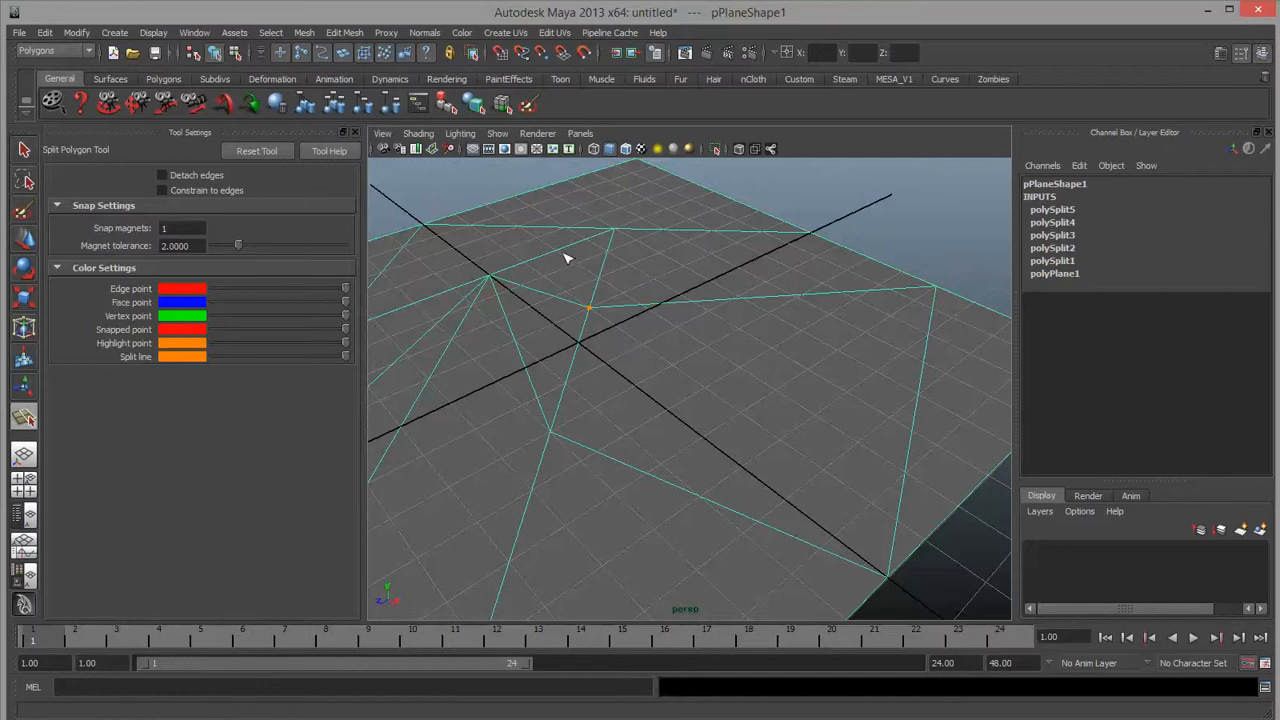
pyautogui.moveTo(754, 263); pyautogui.dragTo(738, 210)
pyautogui.press('w')
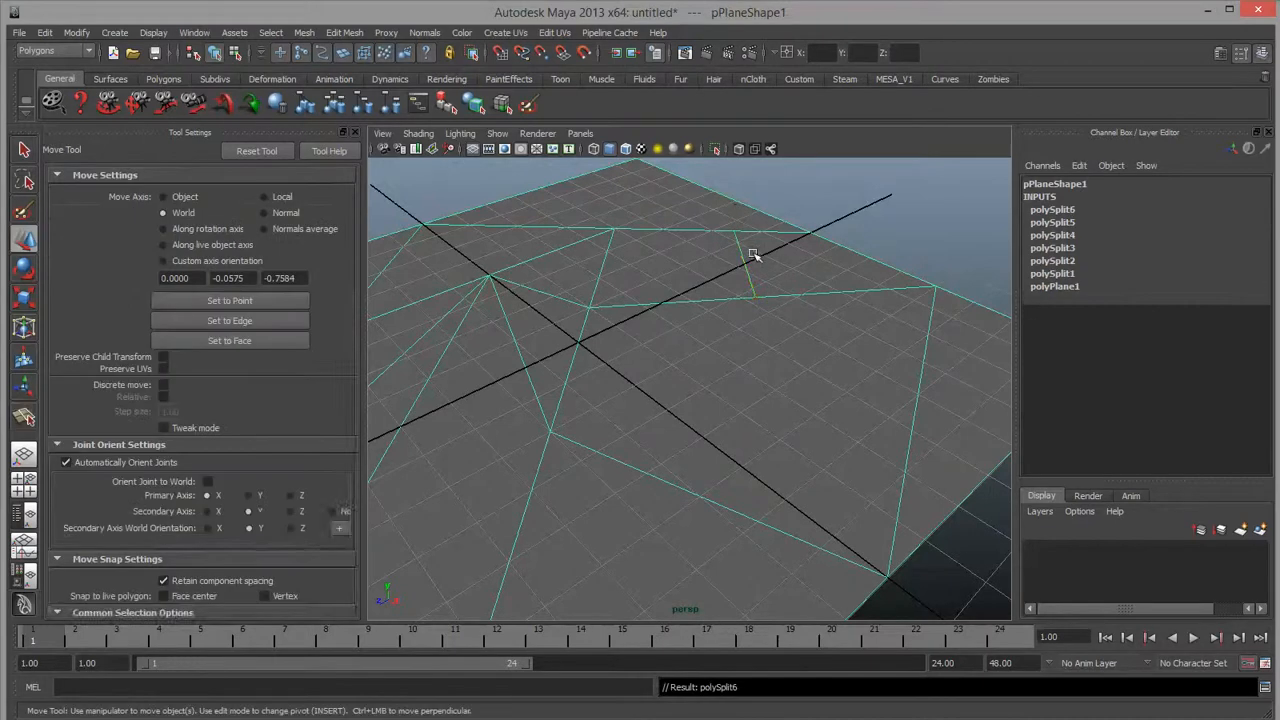
pyautogui.press('y')
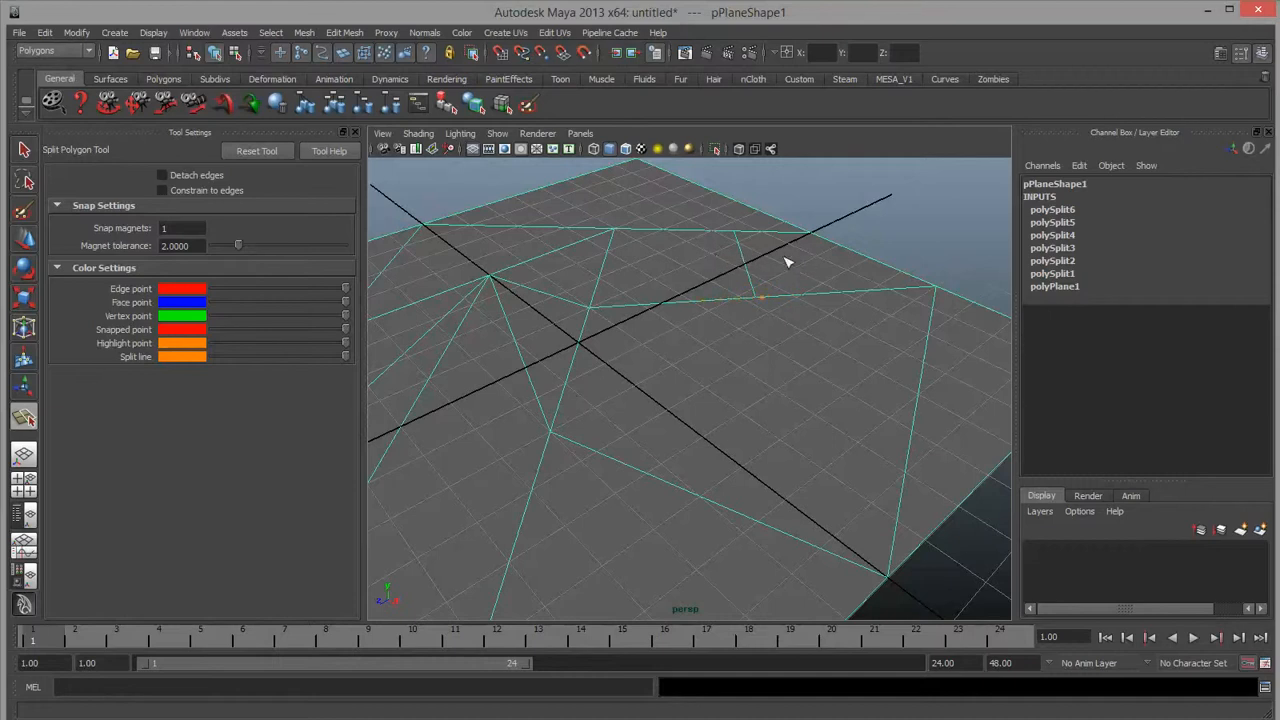
pyautogui.click(722, 300)
pyautogui.press('BackSpace')
pyautogui.click(755, 298)
pyautogui.click(718, 505)
pyautogui.moveTo(701, 577); pyautogui.dragTo(689, 591)
pyautogui.moveTo(751, 410)
pyautogui.mouseDown()
pyautogui.moveTo(751, 319)
pyautogui.moveTo(732, 389)
pyautogui.moveTo(752, 402)
pyautogui.mouseUp()
pyautogui.press('Return')
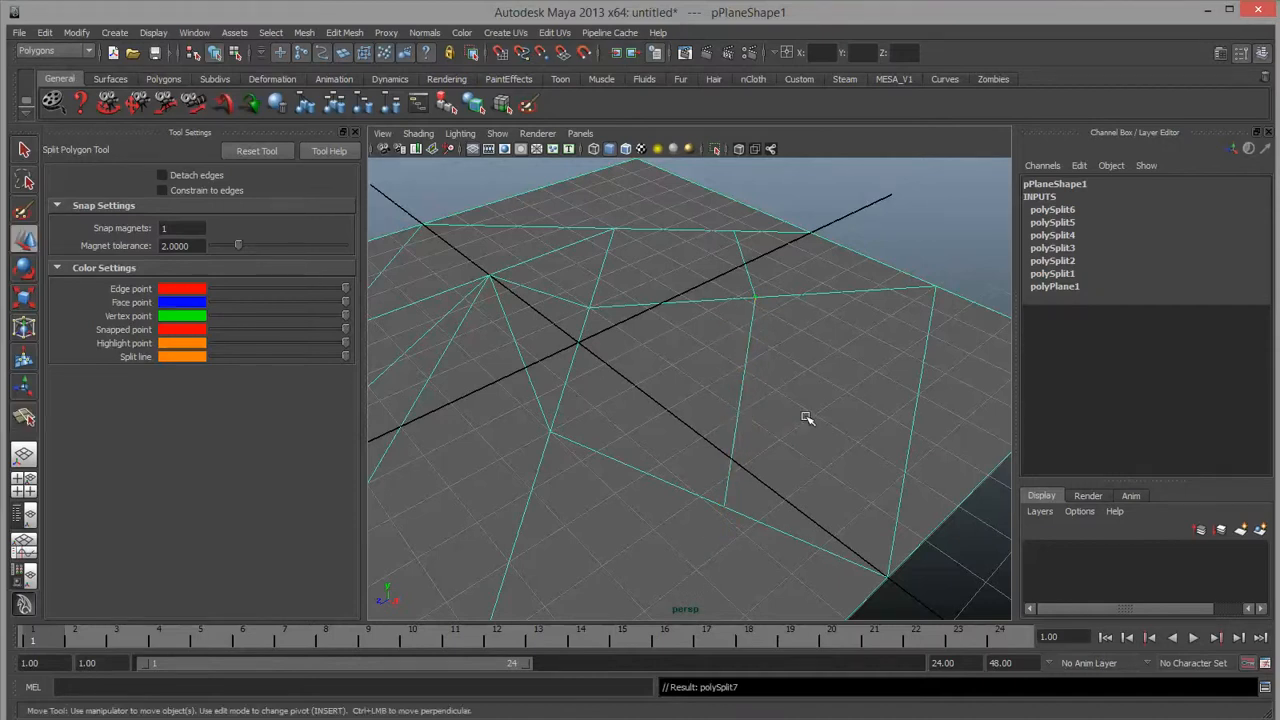
pyautogui.hotkey('ctrl', 'z')
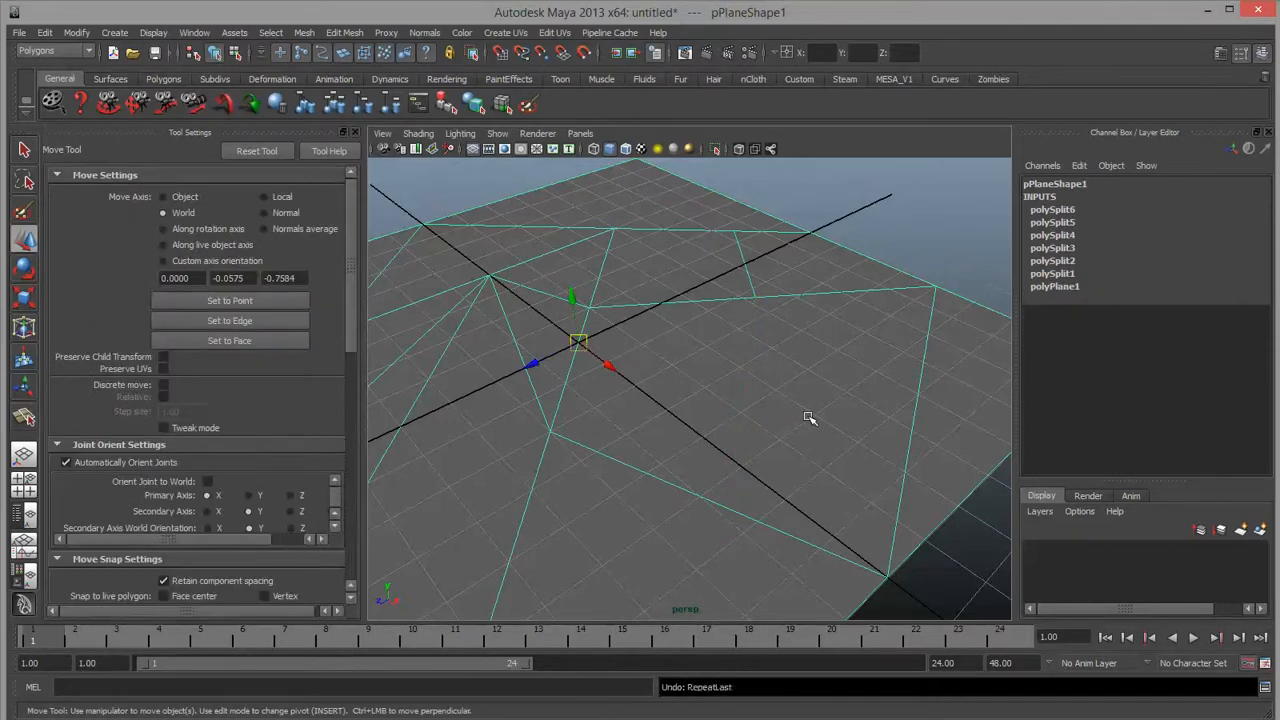
pyautogui.hotkey('ctrl', 'z')
# Place split points on the large face's near, right and far edges, and remove them one by one.
pyautogui.press('g')
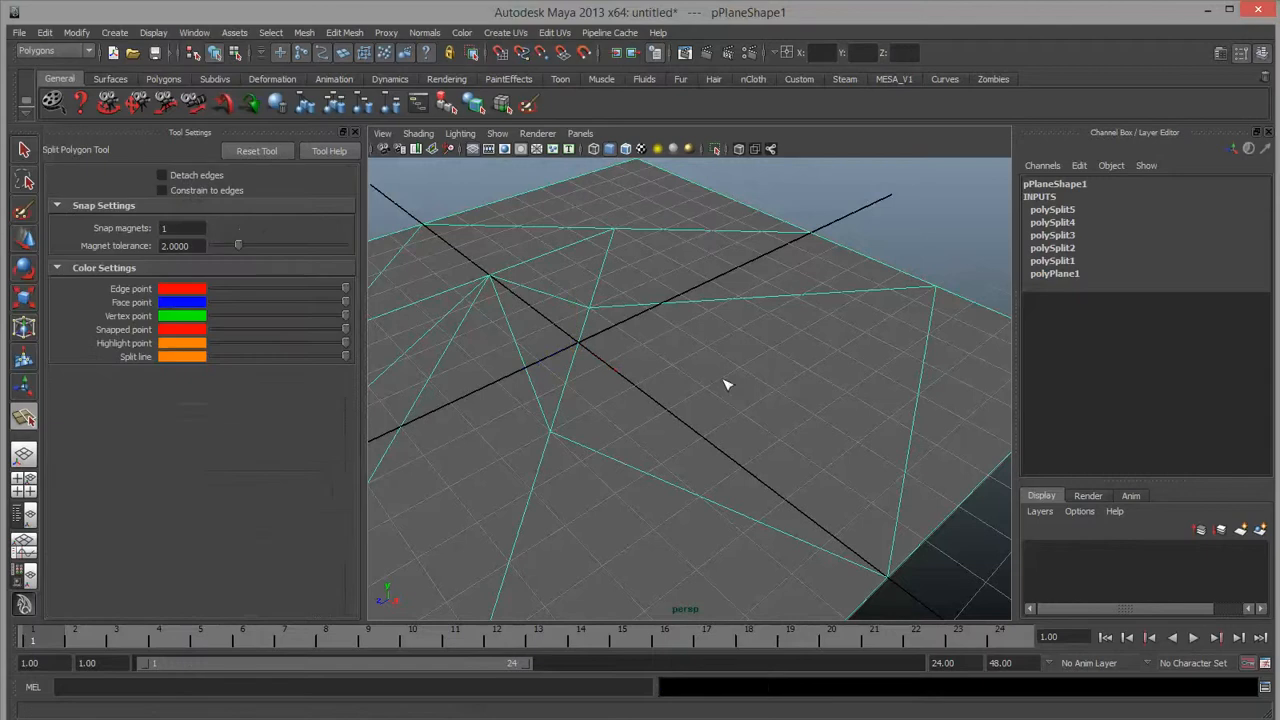
pyautogui.click(632, 526)
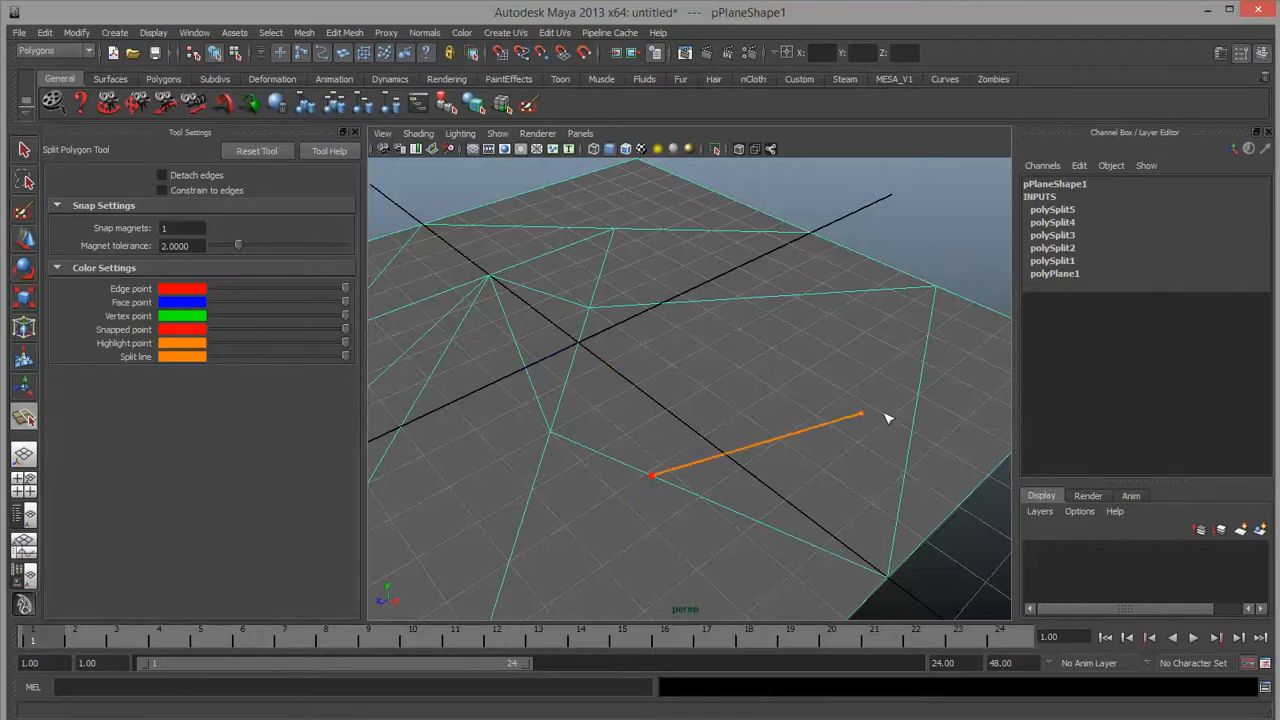
pyautogui.click(988, 428)
pyautogui.click(771, 280)
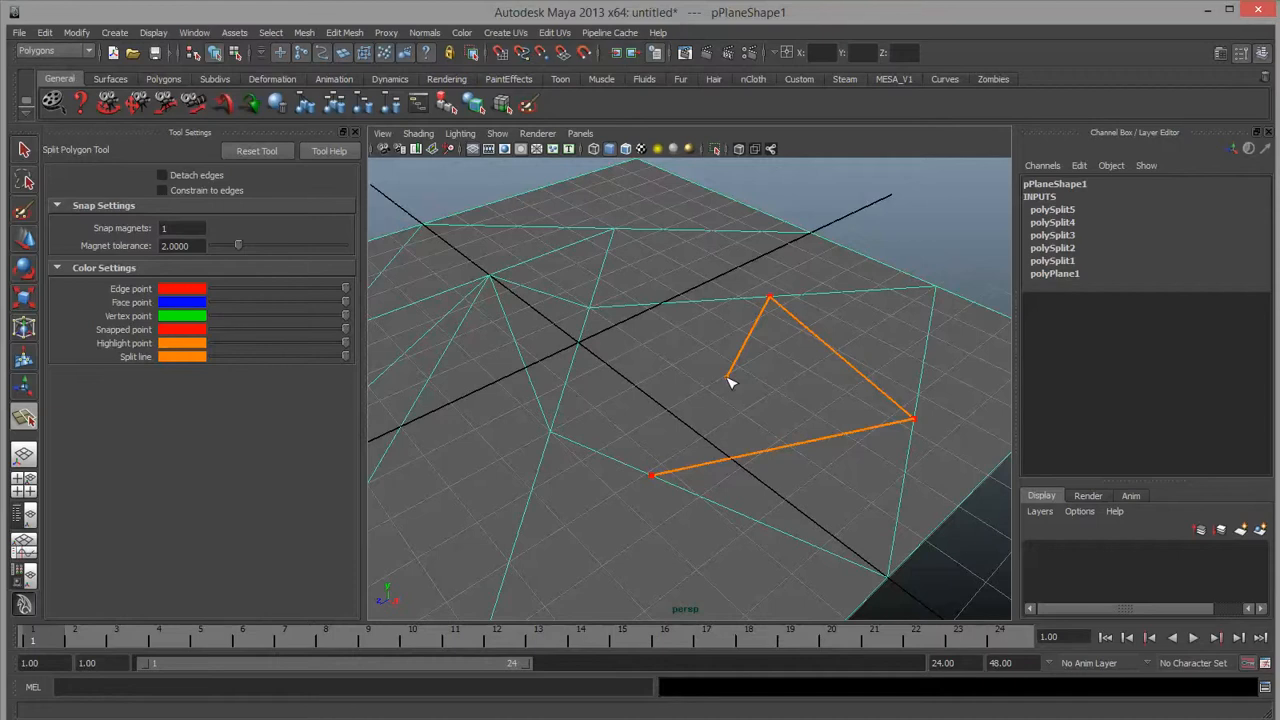
pyautogui.press('BackSpace')
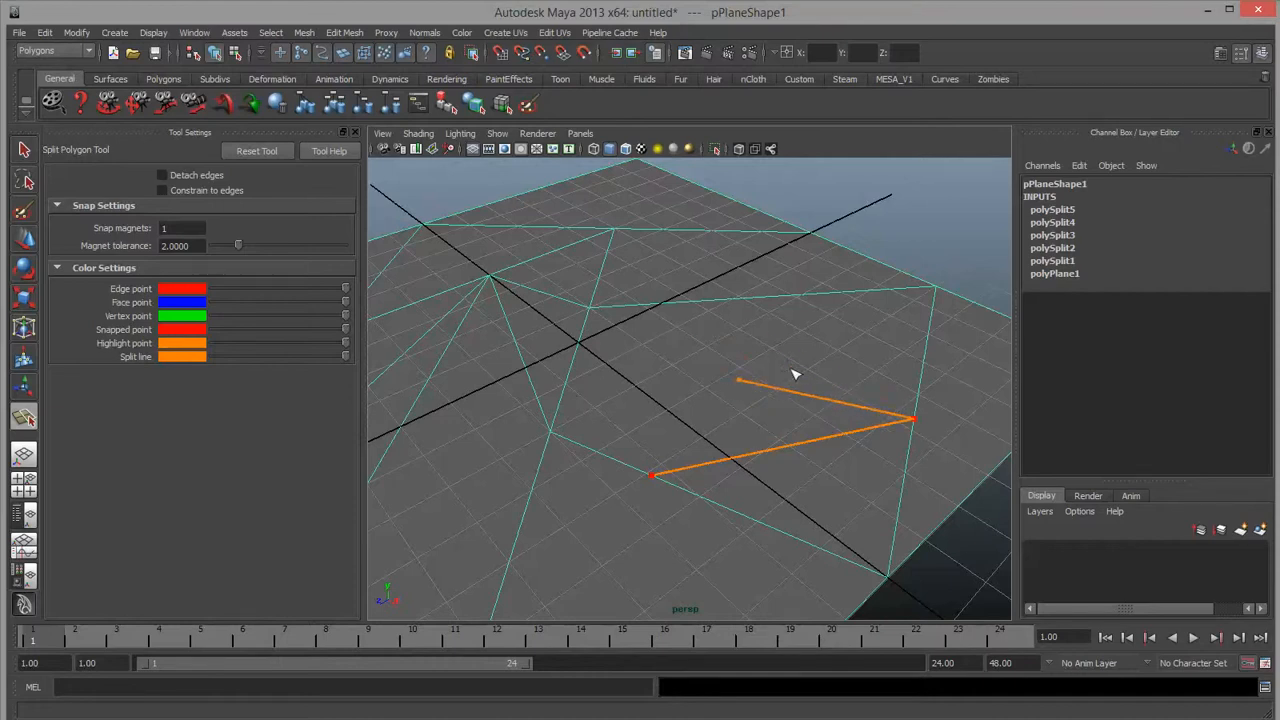
pyautogui.press('BackSpace')
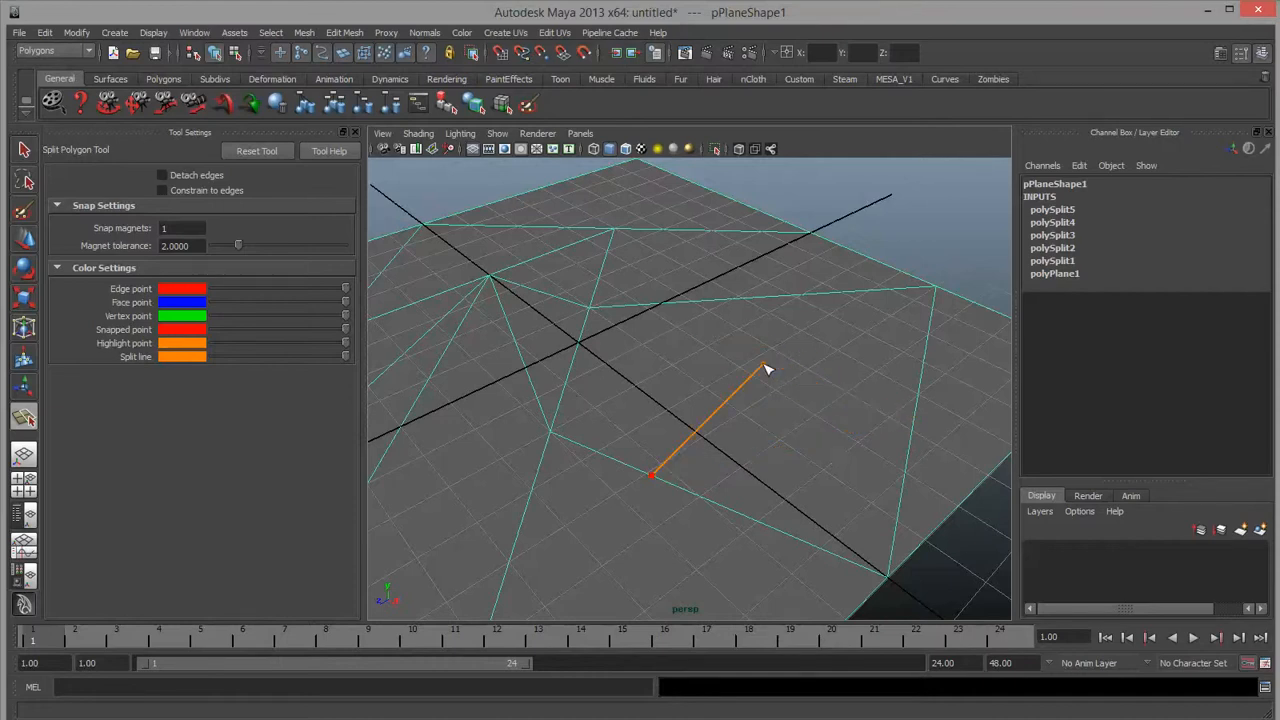
pyautogui.press('BackSpace')
# Try a V-shaped split from the large face's near edge through its right edge to its far edge, and undo it.
pyautogui.click(640, 470)
pyautogui.click(911, 437)
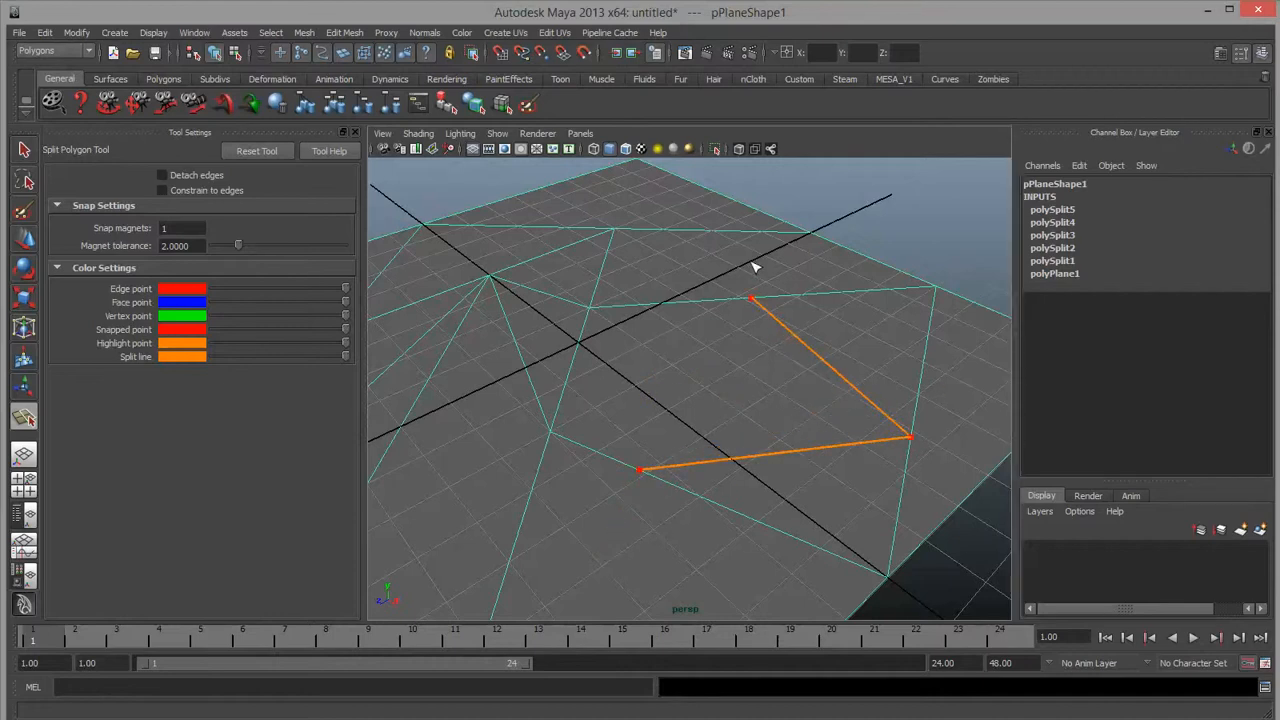
pyautogui.moveTo(755, 267); pyautogui.dragTo(697, 368)
pyautogui.moveTo(777, 365); pyautogui.dragTo(735, 393)
pyautogui.press('w')
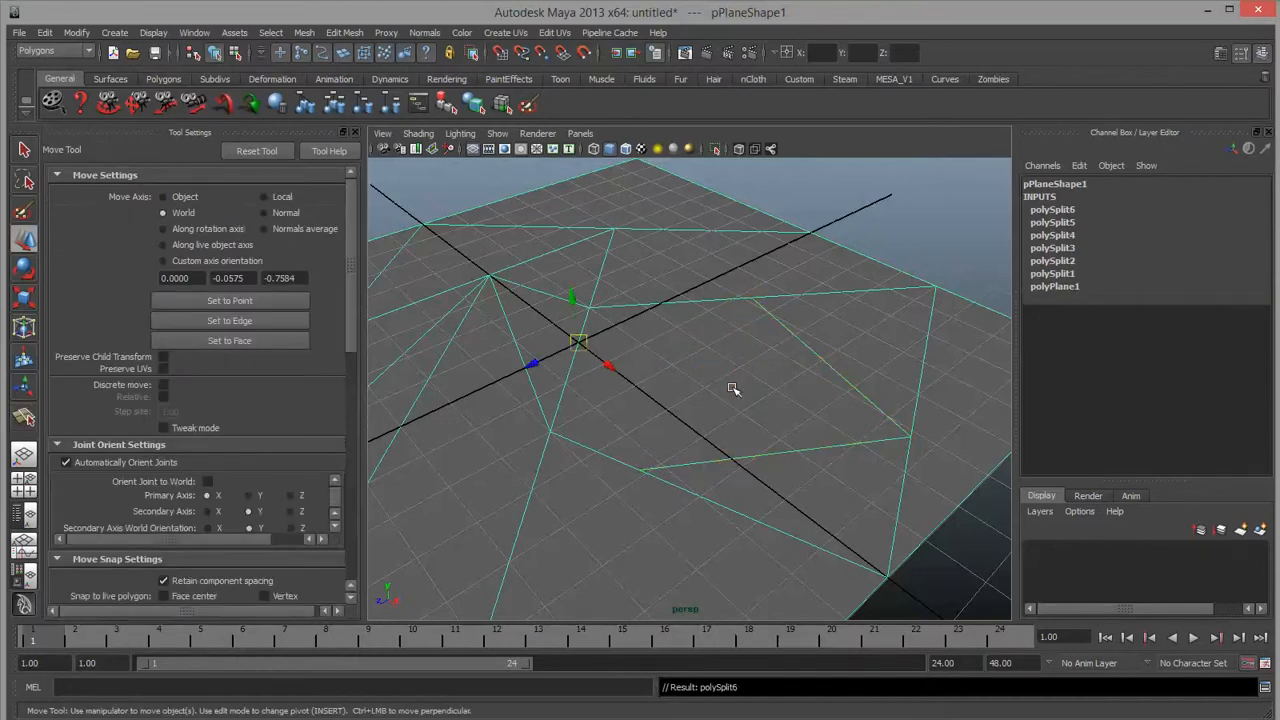
pyautogui.hotkey('ctrl', 'z')
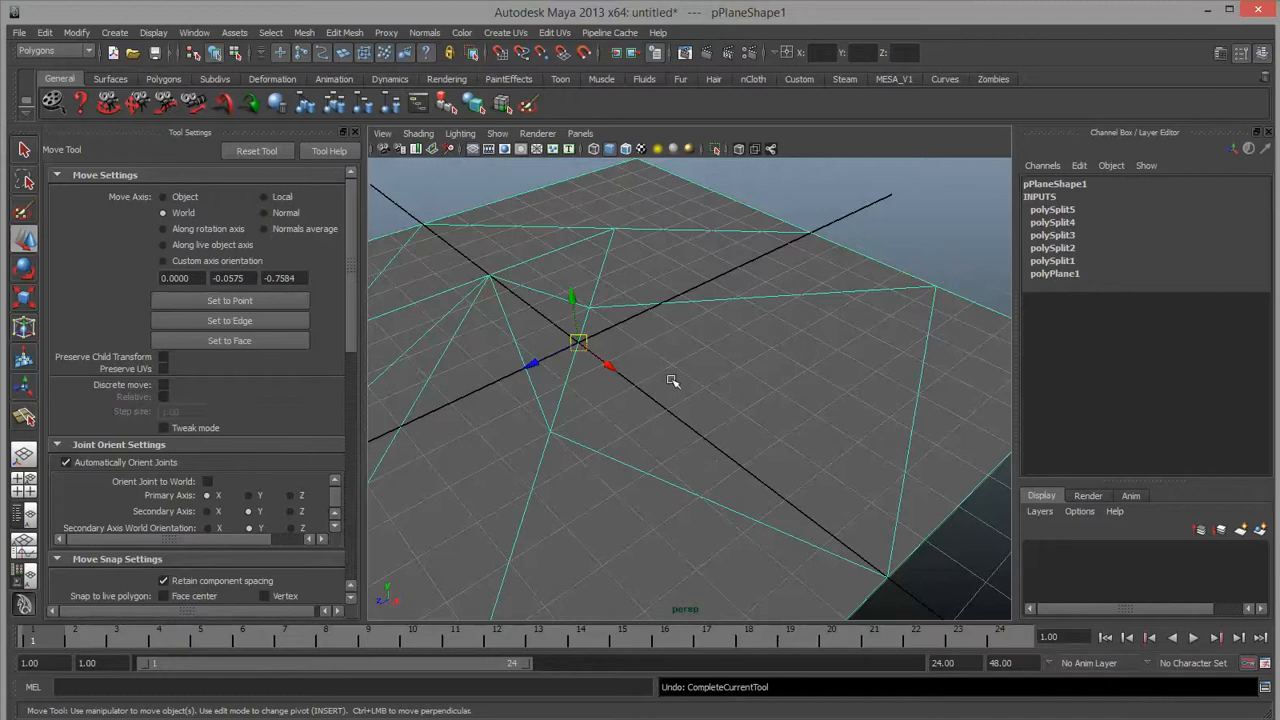
# Split the large face along a freeform spiral from the central vertex, winding inward and back out to the near-right edge vertex.
pyautogui.press('y')
pyautogui.click(590, 307)
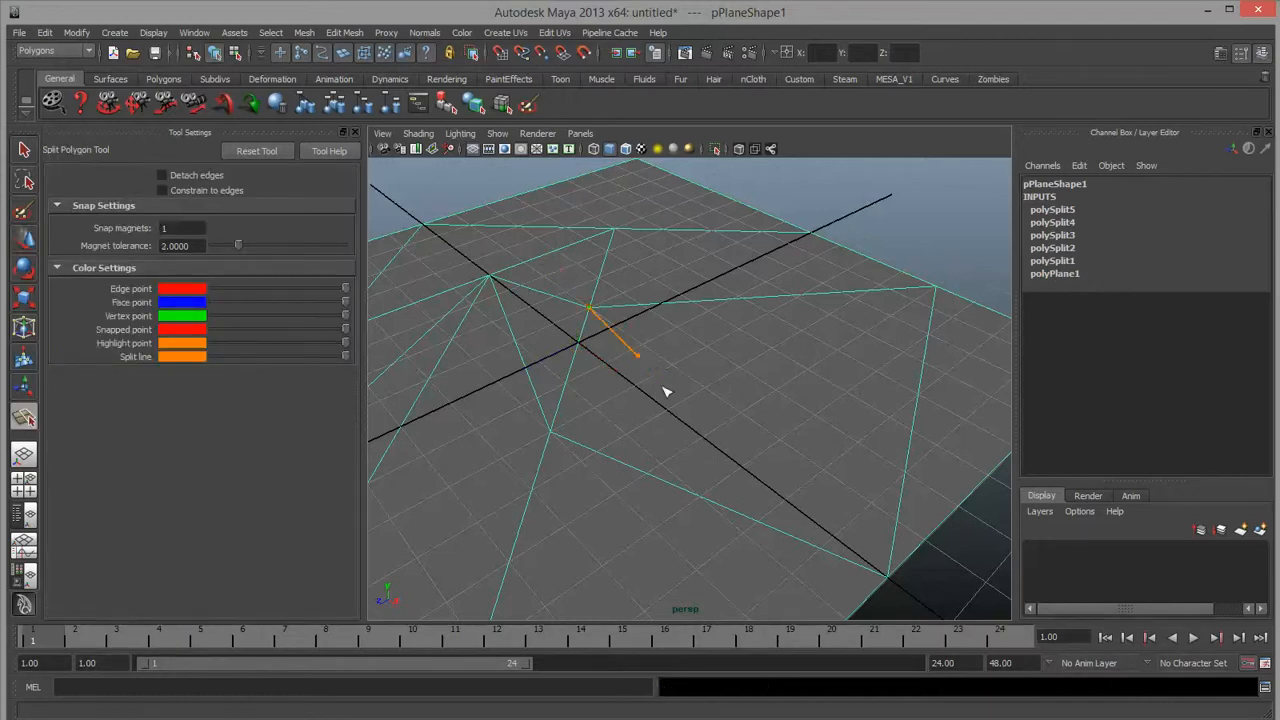
pyautogui.click(630, 322)
pyautogui.click(716, 318)
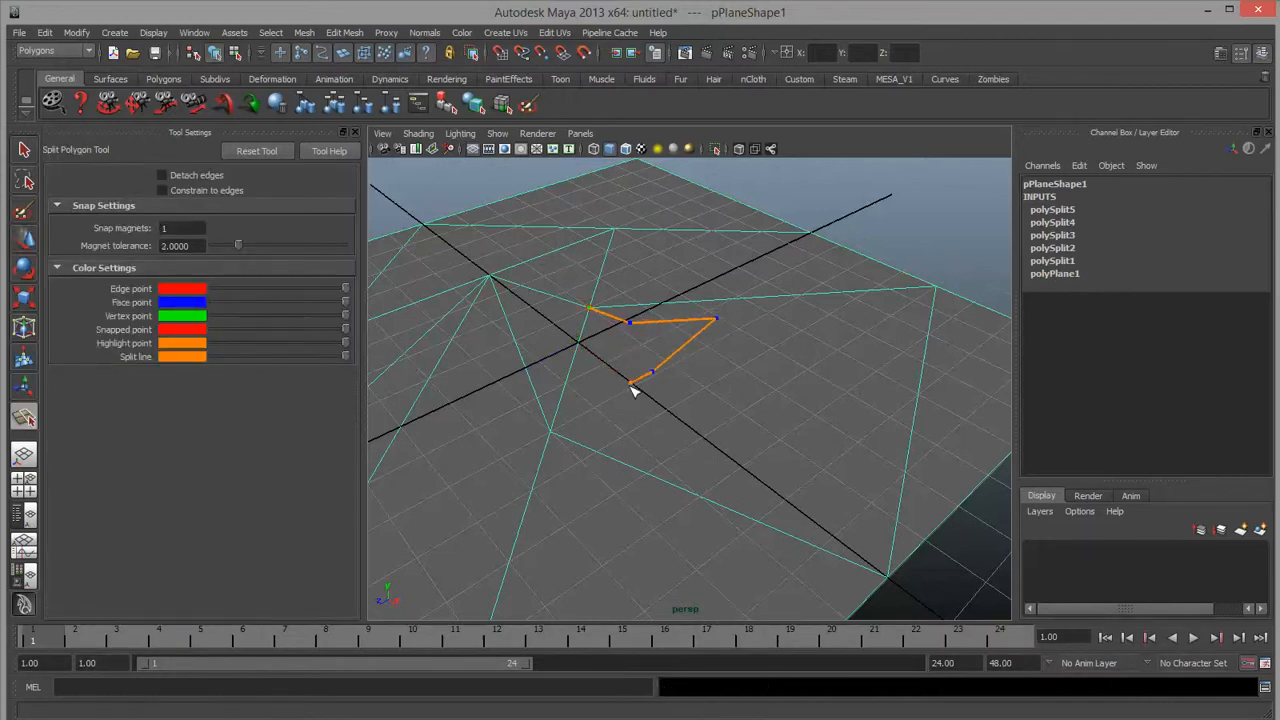
pyautogui.click(633, 387)
pyautogui.click(678, 453)
pyautogui.click(809, 461)
pyautogui.click(854, 371)
pyautogui.click(805, 343)
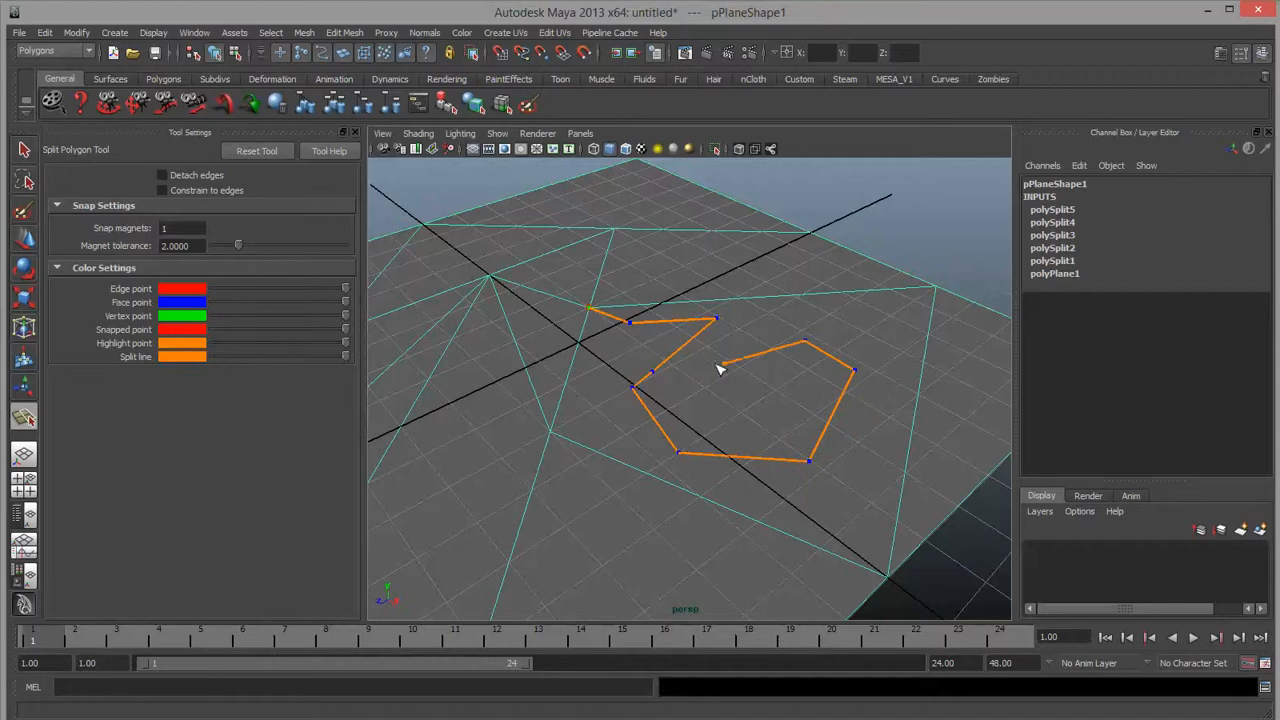
pyautogui.click(718, 364)
pyautogui.click(716, 379)
pyautogui.click(731, 403)
pyautogui.click(735, 384)
pyautogui.click(763, 372)
pyautogui.click(790, 386)
pyautogui.click(763, 432)
pyautogui.click(697, 426)
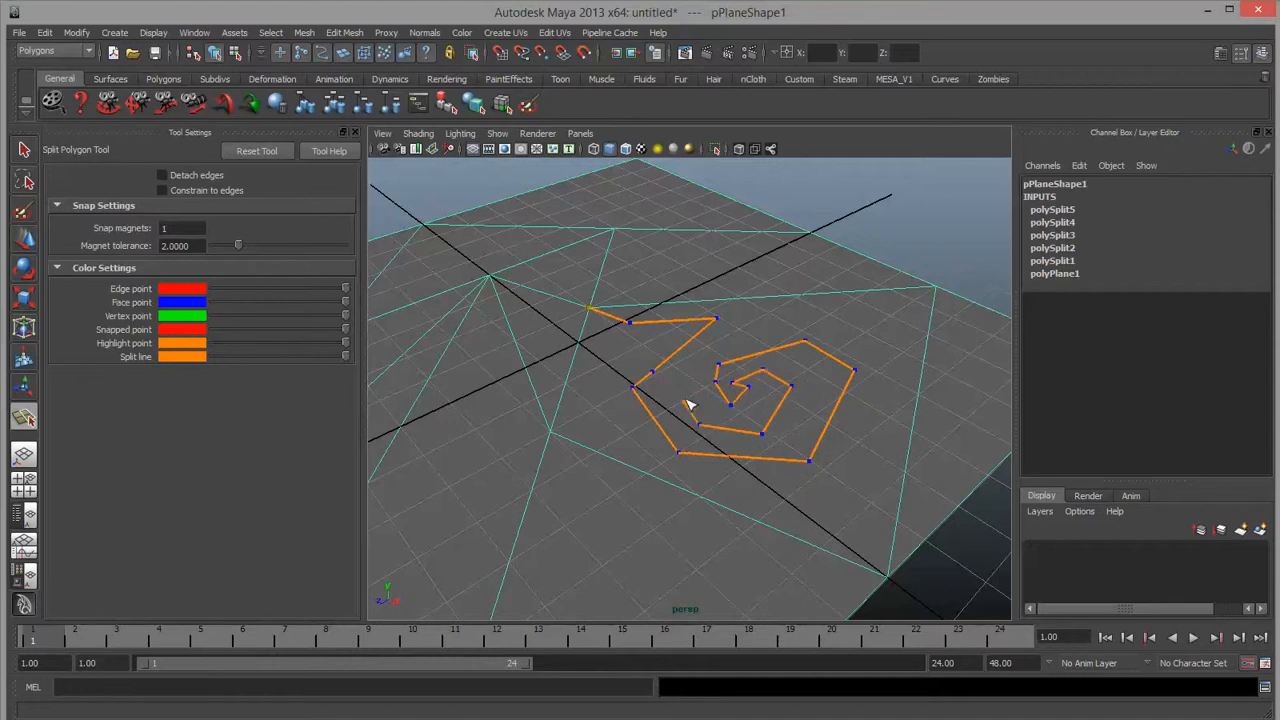
pyautogui.click(690, 389)
pyautogui.click(705, 356)
pyautogui.click(758, 322)
pyautogui.click(848, 321)
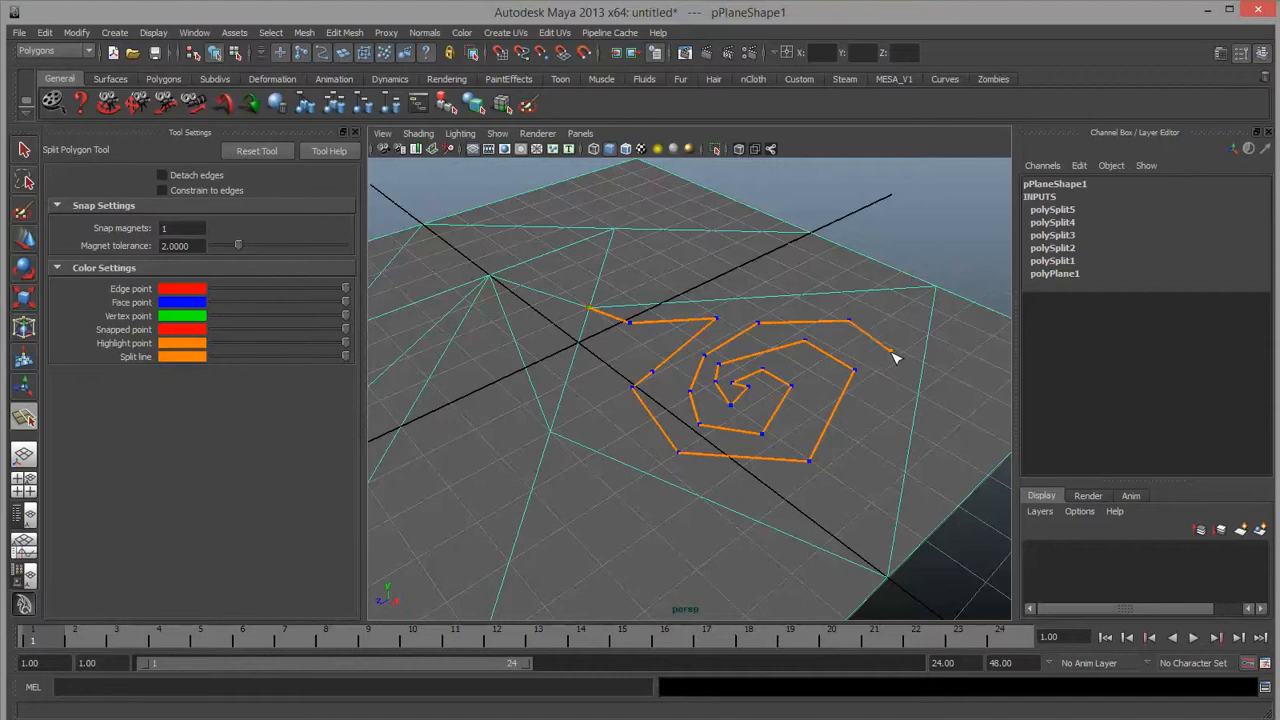
pyautogui.click(890, 354)
pyautogui.click(854, 445)
pyautogui.click(820, 489)
pyautogui.click(837, 523)
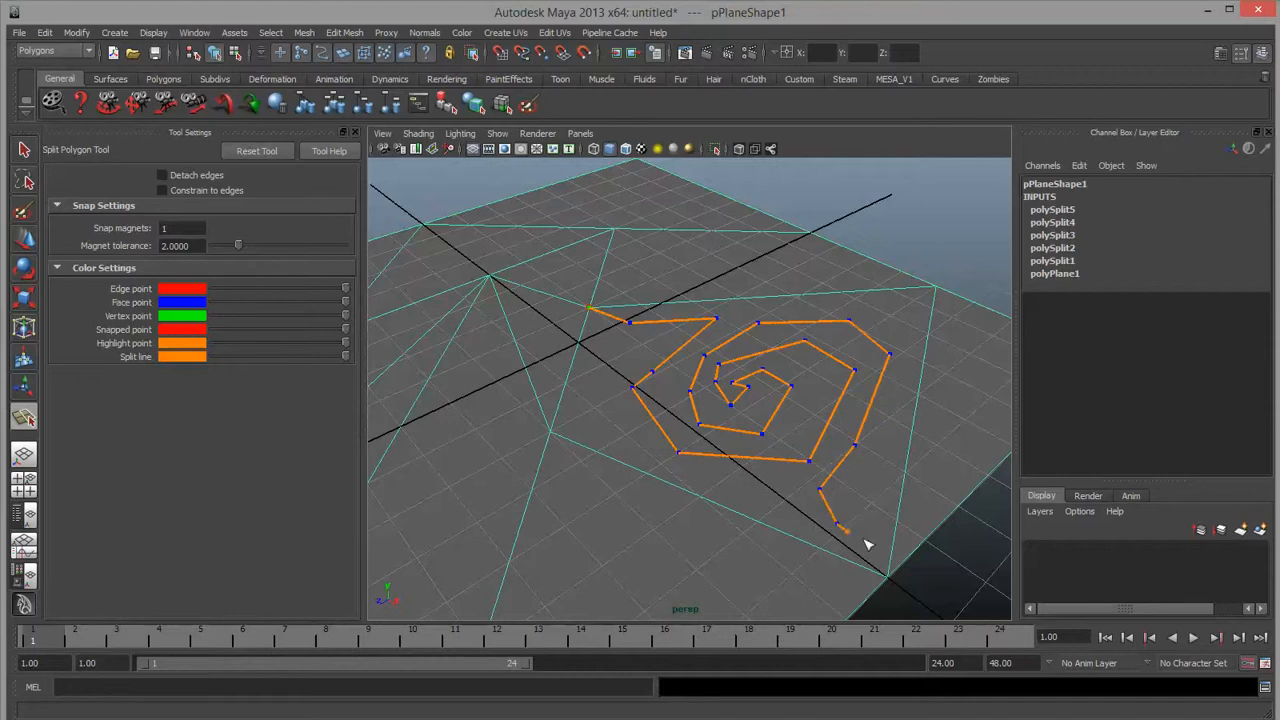
pyautogui.click(886, 574)
pyautogui.press('Return')
pyautogui.press('w')
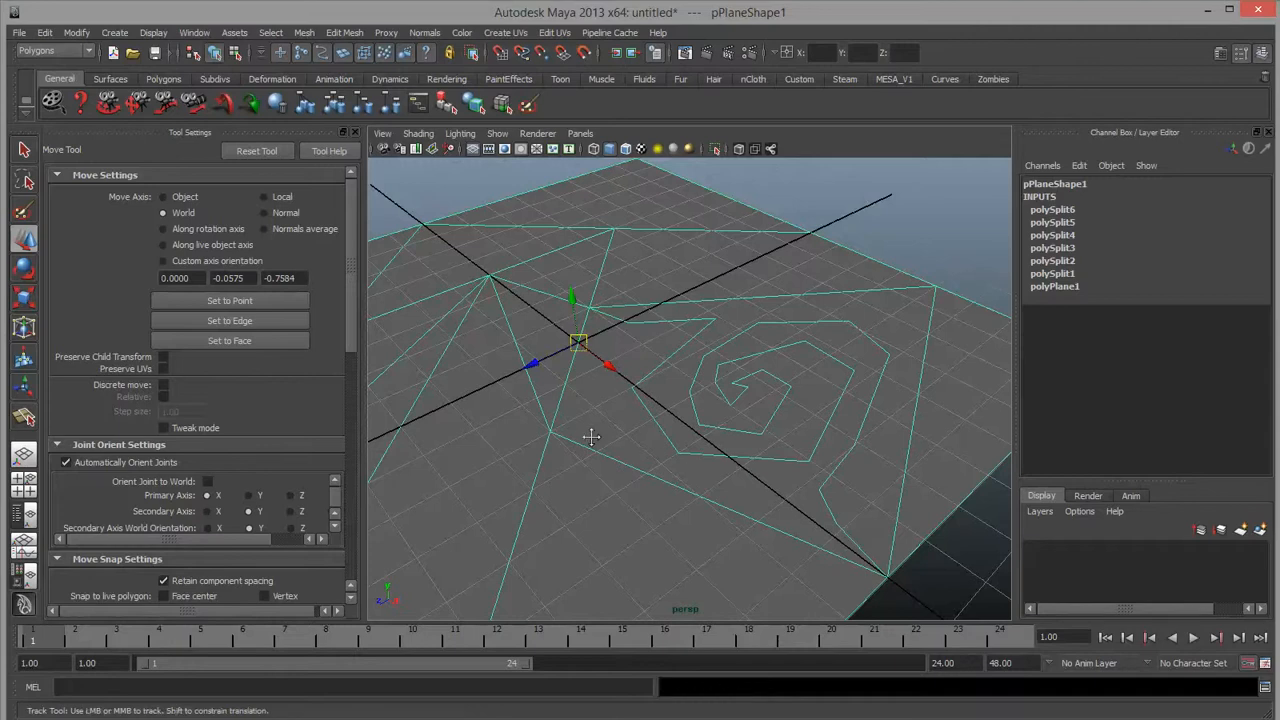
# Switch to face selection and select the long face running to the front corner and the narrow triangle beside it to inspect the cuts.
pyautogui.keyDown('alt'); pyautogui.moveTo(591, 434); pyautogui.dragTo(631, 411, button='middle'); pyautogui.keyUp('alt')
pyautogui.keyDown('alt'); pyautogui.moveTo(620, 412); pyautogui.dragTo(662, 419, button='right'); pyautogui.keyUp('alt')
pyautogui.keyDown('alt'); pyautogui.moveTo(586, 417); pyautogui.dragTo(716, 328, button='middle'); pyautogui.keyUp('alt')
pyautogui.keyDown('alt'); pyautogui.moveTo(720, 377); pyautogui.dragTo(590, 379, button='right'); pyautogui.keyUp('alt')
pyautogui.keyDown('alt'); pyautogui.moveTo(667, 400); pyautogui.dragTo(606, 366, button='middle'); pyautogui.keyUp('alt')
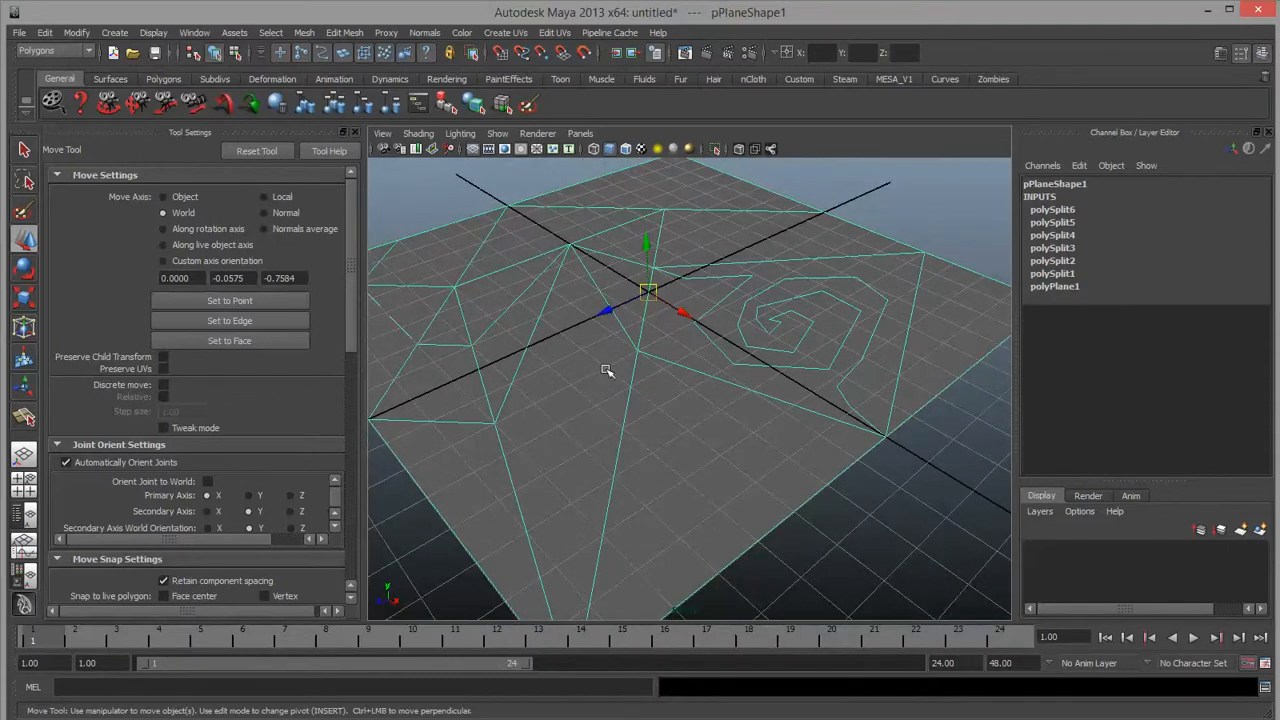
pyautogui.moveTo(607, 390); pyautogui.dragTo(609, 427, button='right')
pyautogui.click(572, 397)
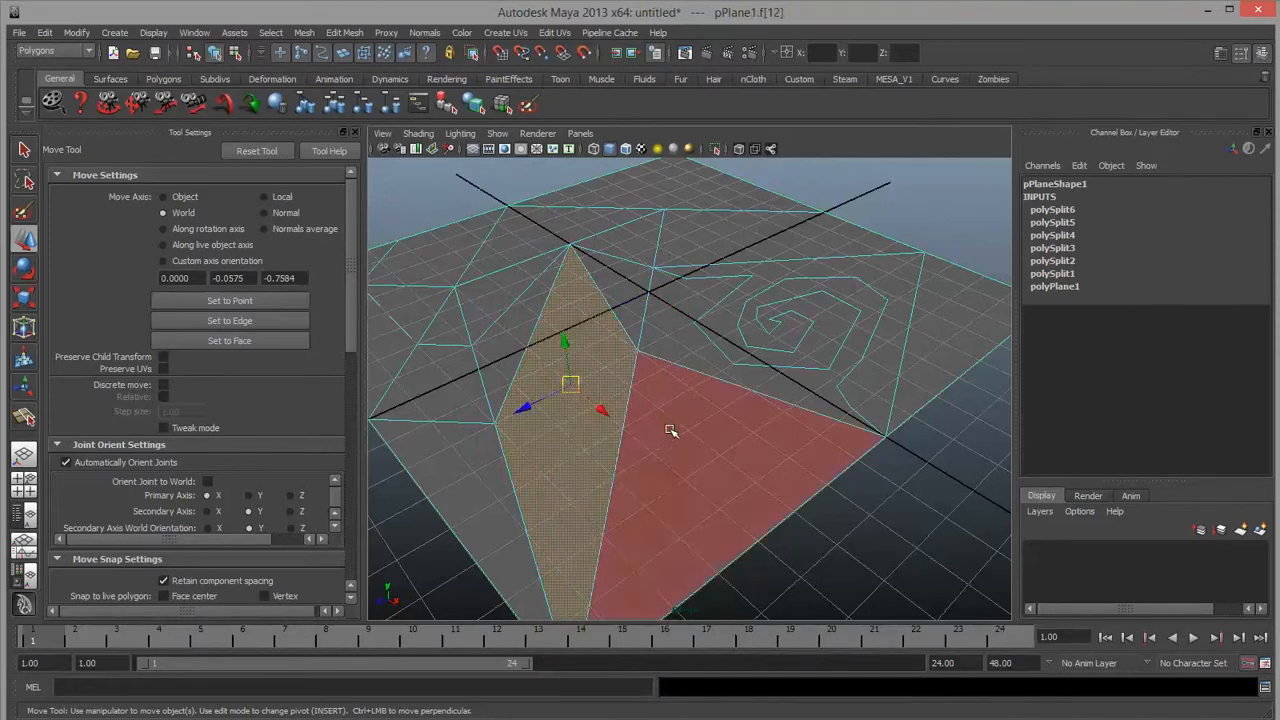
pyautogui.keyDown('alt'); pyautogui.moveTo(671, 429); pyautogui.dragTo(709, 419); pyautogui.keyUp('alt')
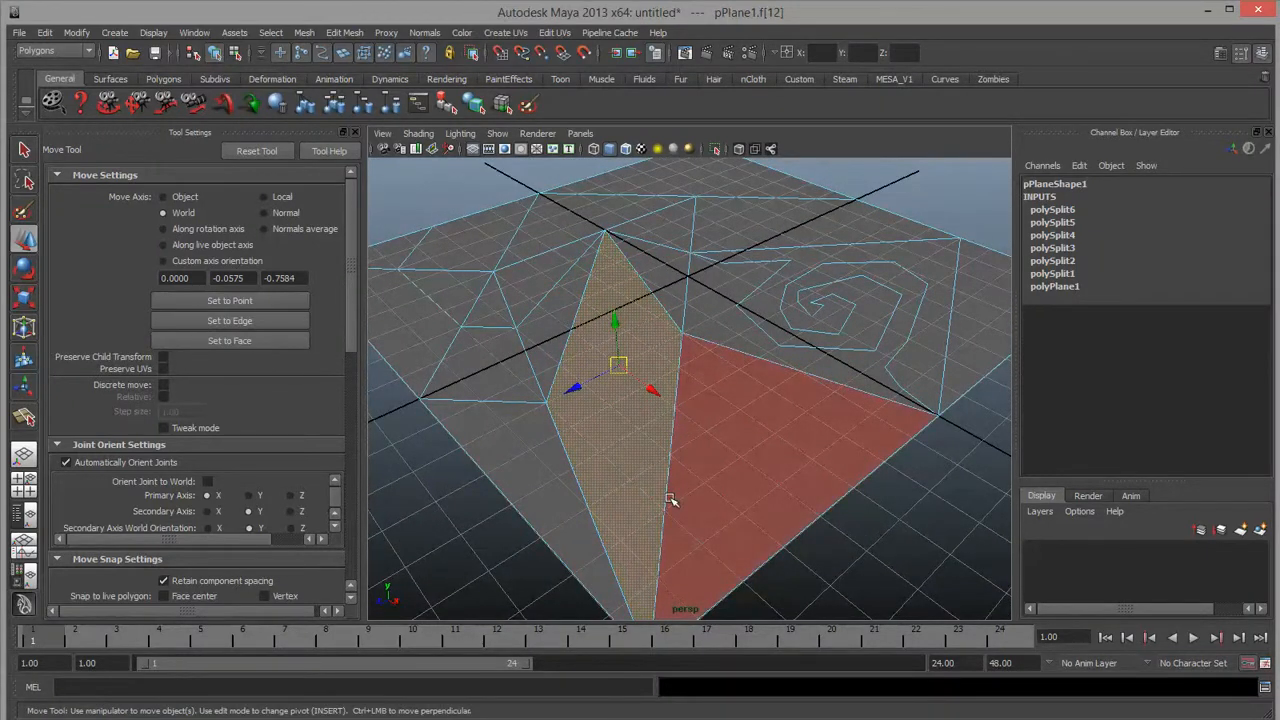
pyautogui.click(499, 365)
pyautogui.keyDown('alt'); pyautogui.moveTo(505, 370); pyautogui.dragTo(627, 441); pyautogui.keyUp('alt')
pyautogui.click(668, 304)
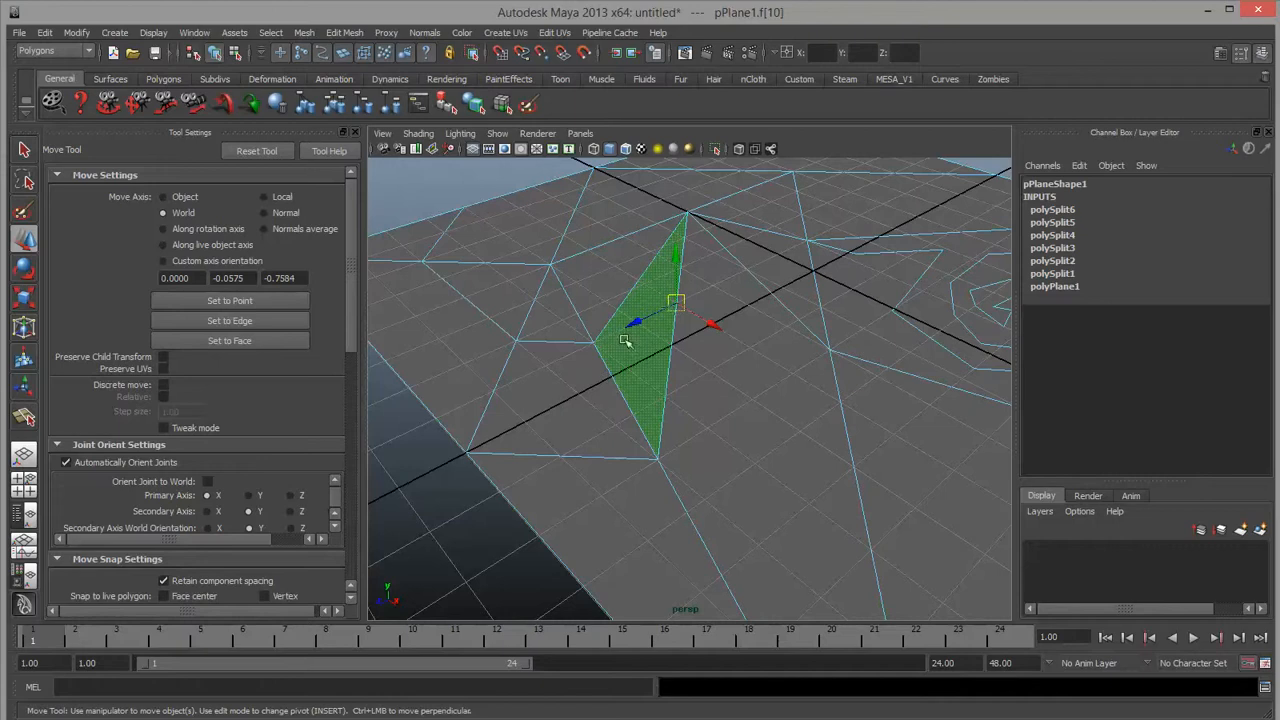
pyautogui.keyDown('alt'); pyautogui.moveTo(765, 404); pyautogui.dragTo(667, 408); pyautogui.keyUp('alt')
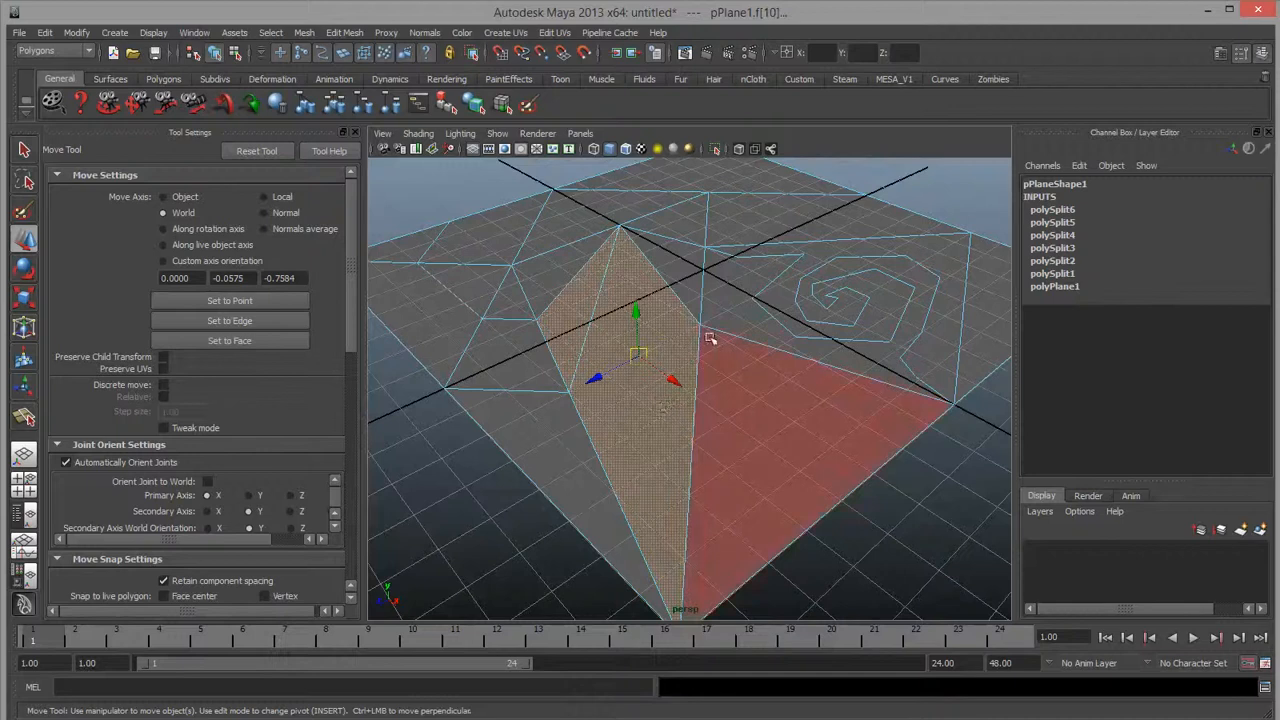
# Select the spiral-shaped face bordering the near edge of the split area and inspect it up close.
pyautogui.click(740, 287)
pyautogui.keyDown('alt'); pyautogui.moveTo(765, 407); pyautogui.dragTo(678, 438); pyautogui.keyUp('alt')
pyautogui.keyDown('alt'); pyautogui.moveTo(678, 438); pyautogui.dragTo(693, 491, button='right'); pyautogui.keyUp('alt')
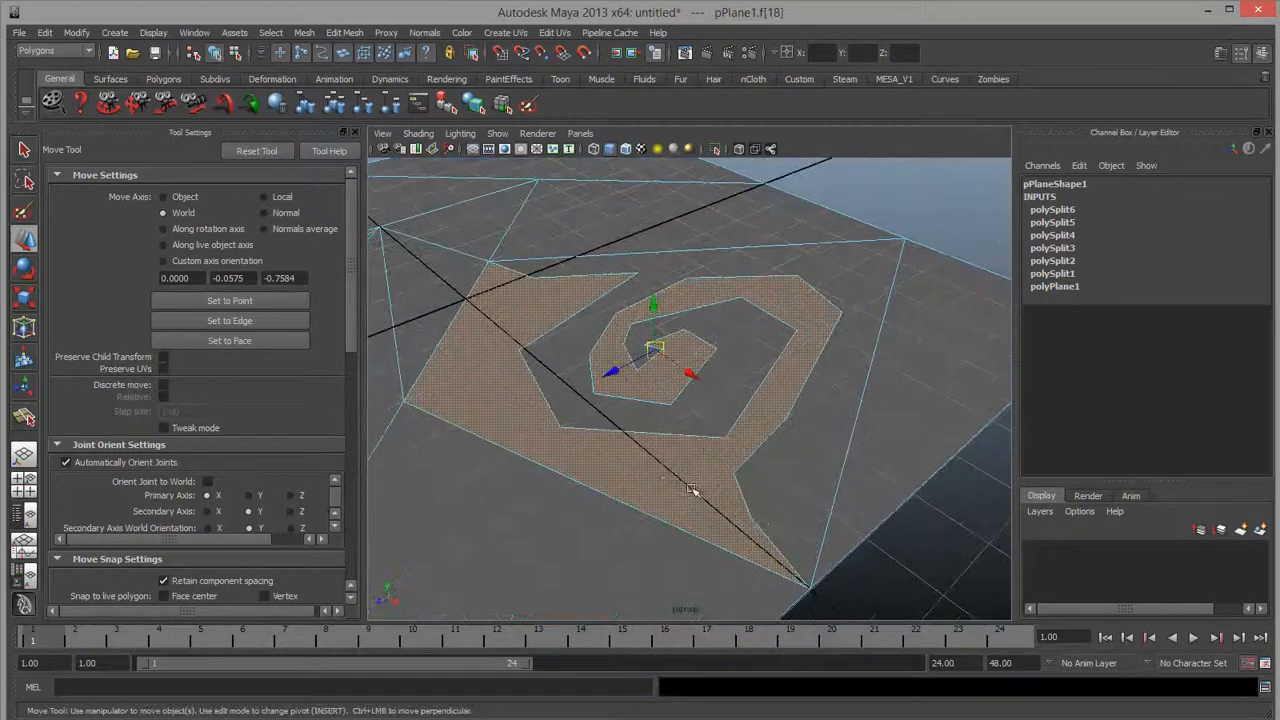
pyautogui.keyDown('alt'); pyautogui.moveTo(670, 473); pyautogui.dragTo(706, 460, button='middle'); pyautogui.keyUp('alt')
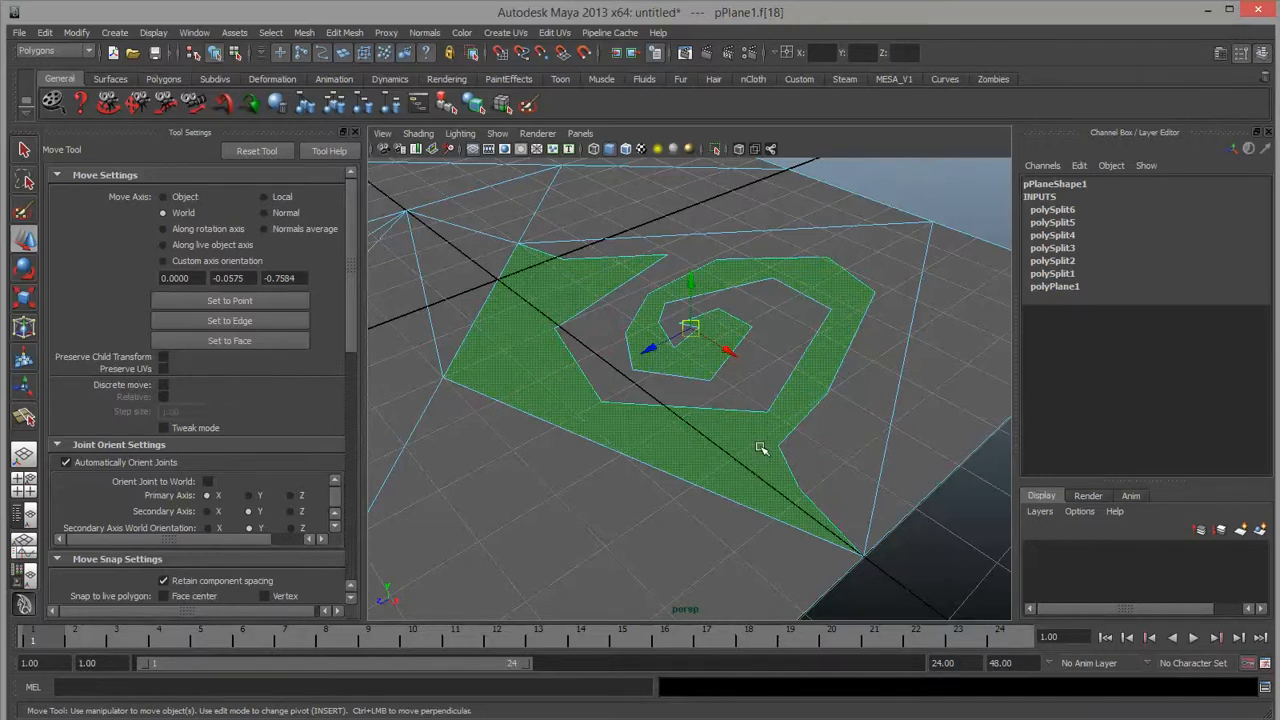
# Examine the selected spiral-shaped face up close from low and high viewing angles.
pyautogui.scroll(2, 773, 398)
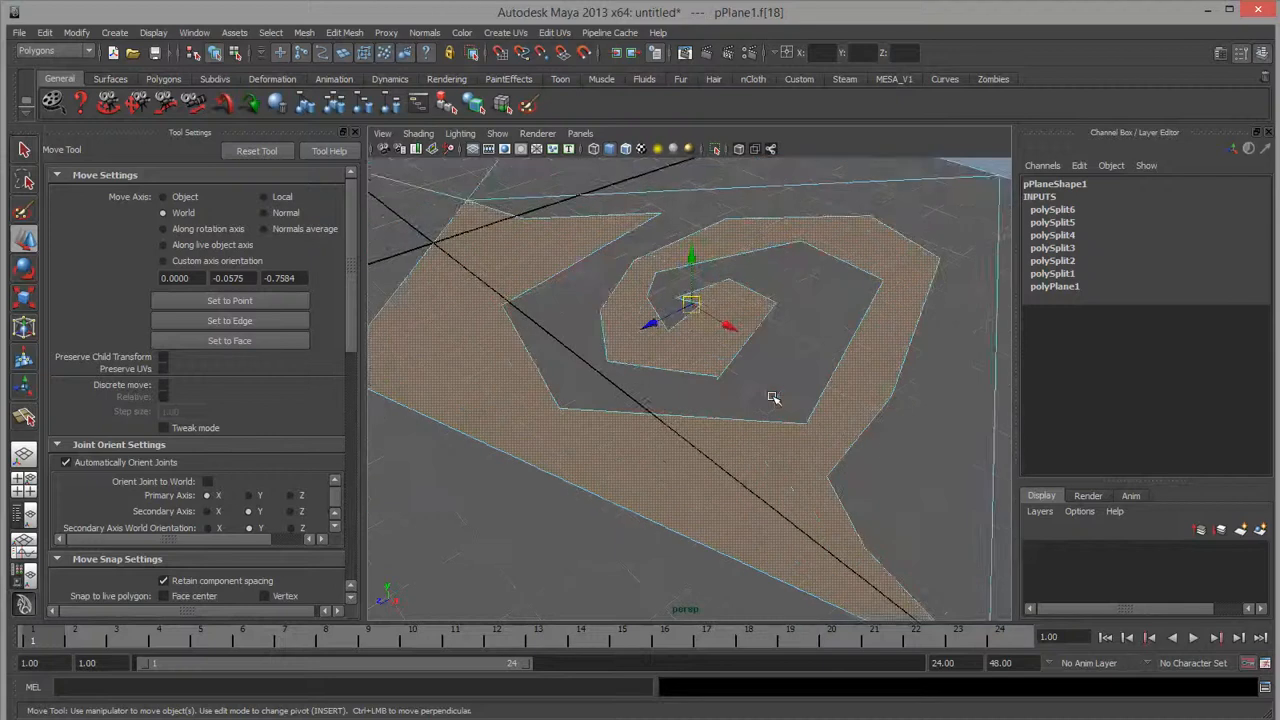
pyautogui.scroll(-2, 773, 398)
pyautogui.keyDown('alt'); pyautogui.moveTo(774, 400); pyautogui.dragTo(707, 395); pyautogui.keyUp('alt')
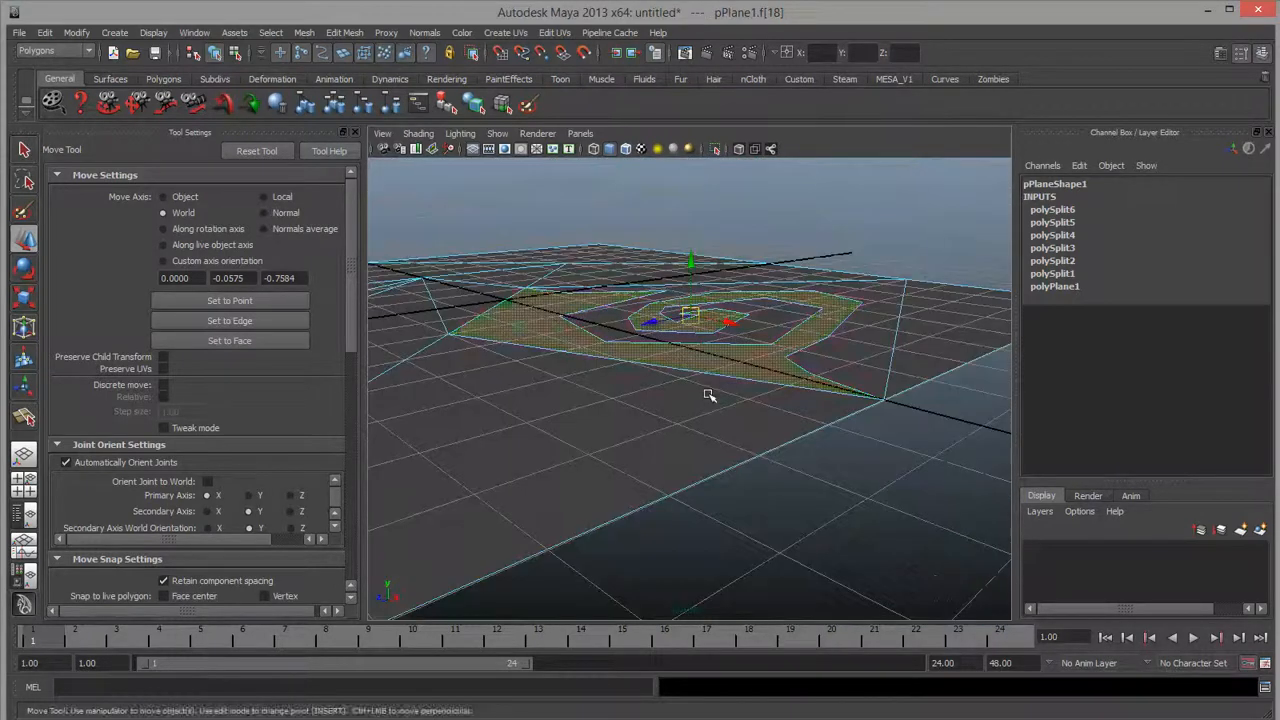
pyautogui.keyDown('alt'); pyautogui.moveTo(707, 395); pyautogui.dragTo(677, 389, button='right'); pyautogui.keyUp('alt')
pyautogui.keyDown('alt'); pyautogui.moveTo(679, 391); pyautogui.dragTo(697, 430); pyautogui.keyUp('alt')
pyautogui.keyDown('alt'); pyautogui.moveTo(697, 432); pyautogui.dragTo(733, 450, button='right'); pyautogui.keyUp('alt')
pyautogui.keyDown('alt'); pyautogui.moveTo(728, 440); pyautogui.dragTo(713, 465); pyautogui.keyUp('alt')
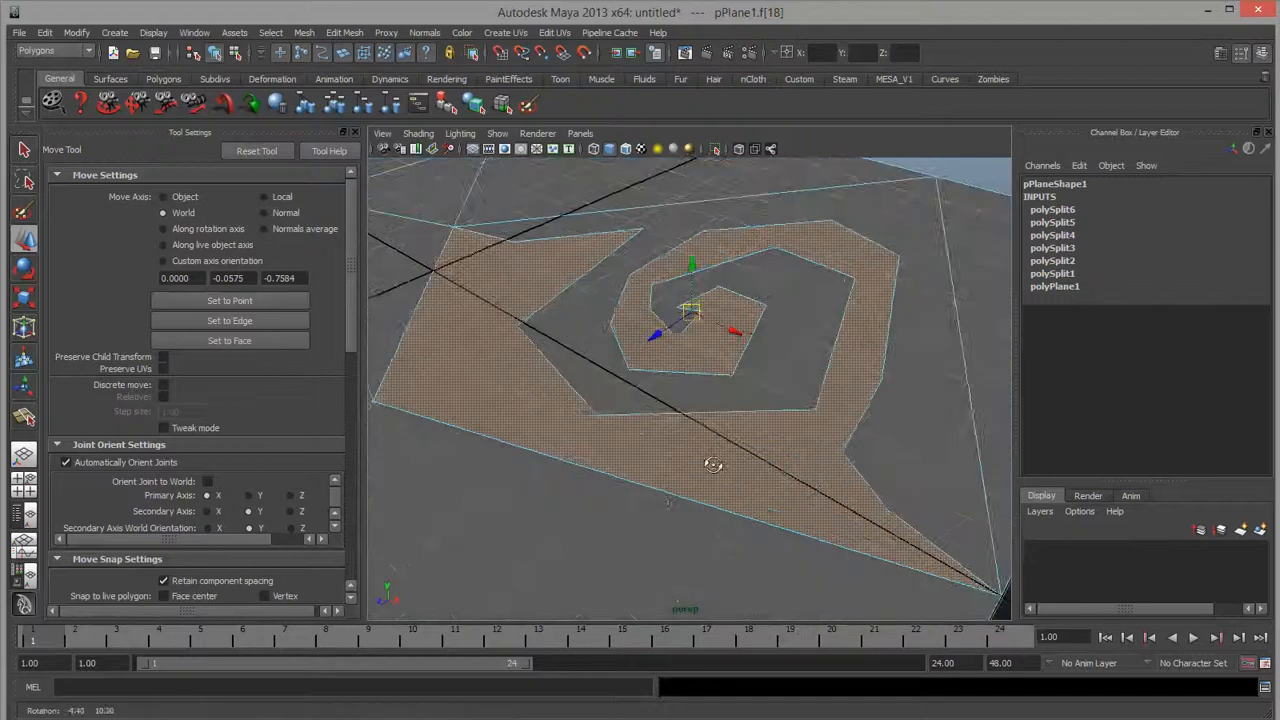
pyautogui.keyDown('alt'); pyautogui.moveTo(720, 458); pyautogui.dragTo(606, 451, button='right'); pyautogui.keyUp('alt')
pyautogui.keyDown('alt'); pyautogui.moveTo(606, 451); pyautogui.dragTo(648, 365); pyautogui.keyUp('alt')
pyautogui.scroll(-5, 695, 443)
# Return to object selection and delete the entire split plane.
pyautogui.moveTo(648, 365); pyautogui.dragTo(863, 260, button='right')
pyautogui.click(505, 258)
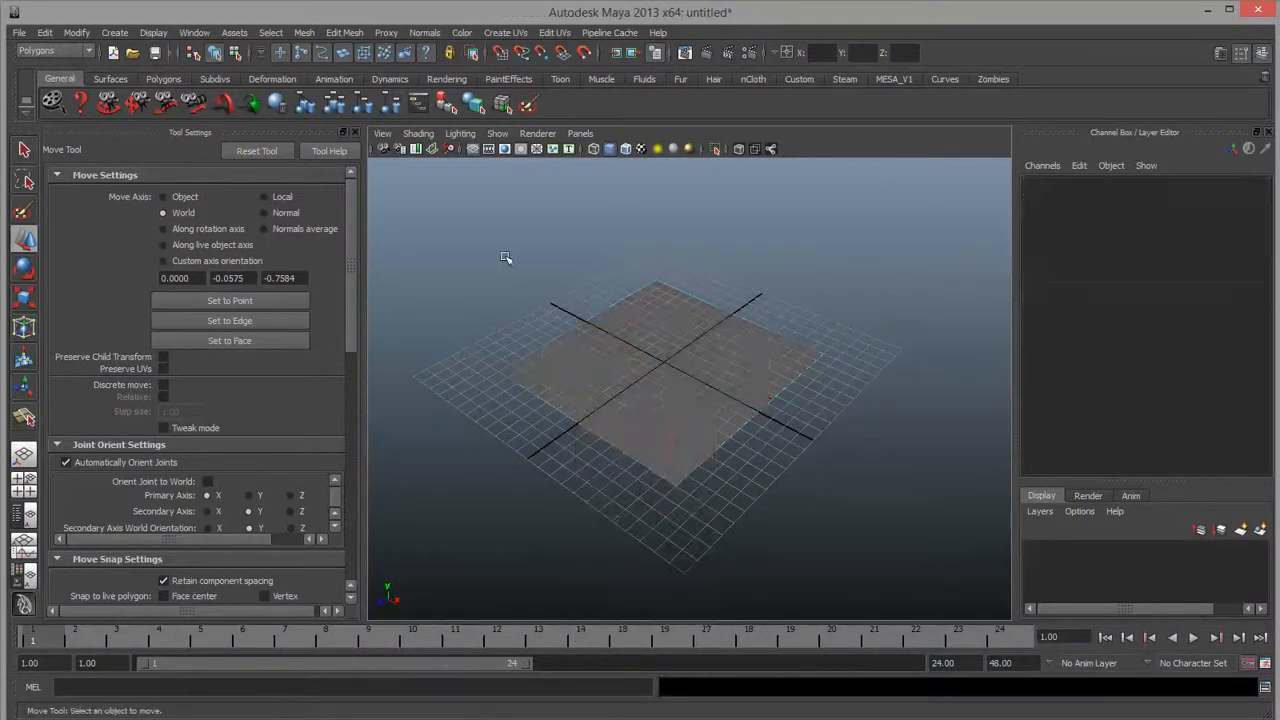
pyautogui.moveTo(505, 258); pyautogui.dragTo(808, 543)
pyautogui.press('Delete')
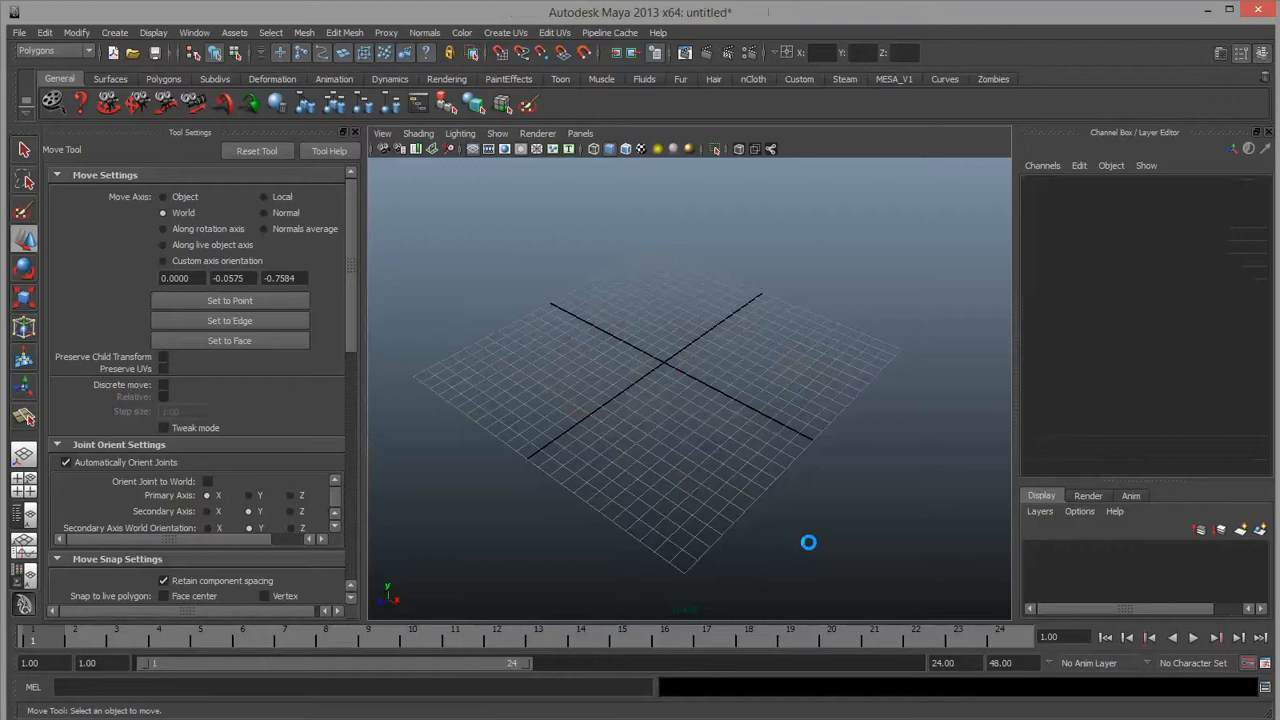
# Create a new polygon plane at the origin, scale it uniformly to about 19.28, and show its polyPlane1 settings.
pyautogui.click(116, 33)
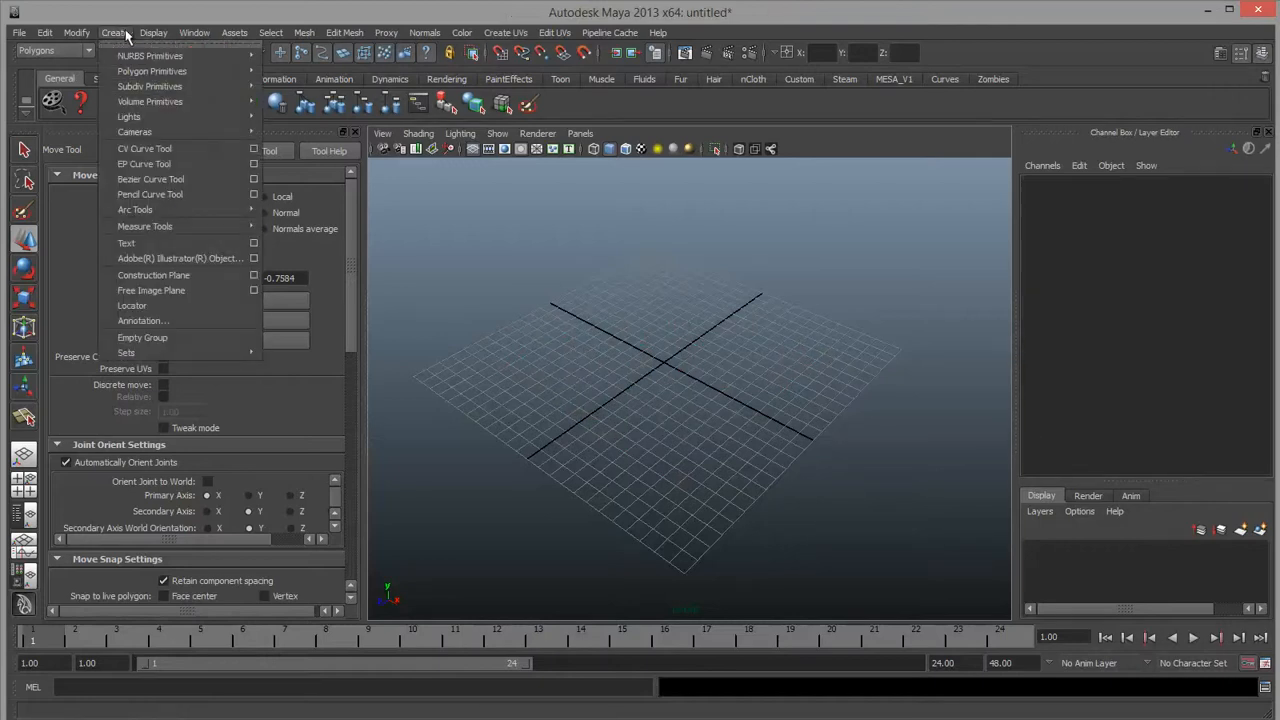
pyautogui.moveTo(141, 72)
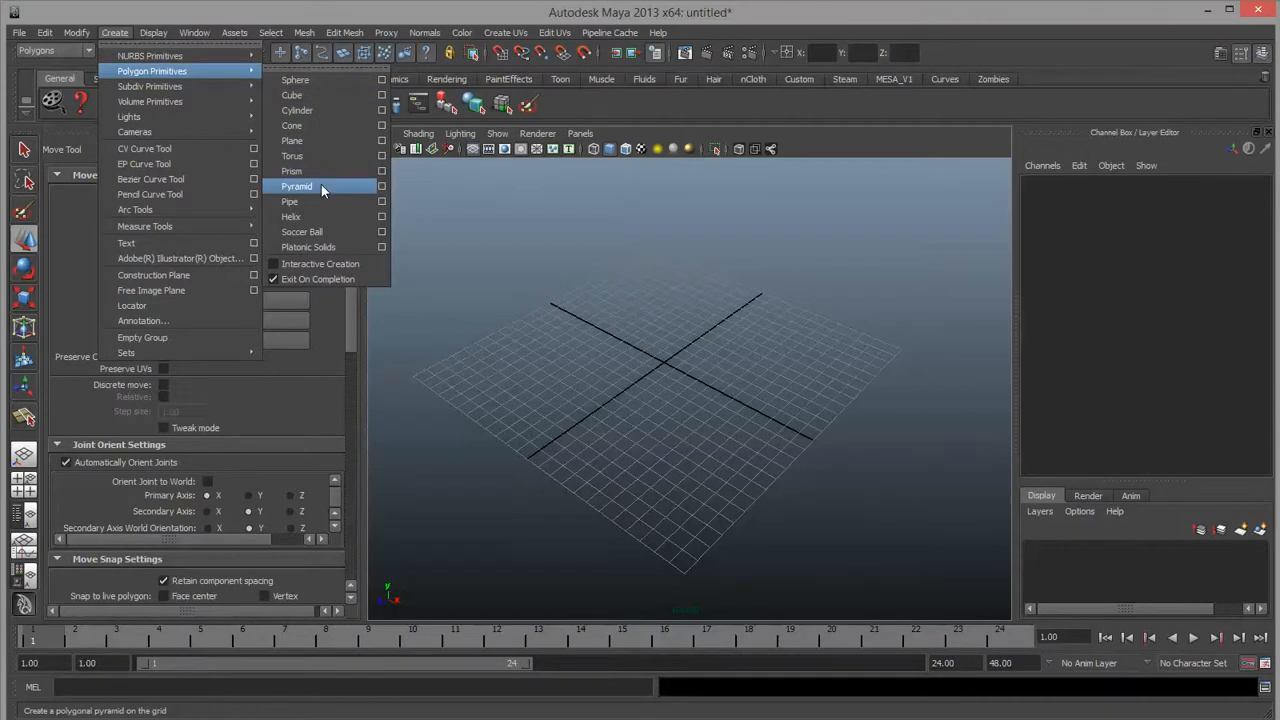
pyautogui.click(317, 140)
pyautogui.press('r')
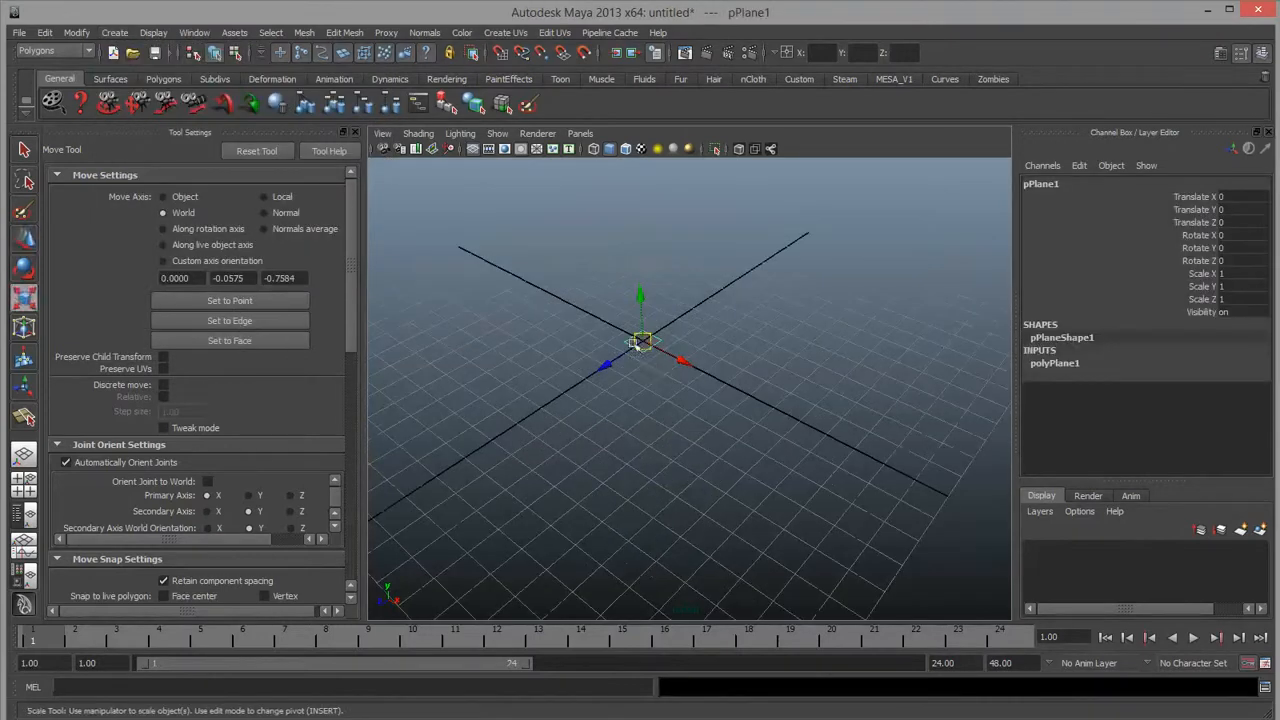
pyautogui.moveTo(642, 341); pyautogui.dragTo(975, 370)
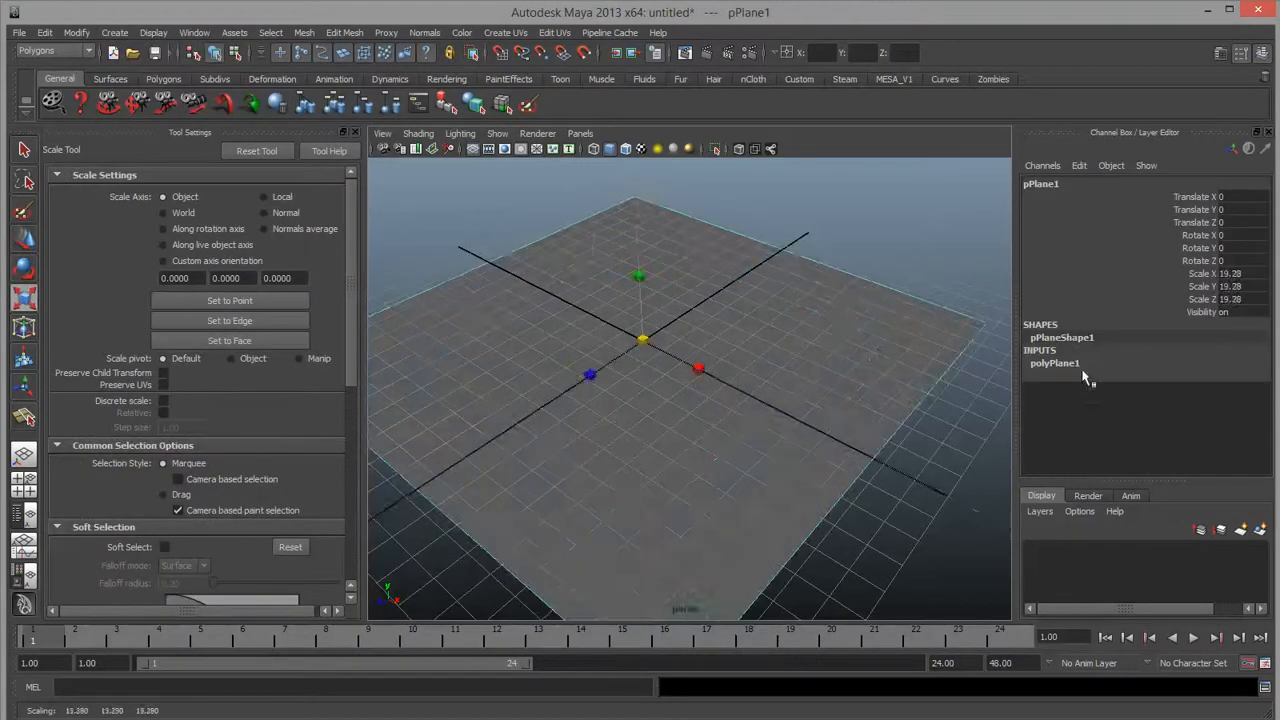
pyautogui.click(1058, 363)
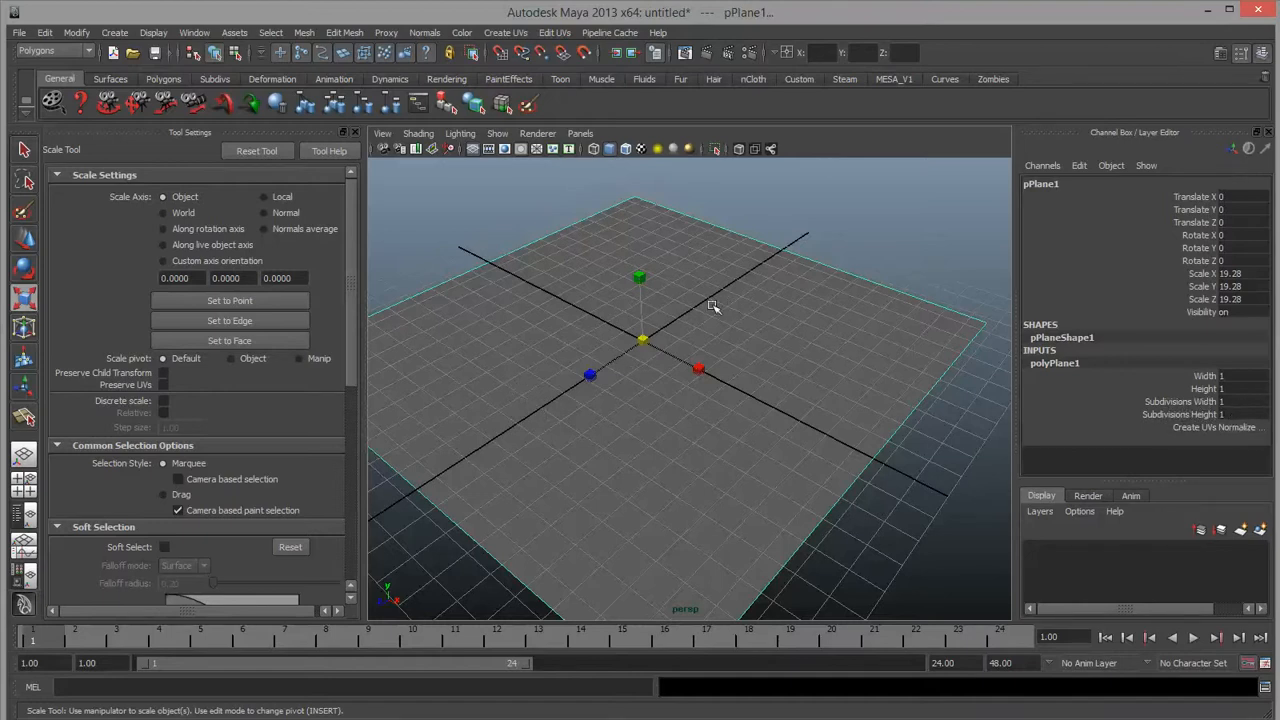
# Begin an unconstrained Split Polygon cut at the plane's far corner and zigzag through five interior points to outline a tree's left branches.
pyautogui.moveTo(714, 305); pyautogui.dragTo(657, 271, button='right')
pyautogui.click(732, 239)
pyautogui.keyDown('alt'); pyautogui.moveTo(516, 486); pyautogui.dragTo(634, 286); pyautogui.keyUp('alt')
pyautogui.keyDown('alt'); pyautogui.moveTo(634, 286); pyautogui.dragTo(645, 326, button='middle'); pyautogui.keyUp('alt')
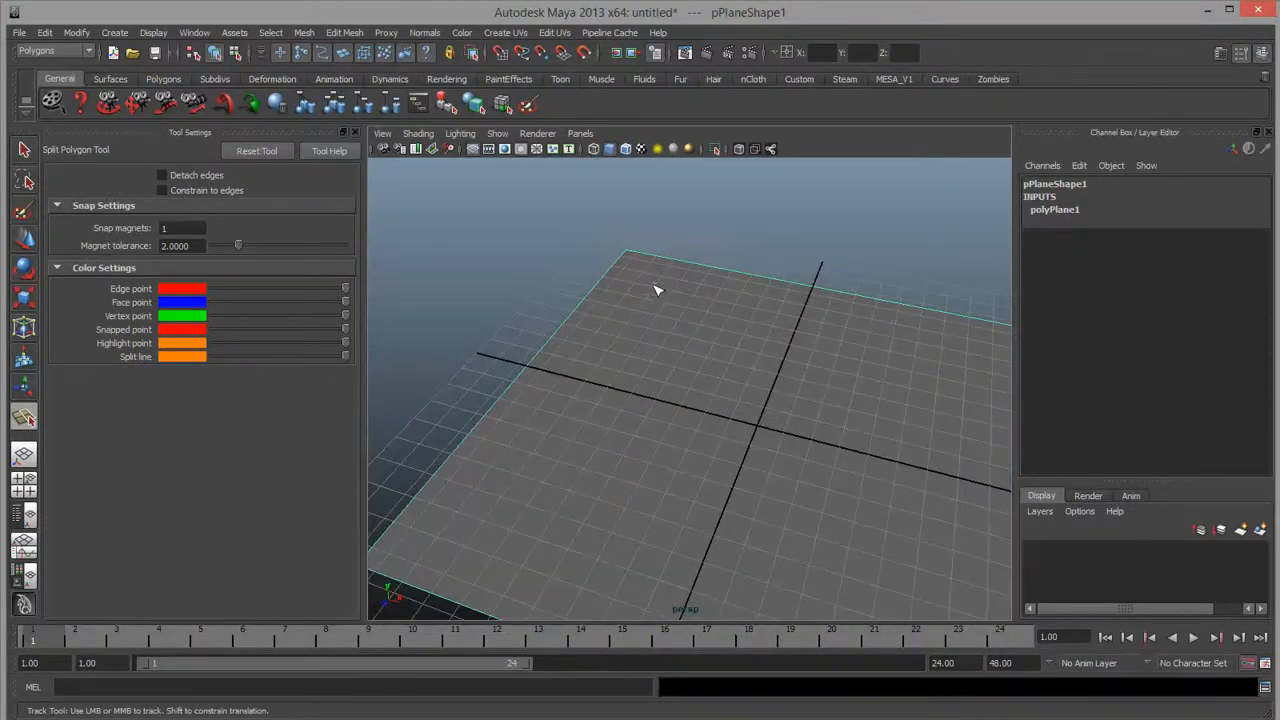
pyautogui.click(622, 247)
pyautogui.keyDown('alt'); pyautogui.moveTo(660, 360); pyautogui.dragTo(586, 309, button='middle'); pyautogui.keyUp('alt')
pyautogui.click(594, 271)
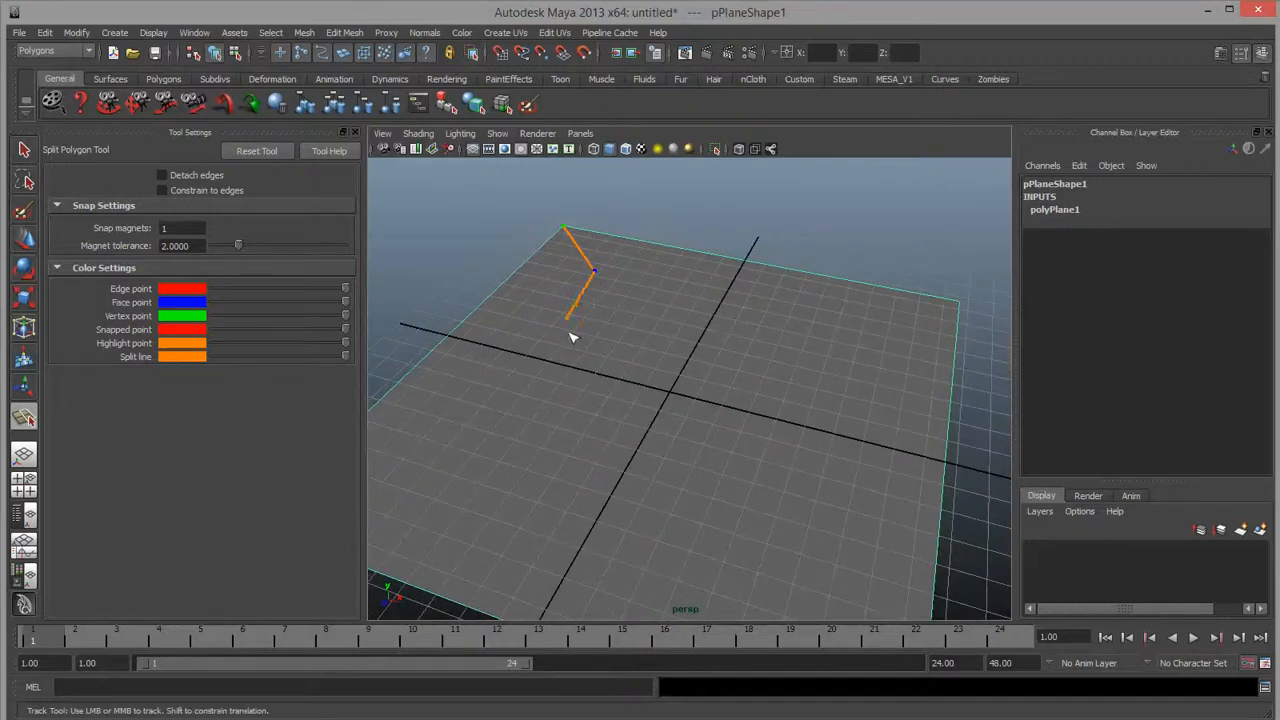
pyautogui.click(578, 342)
pyautogui.click(596, 337)
pyautogui.click(578, 411)
pyautogui.click(611, 401)
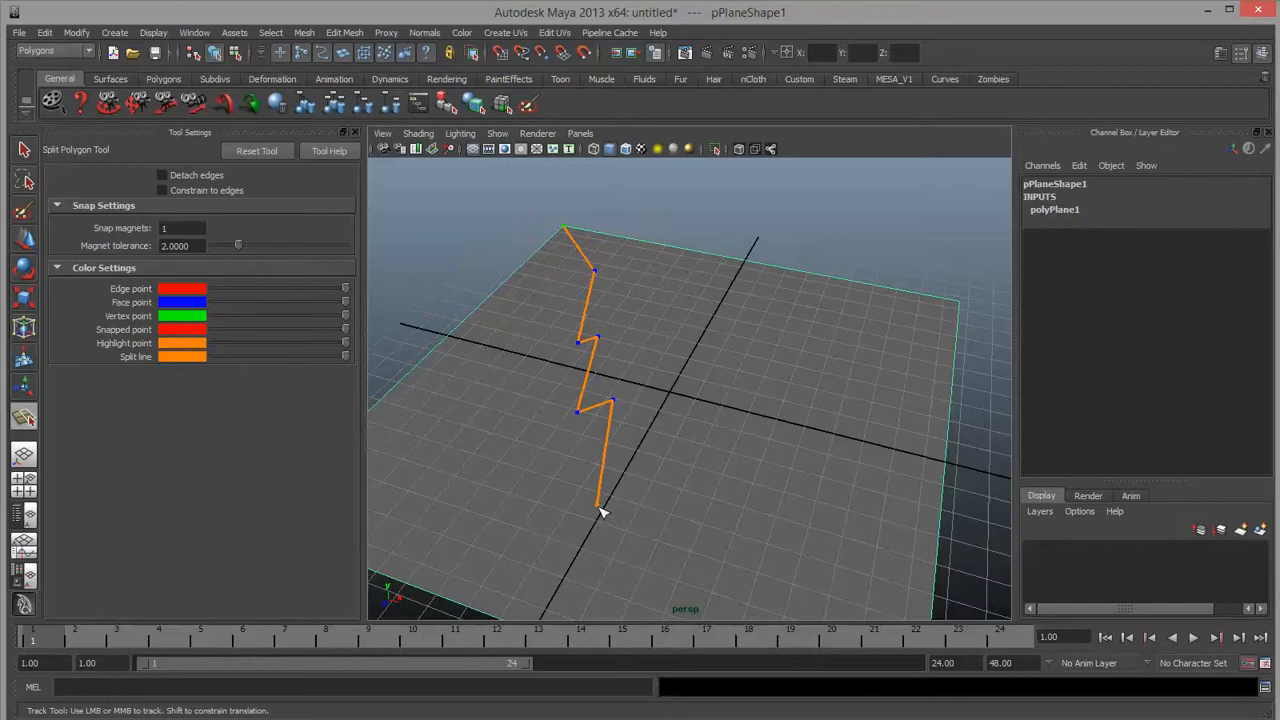
# Continue the zigzag cut around the lowest left branch and the trunk base, and finish it at the plane's near corner.
pyautogui.click(596, 508)
pyautogui.click(668, 472)
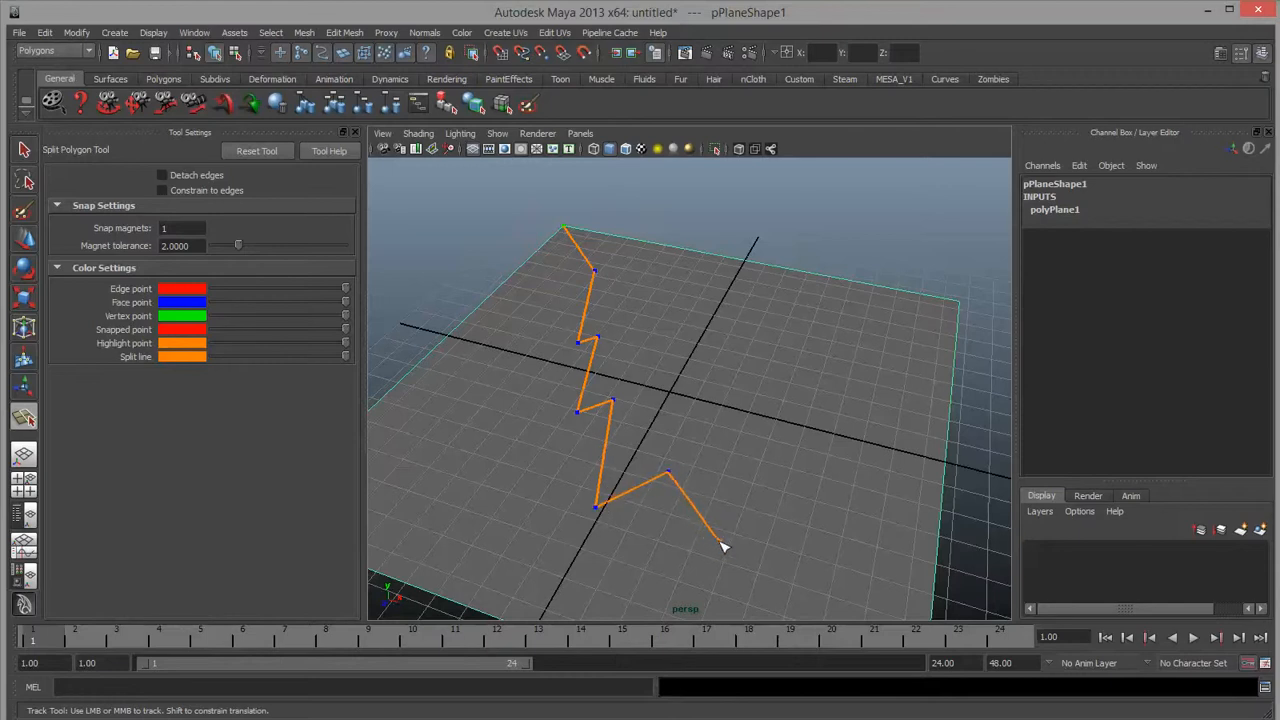
pyautogui.click(720, 541)
pyautogui.keyDown('alt'); pyautogui.moveTo(786, 543); pyautogui.dragTo(693, 428); pyautogui.keyUp('alt')
pyautogui.keyDown('alt'); pyautogui.moveTo(749, 506); pyautogui.dragTo(734, 366, button='middle'); pyautogui.keyUp('alt')
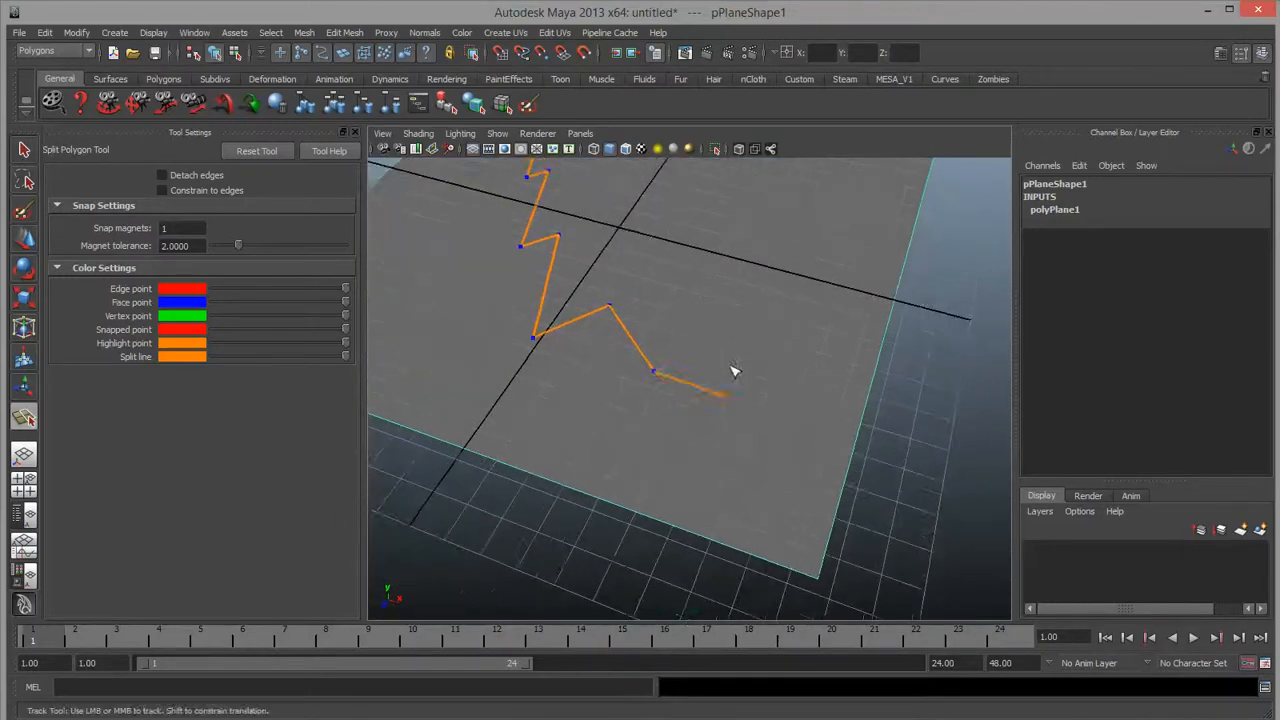
pyautogui.click(739, 329)
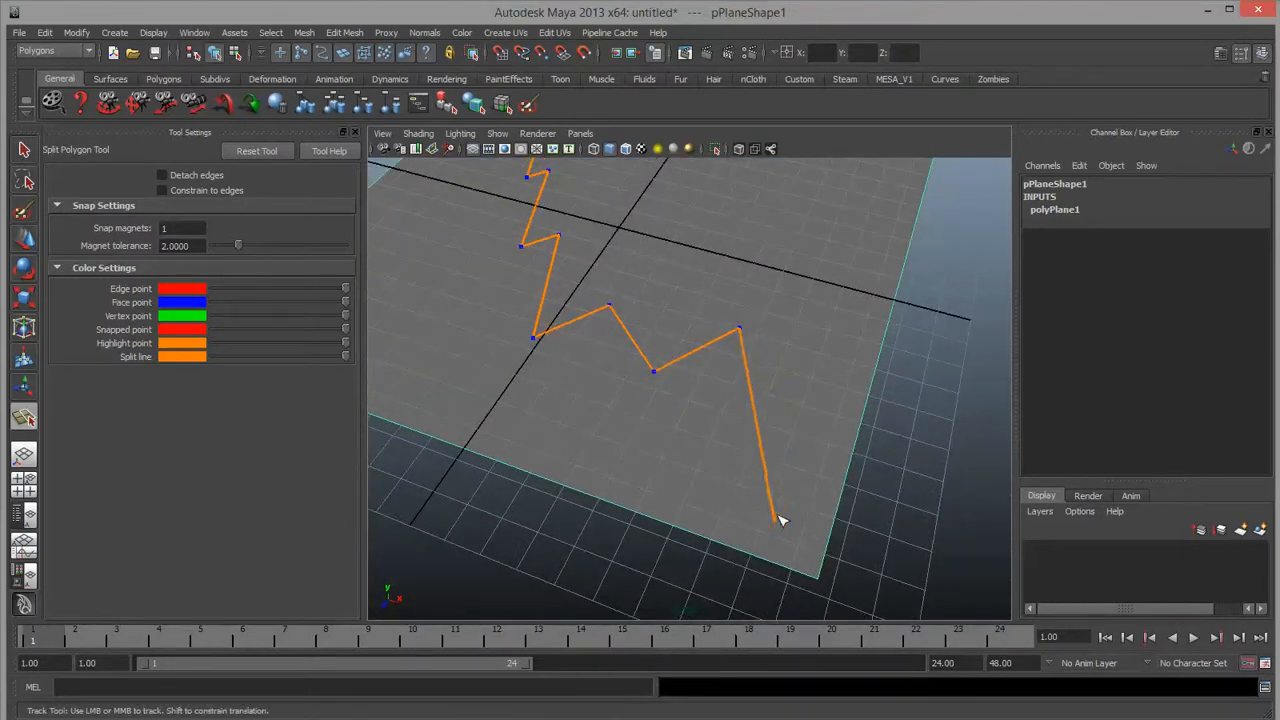
pyautogui.press('r')
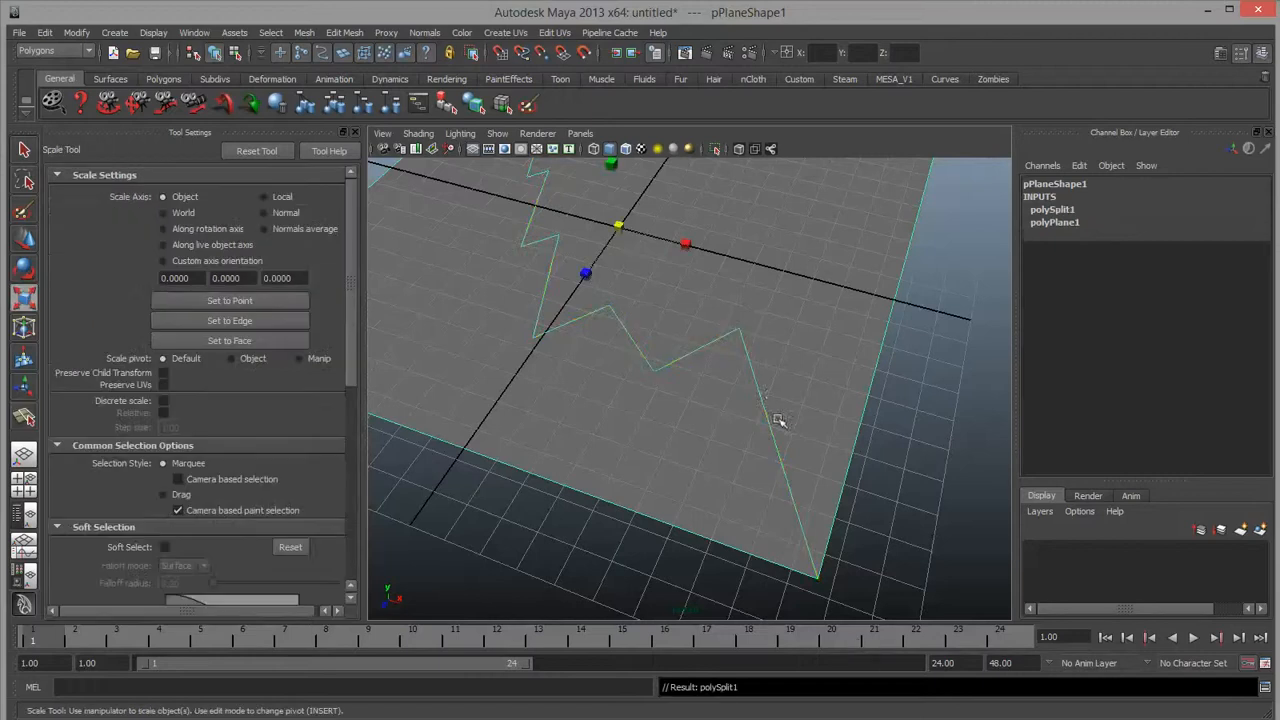
# Split the right-hand face with a second zigzag from the trunk base's right vertex up to the treetop vertex, forming the right branches.
pyautogui.keyDown('alt'); pyautogui.moveTo(722, 281); pyautogui.dragTo(735, 351, button='middle'); pyautogui.keyUp('alt')
pyautogui.press('y')
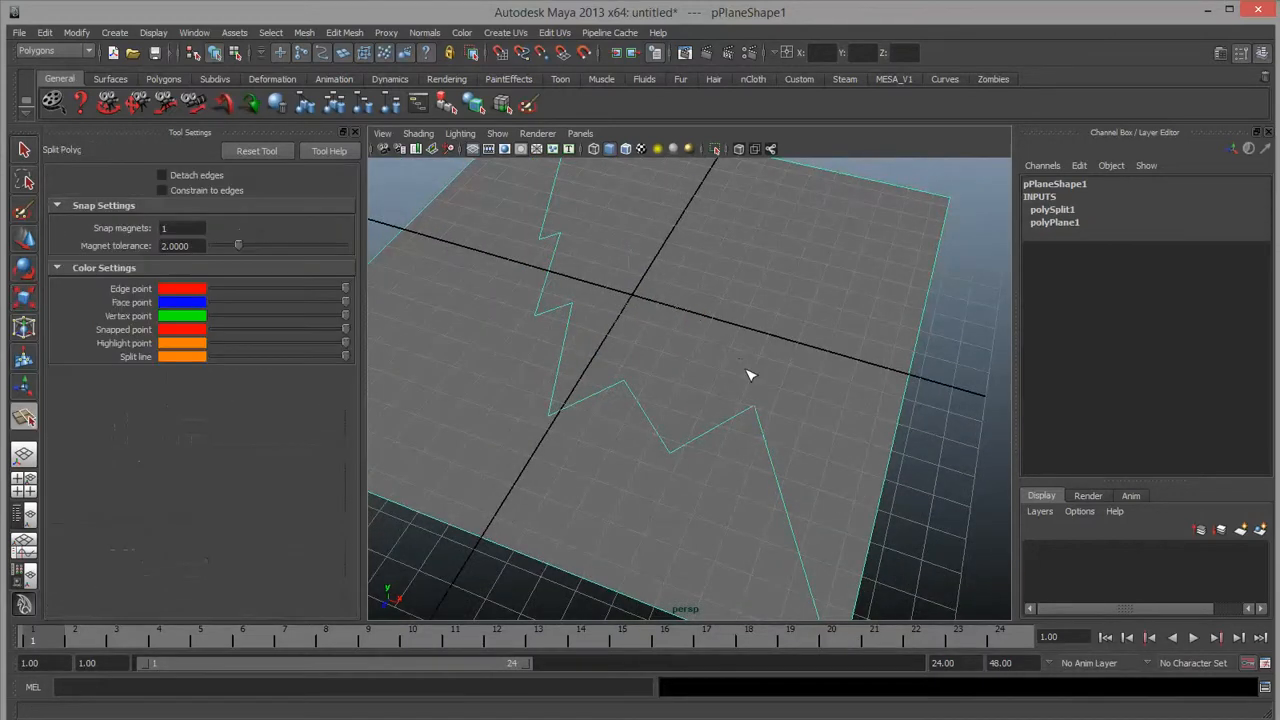
pyautogui.moveTo(736, 366); pyautogui.dragTo(716, 348)
pyautogui.click(771, 318)
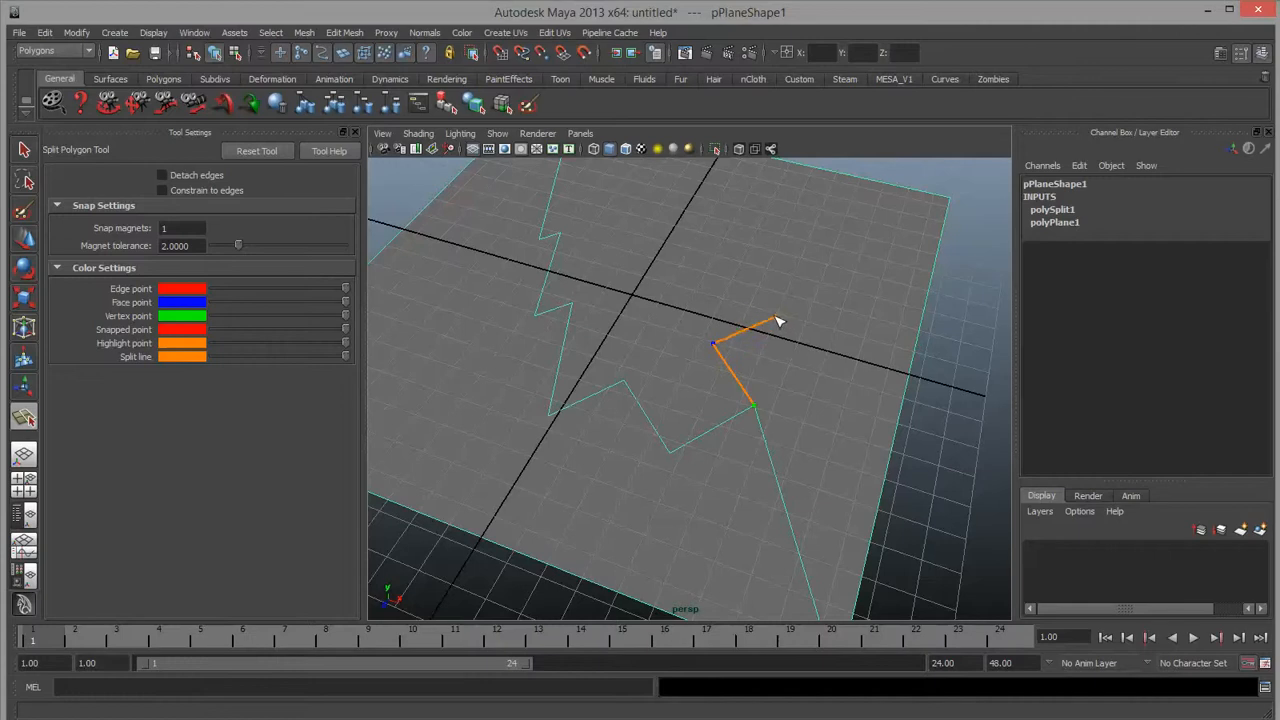
pyautogui.moveTo(700, 291); pyautogui.dragTo(631, 220)
pyautogui.keyDown('alt'); pyautogui.moveTo(629, 219); pyautogui.dragTo(677, 341, button='middle'); pyautogui.keyUp('alt')
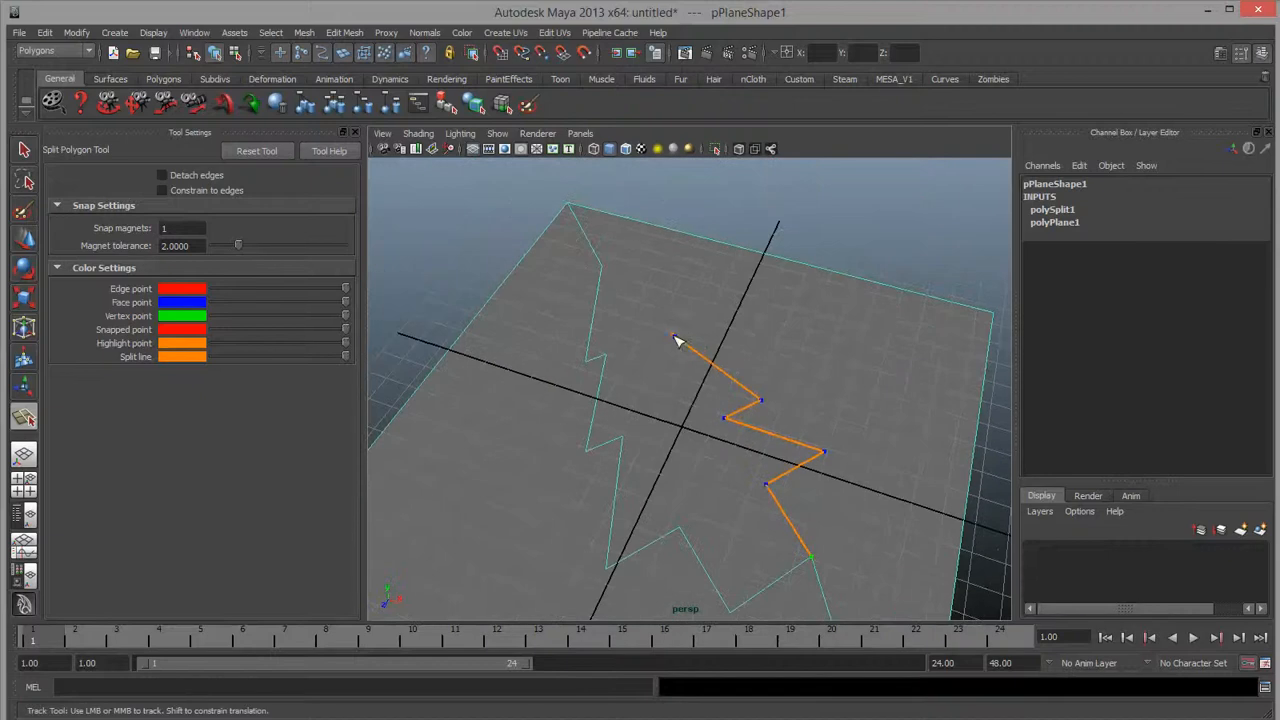
pyautogui.moveTo(700, 339); pyautogui.dragTo(698, 323)
pyautogui.moveTo(698, 323); pyautogui.dragTo(601, 267)
pyautogui.moveTo(707, 261); pyautogui.dragTo(681, 430)
pyautogui.keyDown('alt'); pyautogui.moveTo(685, 405); pyautogui.dragTo(686, 354, button='middle'); pyautogui.keyUp('alt')
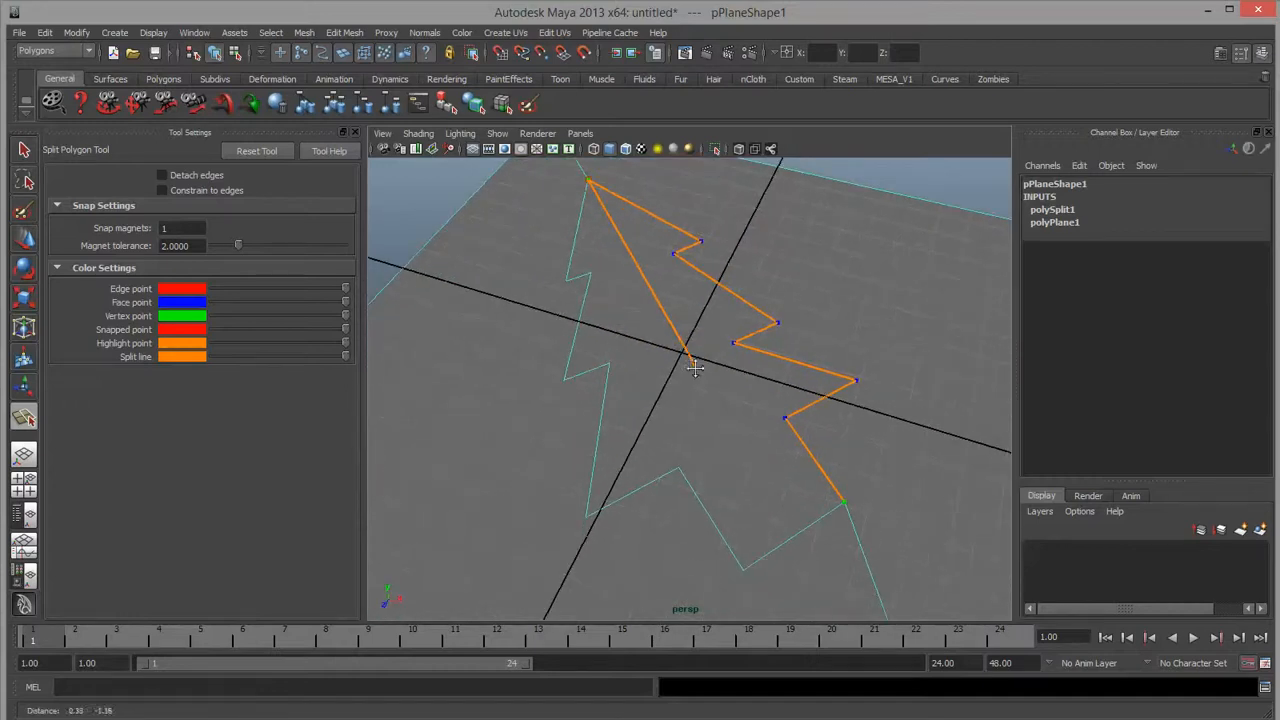
pyautogui.press('Return')
pyautogui.press('r')
# Switch to face selection and delete the two outer faces on either side of the tree shape.
pyautogui.keyDown('alt'); pyautogui.moveTo(734, 443); pyautogui.dragTo(703, 418); pyautogui.keyUp('alt')
pyautogui.moveTo(720, 490); pyautogui.dragTo(737, 545, button='right')
pyautogui.click(689, 528)
pyautogui.keyDown('shift'); pyautogui.click(868, 430); pyautogui.keyUp('shift')
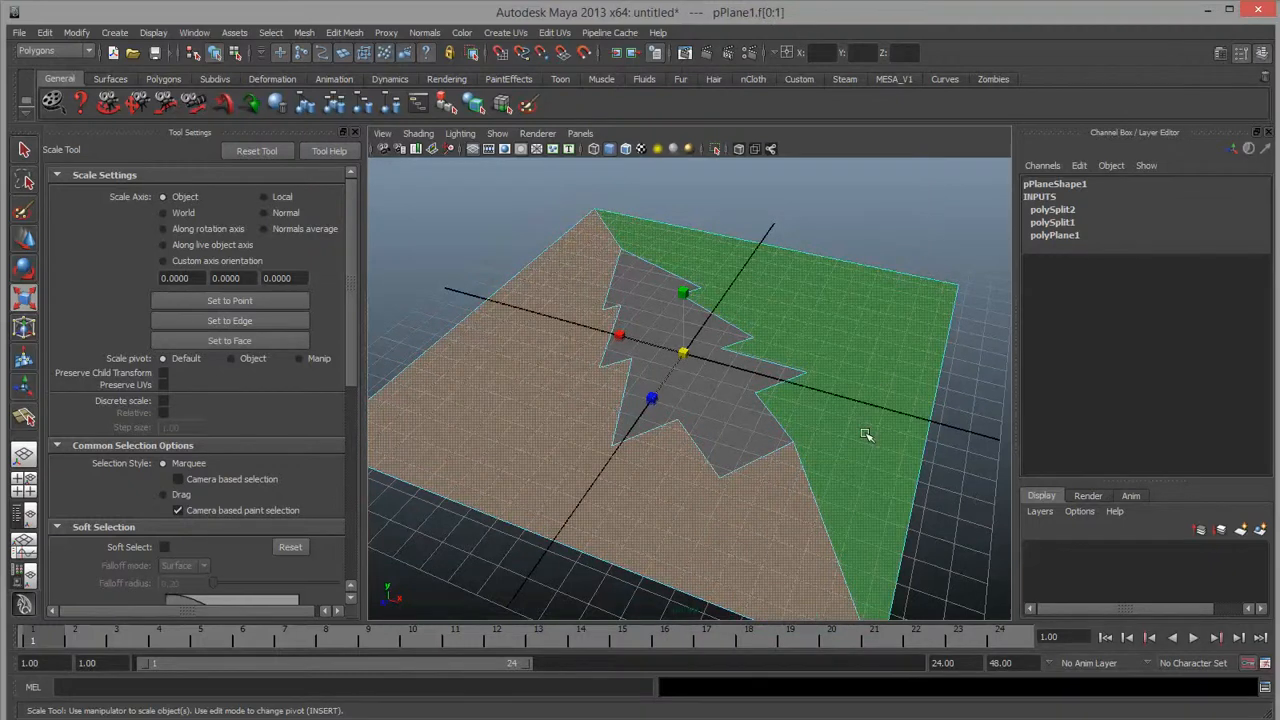
pyautogui.press('Delete')
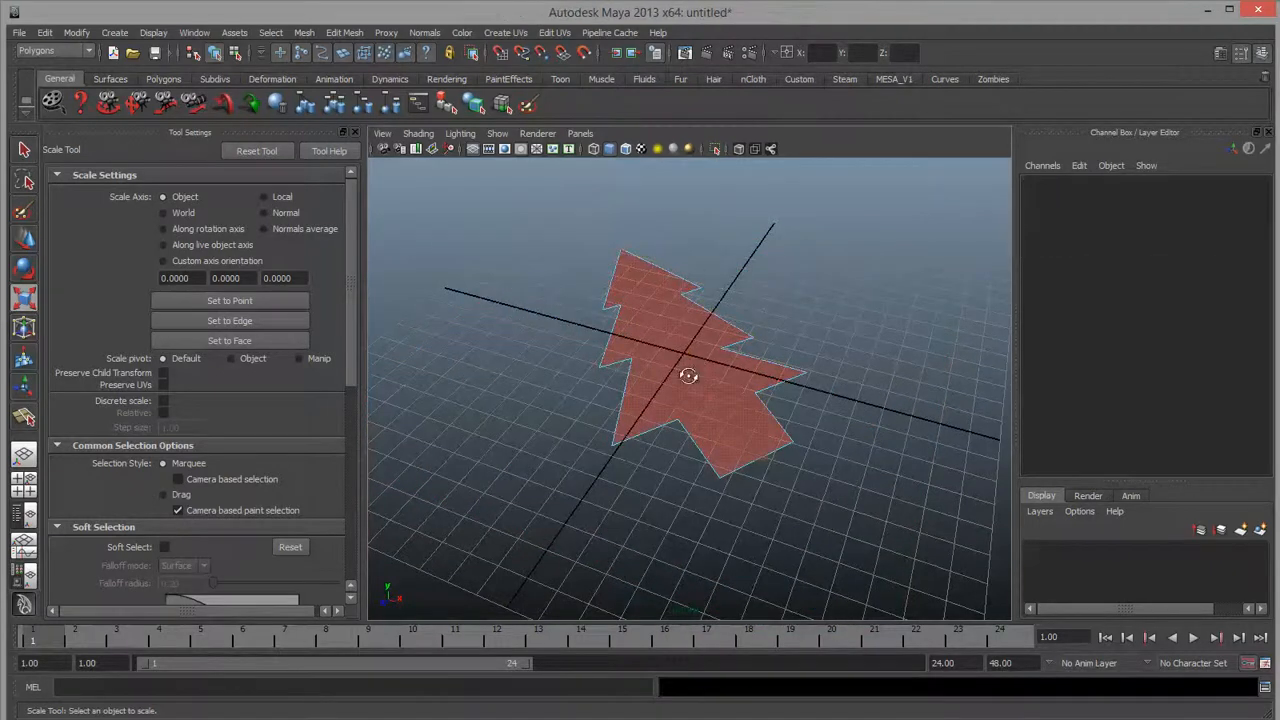
# Switch to vertex selection and move the notch vertex beneath the tree's middle right branch upward.
pyautogui.keyDown('alt'); pyautogui.moveTo(686, 371); pyautogui.dragTo(656, 352); pyautogui.keyUp('alt')
pyautogui.click(687, 325)
pyautogui.rightClick(688, 325)
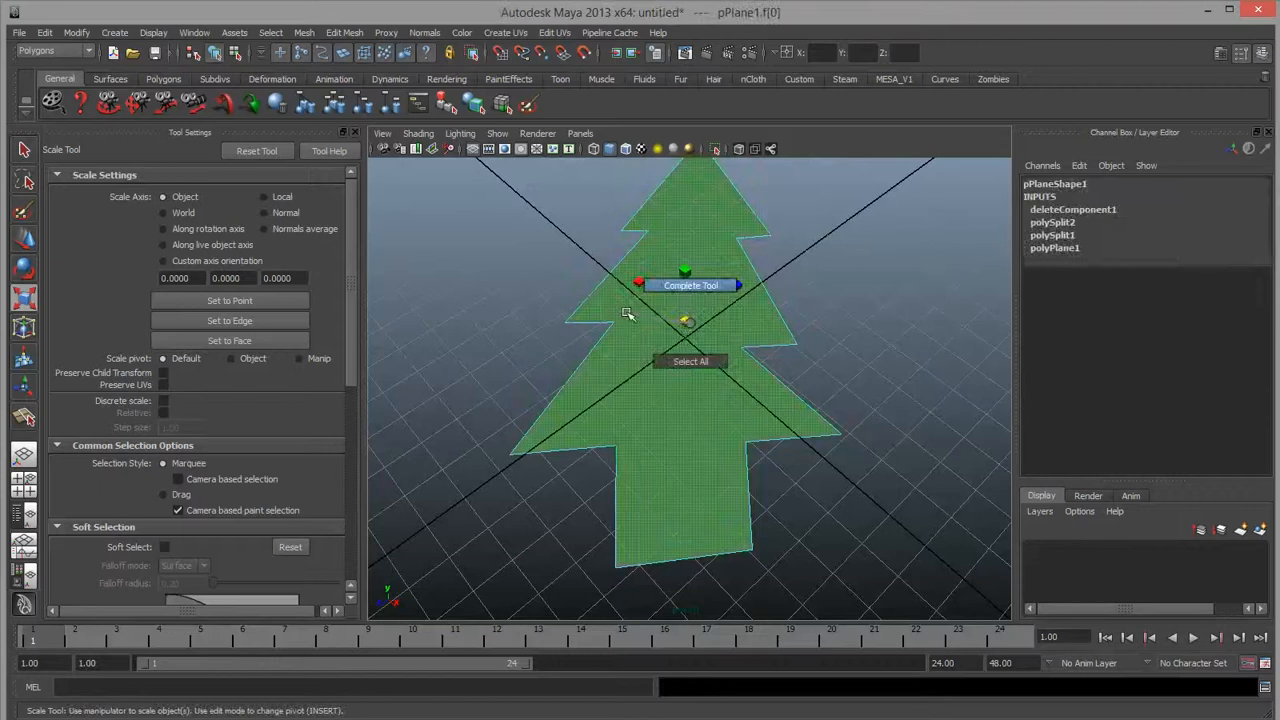
pyautogui.moveTo(651, 334); pyautogui.dragTo(580, 346, button='right')
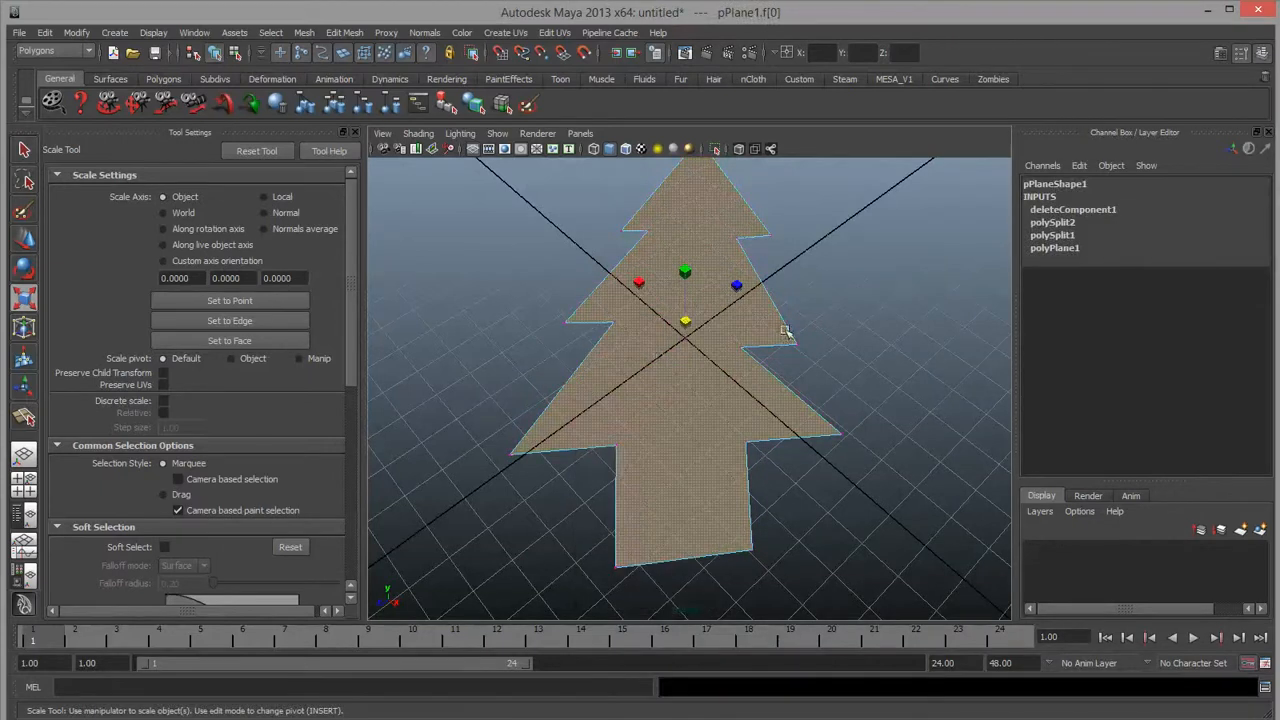
pyautogui.moveTo(722, 336); pyautogui.dragTo(780, 390)
pyautogui.press('w')
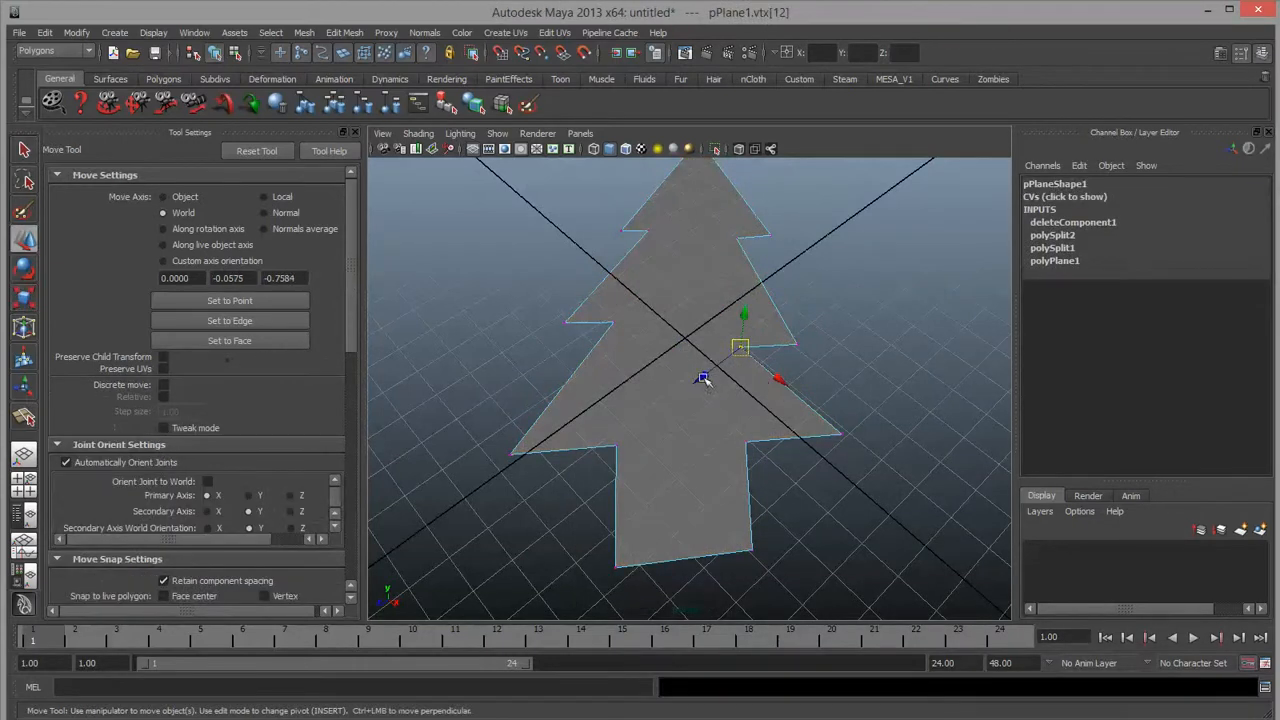
pyautogui.moveTo(706, 377); pyautogui.dragTo(785, 353)
# Reposition the middle right branch's tip vertex, fine-tune the notch vertex beneath it, and return to object selection.
pyautogui.click(796, 344)
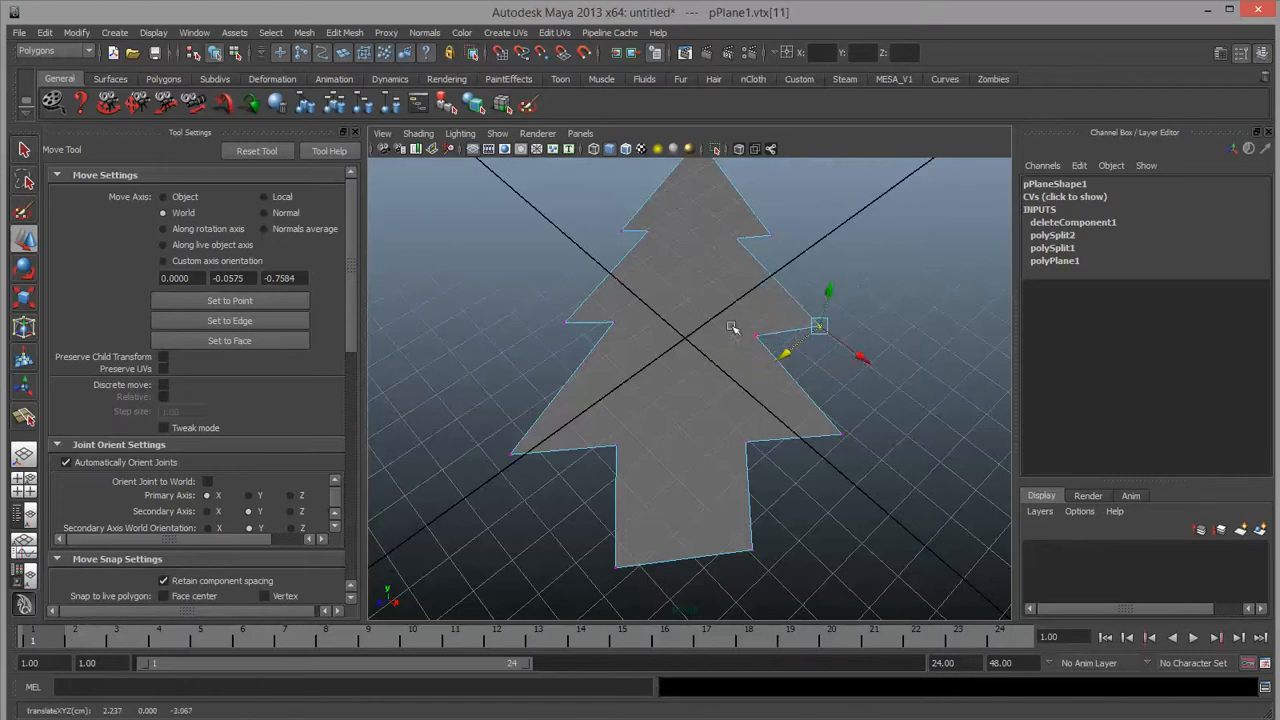
pyautogui.click(757, 338)
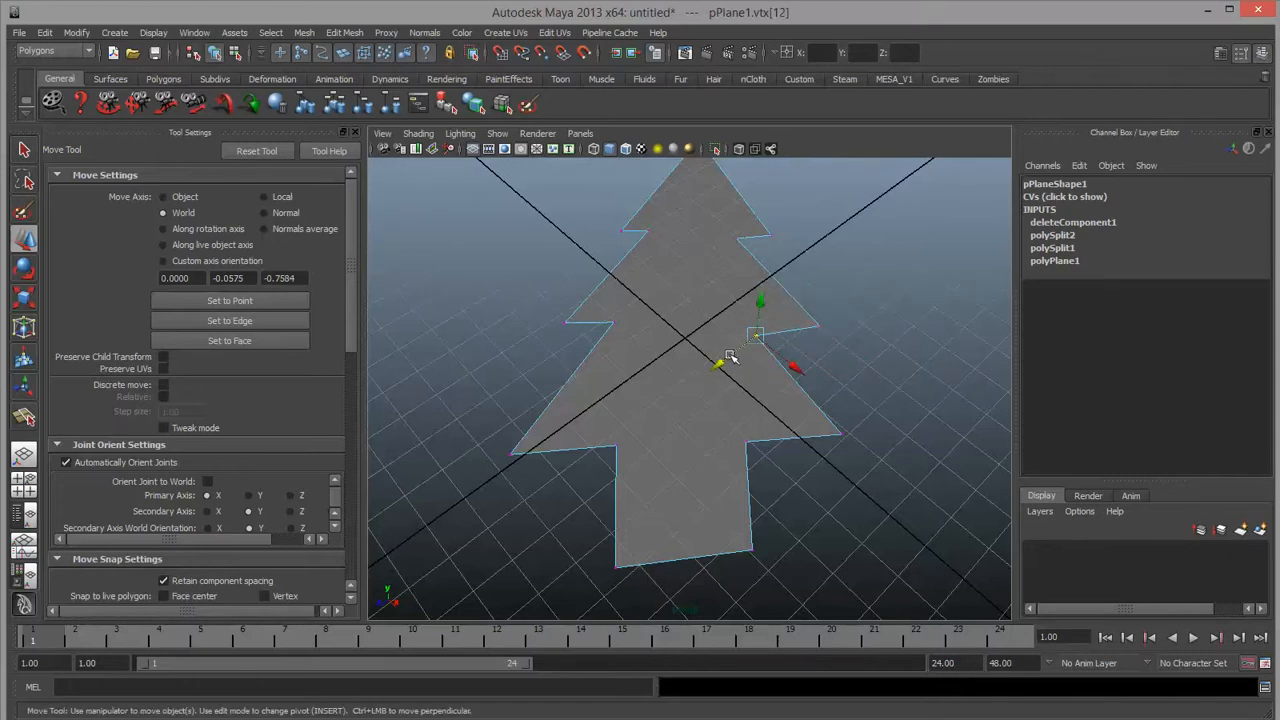
pyautogui.moveTo(807, 358); pyautogui.dragTo(848, 346)
pyautogui.click(815, 329)
pyautogui.keyDown('alt'); pyautogui.moveTo(760, 330); pyautogui.dragTo(760, 382, button='middle'); pyautogui.keyUp('alt')
pyautogui.moveTo(712, 334); pyautogui.dragTo(718, 332, button='right')
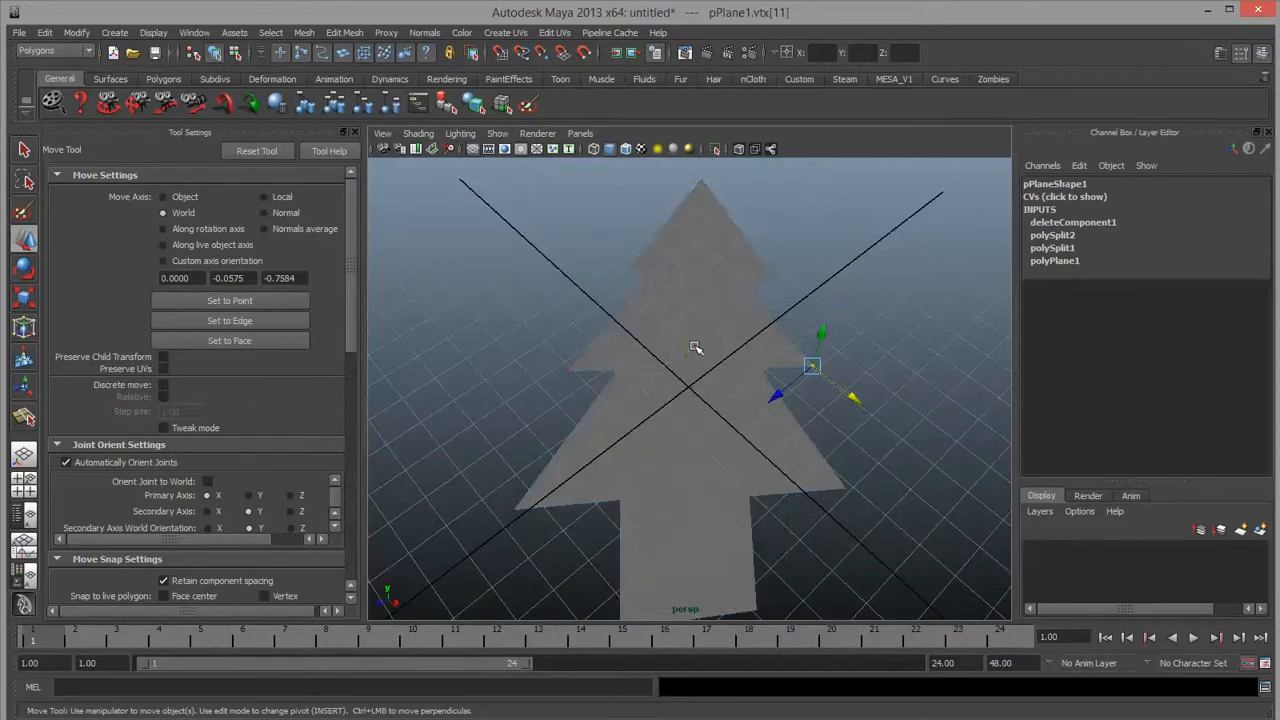
# Examine the finished tree outline from several angles, following its branches and trunk.
pyautogui.keyDown('alt'); pyautogui.moveTo(696, 350); pyautogui.dragTo(703, 437); pyautogui.keyUp('alt')
pyautogui.keyDown('alt'); pyautogui.moveTo(703, 437); pyautogui.dragTo(731, 480, button='right'); pyautogui.keyUp('alt')
pyautogui.keyDown('alt'); pyautogui.moveTo(731, 480); pyautogui.dragTo(771, 506); pyautogui.keyUp('alt')
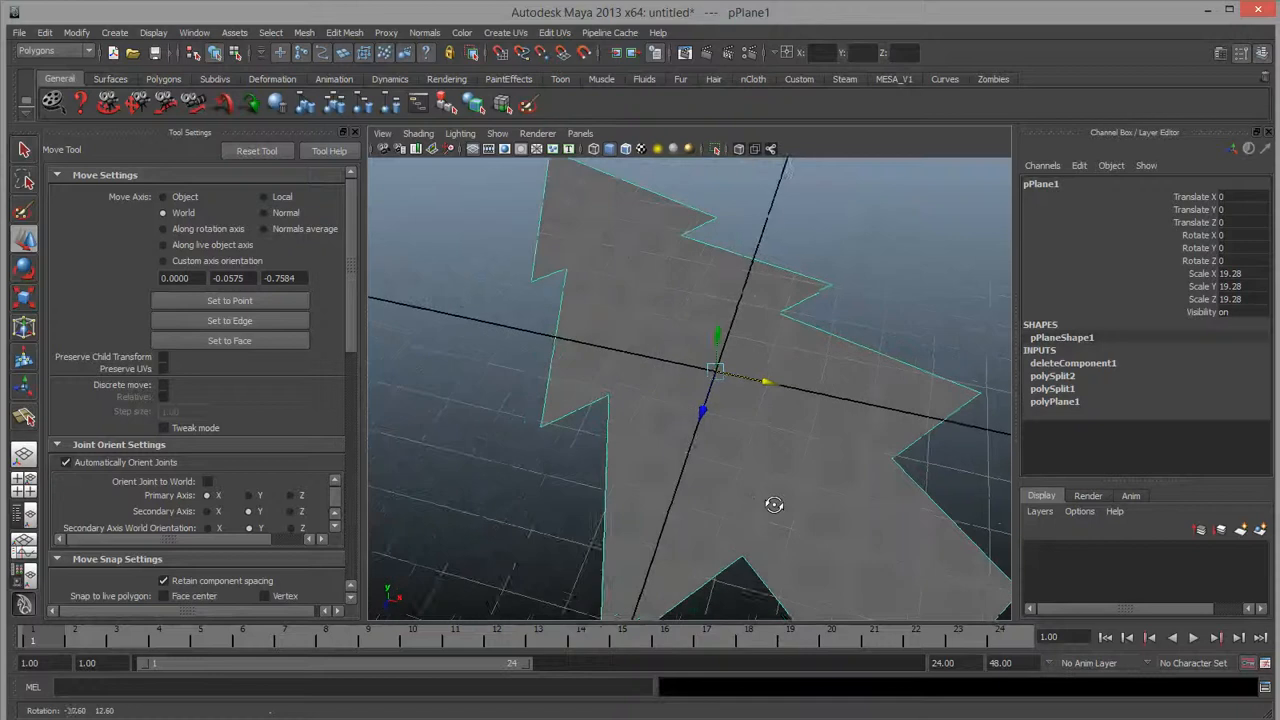
pyautogui.keyDown('alt'); pyautogui.moveTo(771, 506); pyautogui.dragTo(785, 450, button='middle'); pyautogui.keyUp('alt')
pyautogui.keyDown('alt'); pyautogui.moveTo(785, 450); pyautogui.dragTo(543, 252, button='right'); pyautogui.keyUp('alt')
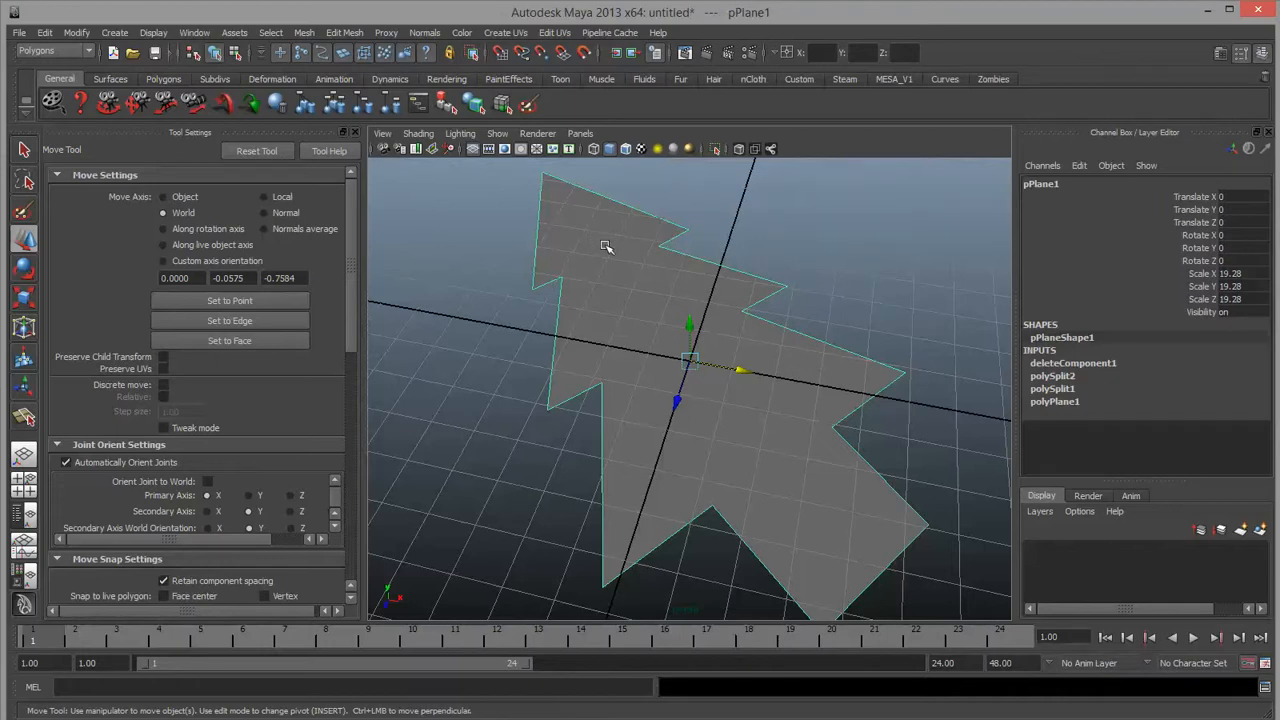
pyautogui.keyDown('alt'); pyautogui.moveTo(697, 394); pyautogui.dragTo(686, 480); pyautogui.keyUp('alt')
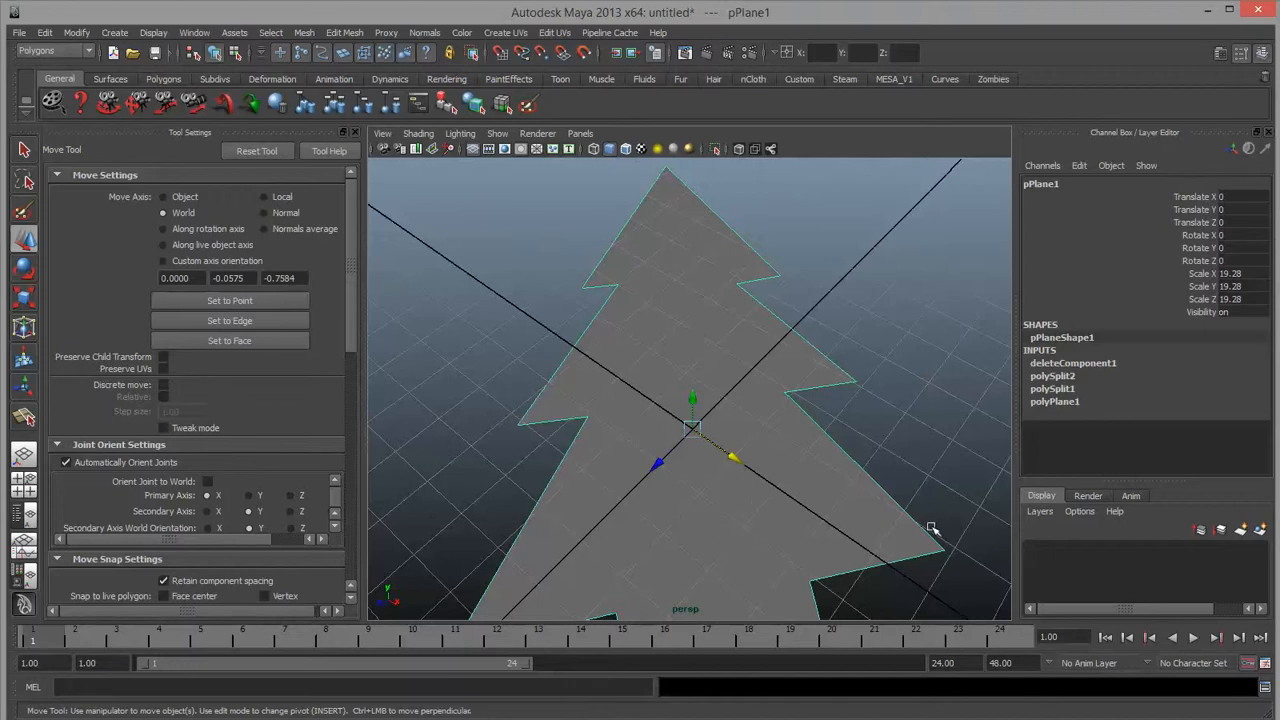
pyautogui.keyDown('alt'); pyautogui.moveTo(747, 485); pyautogui.dragTo(639, 498, button='middle'); pyautogui.keyUp('alt')
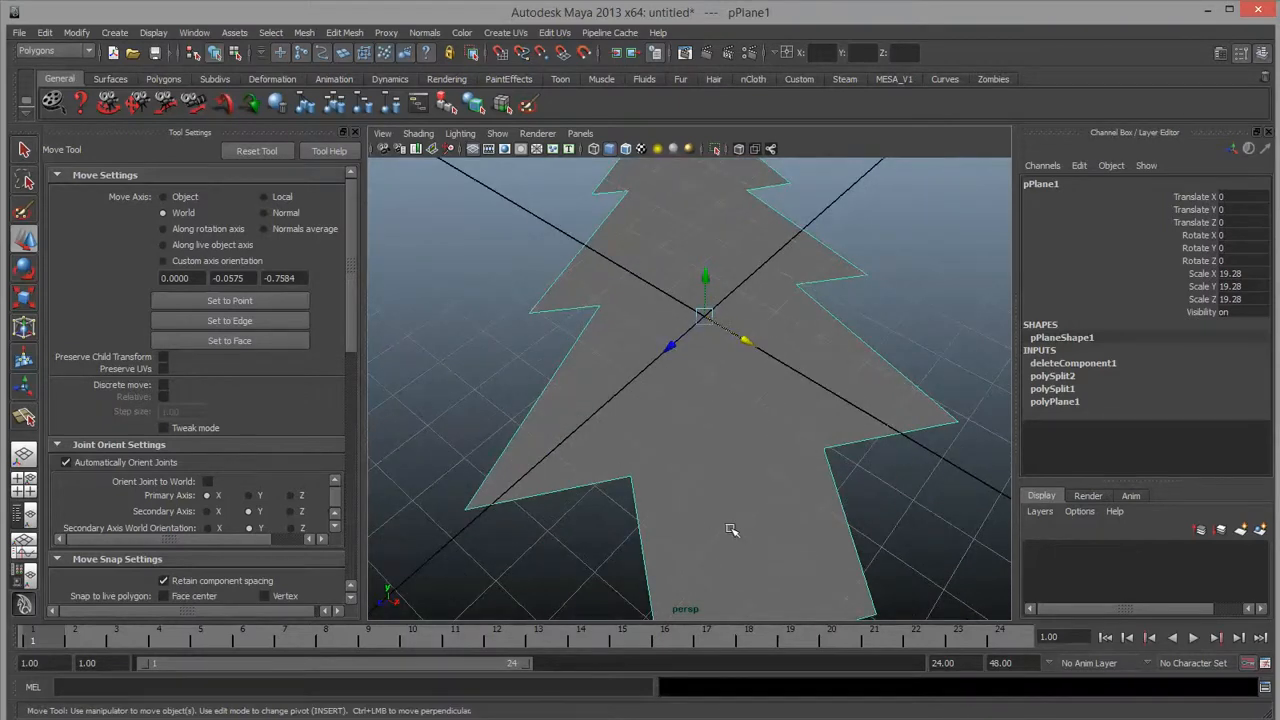
pyautogui.keyDown('alt'); pyautogui.moveTo(731, 529); pyautogui.dragTo(714, 486); pyautogui.keyUp('alt')
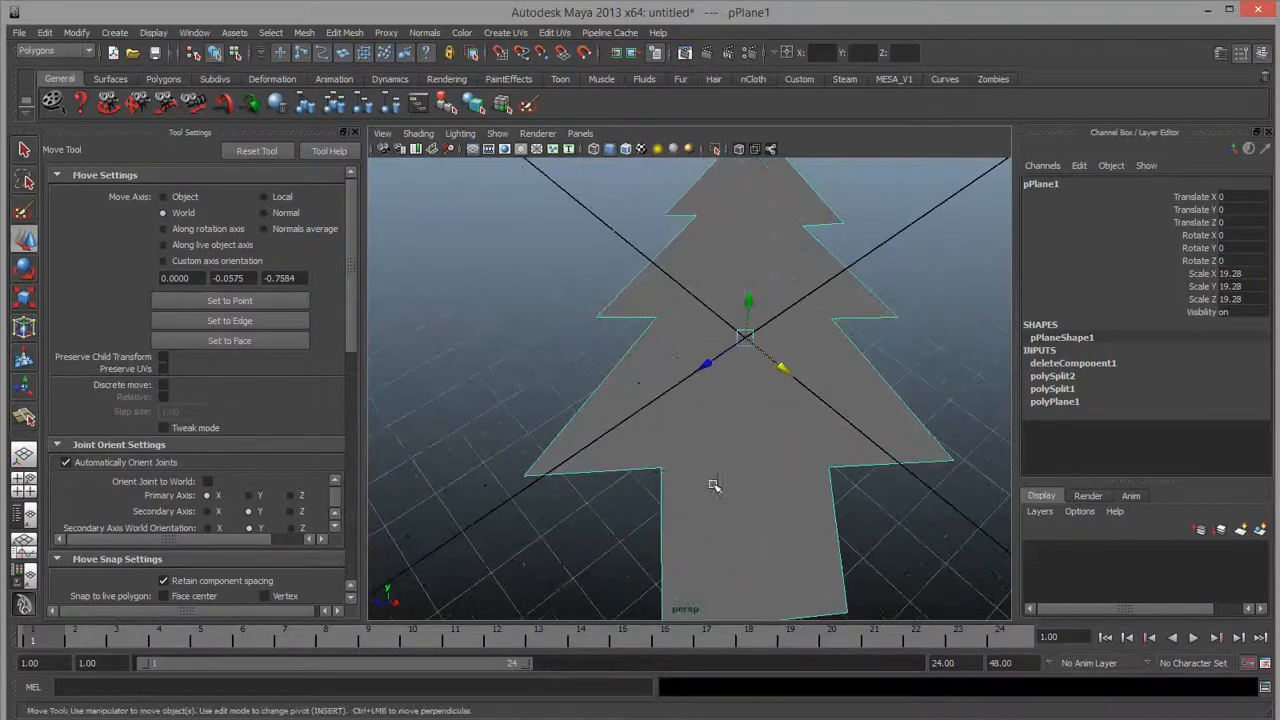
# Activate the Split Polygon Tool, try 2 snap magnets, and restore the setting to 1.
pyautogui.moveTo(650, 467); pyautogui.dragTo(550, 464, button='right')
pyautogui.click(640, 468)
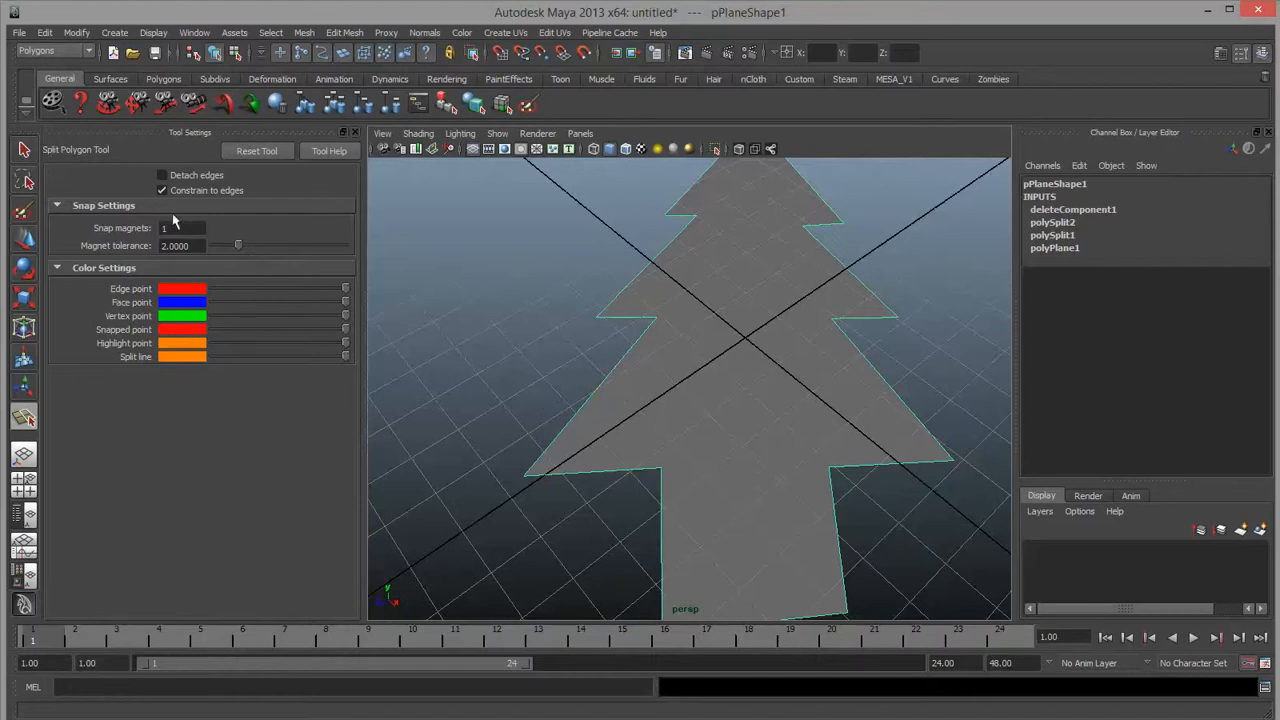
pyautogui.moveTo(186, 231); pyautogui.dragTo(125, 232)
pyautogui.write('2')
pyautogui.click(202, 246)
pyautogui.moveTo(203, 227); pyautogui.dragTo(99, 224)
pyautogui.click(201, 246)
pyautogui.doubleClick(195, 226)
# Cut a straight edge between the two notches where the tree's trunk meets its lowest branches.
pyautogui.keyDown('alt'); pyautogui.moveTo(695, 331); pyautogui.dragTo(670, 351, button='middle'); pyautogui.keyUp('alt')
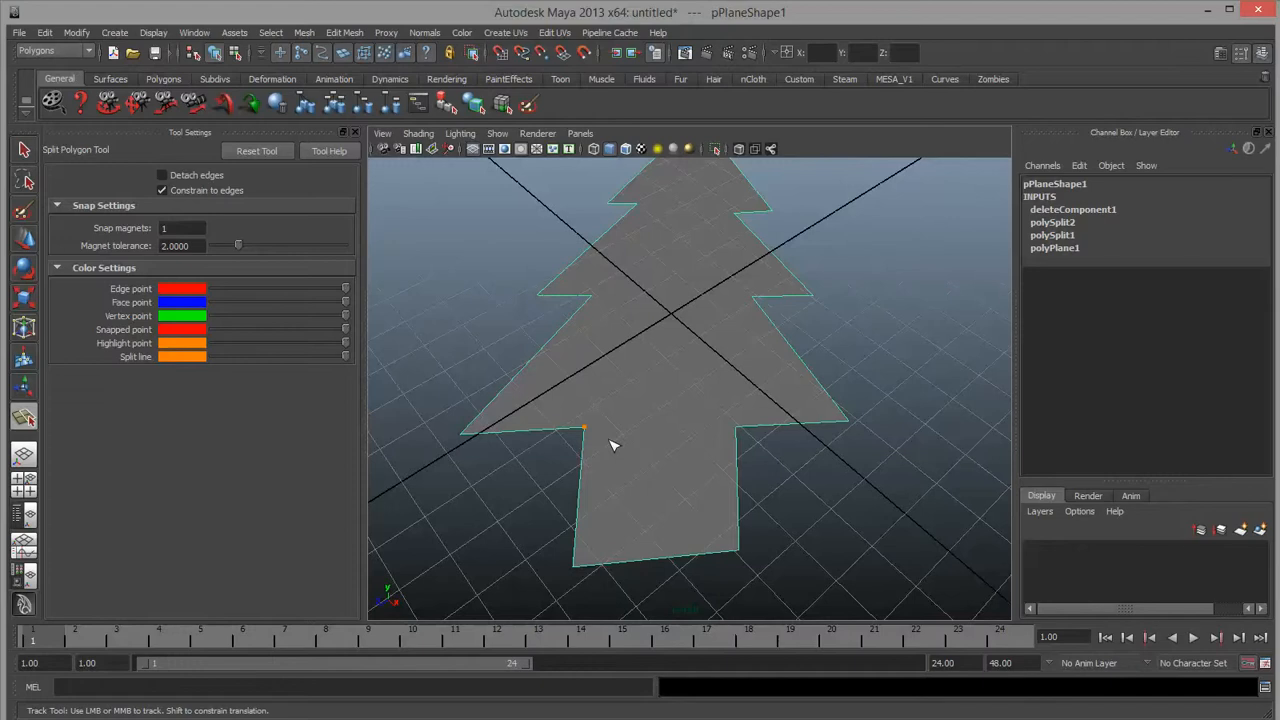
pyautogui.click(675, 455)
pyautogui.press('w')
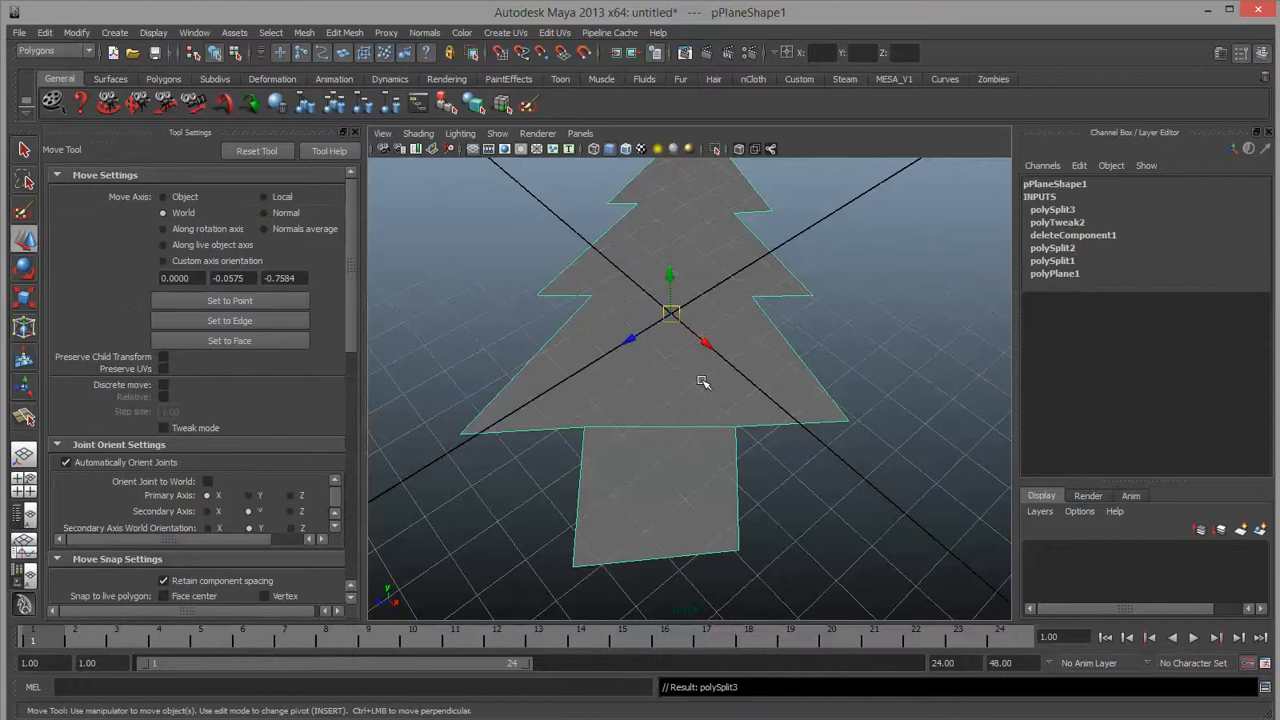
# Split the tree from the right trunk notch up through the right notches, across the top, and down the left notches to the trunk.
pyautogui.press('y')
pyautogui.keyDown('alt'); pyautogui.moveTo(730, 402); pyautogui.dragTo(728, 460, button='middle'); pyautogui.keyUp('alt')
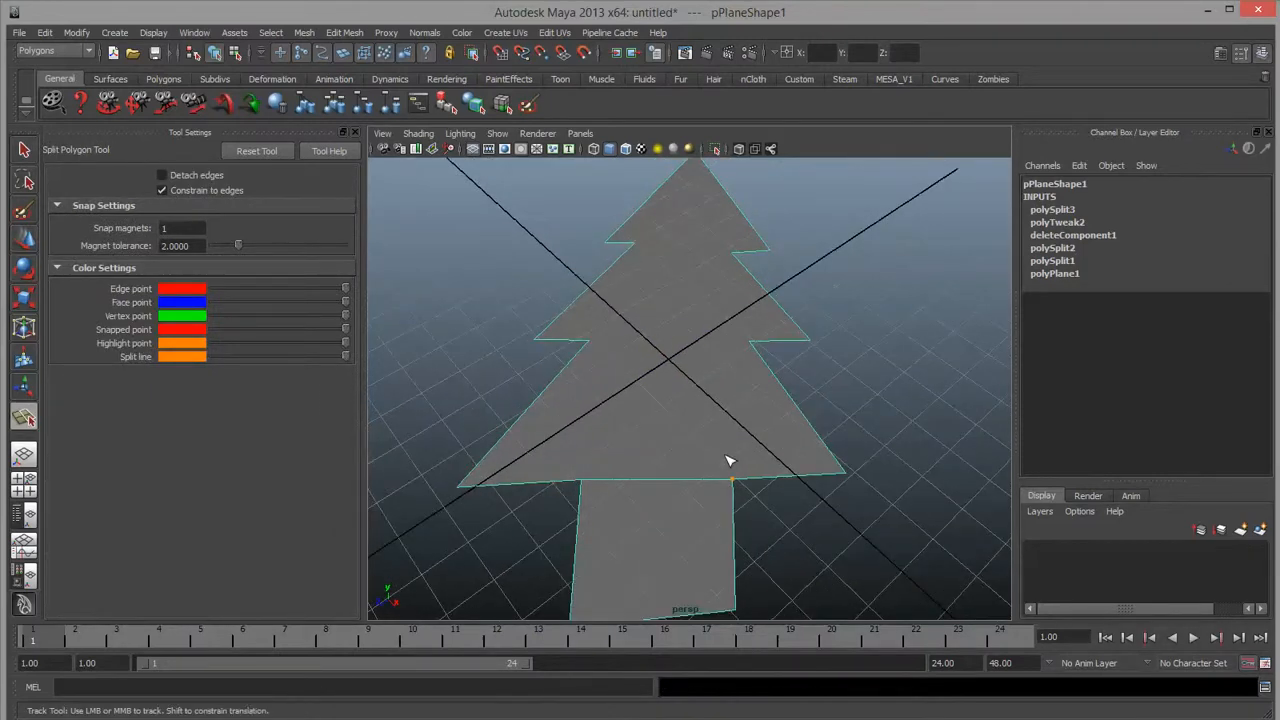
pyautogui.moveTo(739, 394); pyautogui.dragTo(746, 348)
pyautogui.click(730, 261)
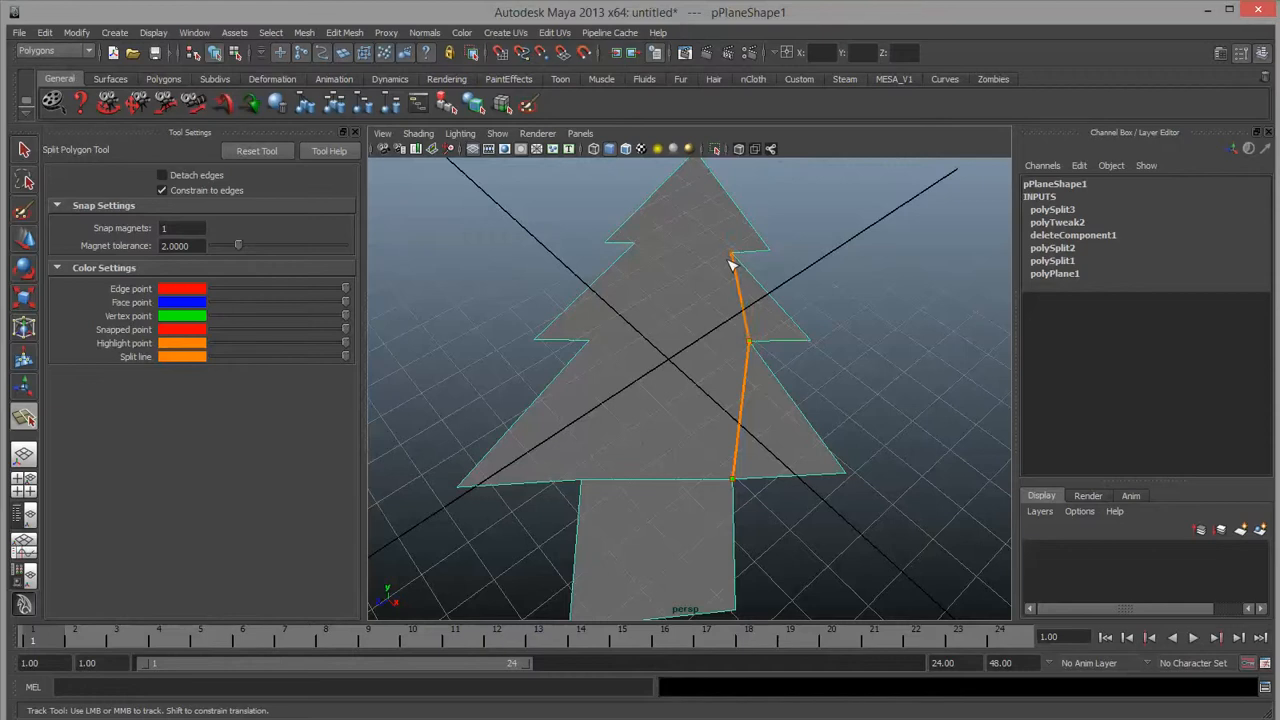
pyautogui.click(632, 256)
pyautogui.click(592, 342)
pyautogui.click(584, 476)
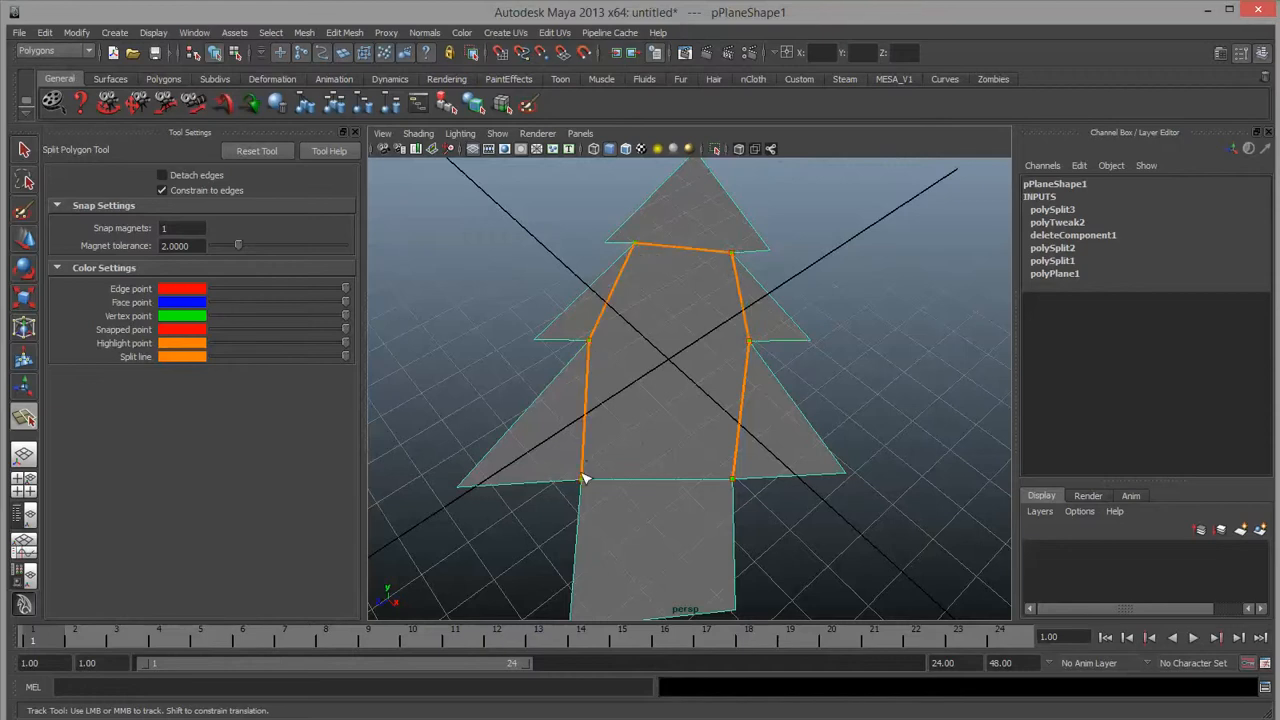
pyautogui.press('Return')
pyautogui.press('w')
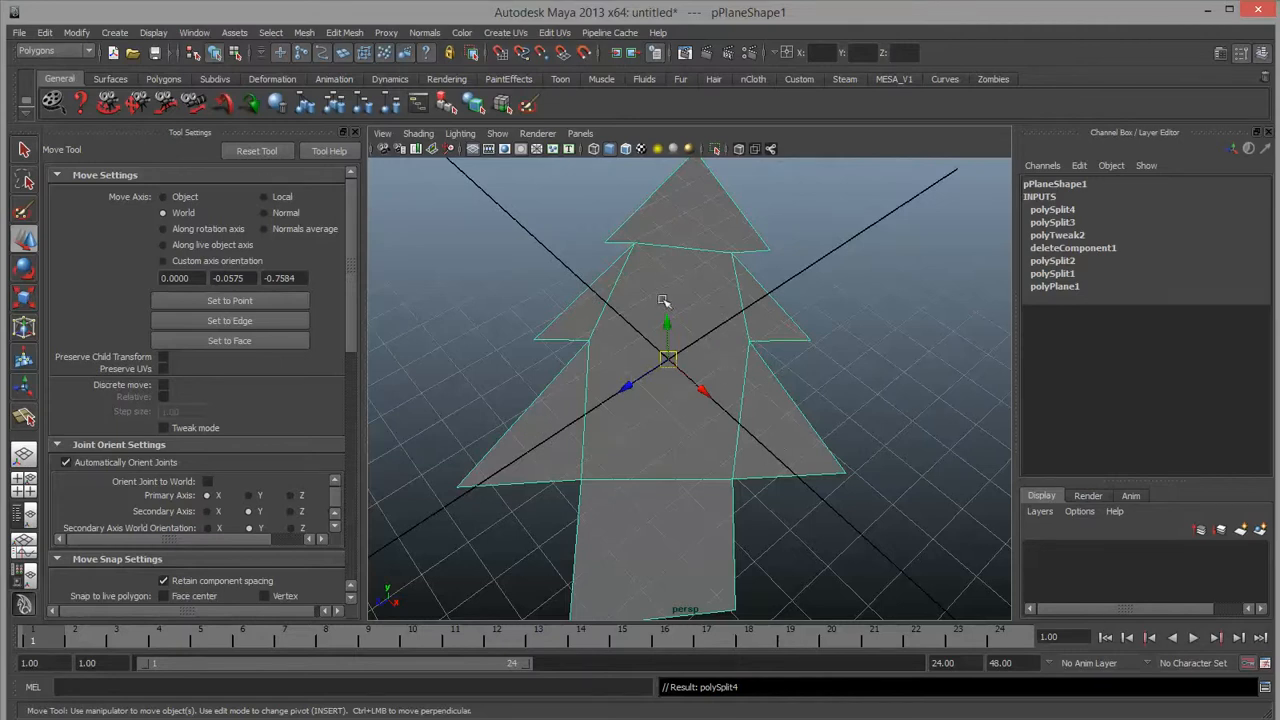
# Split the treetop with a cut from the upper left notch to the tip and down to the upper right notch.
pyautogui.keyDown('alt'); pyautogui.moveTo(664, 301); pyautogui.dragTo(664, 425, button='middle'); pyautogui.keyUp('alt')
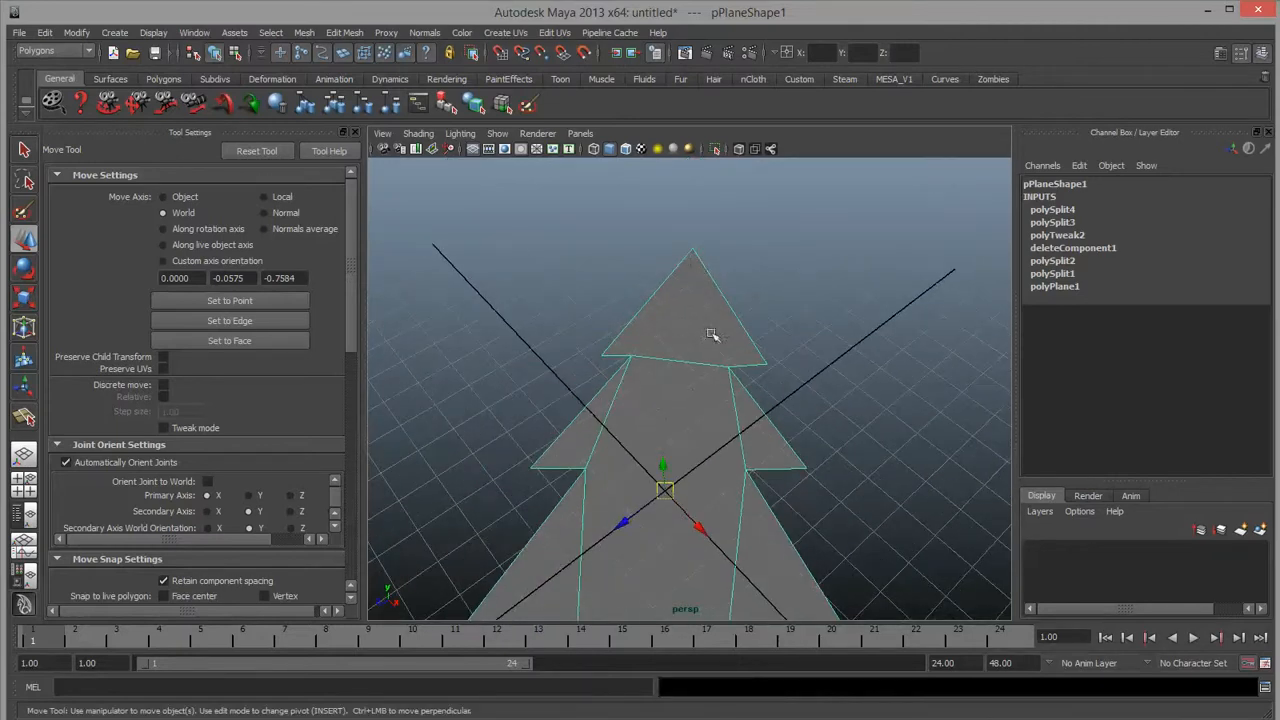
pyautogui.keyDown('alt'); pyautogui.moveTo(710, 337); pyautogui.dragTo(697, 294, button='middle'); pyautogui.keyUp('alt')
pyautogui.press('y')
pyautogui.click(625, 322)
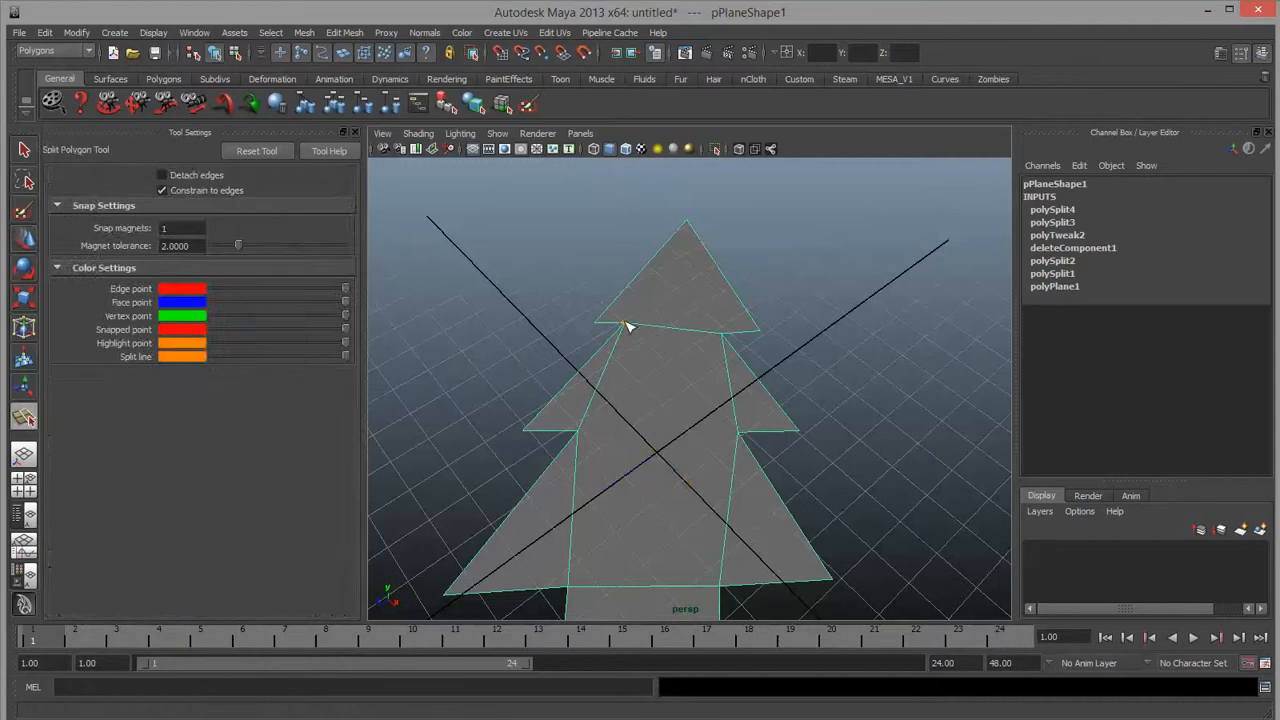
pyautogui.click(685, 221)
pyautogui.click(723, 328)
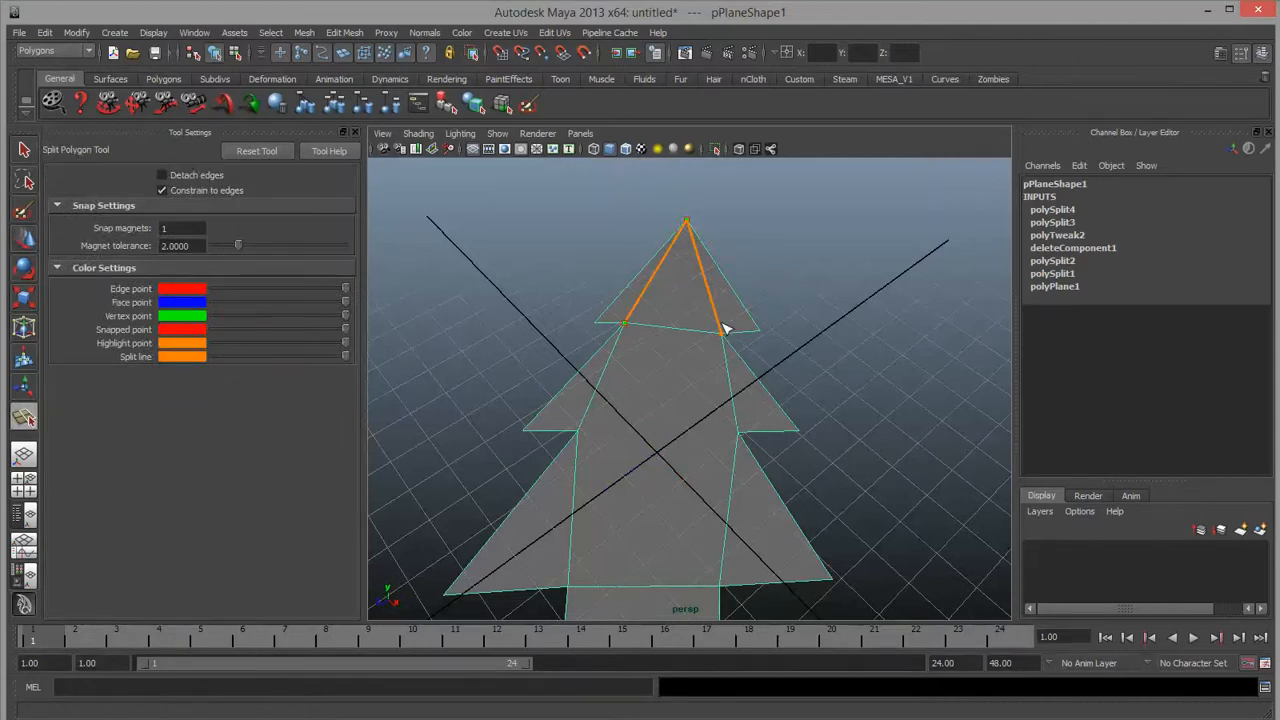
pyautogui.press('Return')
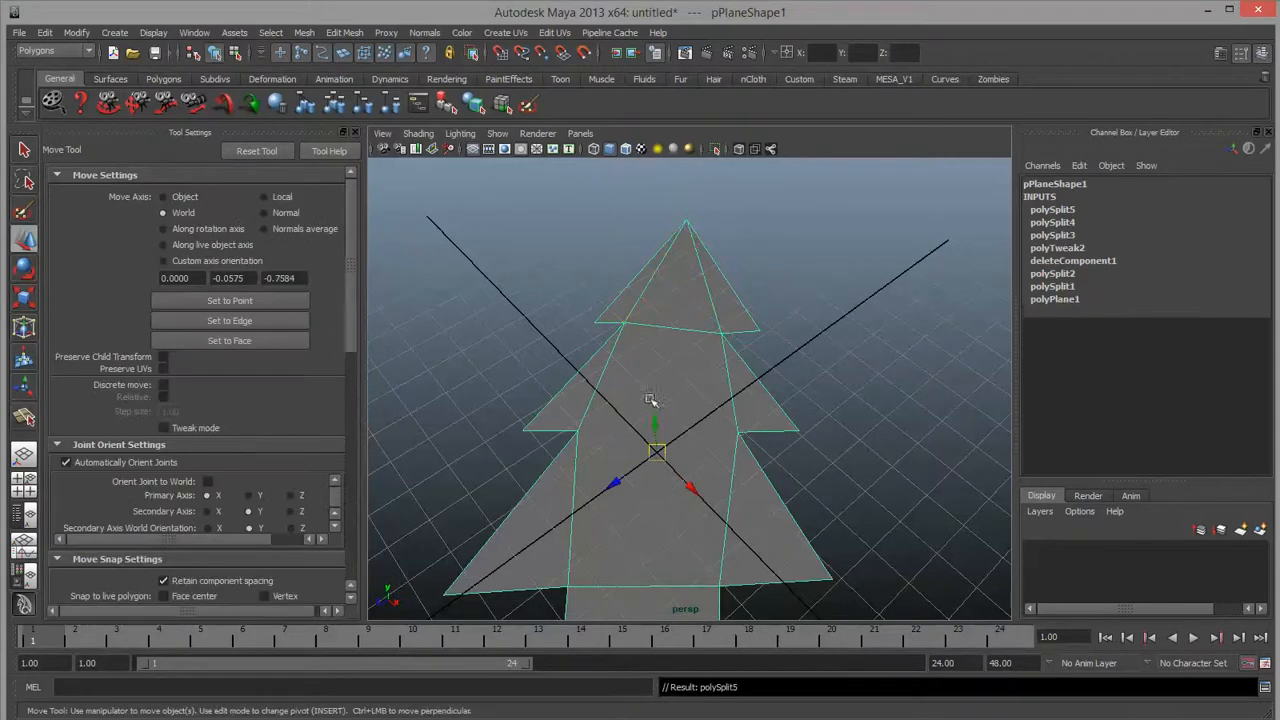
# Cut a straight edge across the tree's center between the two middle notches.
pyautogui.press('y')
pyautogui.click(725, 445)
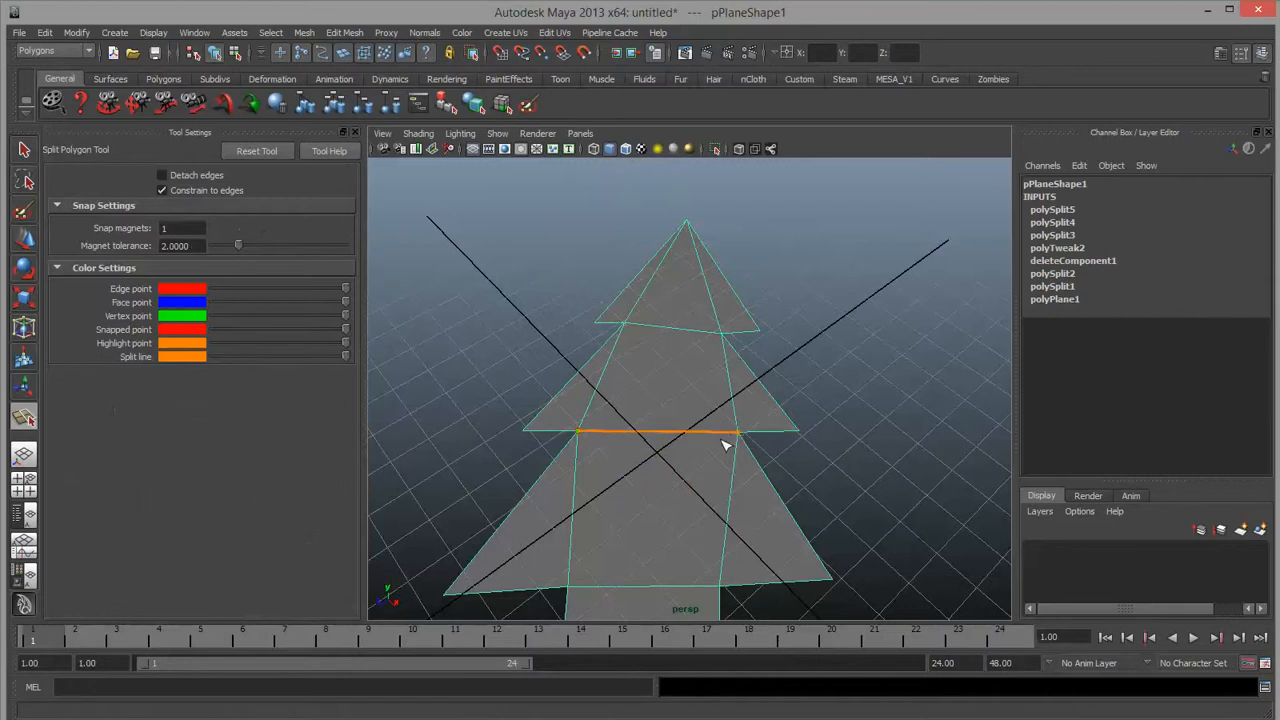
pyautogui.press('Return')
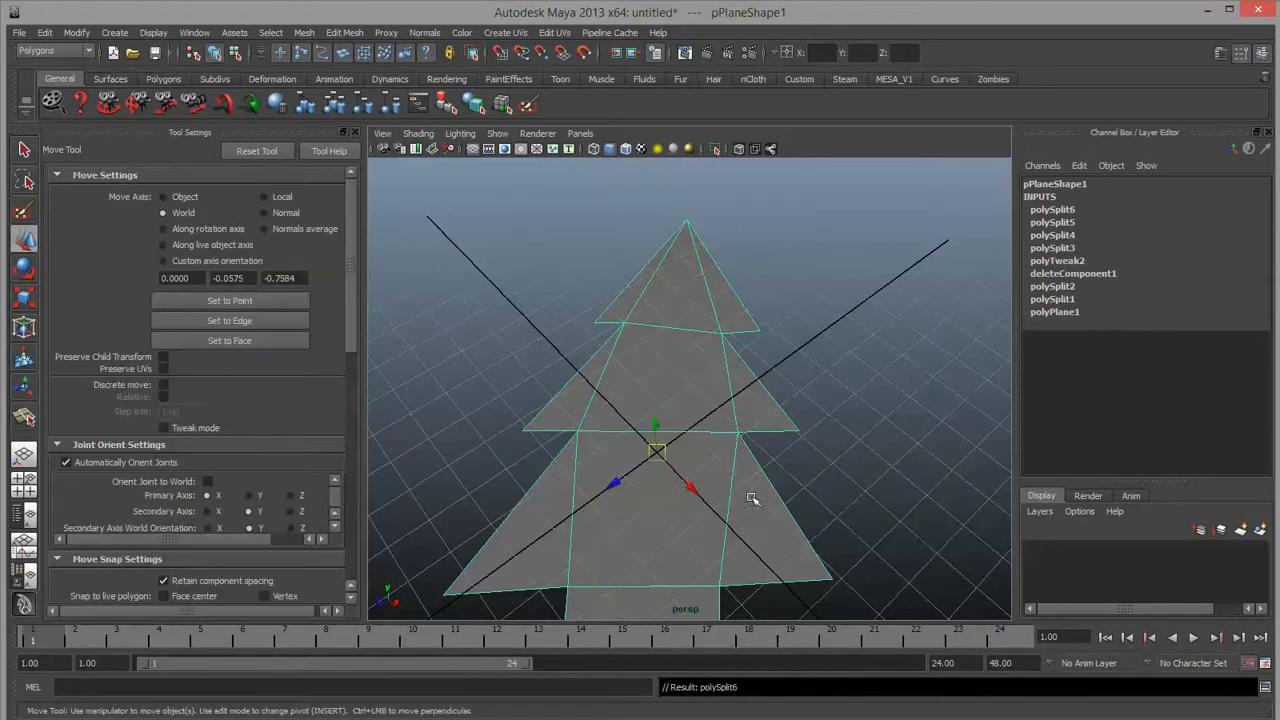
# Switch to face selection and inspect the separate center, treetop and branch faces by selecting them one after another.
pyautogui.keyDown('alt'); pyautogui.moveTo(754, 500); pyautogui.dragTo(748, 429, button='middle'); pyautogui.keyUp('alt')
pyautogui.keyDown('alt'); pyautogui.moveTo(748, 429); pyautogui.dragTo(715, 454, button='right'); pyautogui.keyUp('alt')
pyautogui.keyDown('alt'); pyautogui.moveTo(715, 454); pyautogui.dragTo(745, 480); pyautogui.keyUp('alt')
pyautogui.moveTo(757, 491); pyautogui.dragTo(757, 528, button='right')
pyautogui.click(757, 530)
pyautogui.click(678, 372)
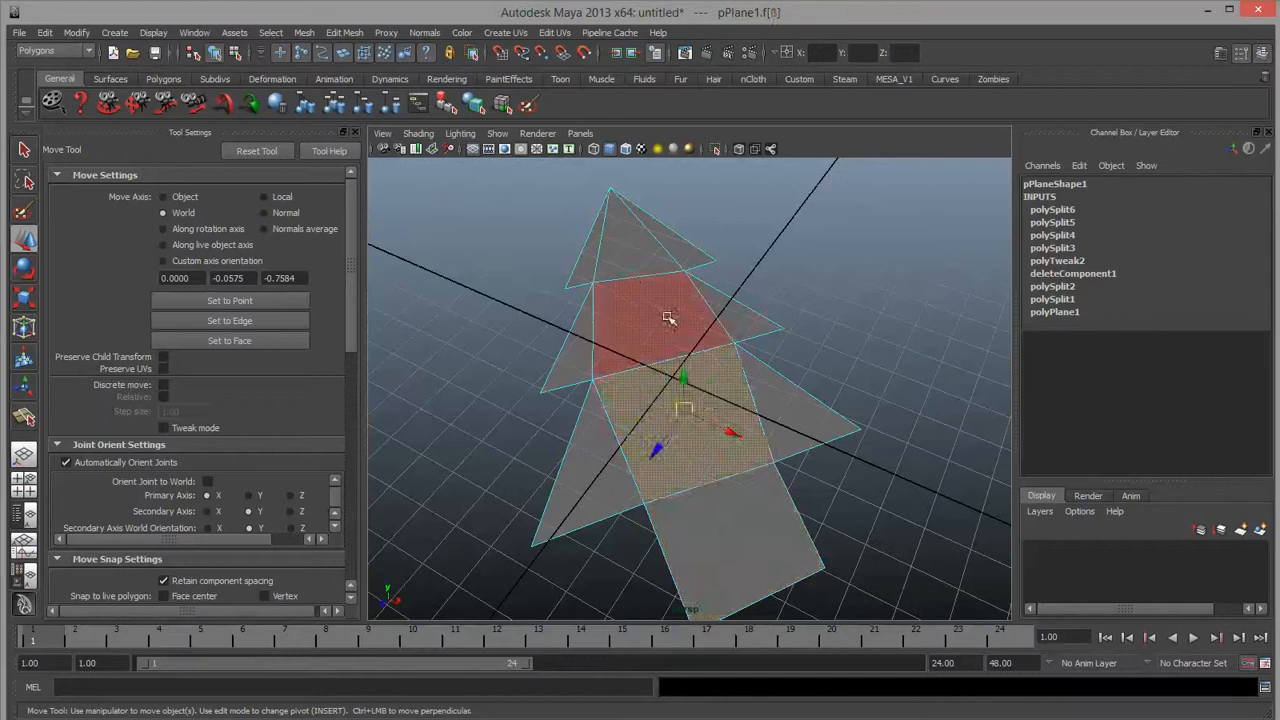
pyautogui.click(655, 308)
pyautogui.click(643, 257)
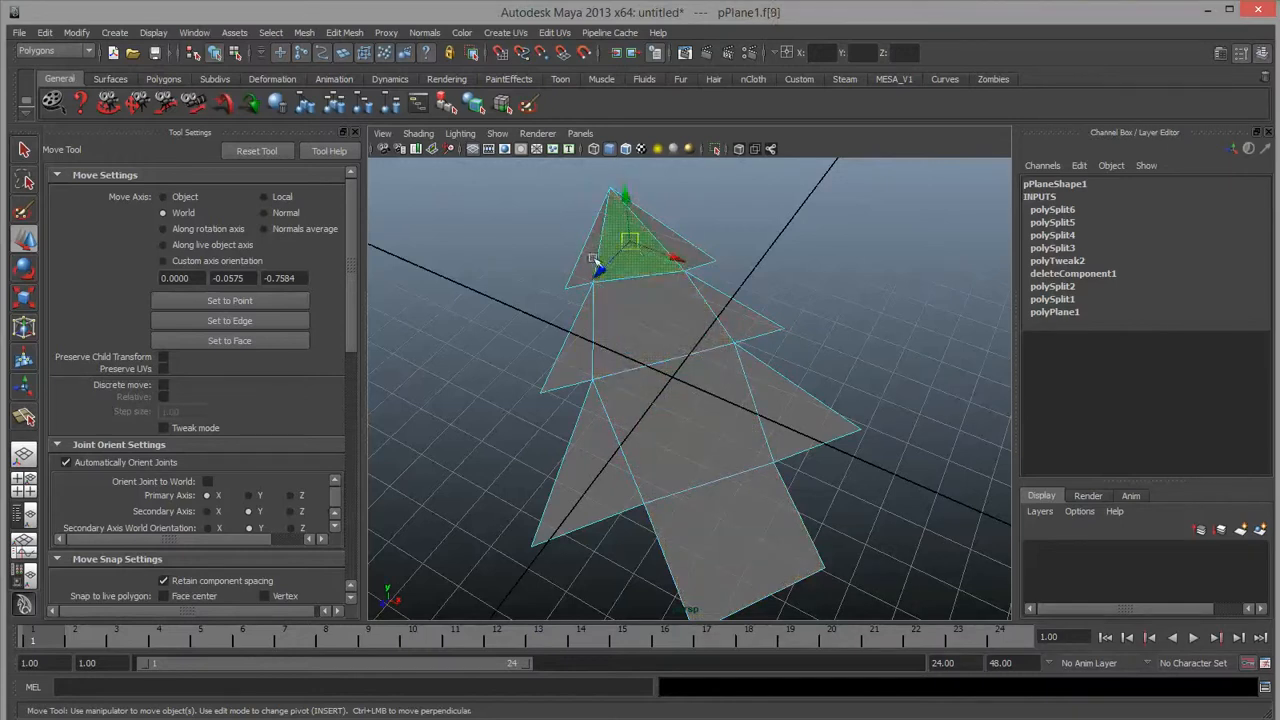
pyautogui.click(568, 360)
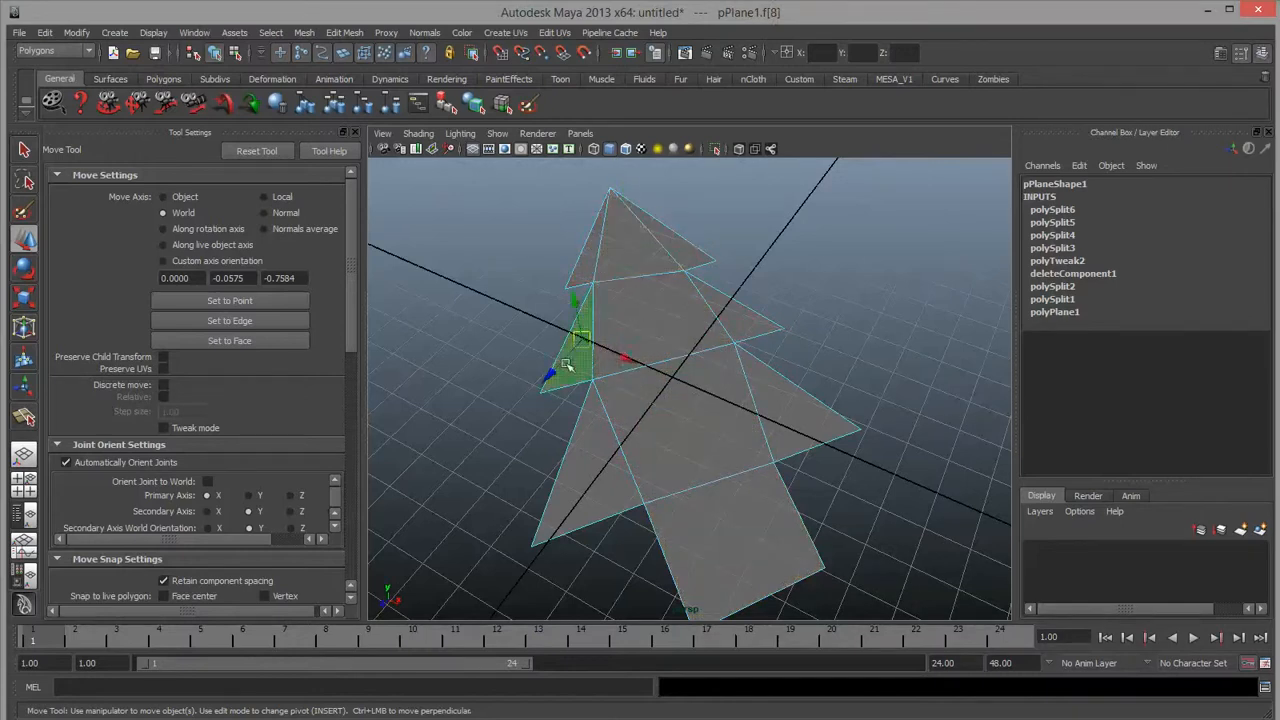
pyautogui.click(738, 320)
pyautogui.click(565, 497)
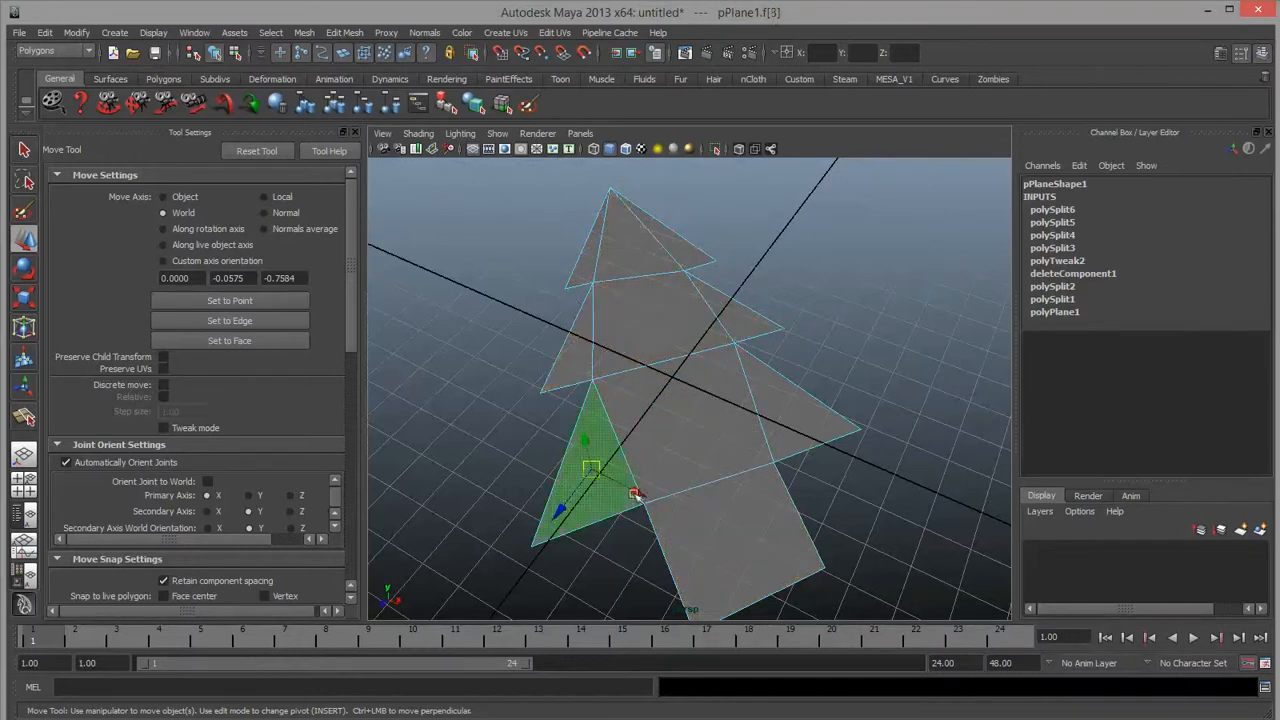
pyautogui.click(813, 424)
pyautogui.keyDown('alt'); pyautogui.moveTo(648, 497); pyautogui.dragTo(693, 421); pyautogui.keyUp('alt')
pyautogui.moveTo(693, 421); pyautogui.dragTo(757, 372, button='right')
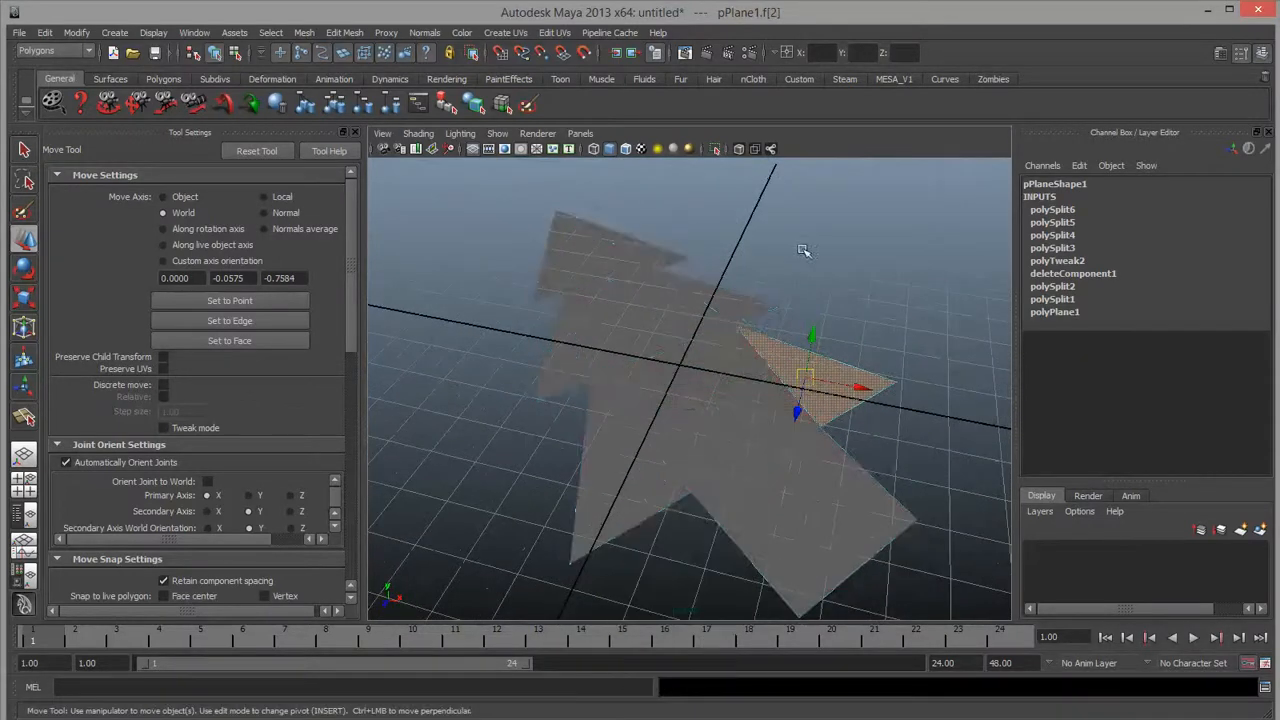
pyautogui.keyDown('alt'); pyautogui.moveTo(882, 478); pyautogui.dragTo(814, 523); pyautogui.keyUp('alt')
pyautogui.keyDown('alt'); pyautogui.moveTo(747, 429); pyautogui.dragTo(666, 443); pyautogui.keyUp('alt')
# Undo the face selections and all the internal cuts, back to the single-face tree outline.
pyautogui.hotkey('ctrl', 'z')
pyautogui.hotkey('ctrl', 'z')
pyautogui.hotkey('ctrl', 'z')
pyautogui.hotkey('ctrl', 'z')
pyautogui.hotkey('ctrl', 'z')
pyautogui.hotkey('ctrl', 'z')
pyautogui.hotkey('ctrl', 'z')
pyautogui.hotkey('ctrl', 'z')
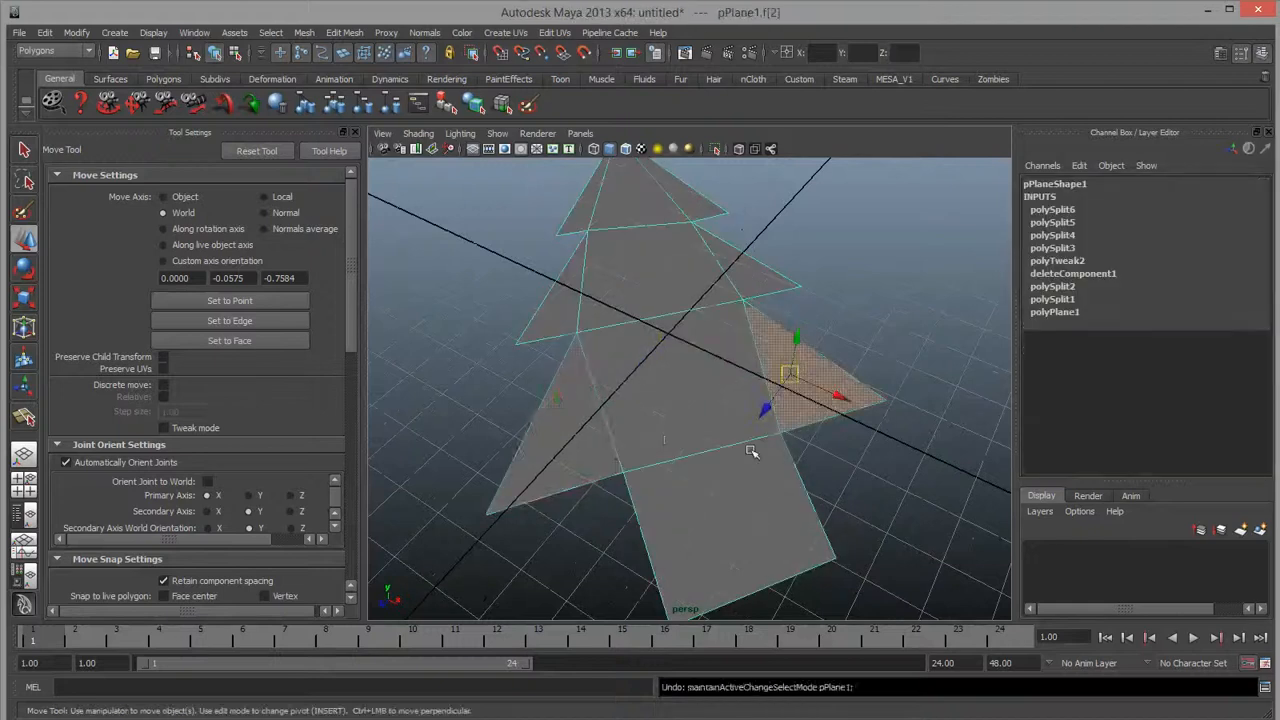
pyautogui.hotkey('ctrl', 'z')
pyautogui.hotkey('ctrl', 'z')
pyautogui.hotkey('ctrl', 'z')
pyautogui.hotkey('ctrl', 'z')
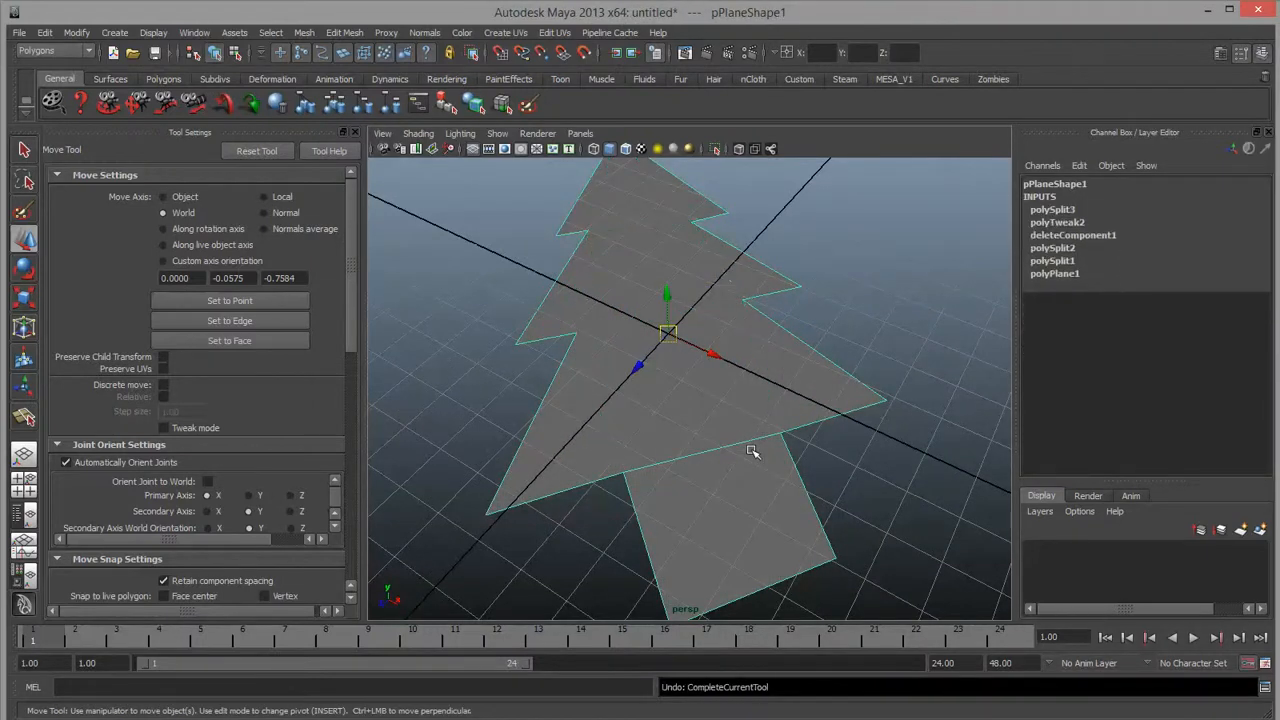
pyautogui.hotkey('ctrl', 'z')
pyautogui.hotkey('ctrl', 'z')
# Split the tree from the left trunk notch to the middle right notch, the upper left notch, the middle left notch and back to the start.
pyautogui.rightClick(774, 395)
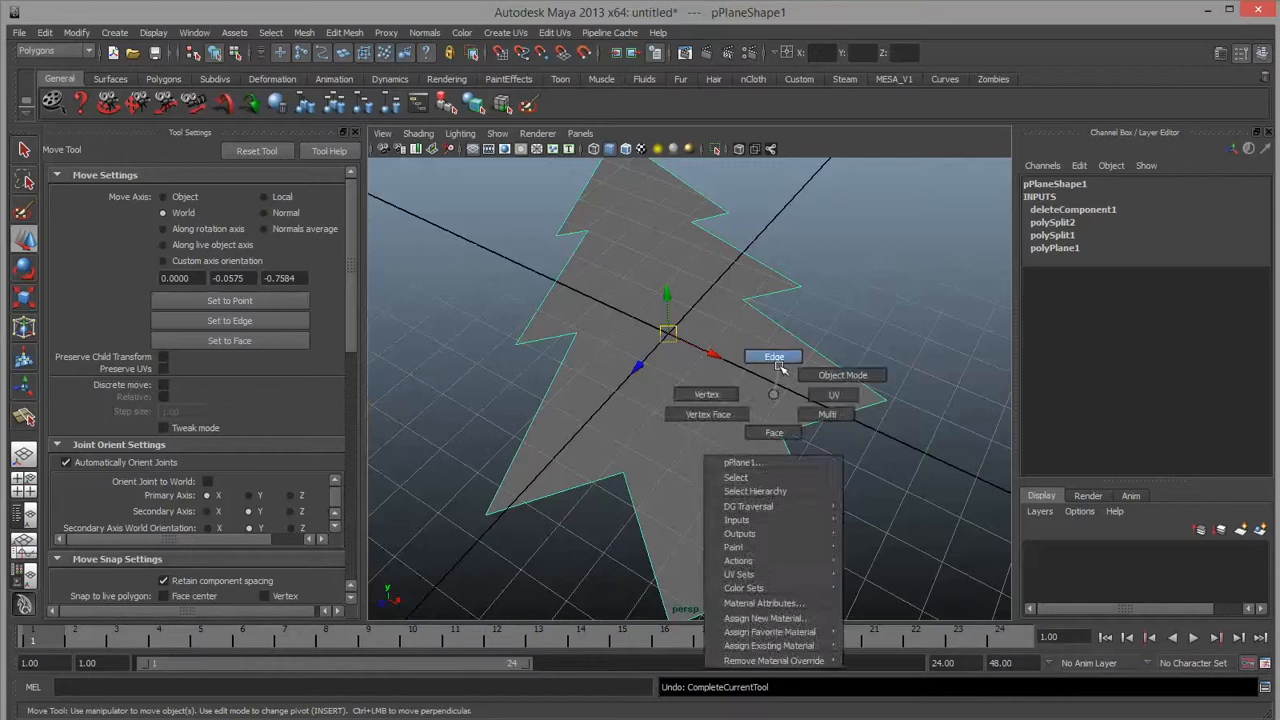
pyautogui.moveTo(780, 367); pyautogui.dragTo(723, 343, button='right')
pyautogui.click(803, 343)
pyautogui.click(647, 461)
pyautogui.click(752, 311)
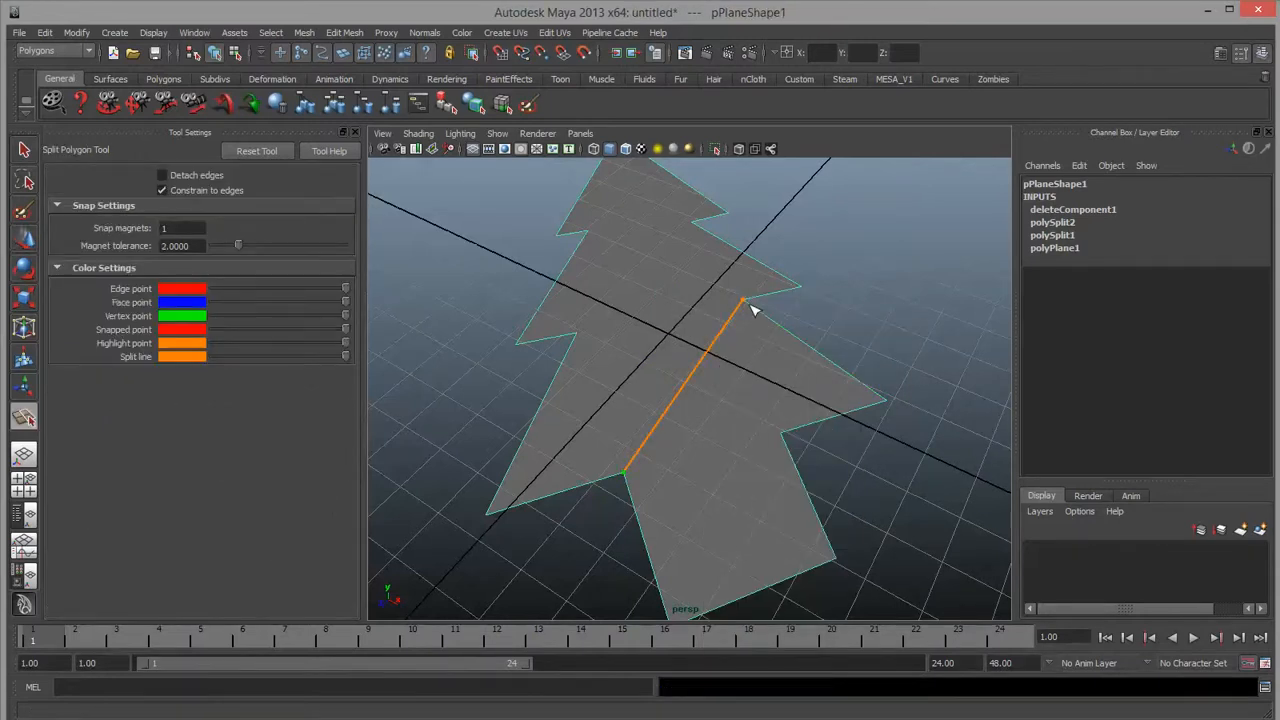
pyautogui.click(590, 234)
pyautogui.click(576, 331)
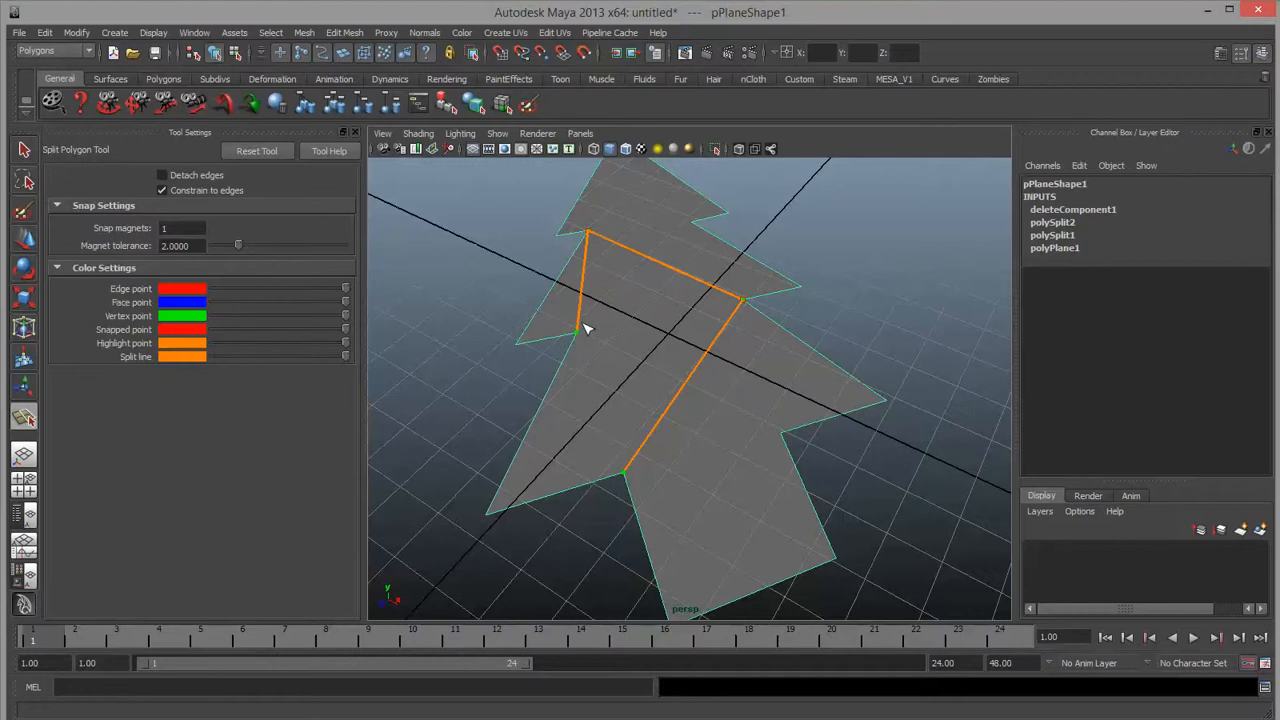
pyautogui.click(624, 473)
pyautogui.press('w')
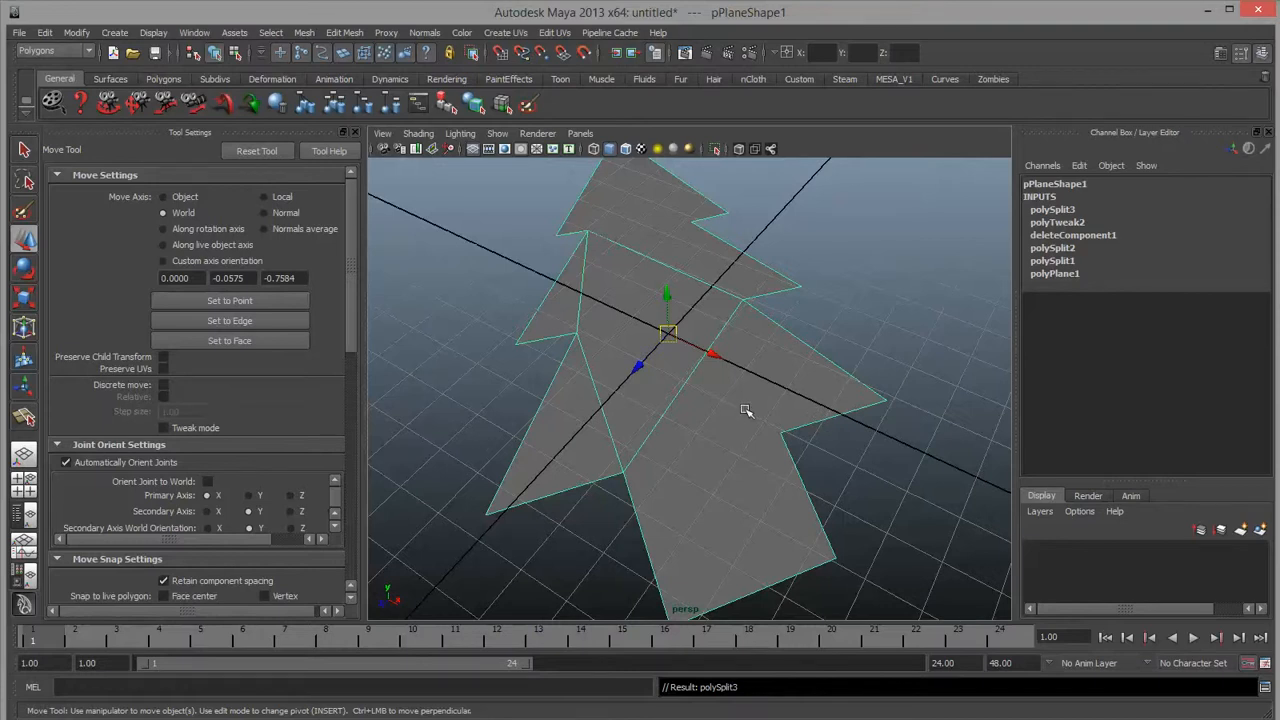
# Cut an edge from the midpoint of the long diagonal edge to the right trunk notch.
pyautogui.press('y')
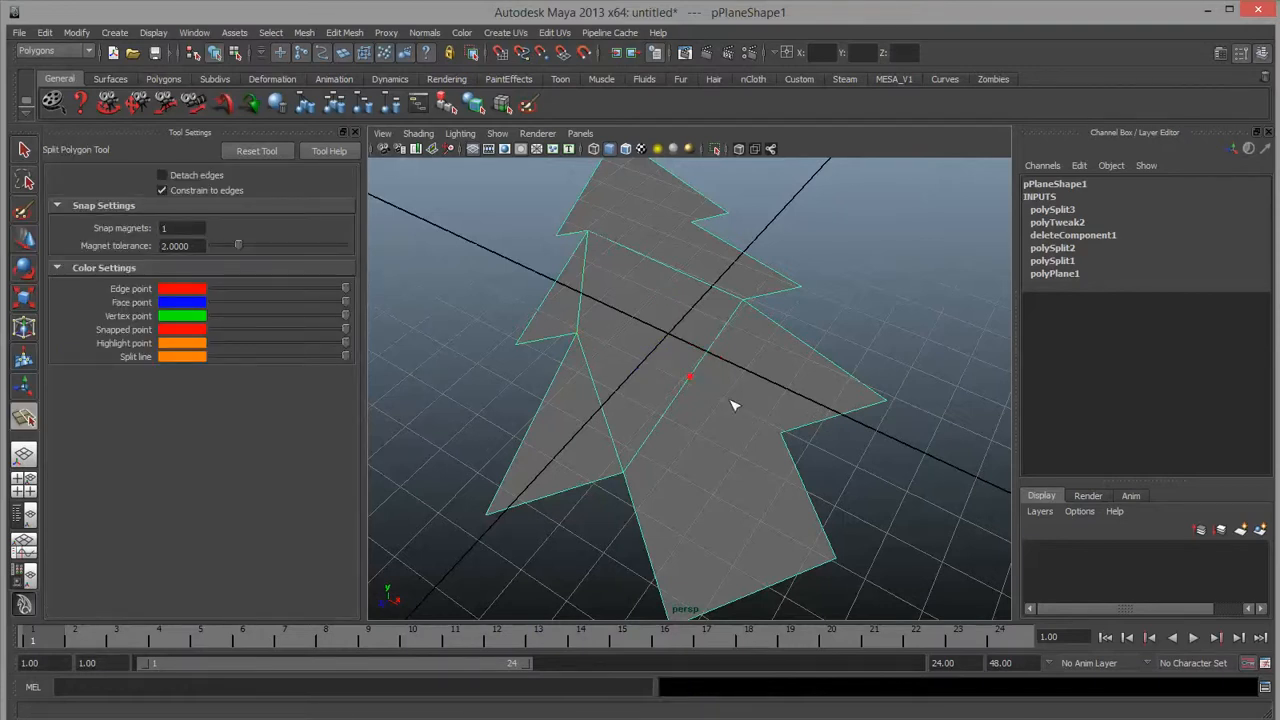
pyautogui.click(778, 430)
pyautogui.press('w')
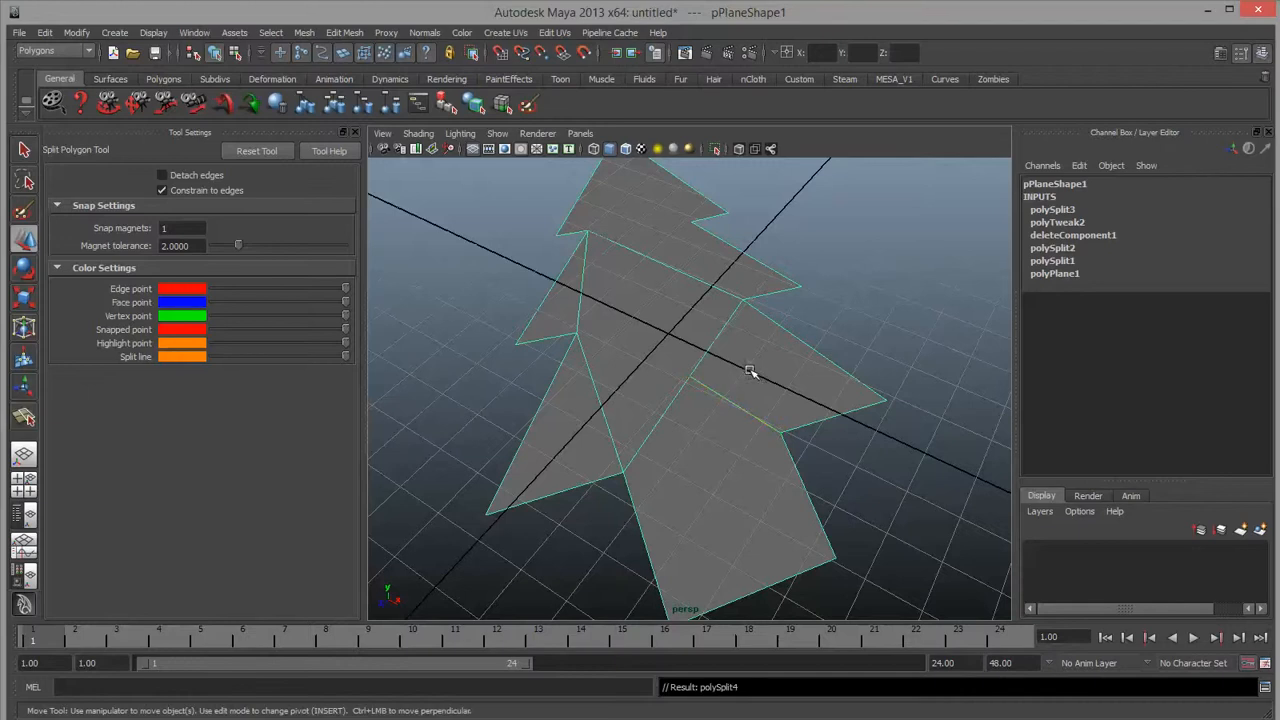
# Switch to face selection and check the lower right branch face and the central face by selecting each.
pyautogui.moveTo(766, 370); pyautogui.dragTo(773, 373, button='right')
pyautogui.click(773, 373)
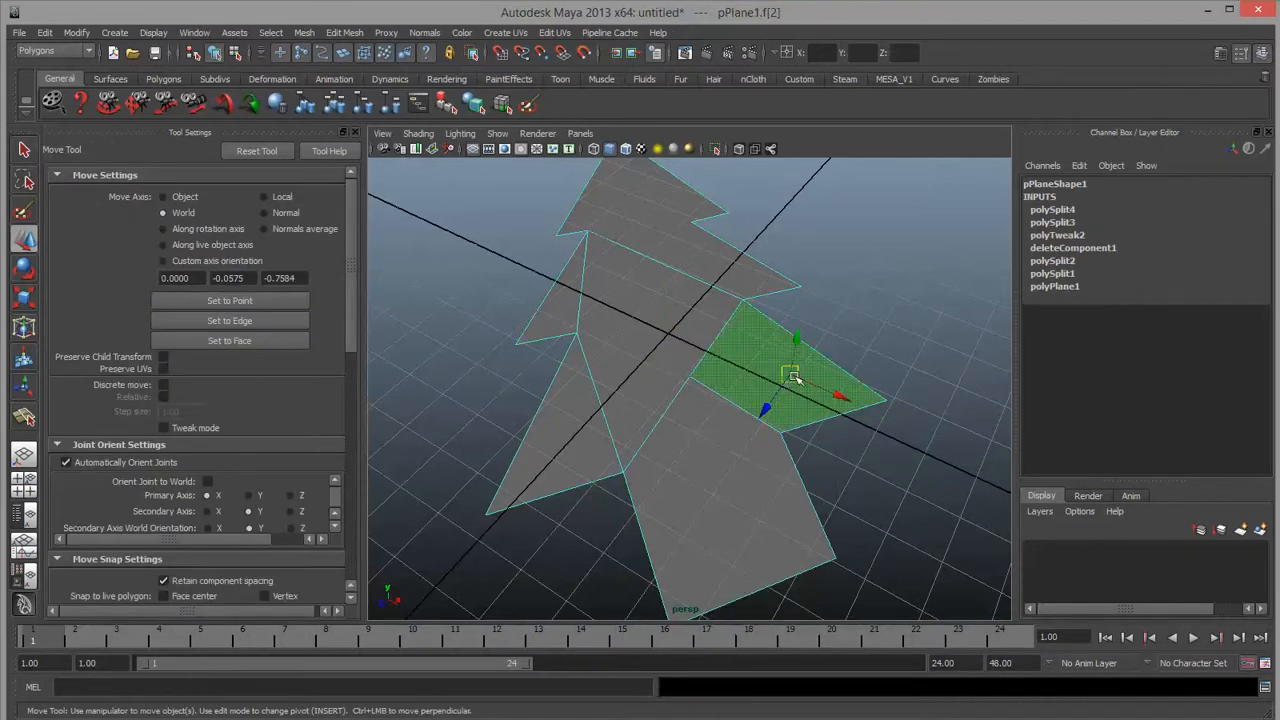
pyautogui.click(650, 323)
# Inspect the new junction on the diagonal edge by selecting its vertex and each of the three edges meeting there.
pyautogui.scroll(5, 640, 406)
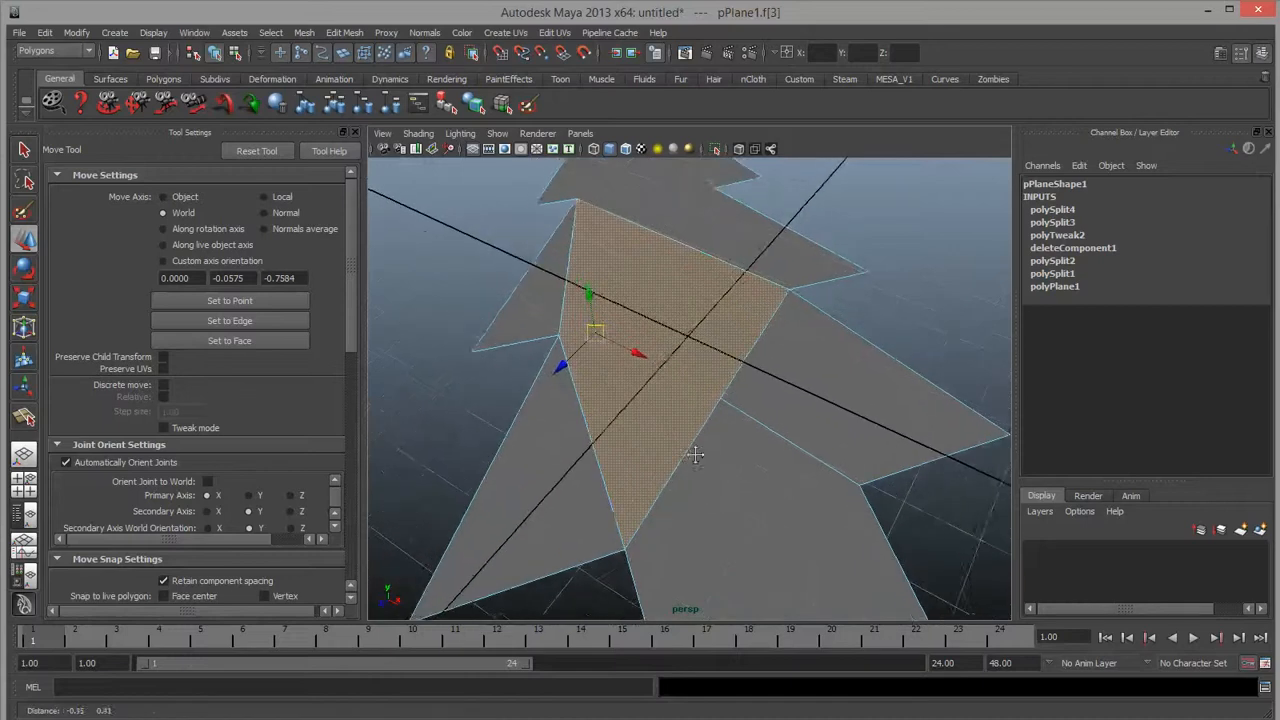
pyautogui.scroll(1, 696, 455)
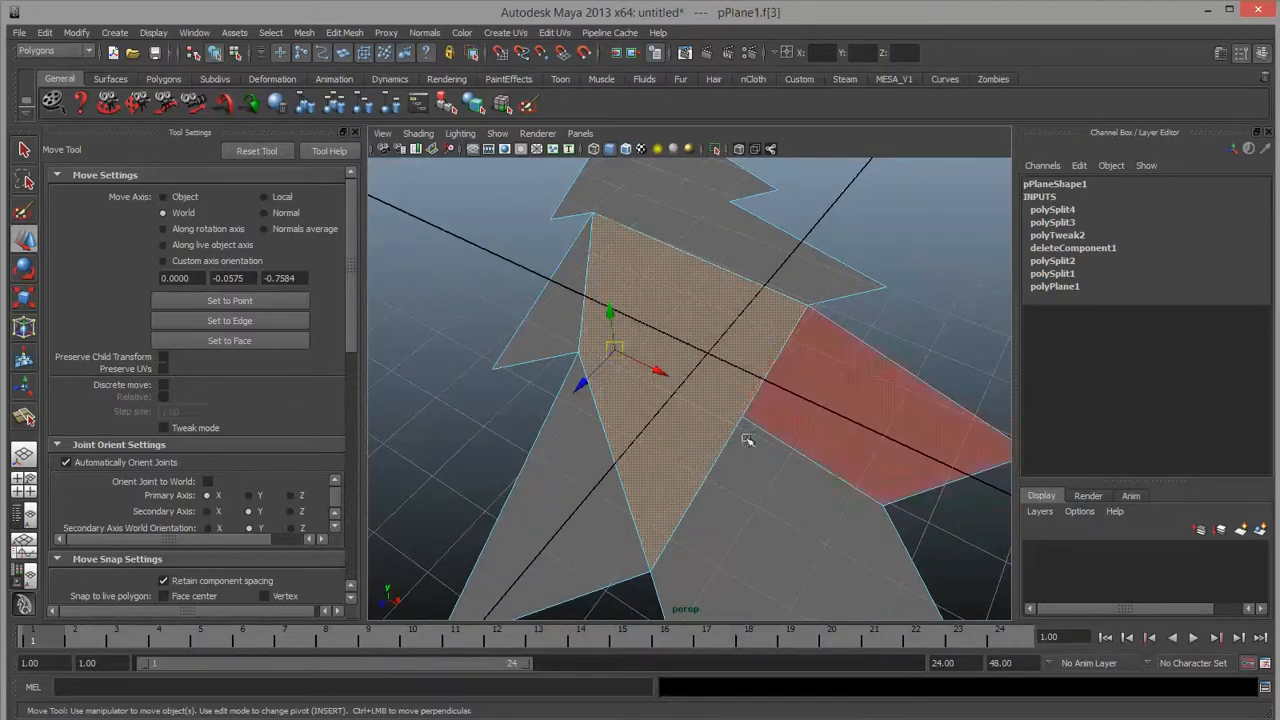
pyautogui.click(716, 419)
pyautogui.click(745, 418)
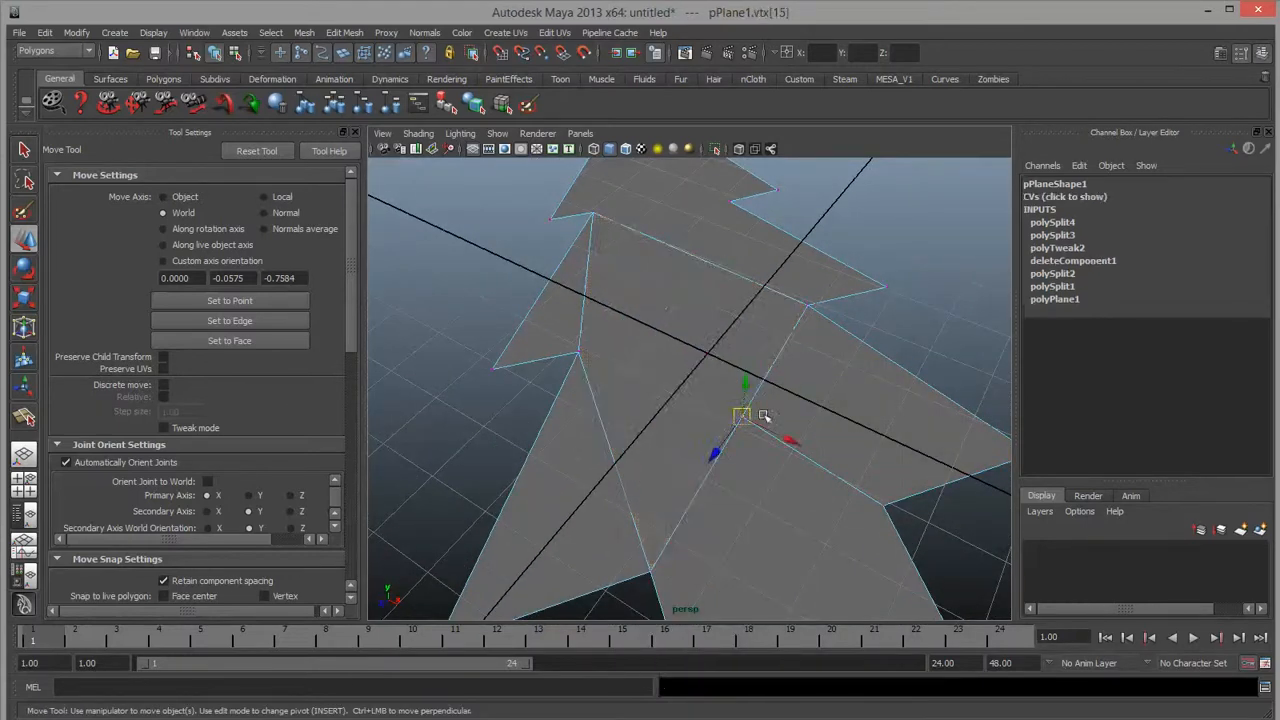
pyautogui.moveTo(778, 362); pyautogui.dragTo(785, 351, button='right')
pyautogui.click(781, 353)
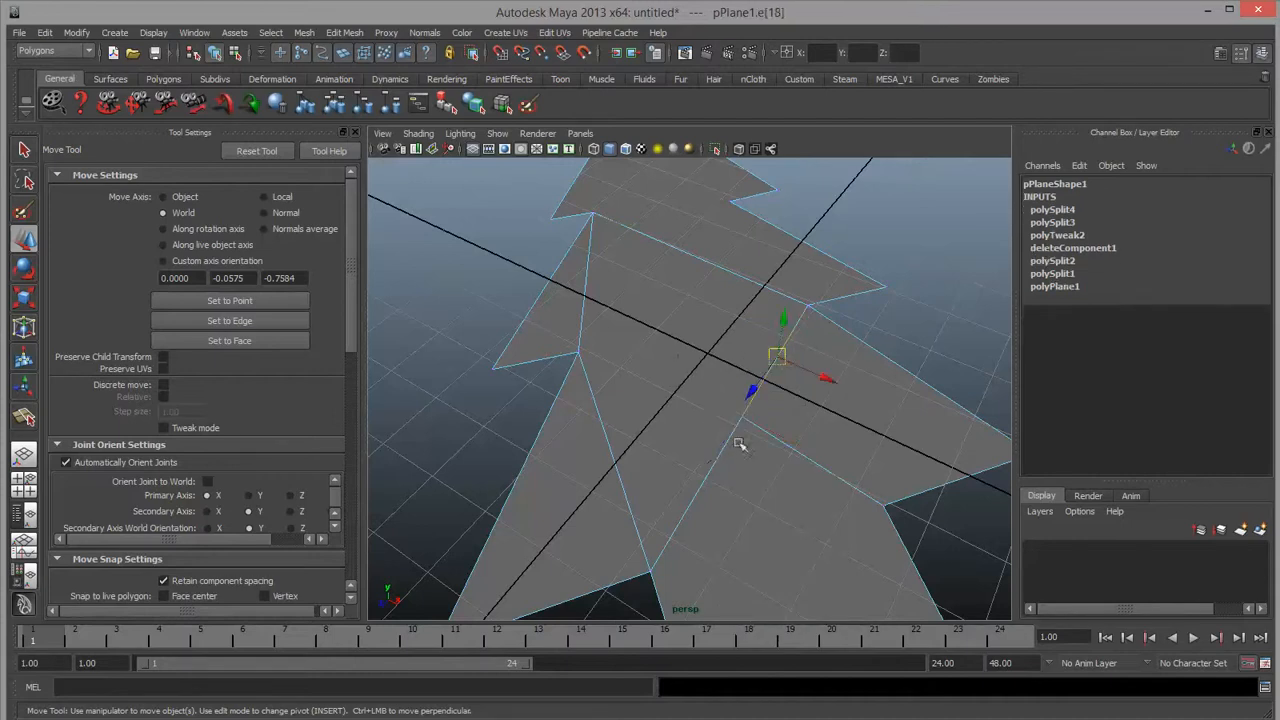
pyautogui.click(722, 449)
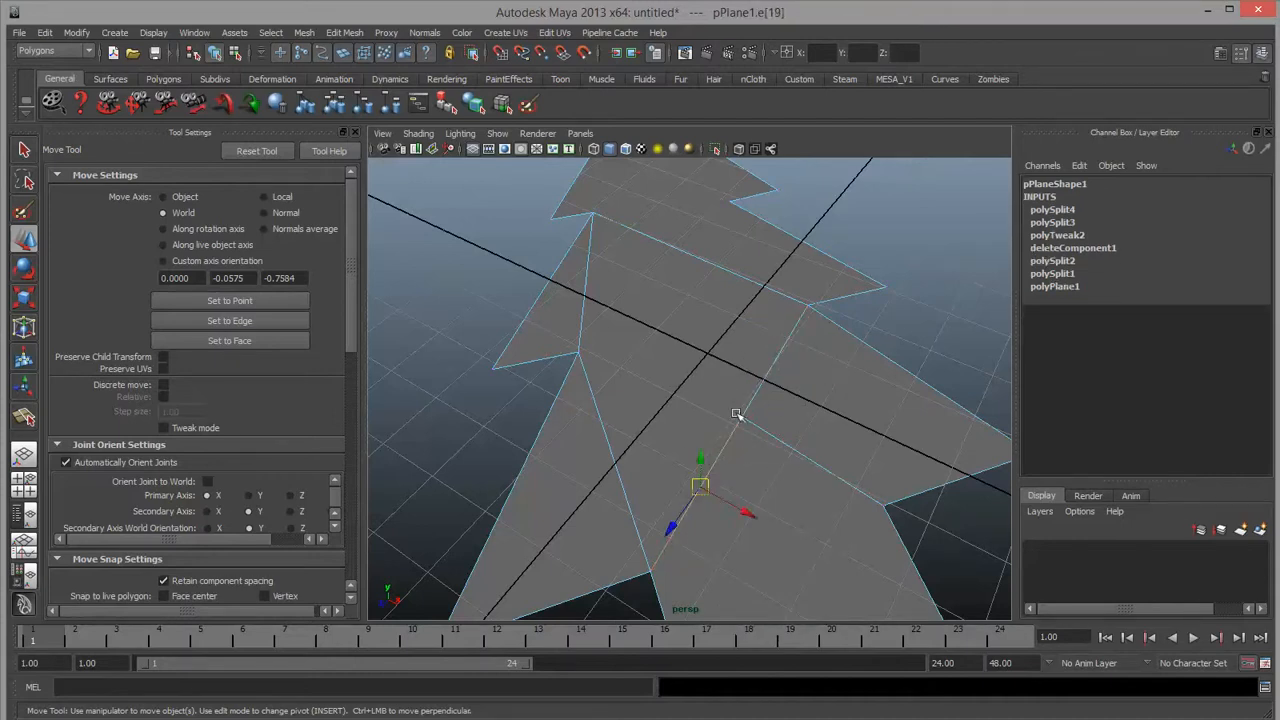
pyautogui.click(790, 444)
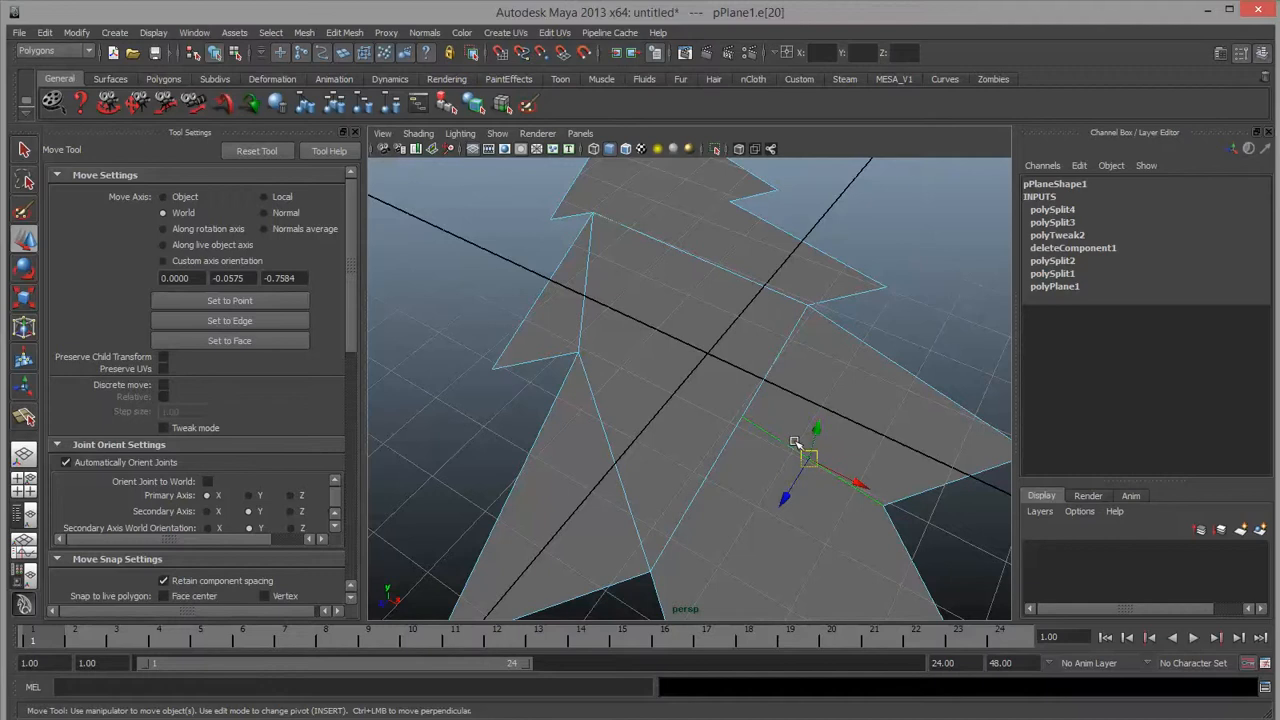
# Undo the edge, vertex and central face selections, back to the selected lower right branch face.
pyautogui.hotkey('ctrl', 'z')
pyautogui.hotkey('ctrl', 'z')
pyautogui.hotkey('ctrl', 'z')
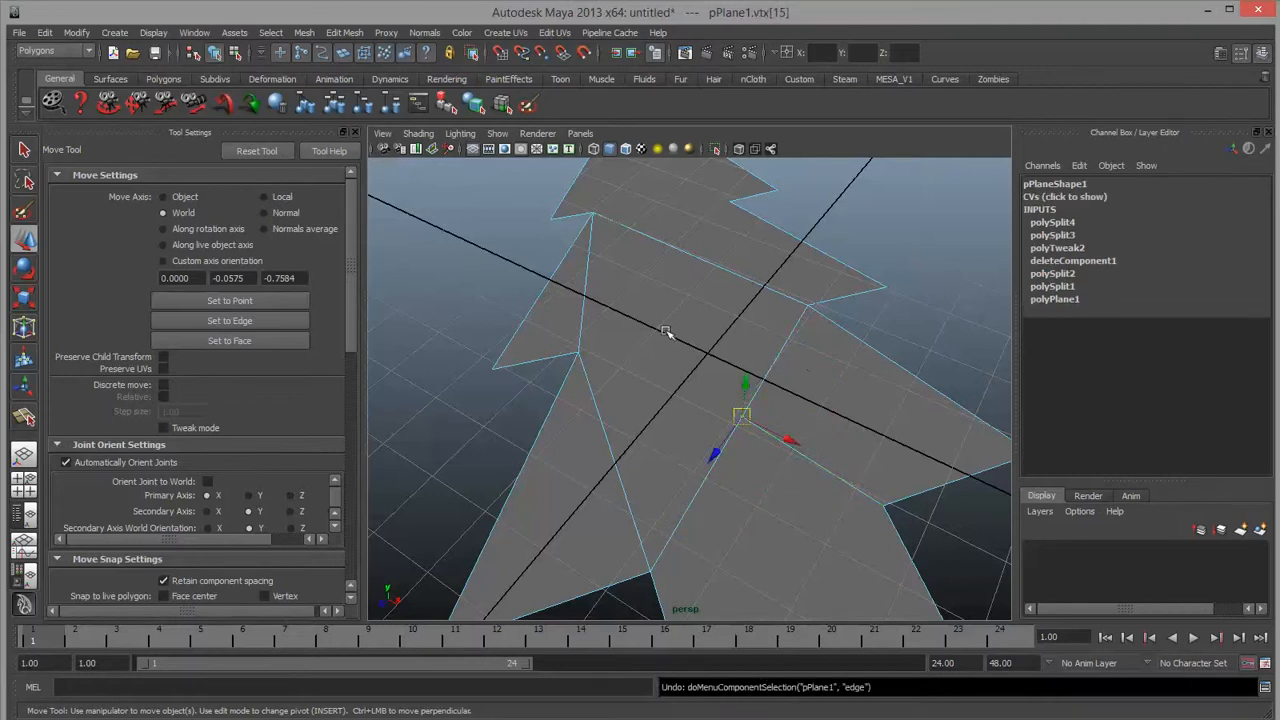
pyautogui.hotkey('ctrl', 'z')
pyautogui.hotkey('ctrl', 'z')
pyautogui.hotkey('ctrl', 'z')
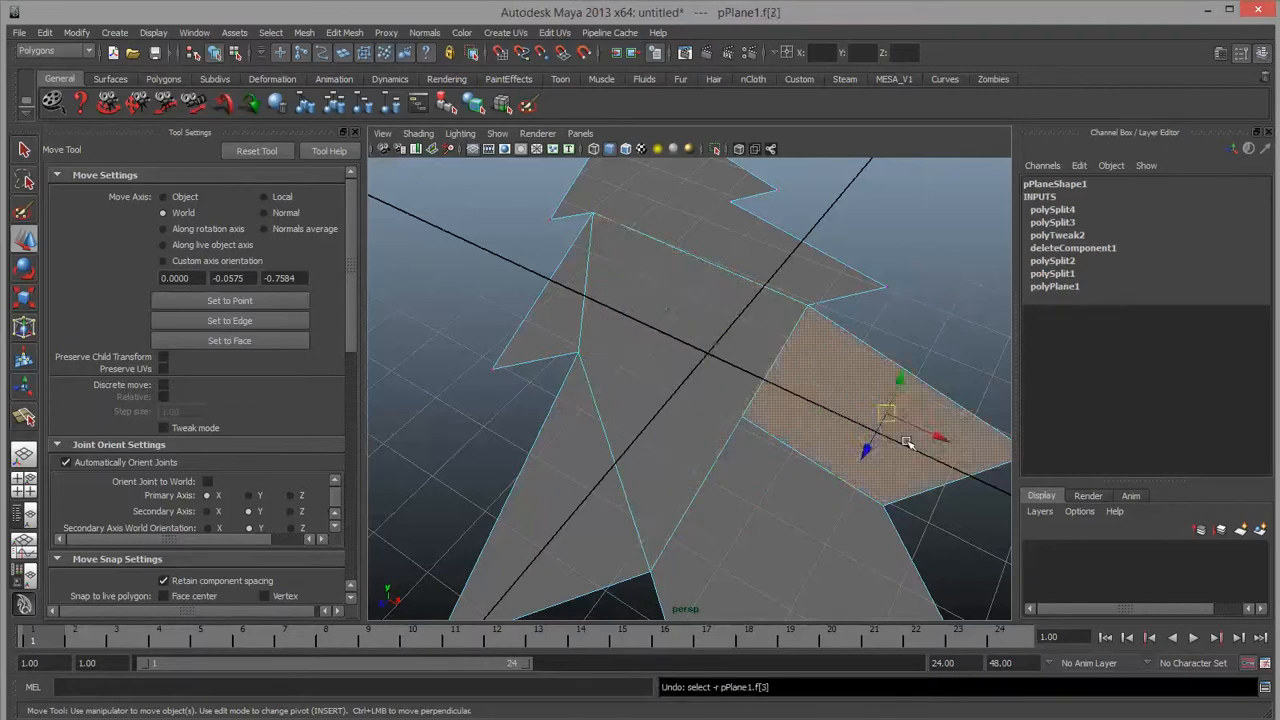
# Undo the cut from the diagonal edge's midpoint, and split the face straight across between the left and right trunk notches.
pyautogui.hotkey('ctrl', 'z')
pyautogui.hotkey('ctrl', 'z')
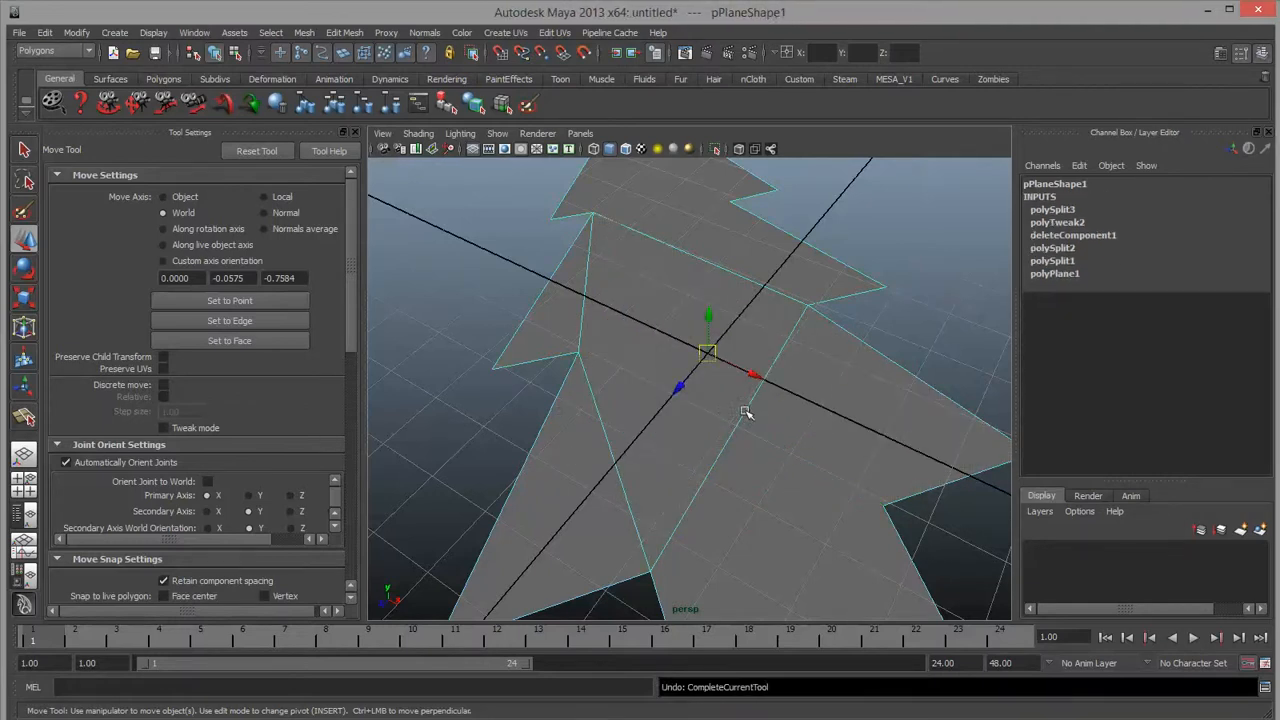
pyautogui.moveTo(745, 412); pyautogui.dragTo(660, 410, button='right')
pyautogui.click(745, 412)
pyautogui.scroll(-2, 757, 509)
pyautogui.keyDown('alt'); pyautogui.moveTo(734, 471); pyautogui.dragTo(659, 474, button='middle'); pyautogui.keyUp('alt')
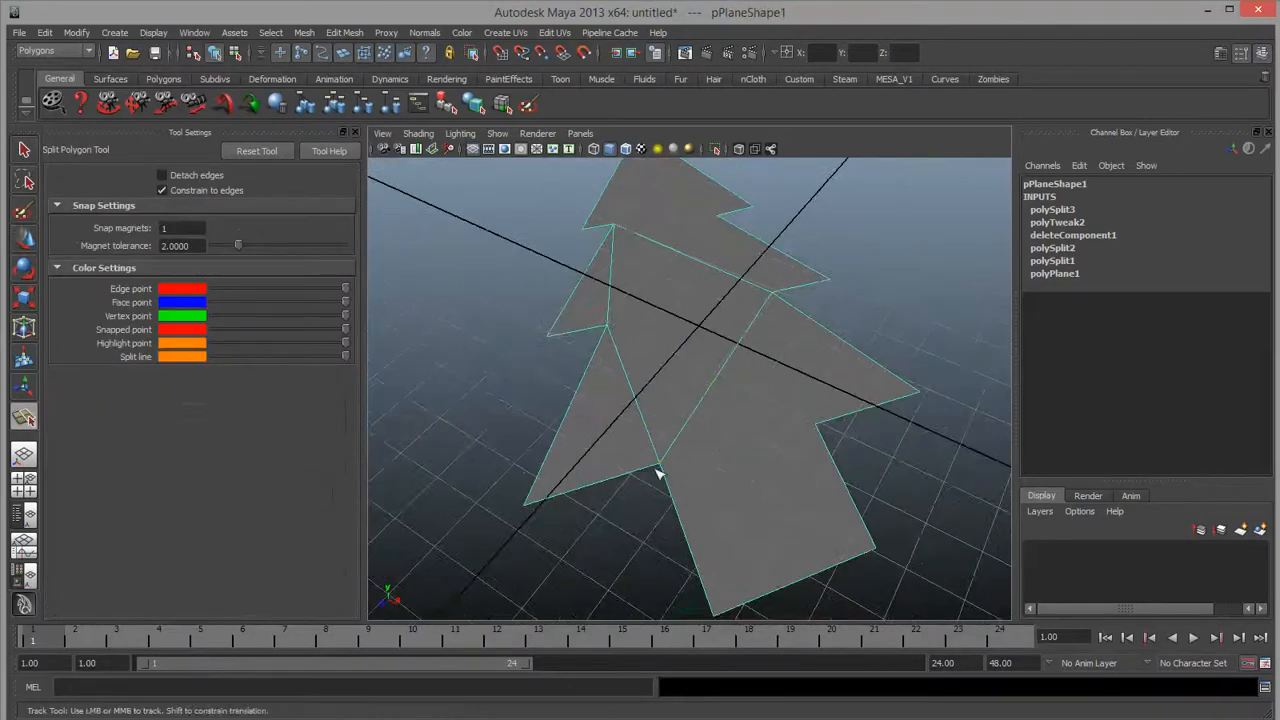
pyautogui.click(820, 442)
pyautogui.hotkey('ctrl', 'z')
pyautogui.click(817, 427)
pyautogui.moveTo(822, 354); pyautogui.dragTo(856, 371)
pyautogui.press('w')
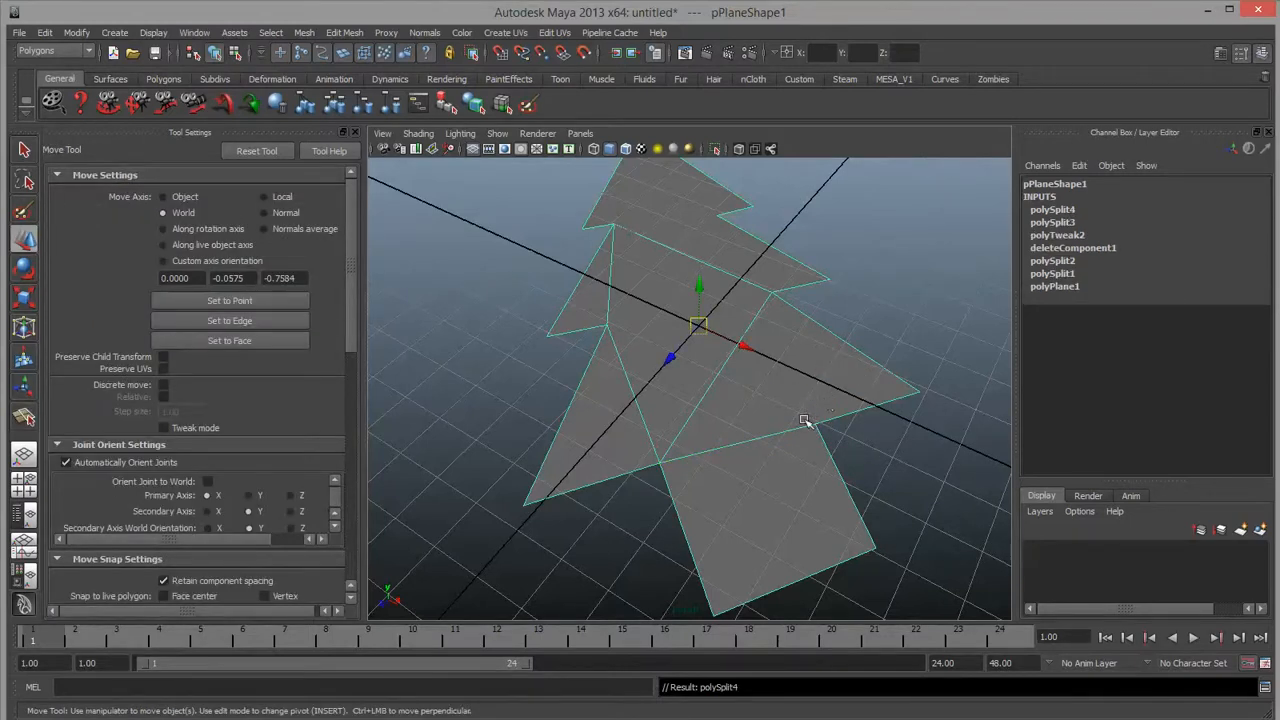
# Cut connected edges from the upper left notch across to the upper right notch and down to the middle right notch.
pyautogui.scroll(2, 806, 421)
pyautogui.scroll(-3, 845, 437)
pyautogui.keyDown('alt'); pyautogui.moveTo(800, 374); pyautogui.dragTo(727, 432); pyautogui.keyUp('alt')
pyautogui.press('y')
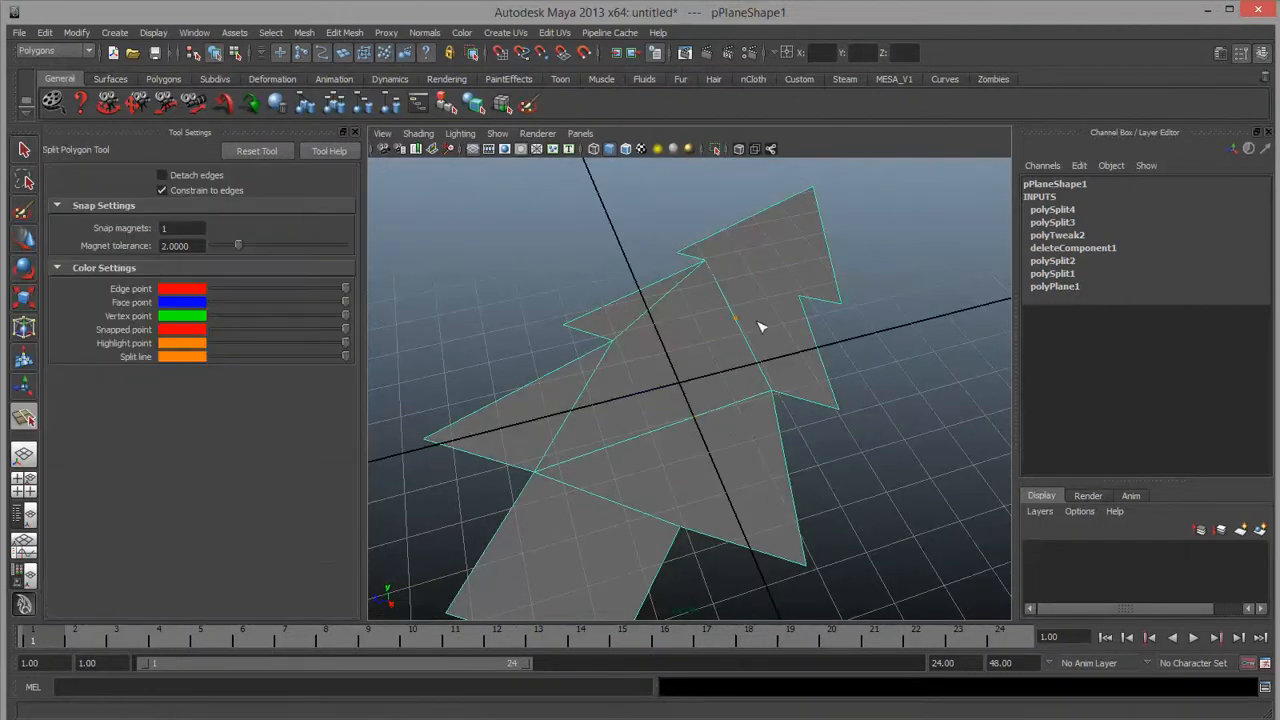
pyautogui.click(810, 299)
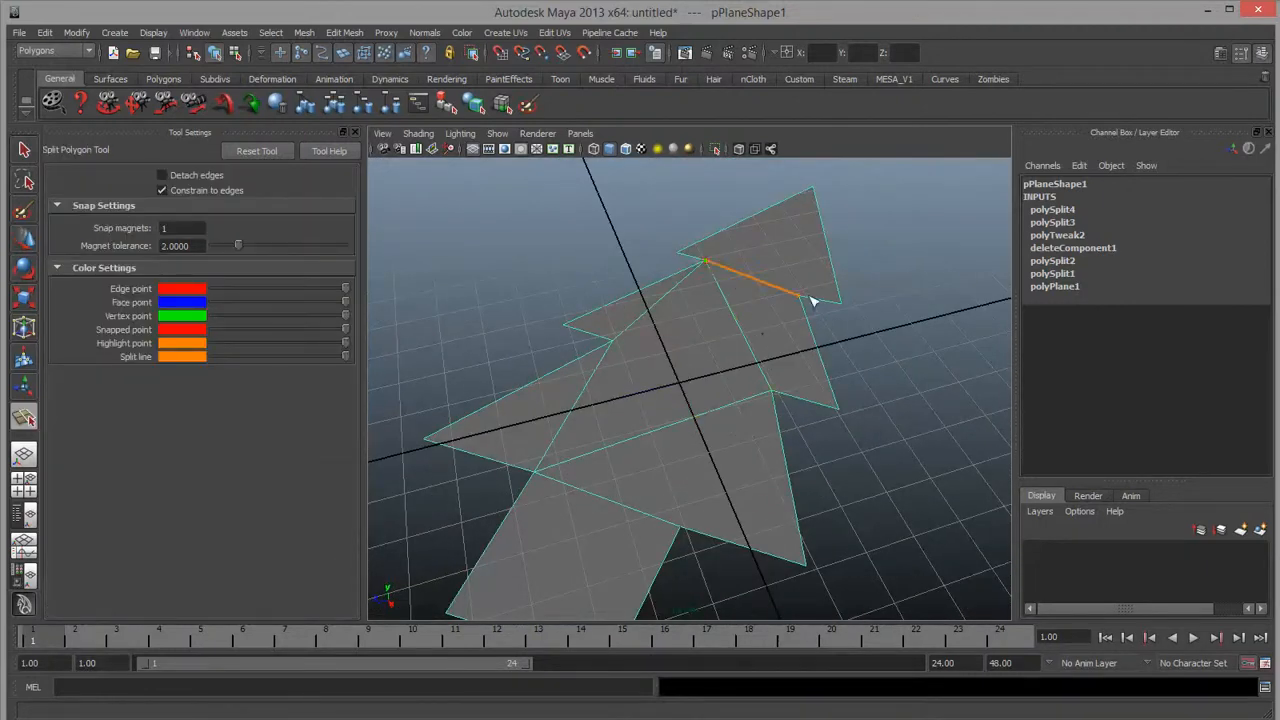
pyautogui.click(784, 388)
pyautogui.press('Return')
pyautogui.press('w')
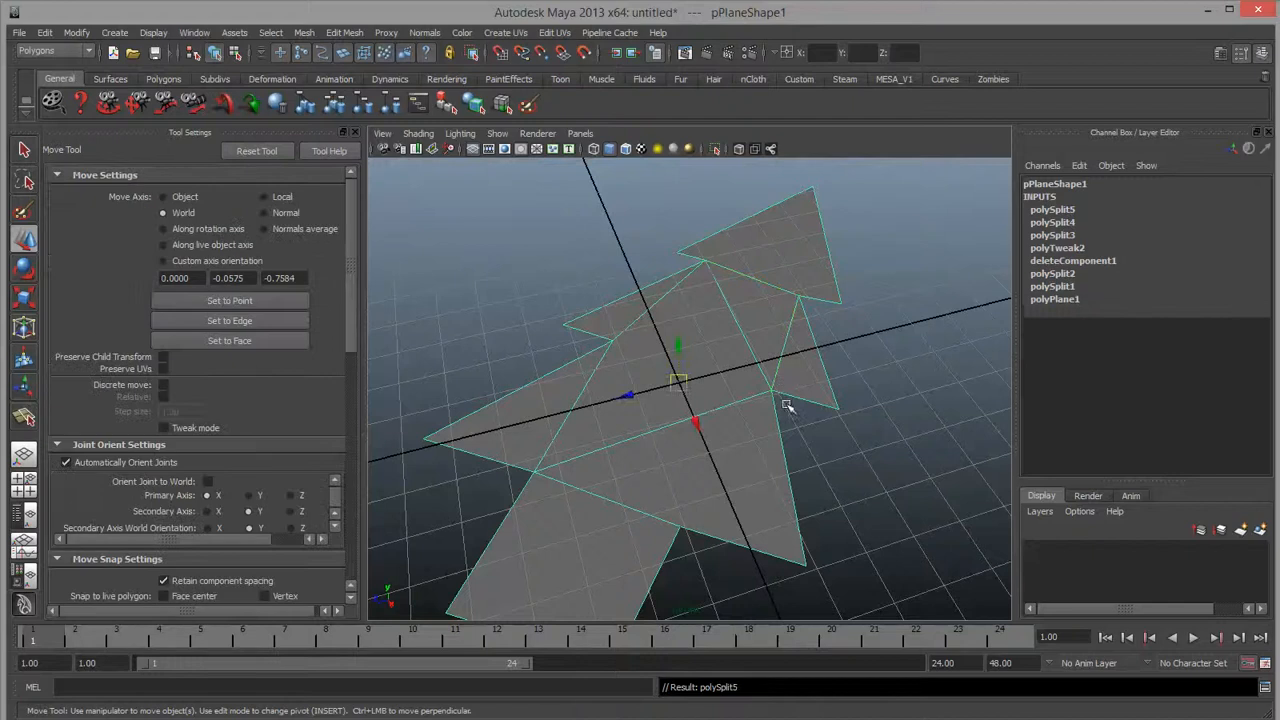
# Examine the new splits around the tree's trunk, lower right branch and upper branches from several angles.
pyautogui.keyDown('alt'); pyautogui.moveTo(783, 391); pyautogui.dragTo(811, 443); pyautogui.keyUp('alt')
pyautogui.keyDown('alt'); pyautogui.moveTo(811, 443); pyautogui.dragTo(886, 489, button='right'); pyautogui.keyUp('alt')
pyautogui.keyDown('alt'); pyautogui.moveTo(887, 489); pyautogui.dragTo(772, 416, button='middle'); pyautogui.keyUp('alt')
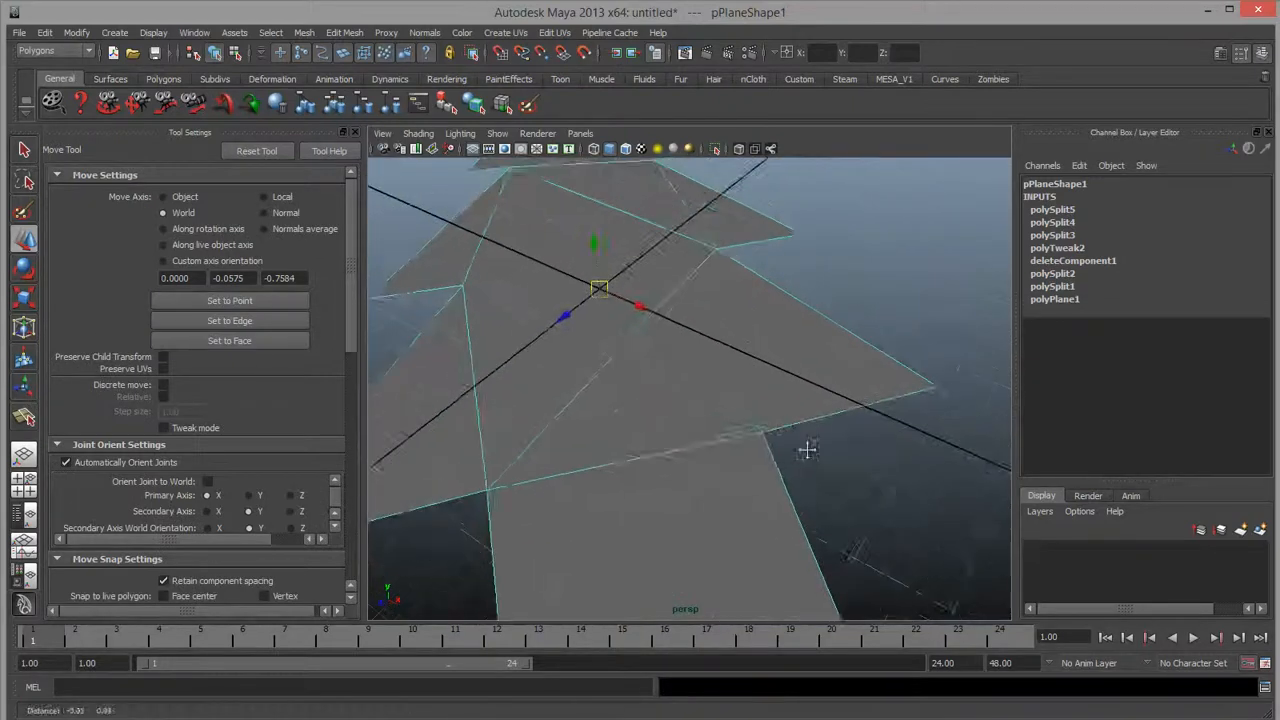
pyautogui.keyDown('alt'); pyautogui.moveTo(806, 449); pyautogui.dragTo(834, 480); pyautogui.keyUp('alt')
pyautogui.keyDown('alt'); pyautogui.moveTo(834, 480); pyautogui.dragTo(795, 430, button='middle'); pyautogui.keyUp('alt')
pyautogui.keyDown('alt'); pyautogui.moveTo(794, 430); pyautogui.dragTo(797, 500); pyautogui.keyUp('alt')
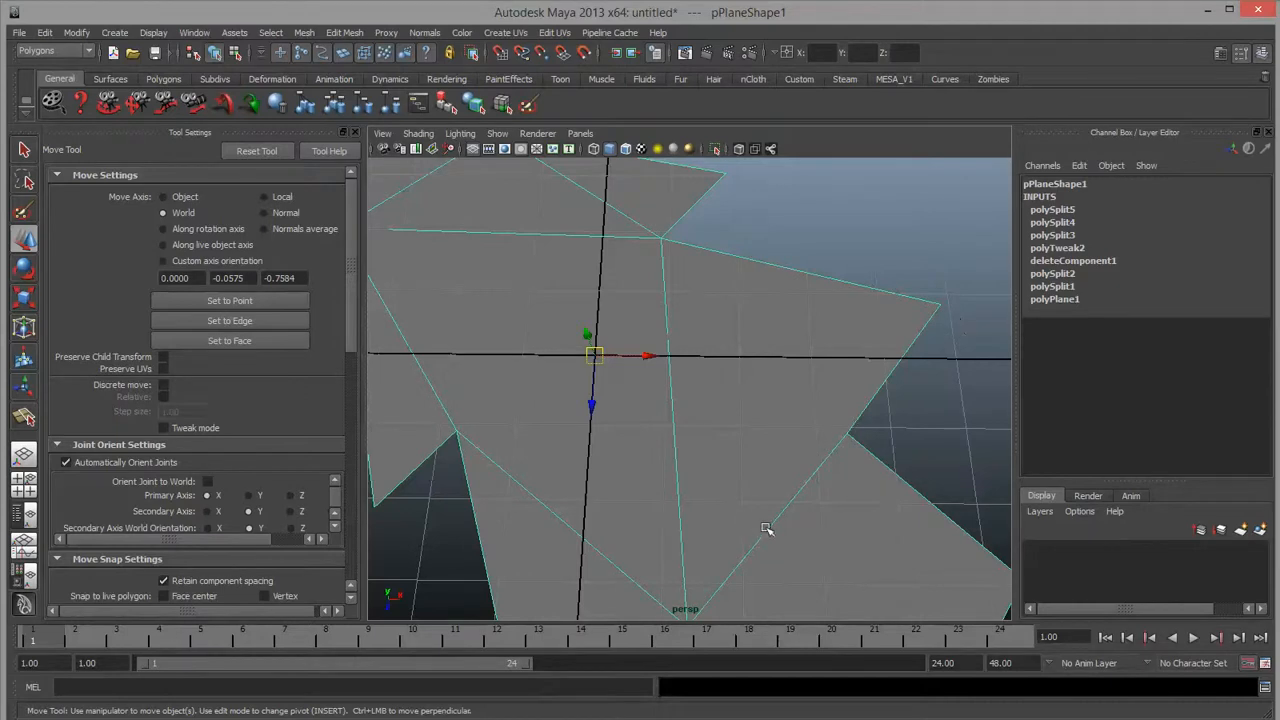
pyautogui.keyDown('alt'); pyautogui.moveTo(766, 531); pyautogui.dragTo(696, 459); pyautogui.keyUp('alt')
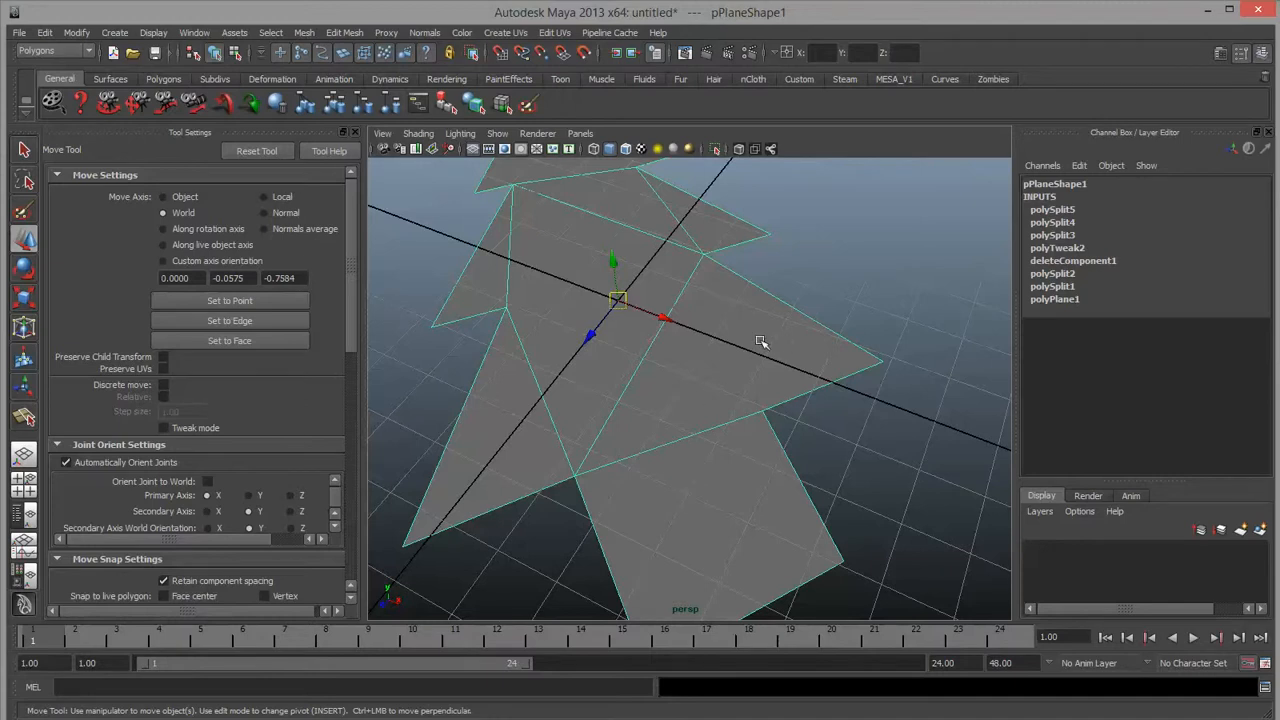
pyautogui.keyDown('alt'); pyautogui.moveTo(735, 290); pyautogui.dragTo(810, 392); pyautogui.keyUp('alt')
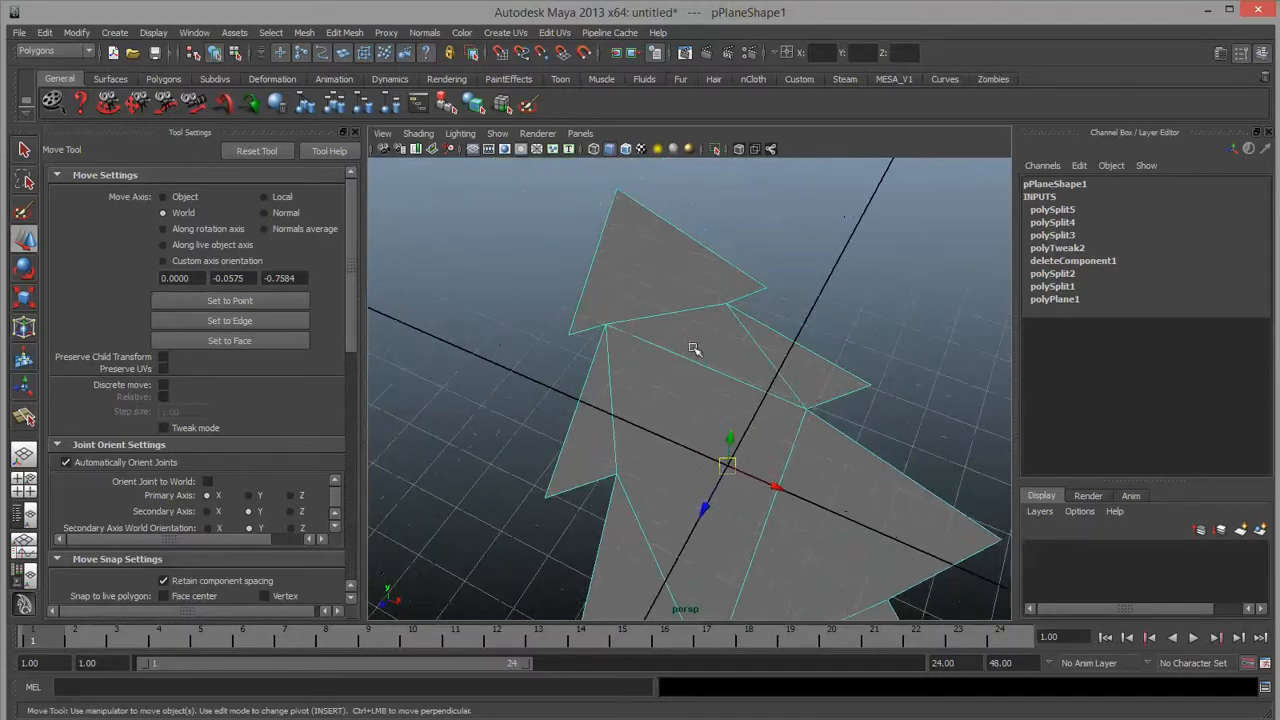
pyautogui.keyDown('alt'); pyautogui.moveTo(800, 462); pyautogui.dragTo(809, 374); pyautogui.keyUp('alt')
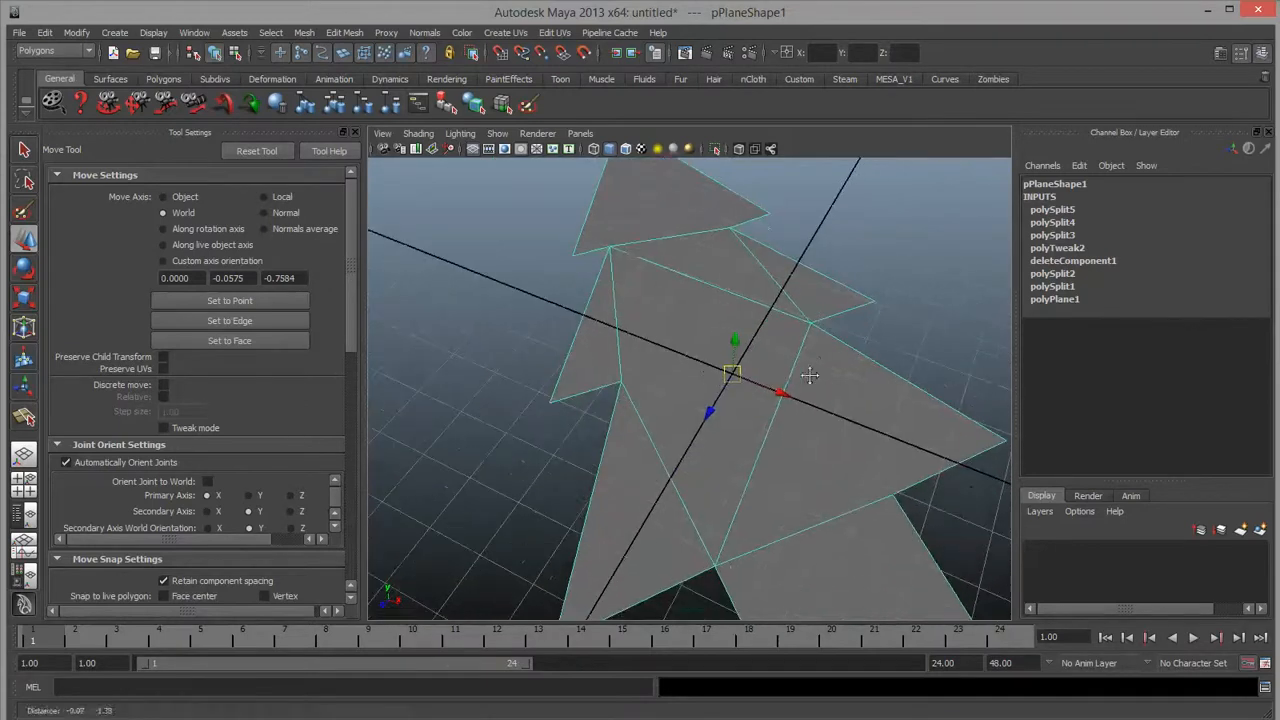
# Cut an edge from the upper left notch to the midpoint of the treetop's right edge with the Split Polygon Tool.
pyautogui.keyDown('shift'); pyautogui.moveTo(809, 374); pyautogui.dragTo(743, 325, button='right'); pyautogui.keyUp('shift')
pyautogui.keyDown('alt'); pyautogui.moveTo(642, 240); pyautogui.dragTo(668, 393, button='middle'); pyautogui.keyUp('alt')
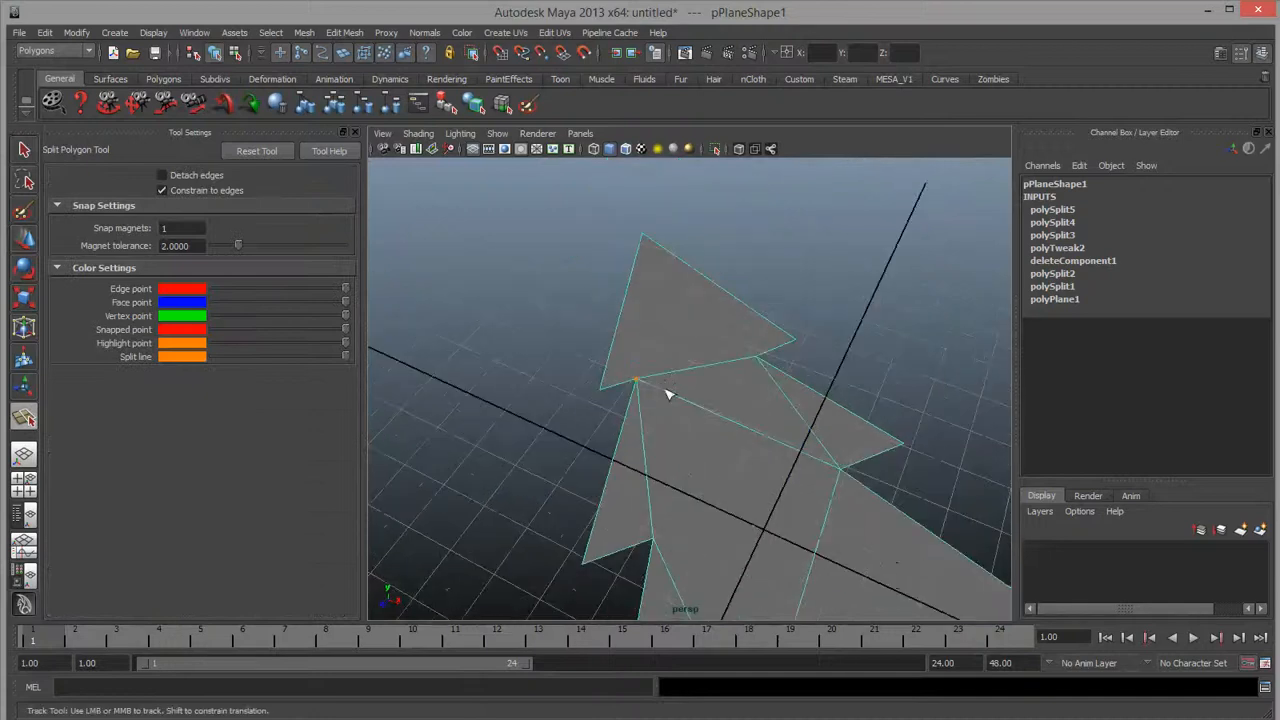
pyautogui.click(636, 379)
pyautogui.press('w')
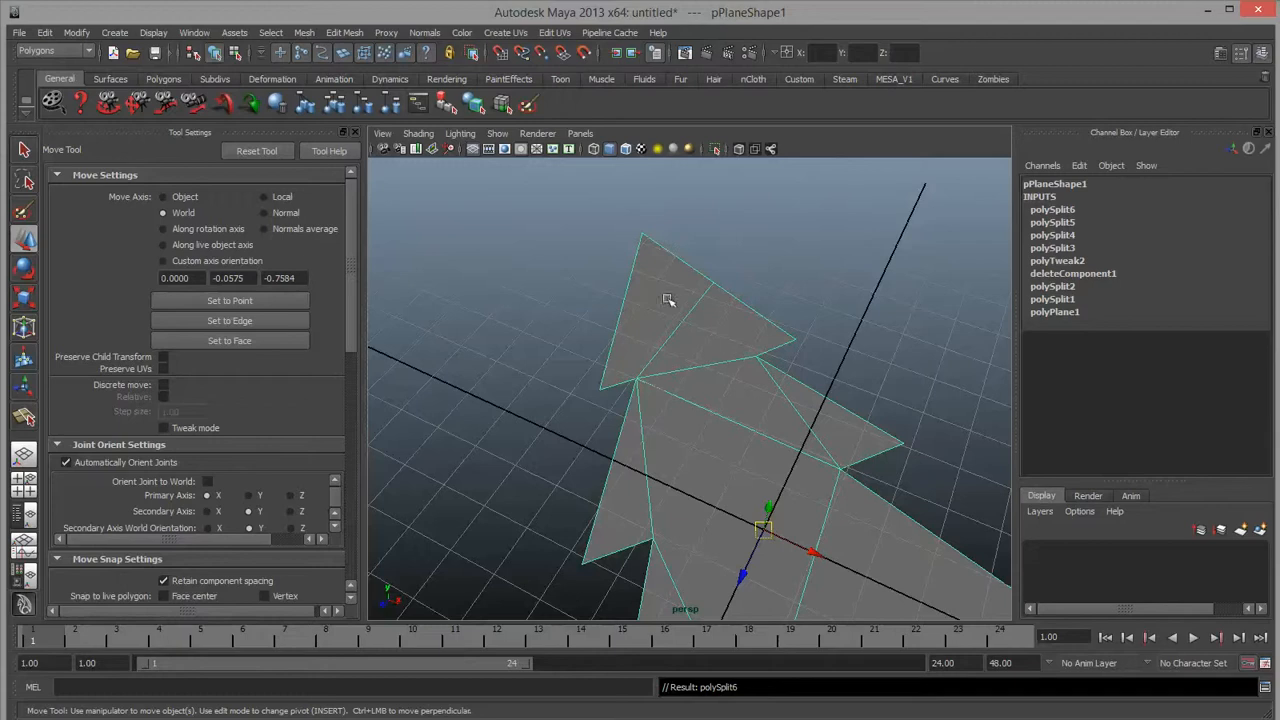
# Return to object mode and delete the whole tree-shaped plane.
pyautogui.keyDown('alt'); pyautogui.moveTo(906, 460); pyautogui.dragTo(723, 434, button='right'); pyautogui.keyUp('alt')
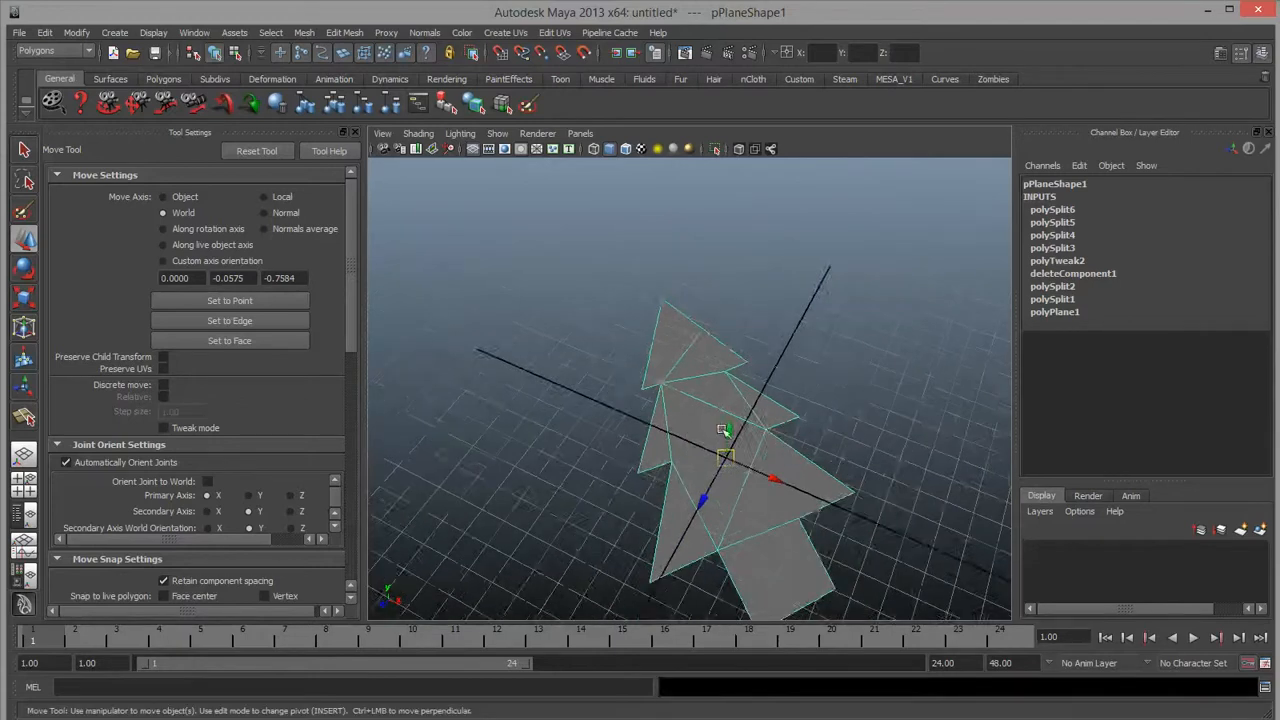
pyautogui.keyDown('alt'); pyautogui.moveTo(723, 434); pyautogui.dragTo(711, 358, button='middle'); pyautogui.keyUp('alt')
pyautogui.keyDown('alt'); pyautogui.moveTo(643, 400); pyautogui.dragTo(794, 406, button='right'); pyautogui.keyUp('alt')
pyautogui.keyDown('alt'); pyautogui.moveTo(793, 405); pyautogui.dragTo(779, 382, button='middle'); pyautogui.keyUp('alt')
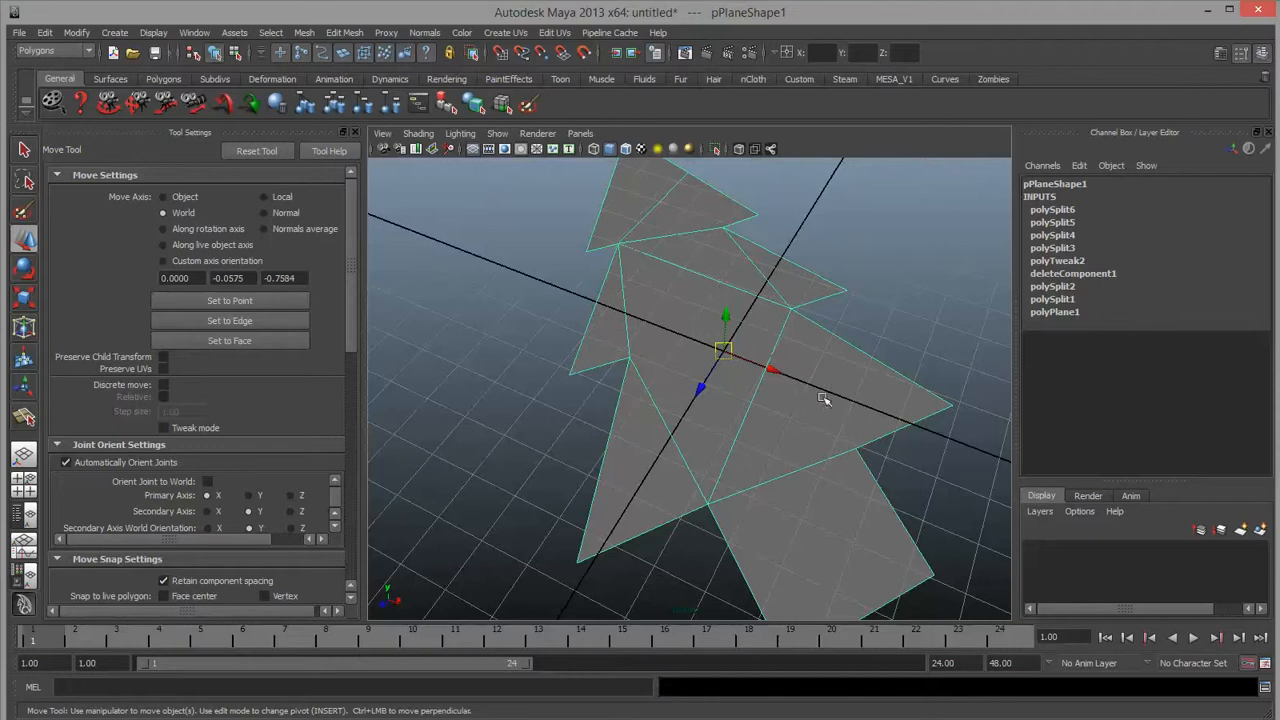
pyautogui.moveTo(822, 399); pyautogui.dragTo(852, 380, button='right')
pyautogui.press('Delete')
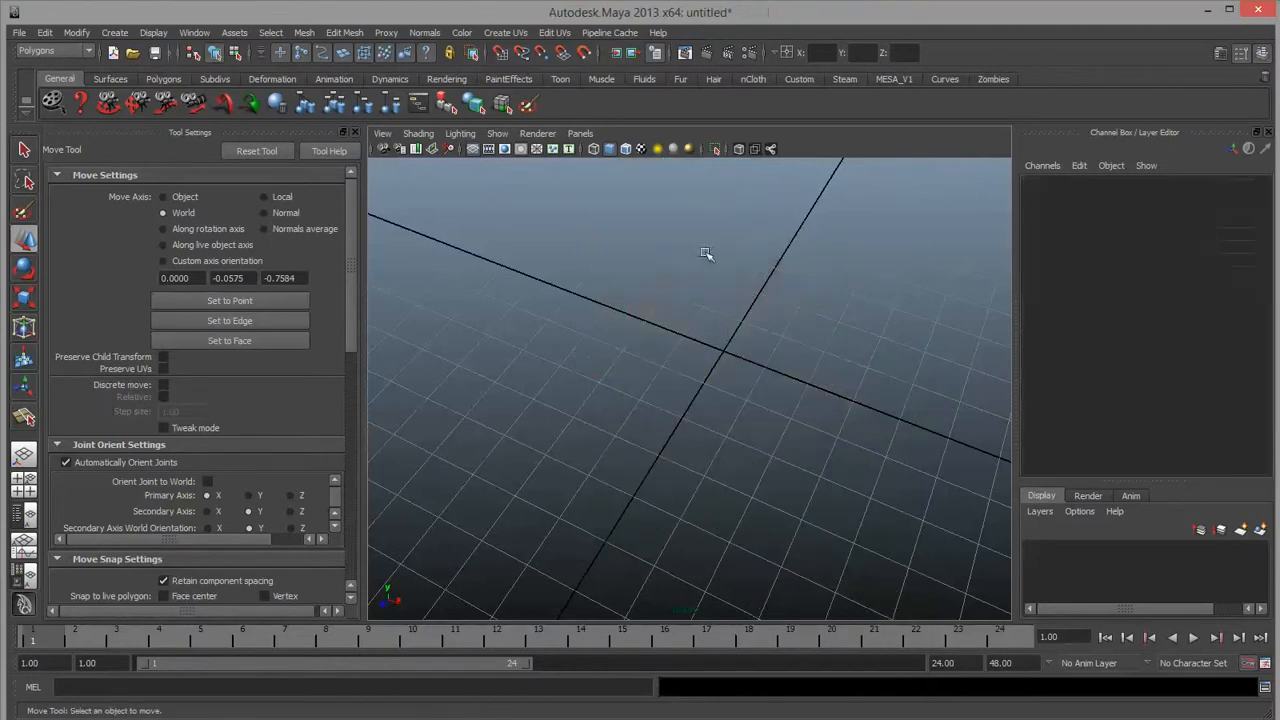
# Create a new polygon plane and scale it uniformly to about 10.667.
pyautogui.click(115, 33)
pyautogui.moveTo(146, 97)
pyautogui.moveTo(160, 71)
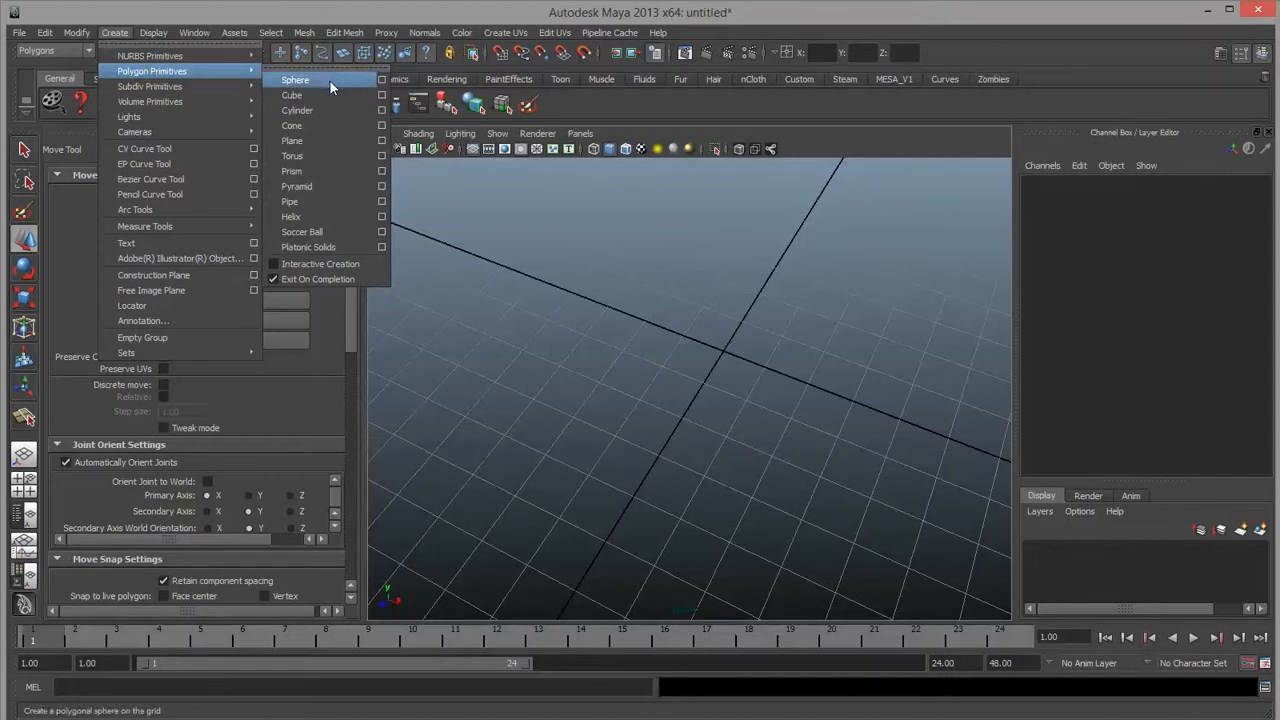
pyautogui.click(331, 140)
pyautogui.press('r')
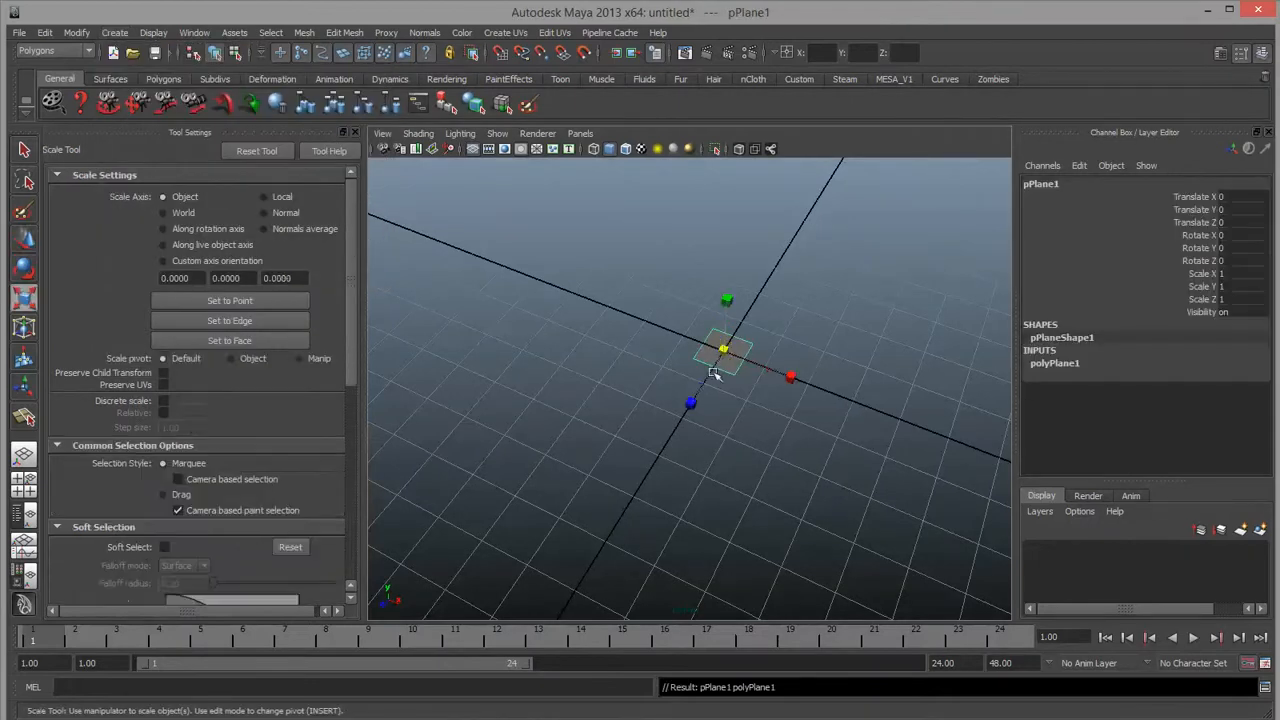
pyautogui.moveTo(722, 350); pyautogui.dragTo(1070, 365)
# Set the plane's width and height subdivisions to 5 each.
pyautogui.click(1060, 363)
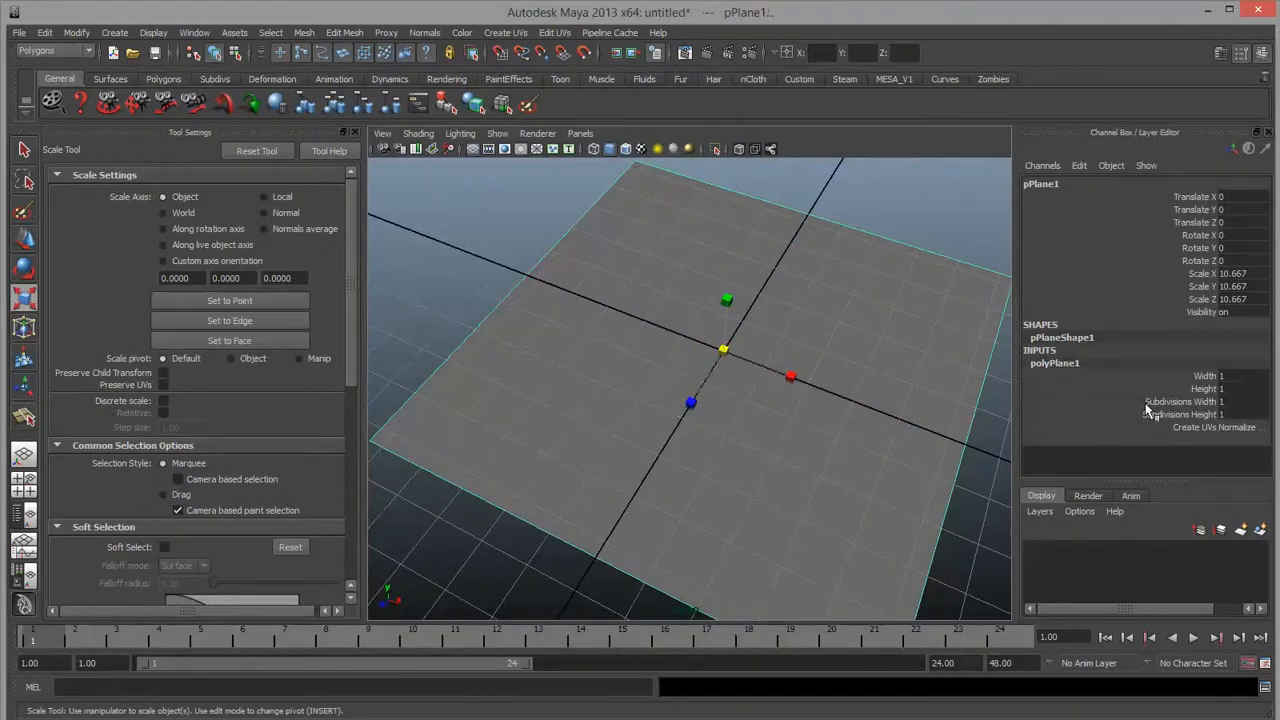
pyautogui.moveTo(1195, 401); pyautogui.dragTo(1195, 414)
pyautogui.moveTo(741, 438); pyautogui.dragTo(775, 437, button='middle')
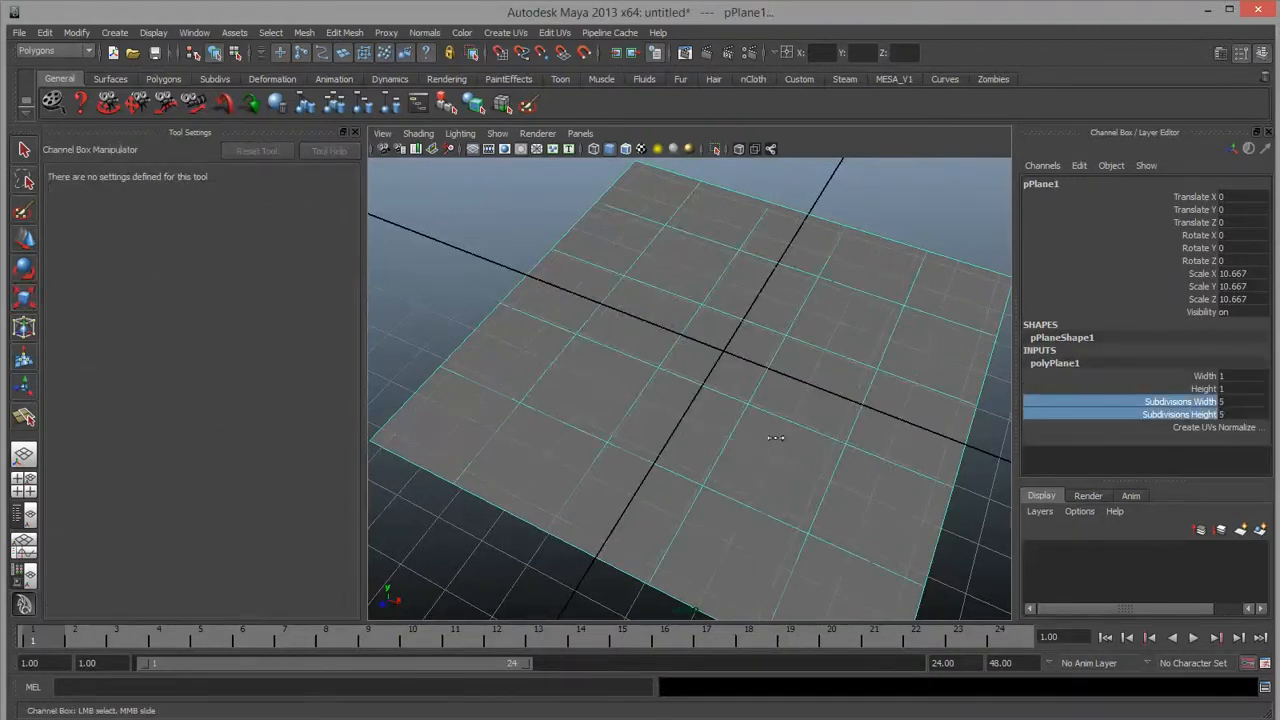
# Examine the subdivided plane's grid of faces and edge lines from several angles and distances.
pyautogui.moveTo(770, 497)
pyautogui.keyDown('alt'); pyautogui.mouseDown()
pyautogui.moveTo(823, 526)
pyautogui.moveTo(778, 503)
pyautogui.mouseUp(); pyautogui.keyUp('alt')
pyautogui.keyDown('alt'); pyautogui.moveTo(779, 503); pyautogui.dragTo(823, 497, button='right'); pyautogui.keyUp('alt')
pyautogui.keyDown('alt'); pyautogui.moveTo(823, 497); pyautogui.dragTo(773, 523, button='middle'); pyautogui.keyUp('alt')
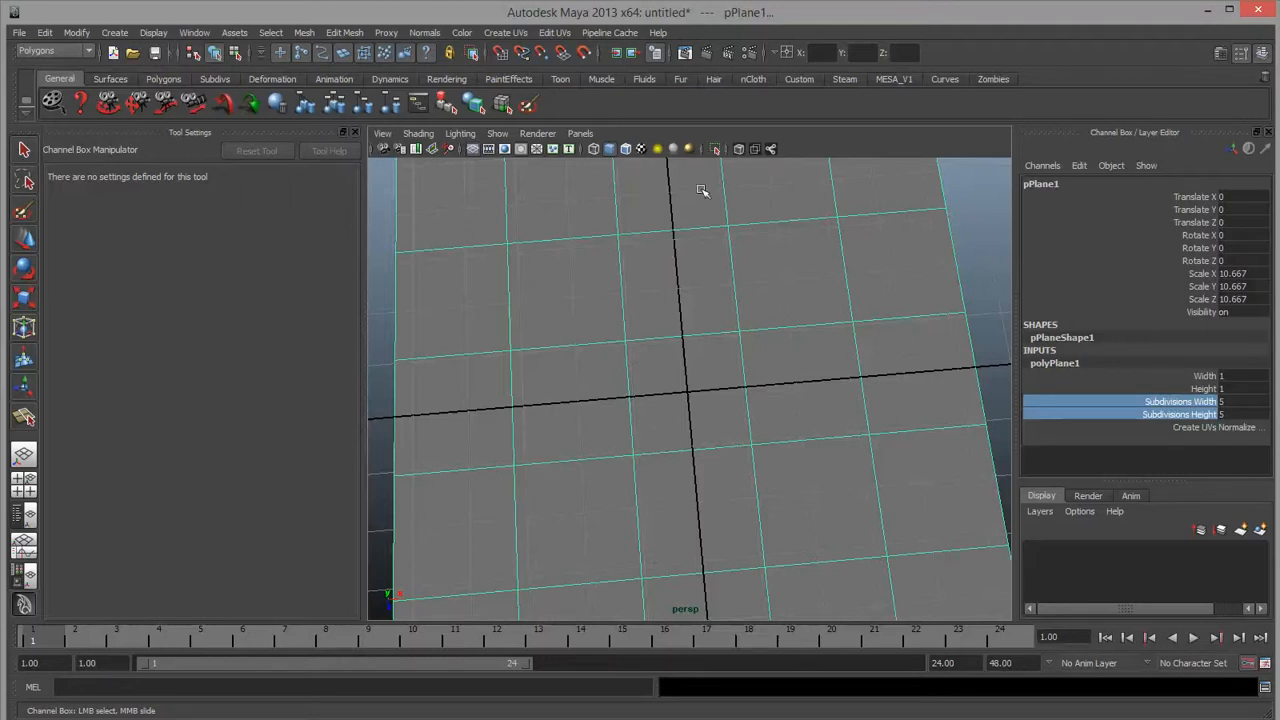
pyautogui.keyDown('alt'); pyautogui.moveTo(940, 470); pyautogui.dragTo(858, 447); pyautogui.keyUp('alt')
pyautogui.keyDown('alt'); pyautogui.moveTo(858, 447); pyautogui.dragTo(763, 449, button='right'); pyautogui.keyUp('alt')
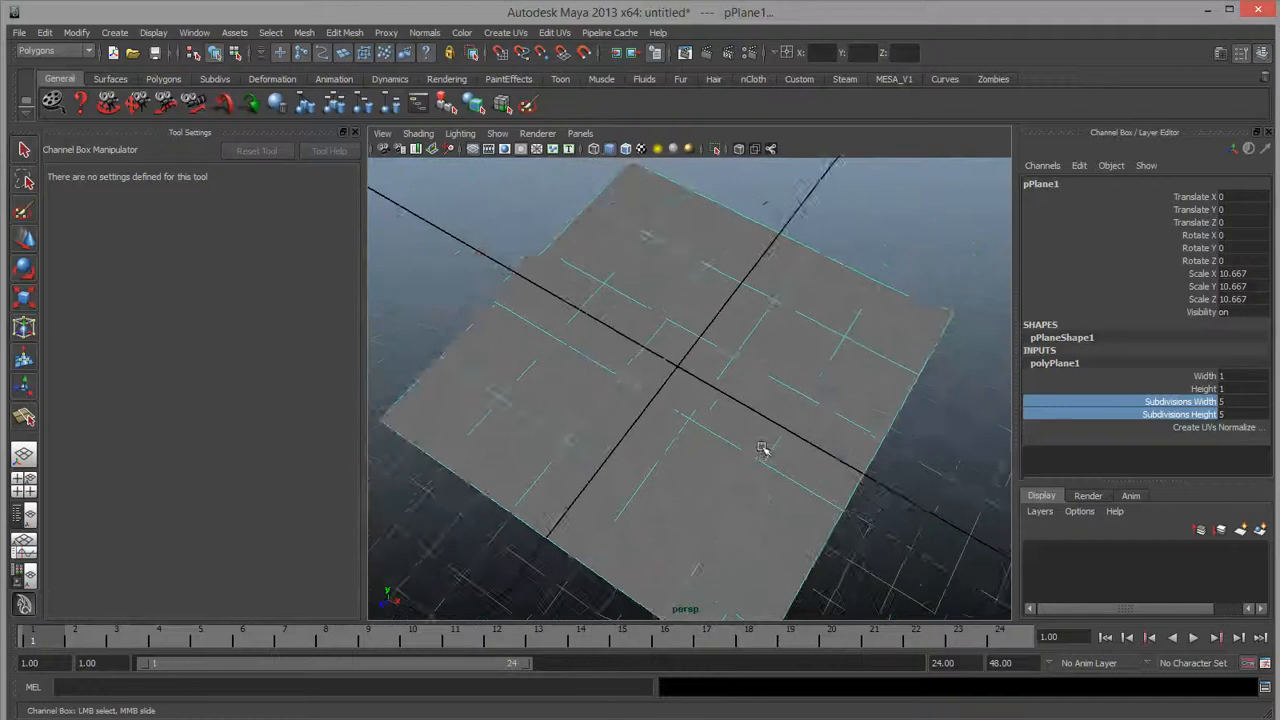
pyautogui.keyDown('alt'); pyautogui.moveTo(763, 449); pyautogui.dragTo(751, 383, button='middle'); pyautogui.keyUp('alt')
pyautogui.keyDown('alt'); pyautogui.moveTo(751, 383); pyautogui.dragTo(755, 338); pyautogui.keyUp('alt')
pyautogui.keyDown('alt'); pyautogui.moveTo(755, 338); pyautogui.dragTo(740, 433, button='middle'); pyautogui.keyUp('alt')
pyautogui.keyDown('alt'); pyautogui.moveTo(740, 433); pyautogui.dragTo(706, 460); pyautogui.keyUp('alt')
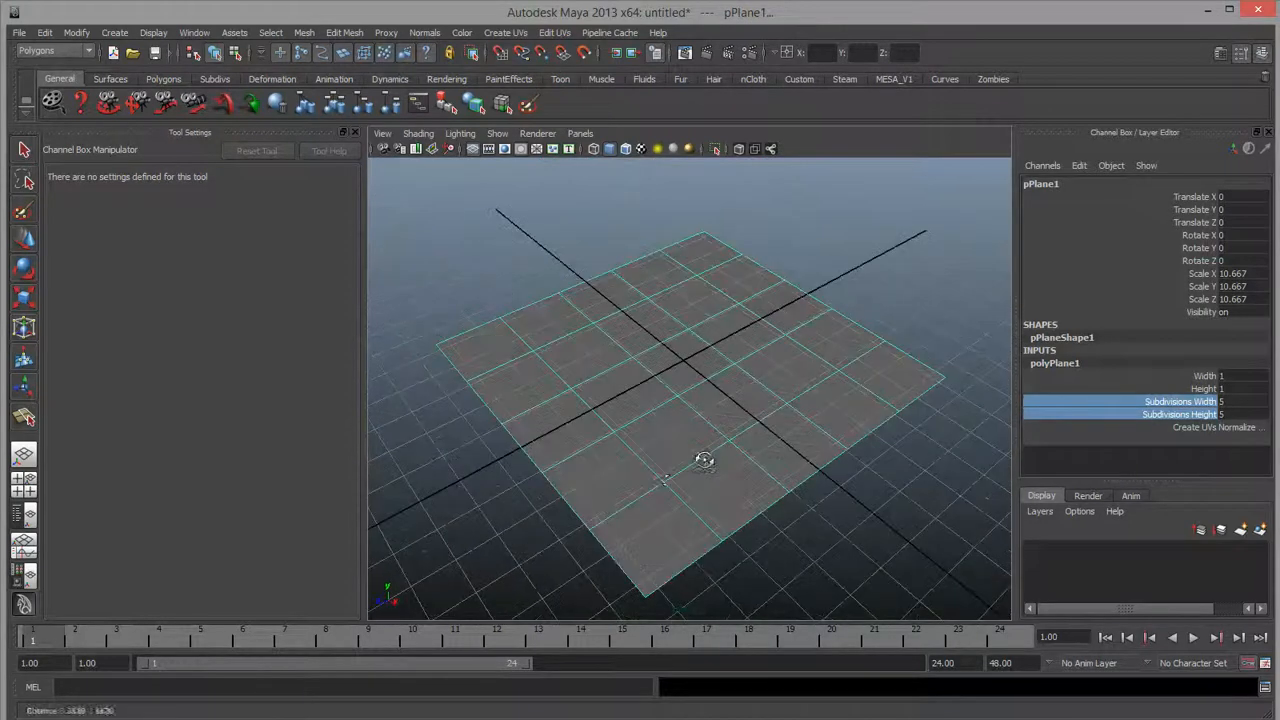
pyautogui.keyDown('alt'); pyautogui.moveTo(706, 460); pyautogui.dragTo(799, 487, button='right'); pyautogui.keyUp('alt')
pyautogui.keyDown('alt'); pyautogui.moveTo(799, 487); pyautogui.dragTo(786, 522); pyautogui.keyUp('alt')
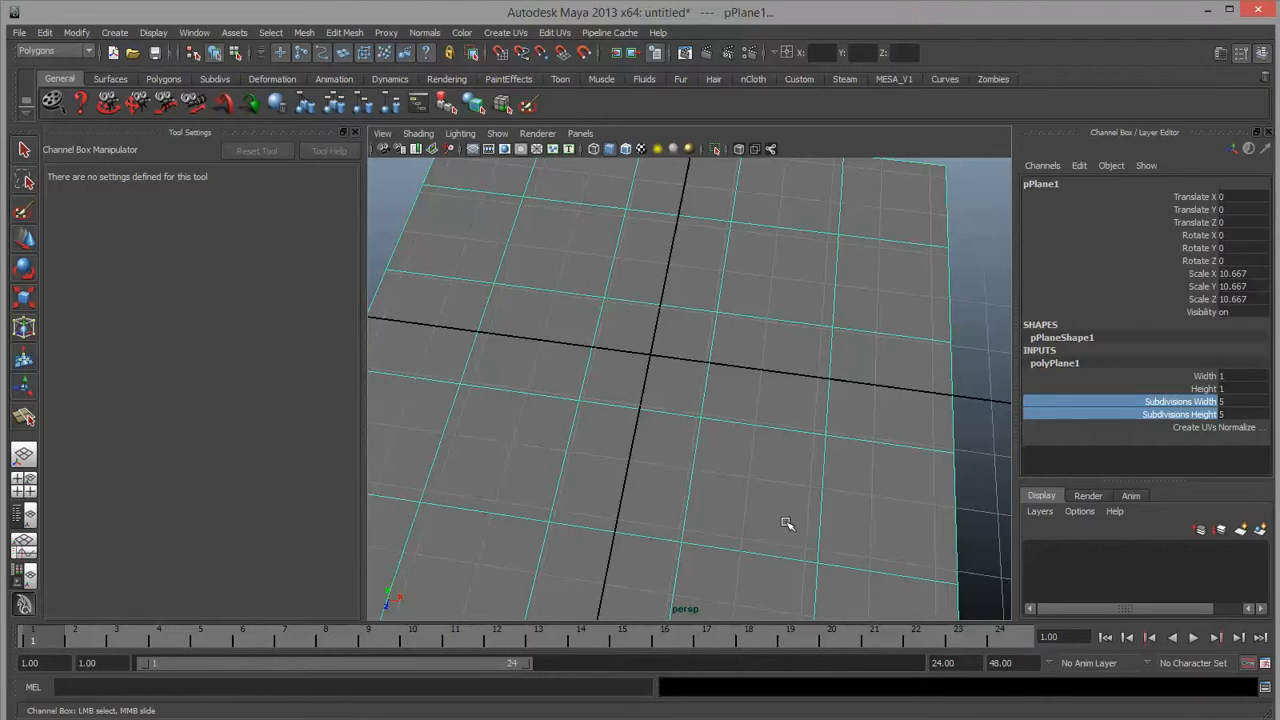
pyautogui.keyDown('alt'); pyautogui.moveTo(786, 524); pyautogui.dragTo(660, 466, button='right'); pyautogui.keyUp('alt')
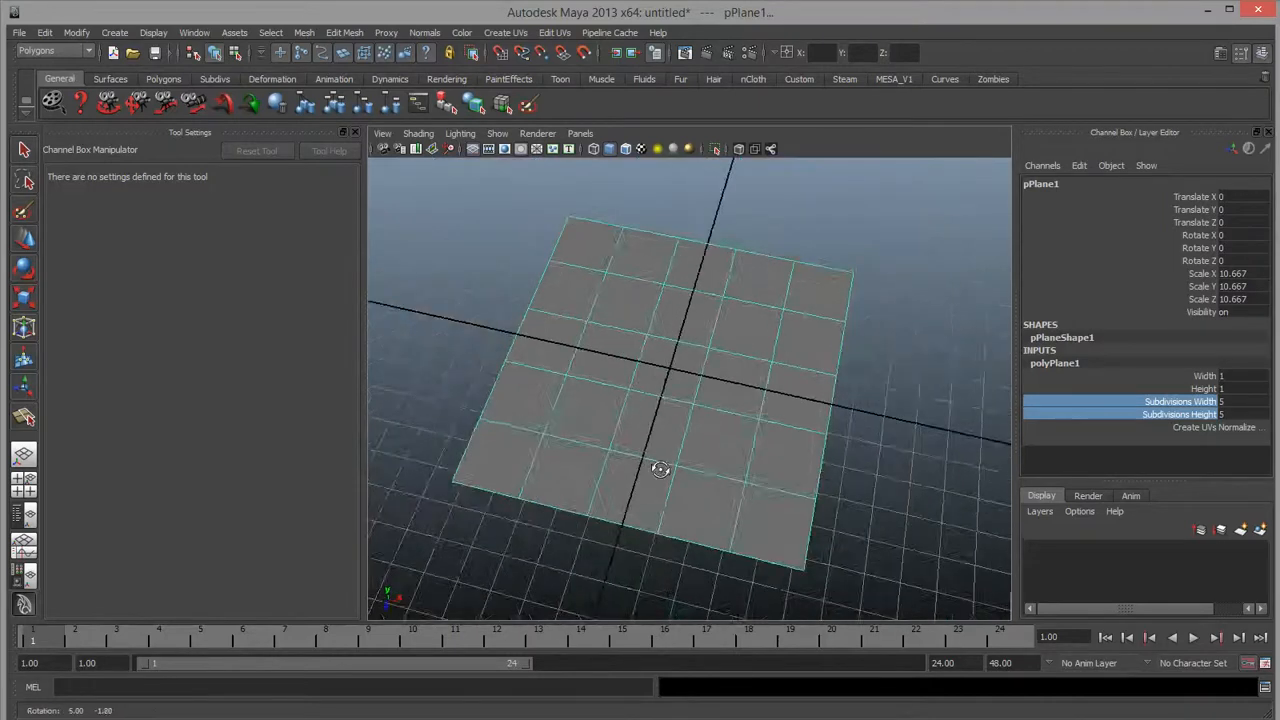
pyautogui.keyDown('alt'); pyautogui.moveTo(660, 466); pyautogui.dragTo(609, 480); pyautogui.keyUp('alt')
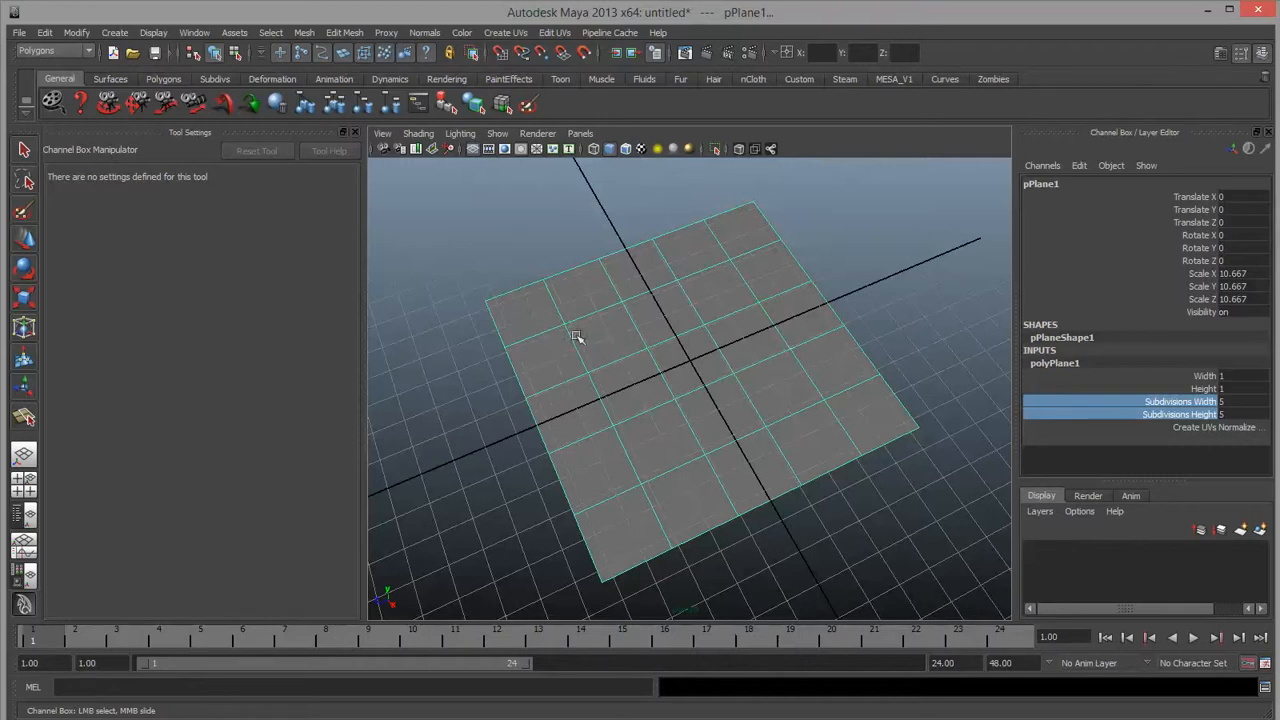
# Switch to vertex selection and shift groups of interior vertices along X to bend the plane's middle edge lines.
pyautogui.moveTo(697, 410); pyautogui.dragTo(645, 402, button='right')
pyautogui.press('r')
pyautogui.moveTo(577, 343); pyautogui.dragTo(644, 408)
pyautogui.press('w')
pyautogui.moveTo(688, 294); pyautogui.dragTo(793, 396)
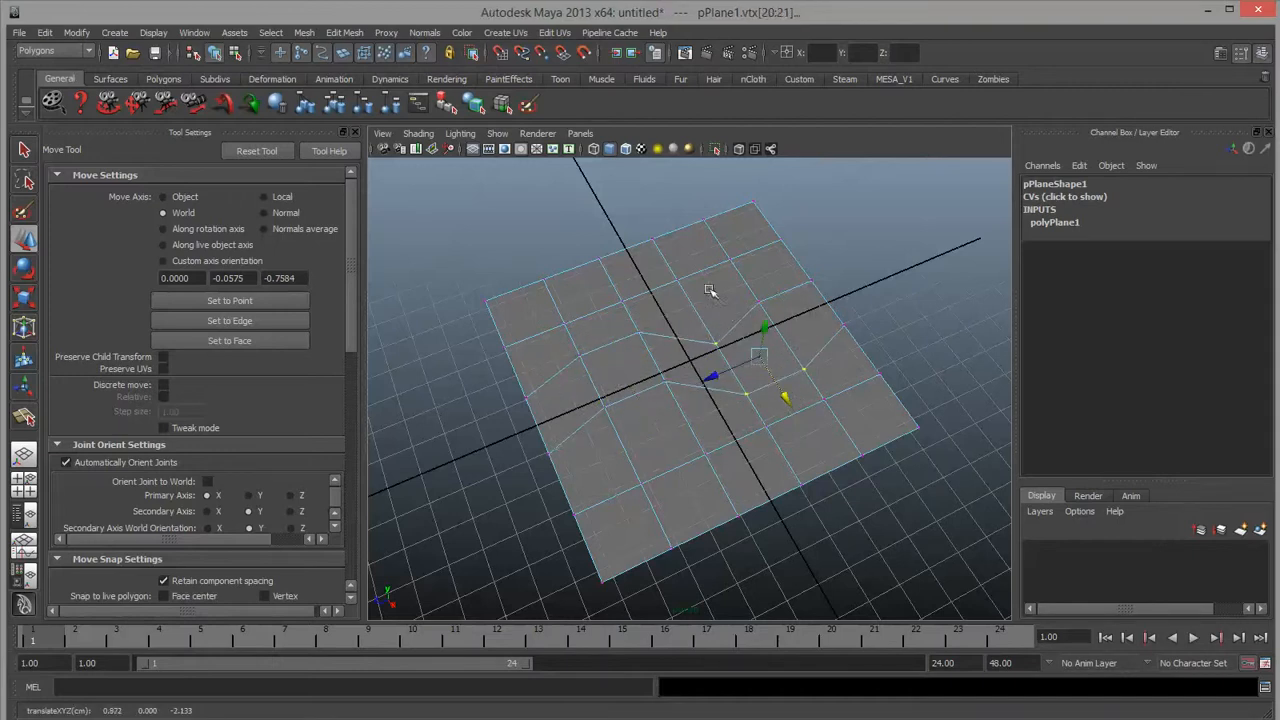
# Move five more vertices one at a time along X so the lengthwise edge lines zigzag across the plane.
pyautogui.moveTo(743, 282); pyautogui.dragTo(776, 322)
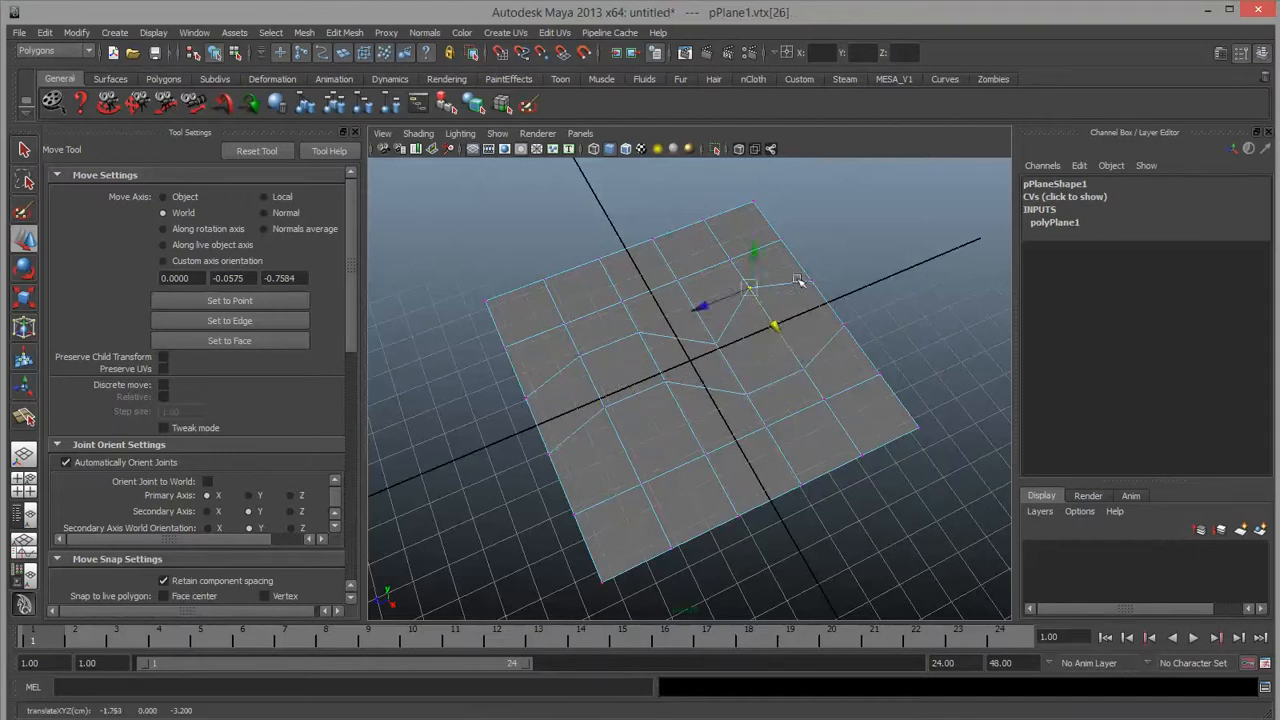
pyautogui.moveTo(798, 272); pyautogui.dragTo(826, 301)
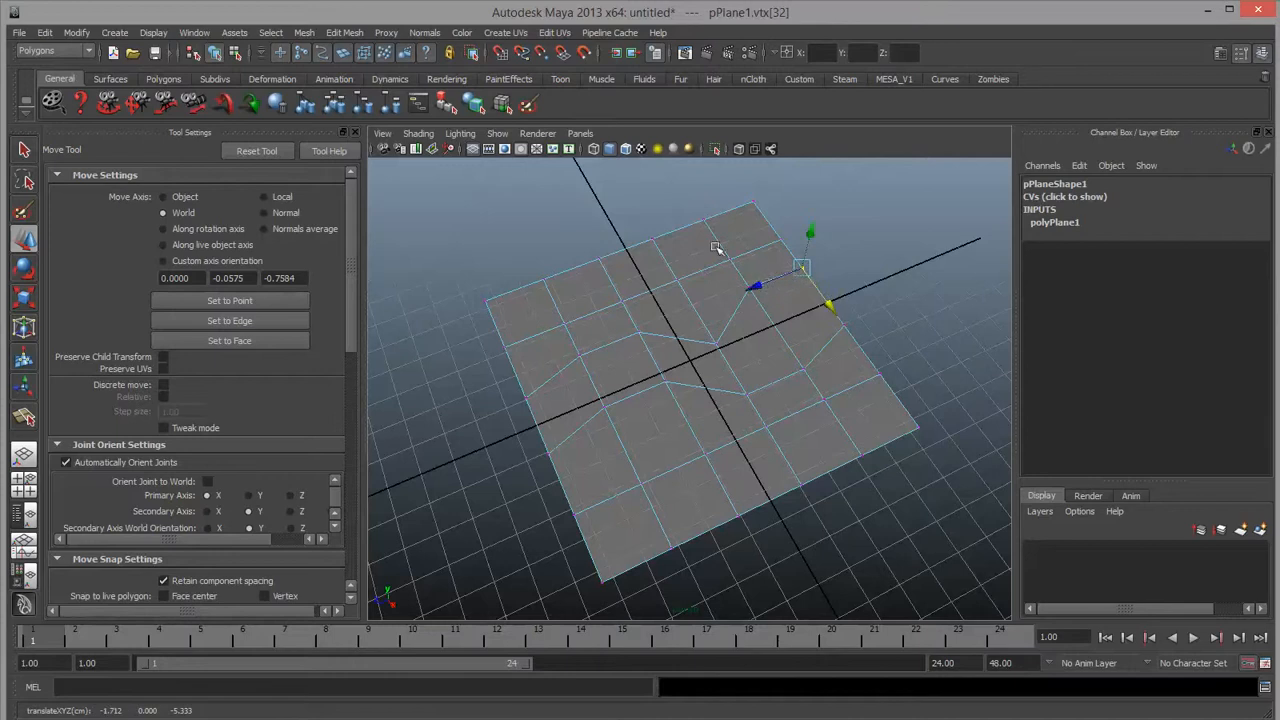
pyautogui.moveTo(714, 244); pyautogui.dragTo(742, 279)
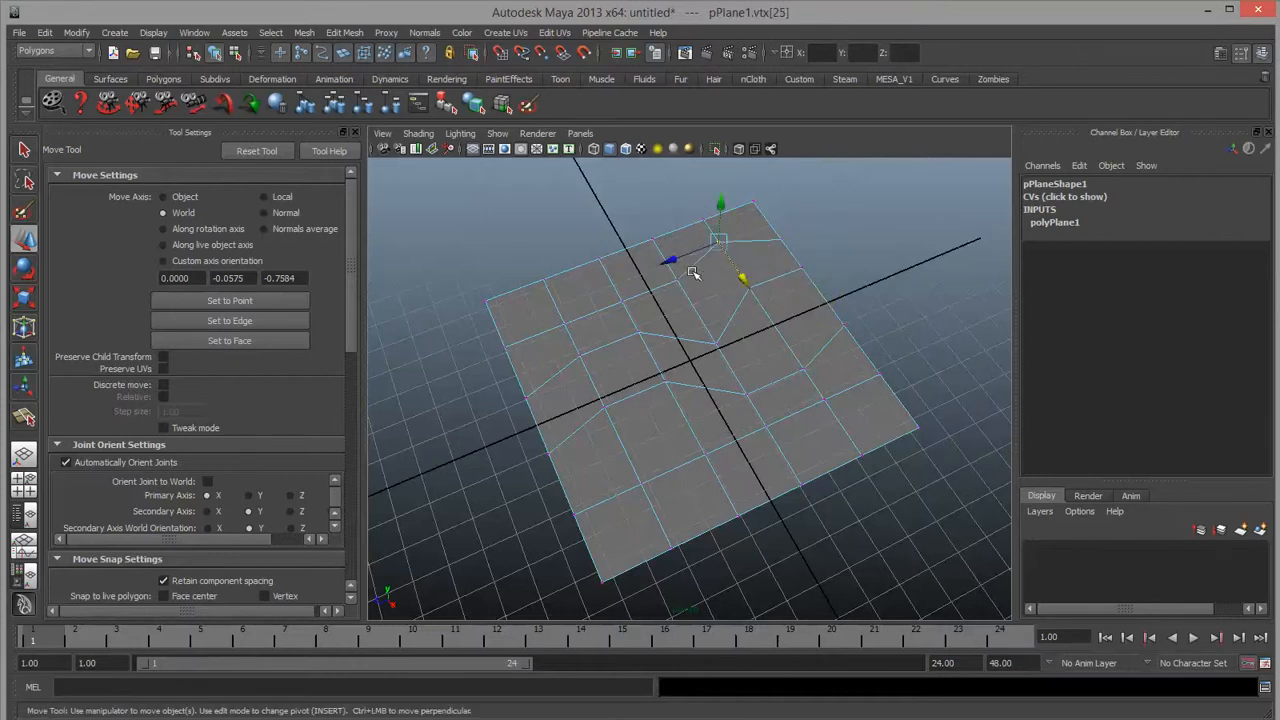
pyautogui.moveTo(656, 270); pyautogui.dragTo(712, 334)
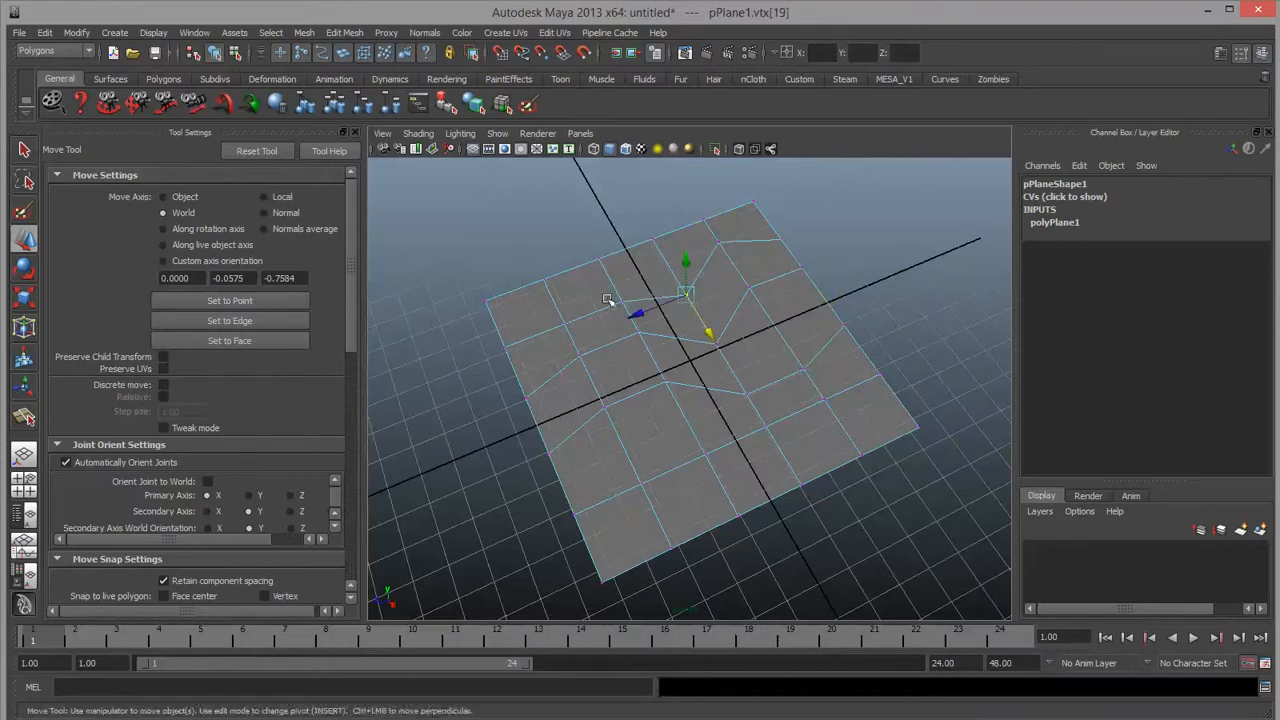
pyautogui.moveTo(604, 295); pyautogui.dragTo(643, 337)
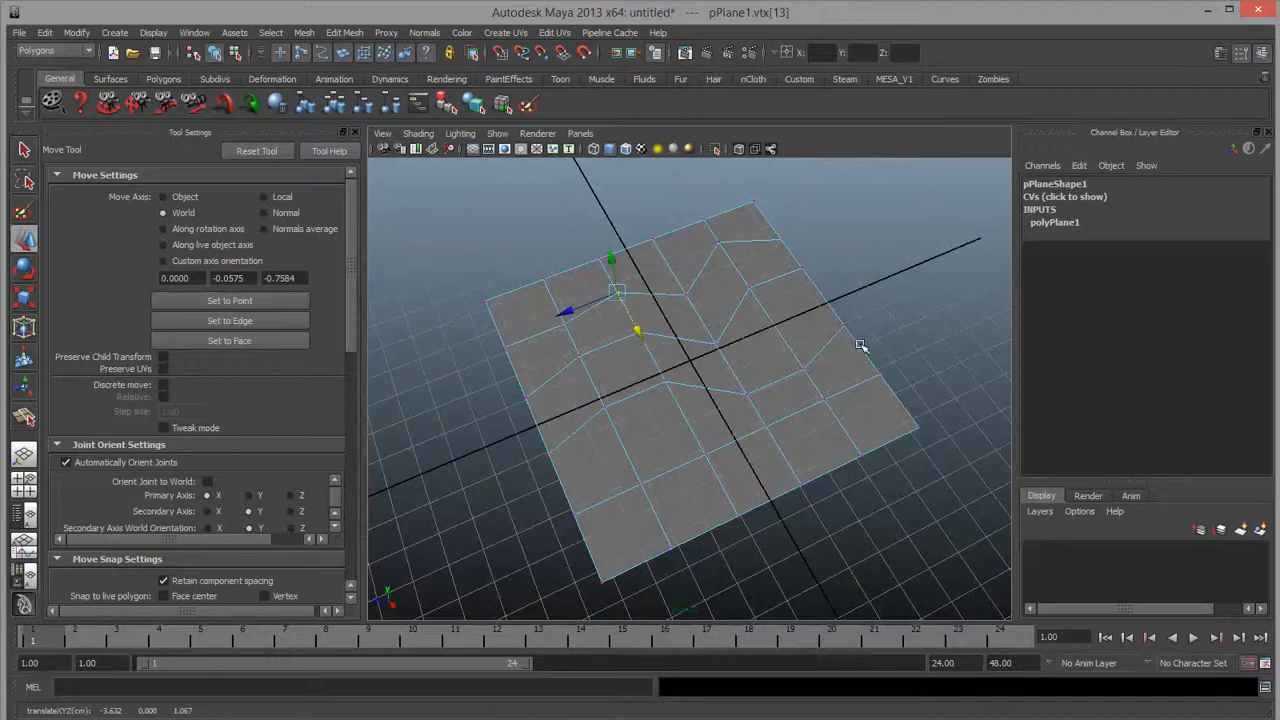
# Switch to edge selection and select the full zigzag edge loop, the second interior line from the plane's left side.
pyautogui.keyDown('alt'); pyautogui.moveTo(857, 348); pyautogui.dragTo(757, 443); pyautogui.keyUp('alt')
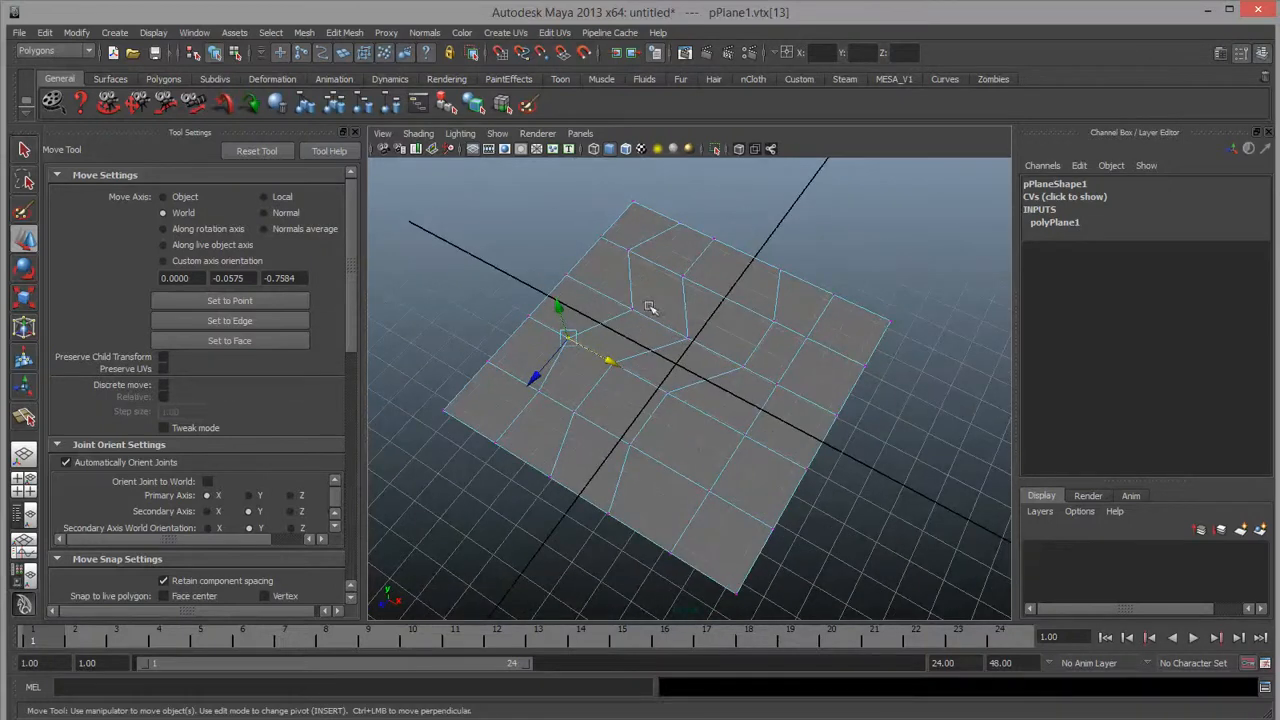
pyautogui.keyDown('alt'); pyautogui.moveTo(617, 516); pyautogui.dragTo(683, 524); pyautogui.keyUp('alt')
pyautogui.scroll(3, 649, 526)
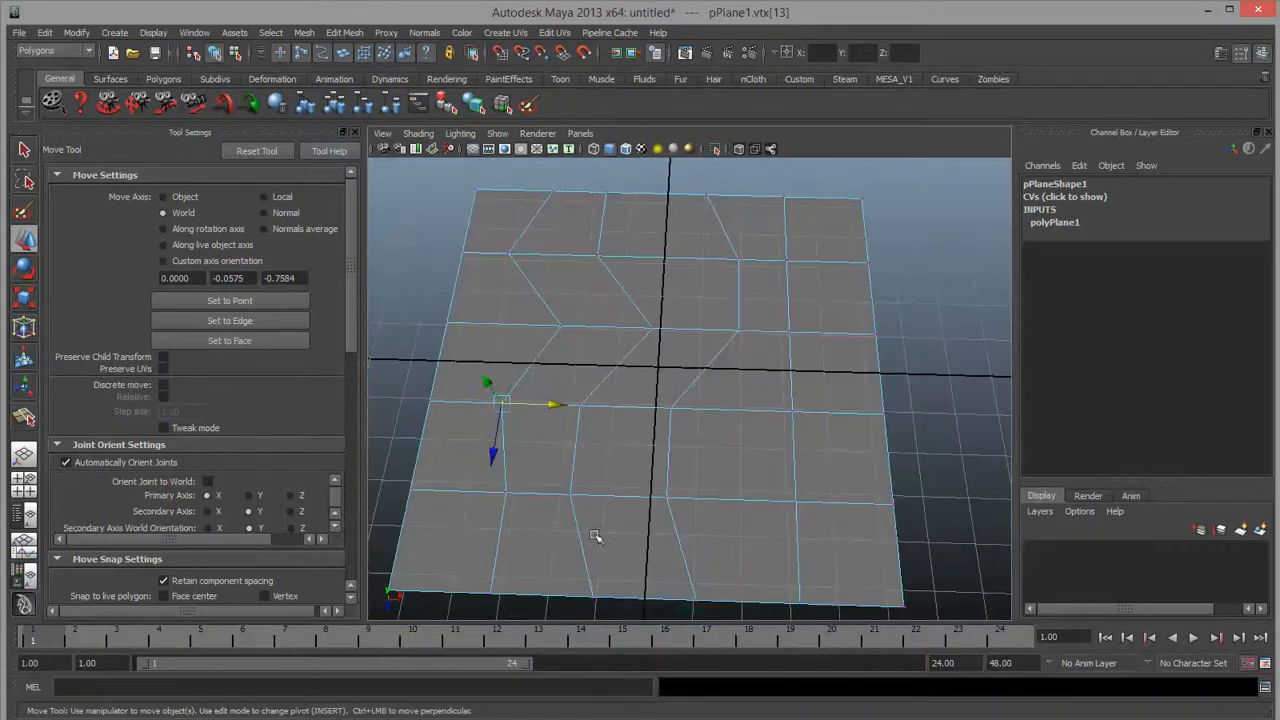
pyautogui.rightClick(592, 570)
pyautogui.doubleClick(585, 563)
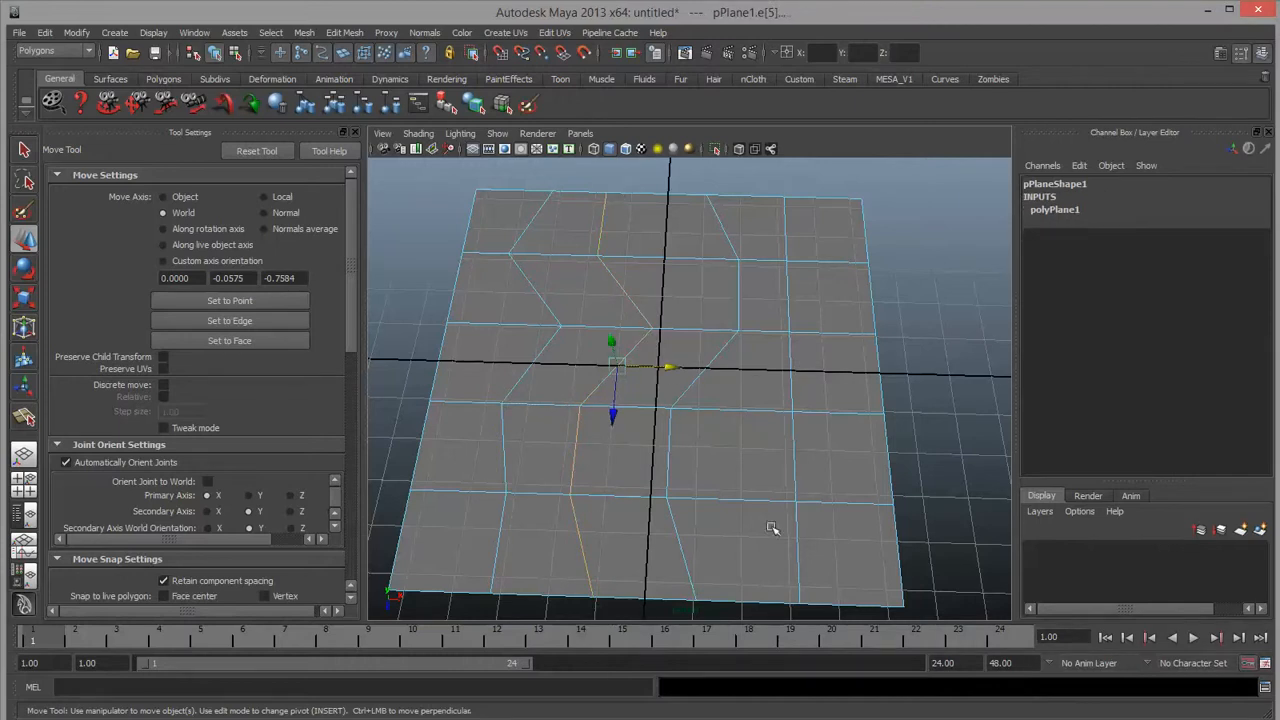
# Cut across the plane's near corner with the Split Polygon Tool, from one border vertex through two interior edges to the adjoining border.
pyautogui.keyDown('alt'); pyautogui.moveTo(772, 528); pyautogui.dragTo(630, 490); pyautogui.keyUp('alt')
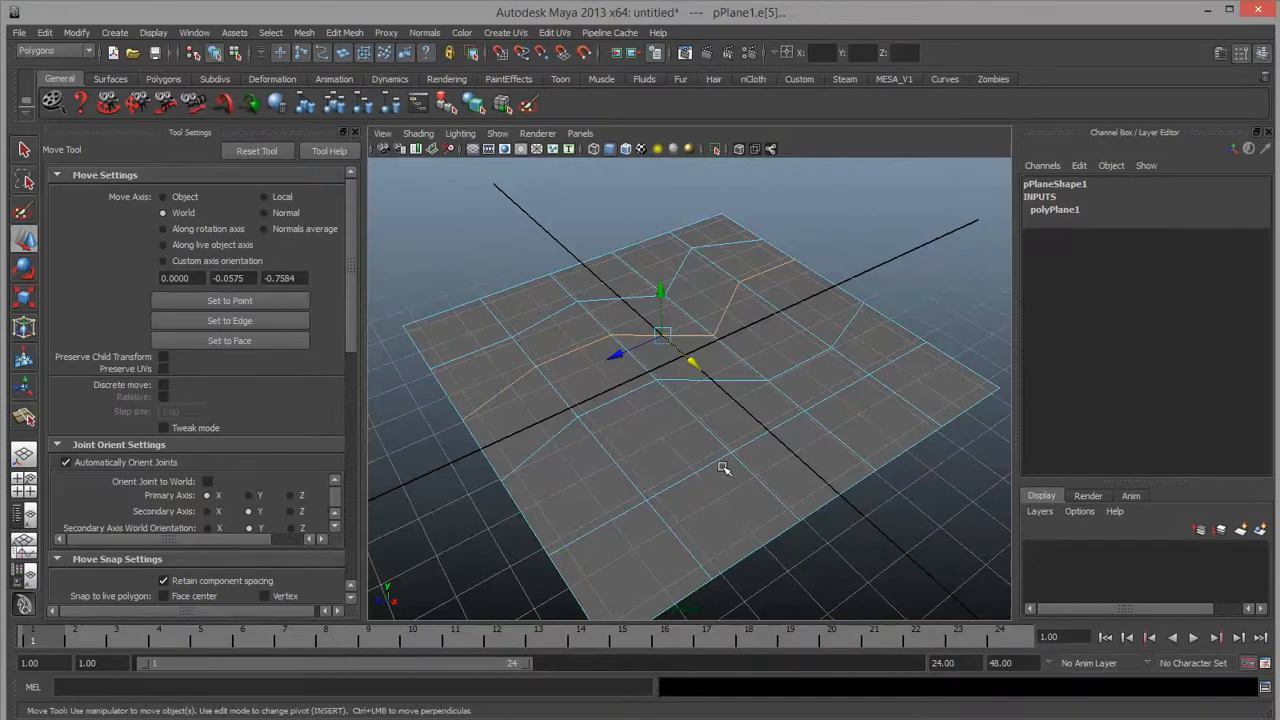
pyautogui.keyDown('alt'); pyautogui.moveTo(724, 468); pyautogui.dragTo(705, 402); pyautogui.keyUp('alt')
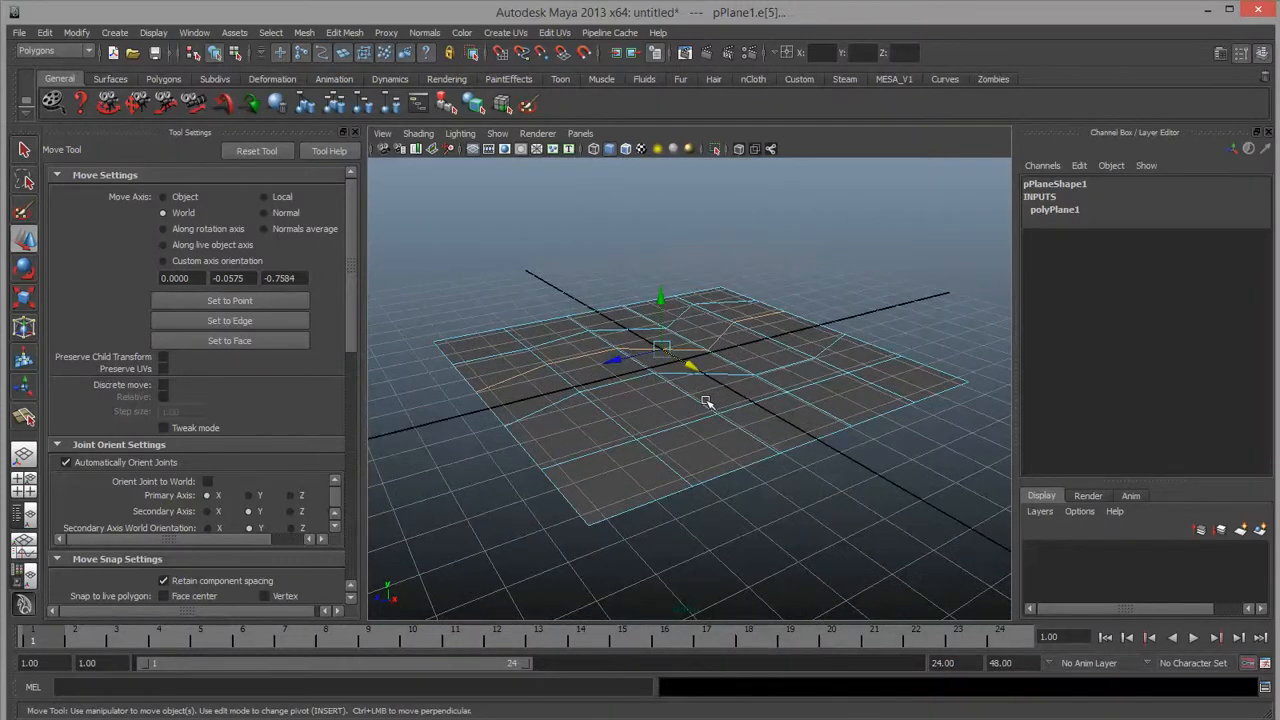
pyautogui.moveTo(705, 402); pyautogui.dragTo(700, 365, button='right')
pyautogui.click(700, 401)
pyautogui.keyDown('shift'); pyautogui.rightClick(700, 401); pyautogui.keyUp('shift')
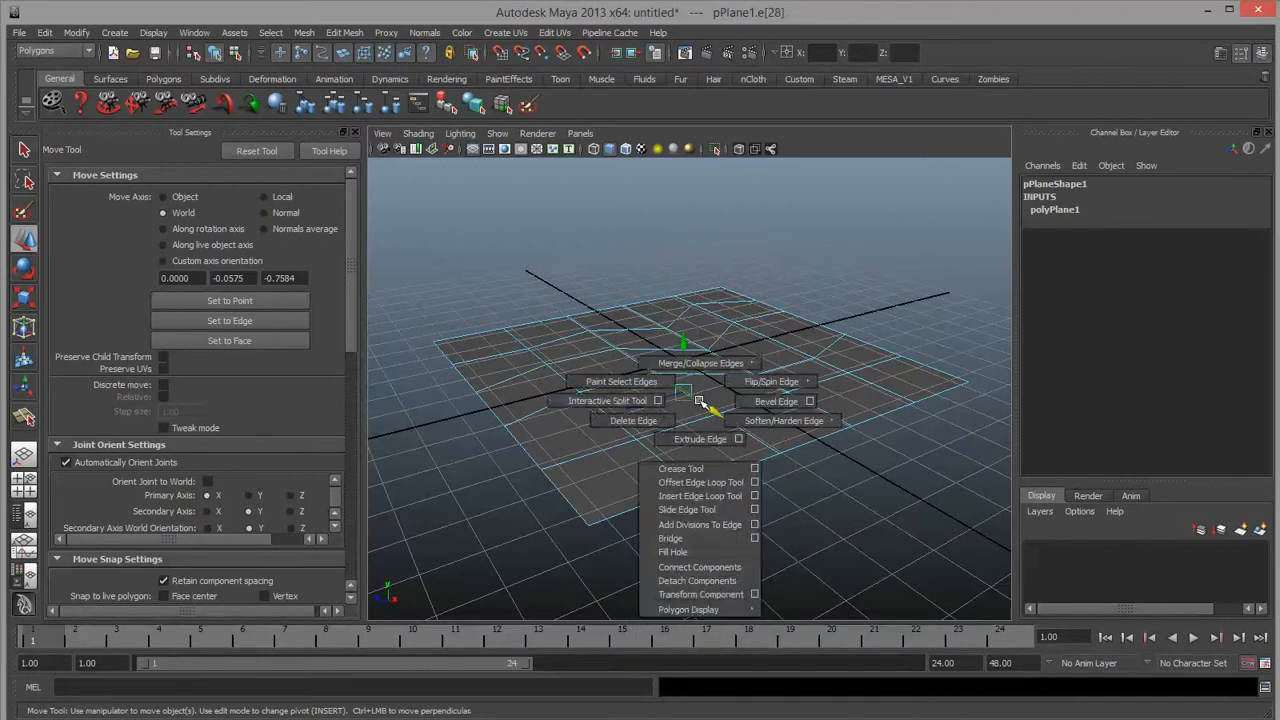
pyautogui.click(590, 401)
pyautogui.keyDown('alt'); pyautogui.moveTo(656, 516); pyautogui.dragTo(555, 457); pyautogui.keyUp('alt')
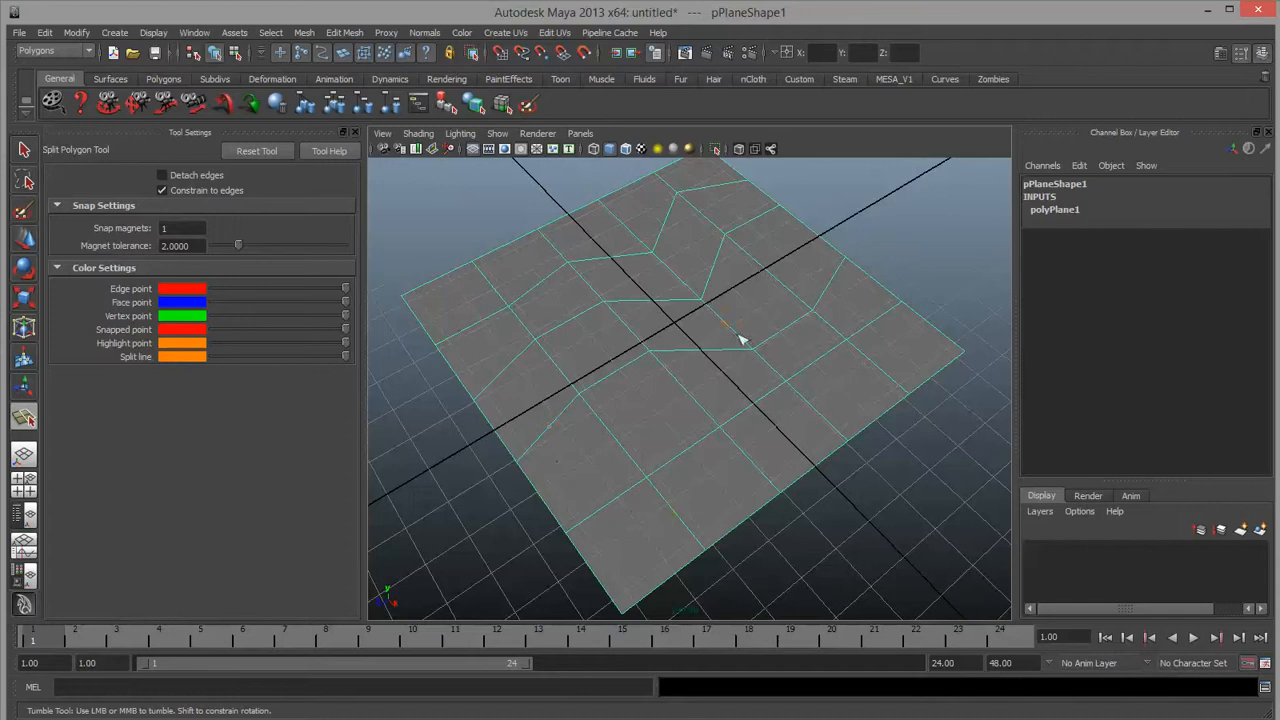
pyautogui.scroll(2, 618, 480)
pyautogui.scroll(-2, 619, 482)
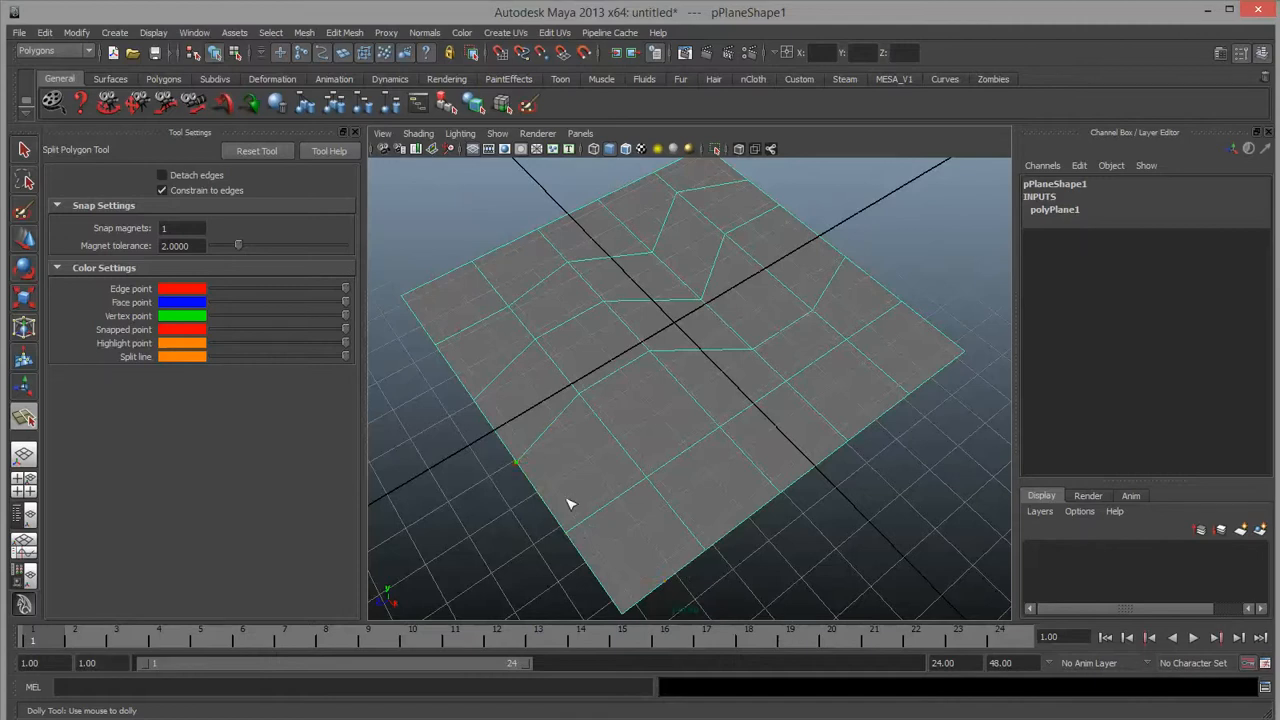
pyautogui.click(609, 516)
pyautogui.click(672, 513)
pyautogui.click(770, 487)
pyautogui.click(797, 445)
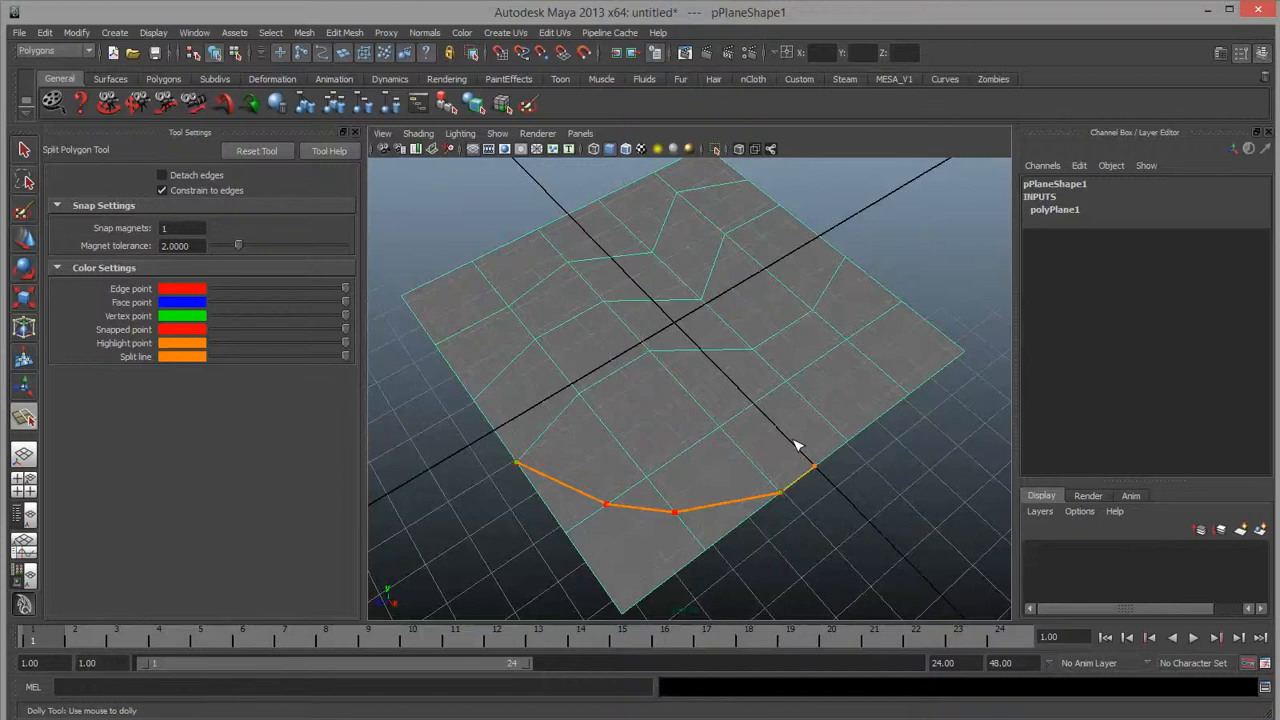
pyautogui.press('w')
# Select the three faces cut off at the plane's near corner and delete them.
pyautogui.moveTo(684, 540); pyautogui.dragTo(686, 575, button='right')
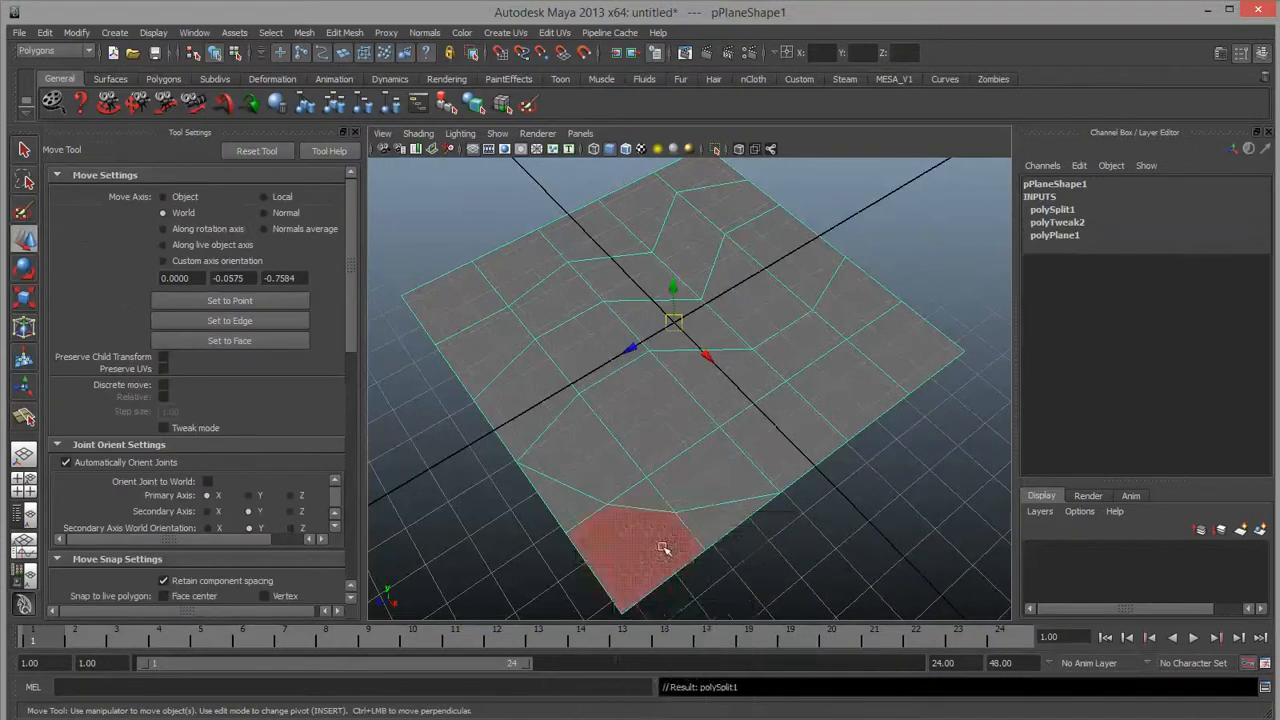
pyautogui.click(662, 547)
pyautogui.keyDown('shift'); pyautogui.click(565, 504); pyautogui.keyUp('shift')
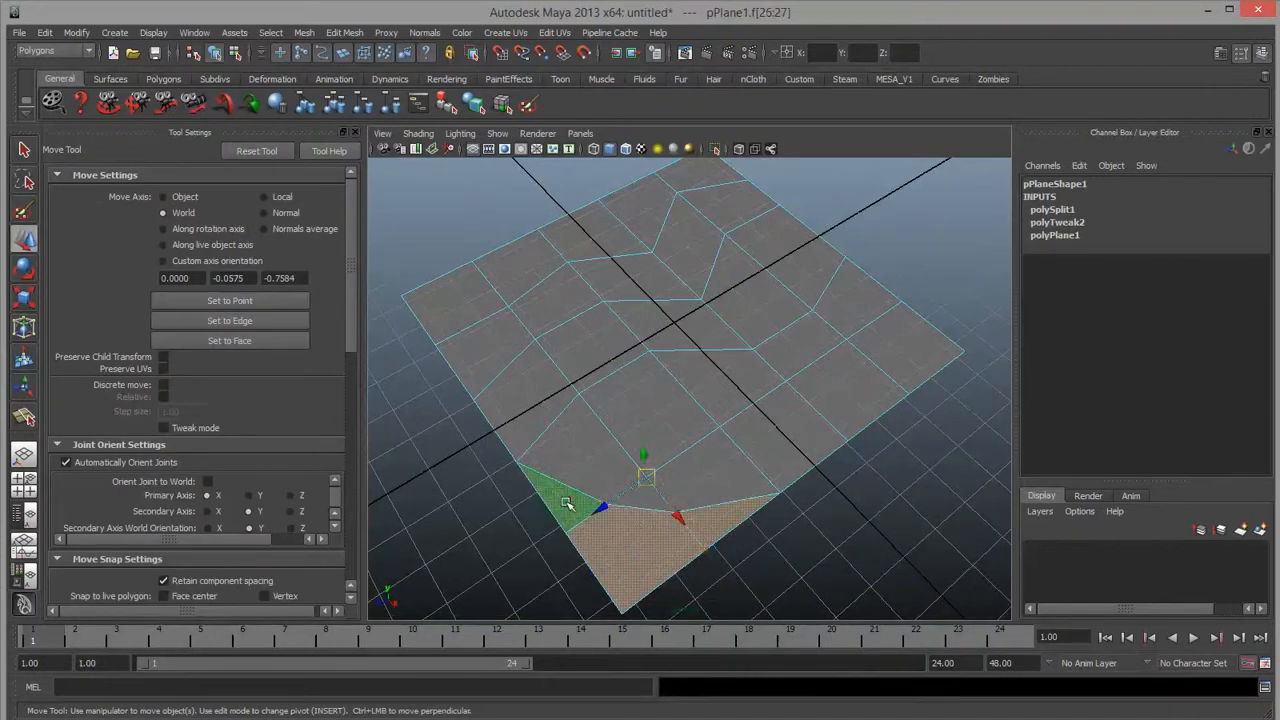
pyautogui.press('Delete')
# Move the two vertices on the cut corner outward and scale them apart, and return to object selection.
pyautogui.moveTo(631, 486); pyautogui.dragTo(588, 494, button='right')
pyautogui.moveTo(588, 494); pyautogui.dragTo(714, 540)
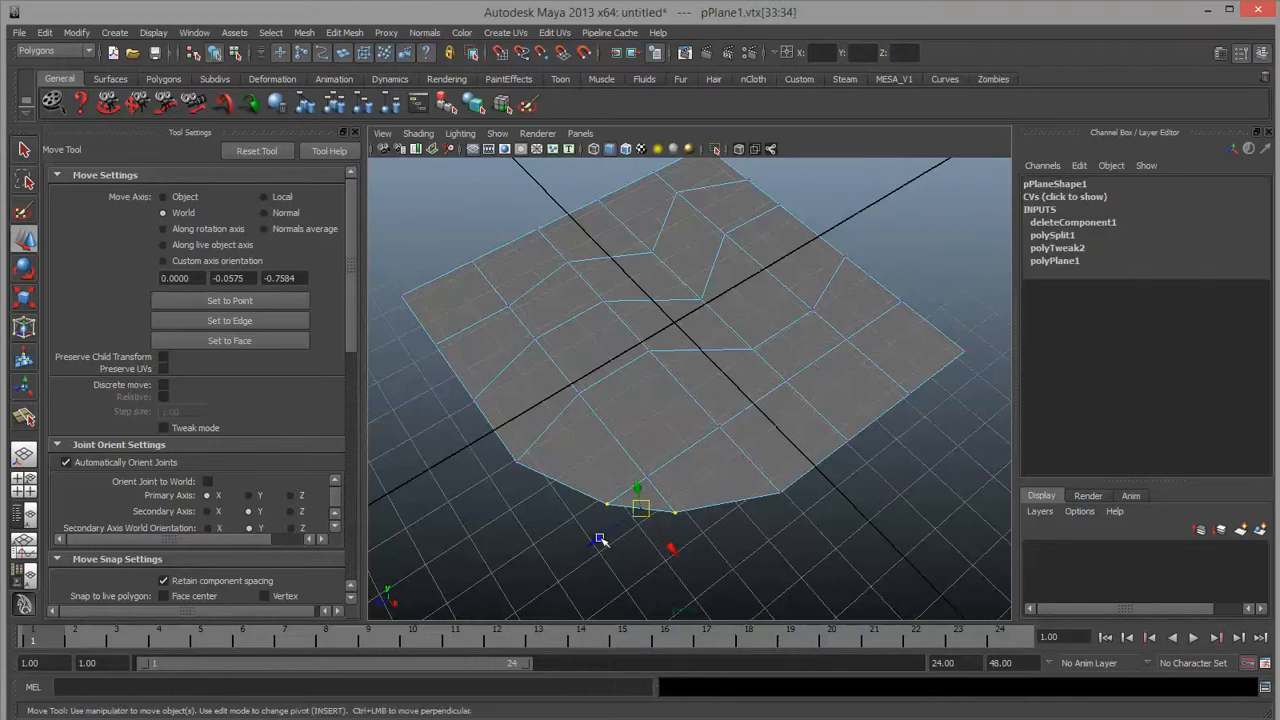
pyautogui.moveTo(602, 539); pyautogui.dragTo(700, 537)
pyautogui.press('r')
pyautogui.moveTo(700, 495); pyautogui.dragTo(790, 465, button='right')
pyautogui.click(766, 434)
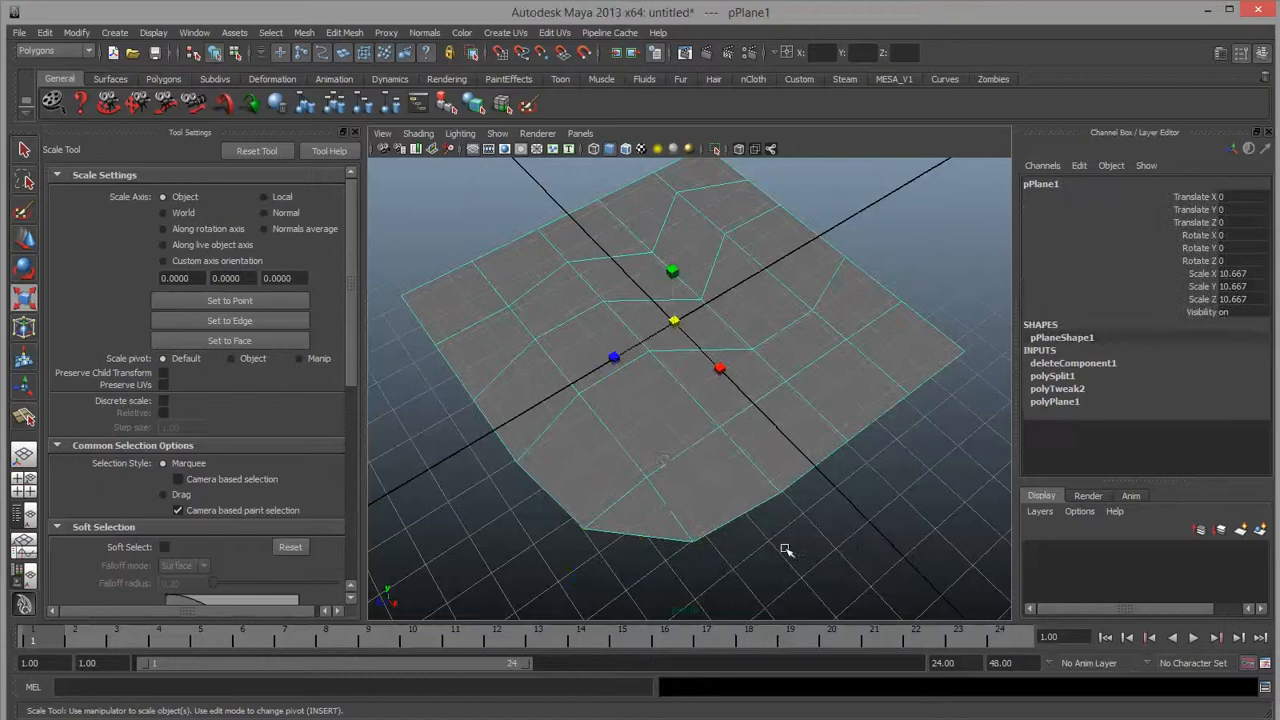
# Examine the trimmed corner and the edge flow of the plane from several angles.
pyautogui.keyDown('alt'); pyautogui.moveTo(643, 440); pyautogui.dragTo(502, 384); pyautogui.keyUp('alt')
pyautogui.keyDown('alt'); pyautogui.moveTo(853, 480); pyautogui.dragTo(790, 464); pyautogui.keyUp('alt')
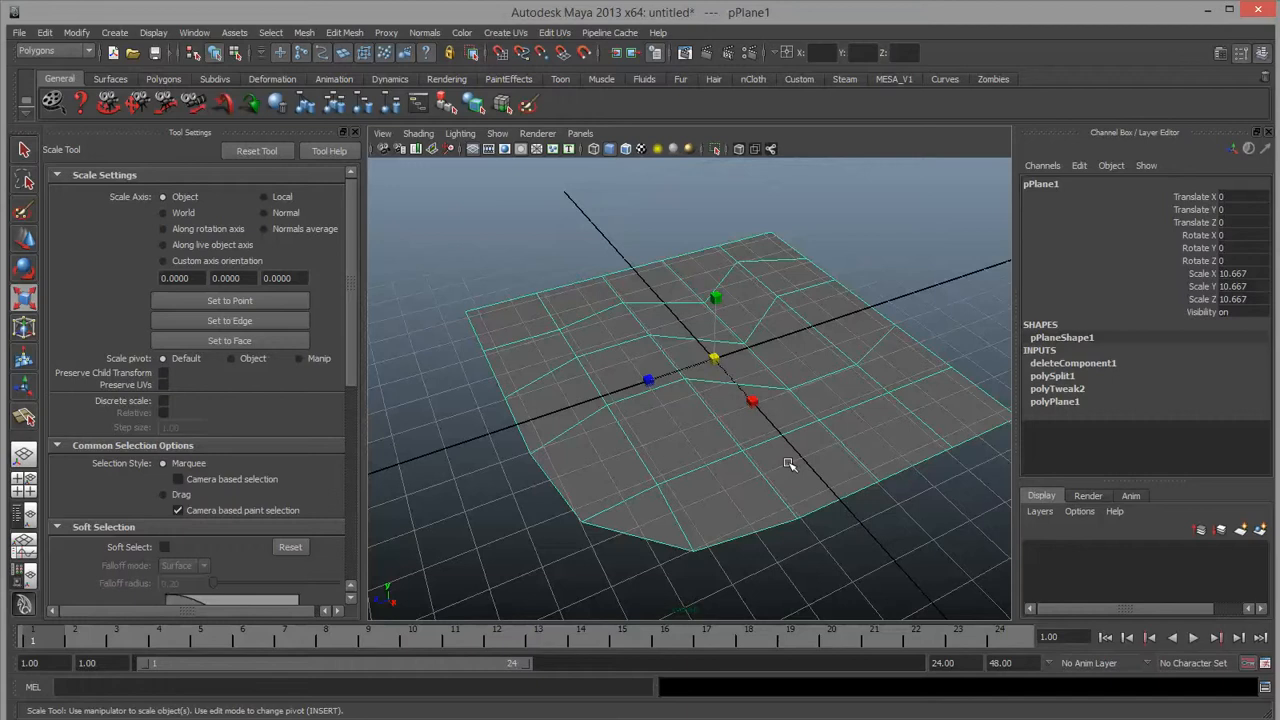
pyautogui.keyDown('alt'); pyautogui.moveTo(734, 474); pyautogui.dragTo(700, 489); pyautogui.keyUp('alt')
pyautogui.keyDown('alt'); pyautogui.moveTo(700, 489); pyautogui.dragTo(680, 440, button='middle'); pyautogui.keyUp('alt')
pyautogui.keyDown('alt'); pyautogui.moveTo(566, 434); pyautogui.dragTo(670, 437, button='right'); pyautogui.keyUp('alt')
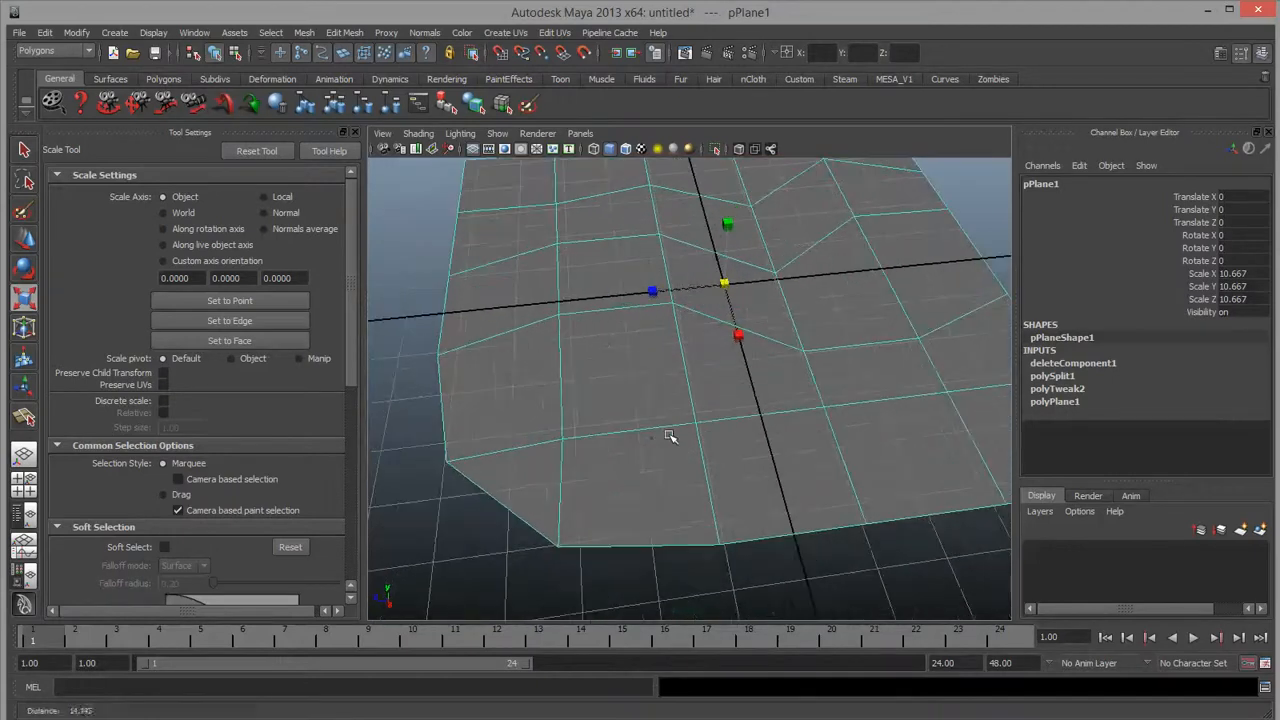
pyautogui.keyDown('alt'); pyautogui.moveTo(666, 434); pyautogui.dragTo(742, 433); pyautogui.keyUp('alt')
pyautogui.keyDown('alt'); pyautogui.moveTo(618, 402); pyautogui.dragTo(680, 353, button='middle'); pyautogui.keyUp('alt')
pyautogui.keyDown('alt'); pyautogui.moveTo(668, 350); pyautogui.dragTo(820, 394); pyautogui.keyUp('alt')
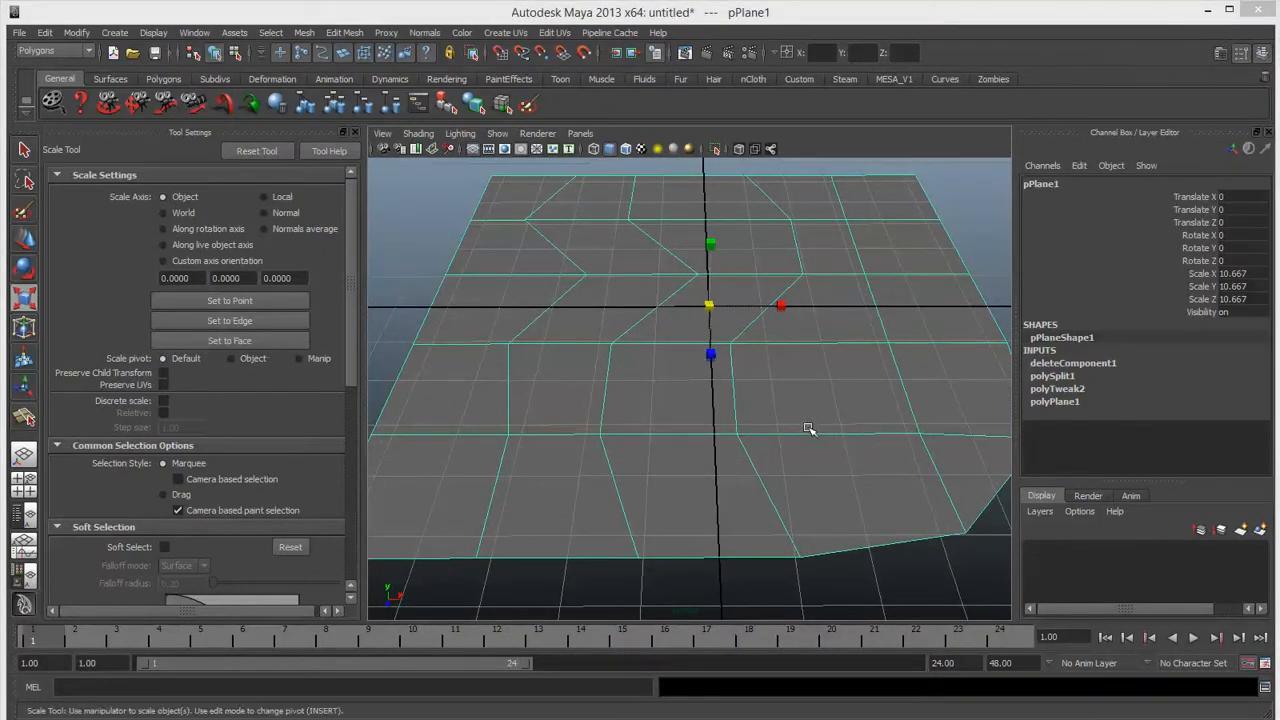
# Try to move the second interior vertex of the front row along X onto its neighbour, and undo the move.
pyautogui.moveTo(664, 436); pyautogui.dragTo(590, 407, button='right')
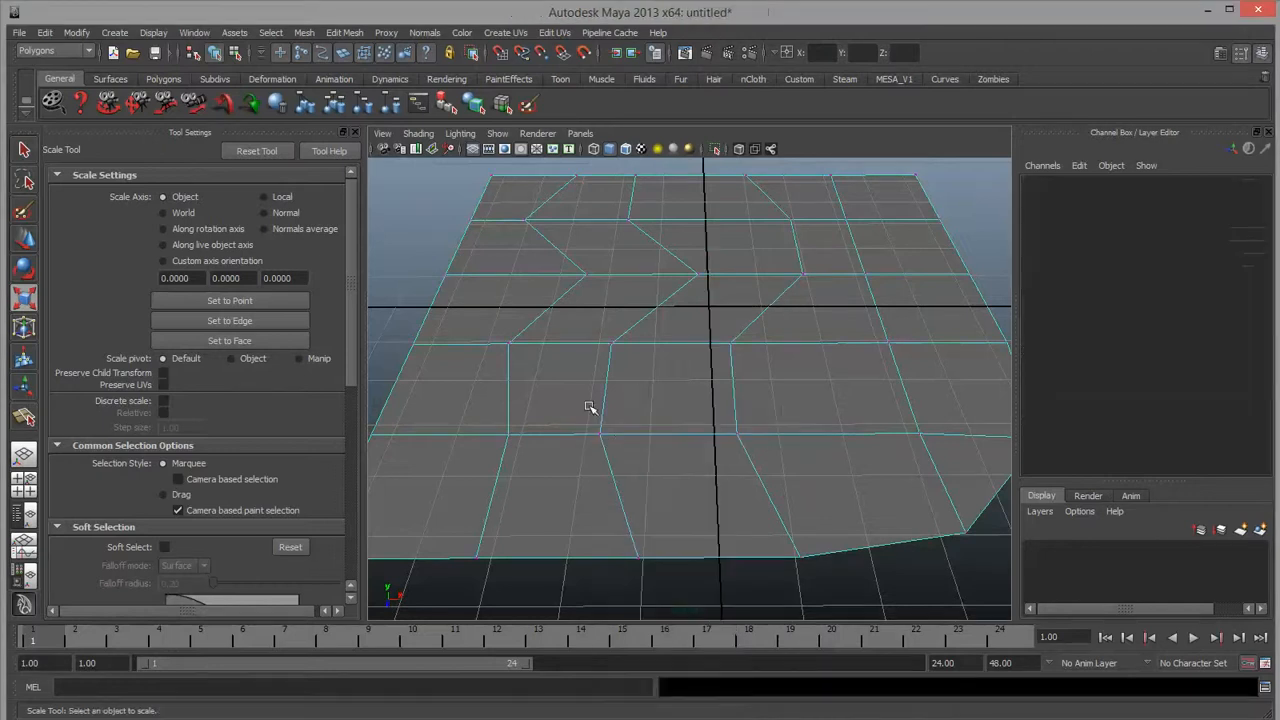
pyautogui.moveTo(560, 402); pyautogui.dragTo(560, 441)
pyautogui.press('w')
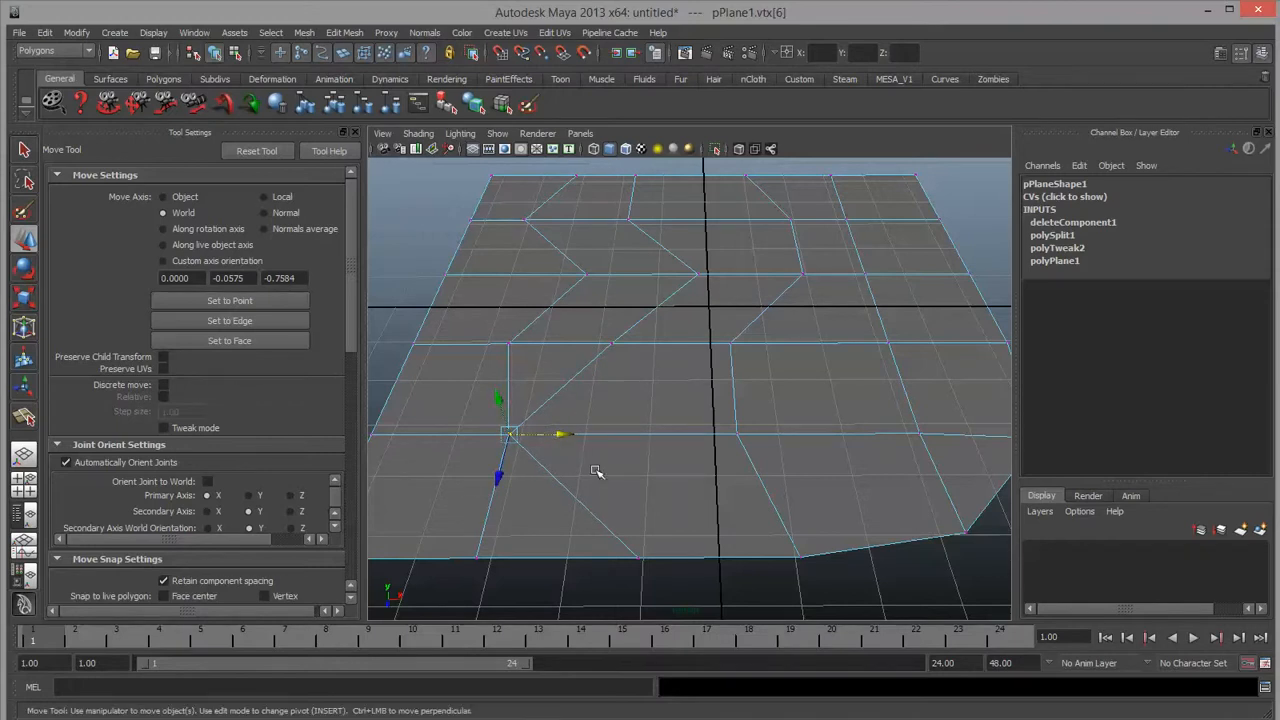
pyautogui.hotkey('ctrl', 'z')
# Select the first interior vertex of the front row and examine the available vertex merging options.
pyautogui.keyDown('alt'); pyautogui.moveTo(617, 483); pyautogui.dragTo(563, 506, button='right'); pyautogui.keyUp('alt')
pyautogui.keyDown('alt'); pyautogui.moveTo(563, 506); pyautogui.dragTo(686, 446, button='middle'); pyautogui.keyUp('alt')
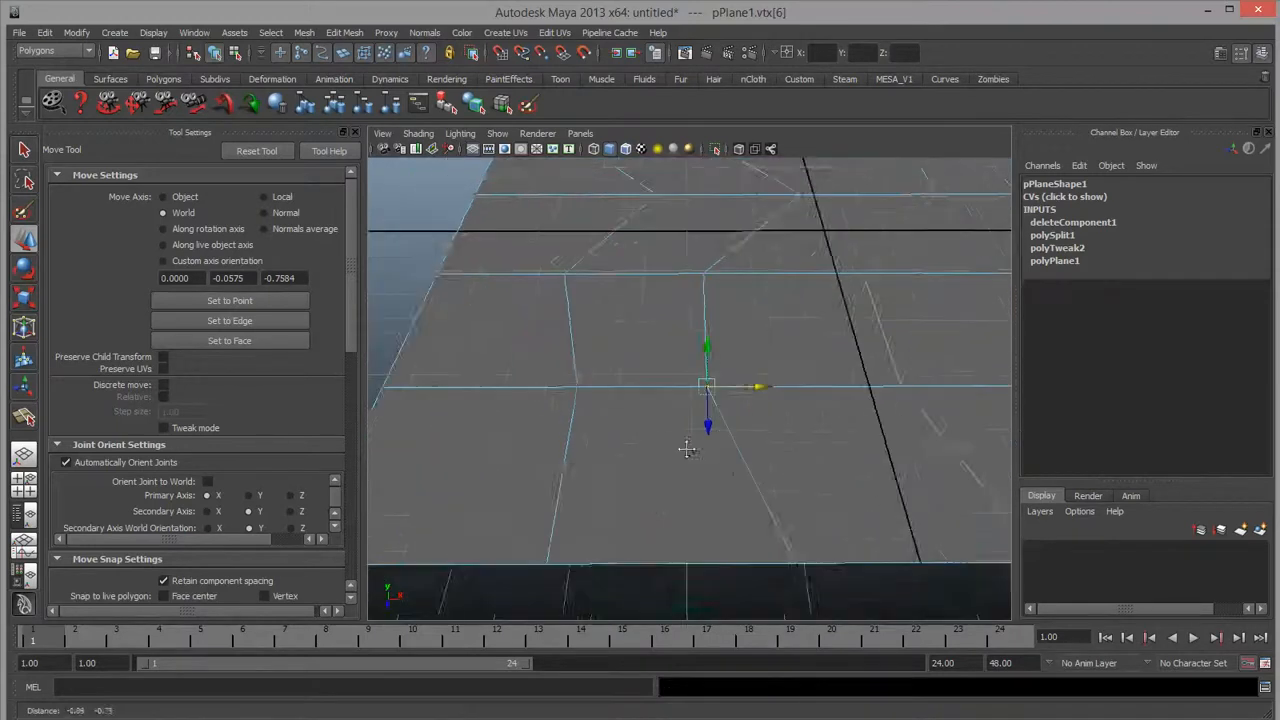
pyautogui.keyDown('alt'); pyautogui.moveTo(686, 446); pyautogui.dragTo(622, 450, button='right'); pyautogui.keyUp('alt')
pyautogui.keyDown('alt'); pyautogui.moveTo(697, 503); pyautogui.dragTo(665, 557, button='middle'); pyautogui.keyUp('alt')
pyautogui.keyDown('alt'); pyautogui.moveTo(731, 509); pyautogui.dragTo(685, 480, button='right'); pyautogui.keyUp('alt')
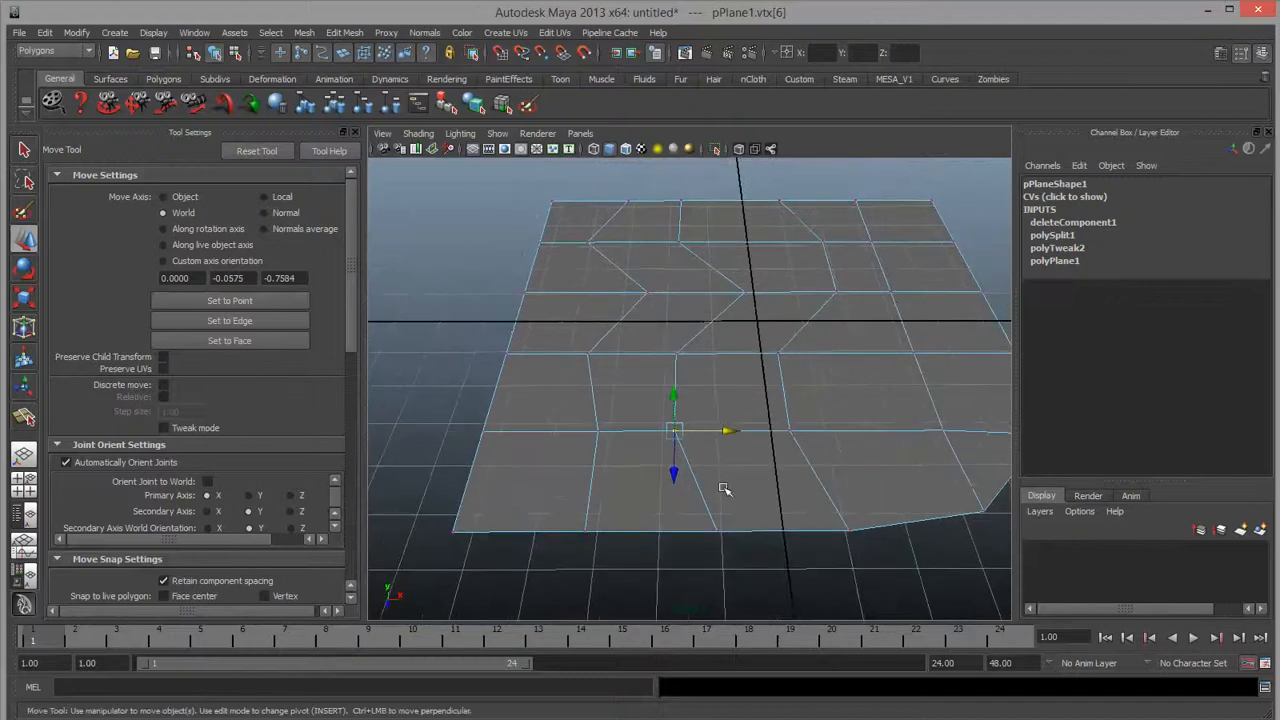
pyautogui.keyDown('alt'); pyautogui.moveTo(723, 489); pyautogui.dragTo(675, 503, button='middle'); pyautogui.keyUp('alt')
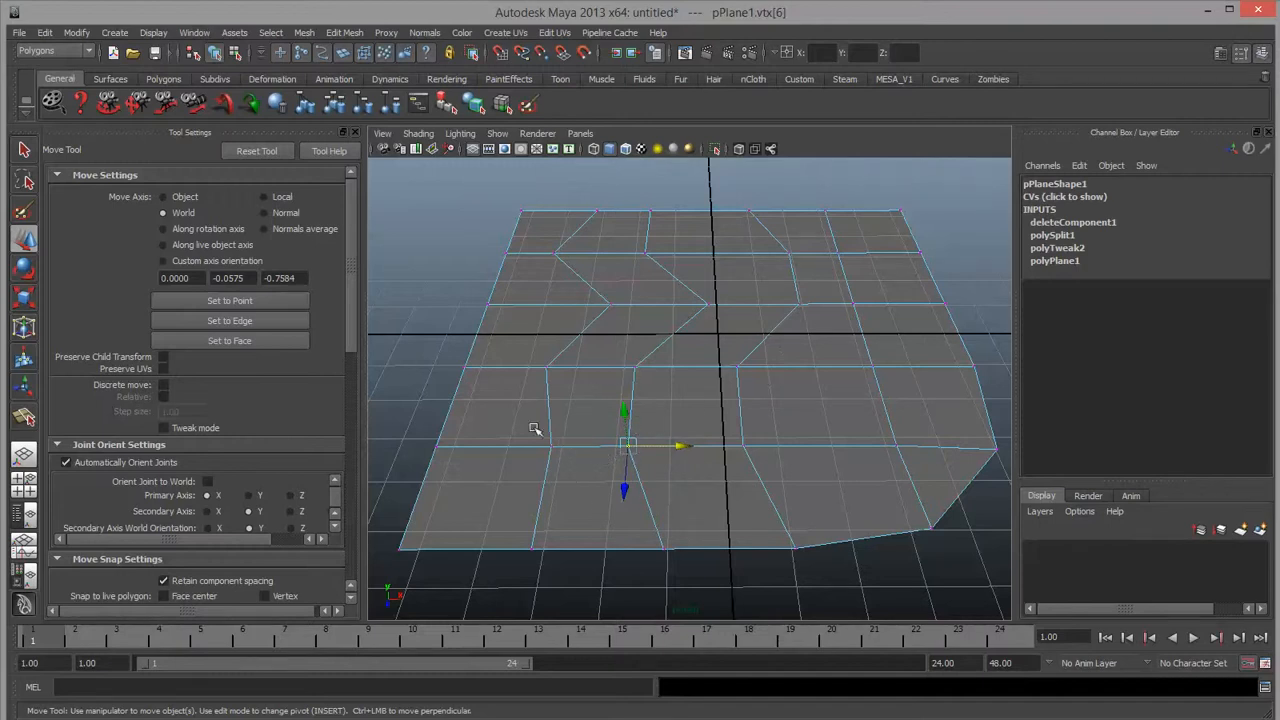
pyautogui.press('Left')
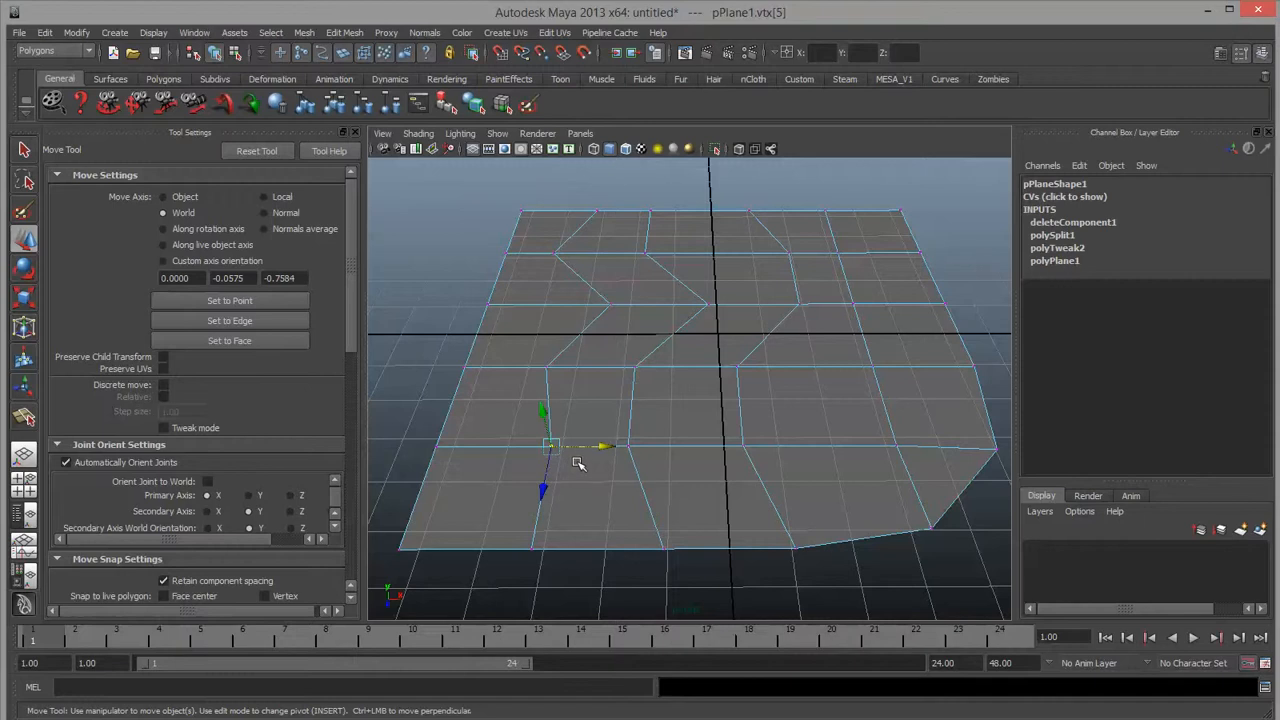
pyautogui.keyDown('shift'); pyautogui.rightClick(558, 449); pyautogui.keyUp('shift')
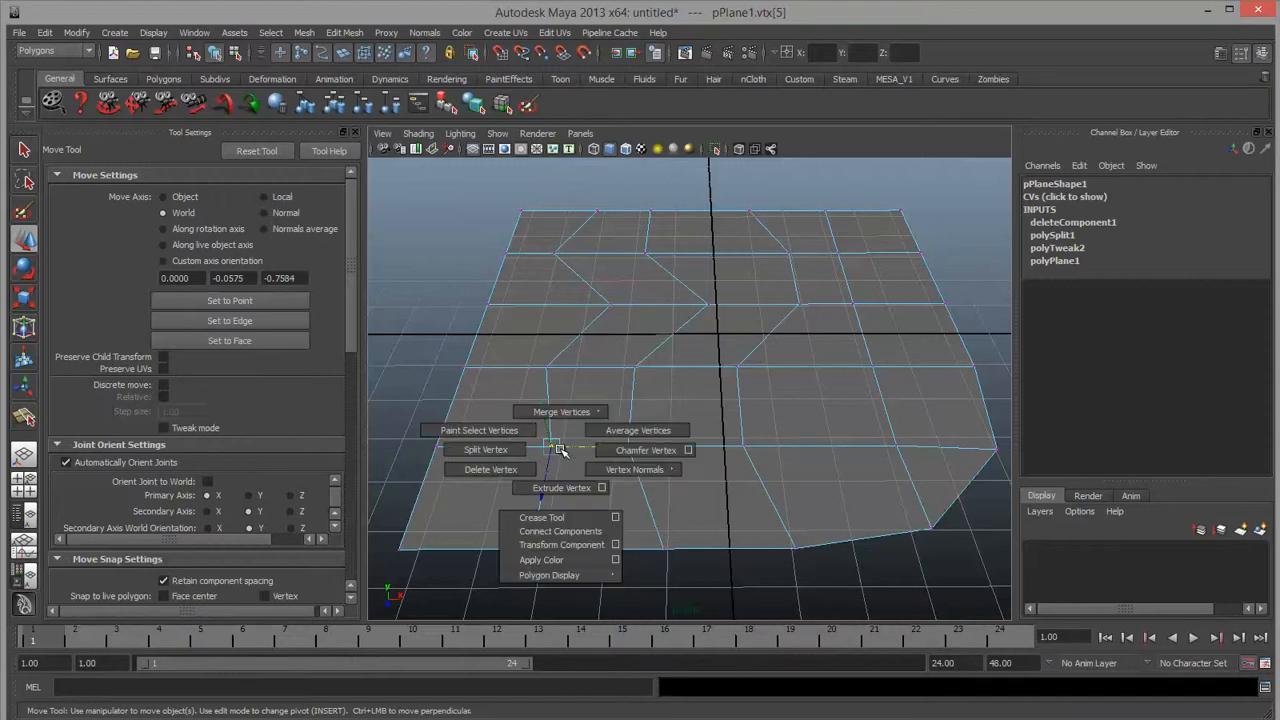
pyautogui.keyDown('shift'); pyautogui.moveTo(558, 449); pyautogui.dragTo(565, 343, button='right'); pyautogui.keyUp('shift')
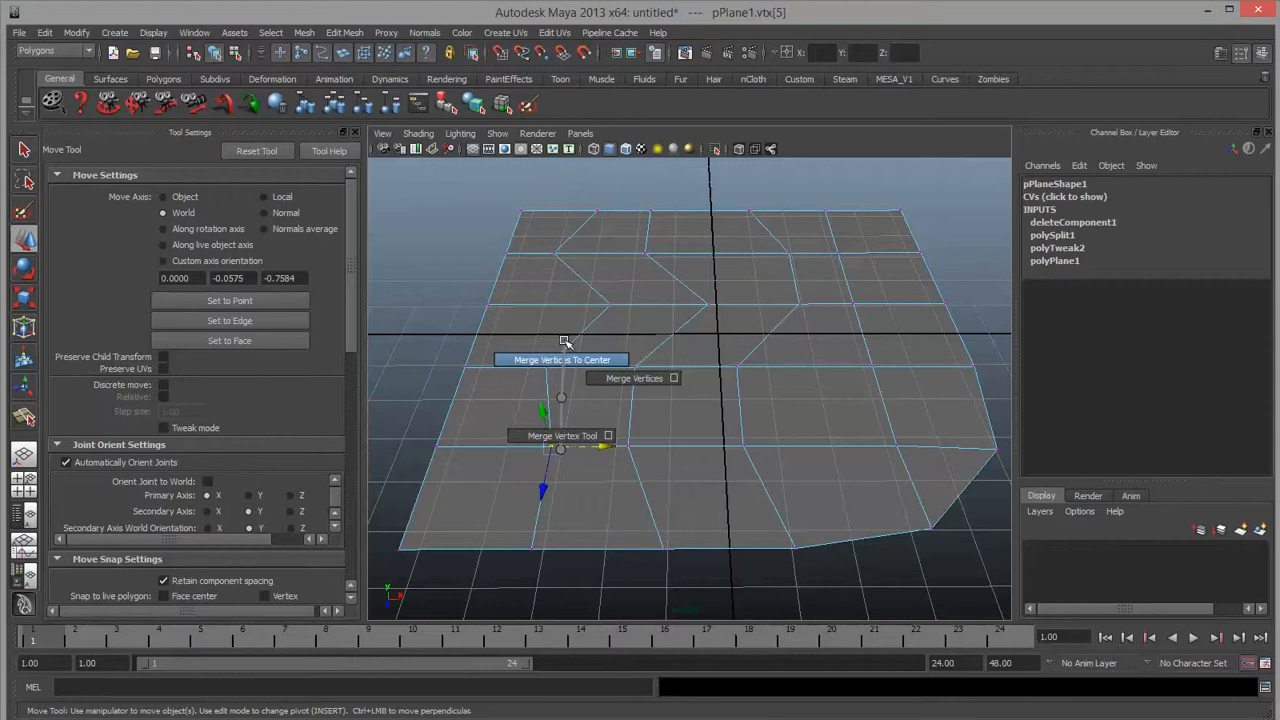
pyautogui.keyDown('shift'); pyautogui.moveTo(565, 343); pyautogui.dragTo(561, 397, button='right'); pyautogui.keyUp('shift')
pyautogui.click(604, 414)
# Merge the front row's first three interior vertices to center and try raising the merged vertex along Y.
pyautogui.moveTo(608, 449); pyautogui.dragTo(837, 474)
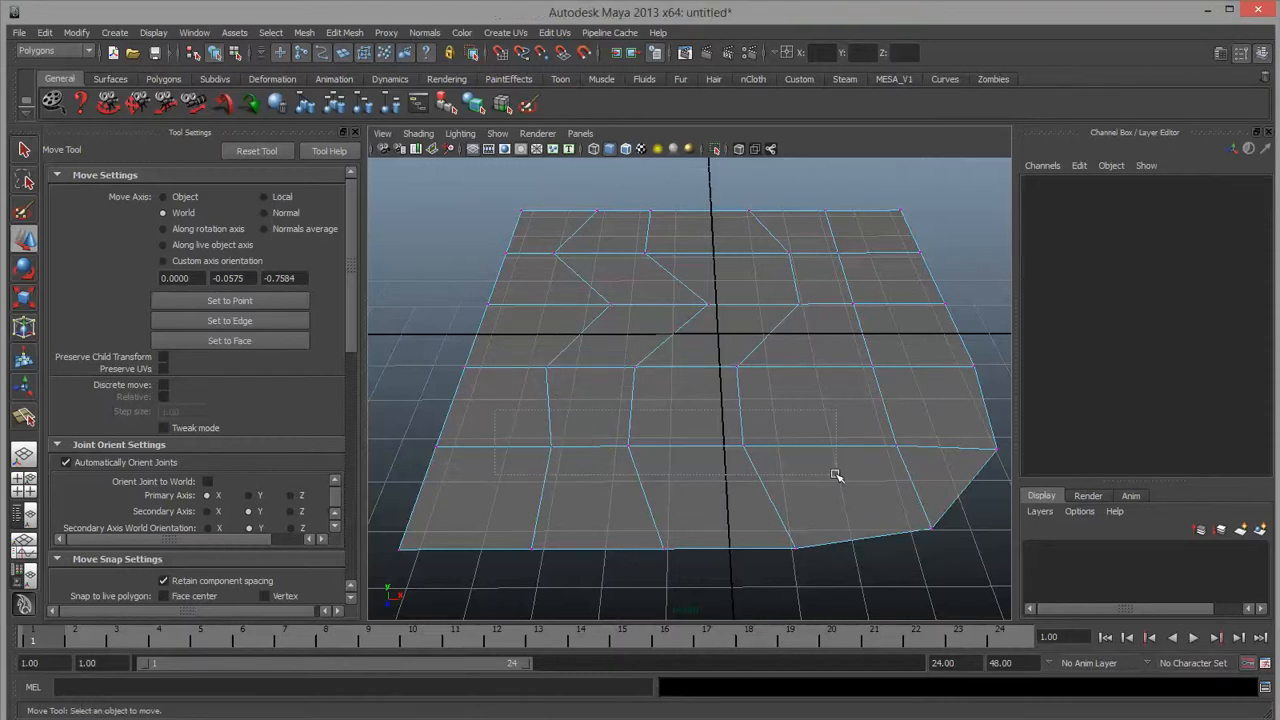
pyautogui.keyDown('shift'); pyautogui.moveTo(645, 449); pyautogui.dragTo(645, 378, button='right'); pyautogui.keyUp('shift')
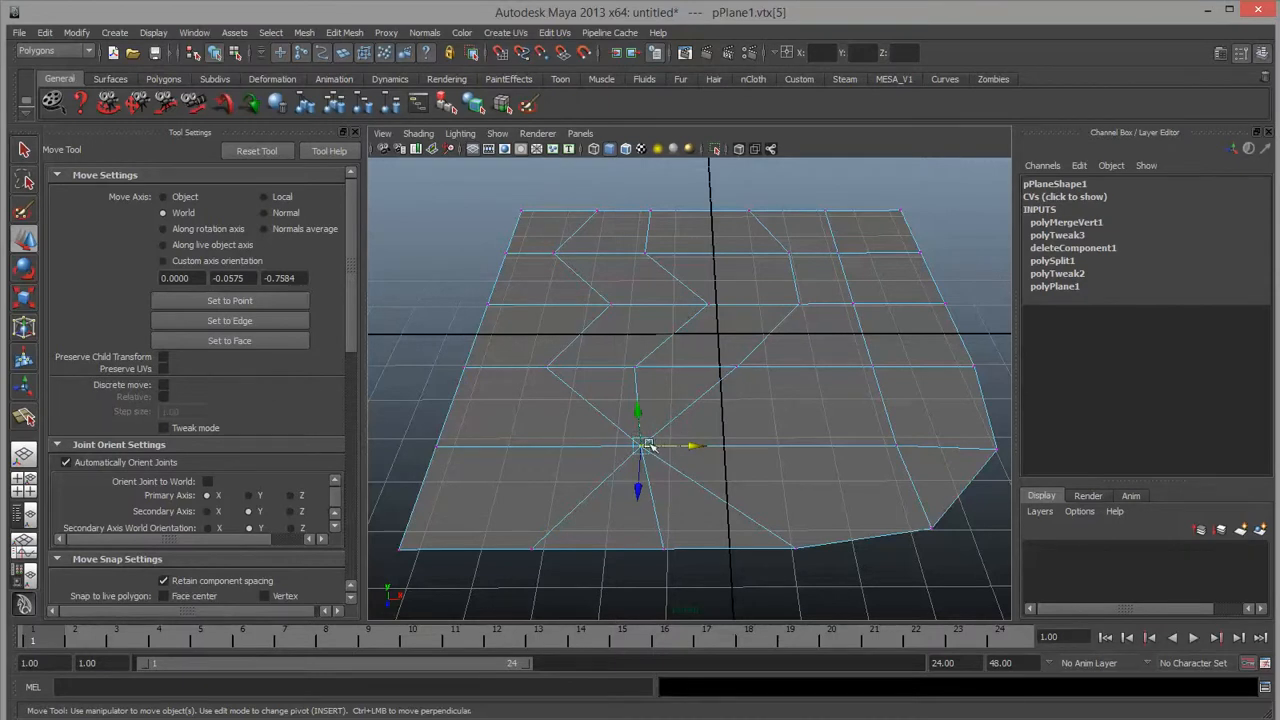
pyautogui.click(573, 458)
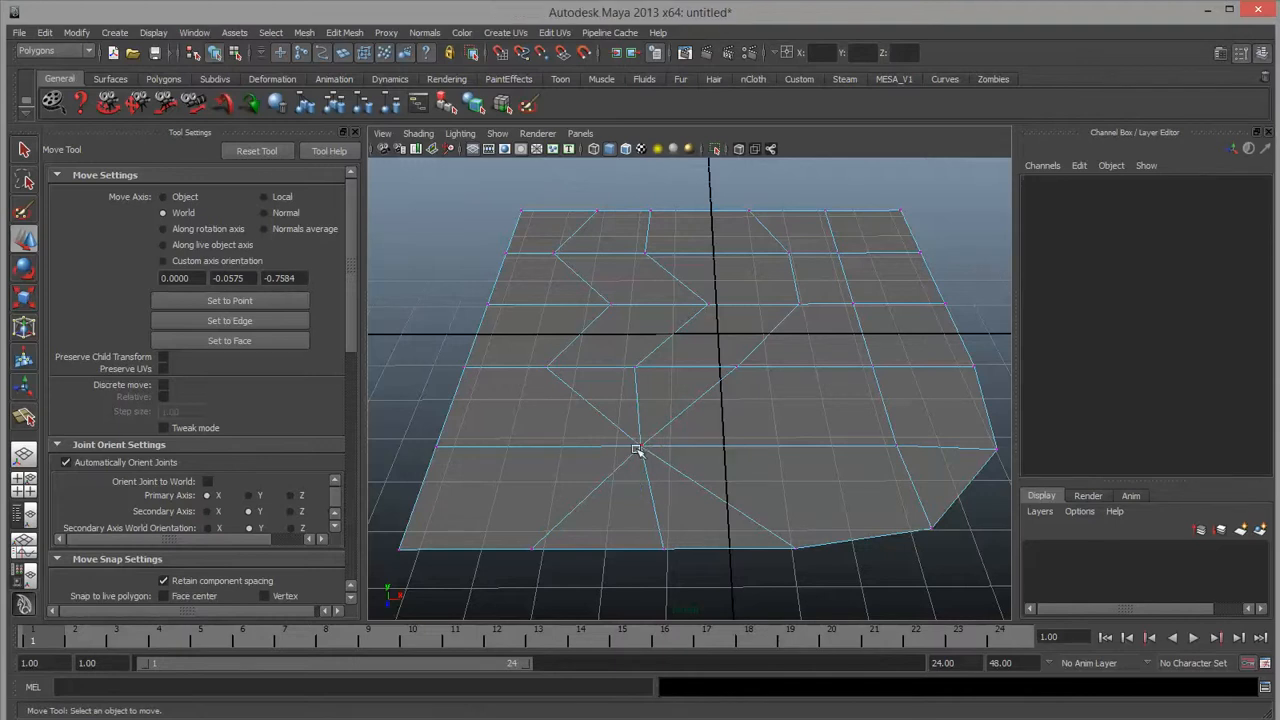
pyautogui.click(642, 448)
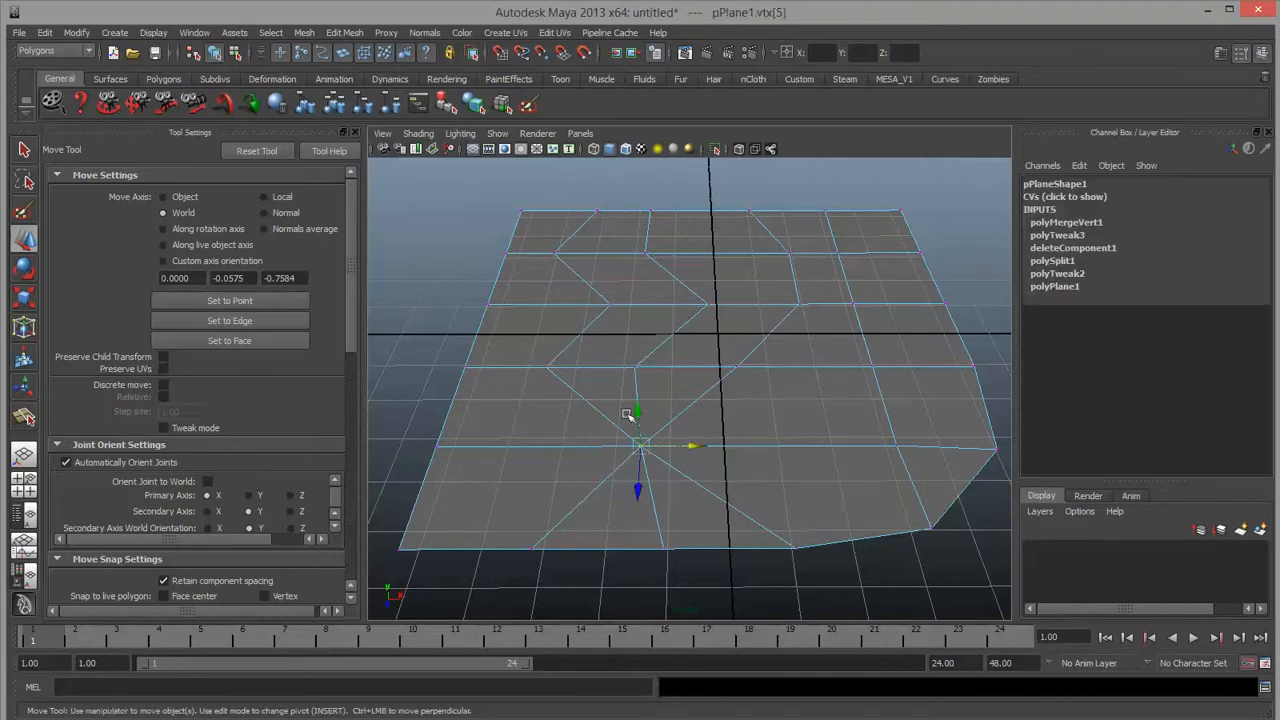
pyautogui.moveTo(638, 413); pyautogui.dragTo(636, 345)
pyautogui.hotkey('ctrl', 'z')
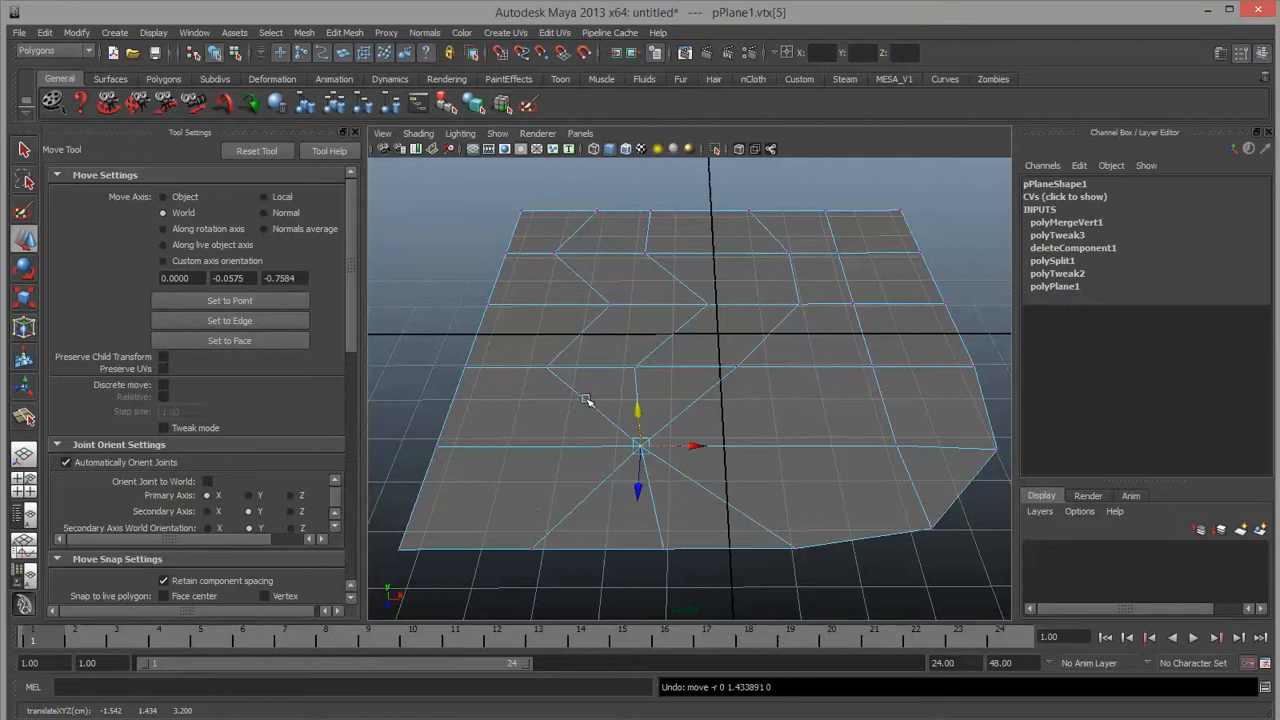
# Try merging the three front-border vertices below the merged point to their center, and undo the merge.
pyautogui.moveTo(478, 520); pyautogui.dragTo(820, 592)
pyautogui.press('g')
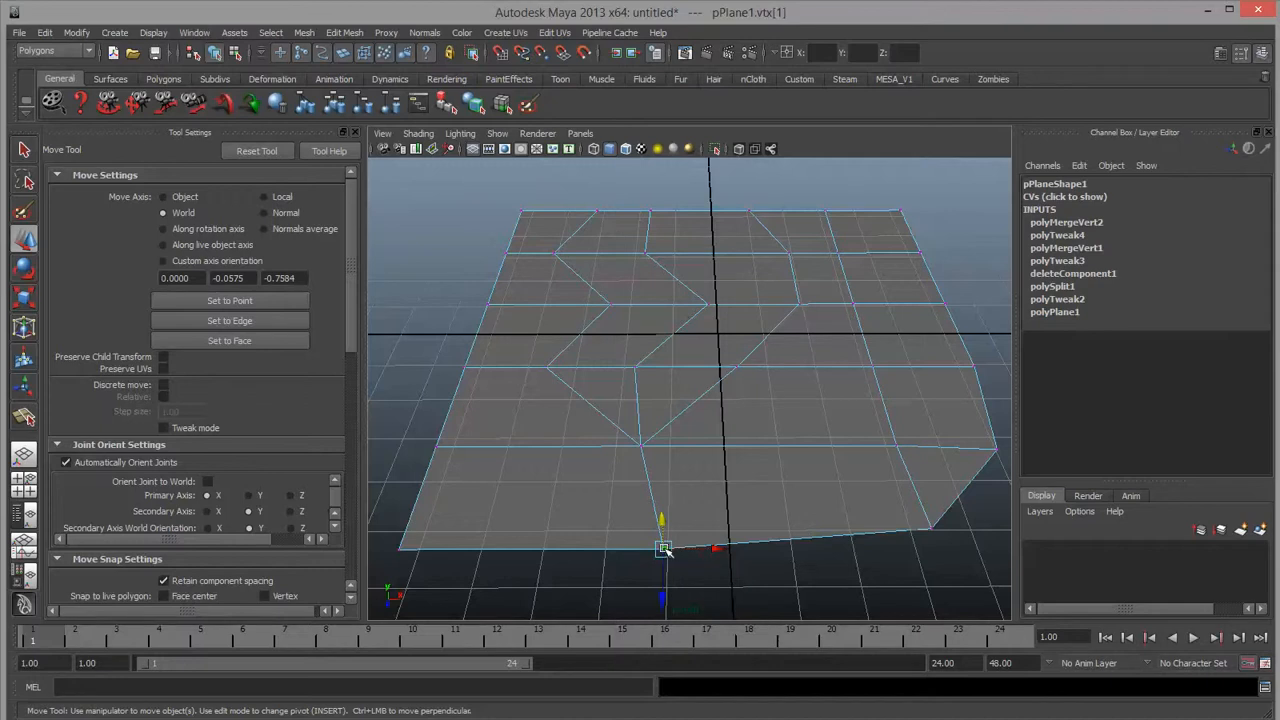
pyautogui.hotkey('ctrl', 'z')
# Move the middle front-border vertex inward along Z and merge it with its two border neighbours to center.
pyautogui.click(692, 511)
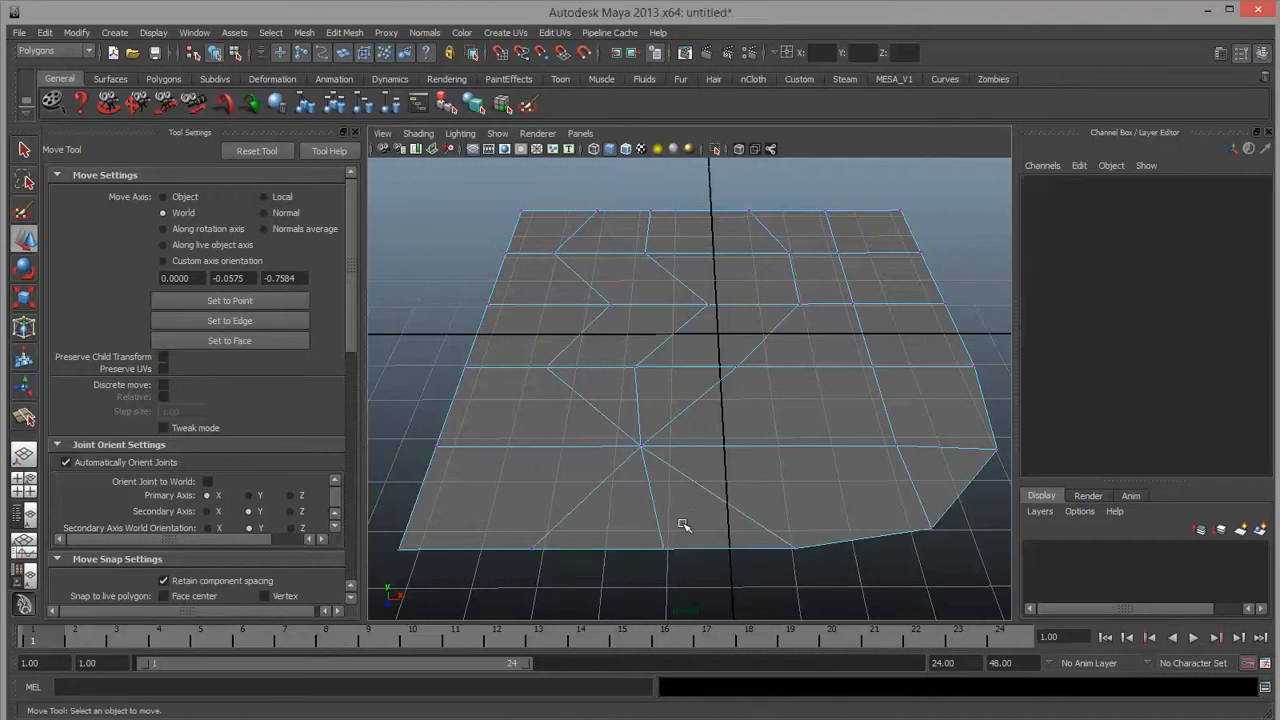
pyautogui.moveTo(651, 570); pyautogui.dragTo(667, 537)
pyautogui.moveTo(663, 592); pyautogui.dragTo(665, 547)
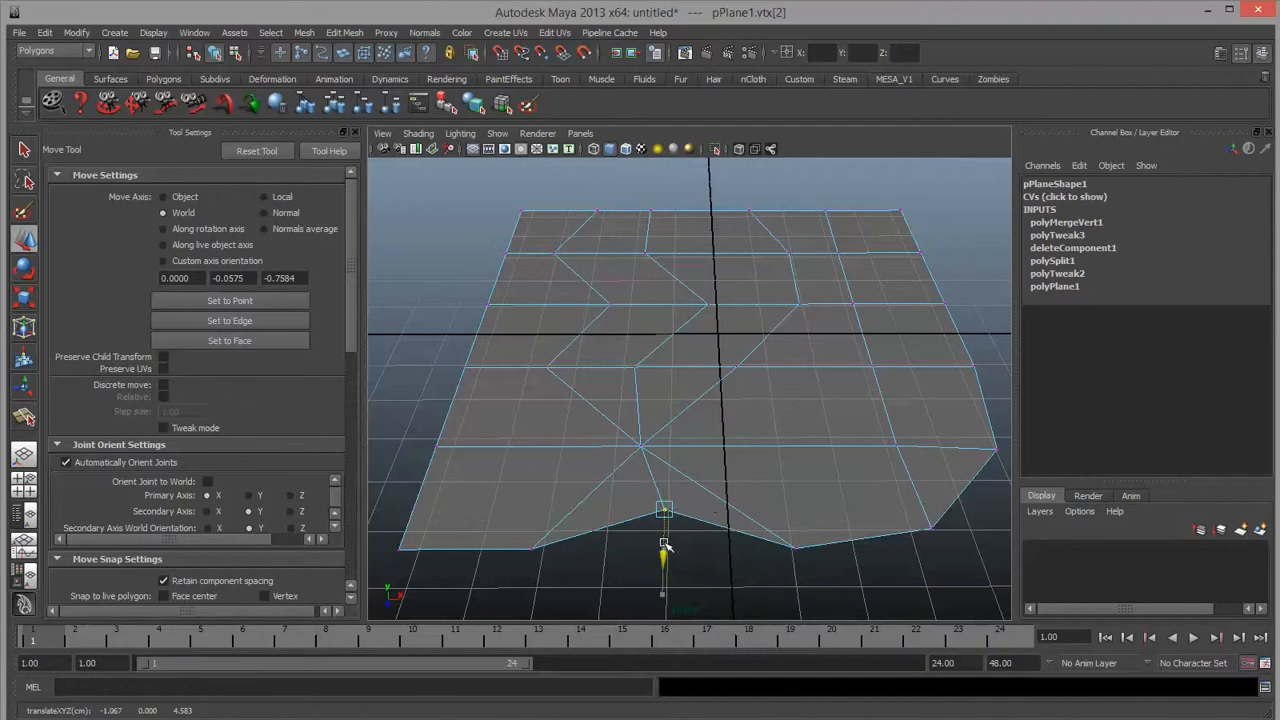
pyautogui.moveTo(502, 484); pyautogui.dragTo(808, 602)
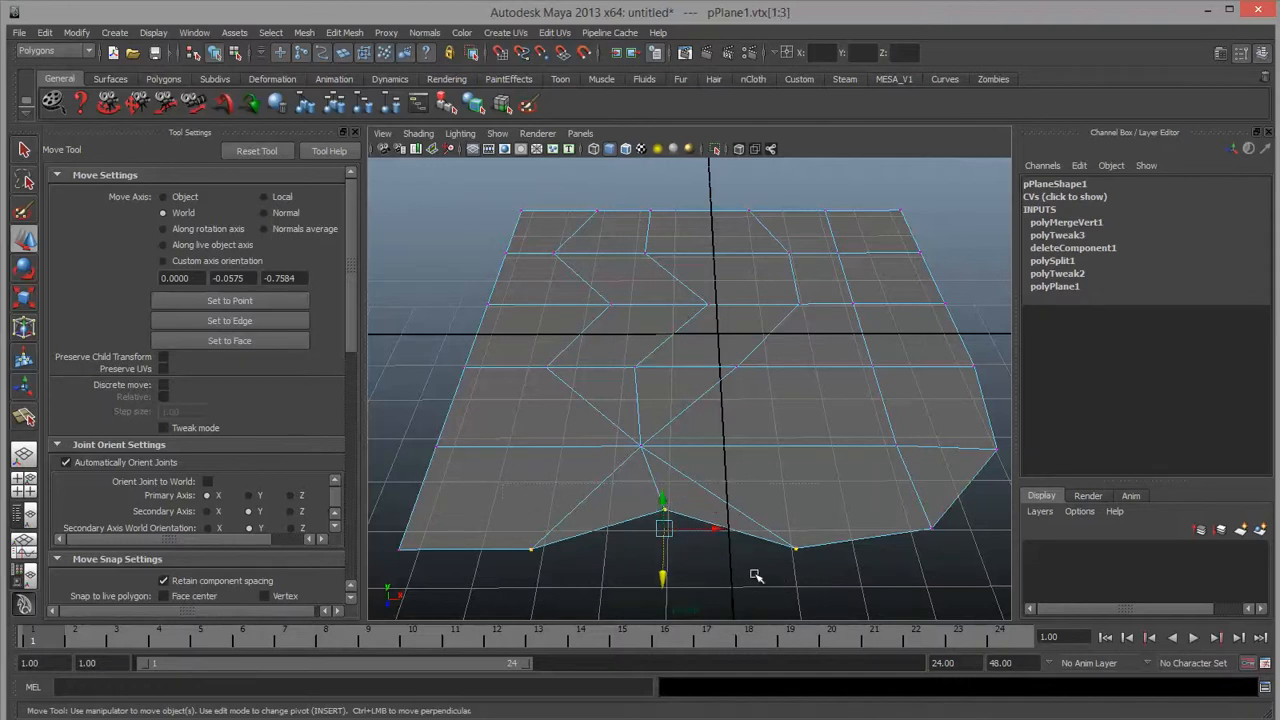
pyautogui.press('g')
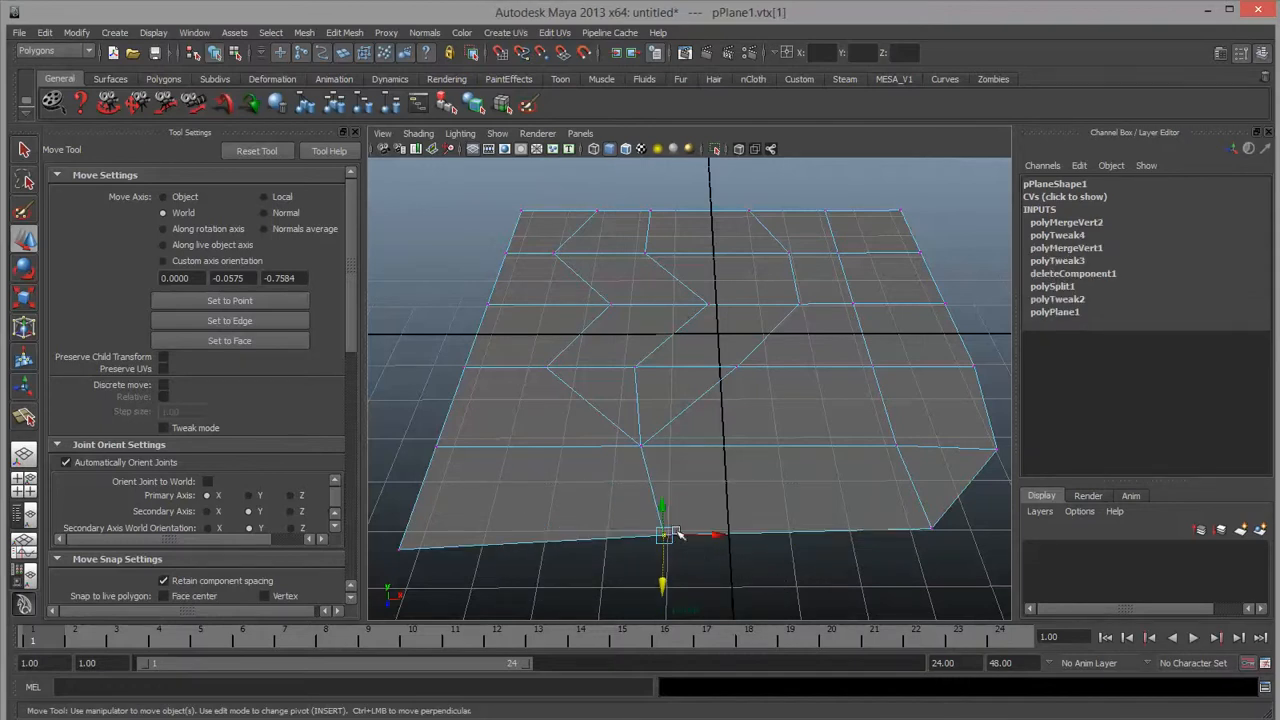
# Undo the border vertex merge and move, plus the earlier merge of the three interior vertices.
pyautogui.hotkey('ctrl', 'z')
pyautogui.hotkey('ctrl', 'z')
pyautogui.hotkey('ctrl', 'z')
pyautogui.hotkey('ctrl', 'z')
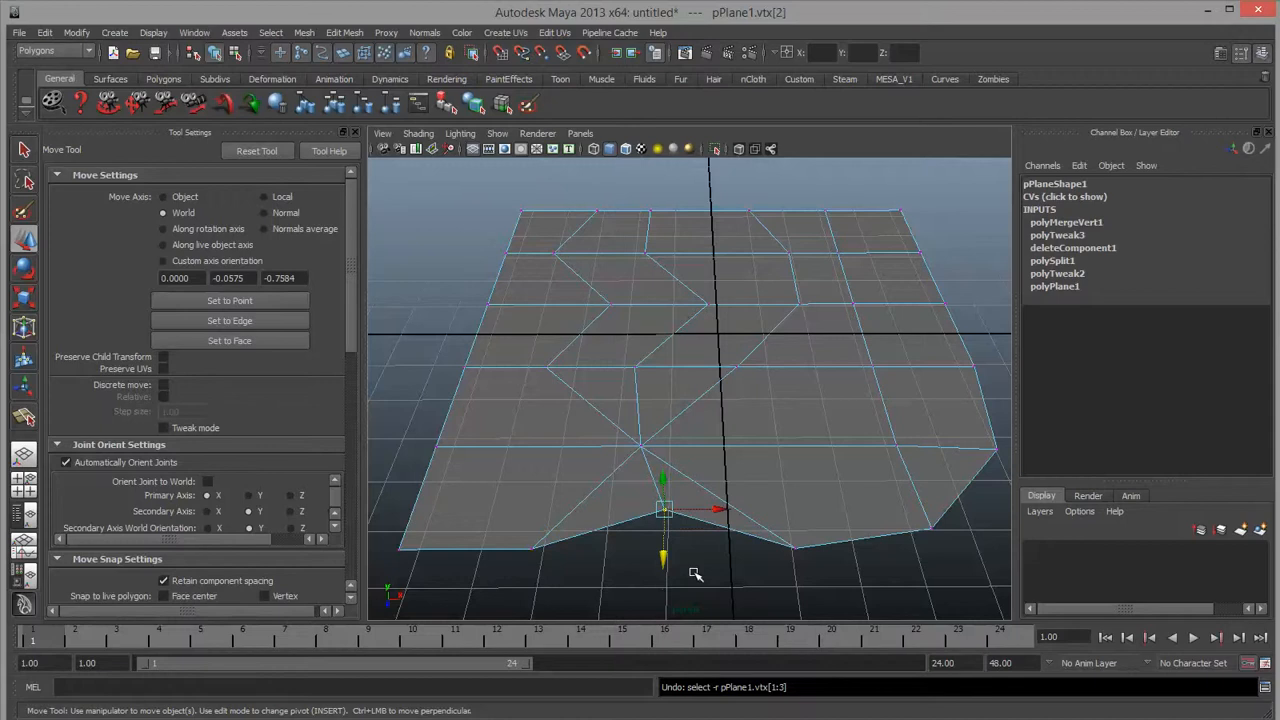
pyautogui.hotkey('ctrl', 'z')
pyautogui.hotkey('ctrl', 'z')
pyautogui.hotkey('ctrl', 'z')
pyautogui.hotkey('ctrl', 'z')
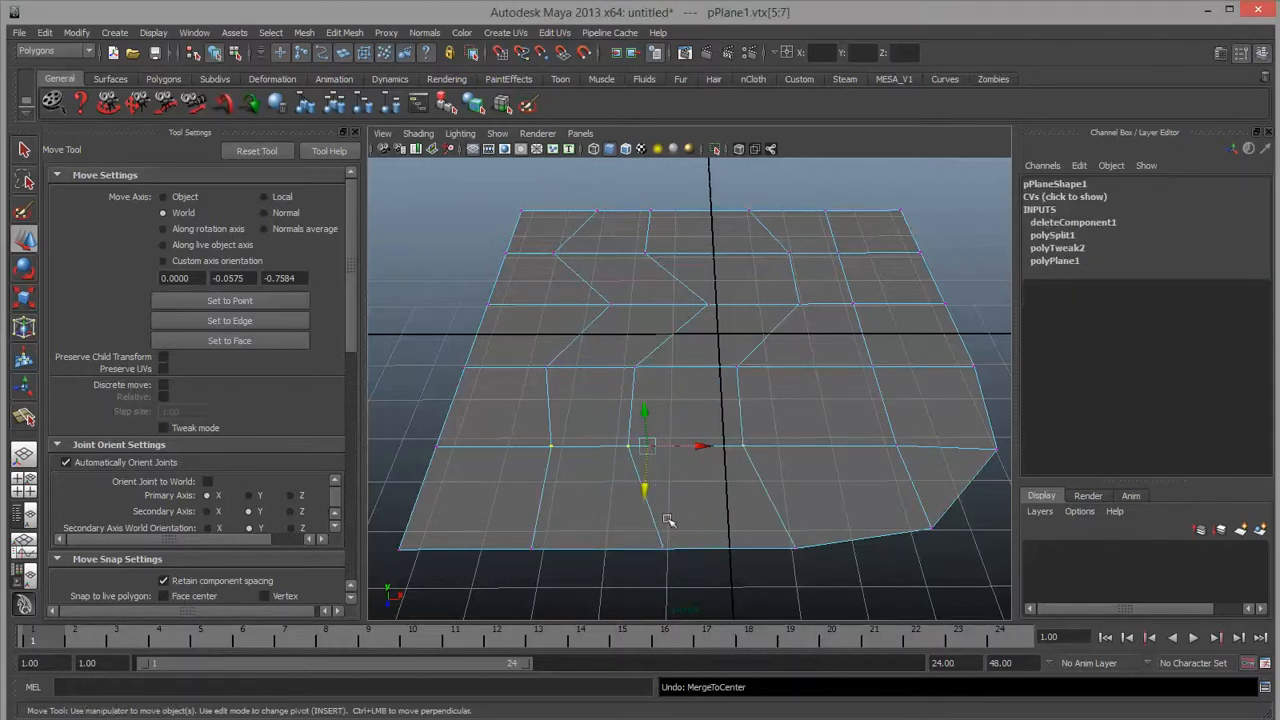
# Merge only the first two interior vertices of the front row to center.
pyautogui.moveTo(537, 423); pyautogui.dragTo(664, 492)
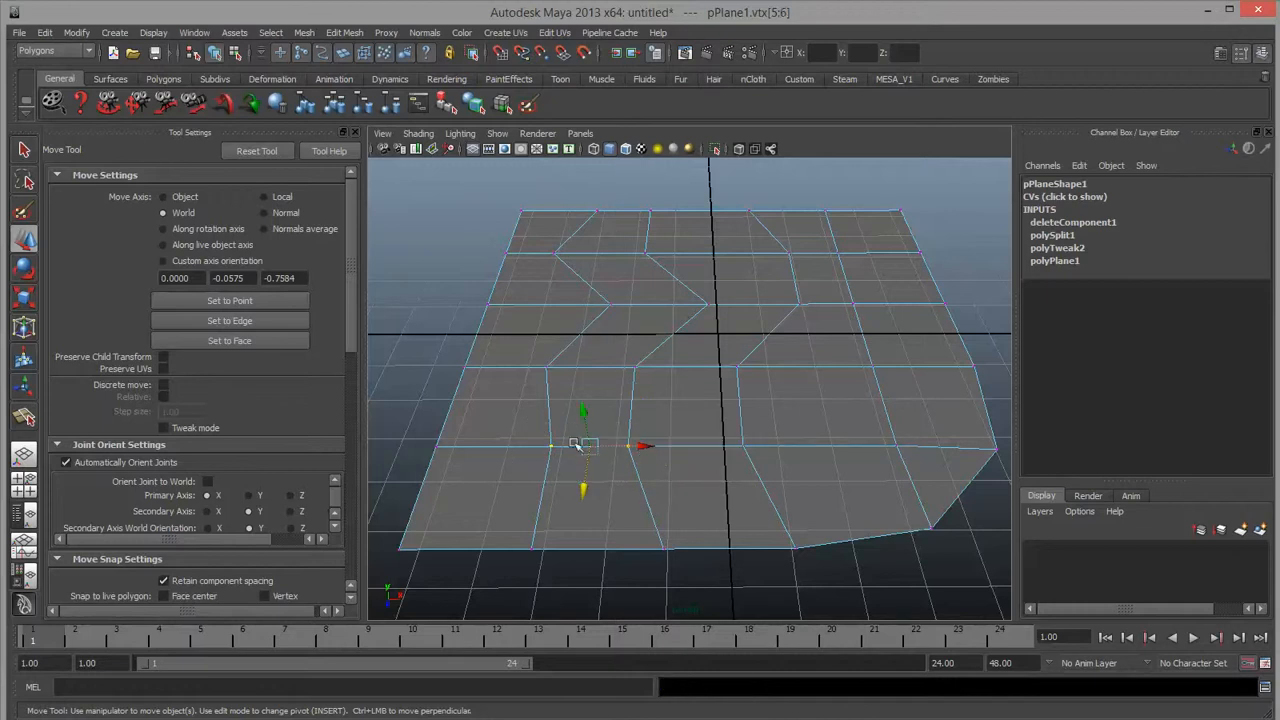
pyautogui.press('g')
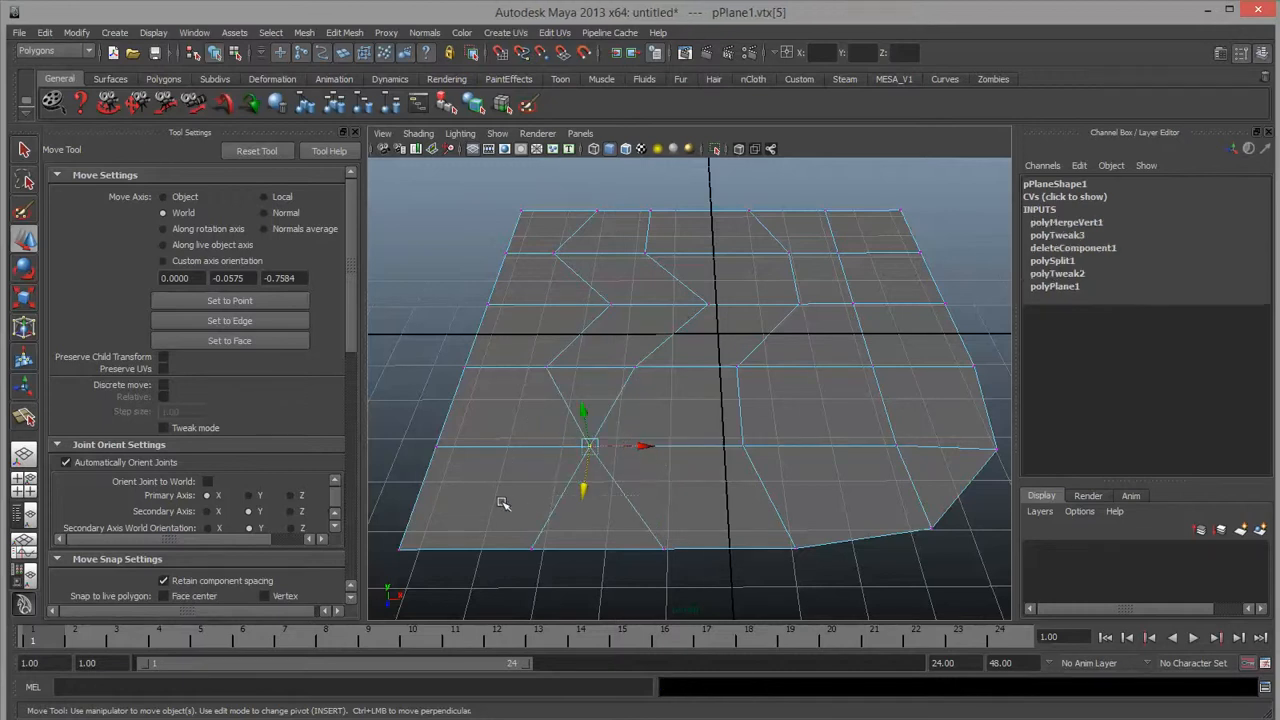
# Merge the two front-border vertices below the merged point to center, and slide the resulting vertex along X into line with it.
pyautogui.moveTo(501, 501); pyautogui.dragTo(706, 603)
pyautogui.press('g')
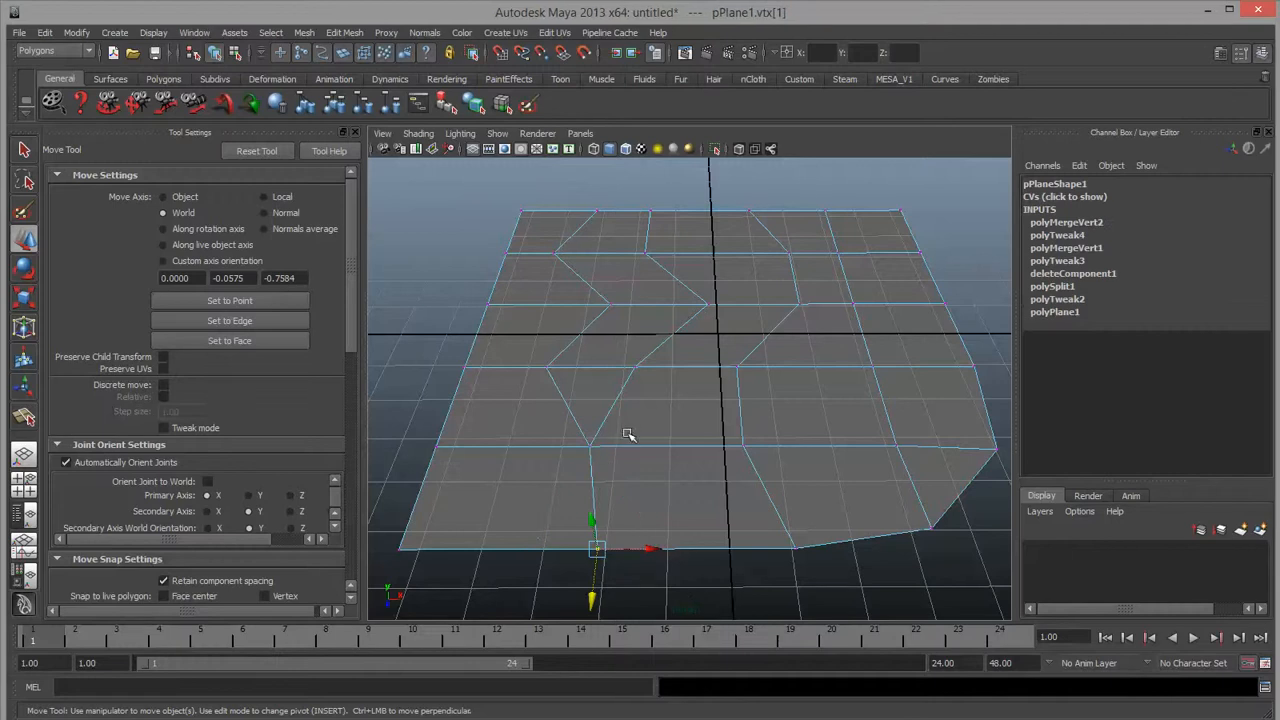
pyautogui.click(590, 447)
pyautogui.keyDown('alt'); pyautogui.moveTo(729, 534); pyautogui.dragTo(651, 531); pyautogui.keyUp('alt')
pyautogui.click(698, 511)
pyautogui.moveTo(753, 510); pyautogui.dragTo(728, 514)
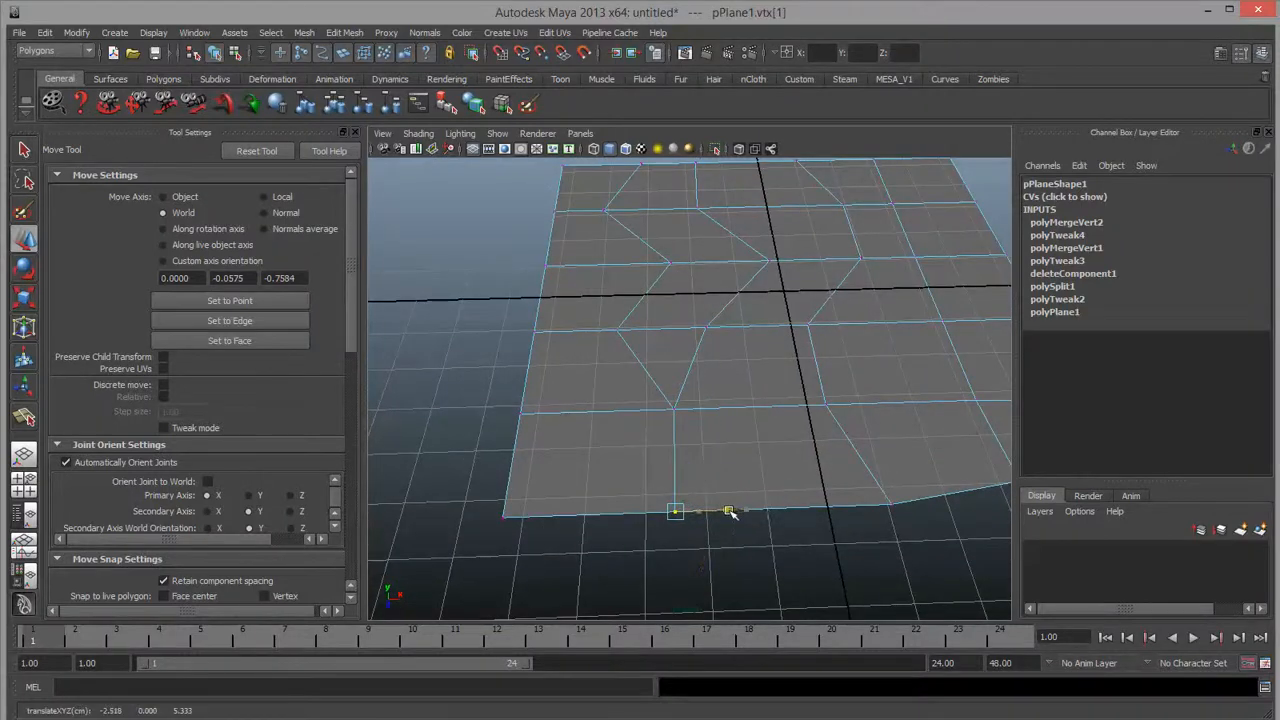
# Undo the border vertex move and merge, plus the earlier merge of the two interior front-row vertices.
pyautogui.hotkey('ctrl', 'z')
pyautogui.hotkey('ctrl', 'z')
pyautogui.hotkey('ctrl', 'z')
pyautogui.hotkey('ctrl', 'z')
pyautogui.hotkey('ctrl', 'z')
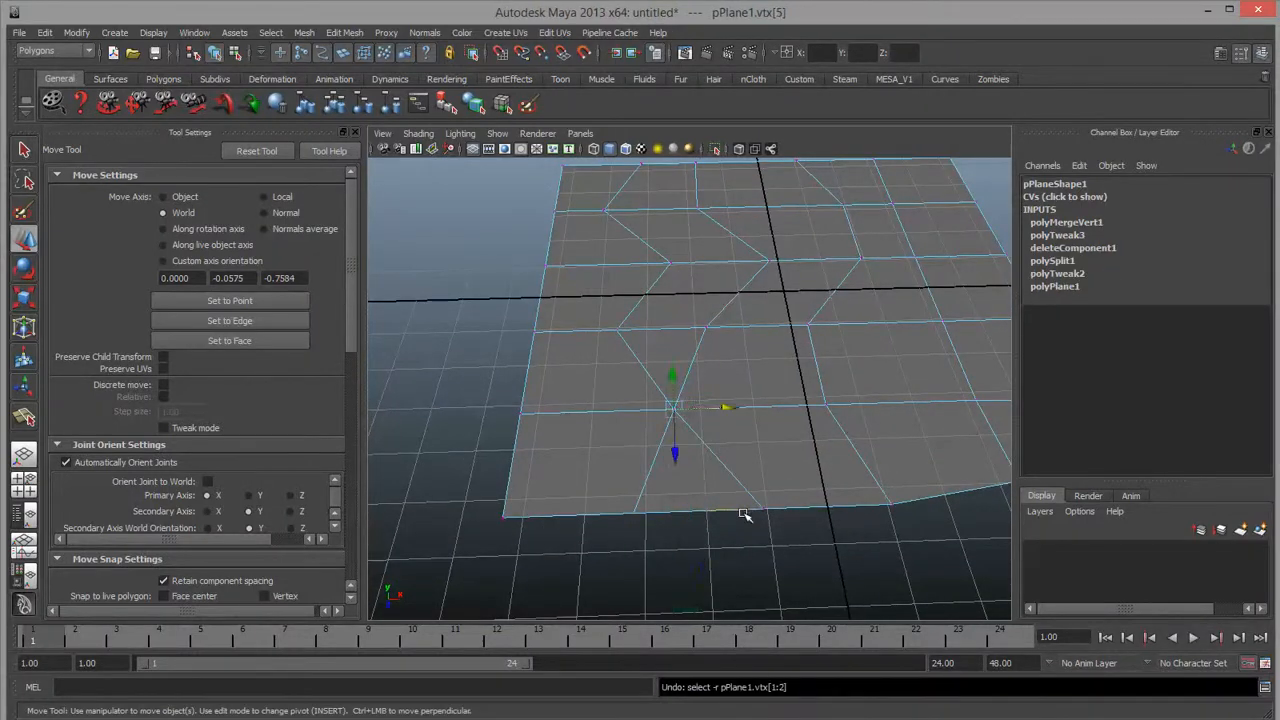
pyautogui.moveTo(745, 514)
pyautogui.keyDown('alt'); pyautogui.mouseDown()
pyautogui.moveTo(689, 491)
pyautogui.moveTo(771, 503)
pyautogui.moveTo(757, 469)
pyautogui.moveTo(737, 463)
pyautogui.moveTo(749, 491)
pyautogui.mouseUp(); pyautogui.keyUp('alt')
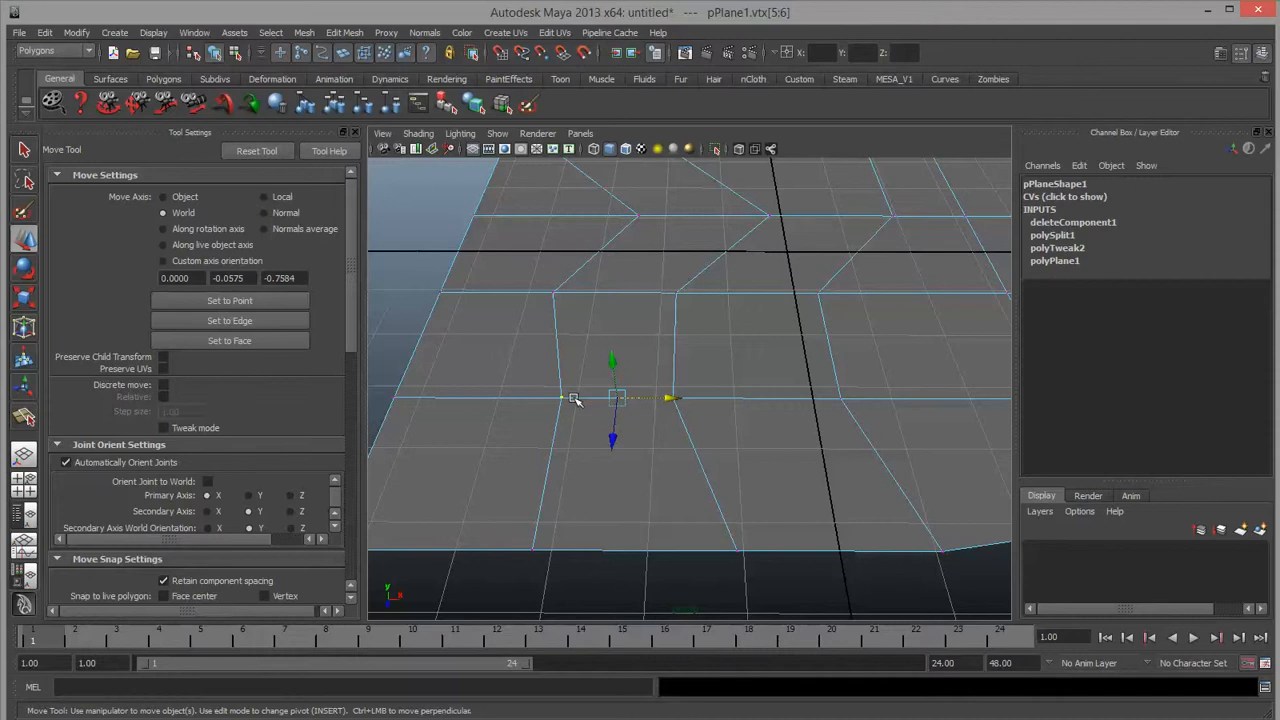
# With the Merge Vertex Tool, merge the front row's first interior vertex into the second, and the border vertex below into its neighbour.
pyautogui.click(523, 363)
pyautogui.moveTo(517, 366); pyautogui.dragTo(593, 403)
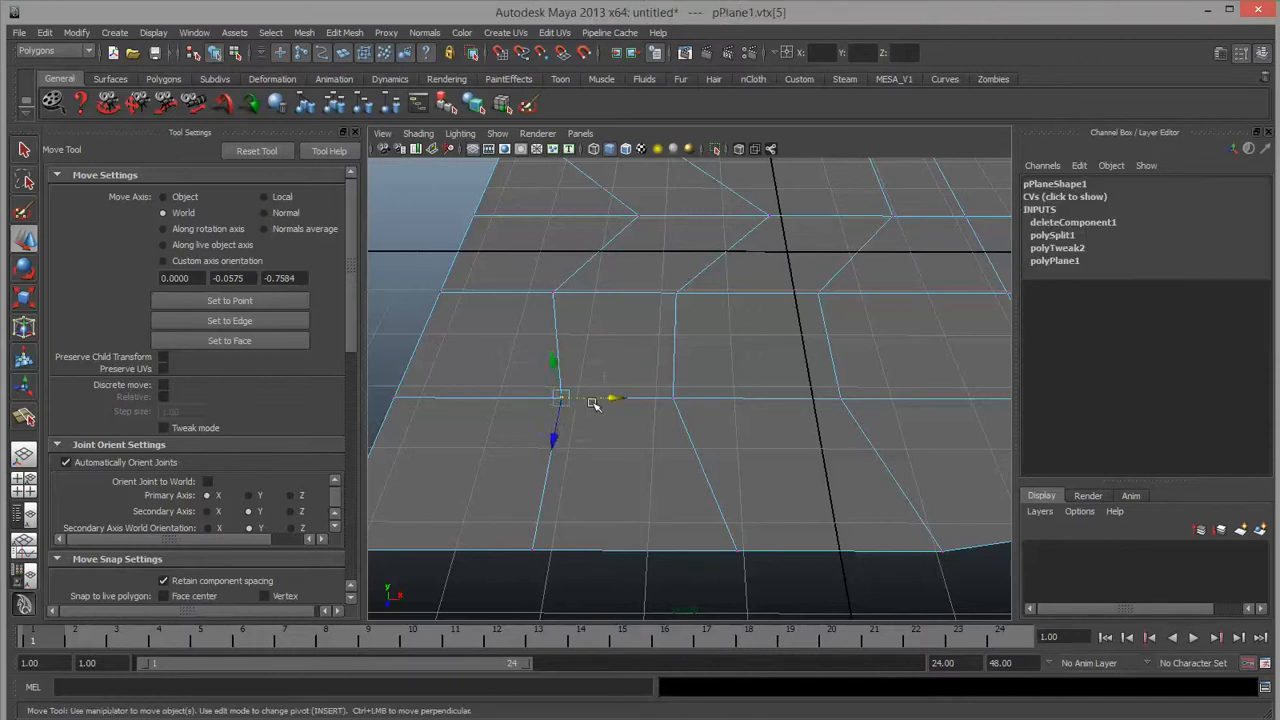
pyautogui.keyDown('shift'); pyautogui.rightClick(593, 403); pyautogui.keyUp('shift')
pyautogui.moveTo(593, 403)
pyautogui.keyDown('shift'); pyautogui.mouseDown(button='right')
pyautogui.moveTo(590, 272)
pyautogui.moveTo(585, 392)
pyautogui.mouseUp(button='right'); pyautogui.keyUp('shift')
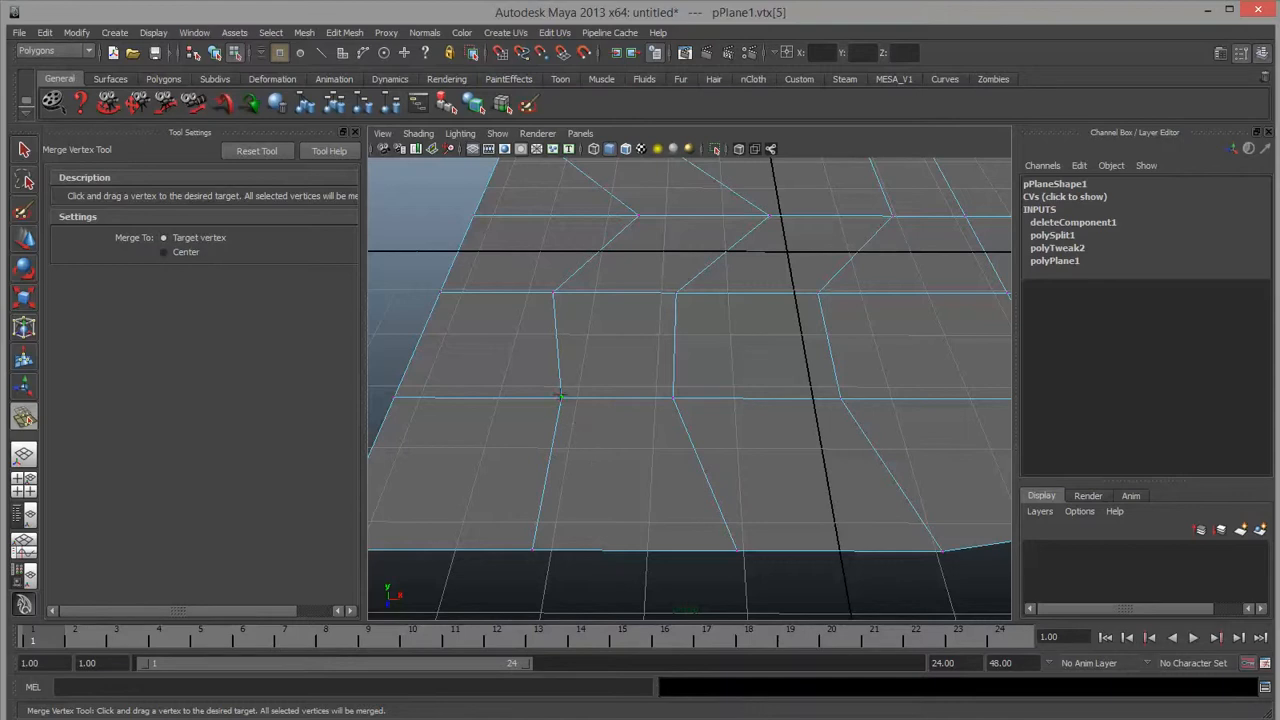
pyautogui.moveTo(648, 395); pyautogui.dragTo(682, 397)
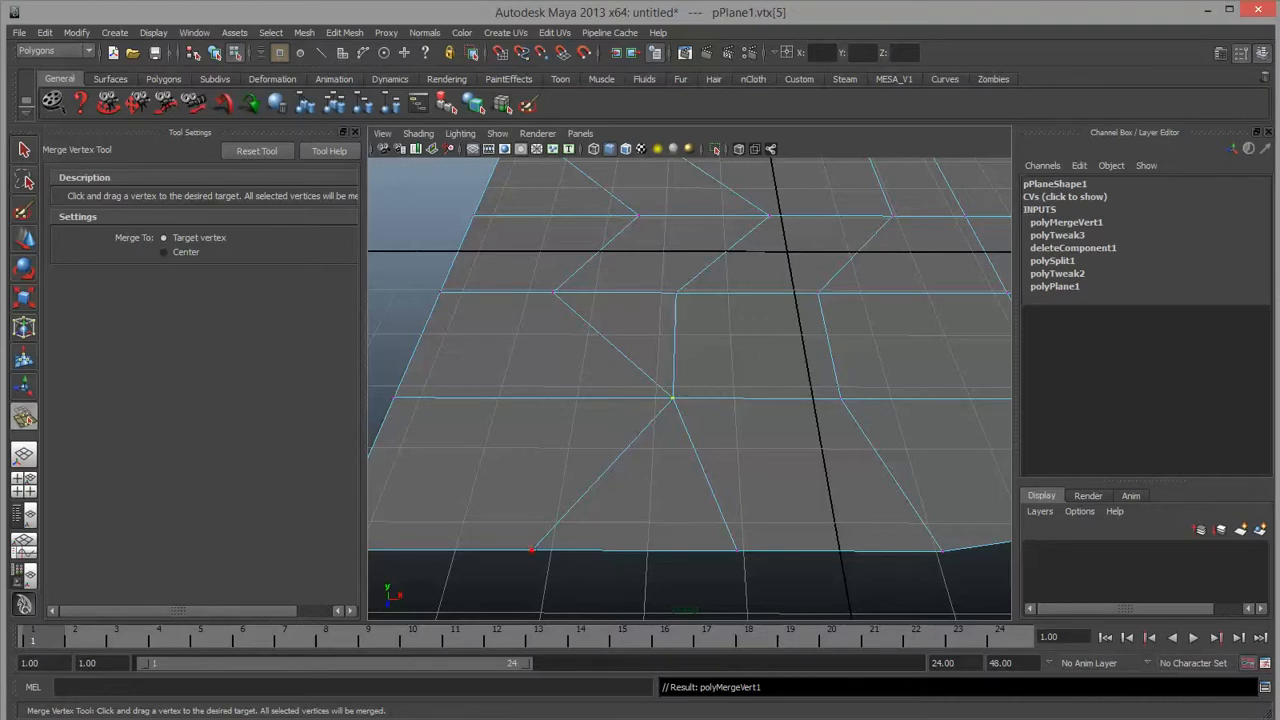
pyautogui.moveTo(531, 549); pyautogui.dragTo(737, 549)
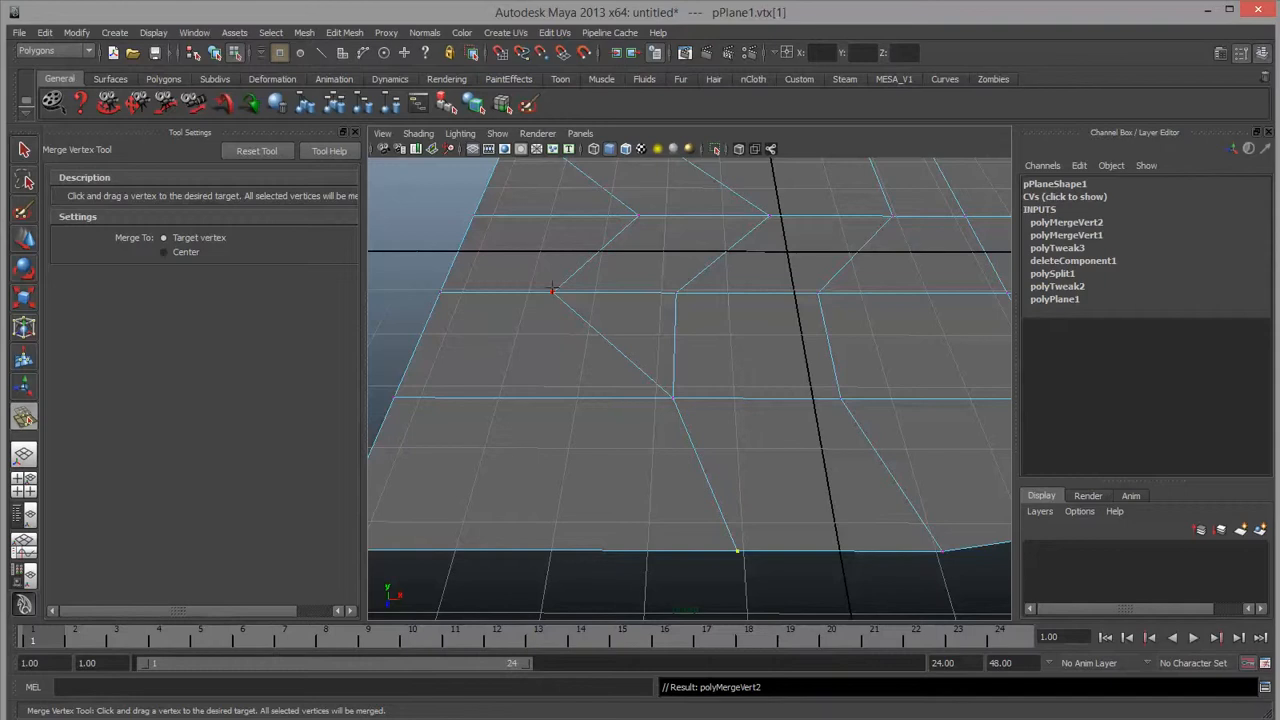
# Merge the front row's next interior vertex back into the merged point, and the border vertex below it into the merged border vertex.
pyautogui.scroll(-5, 634, 284)
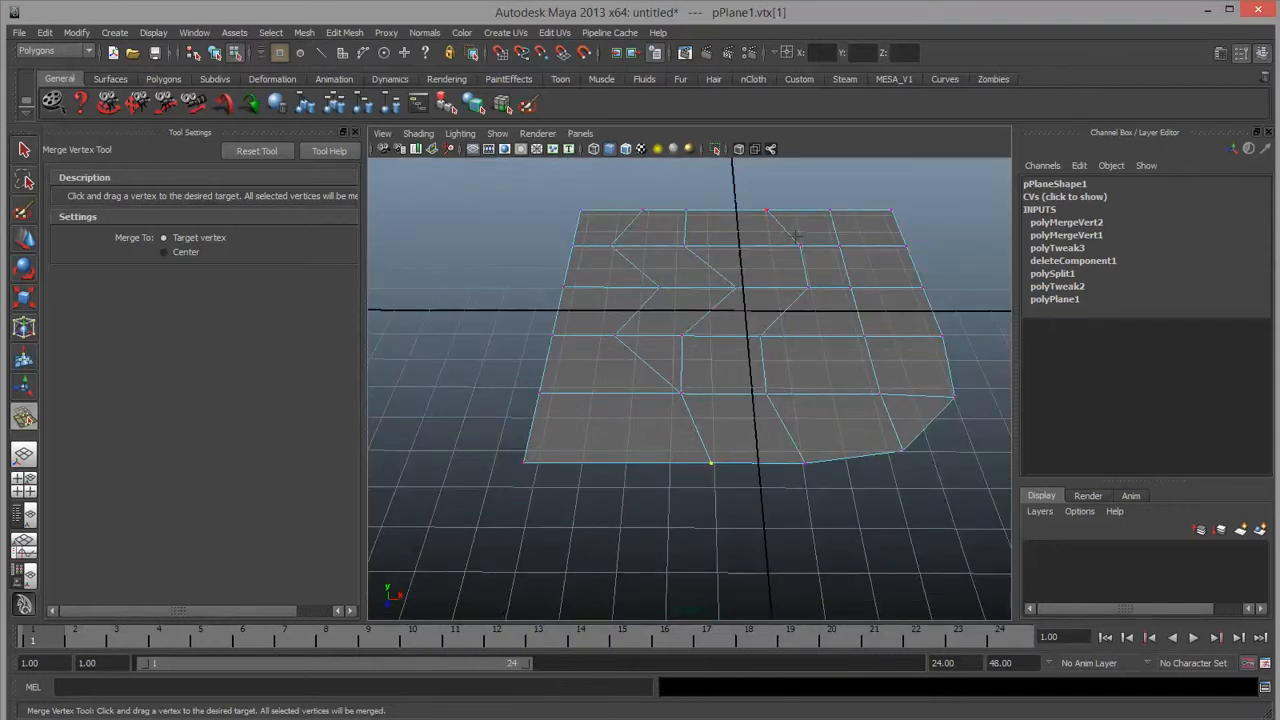
pyautogui.moveTo(764, 394); pyautogui.dragTo(680, 394)
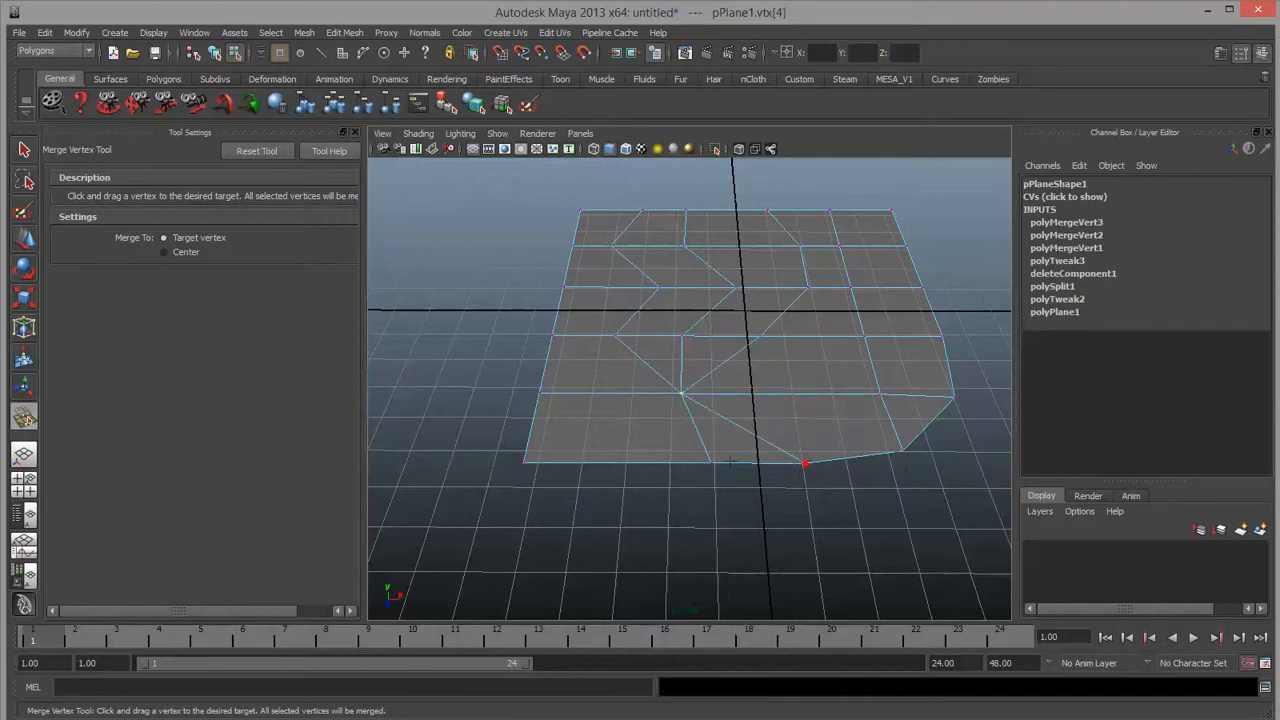
pyautogui.moveTo(804, 462); pyautogui.dragTo(711, 463)
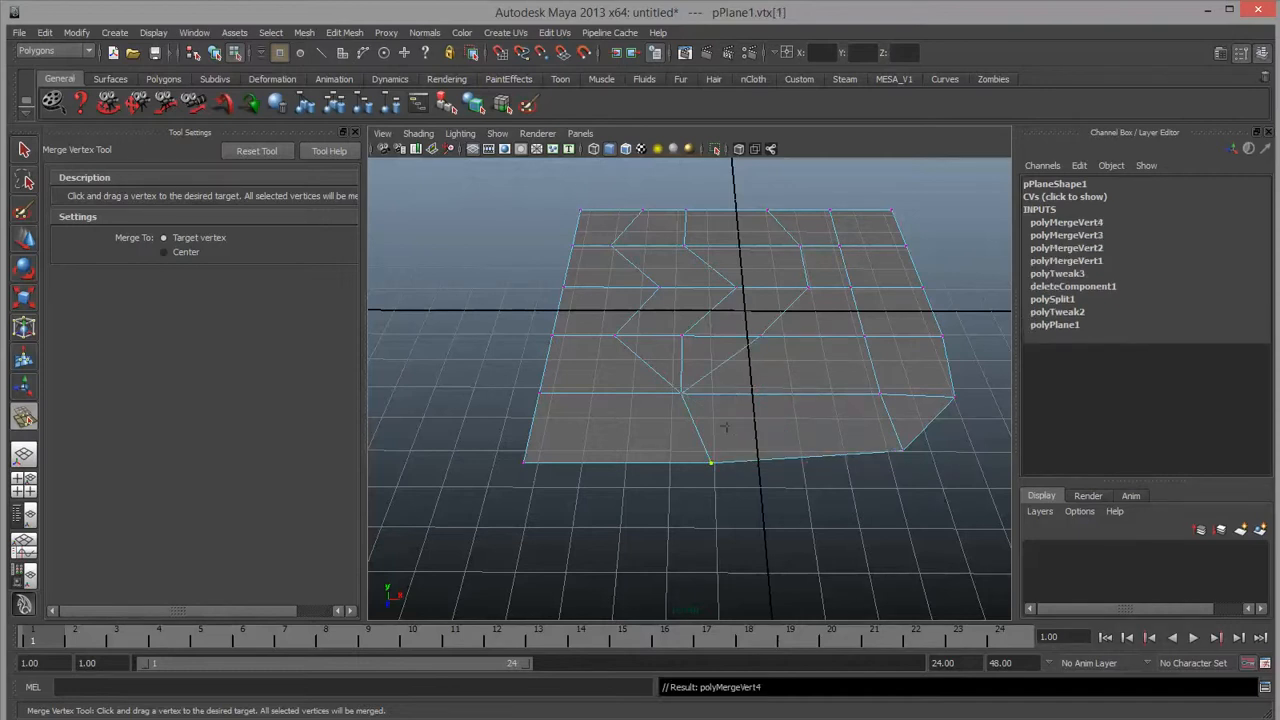
pyautogui.click(726, 426)
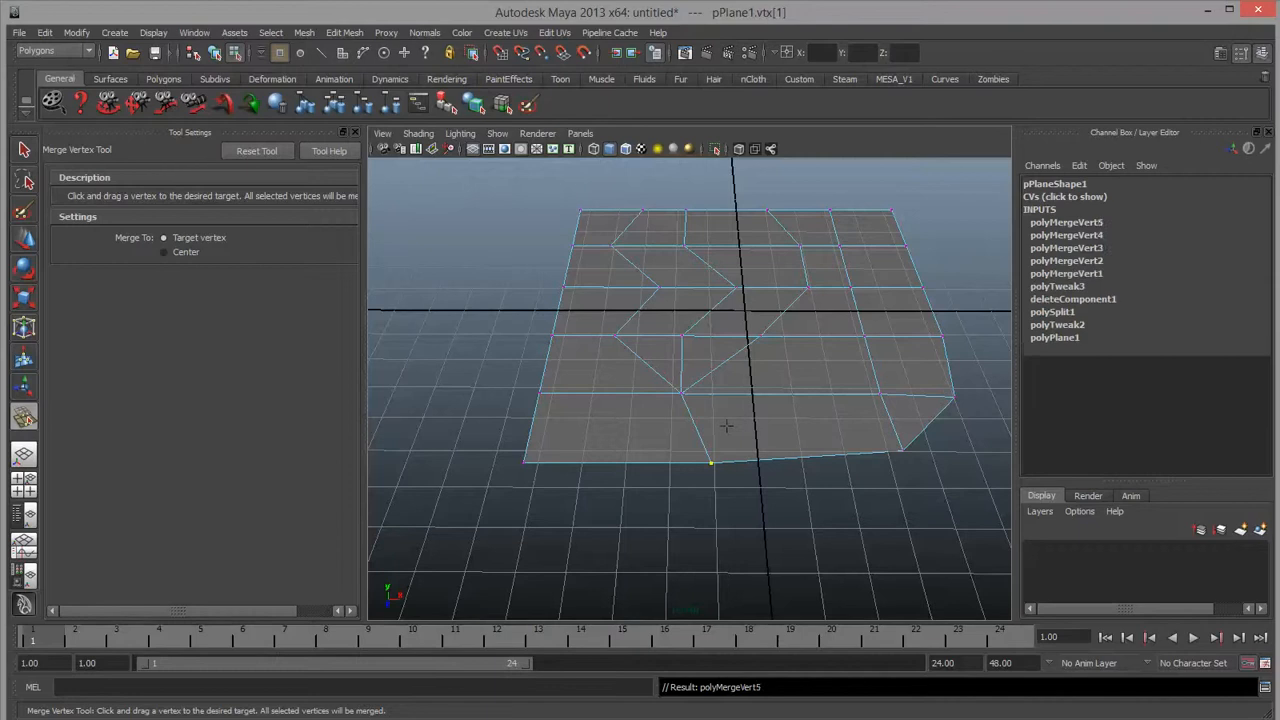
pyautogui.press('w')
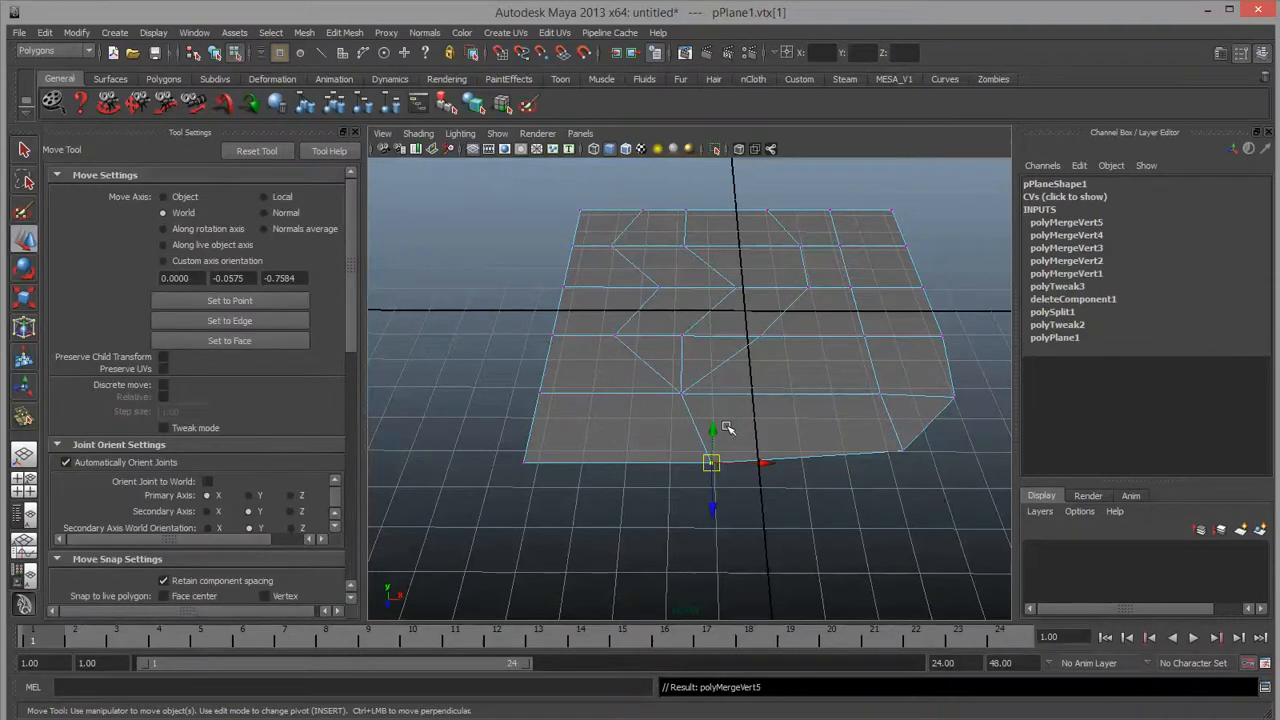
pyautogui.scroll(10, 727, 427)
pyautogui.scroll(-3, 727, 427)
pyautogui.keyDown('alt'); pyautogui.moveTo(743, 466); pyautogui.dragTo(757, 423, button='middle'); pyautogui.keyUp('alt')
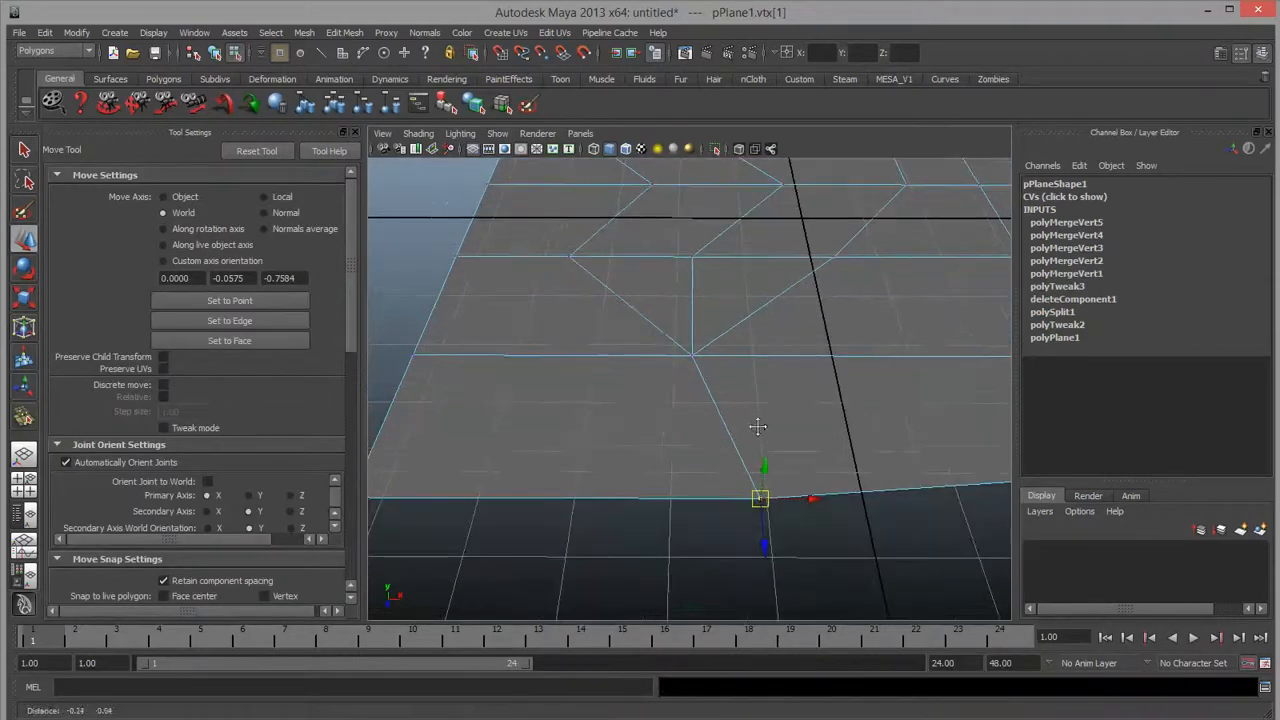
pyautogui.keyDown('alt'); pyautogui.moveTo(758, 428); pyautogui.dragTo(715, 428); pyautogui.keyUp('alt')
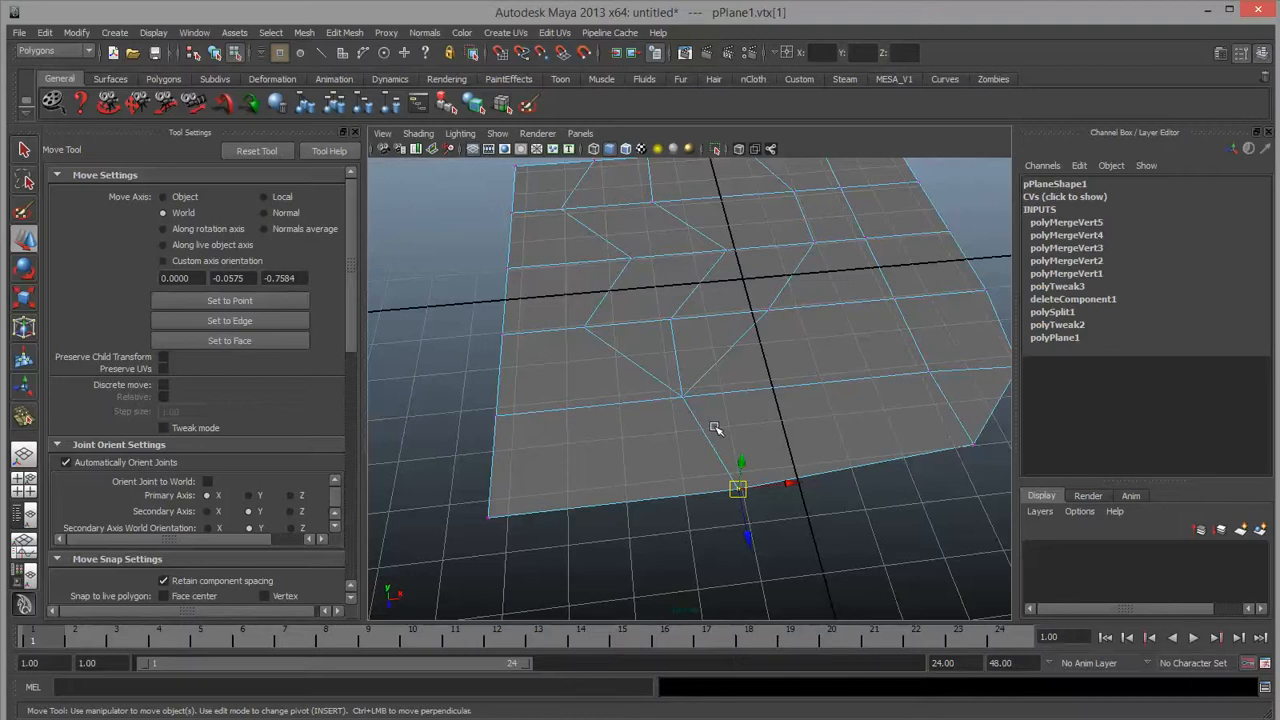
# Undo all the target merges made with the Merge Vertex Tool.
pyautogui.hotkey('ctrl', 'z')
pyautogui.hotkey('ctrl', 'z')
pyautogui.hotkey('ctrl', 'z')
pyautogui.hotkey('ctrl', 'z')
pyautogui.hotkey('ctrl', 'z')
pyautogui.hotkey('ctrl', 'z')
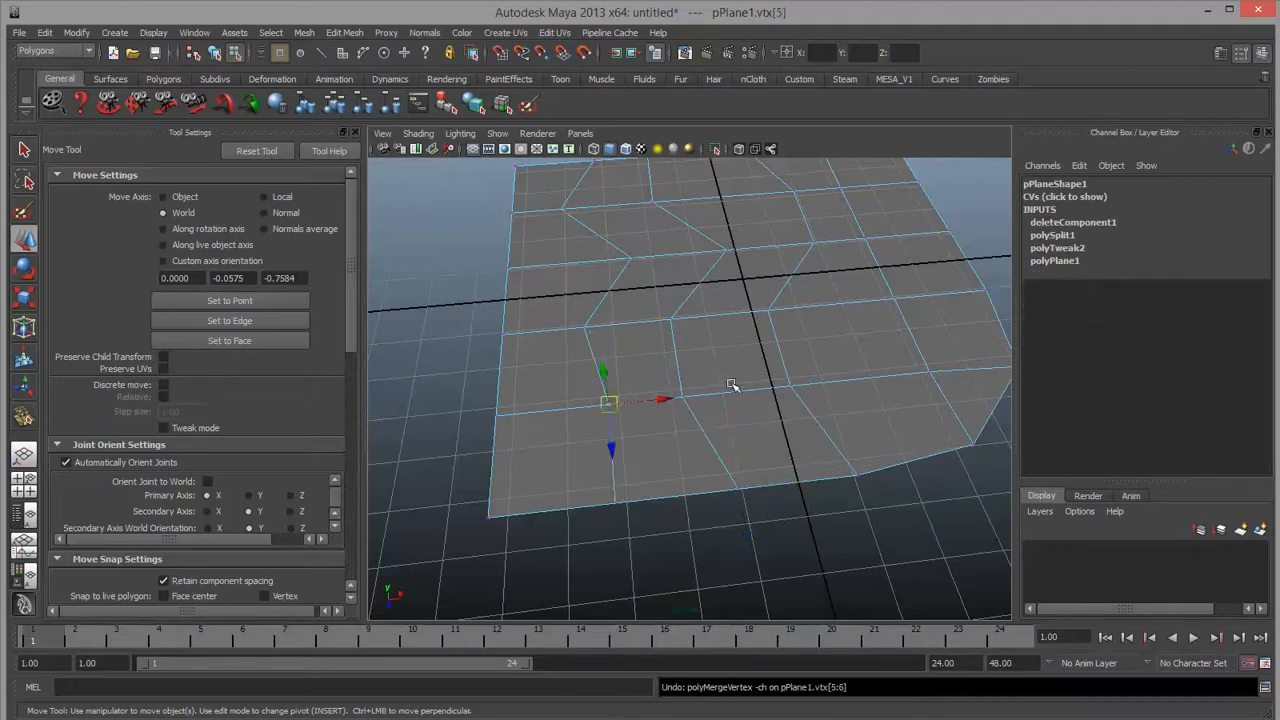
# Move one interior vertex in each of the three rows nearest the front border along X, close beside its row neighbour.
pyautogui.moveTo(732, 384); pyautogui.dragTo(680, 374, button='right')
pyautogui.scroll(-2, 680, 374)
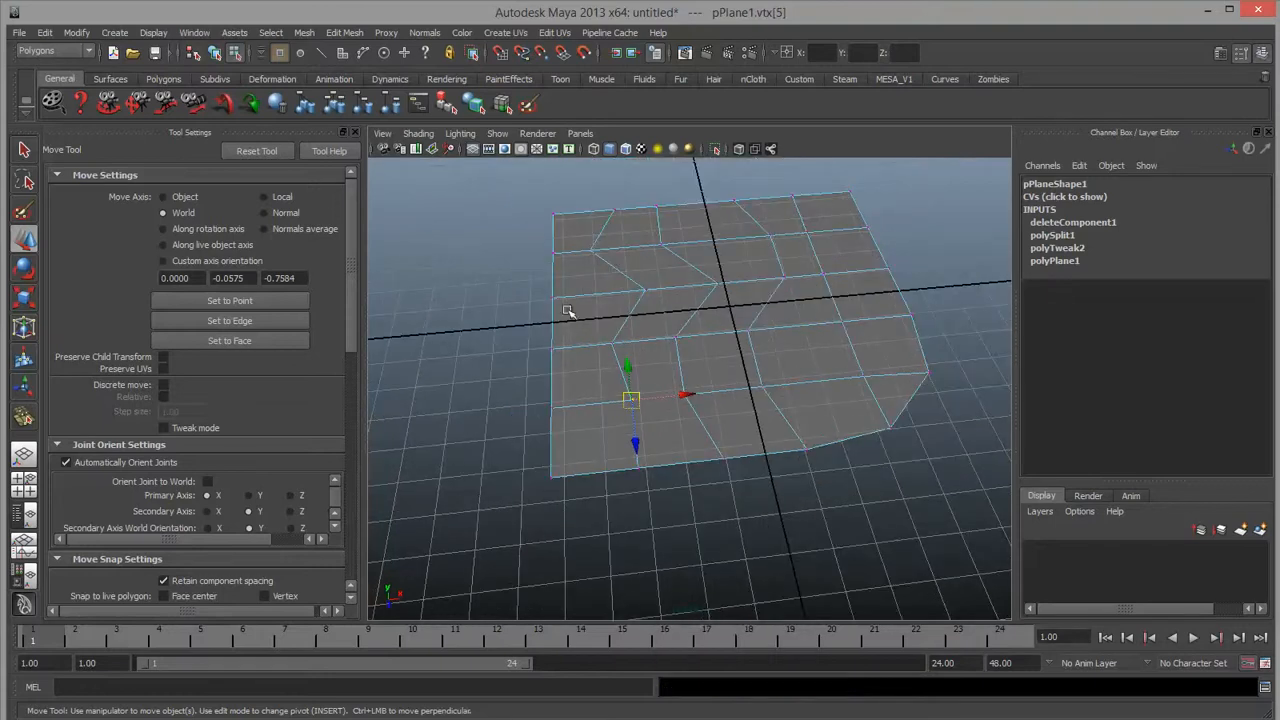
pyautogui.moveTo(545, 330); pyautogui.dragTo(835, 501)
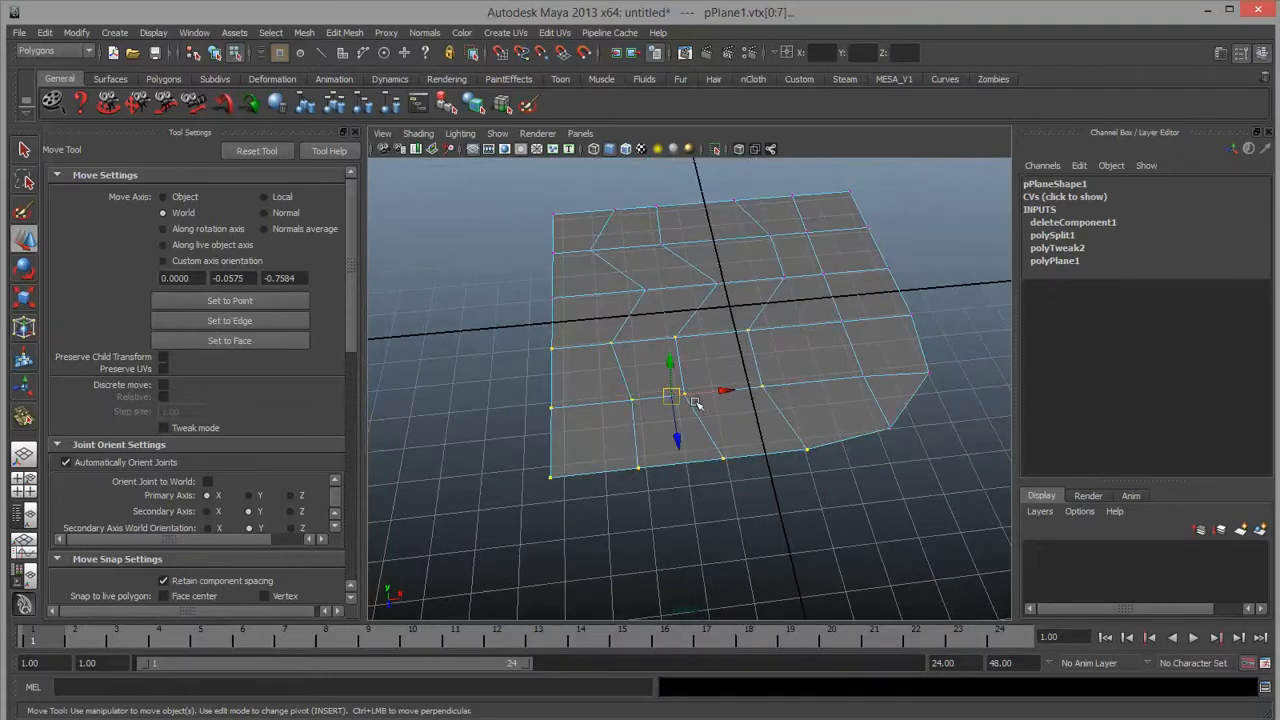
pyautogui.scroll(4, 693, 418)
pyautogui.scroll(-1, 636, 428)
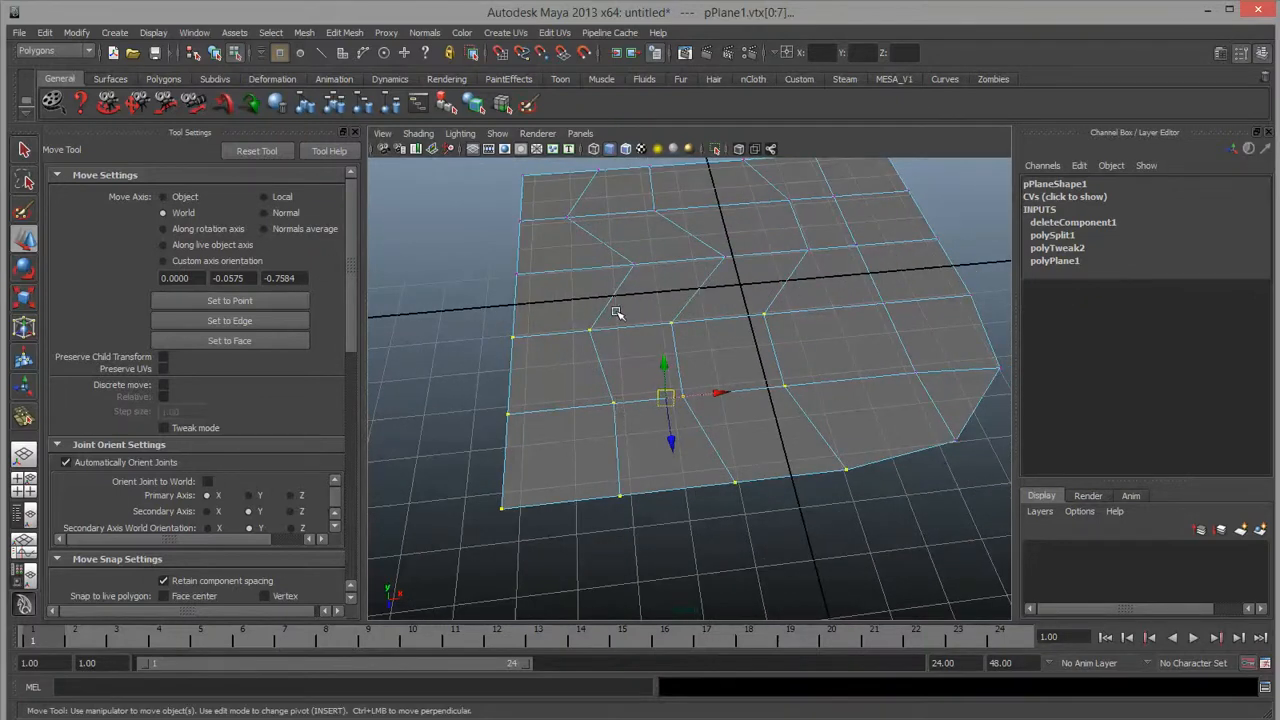
pyautogui.click(671, 323)
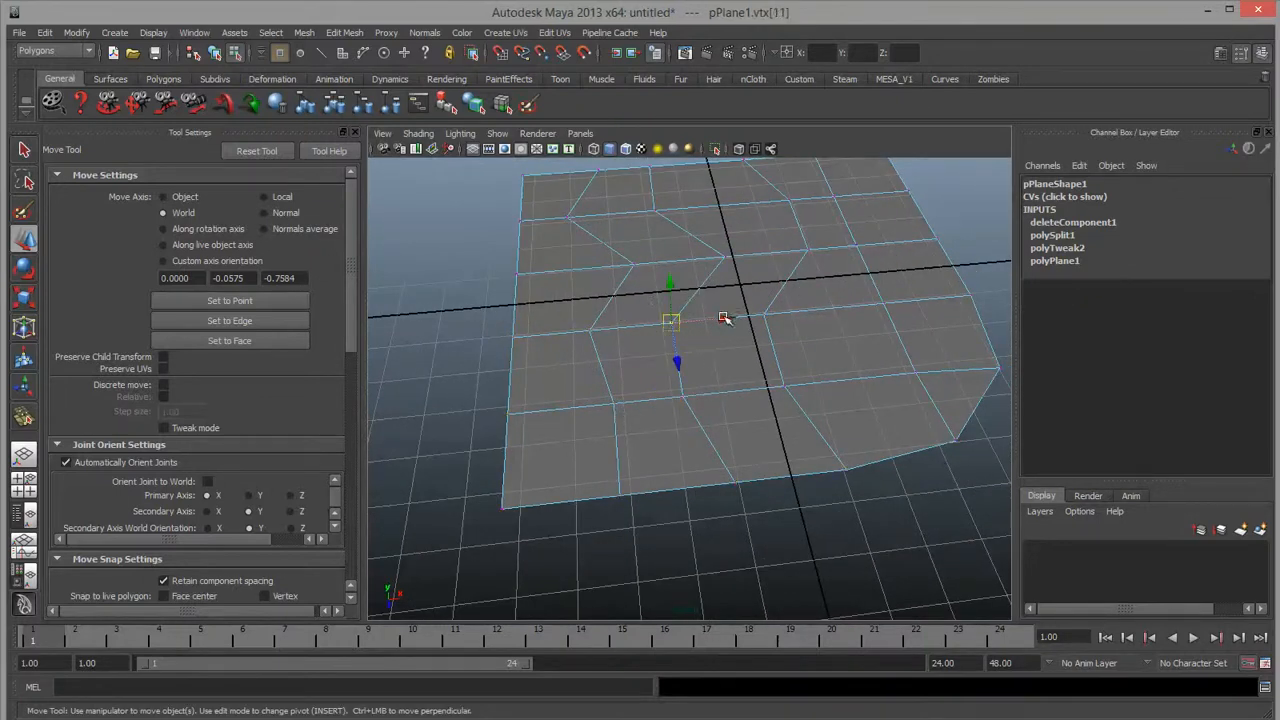
pyautogui.moveTo(722, 316); pyautogui.dragTo(661, 329)
pyautogui.click(683, 393)
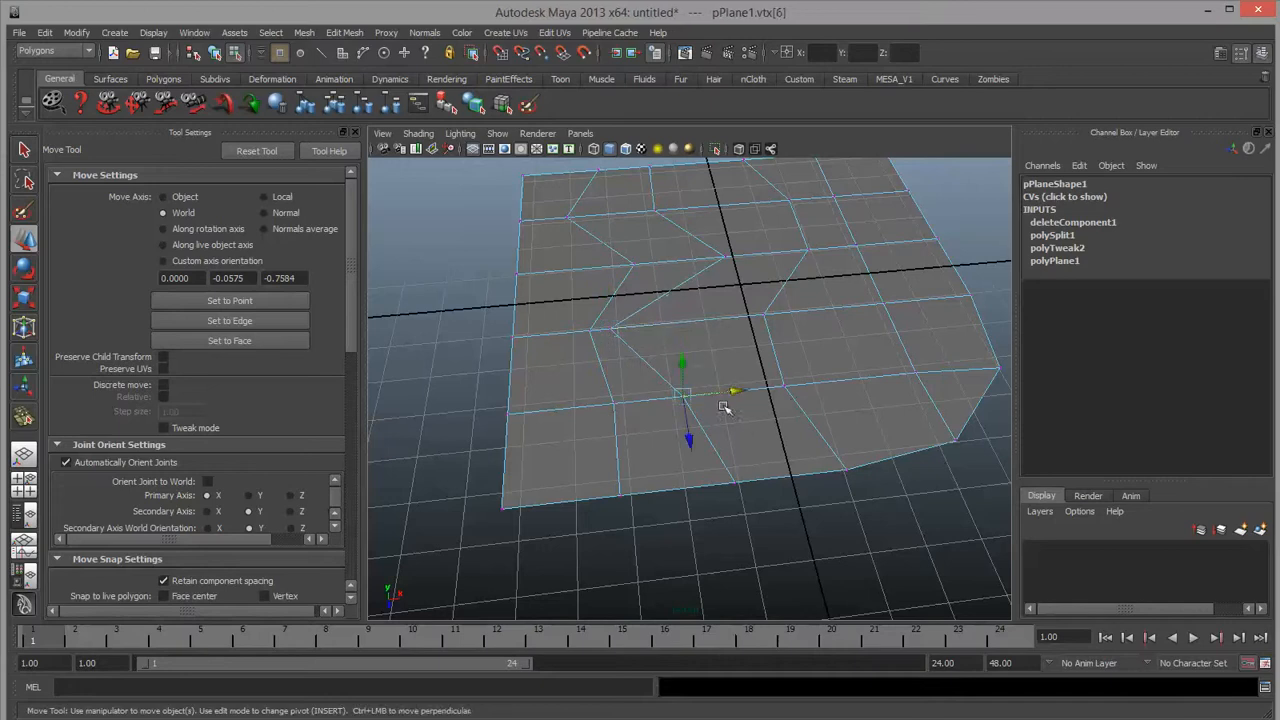
pyautogui.moveTo(734, 395); pyautogui.dragTo(676, 395)
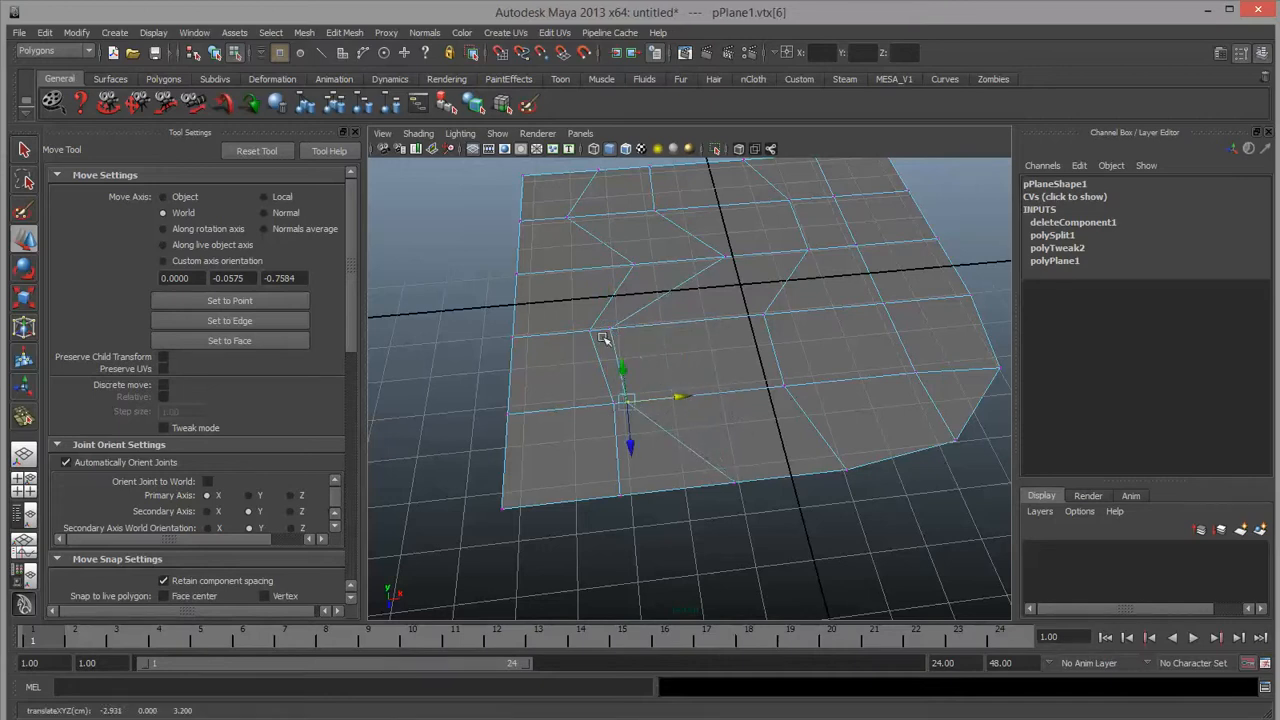
pyautogui.moveTo(473, 220); pyautogui.dragTo(907, 541)
pyautogui.moveTo(783, 235); pyautogui.dragTo(891, 241)
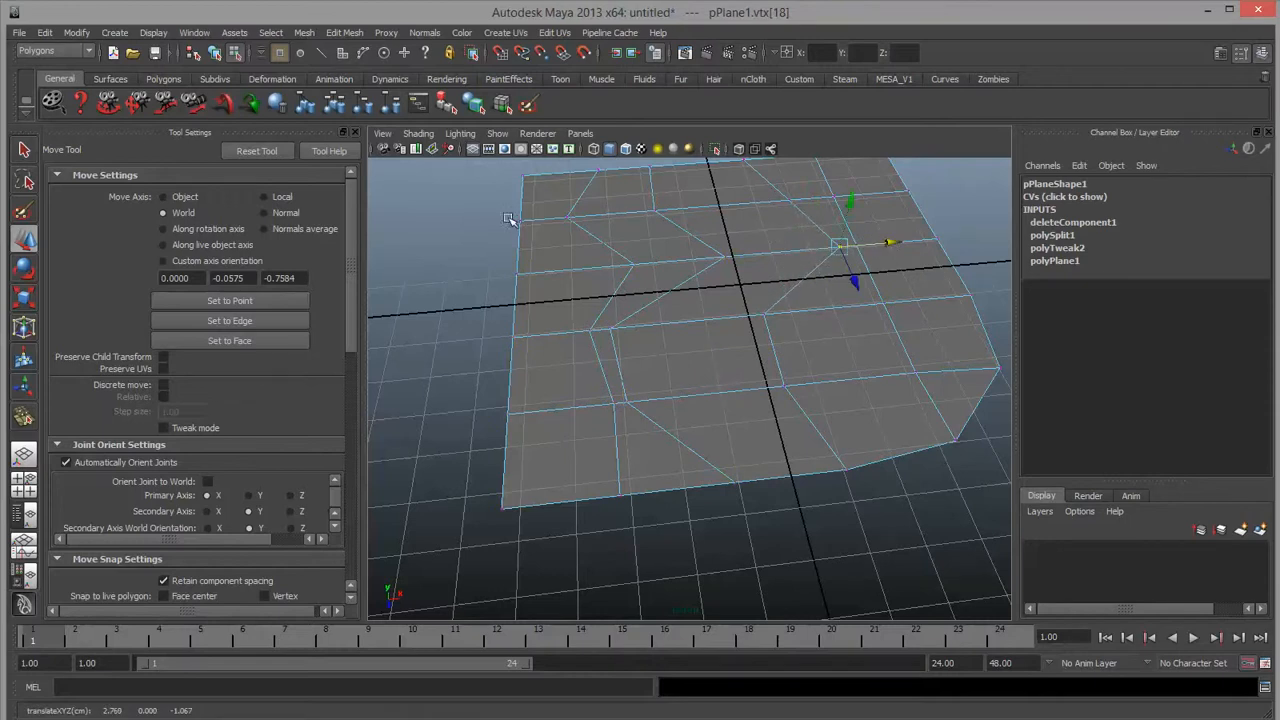
# Select all vertices of the plane.
pyautogui.moveTo(486, 229); pyautogui.dragTo(988, 519)
pyautogui.keyDown('alt'); pyautogui.moveTo(863, 477); pyautogui.dragTo(560, 286, button='right'); pyautogui.keyUp('alt')
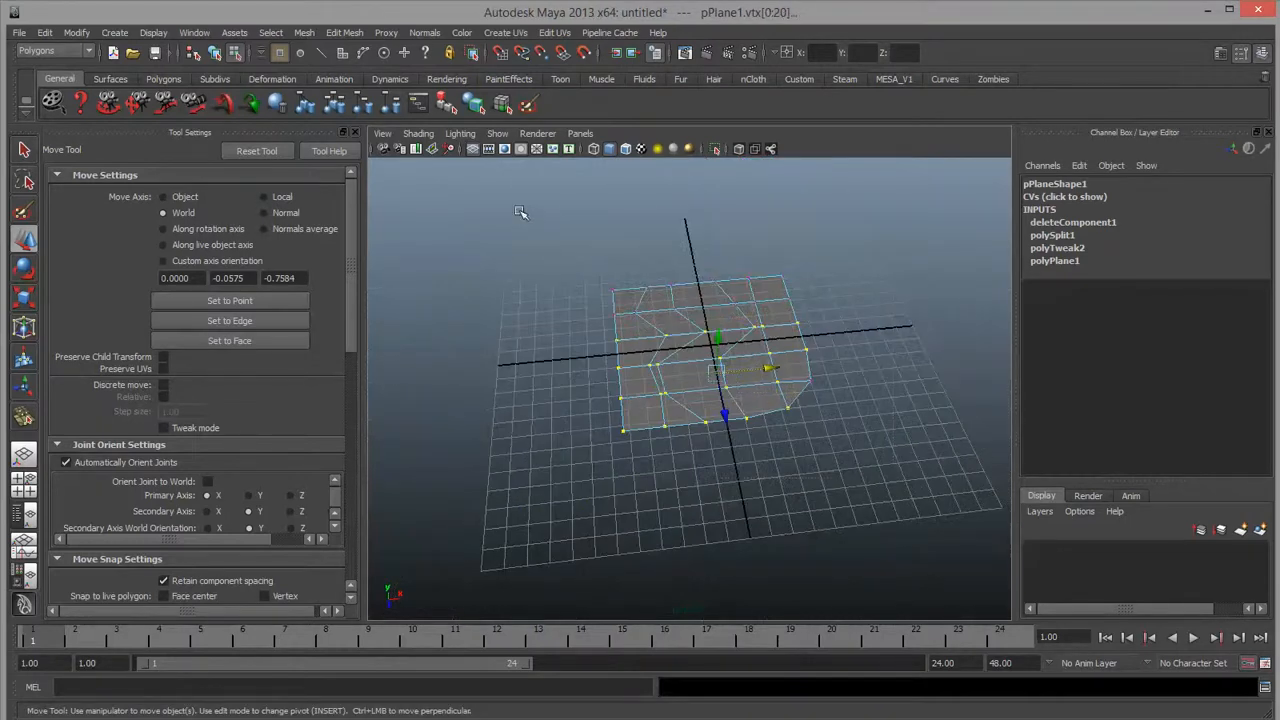
pyautogui.moveTo(520, 213); pyautogui.dragTo(975, 528)
pyautogui.scroll(5, 772, 499)
pyautogui.scroll(-2, 816, 423)
pyautogui.keyDown('alt'); pyautogui.moveTo(816, 423); pyautogui.dragTo(766, 460, button='middle'); pyautogui.keyUp('alt')
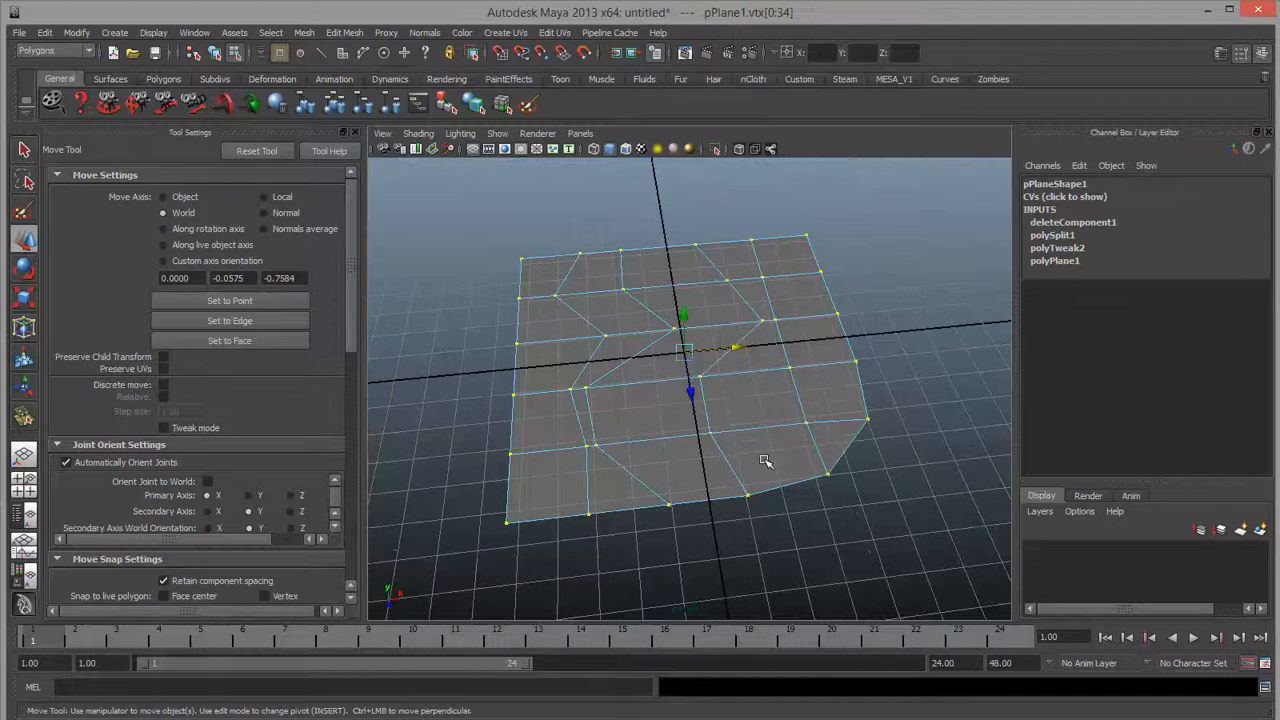
pyautogui.keyDown('alt'); pyautogui.moveTo(766, 460); pyautogui.dragTo(774, 446); pyautogui.keyUp('alt')
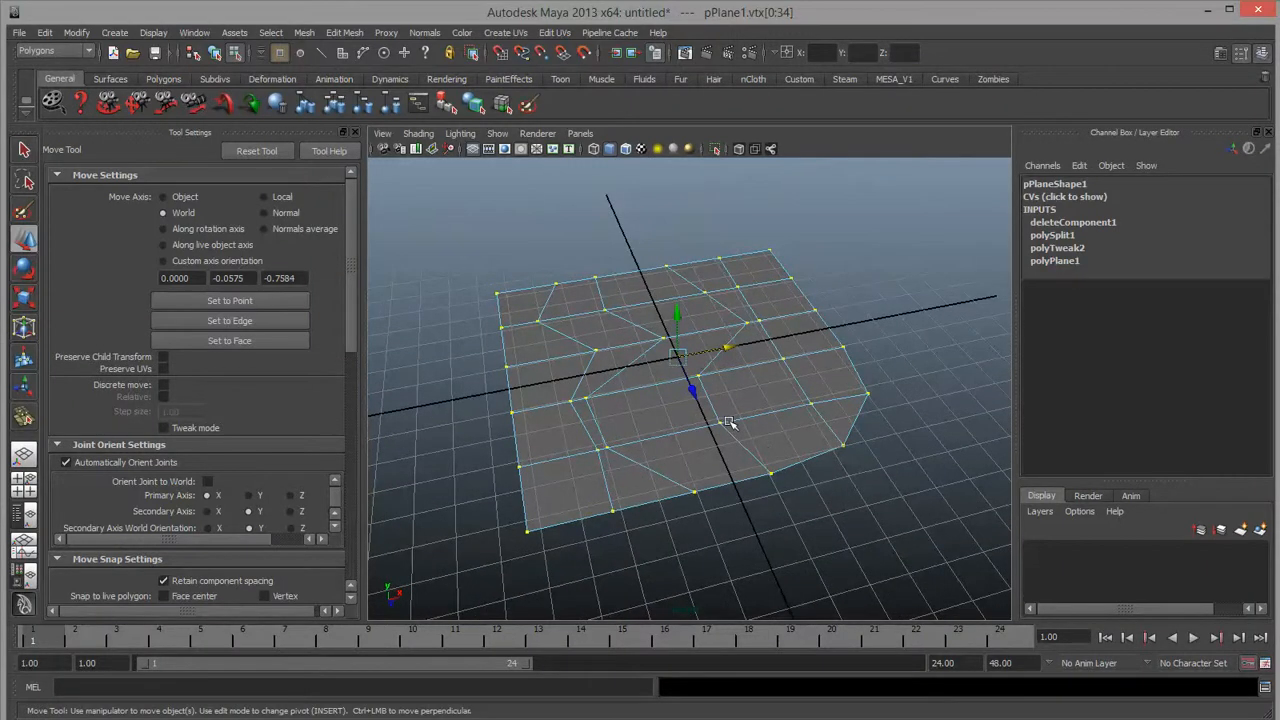
# Open the Merge Vertices options clear of the plane and reset them to their default settings.
pyautogui.keyDown('shift'); pyautogui.rightClick(729, 422); pyautogui.keyUp('shift')
pyautogui.moveTo(730, 384)
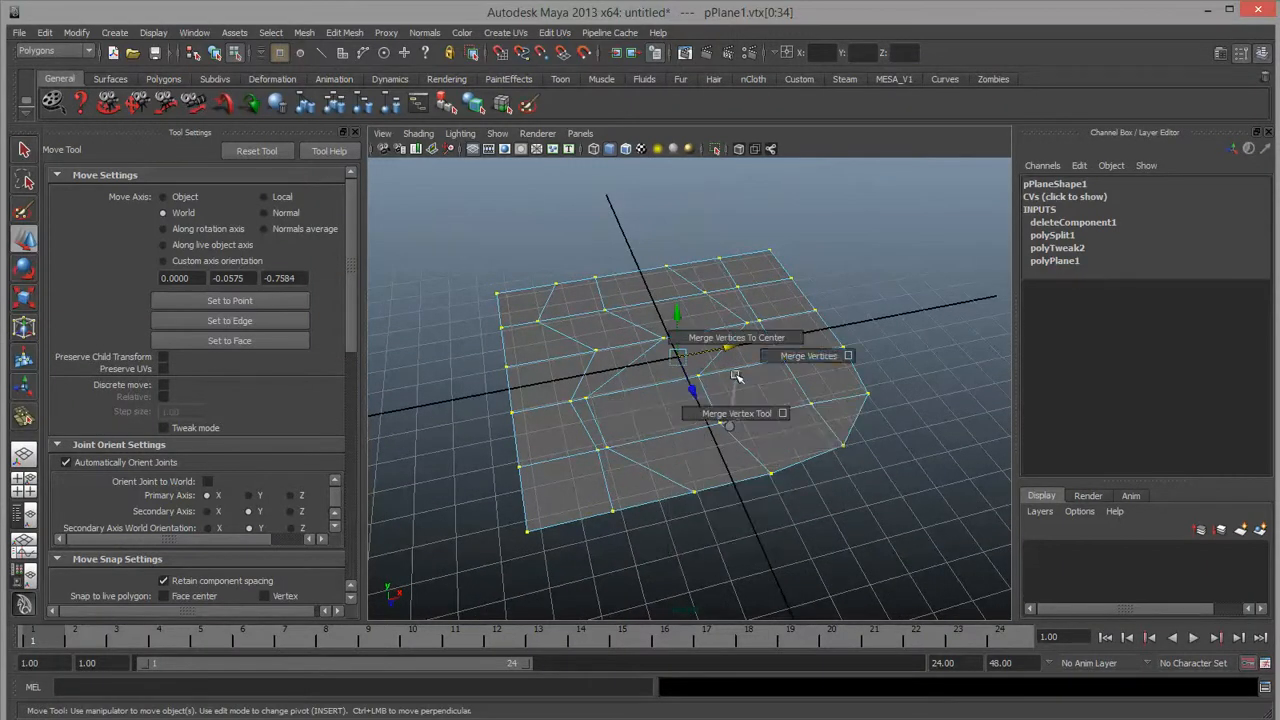
pyautogui.click(846, 355)
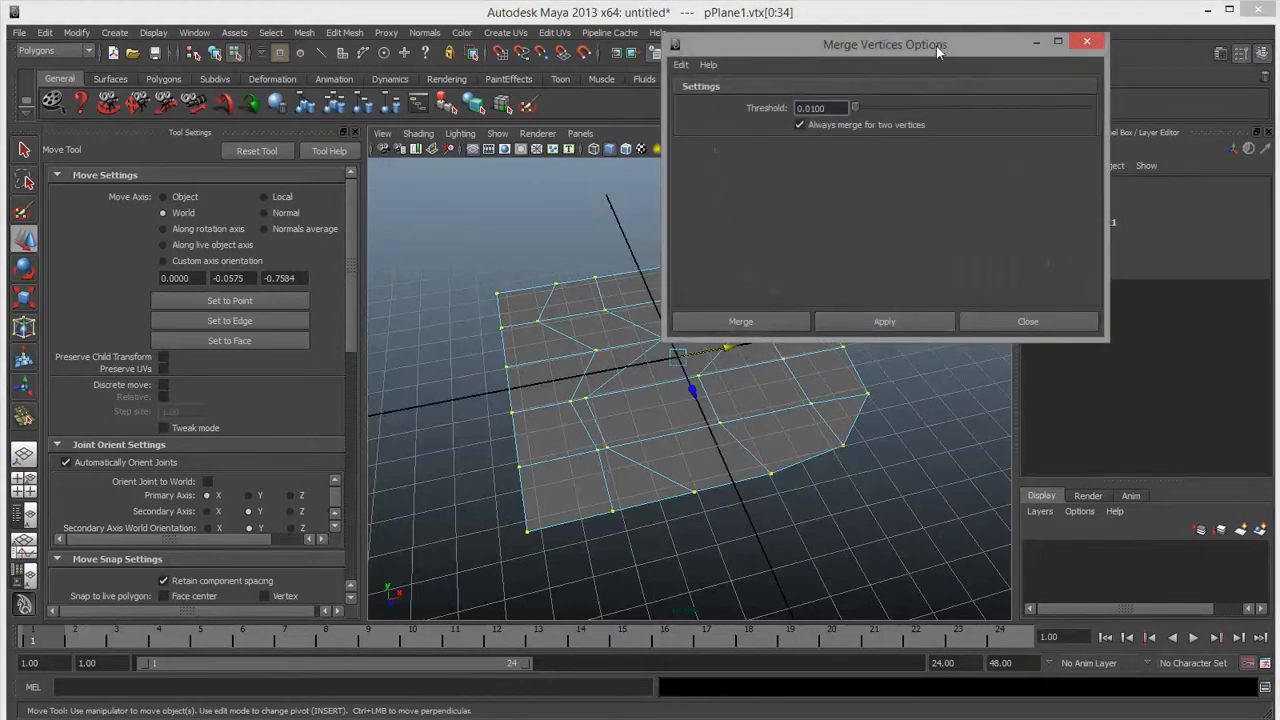
pyautogui.moveTo(936, 46); pyautogui.dragTo(317, 184)
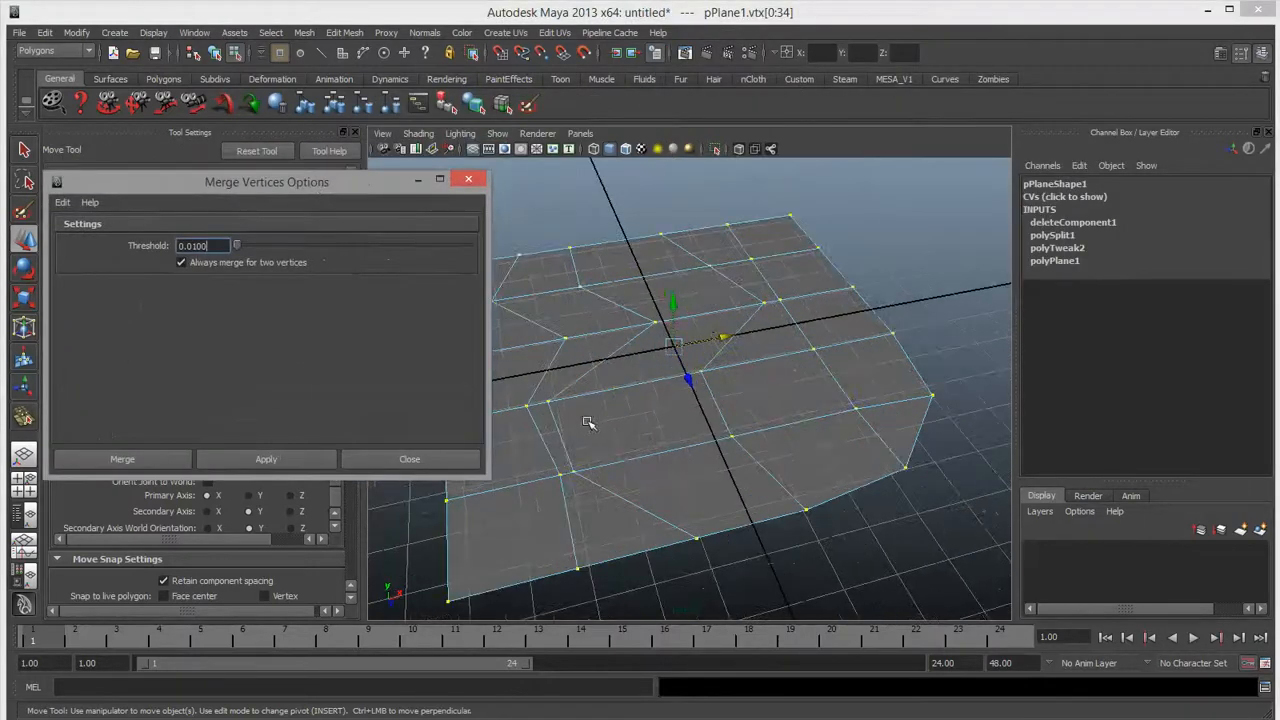
pyautogui.keyDown('alt'); pyautogui.moveTo(588, 423); pyautogui.dragTo(710, 401); pyautogui.keyUp('alt')
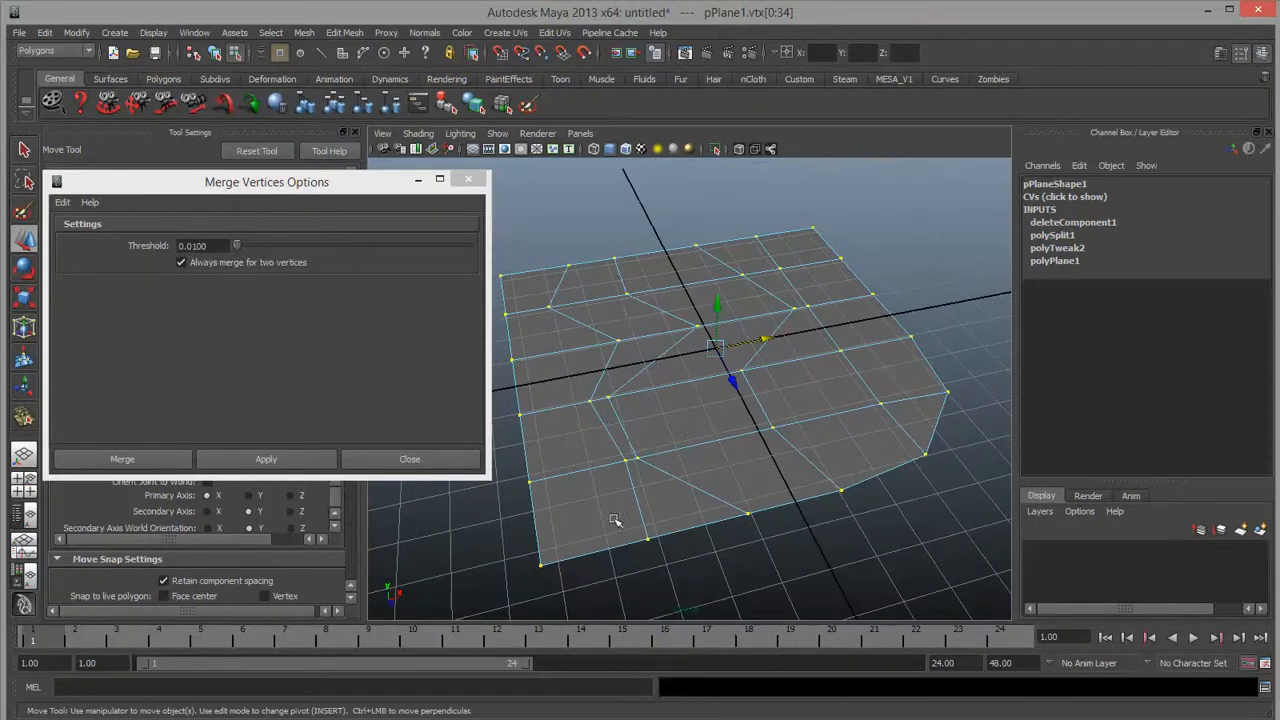
pyautogui.click(62, 202)
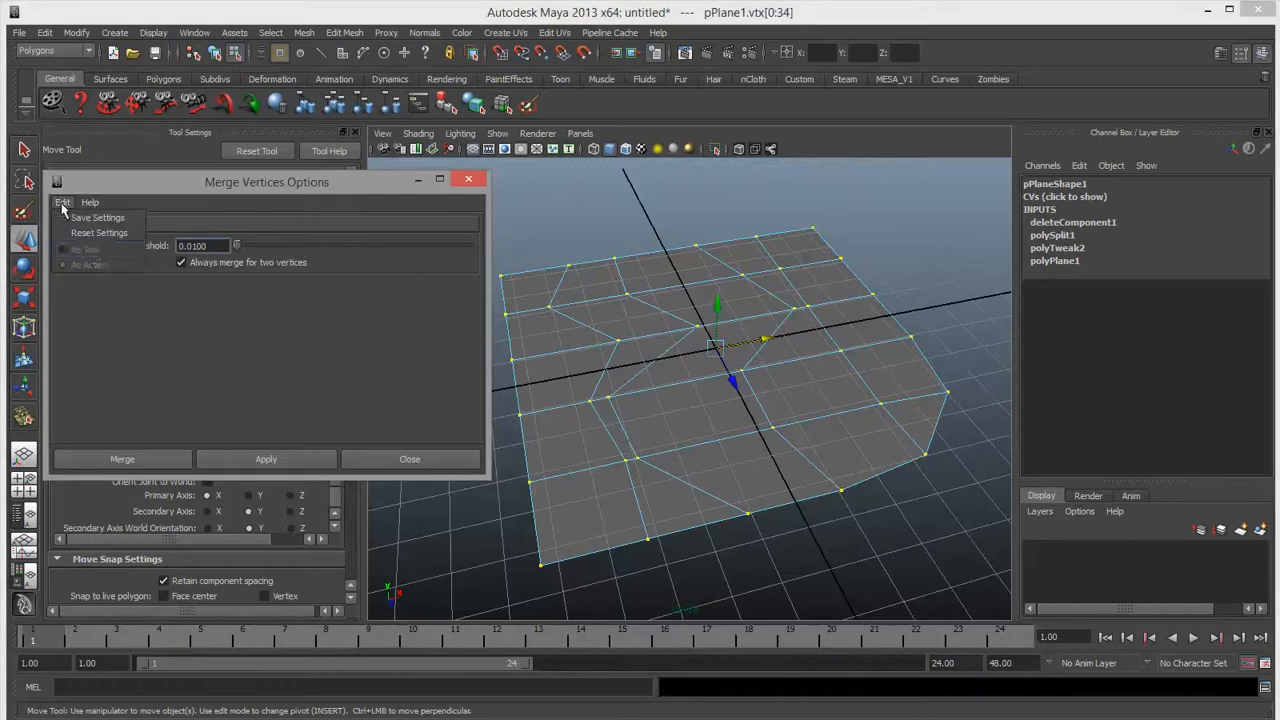
pyautogui.click(93, 237)
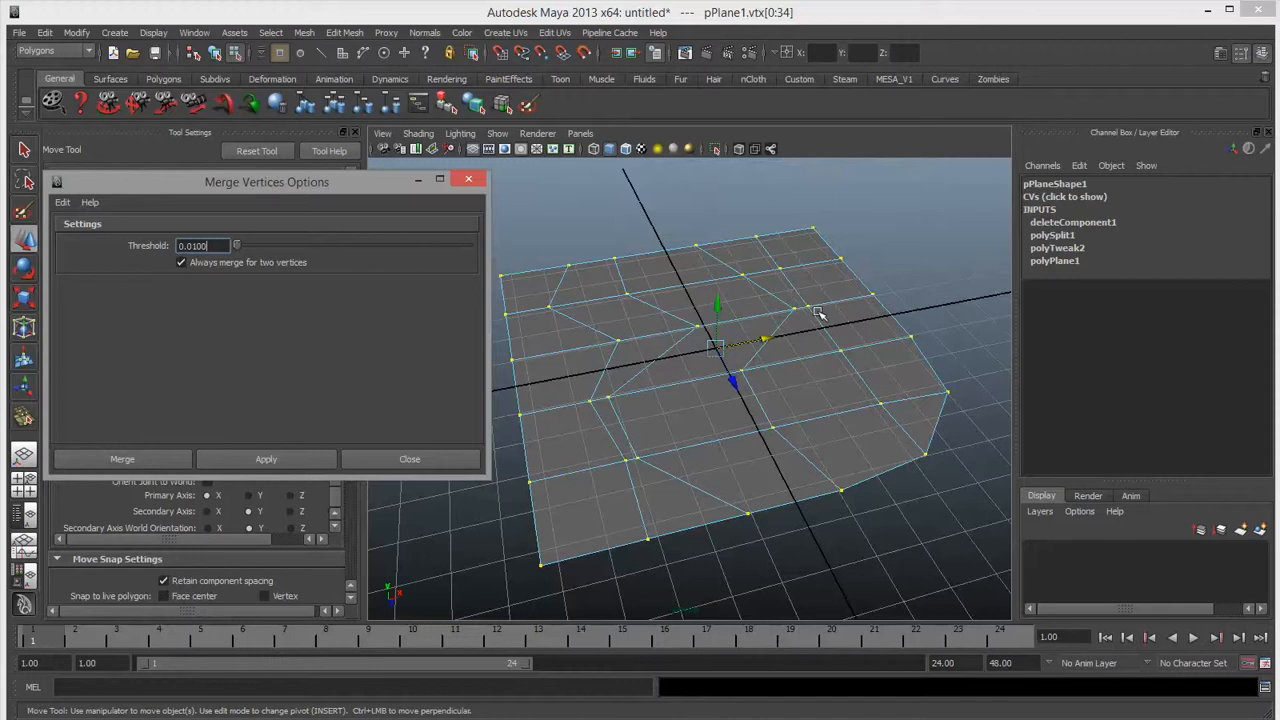
# Try merging all selected vertices with a threshold of 0.01, and undo the merge.
pyautogui.click(279, 461)
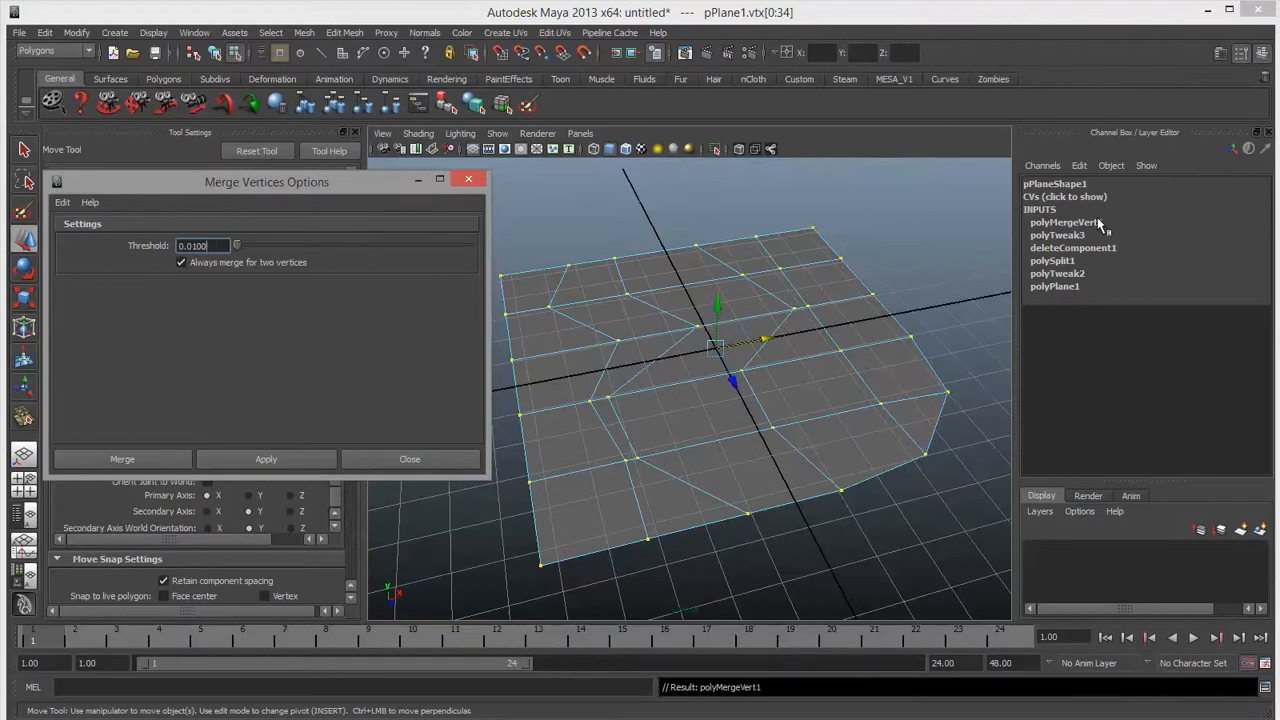
pyautogui.click(676, 351)
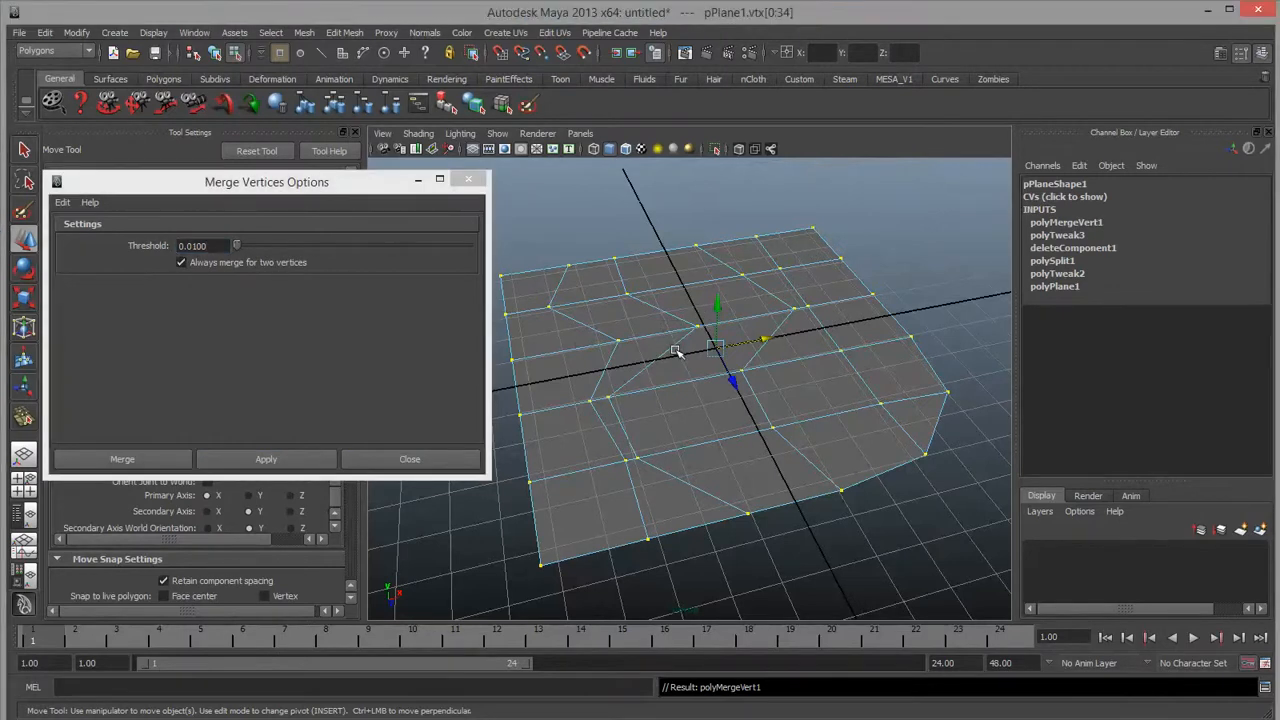
pyautogui.hotkey('ctrl', 'z')
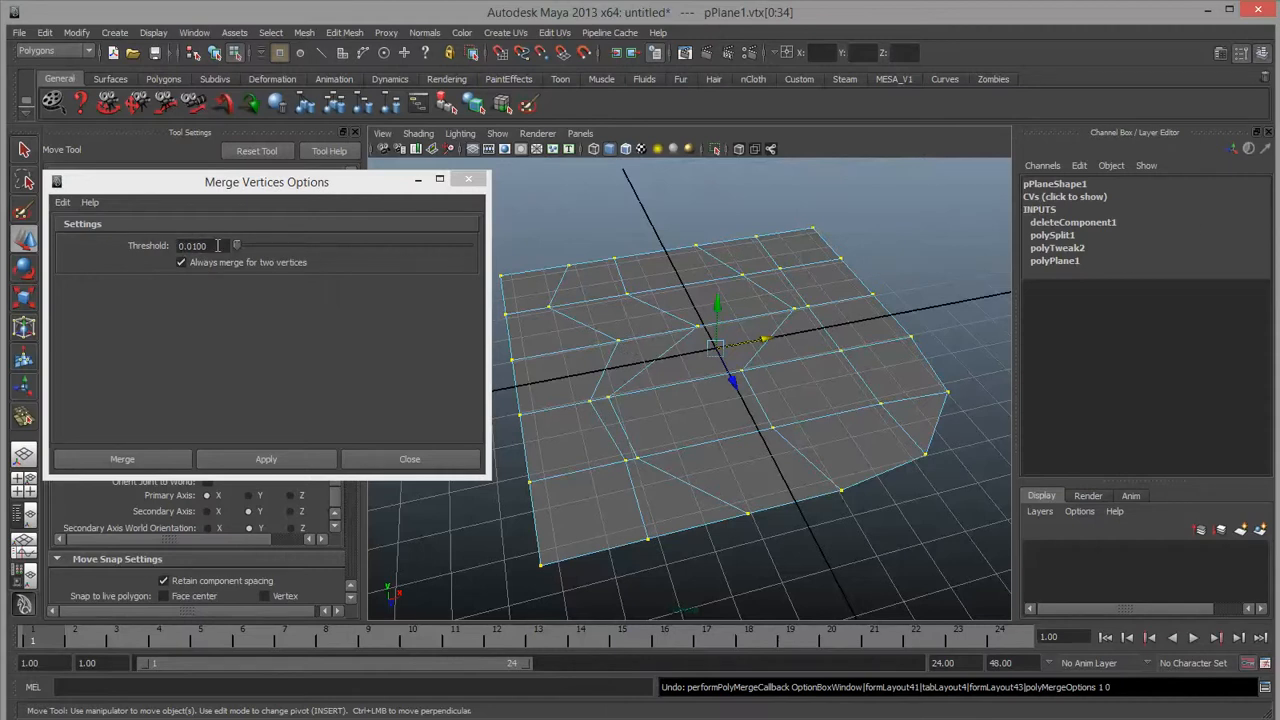
# Merge all selected vertices of the plane with a threshold of 0.1.
pyautogui.moveTo(217, 245); pyautogui.dragTo(179, 245)
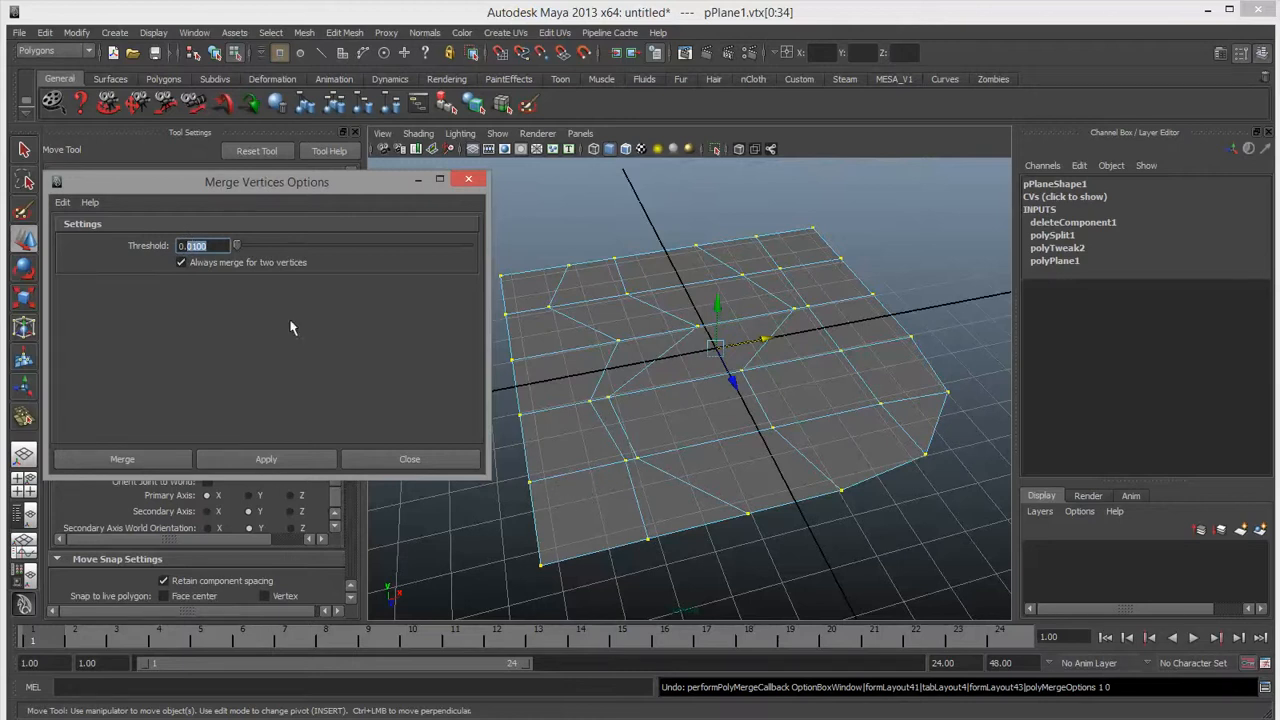
pyautogui.moveTo(216, 244); pyautogui.dragTo(188, 249)
pyautogui.write('1')
pyautogui.press('Return')
pyautogui.click(268, 460)
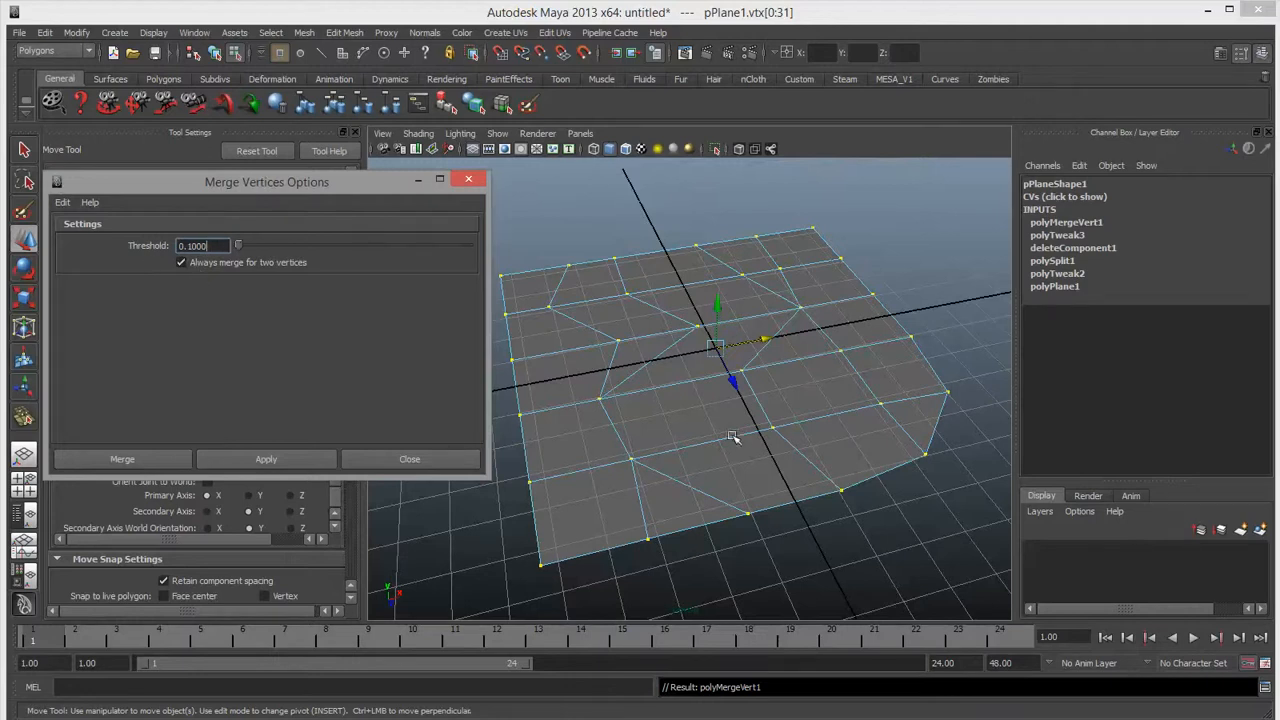
# Delete the whole plane and create a default polygon cube at the origin.
pyautogui.moveTo(733, 436); pyautogui.dragTo(792, 414, button='right')
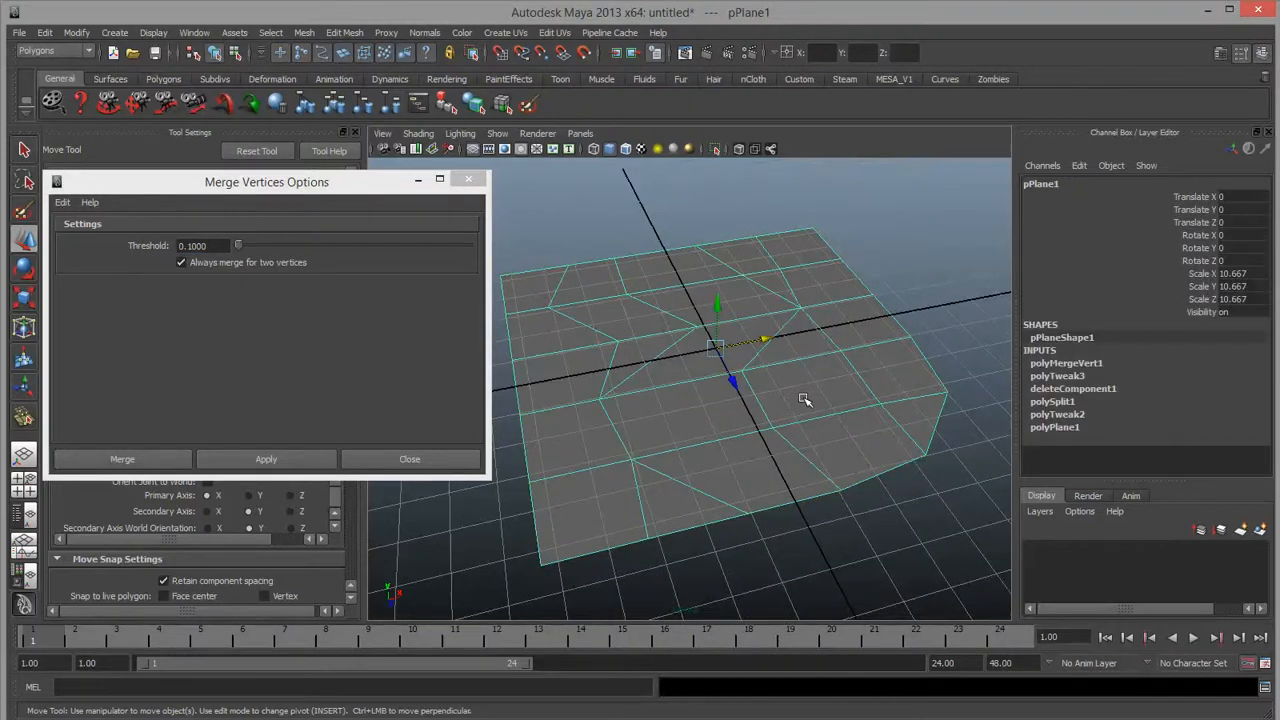
pyautogui.press('Delete')
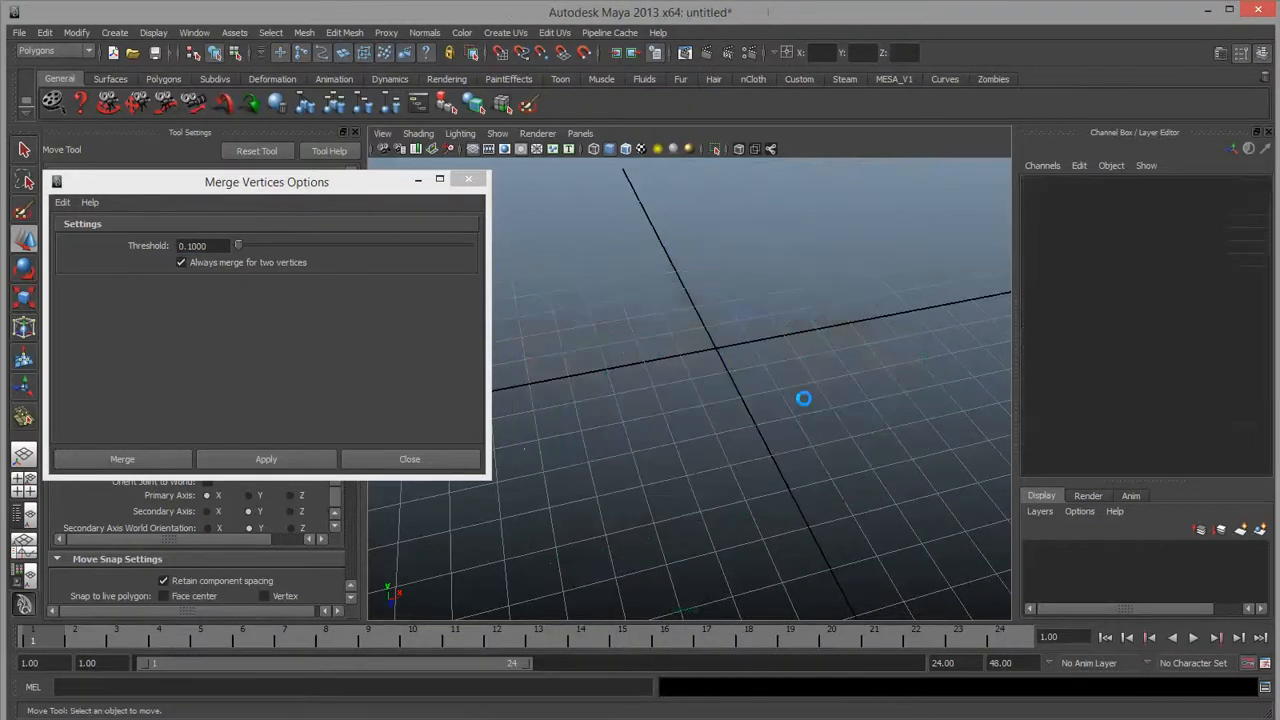
pyautogui.click(114, 32)
pyautogui.moveTo(145, 71)
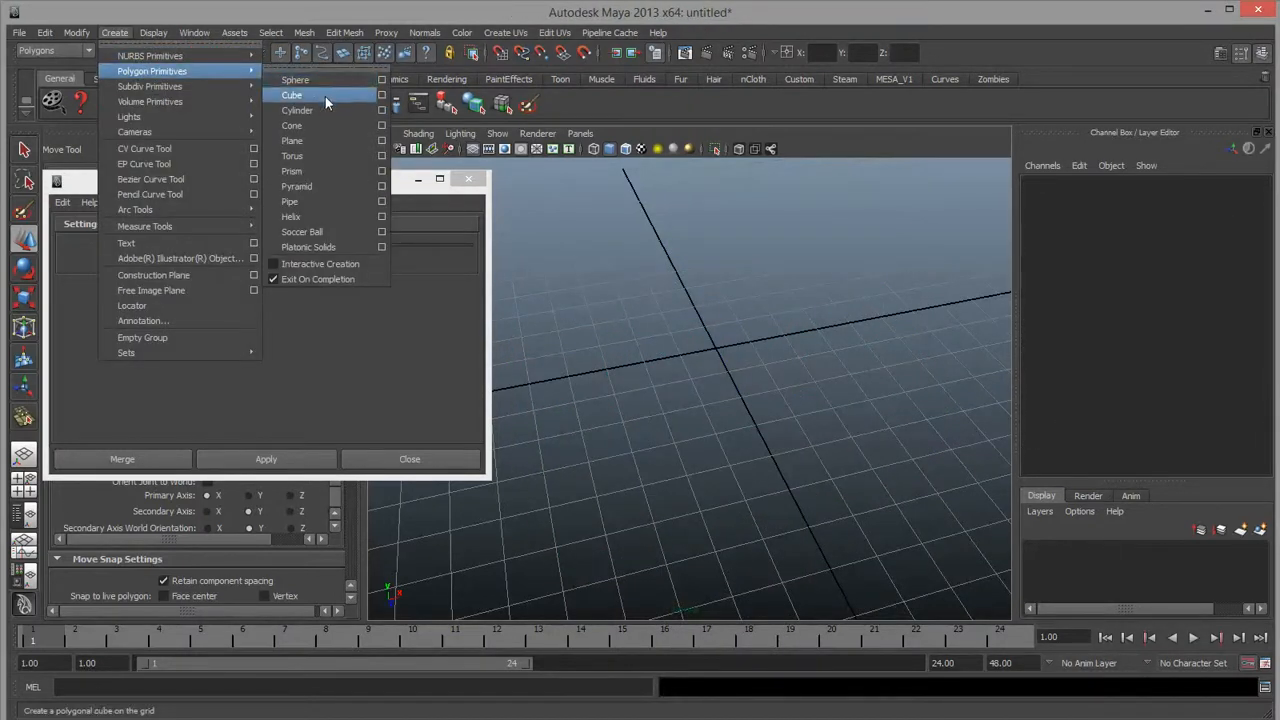
pyautogui.click(325, 96)
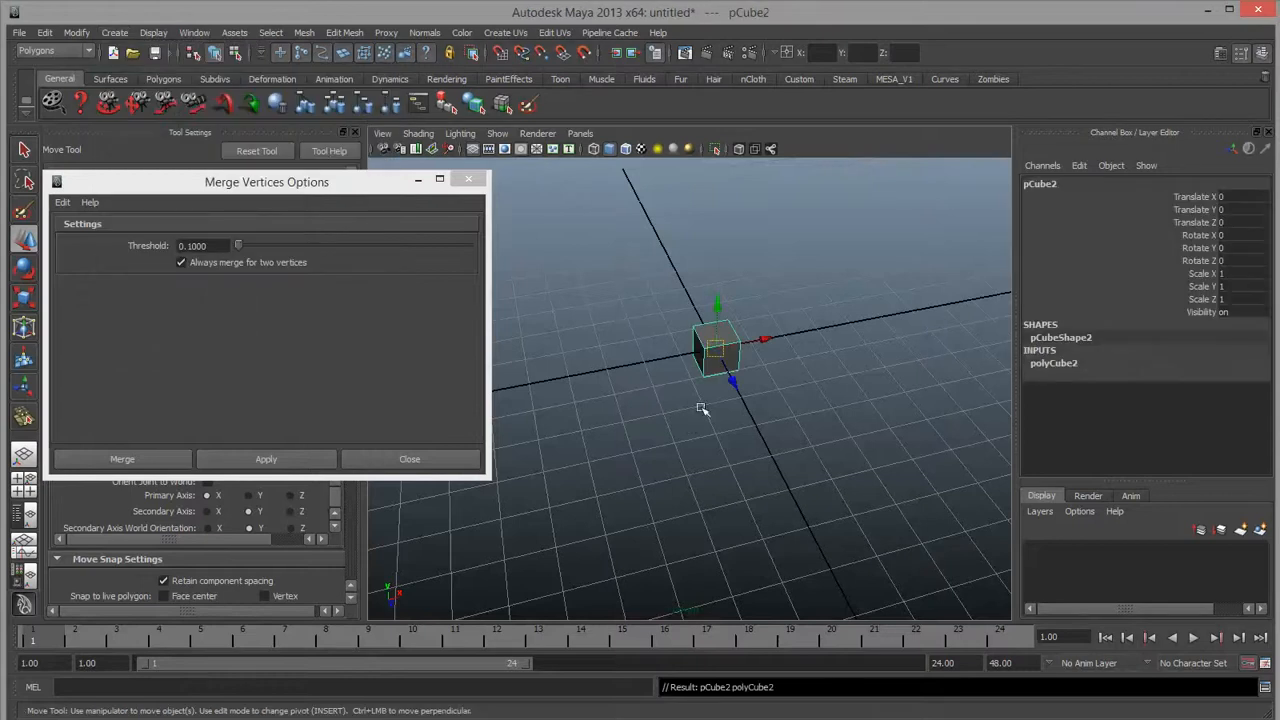
# Delete the cube's side face on the negative X side to leave it open.
pyautogui.scroll(3, 700, 409)
pyautogui.rightClick(716, 340)
pyautogui.moveTo(716, 340); pyautogui.dragTo(716, 356, button='right')
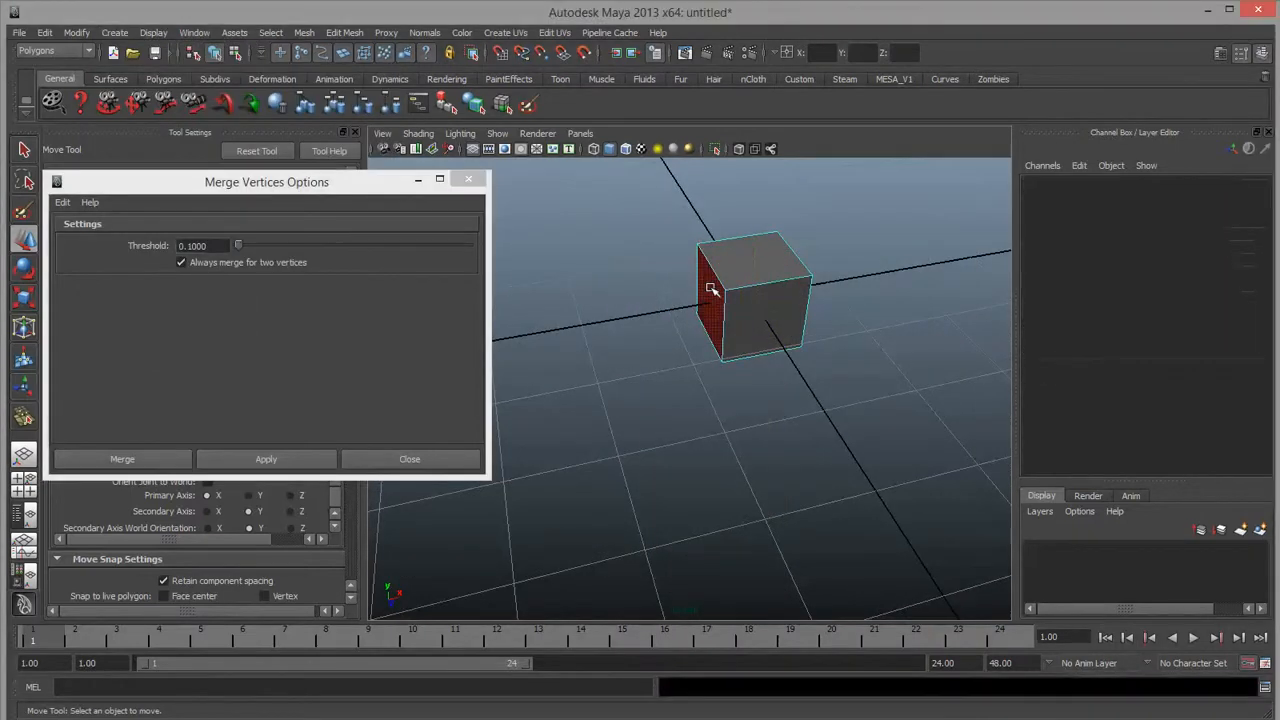
pyautogui.click(712, 335)
pyautogui.press('Delete')
# Move the open cube along X, duplicate it beside the original, and mirror the copy with an X scale of about -1.158.
pyautogui.moveTo(731, 305); pyautogui.dragTo(766, 274, button='right')
pyautogui.moveTo(803, 284); pyautogui.dragTo(590, 323)
pyautogui.hotkey('ctrl', 'd')
pyautogui.press('r')
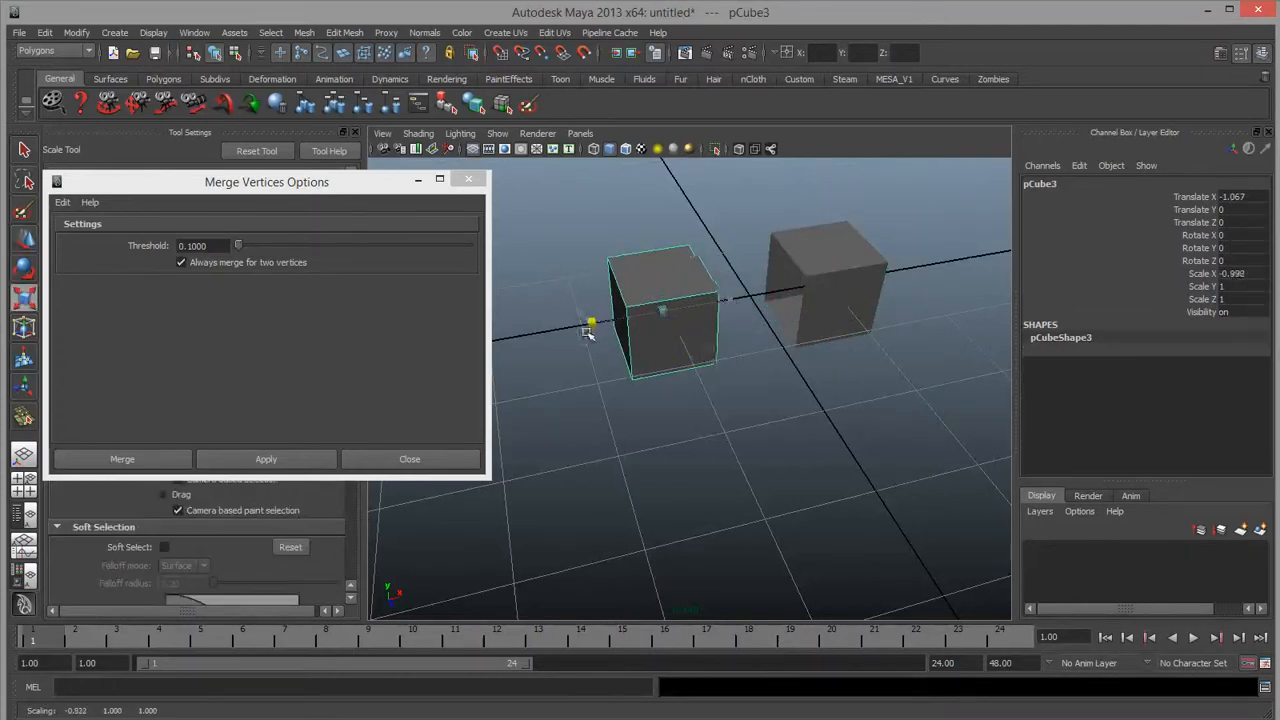
# Move the mirrored copy along X to about -0.184 so the two open sides face each other across a narrow gap.
pyautogui.keyDown('alt'); pyautogui.moveTo(666, 343); pyautogui.dragTo(652, 440); pyautogui.keyUp('alt')
pyautogui.press('w')
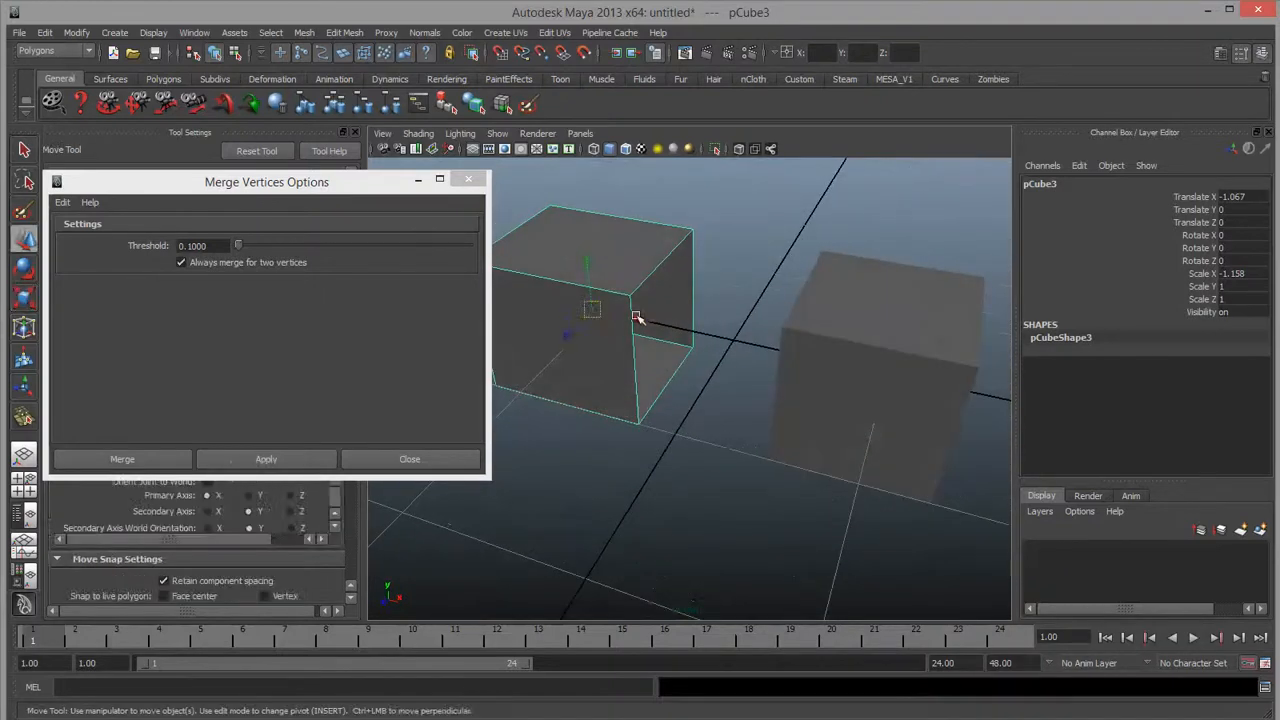
pyautogui.moveTo(660, 325); pyautogui.dragTo(656, 370)
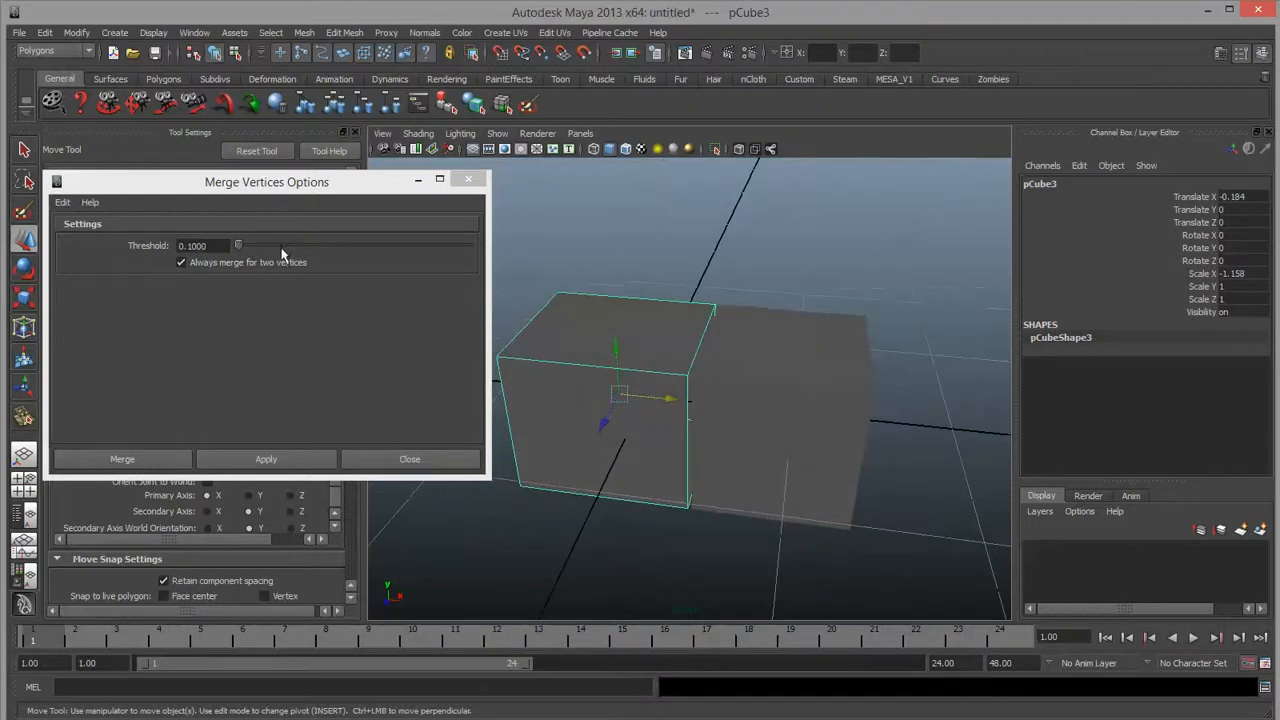
pyautogui.keyDown('alt'); pyautogui.moveTo(669, 443); pyautogui.dragTo(769, 376); pyautogui.keyUp('alt')
# Select the two open cubes together and in turn to check that they are separate objects.
pyautogui.keyDown('shift'); pyautogui.click(774, 357); pyautogui.keyUp('shift')
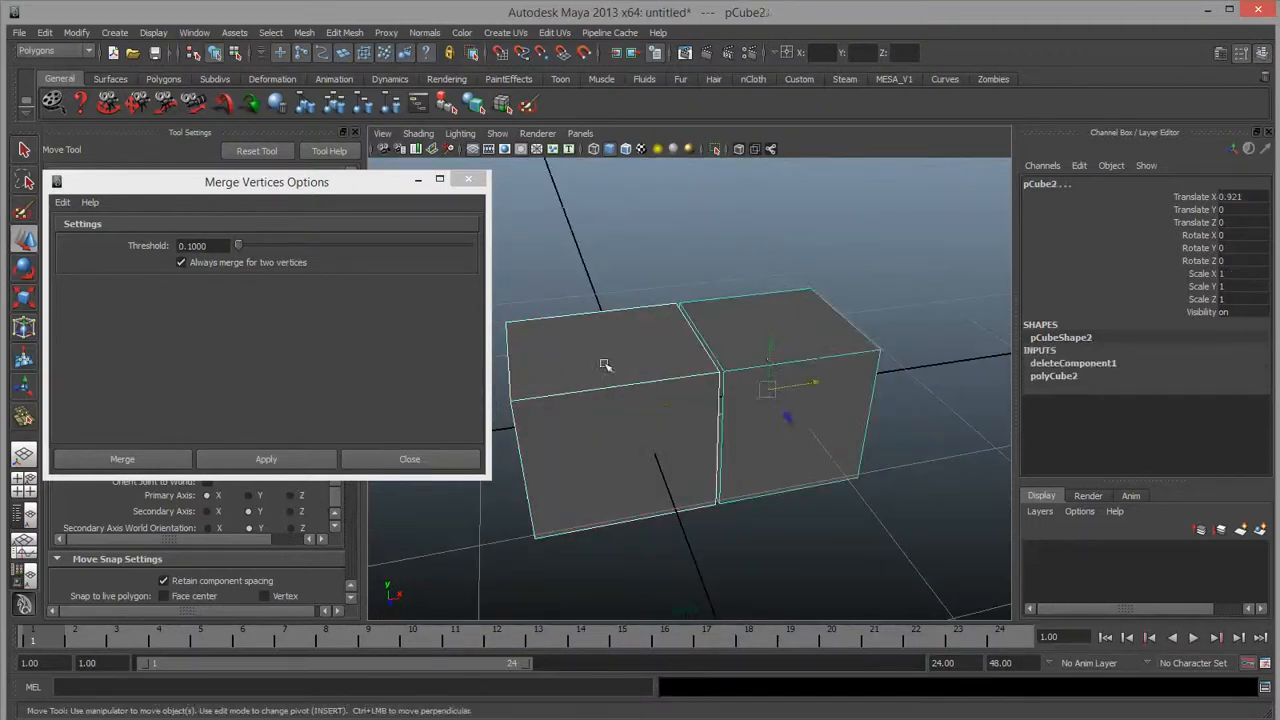
pyautogui.click(604, 365)
pyautogui.click(726, 331)
pyautogui.click(652, 369)
pyautogui.click(724, 338)
pyautogui.click(652, 346)
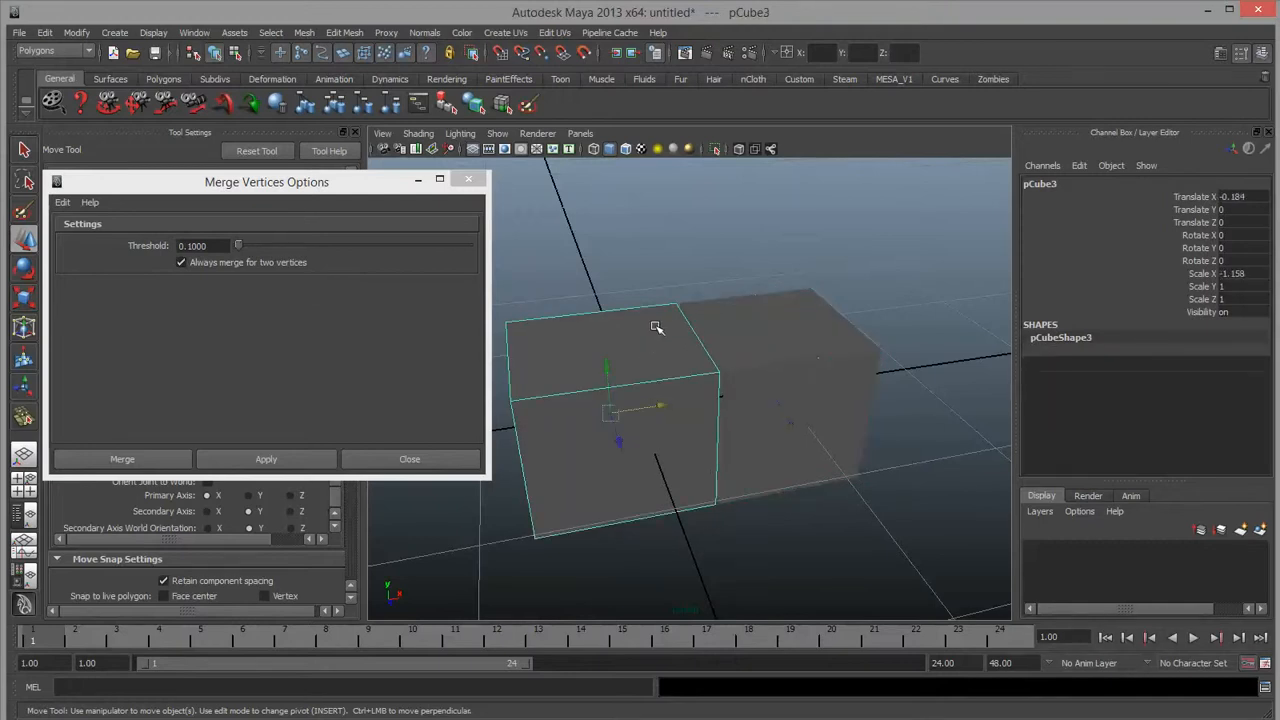
# Select the mirrored cube's open-side vertices and put the other cube into vertex mode as well.
pyautogui.moveTo(655, 327); pyautogui.dragTo(588, 337, button='right')
pyautogui.moveTo(609, 294); pyautogui.dragTo(750, 357)
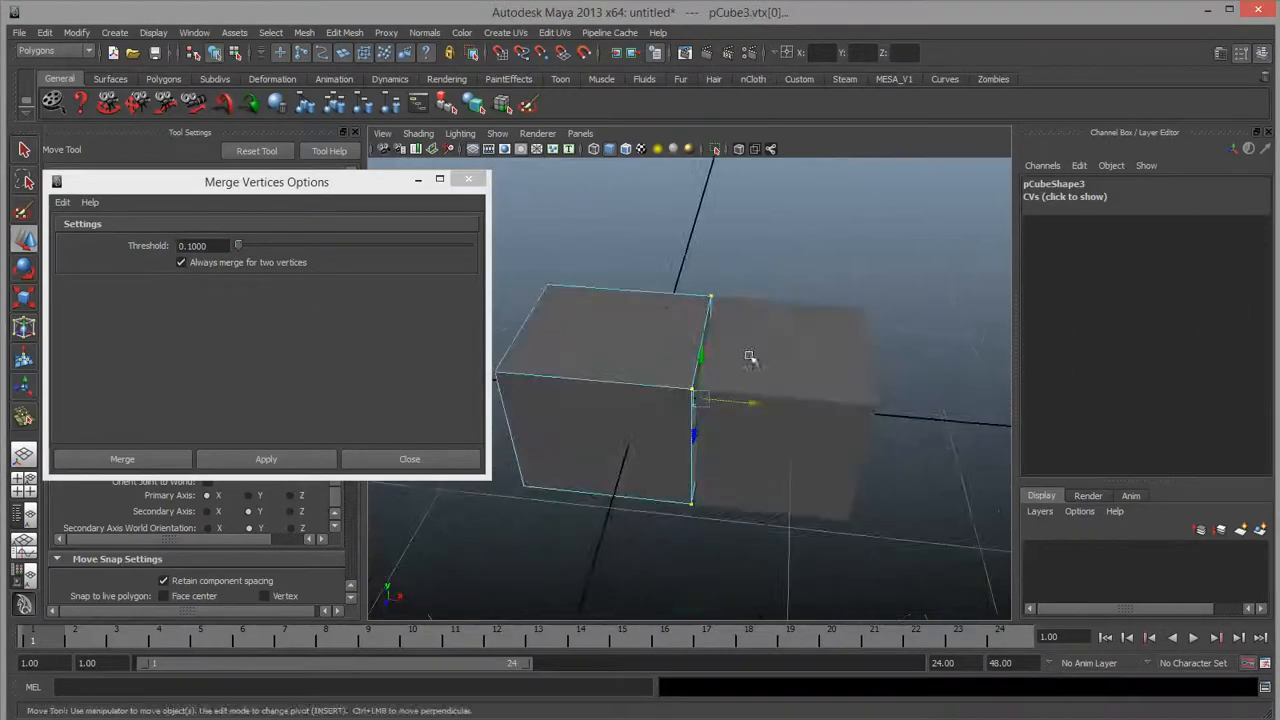
pyautogui.keyDown('shift'); pyautogui.click(750, 357); pyautogui.keyUp('shift')
pyautogui.keyDown('shift'); pyautogui.moveTo(798, 302); pyautogui.dragTo(730, 303, button='right'); pyautogui.keyUp('shift')
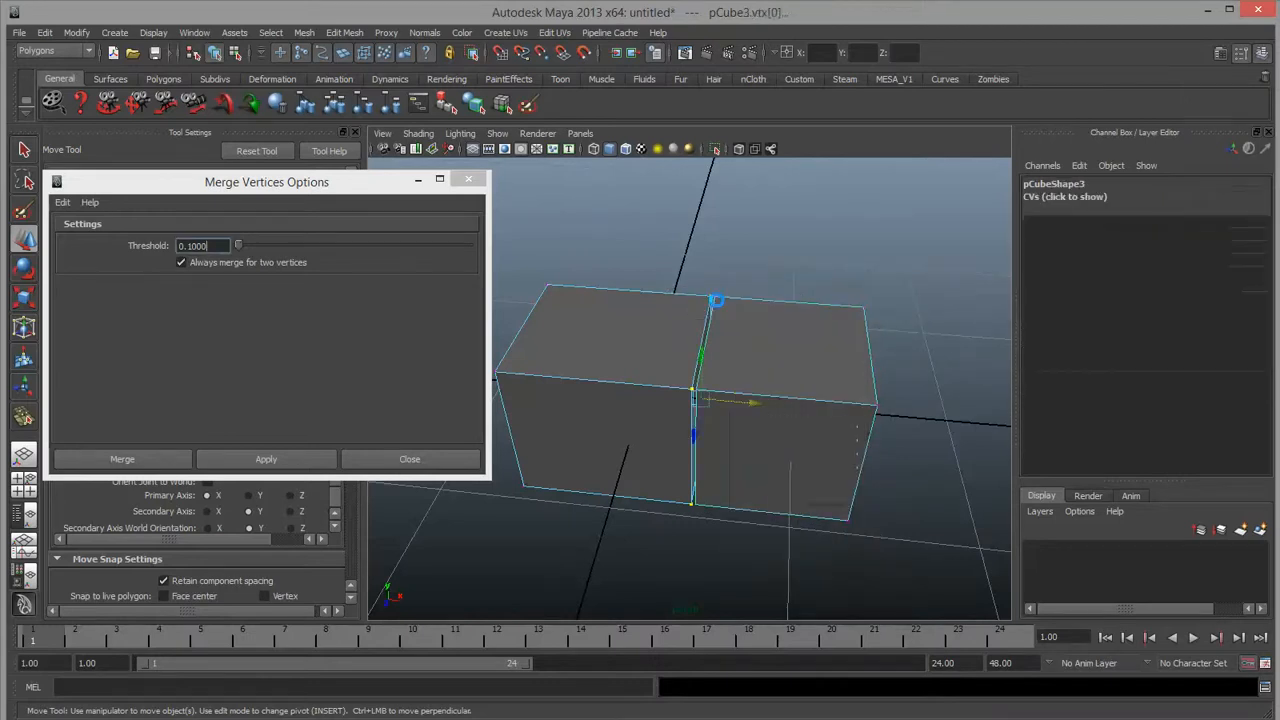
# Select the facing vertices of both cubes along the gap in the front view, and return to the perspective view.
pyautogui.keyDown('alt'); pyautogui.moveTo(711, 346); pyautogui.dragTo(743, 257); pyautogui.keyUp('alt')
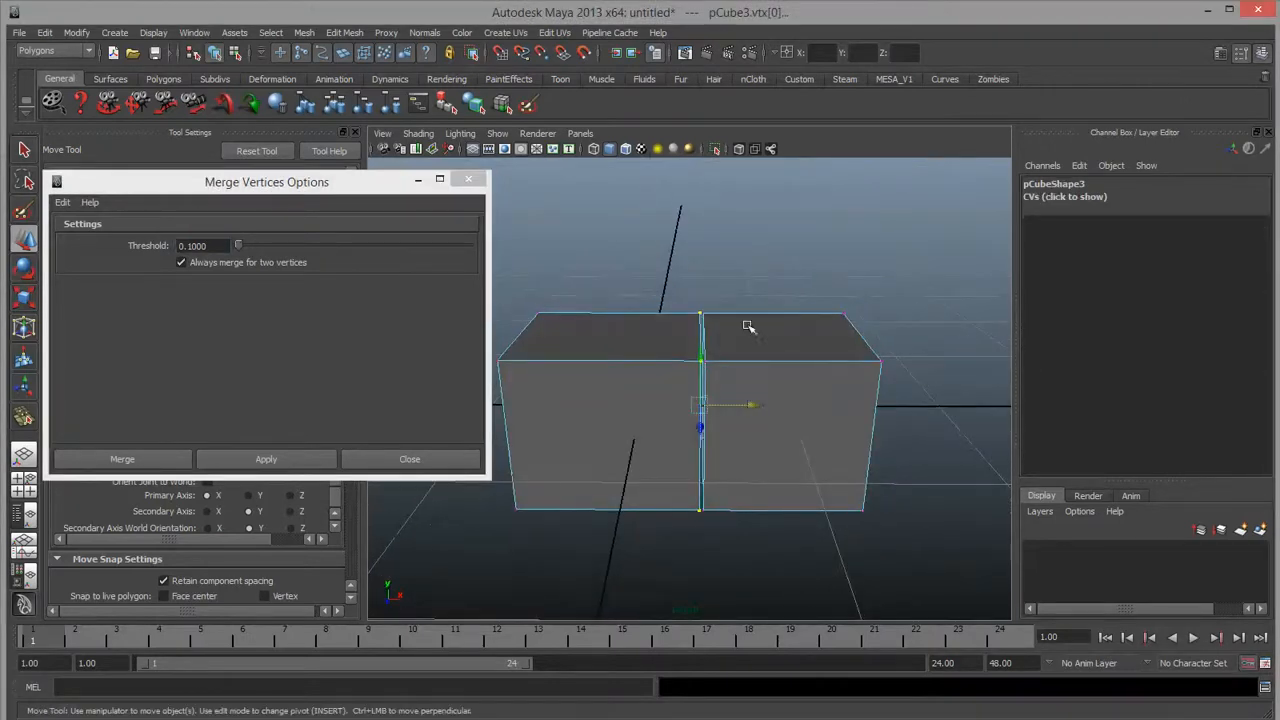
pyautogui.press('space')
pyautogui.press('space')
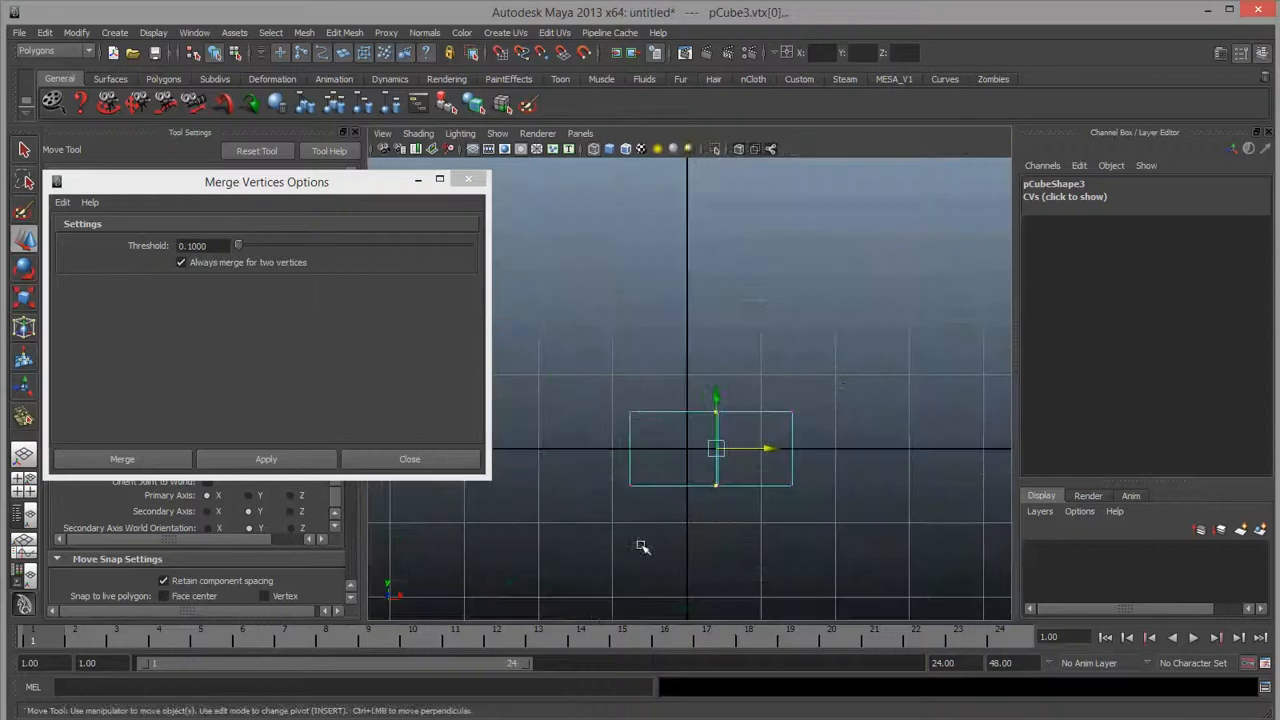
pyautogui.keyDown('alt'); pyautogui.moveTo(685, 540); pyautogui.dragTo(820, 505, button='right'); pyautogui.keyUp('alt')
pyautogui.keyDown('alt'); pyautogui.moveTo(820, 505); pyautogui.dragTo(731, 225, button='middle'); pyautogui.keyUp('alt')
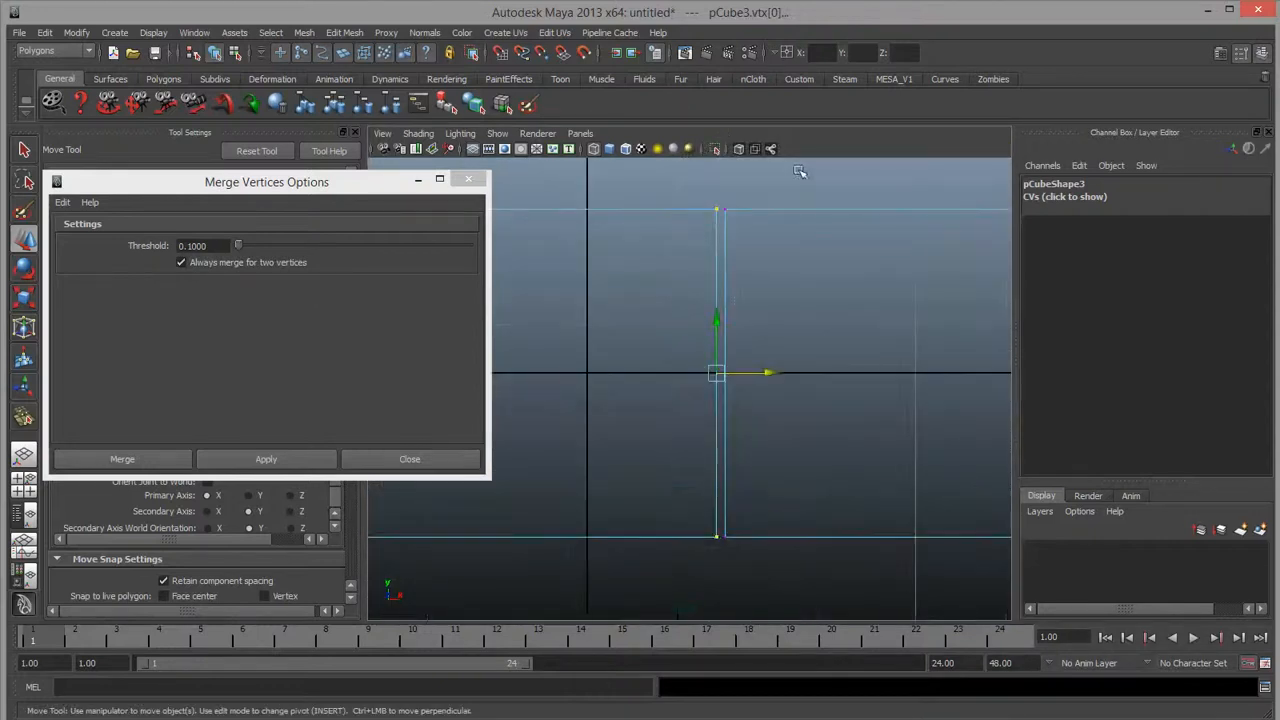
pyautogui.moveTo(800, 171); pyautogui.dragTo(721, 577)
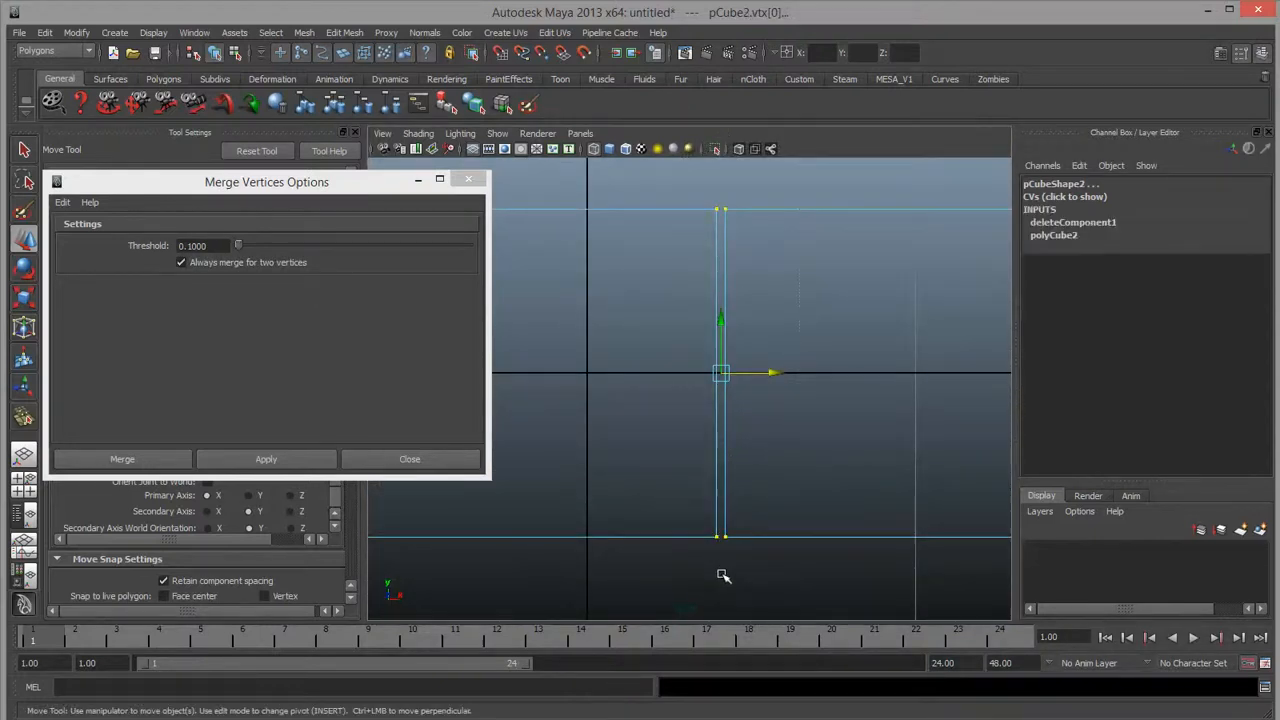
pyautogui.press('space')
pyautogui.press('space')
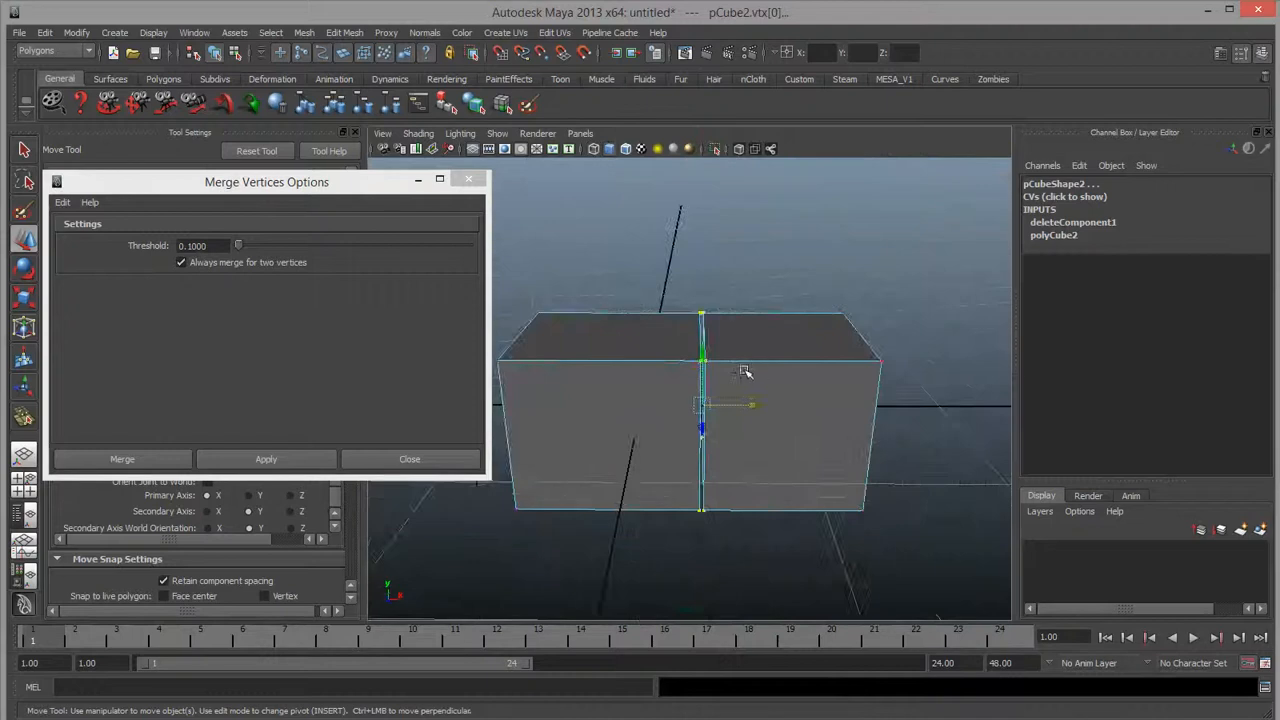
# Apply Merge Vertices with a threshold of 0.1 to the facing vertices of the two separate cubes.
pyautogui.keyDown('alt'); pyautogui.moveTo(745, 373); pyautogui.dragTo(699, 360); pyautogui.keyUp('alt')
pyautogui.hotkey('ctrl', 'z')
pyautogui.keyDown('alt'); pyautogui.moveTo(619, 446); pyautogui.dragTo(696, 445, button='right'); pyautogui.keyUp('alt')
pyautogui.keyDown('alt'); pyautogui.moveTo(696, 445); pyautogui.dragTo(694, 486); pyautogui.keyUp('alt')
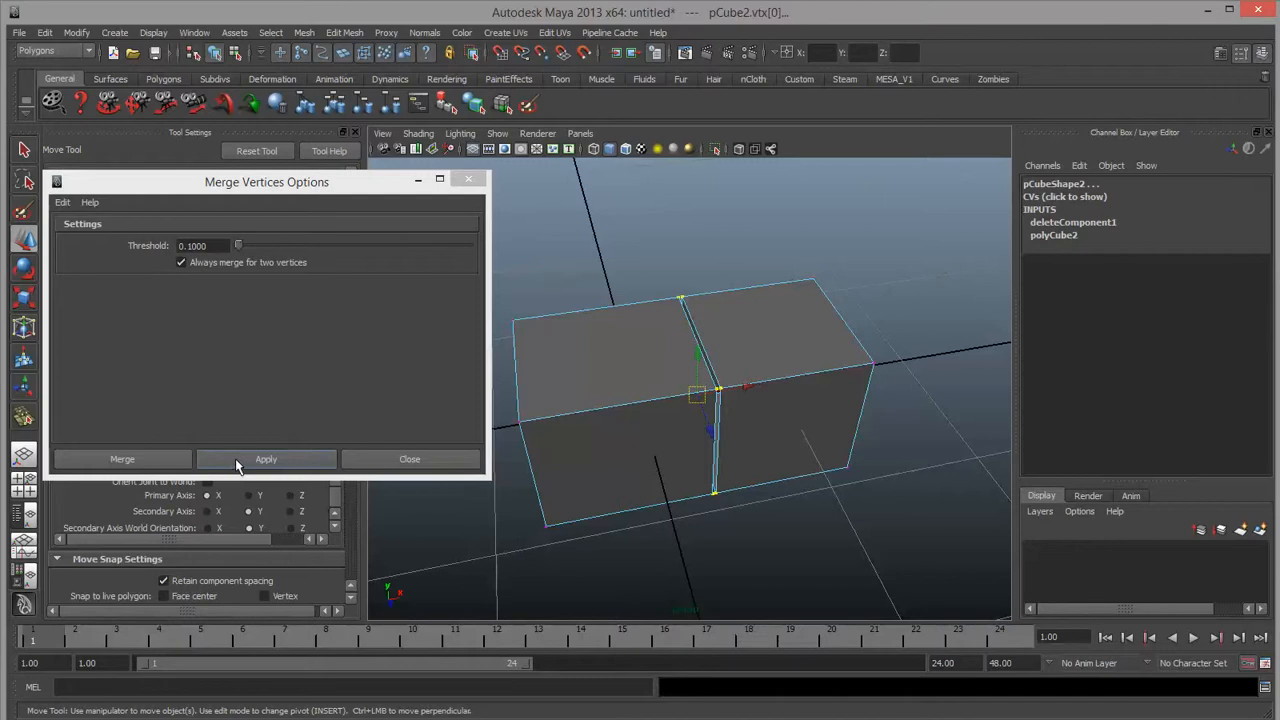
pyautogui.click(235, 458)
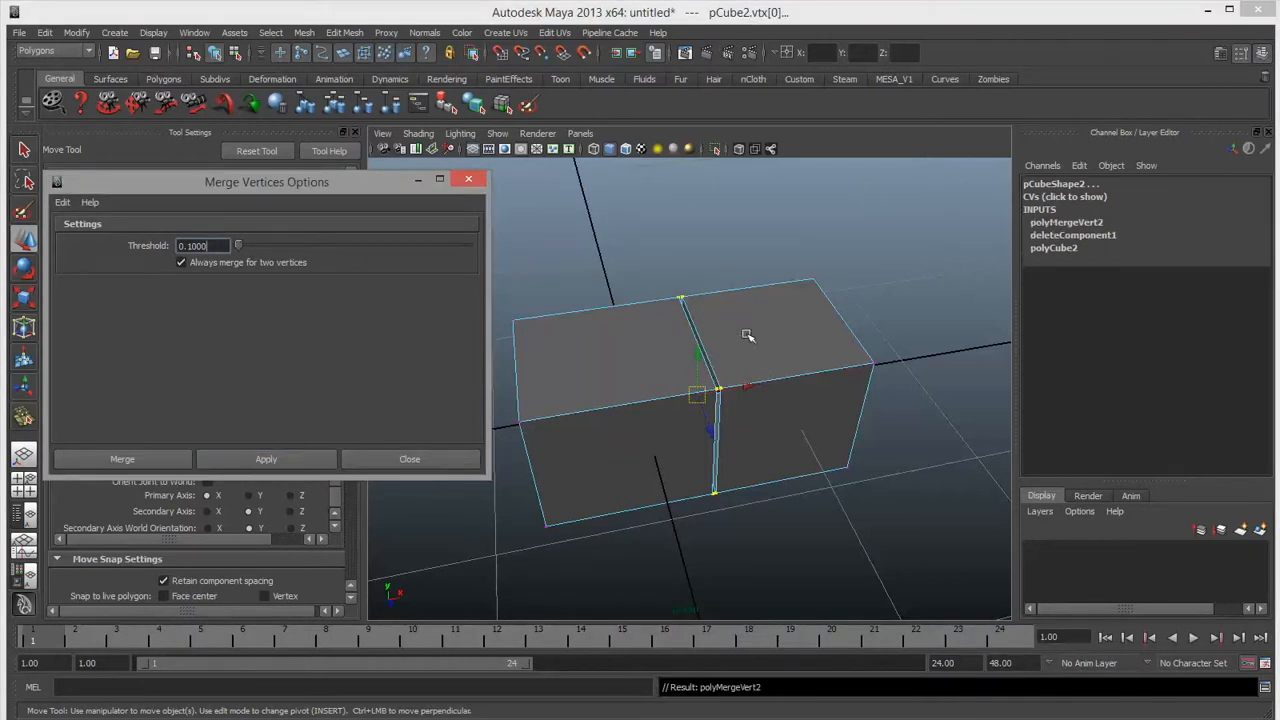
# Return to object mode and select each cube in turn to check whether they are joined.
pyautogui.moveTo(747, 335); pyautogui.dragTo(829, 301, button='right')
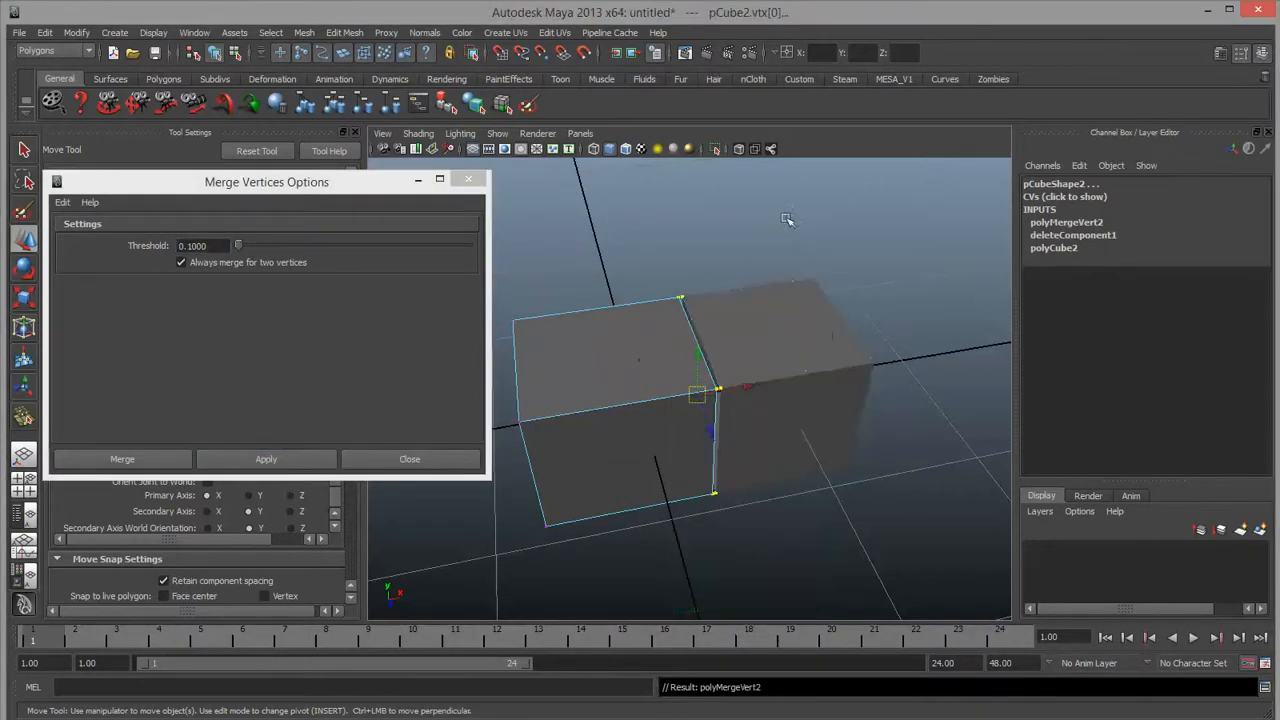
pyautogui.click(791, 220)
pyautogui.click(764, 331)
pyautogui.click(640, 363)
pyautogui.keyDown('alt'); pyautogui.moveTo(829, 349); pyautogui.dragTo(731, 374); pyautogui.keyUp('alt')
pyautogui.keyDown('alt'); pyautogui.moveTo(643, 337); pyautogui.dragTo(723, 371); pyautogui.keyUp('alt')
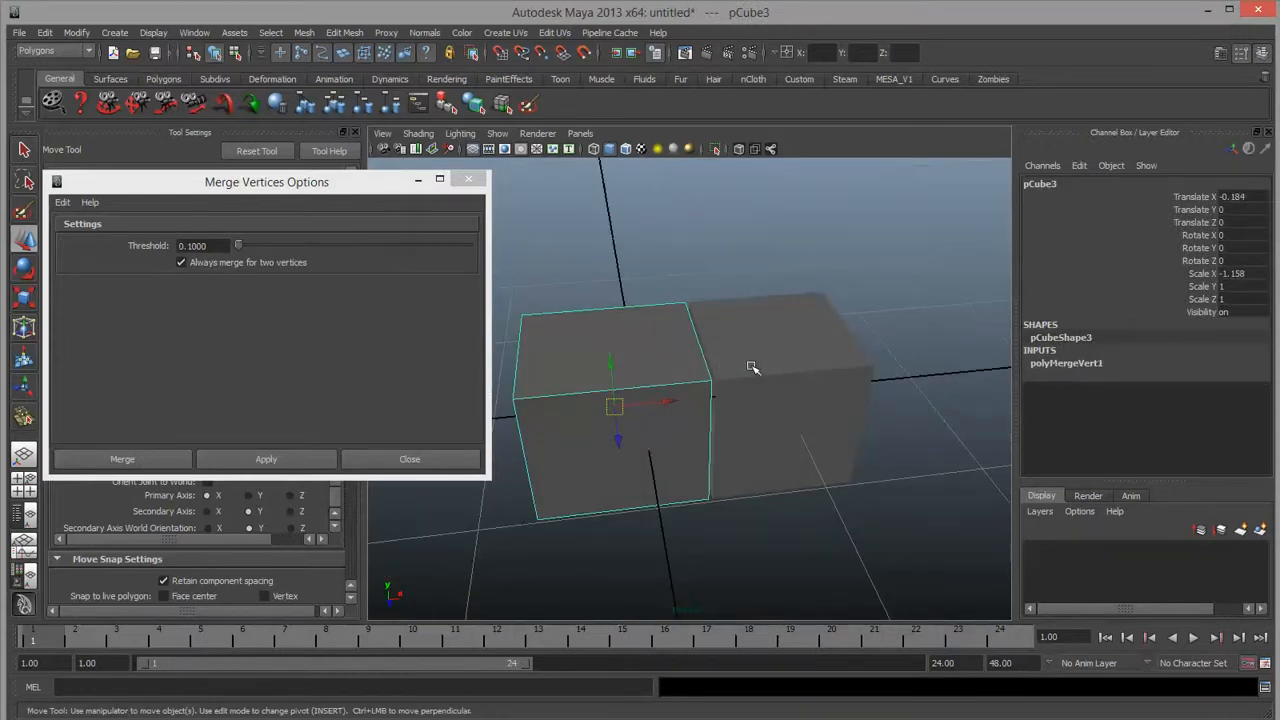
# Combine the two cubes into a single mesh.
pyautogui.keyDown('shift'); pyautogui.click(754, 349); pyautogui.keyUp('shift')
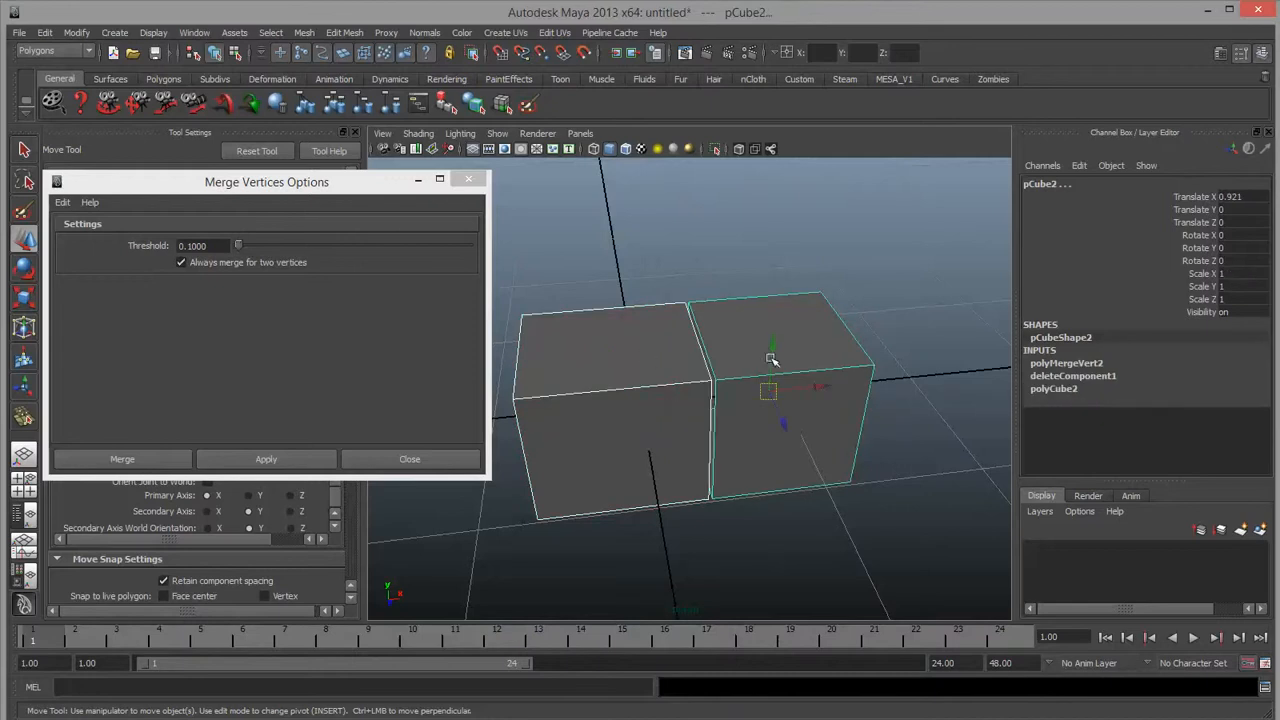
pyautogui.click(304, 32)
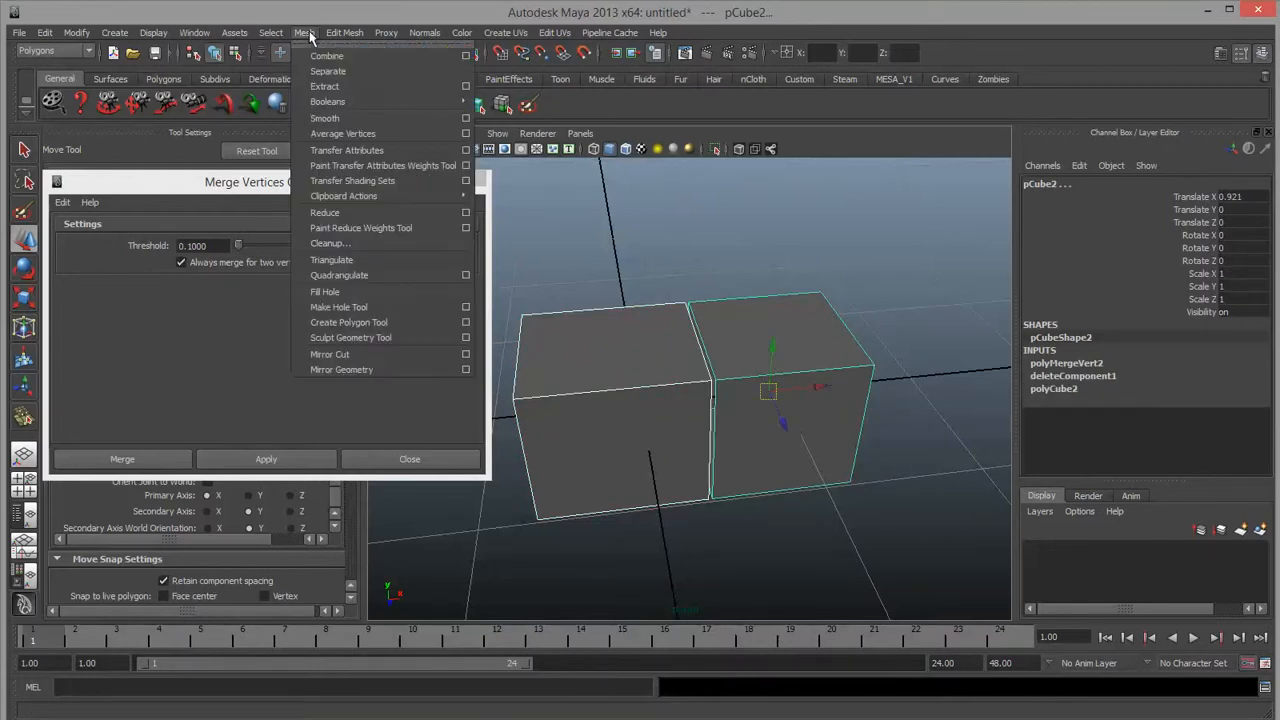
pyautogui.click(325, 57)
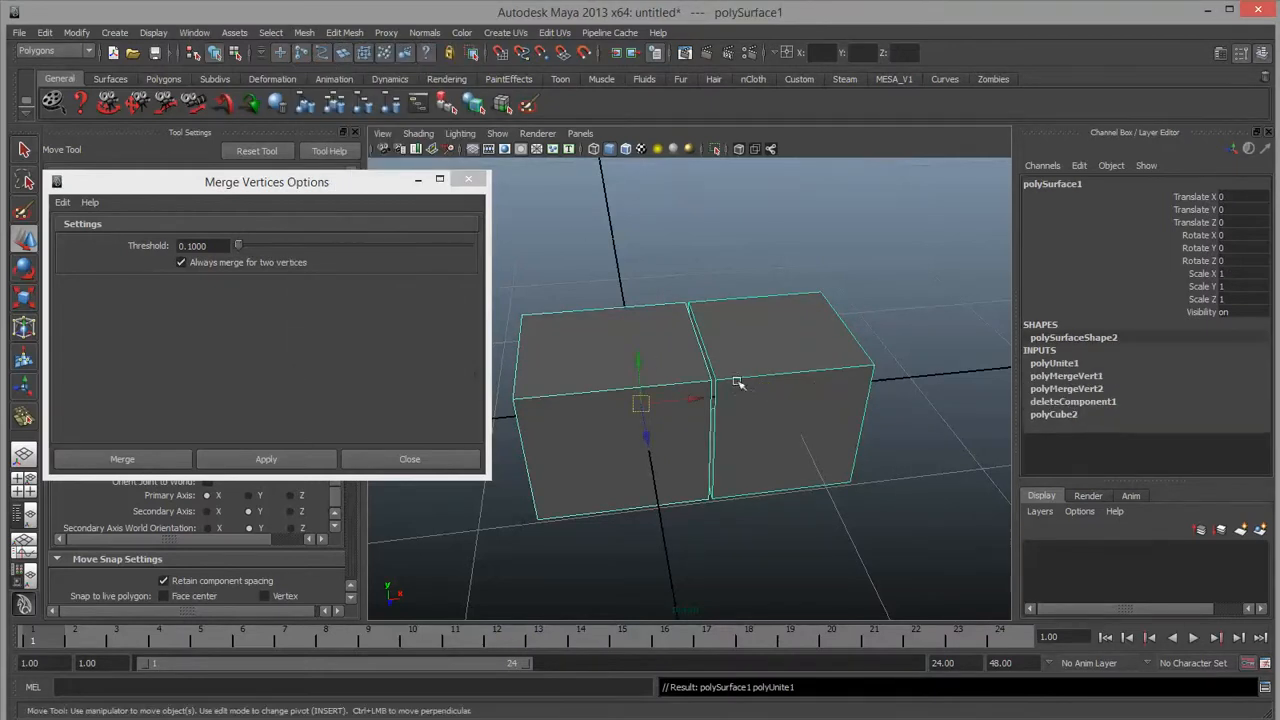
pyautogui.keyDown('alt'); pyautogui.moveTo(714, 344); pyautogui.dragTo(679, 336); pyautogui.keyUp('alt')
# Select all vertices of the combined mesh and merge them with a threshold of 0.1.
pyautogui.moveTo(679, 336); pyautogui.dragTo(634, 332, button='right')
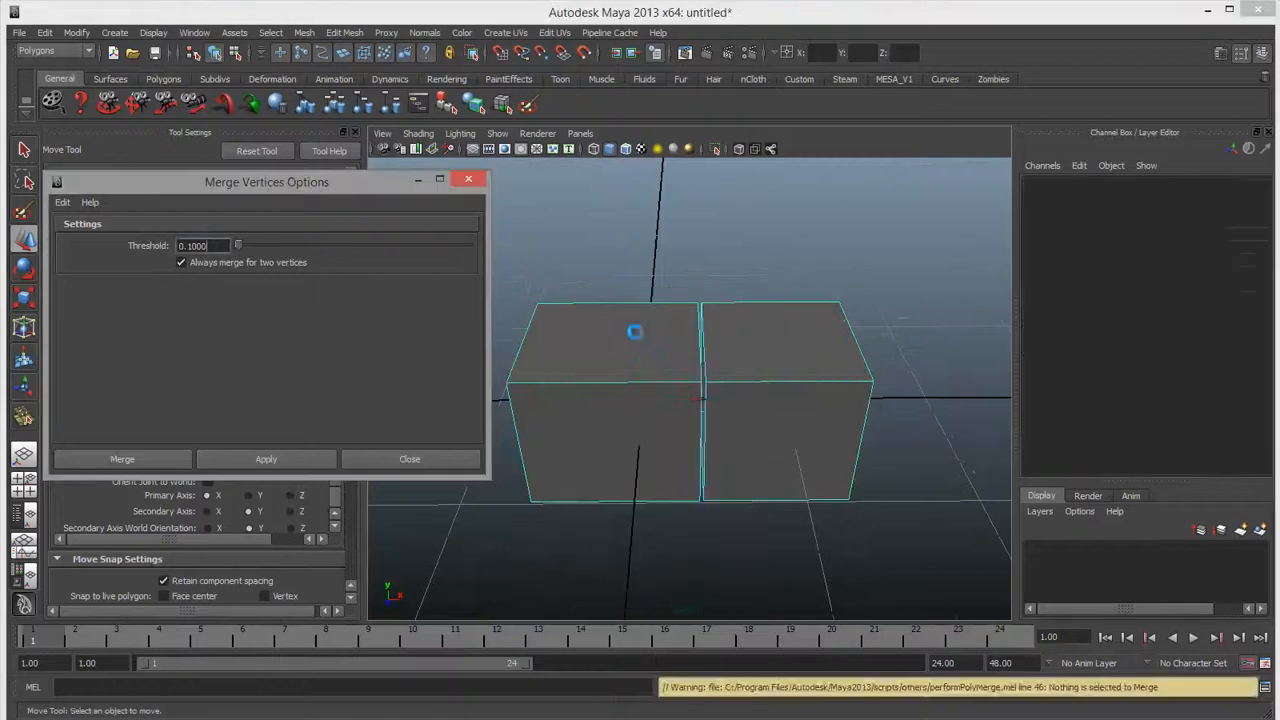
pyautogui.scroll(-4, 642, 322)
pyautogui.moveTo(668, 266); pyautogui.dragTo(737, 520)
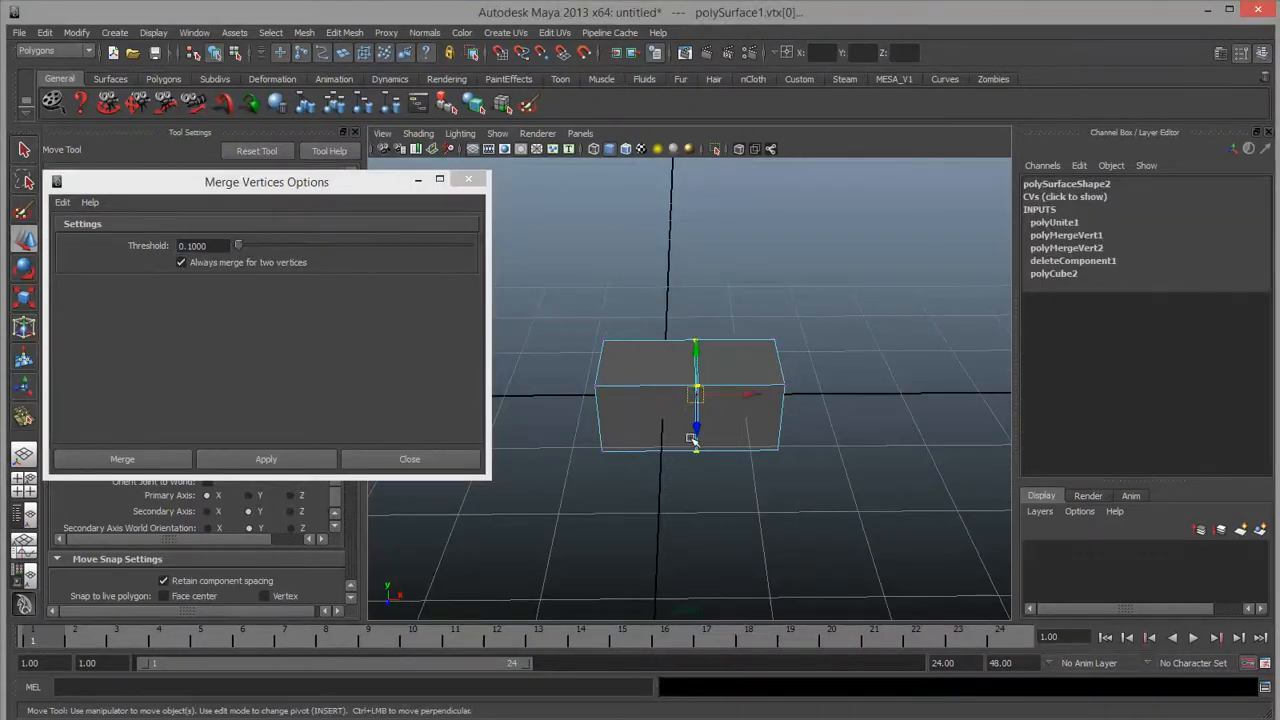
pyautogui.moveTo(590, 345); pyautogui.dragTo(863, 571)
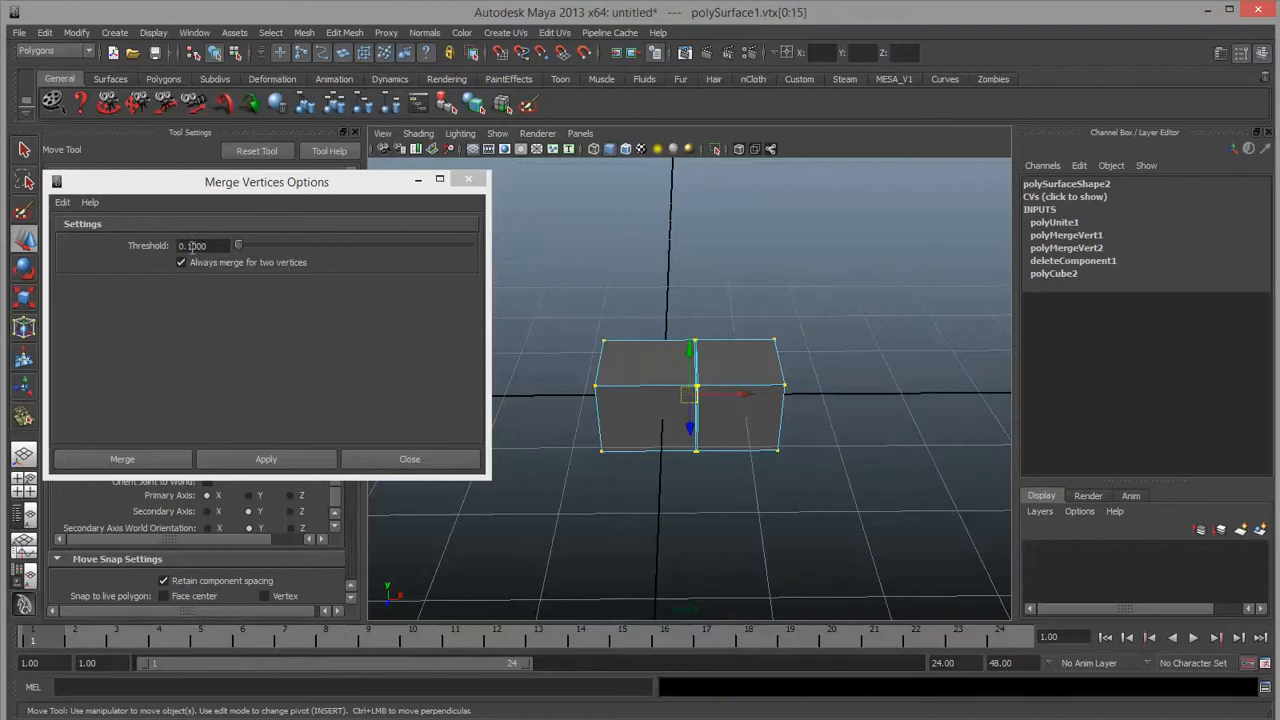
pyautogui.click(240, 462)
# Return to object mode, select the merged mesh and inspect its seam from several angles.
pyautogui.rightClick(748, 354)
pyautogui.moveTo(748, 354); pyautogui.dragTo(817, 333, button='right')
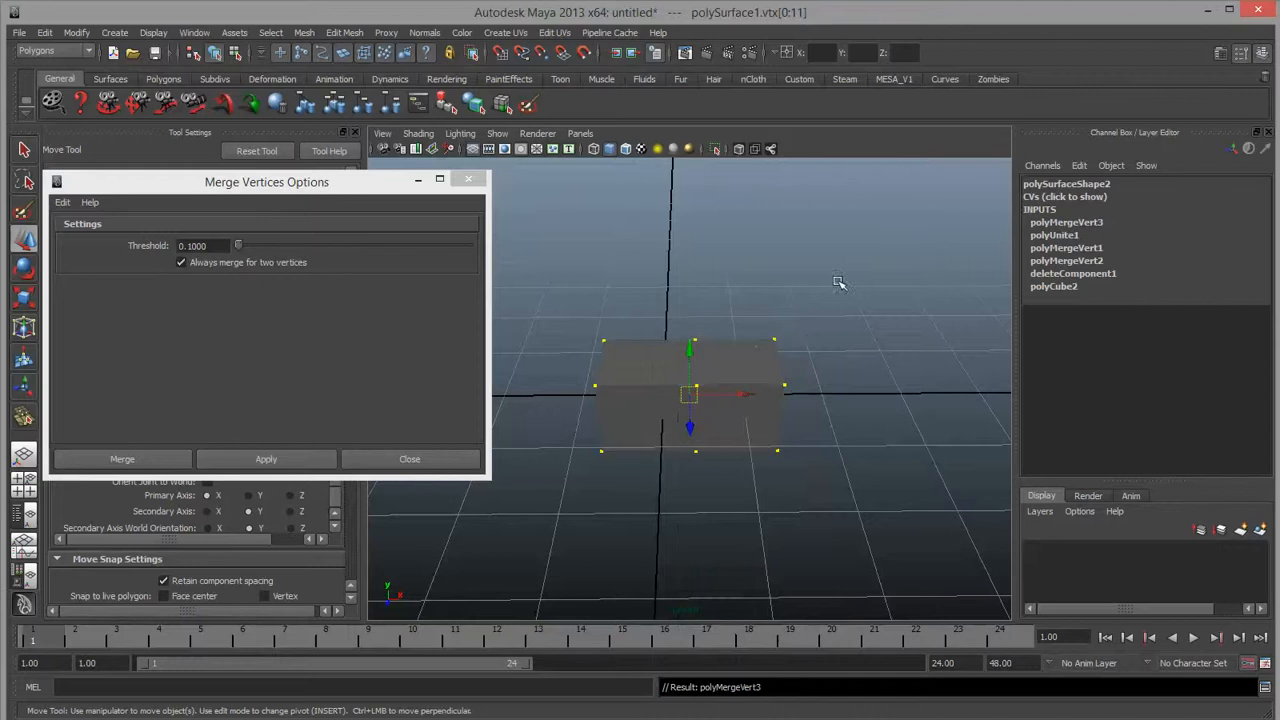
pyautogui.click(840, 283)
pyautogui.click(708, 387)
pyautogui.scroll(5, 716, 442)
pyautogui.moveTo(728, 453)
pyautogui.keyDown('alt'); pyautogui.mouseDown()
pyautogui.moveTo(723, 237)
pyautogui.moveTo(745, 485)
pyautogui.moveTo(760, 457)
pyautogui.moveTo(737, 437)
pyautogui.moveTo(689, 449)
pyautogui.moveTo(723, 441)
pyautogui.mouseUp(); pyautogui.keyUp('alt')
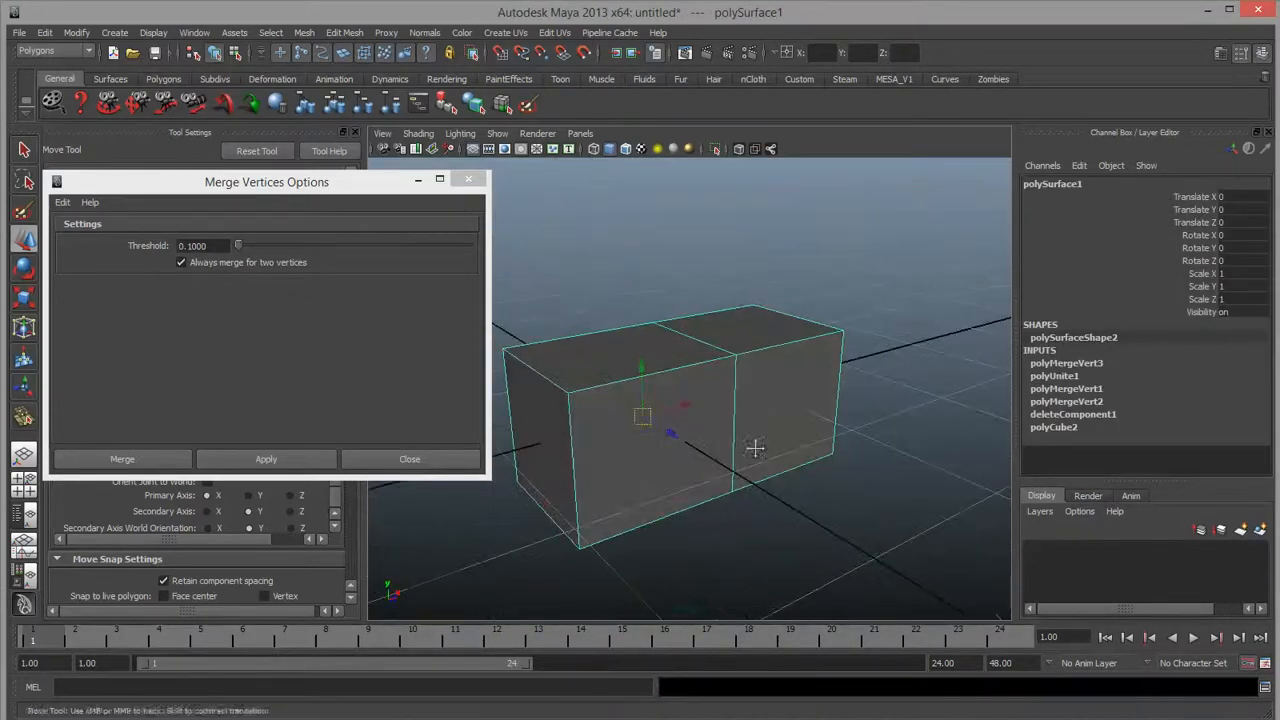
pyautogui.keyDown('alt'); pyautogui.moveTo(754, 446); pyautogui.dragTo(776, 454, button='middle'); pyautogui.keyUp('alt')
pyautogui.keyDown('alt'); pyautogui.moveTo(776, 454); pyautogui.dragTo(697, 436, button='right'); pyautogui.keyUp('alt')
pyautogui.keyDown('alt'); pyautogui.moveTo(697, 436); pyautogui.dragTo(688, 416, button='middle'); pyautogui.keyUp('alt')
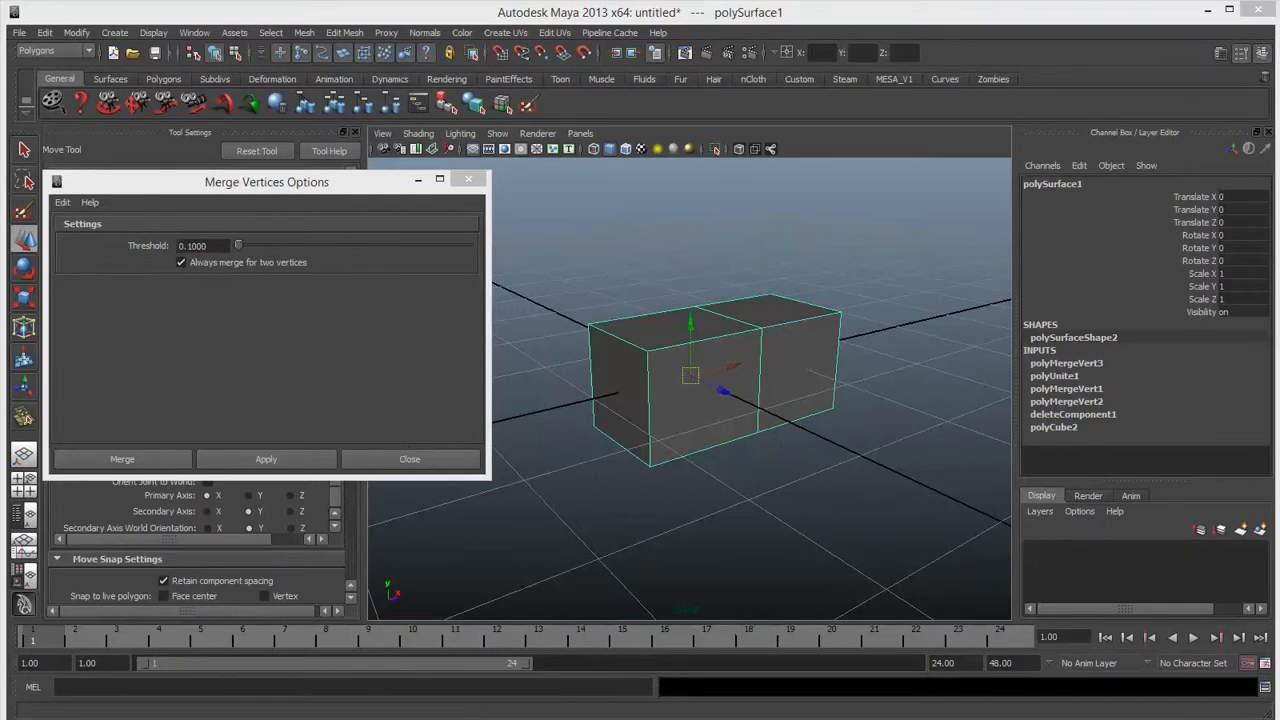
# Bring up the browser, view both hand-tool reference images, and return to Maya.
pyautogui.moveTo(0, 78); pyautogui.dragTo(634, 52)
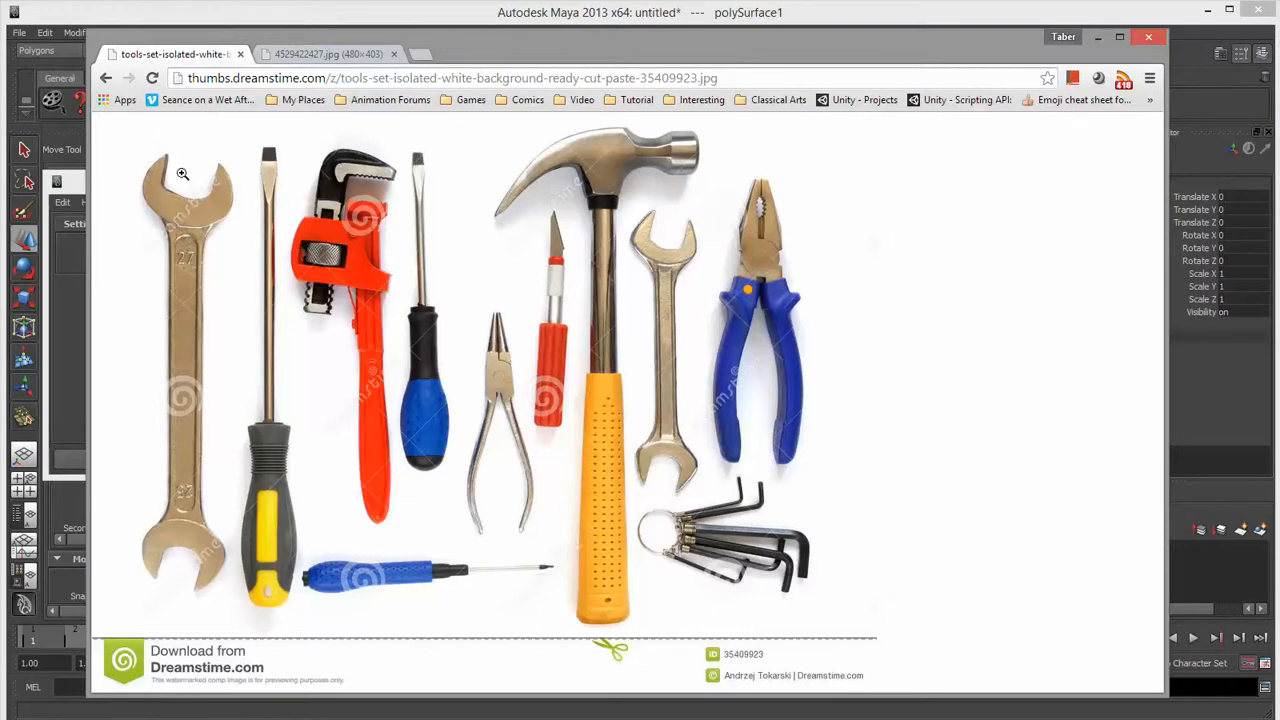
pyautogui.click(343, 54)
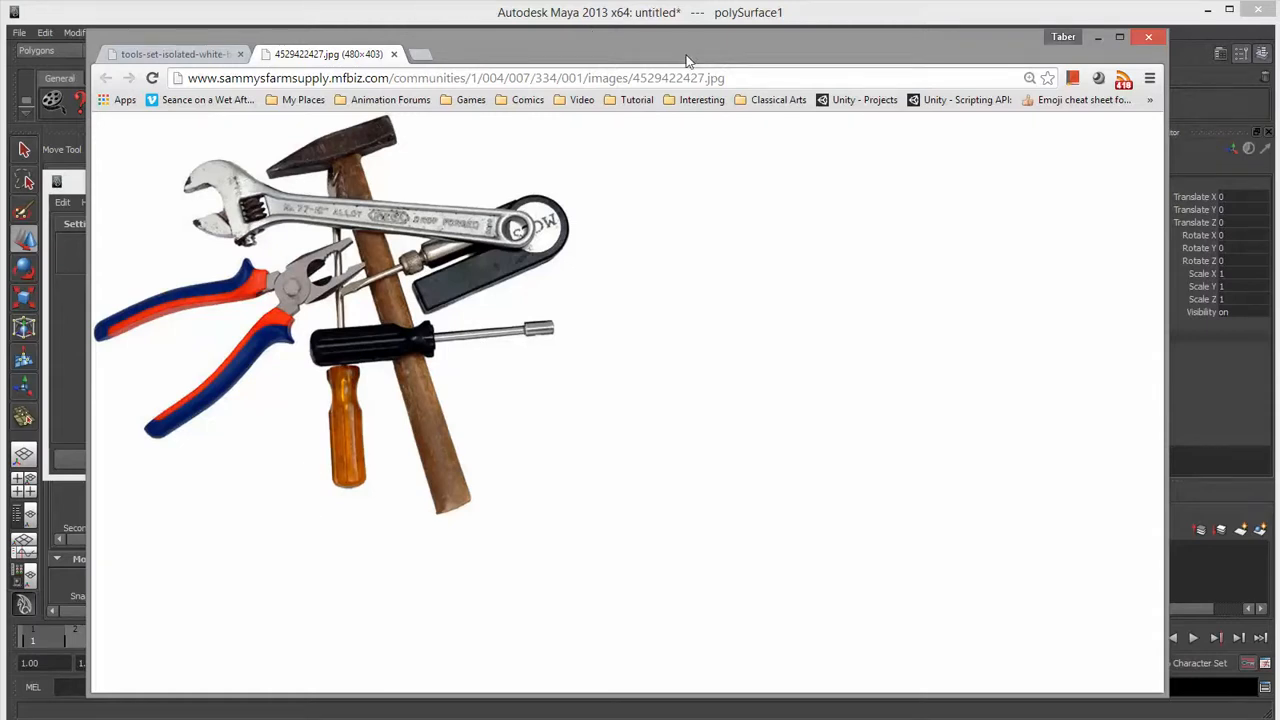
pyautogui.moveTo(685, 55); pyautogui.dragTo(0, 64)
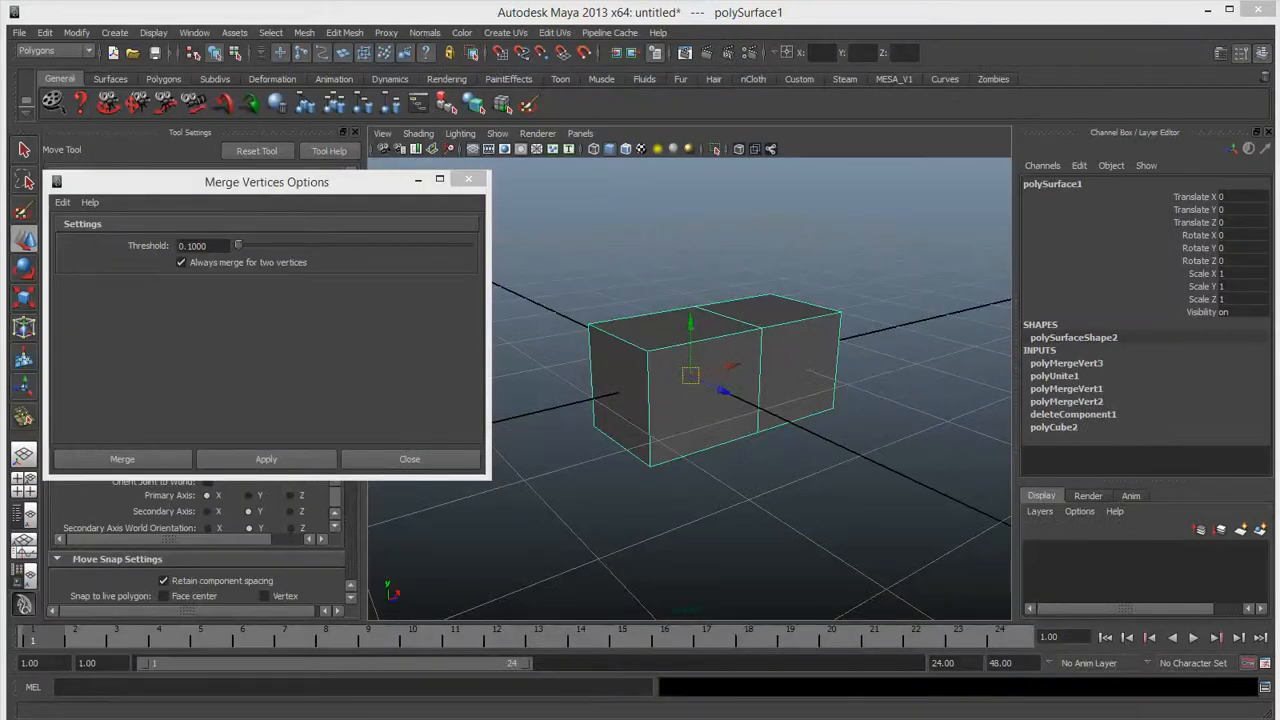